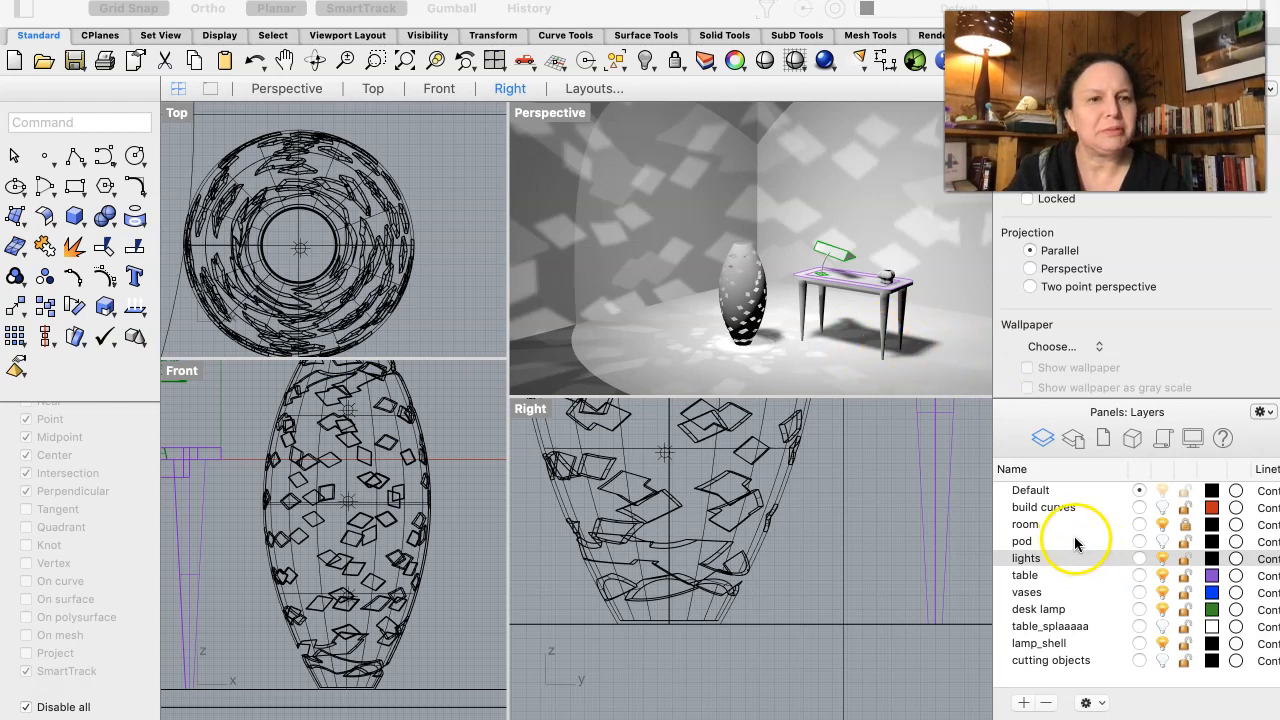
left_click(1184, 524)
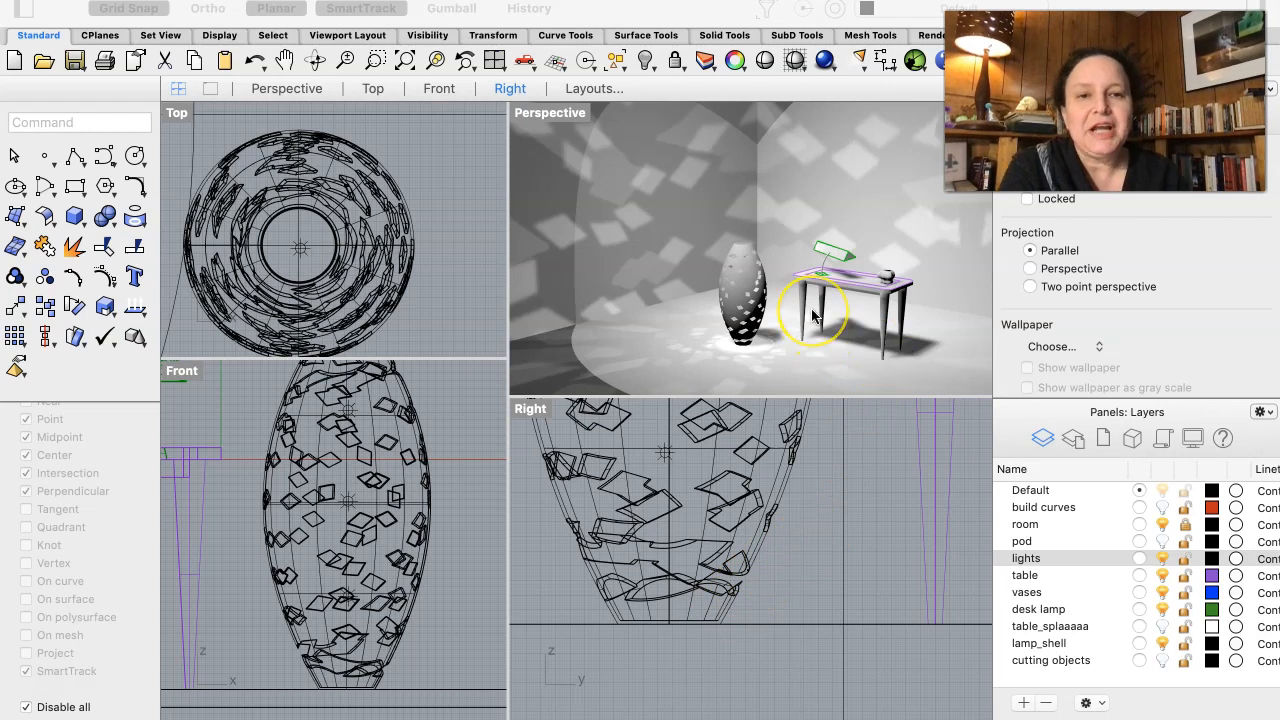
right_click_drag(811, 308, 768, 296)
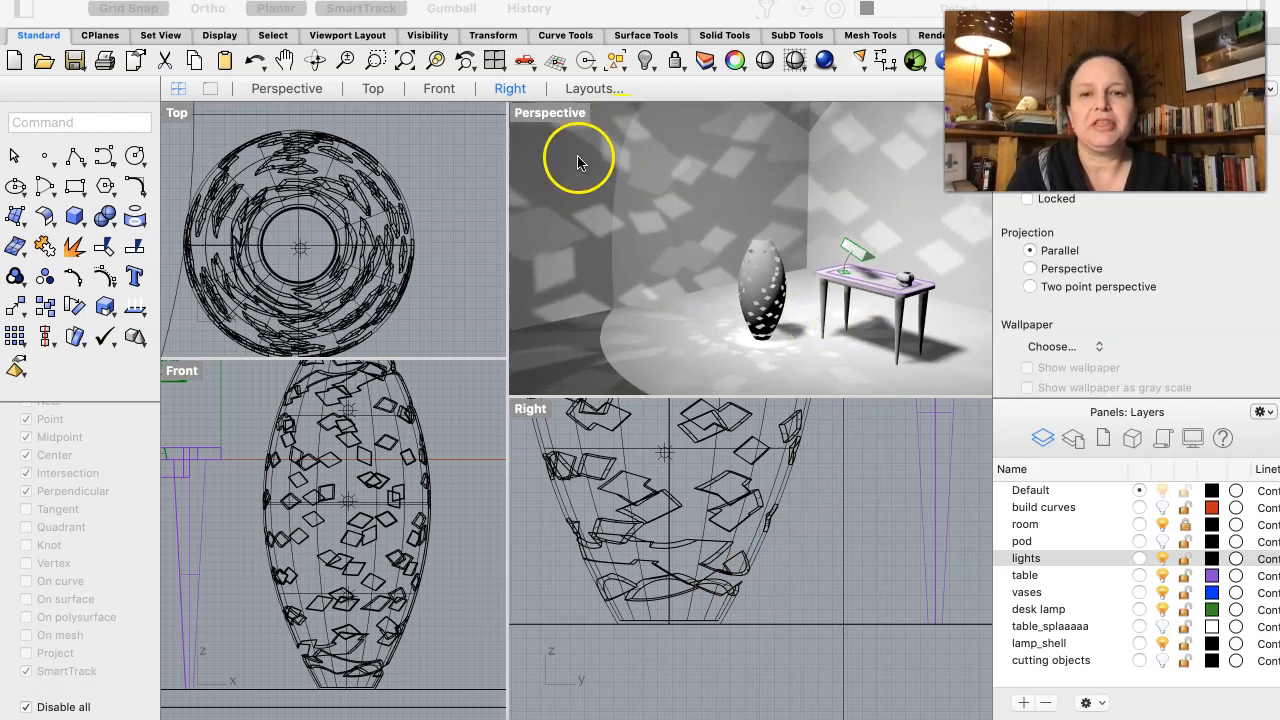
left_click(560, 186)
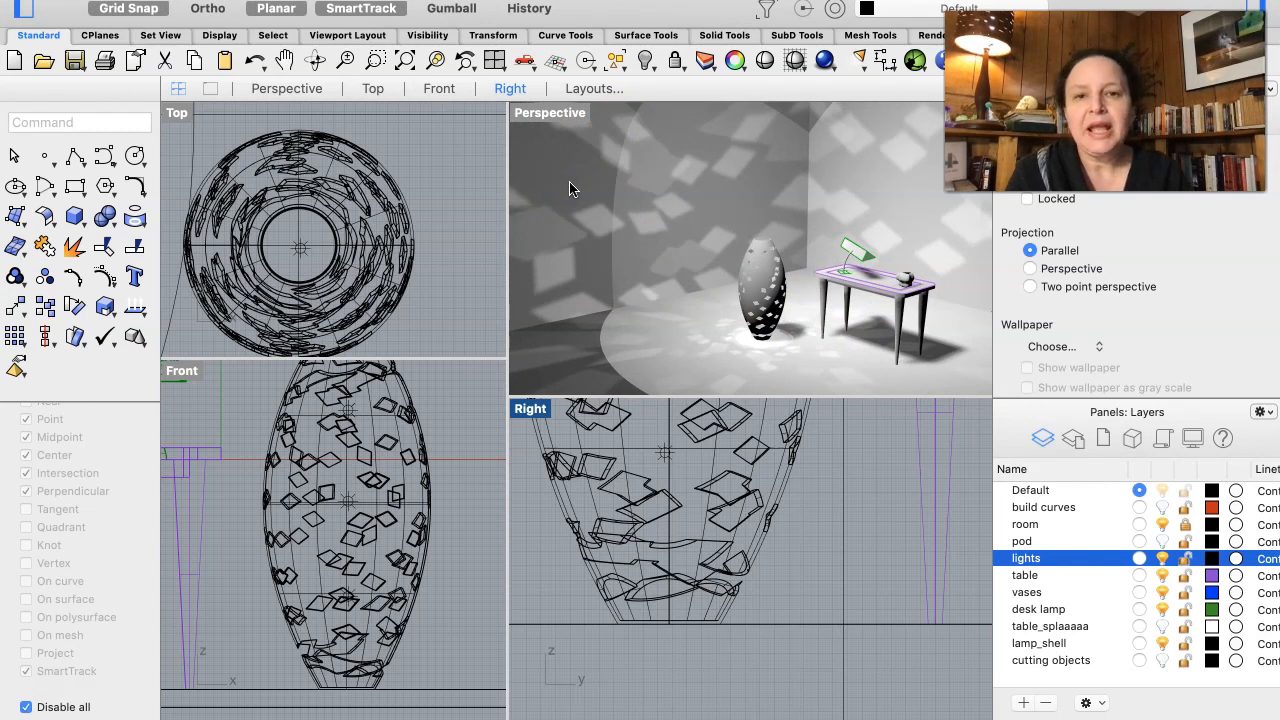
left_click(586, 178)
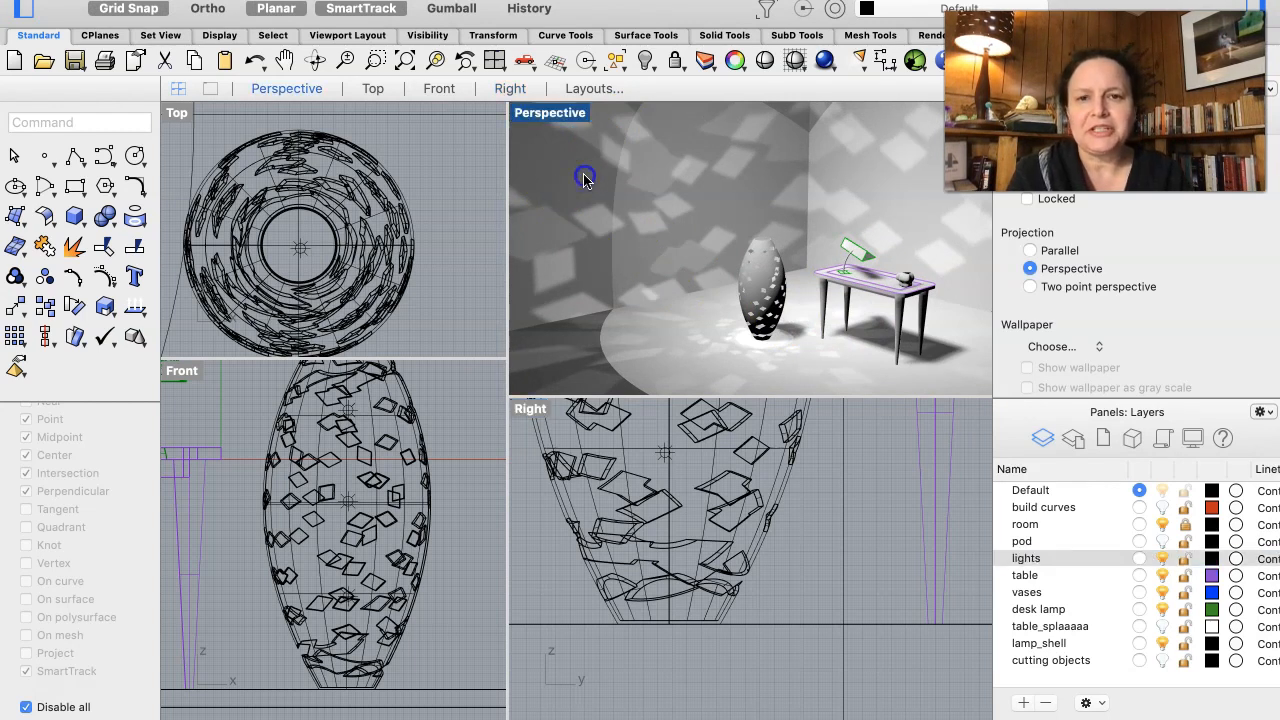
right_click(586, 178)
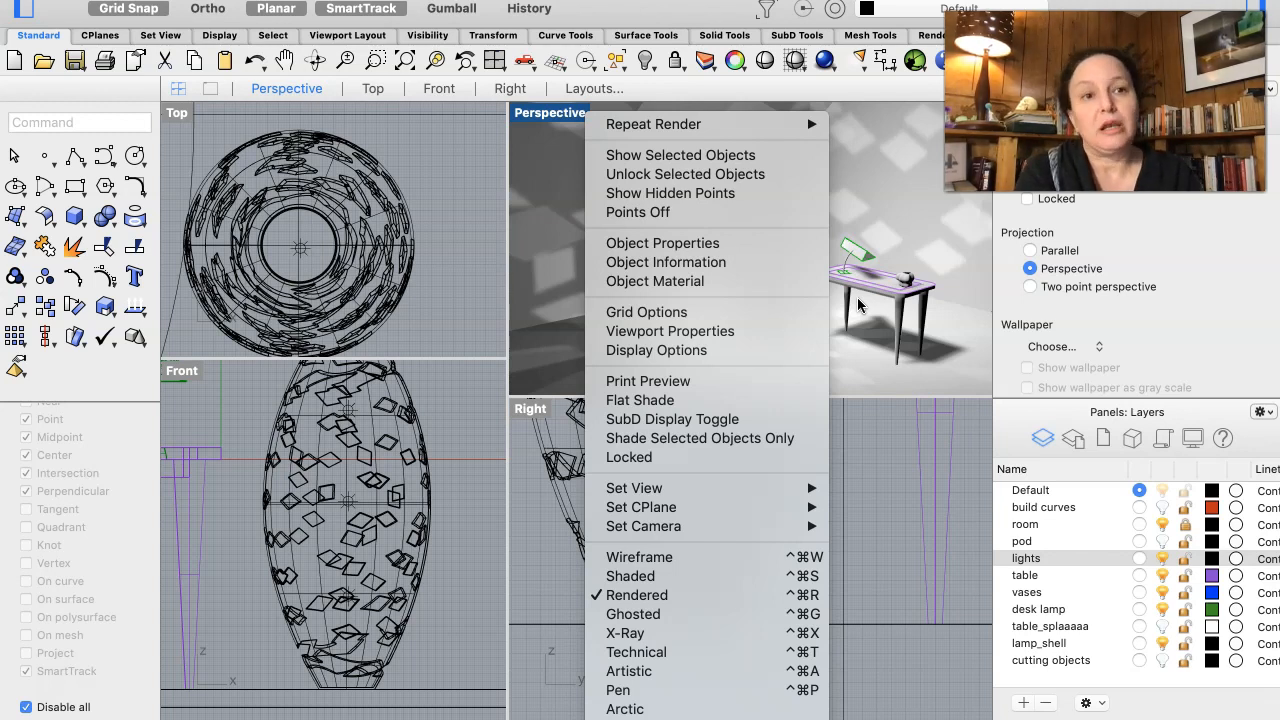
left_click(898, 351)
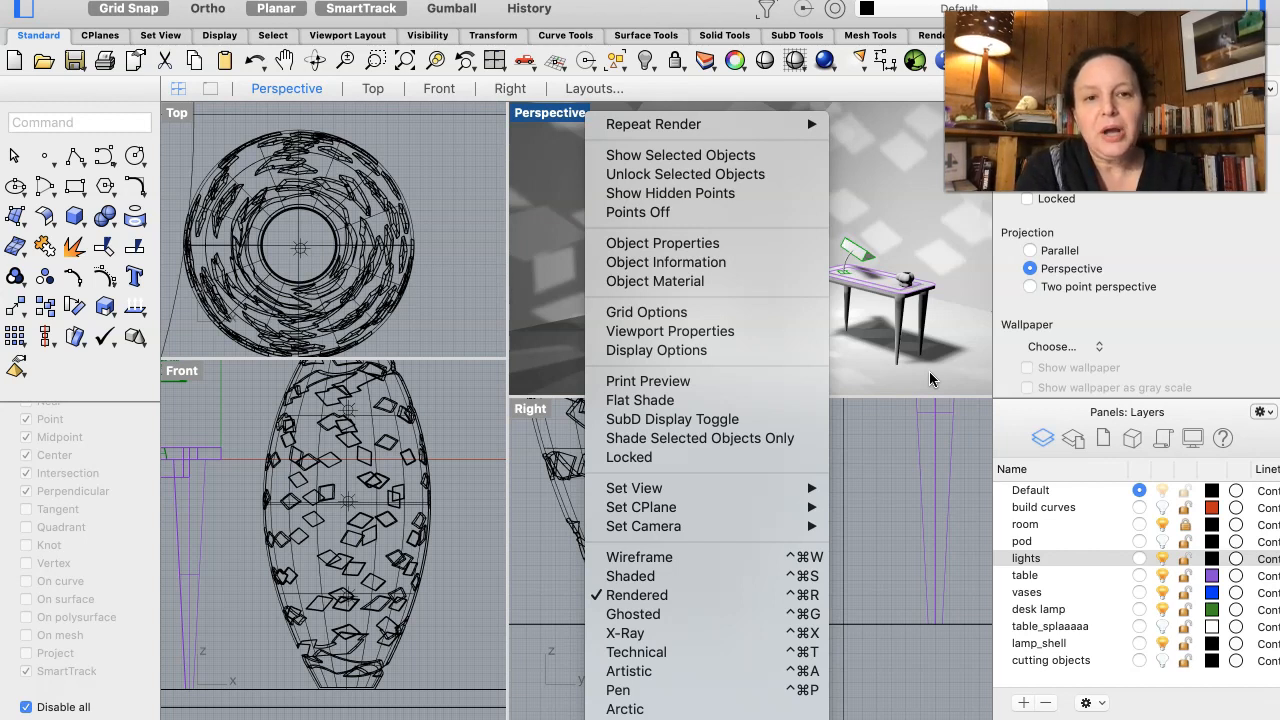
left_click(925, 376)
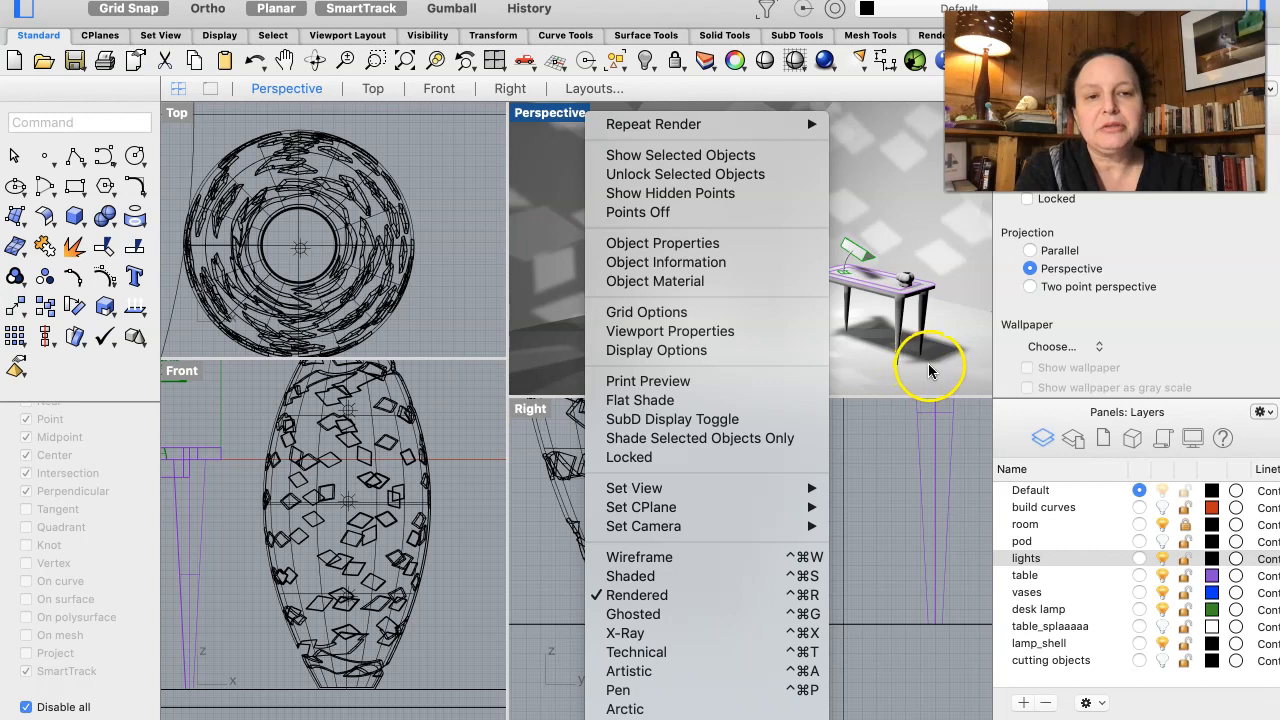
left_click(930, 371)
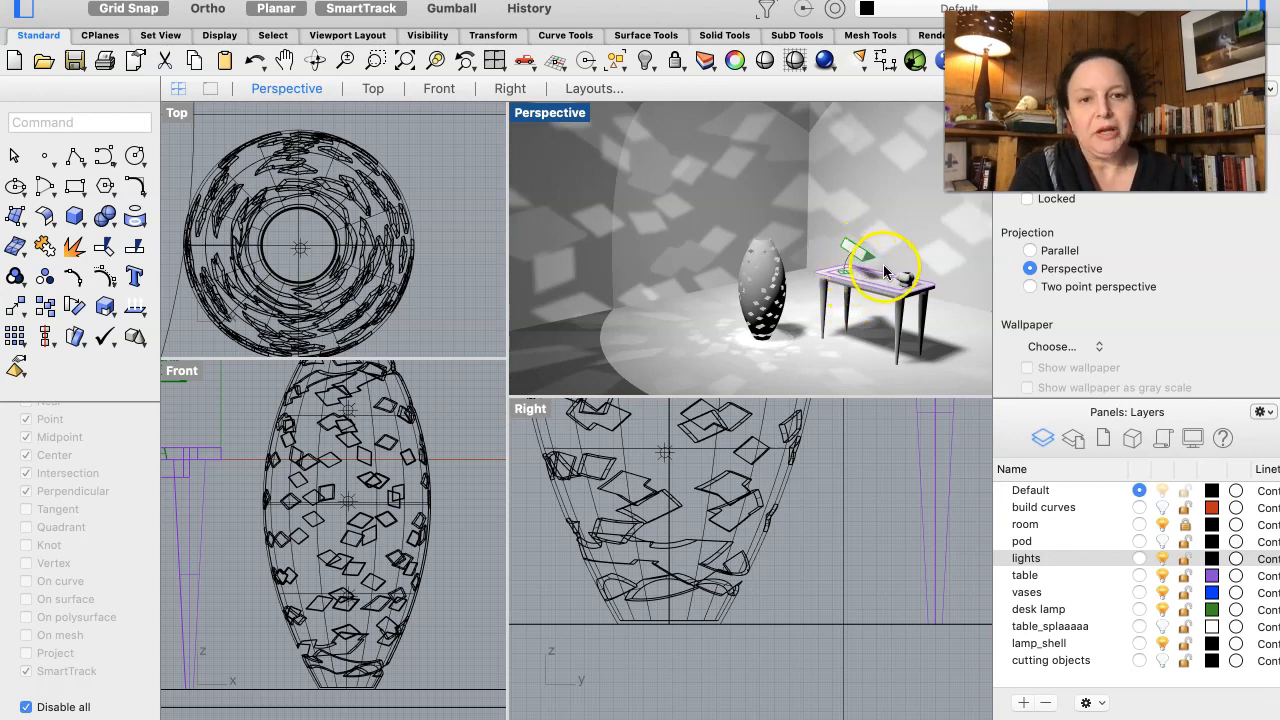
- Raise the desk lamp in the Front view so its base rests on top of the tabletop
scroll(888, 262, "up", 2)
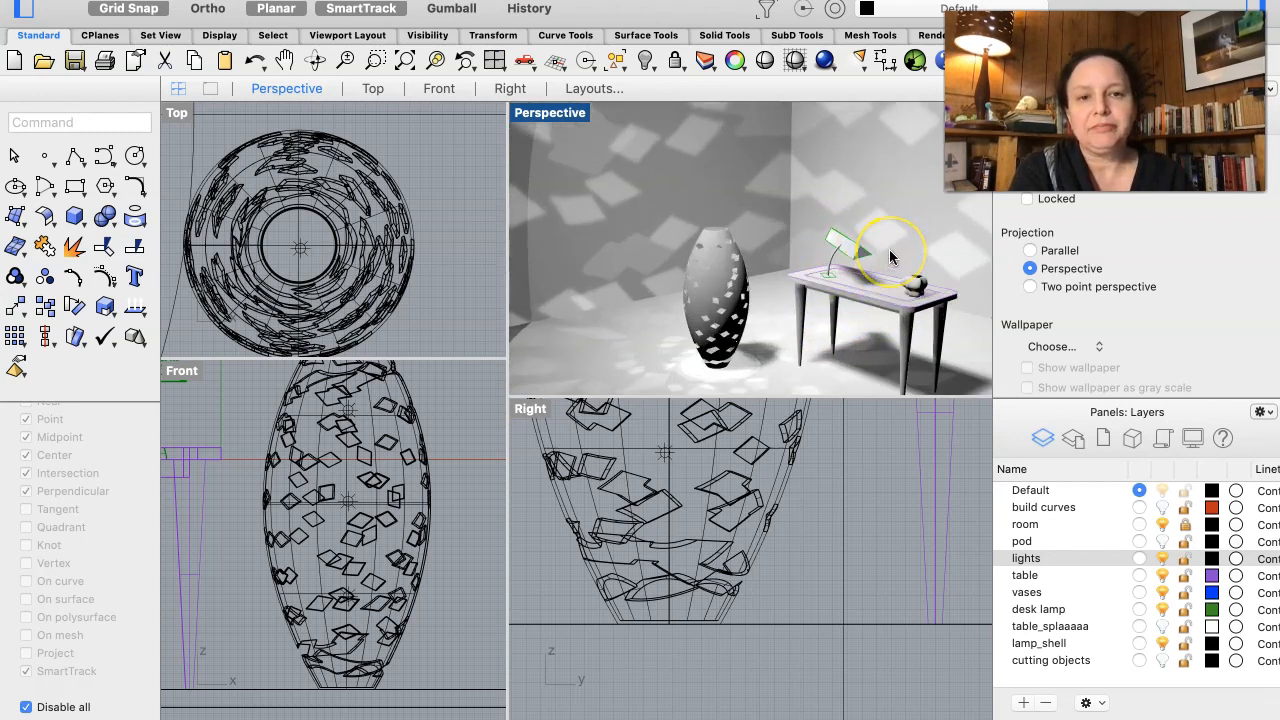
scroll(890, 257, "up", 5)
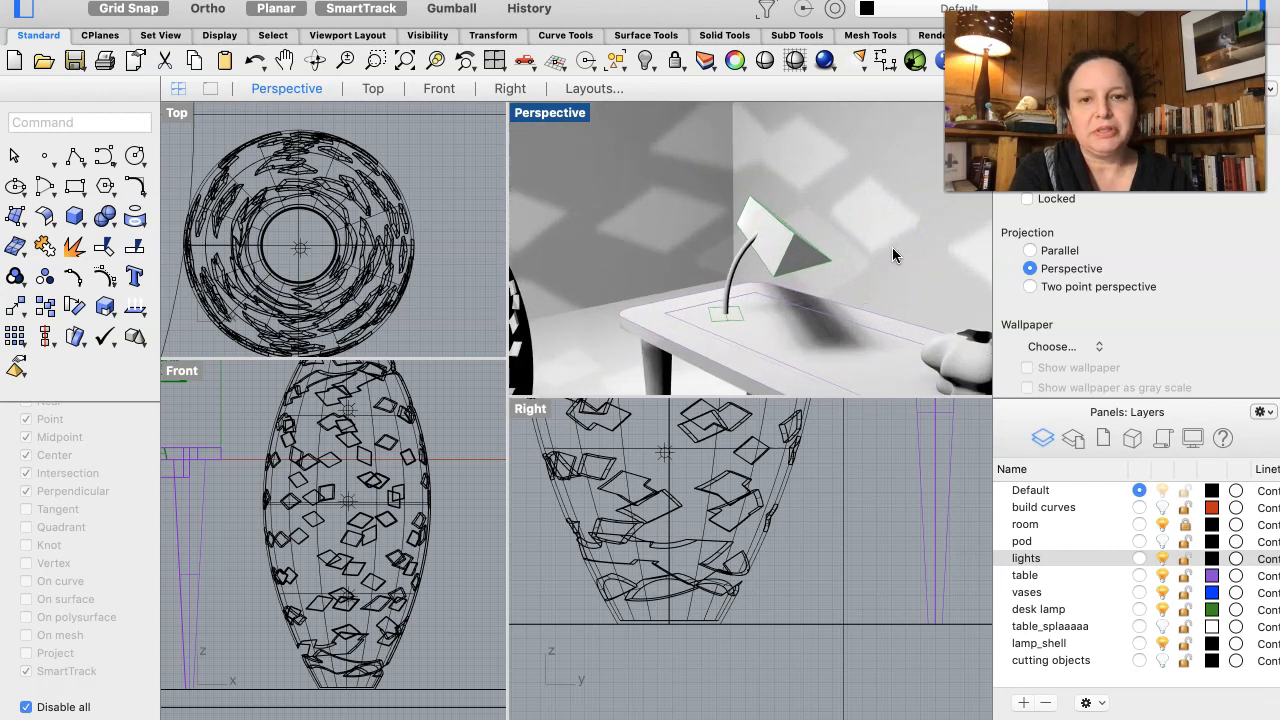
left_click(784, 262)
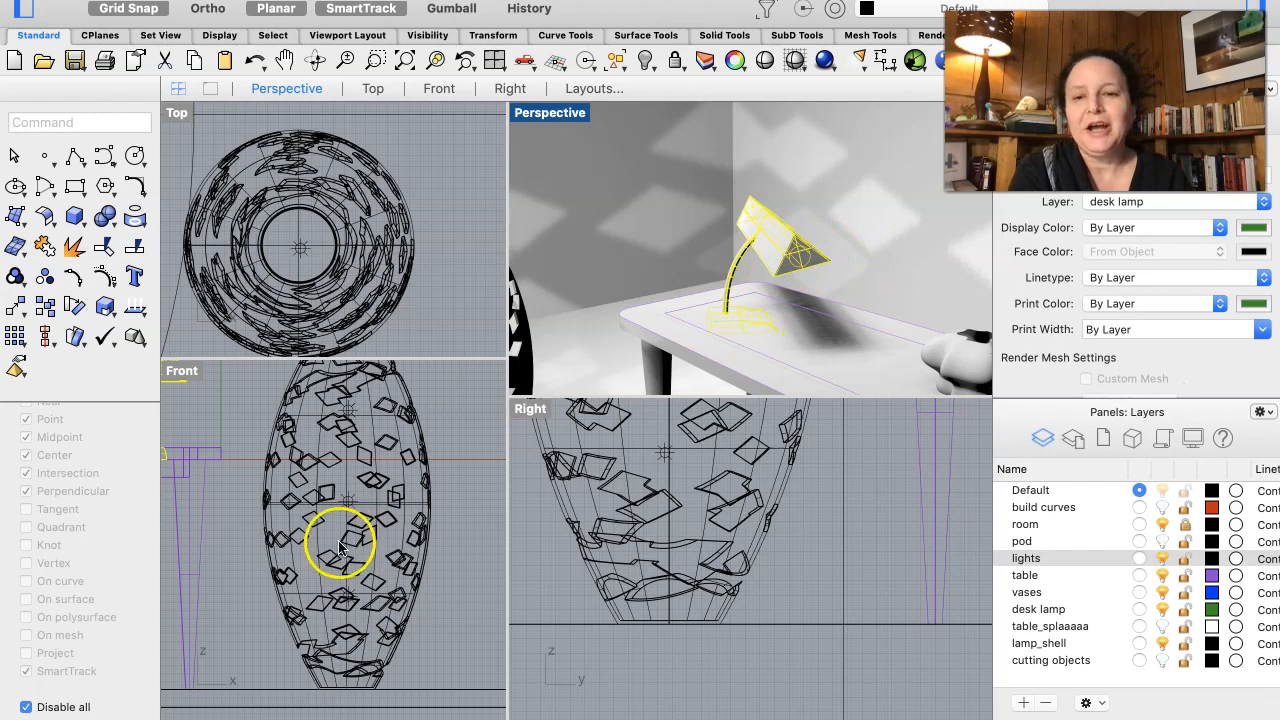
right_click_drag(316, 510, 369, 512)
scroll(316, 510, "left", 5)
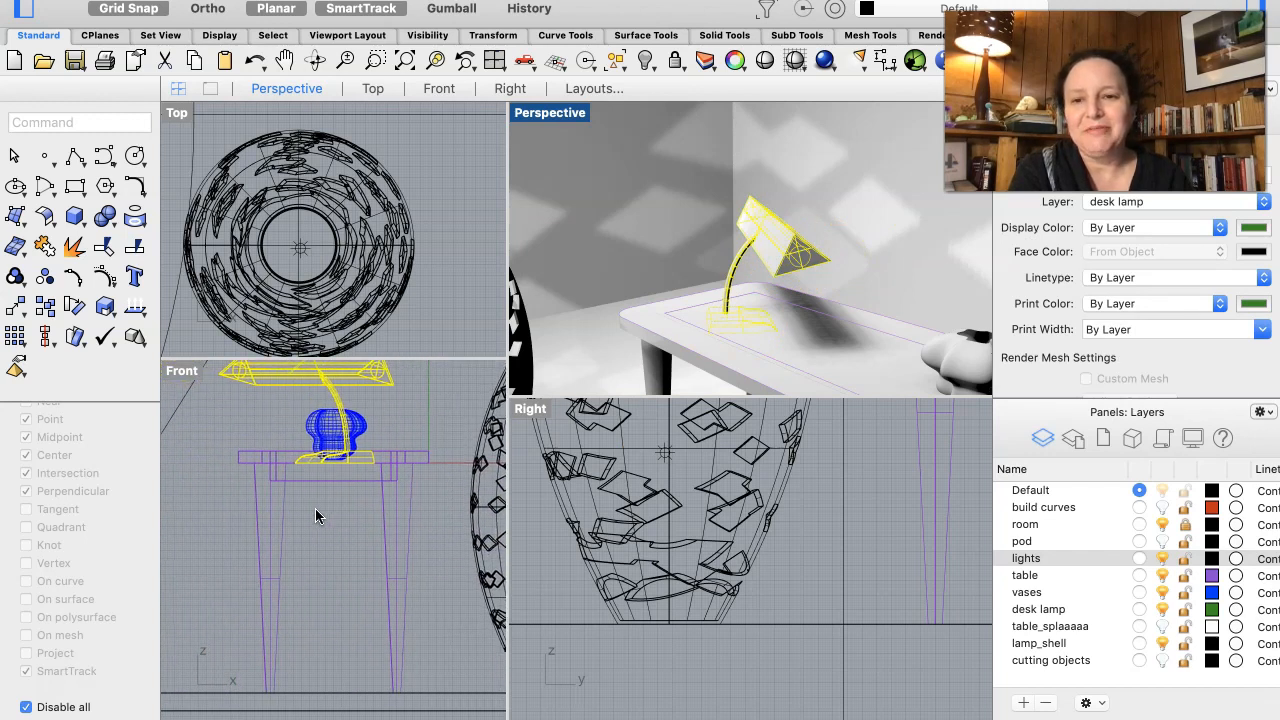
scroll(331, 467, "up", 5)
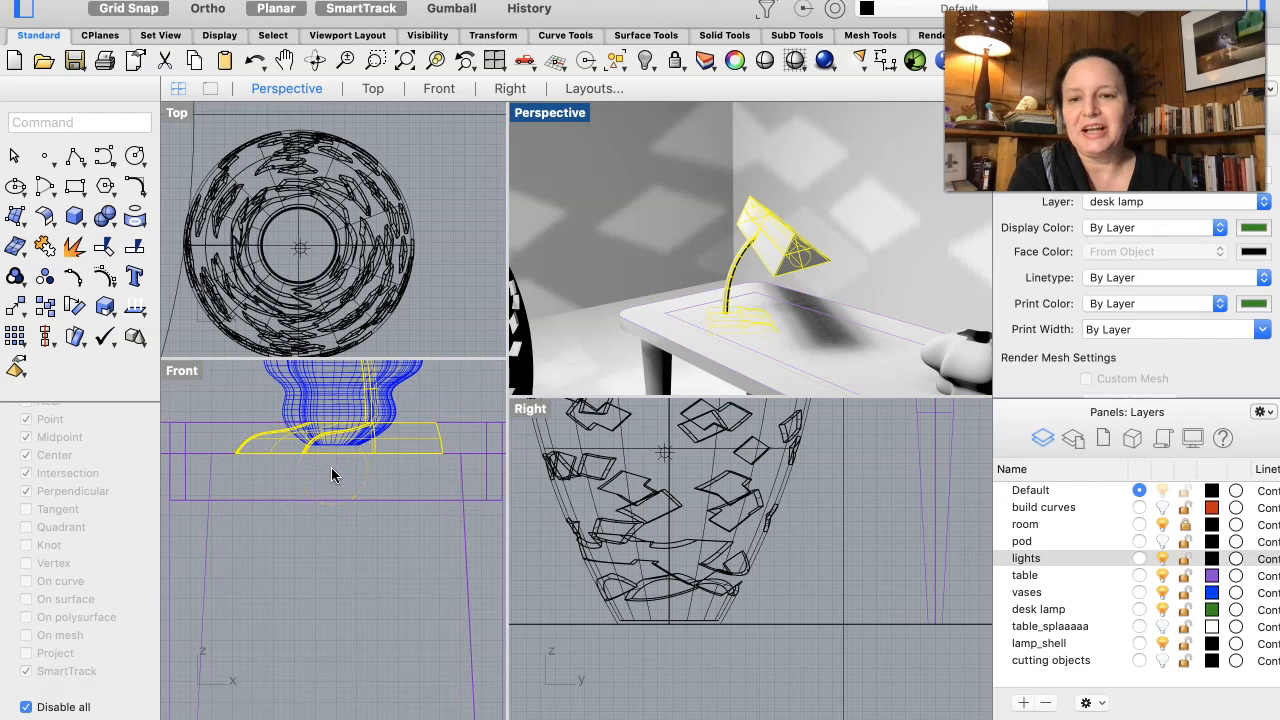
left_click_drag(373, 445, 378, 425)
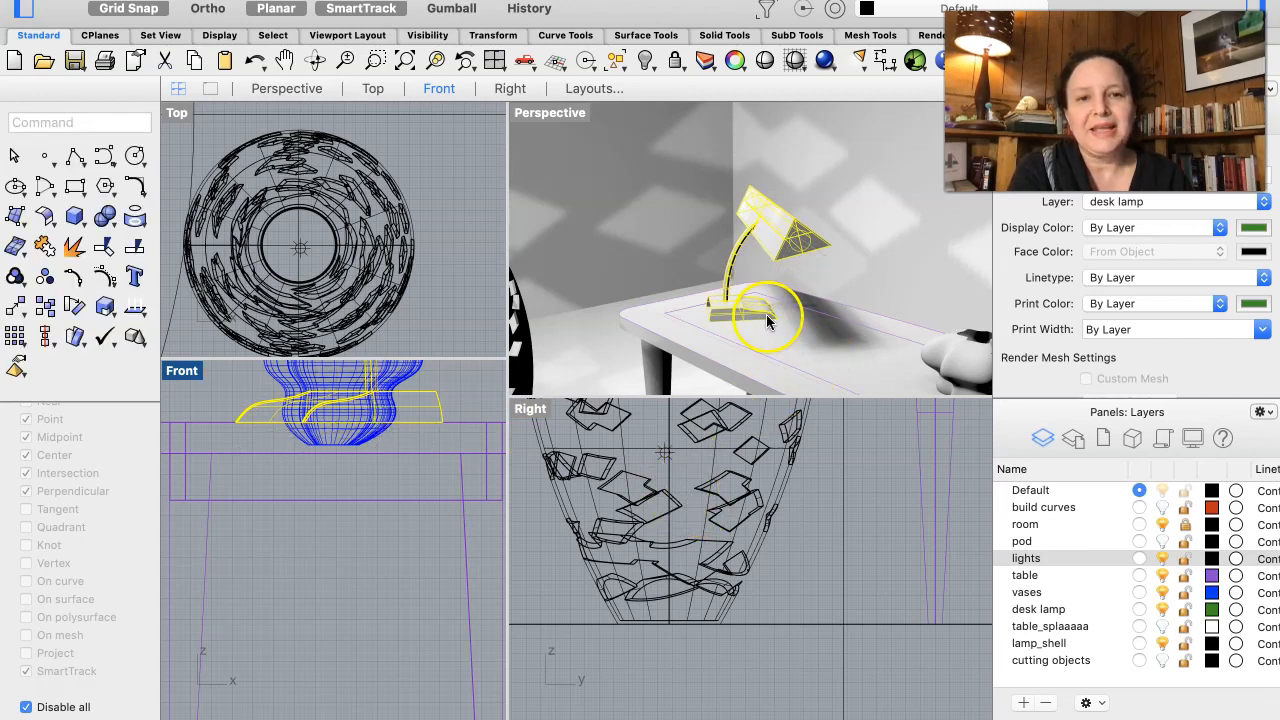
left_click(653, 242)
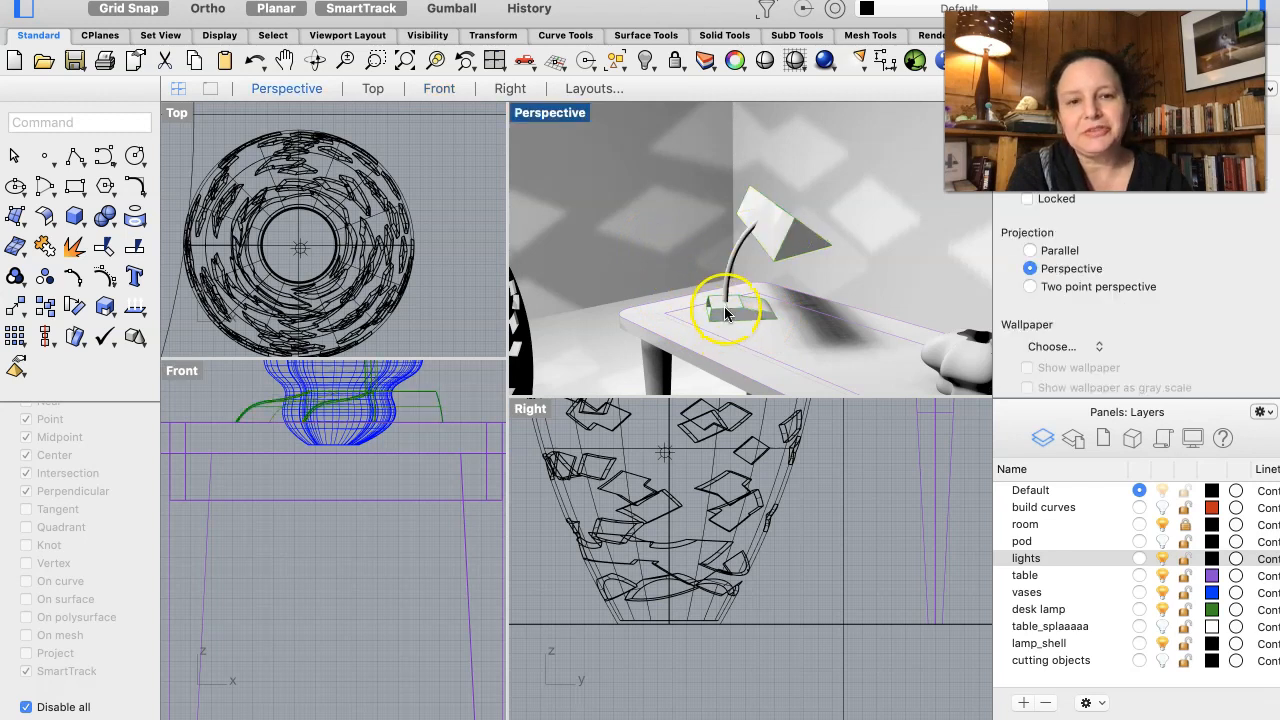
- Start a surface from edge curves and select the first upright surface edge at the open end of the desk lamp's base
right_click_drag(727, 312, 725, 314)
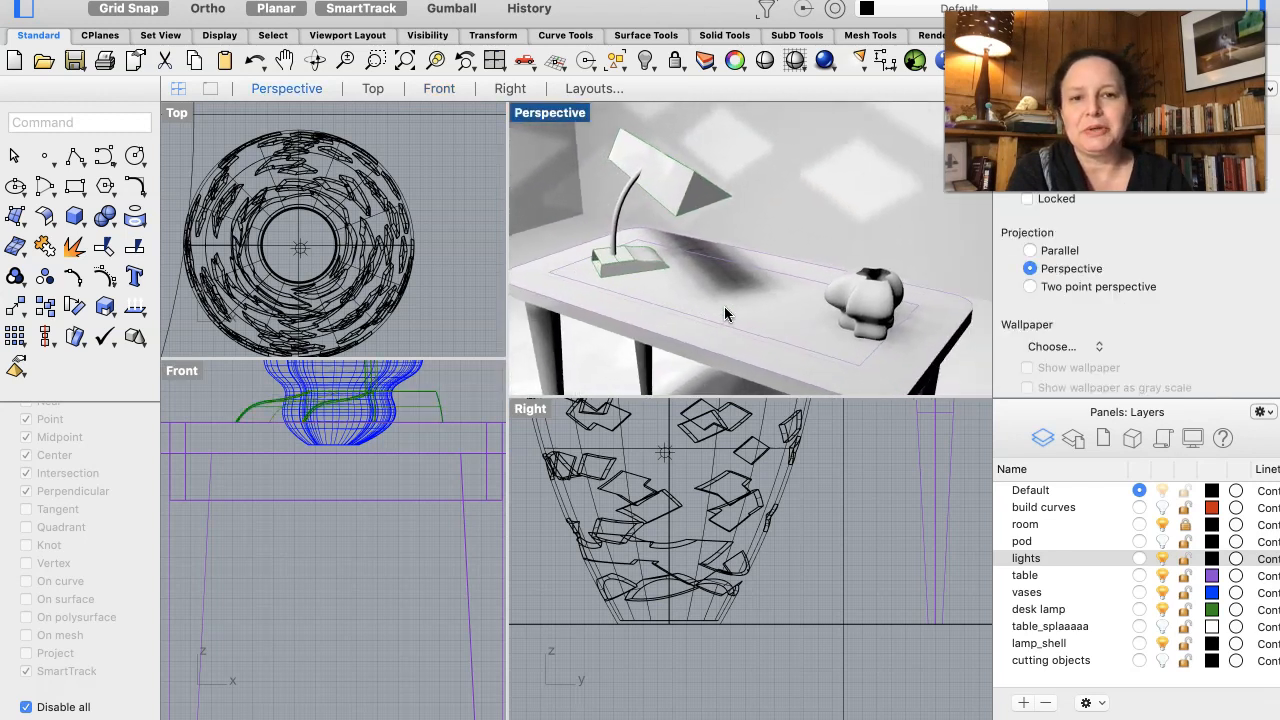
left_click(603, 277)
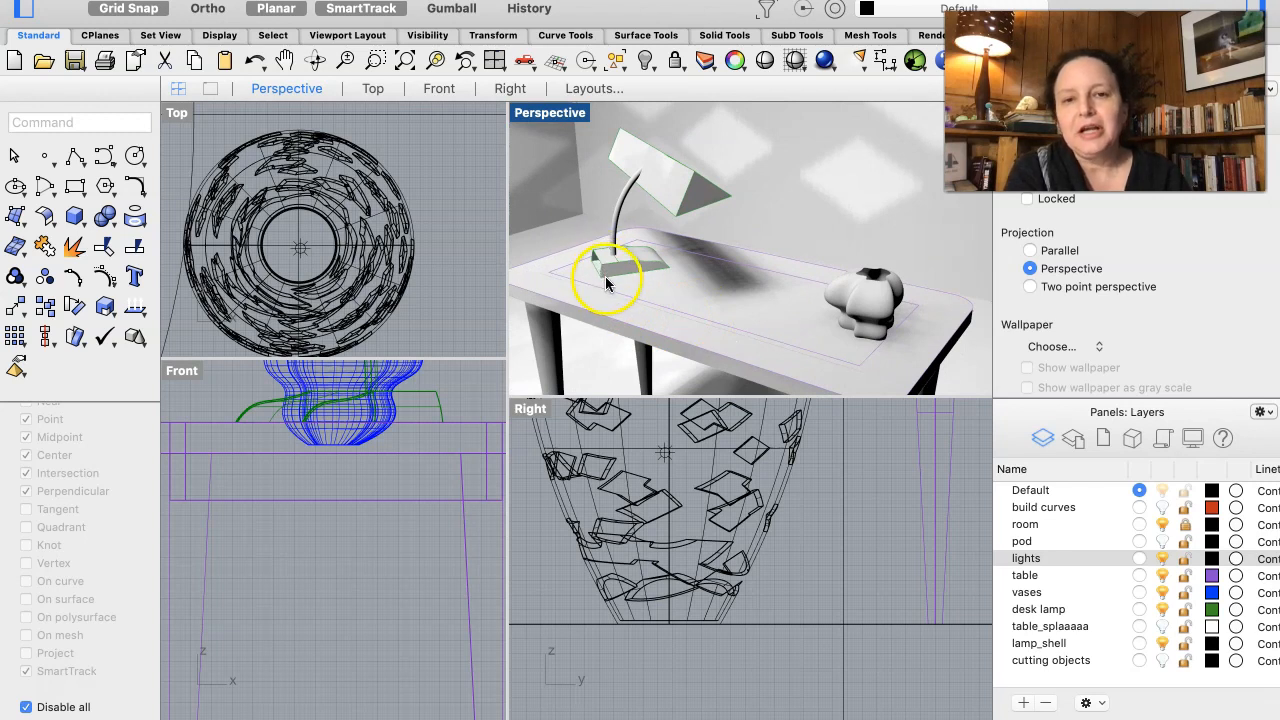
scroll(596, 278, "up", 3)
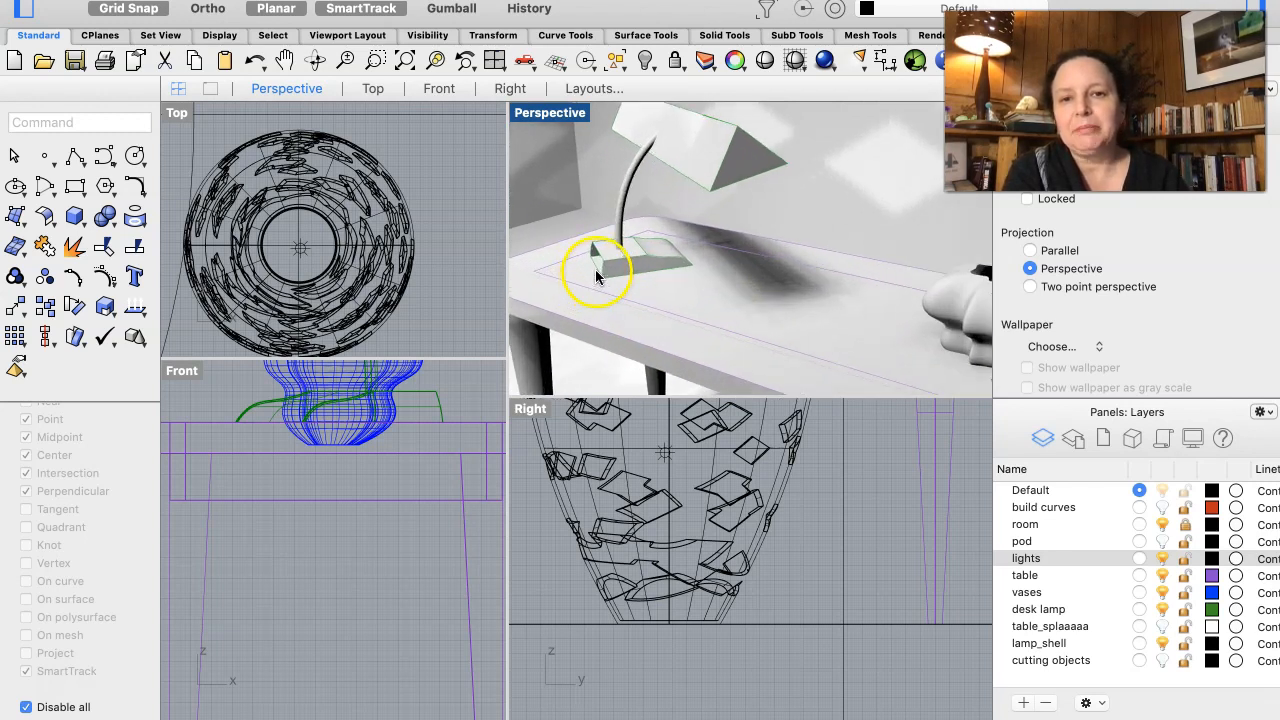
right_click_drag(595, 269, 608, 223)
left_click(604, 268)
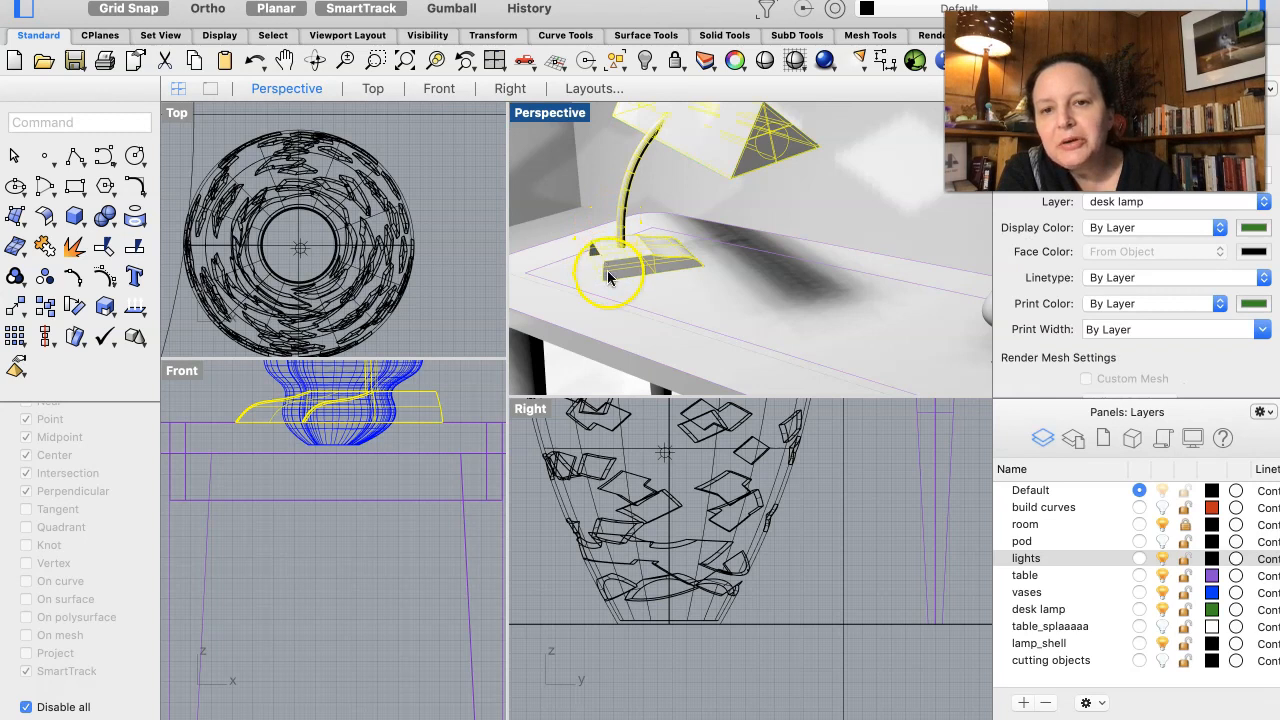
left_click(466, 398)
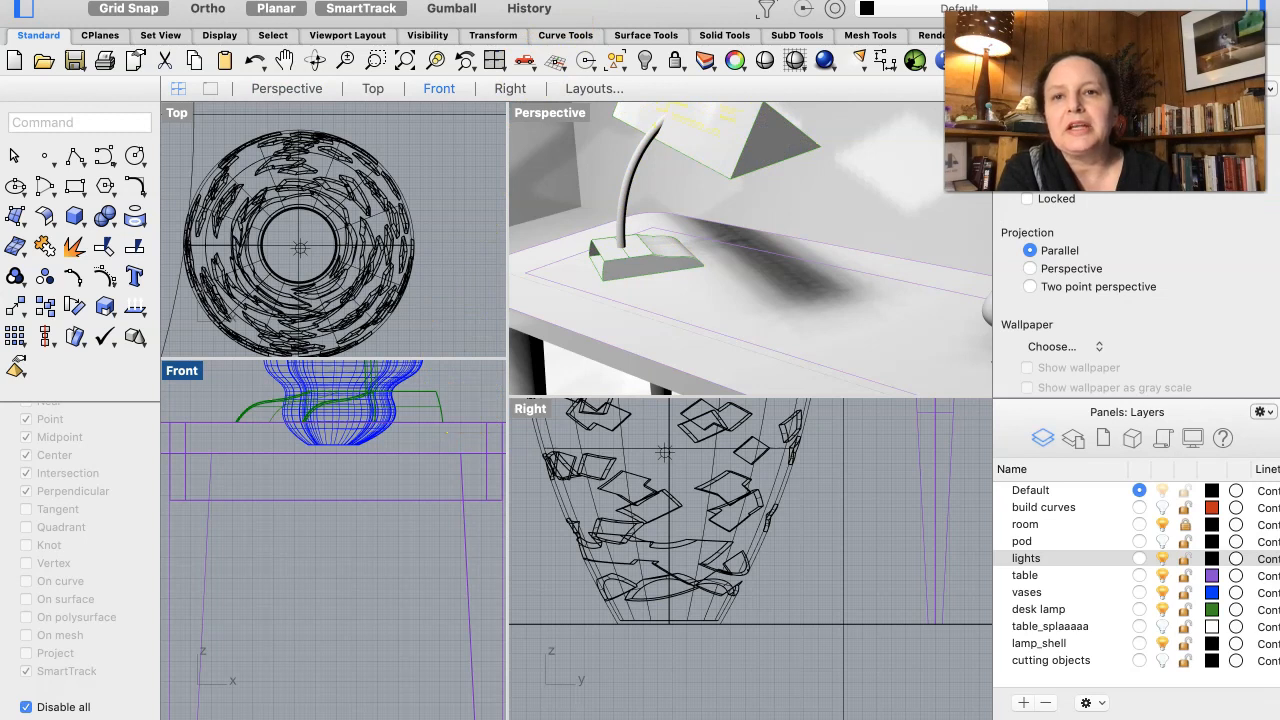
left_click(330, 1)
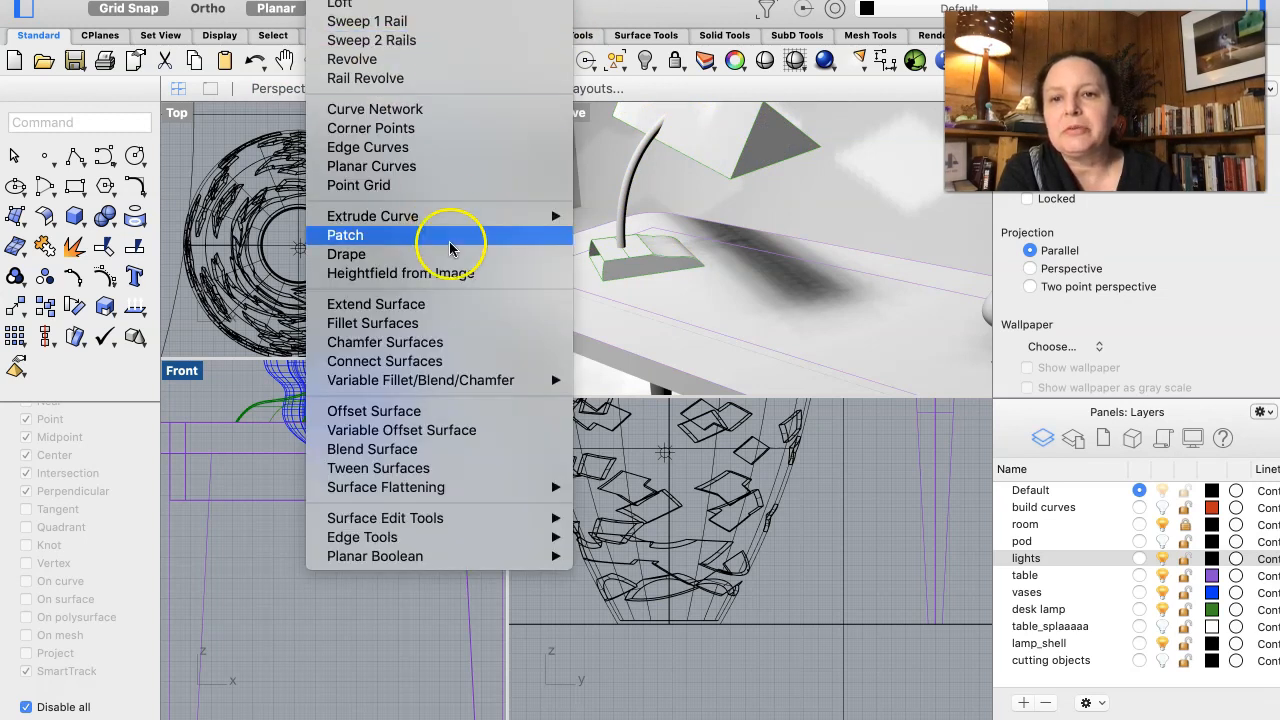
left_click(416, 150)
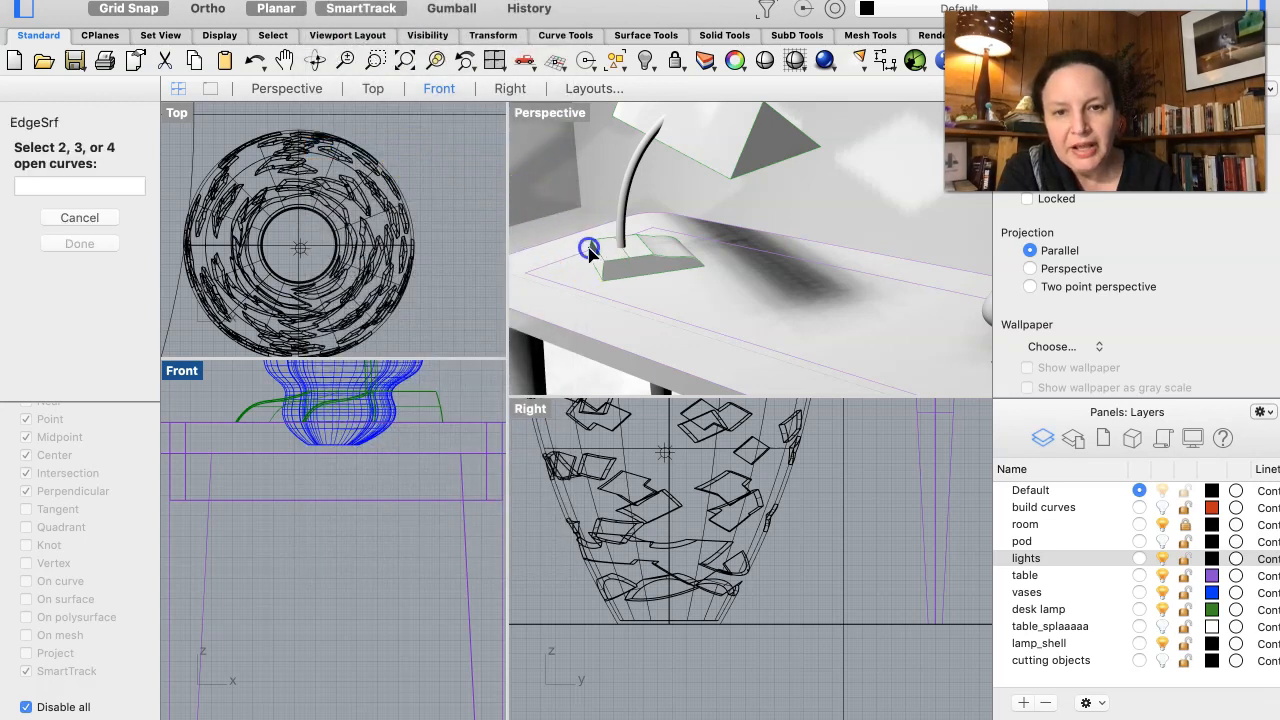
left_click(590, 250)
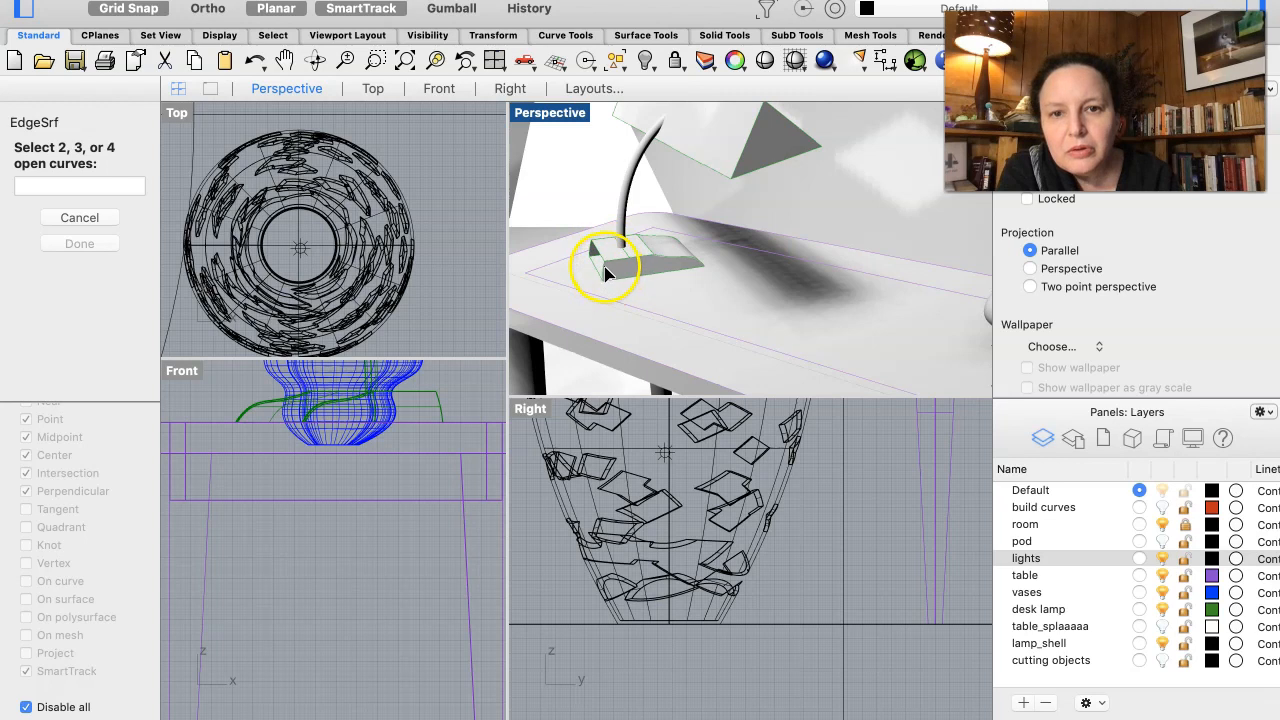
left_click(604, 268)
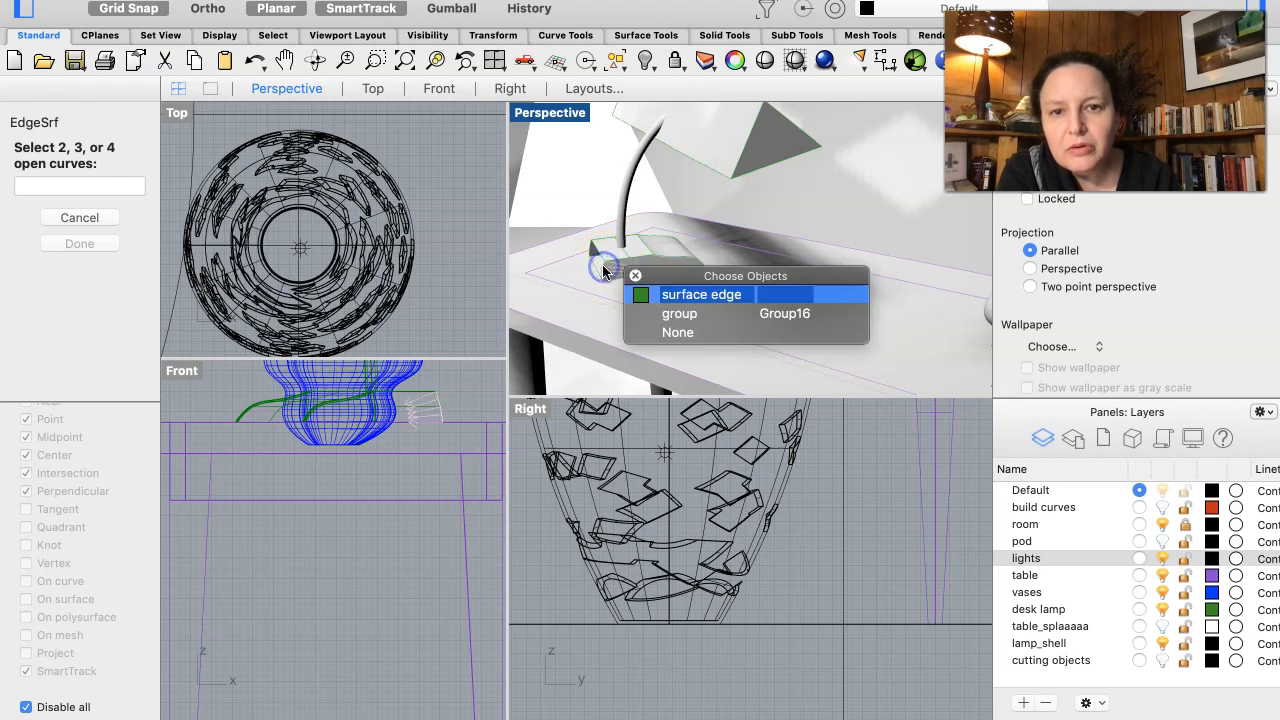
left_click(670, 294)
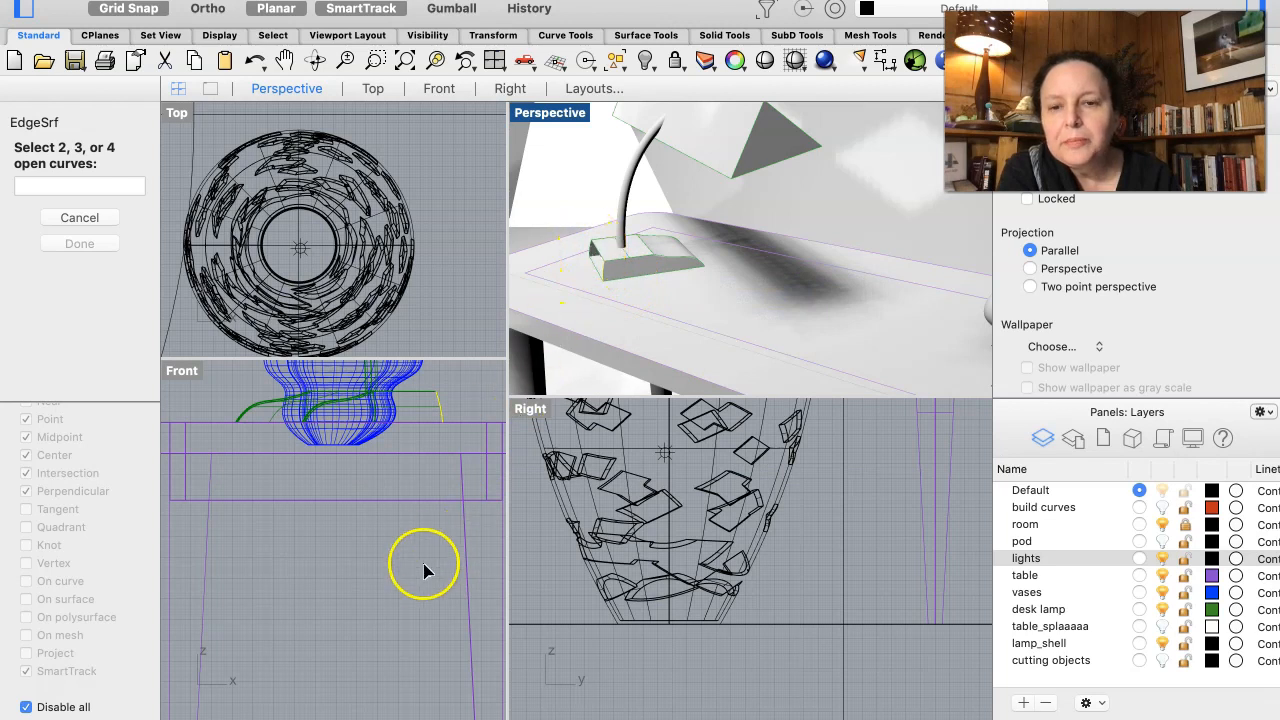
- Add the opposite upright surface edge in the Top view and create the surface closing the end of the lamp's base
scroll(729, 532, "up", 3)
scroll(729, 538, "down", 5)
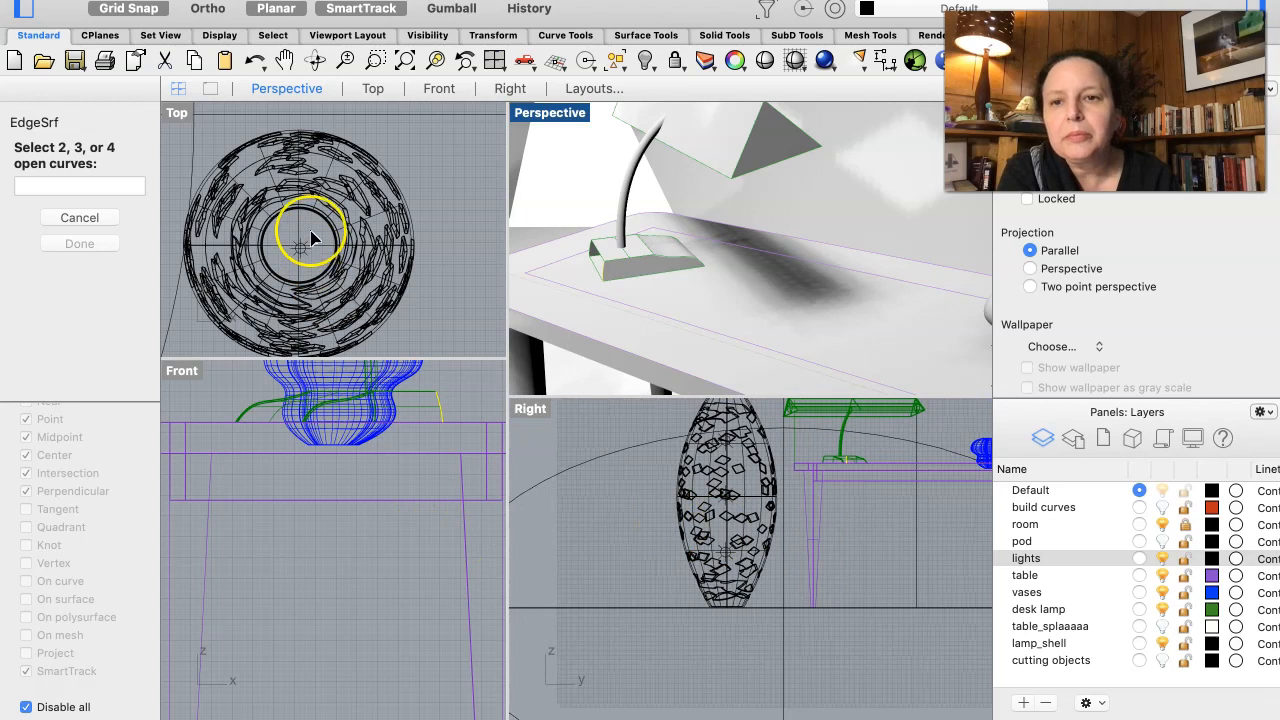
scroll(313, 237, "down", 5)
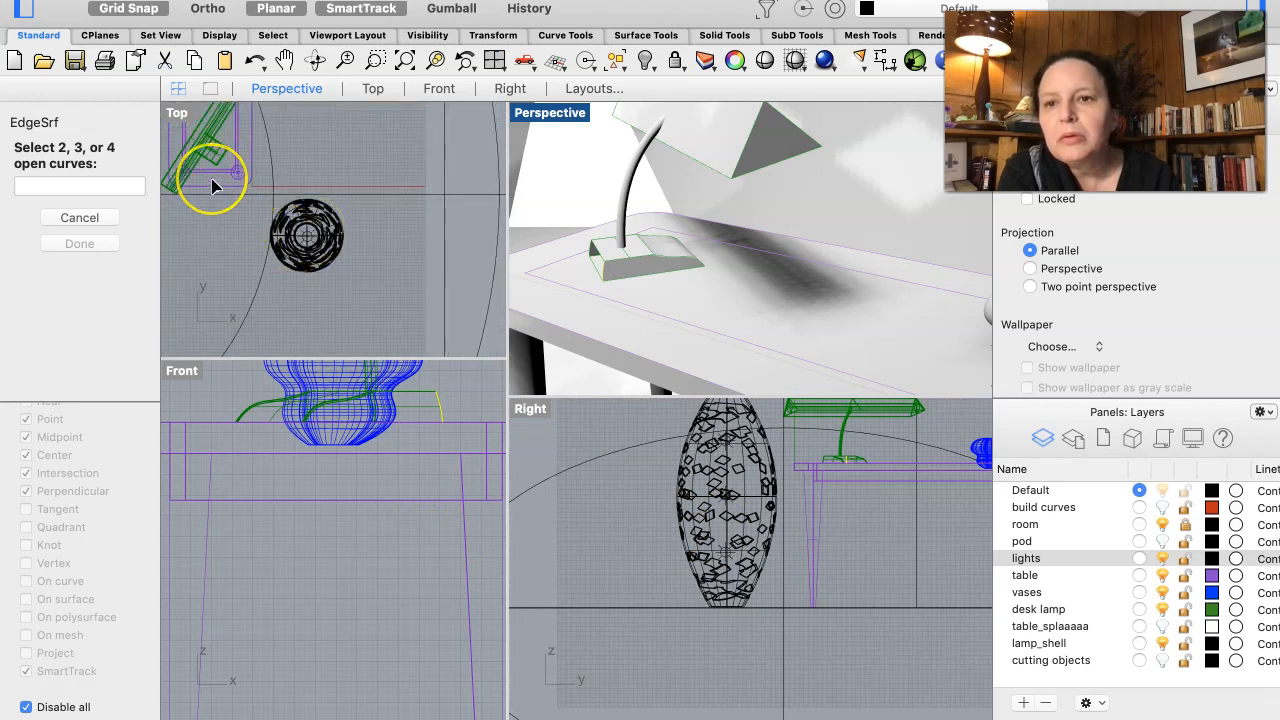
scroll(212, 180, "up", 5)
scroll(212, 180, "up", 5)
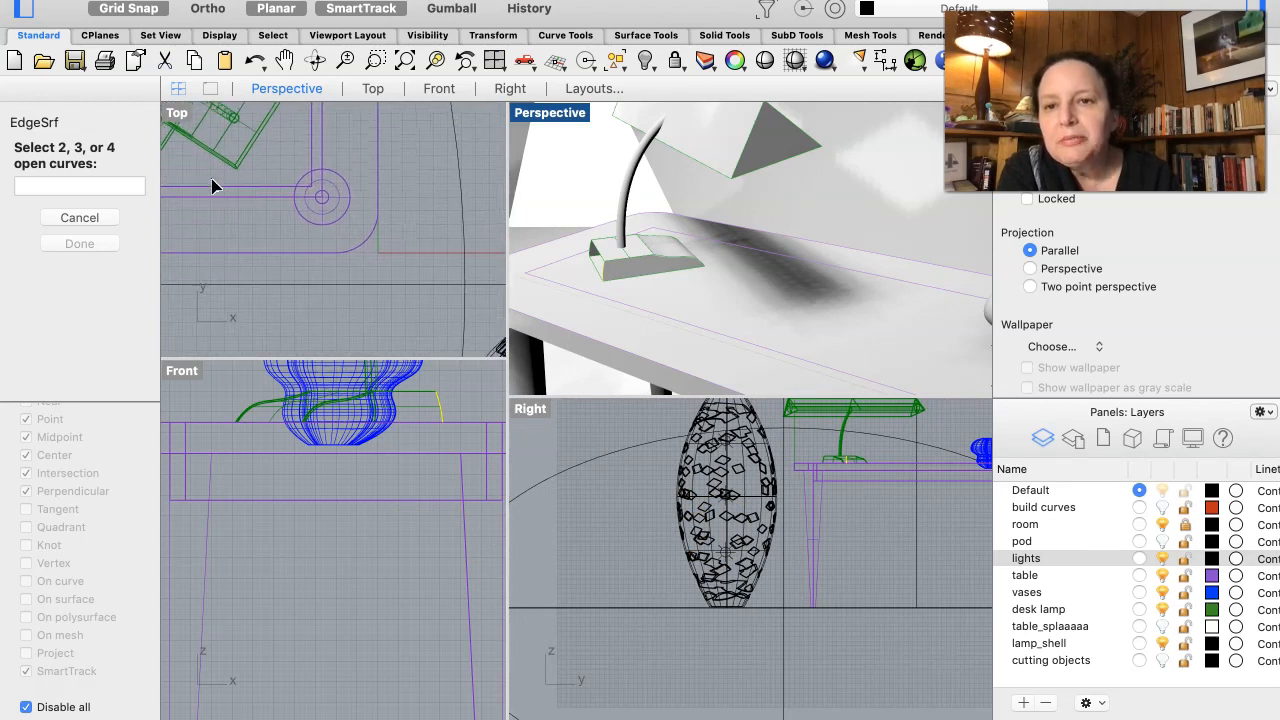
right_click_drag(217, 180, 245, 155, "ctrl")
scroll(245, 160, "up", 3)
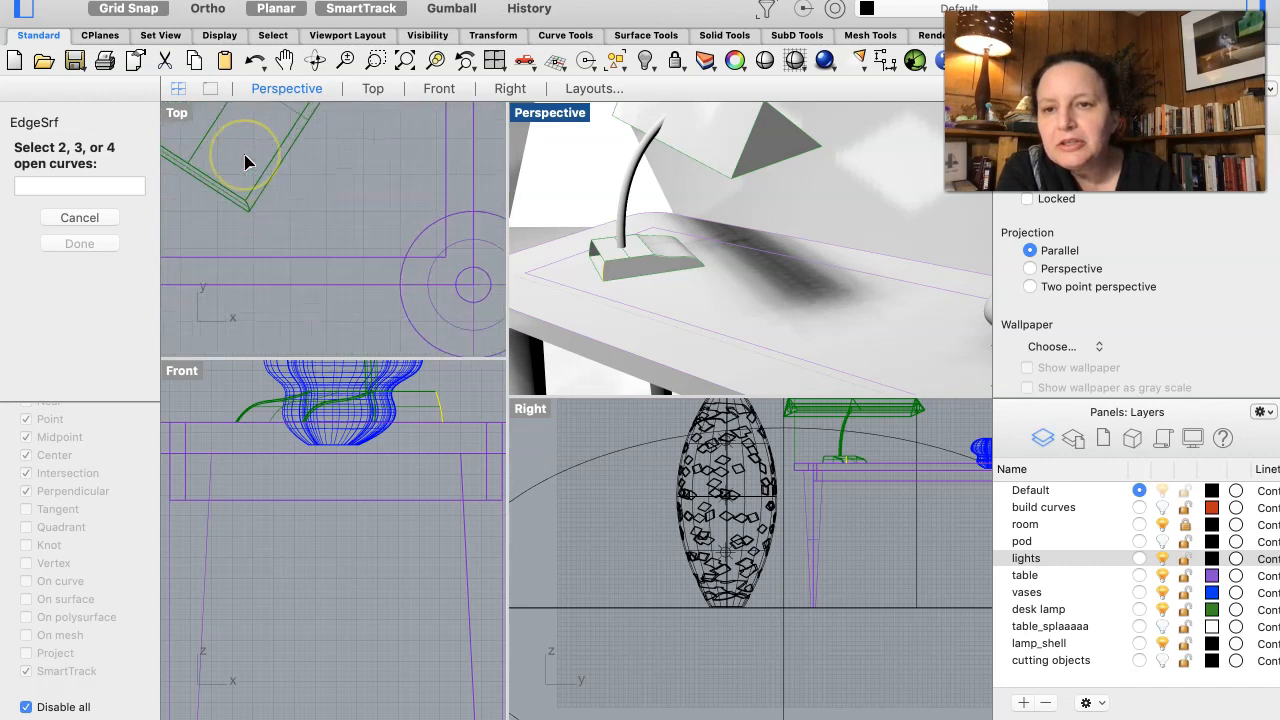
left_click(249, 212)
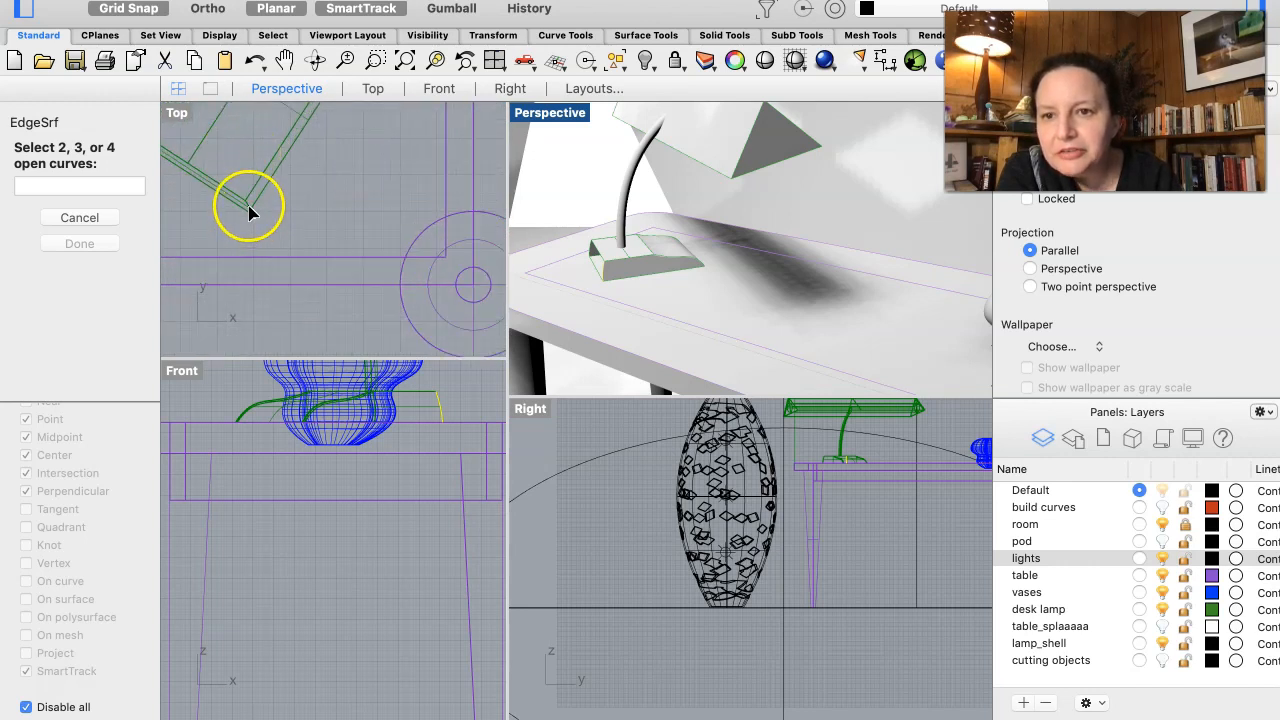
left_click(249, 210)
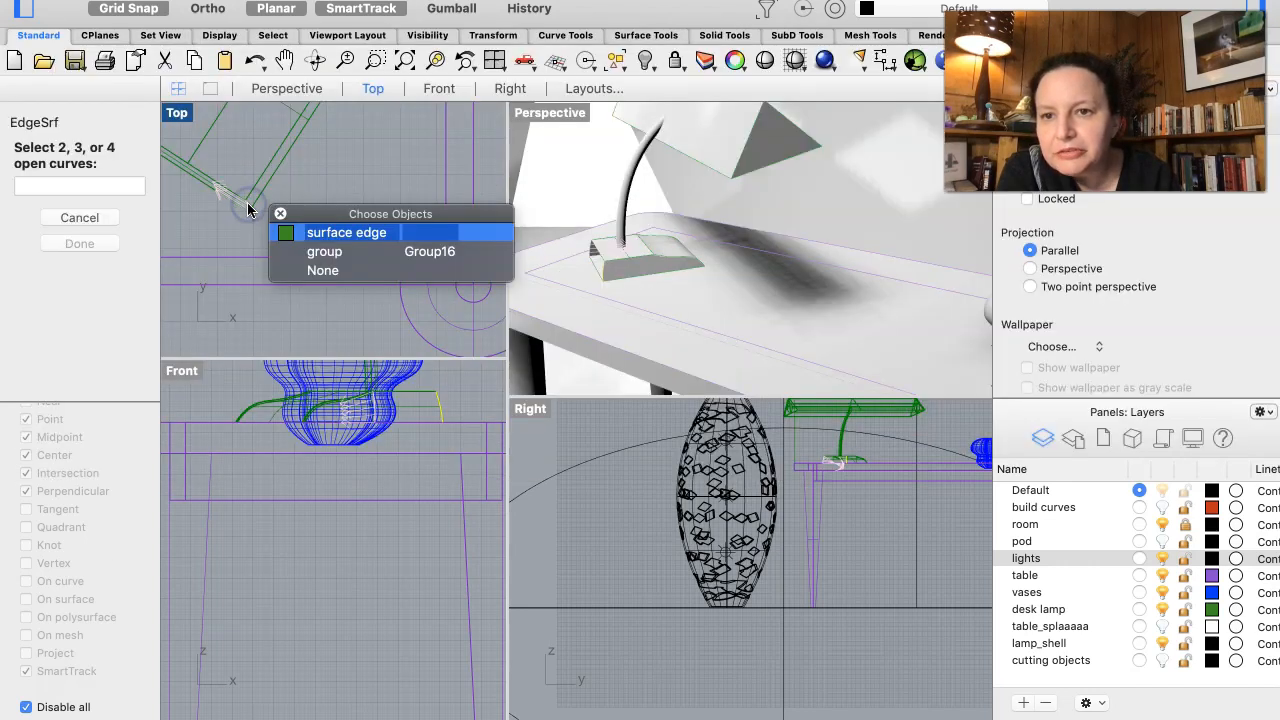
left_click(330, 234)
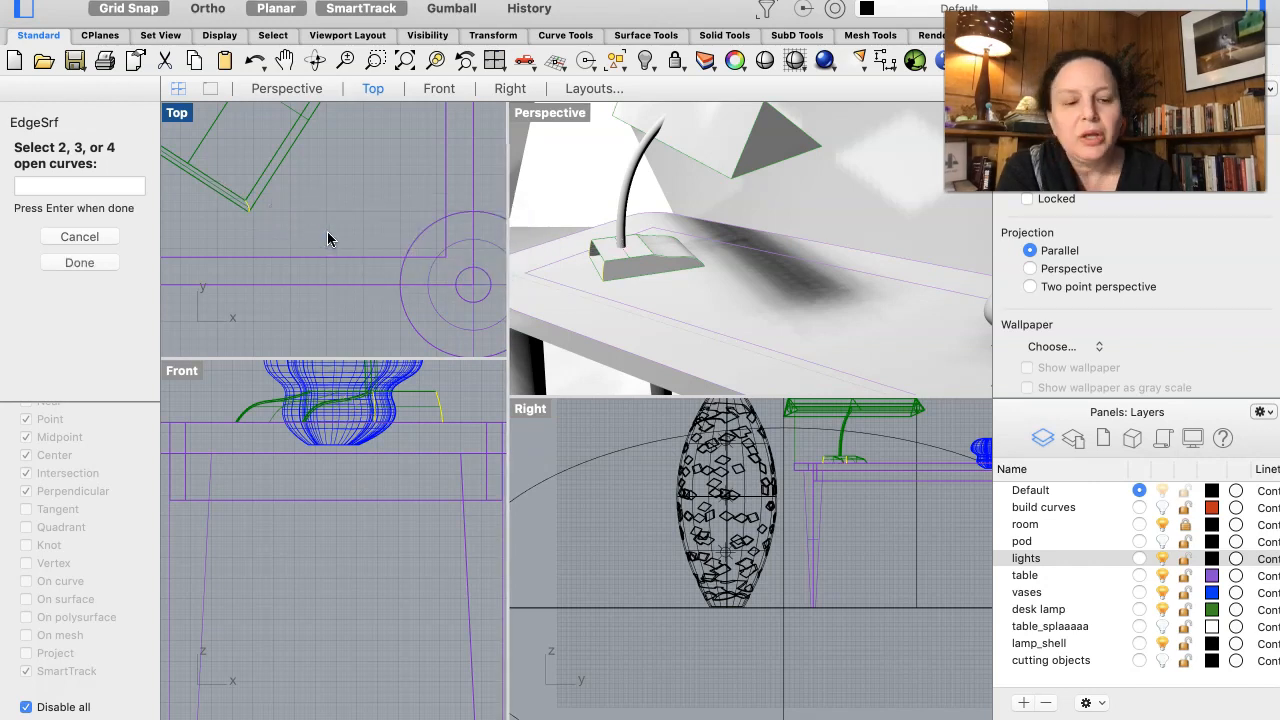
key("Return")
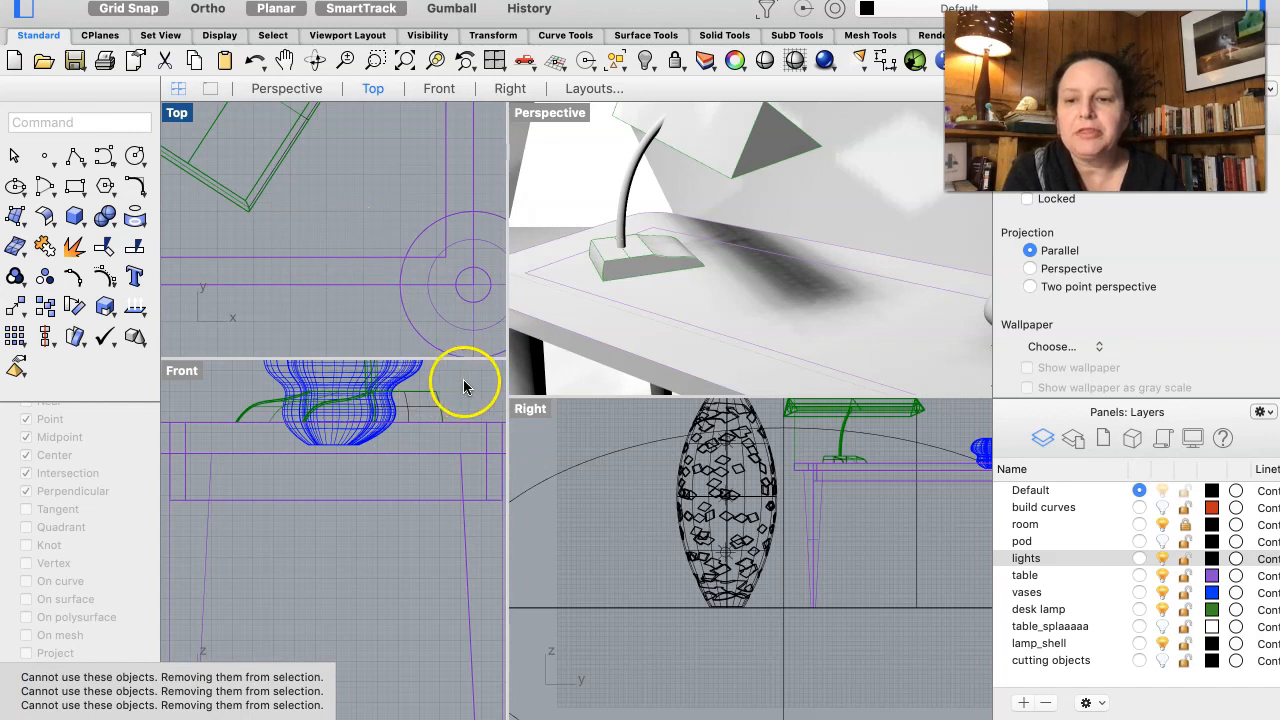
- Add the new end surface of the lamp's base to the desk lamp's group
left_click(593, 258)
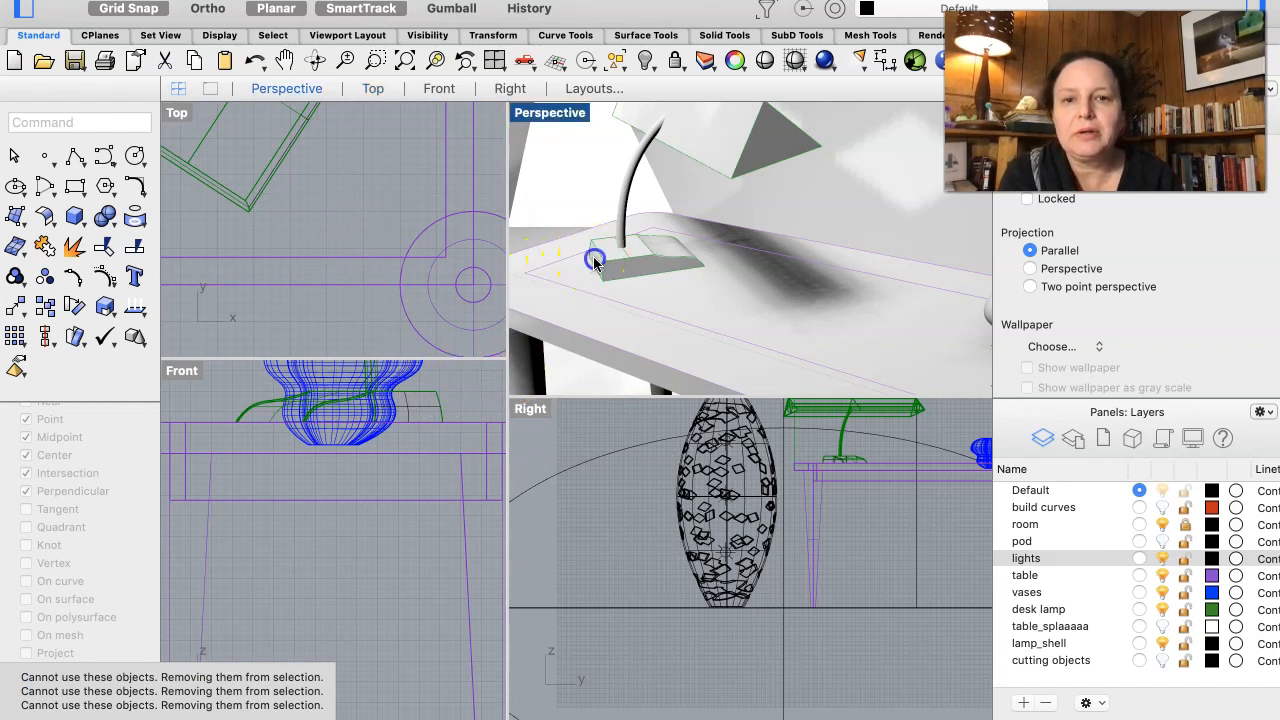
left_click(655, 287)
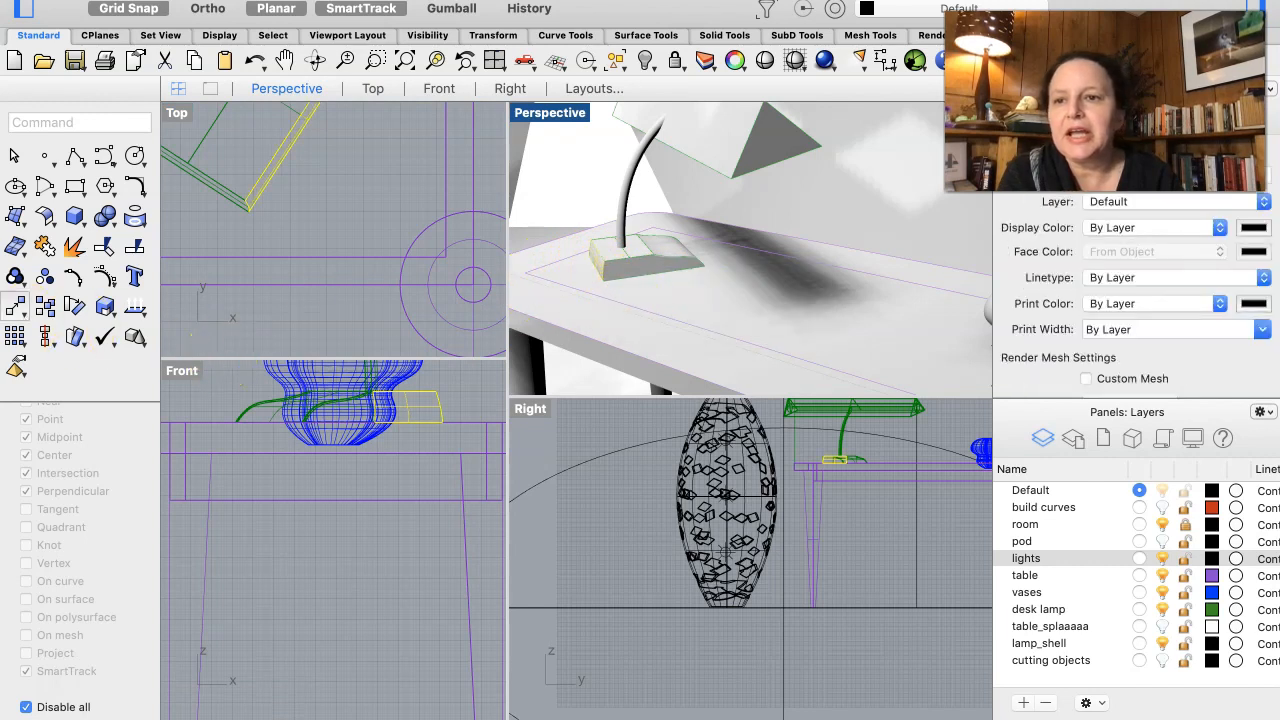
left_click(16, 279)
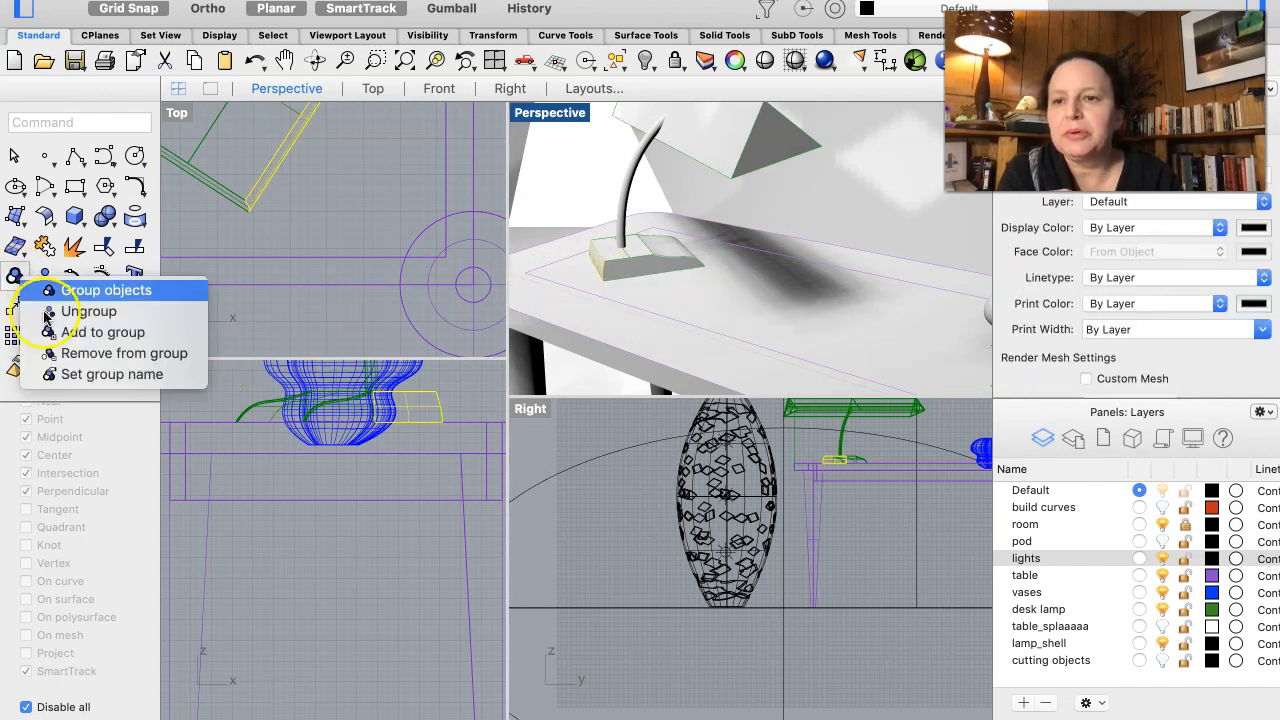
left_click(92, 336)
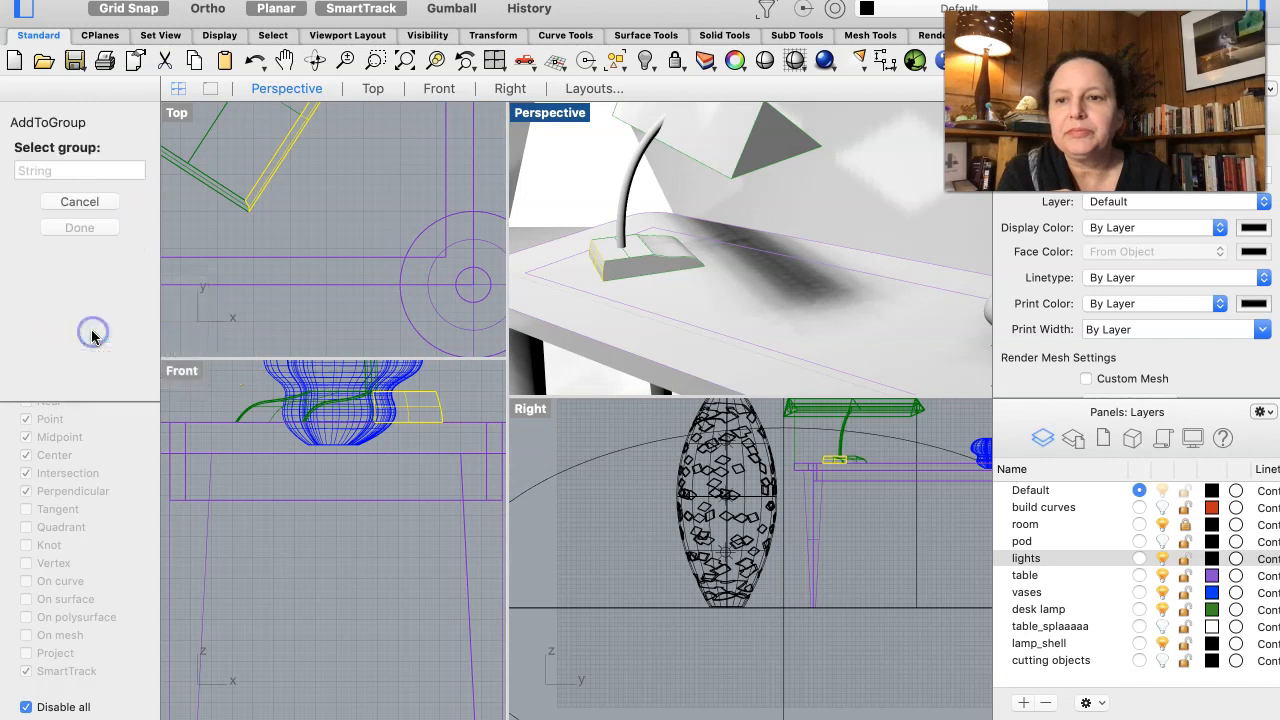
left_click(745, 137)
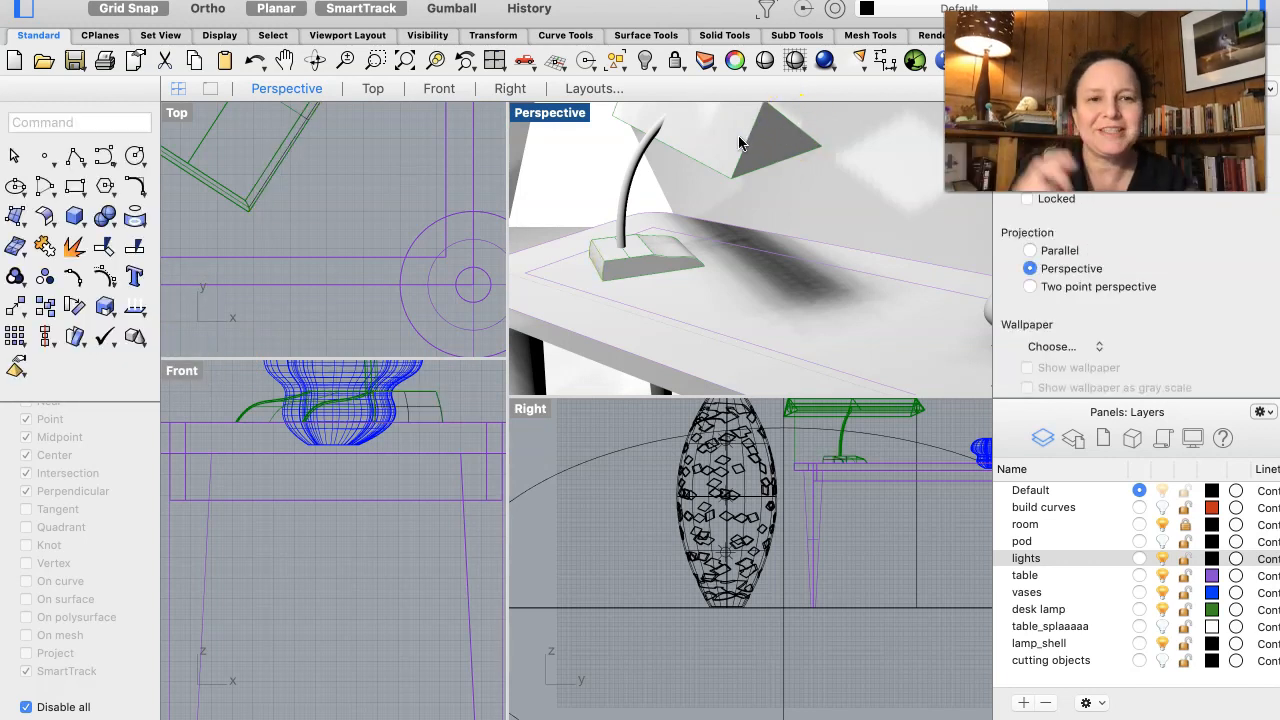
- Examine the desk lamp, the patterned lamp shell and its projected light around the room in the rendered Perspective view
right_click_drag(728, 269, 728, 269)
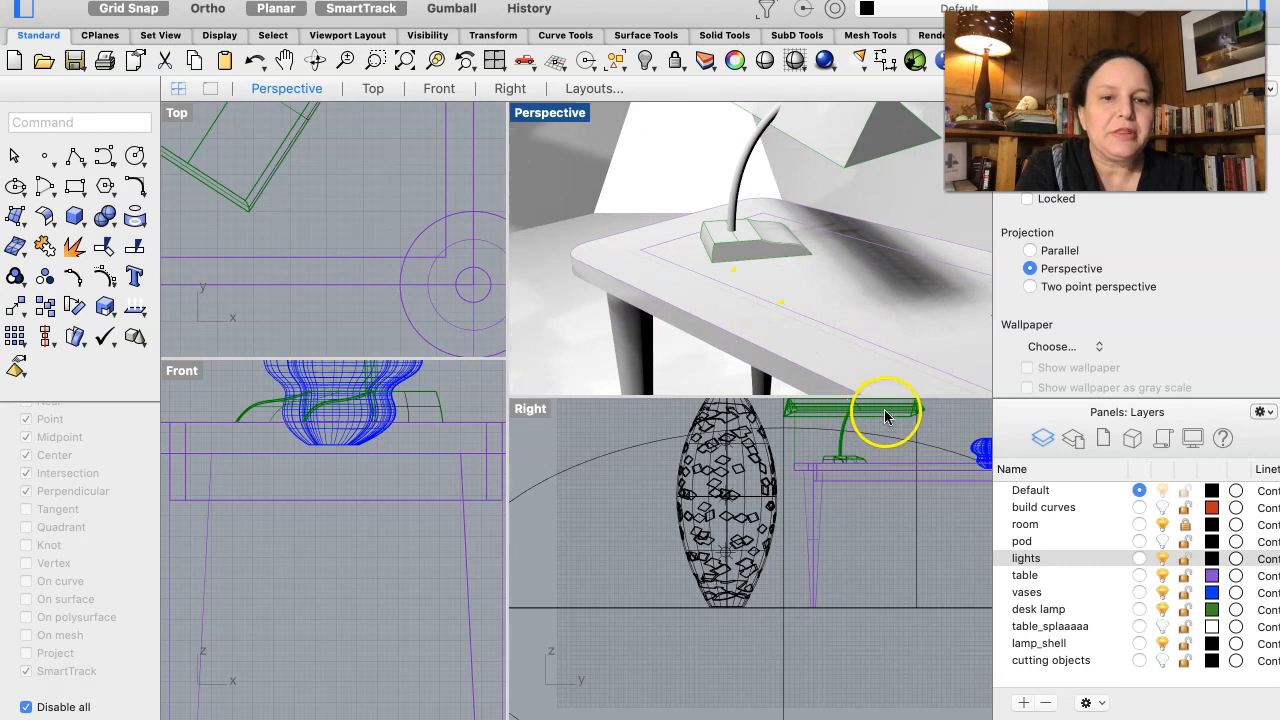
right_click_drag(893, 277, 893, 277)
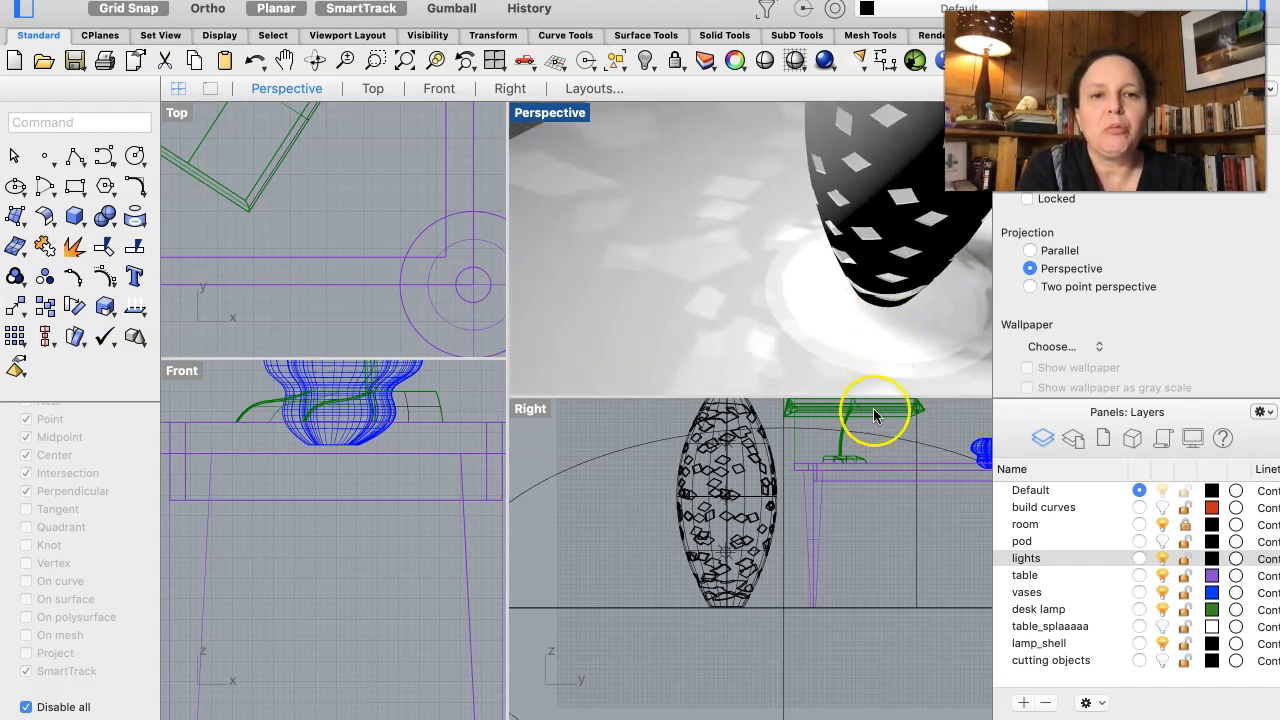
left_click(686, 280)
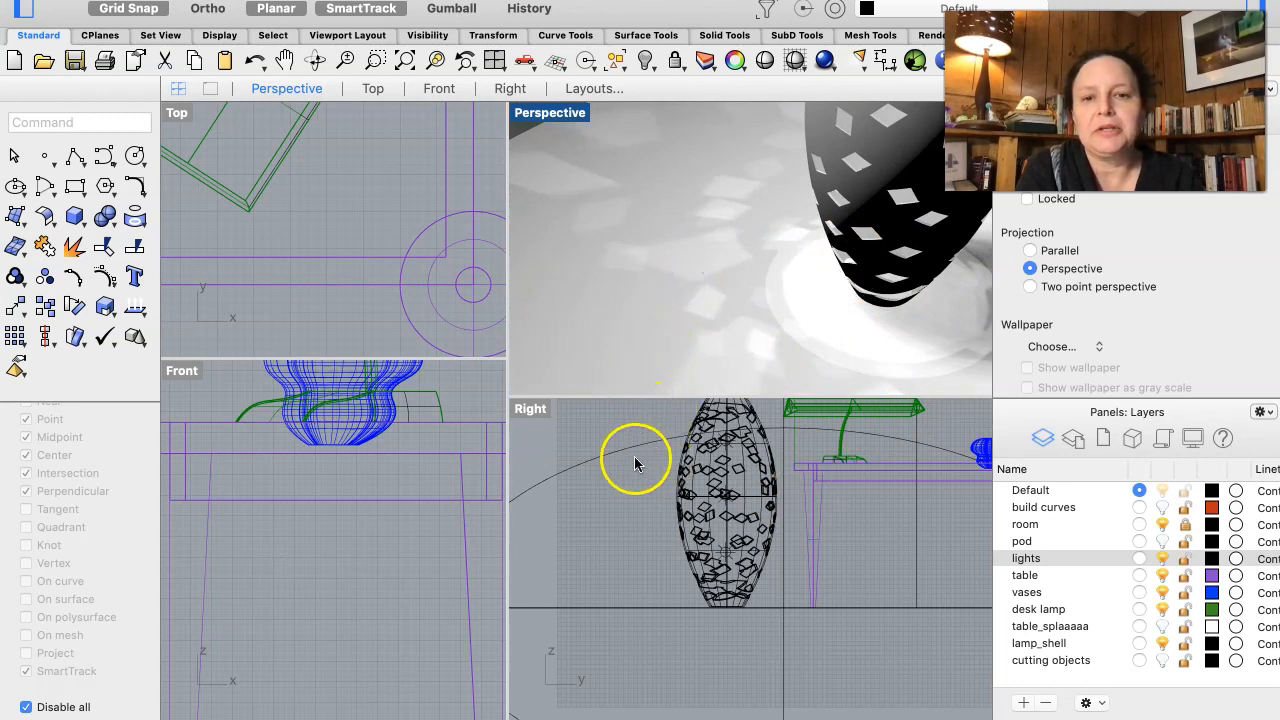
scroll(723, 134, "up", 10)
scroll(723, 134, "up", 8)
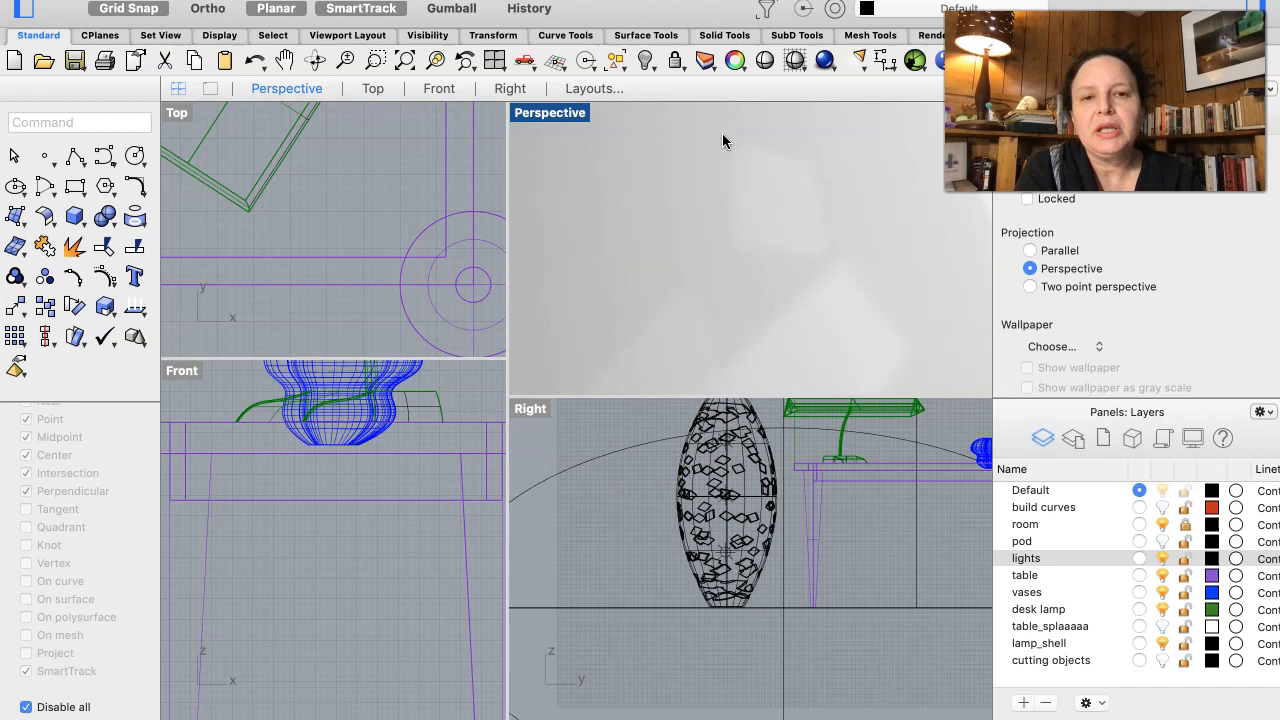
scroll(723, 134, "up", 8)
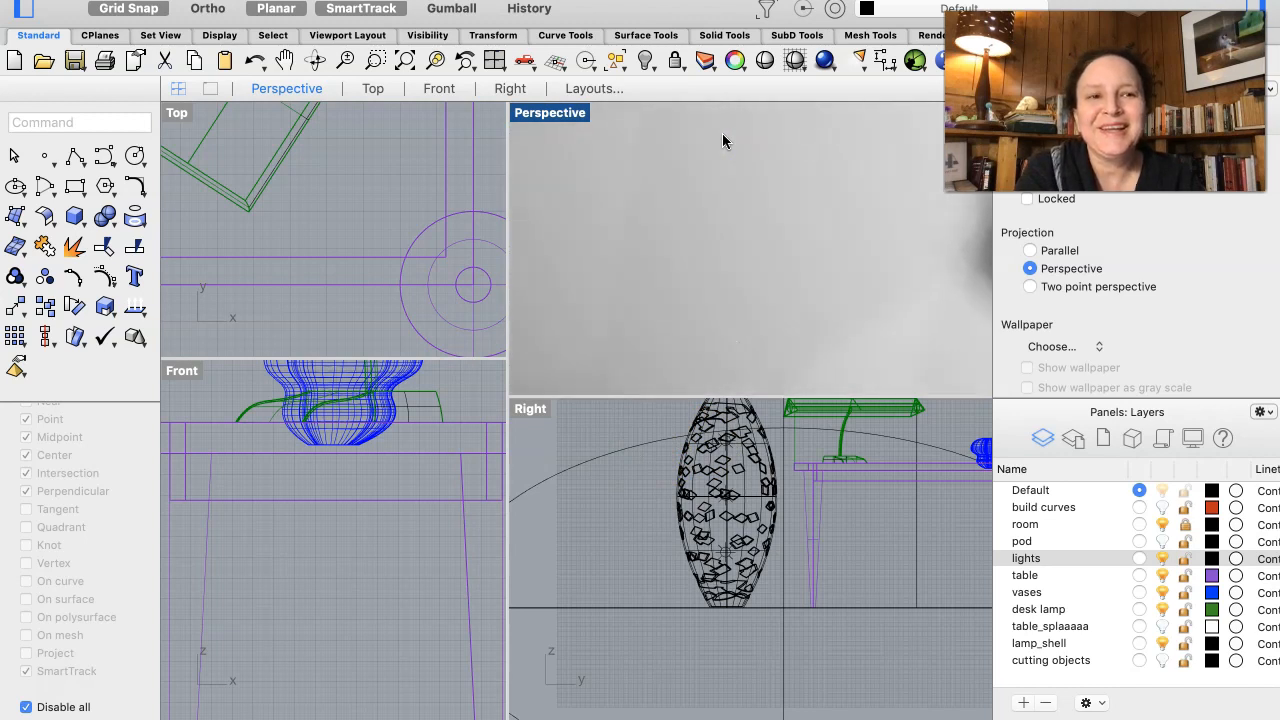
scroll(722, 133, "up", 8)
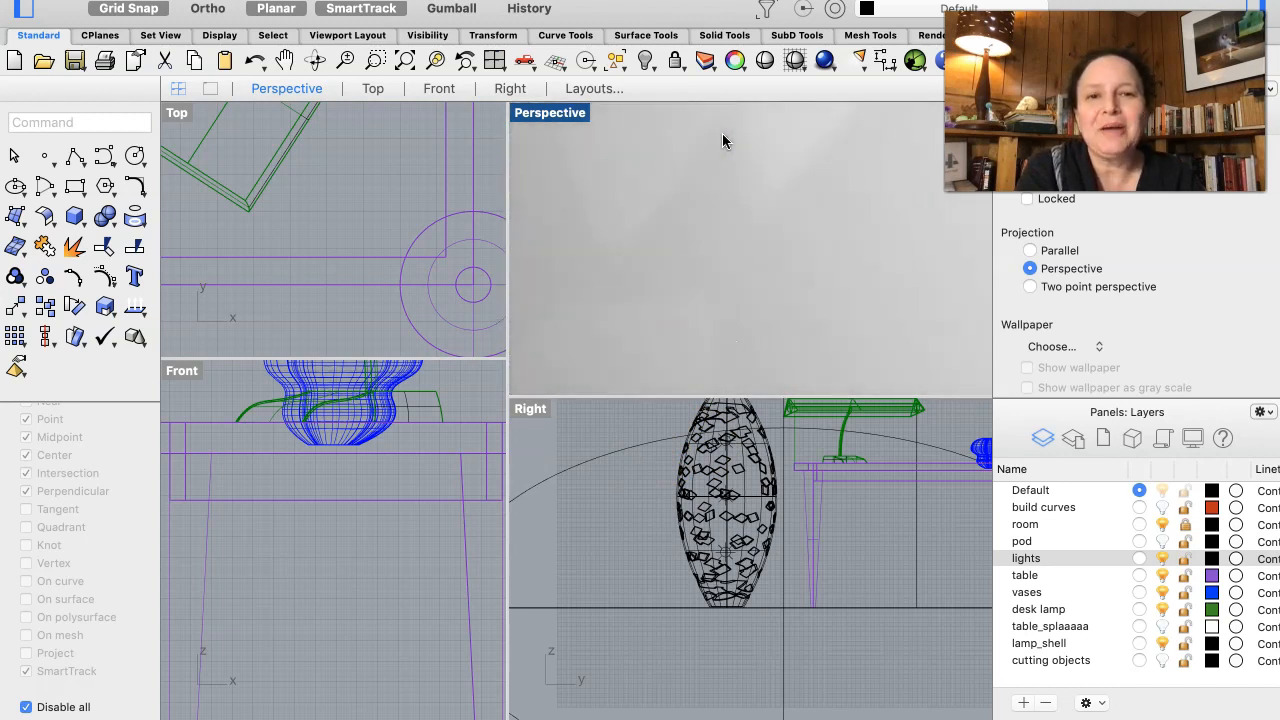
scroll(722, 140, "up", 8)
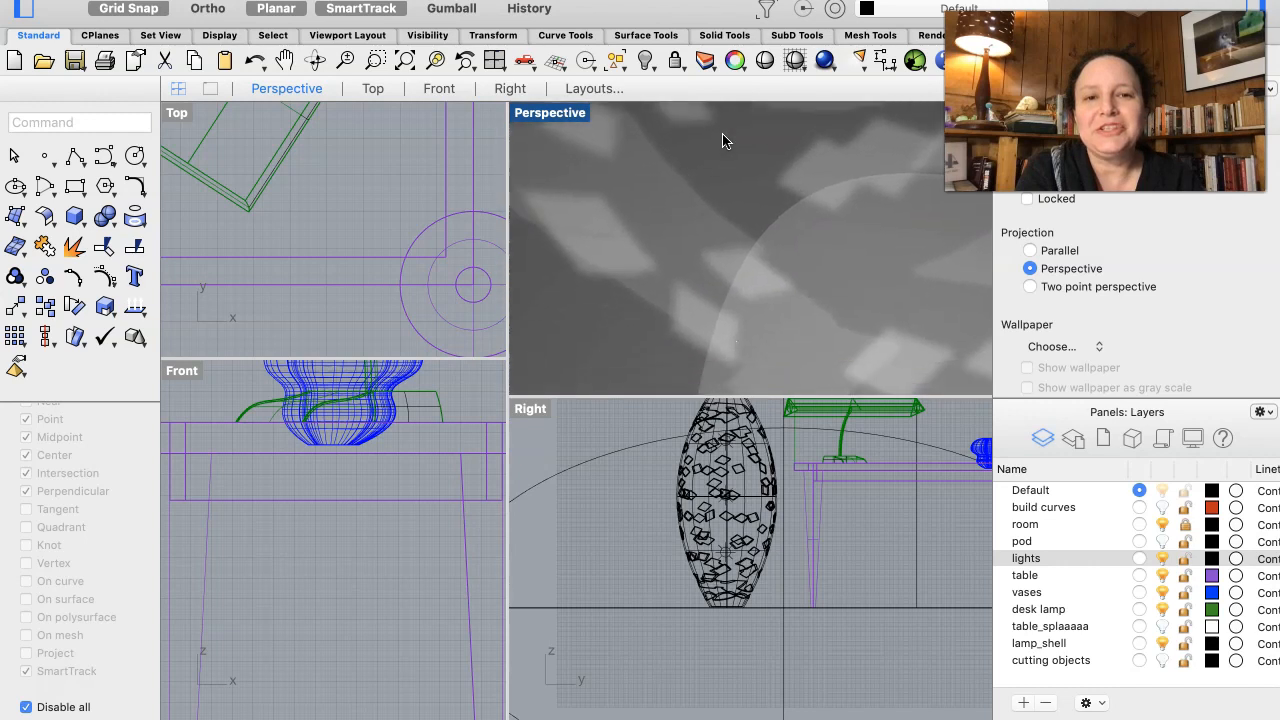
scroll(723, 141, "up", 2)
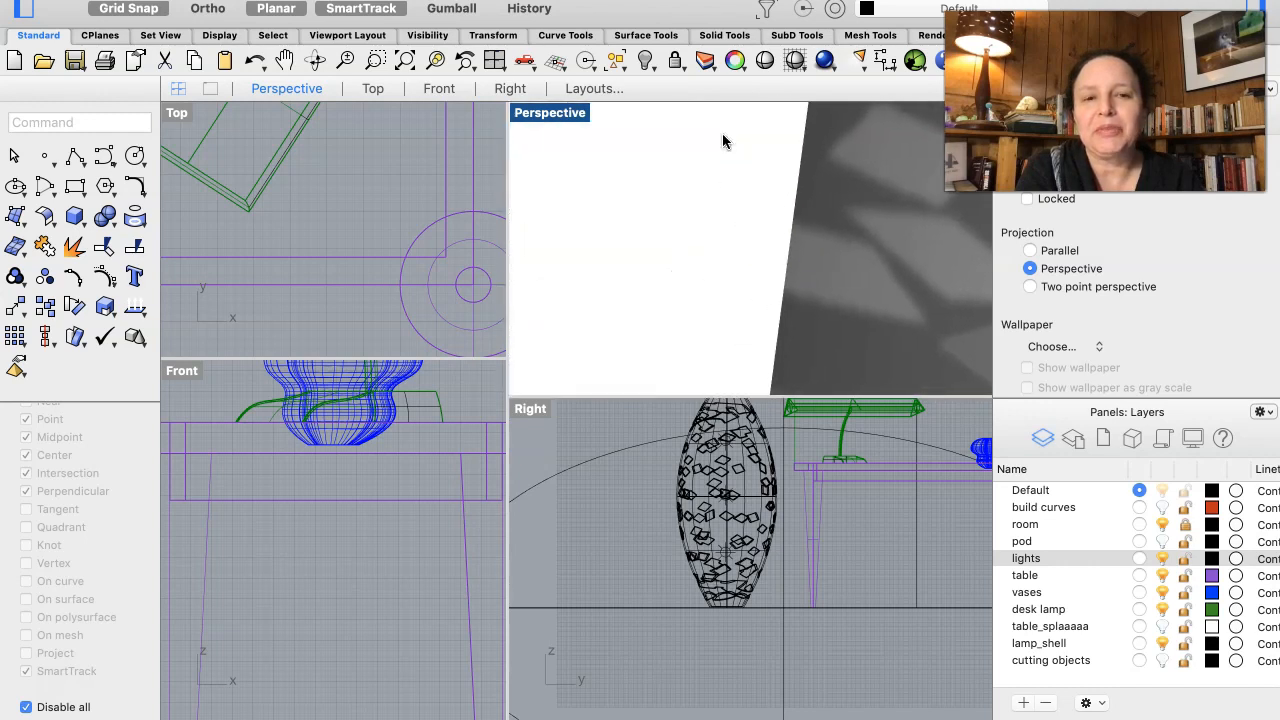
scroll(723, 141, "up", 2)
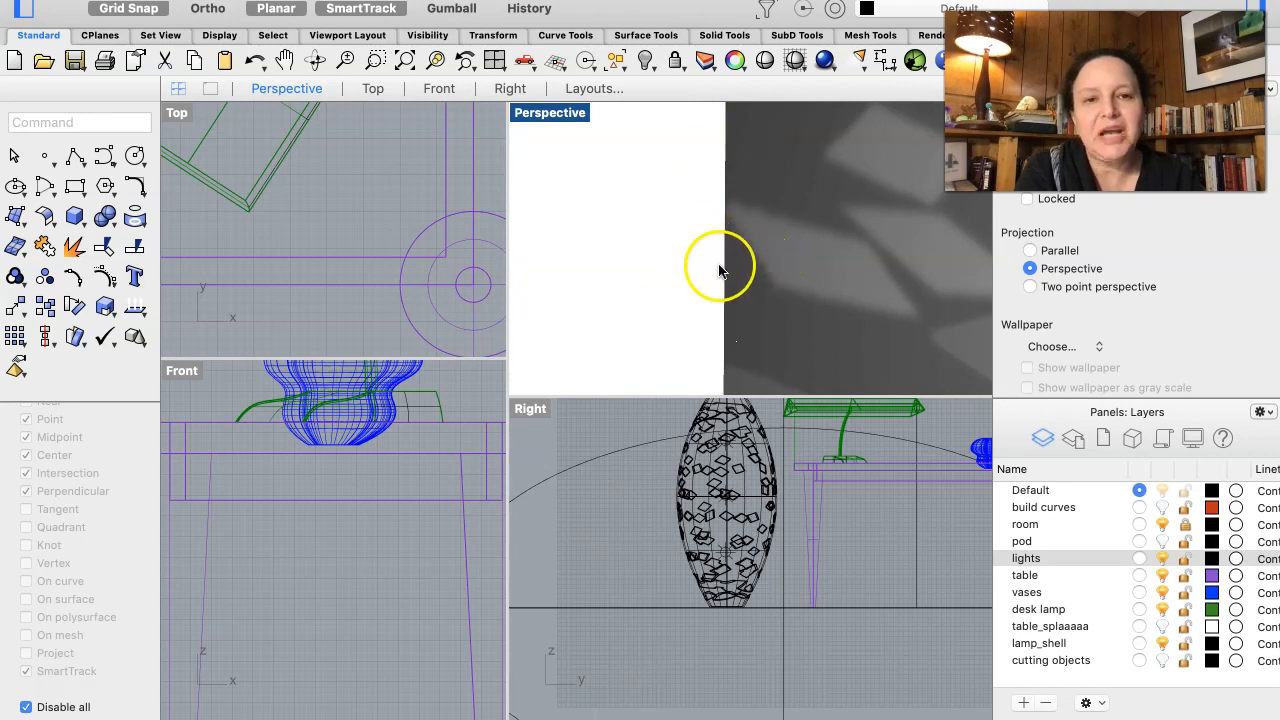
scroll(713, 268, "up", 5)
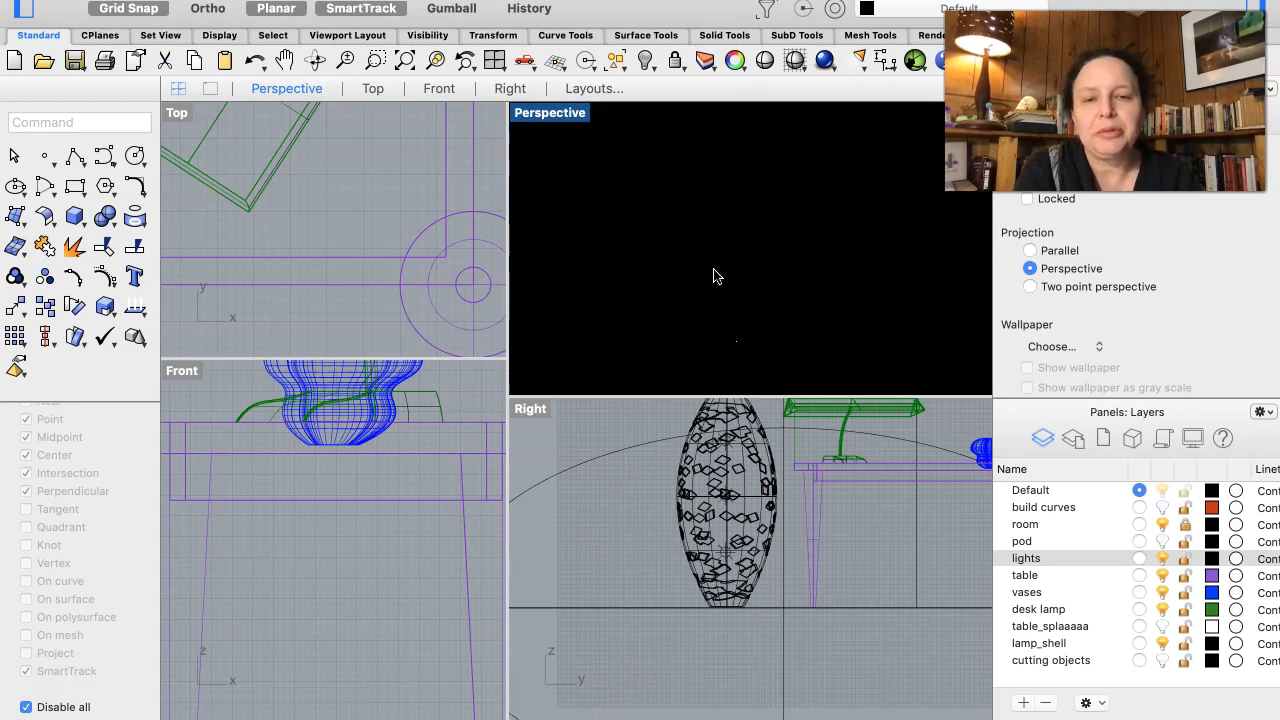
scroll(713, 276, "up", 6)
scroll(713, 276, "down", 5)
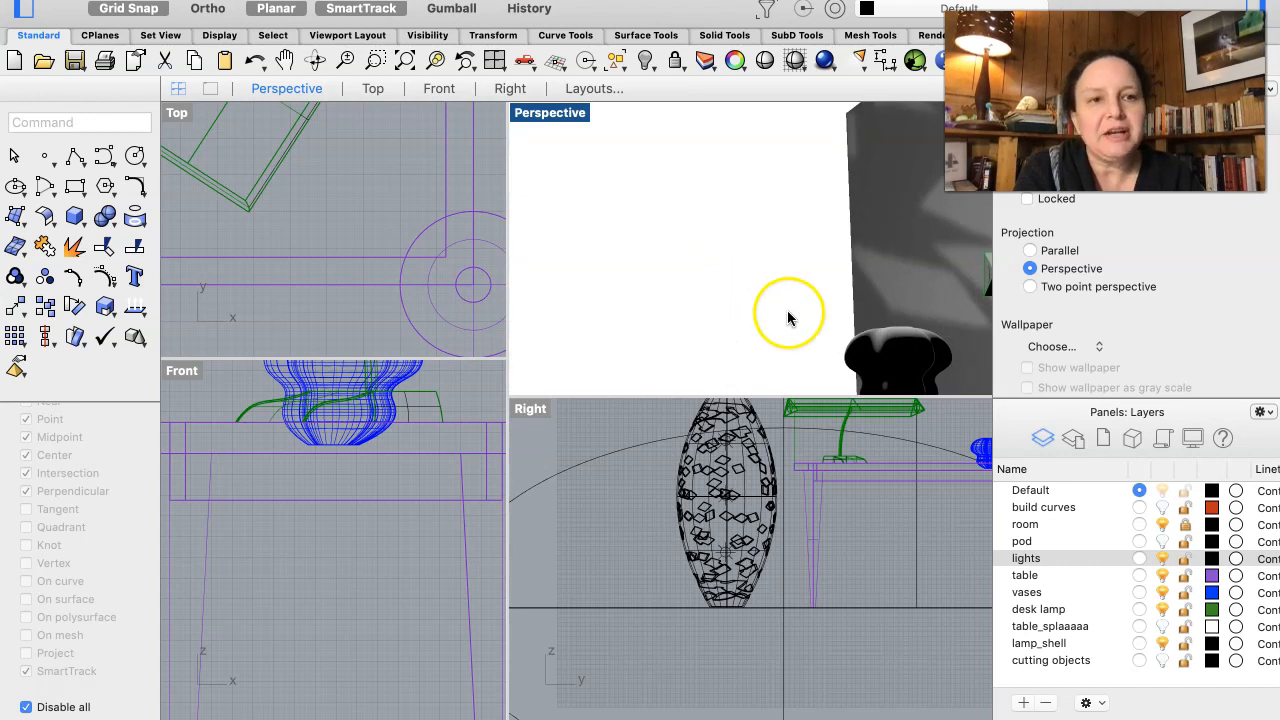
- Select the desk lamp and zoom the Right and Perspective views to it
left_click(877, 412)
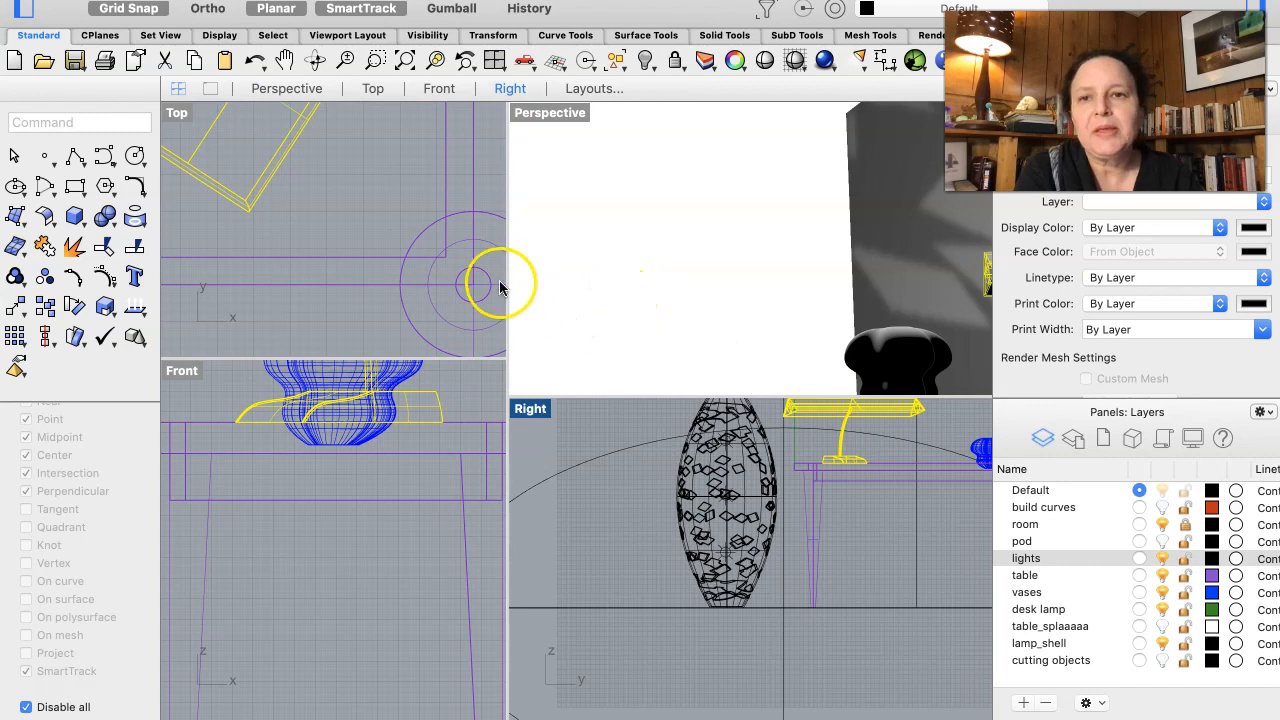
left_click(436, 62)
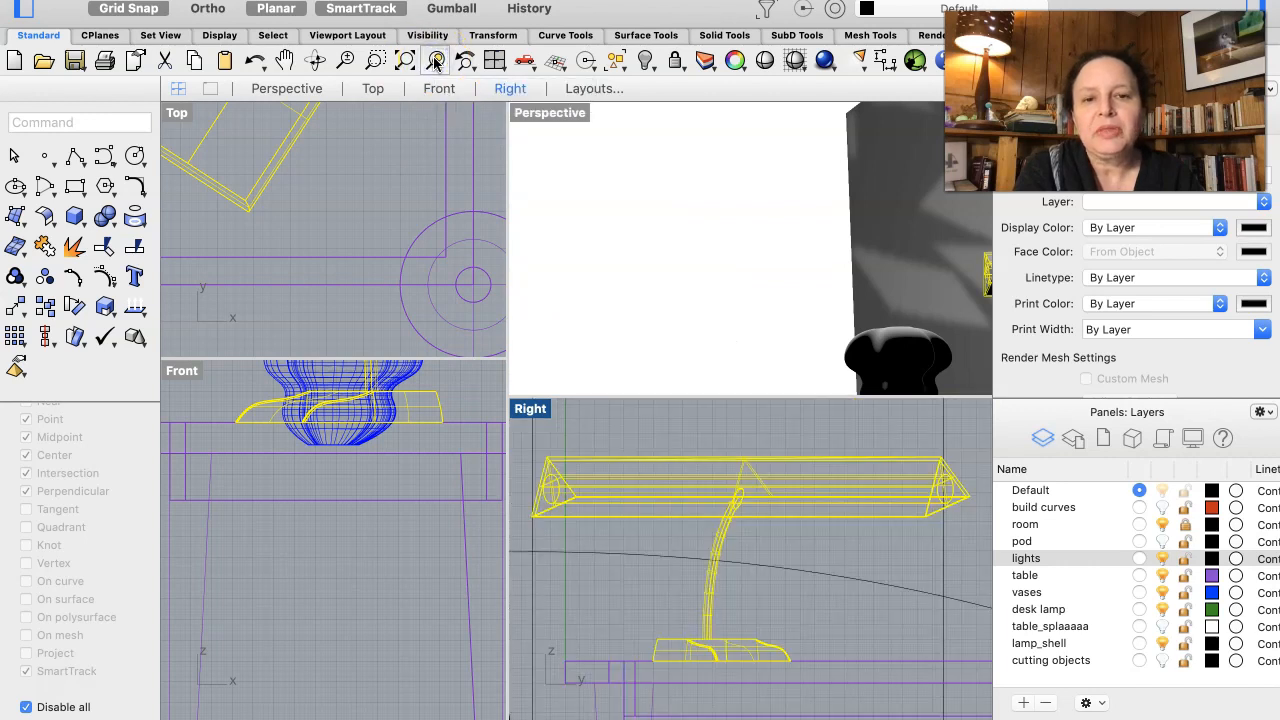
left_click(525, 115)
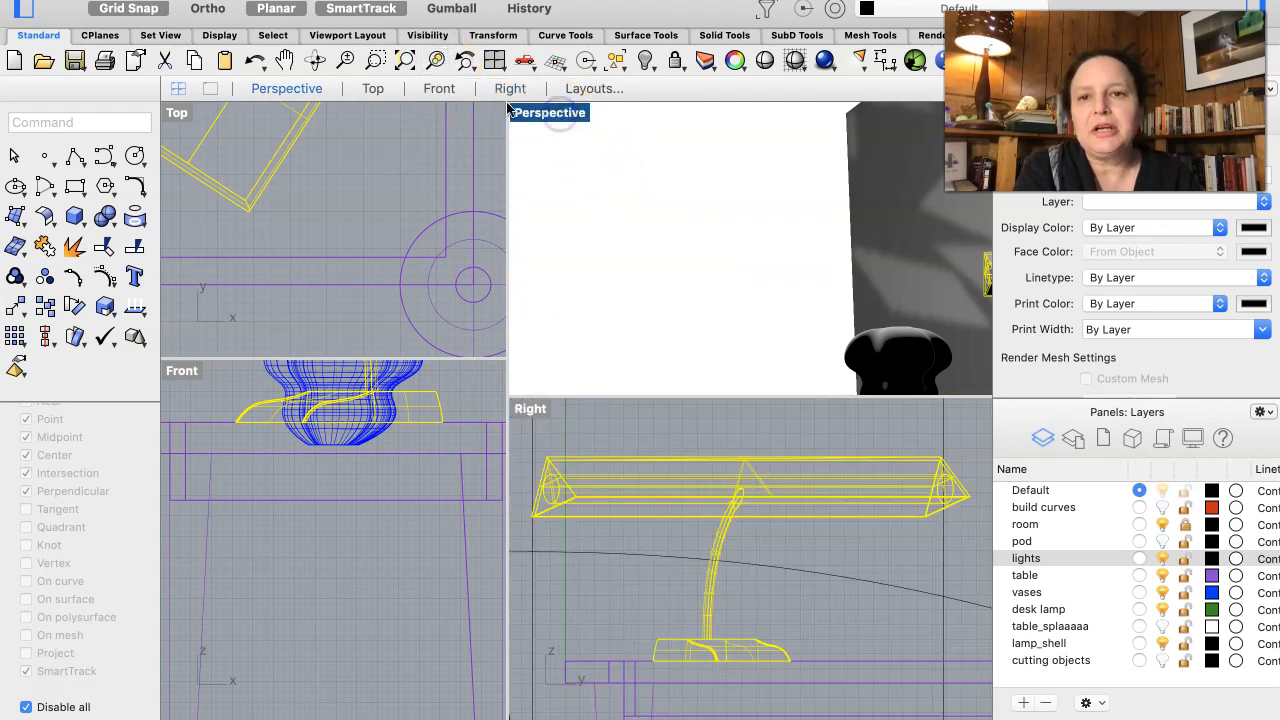
left_click(434, 62)
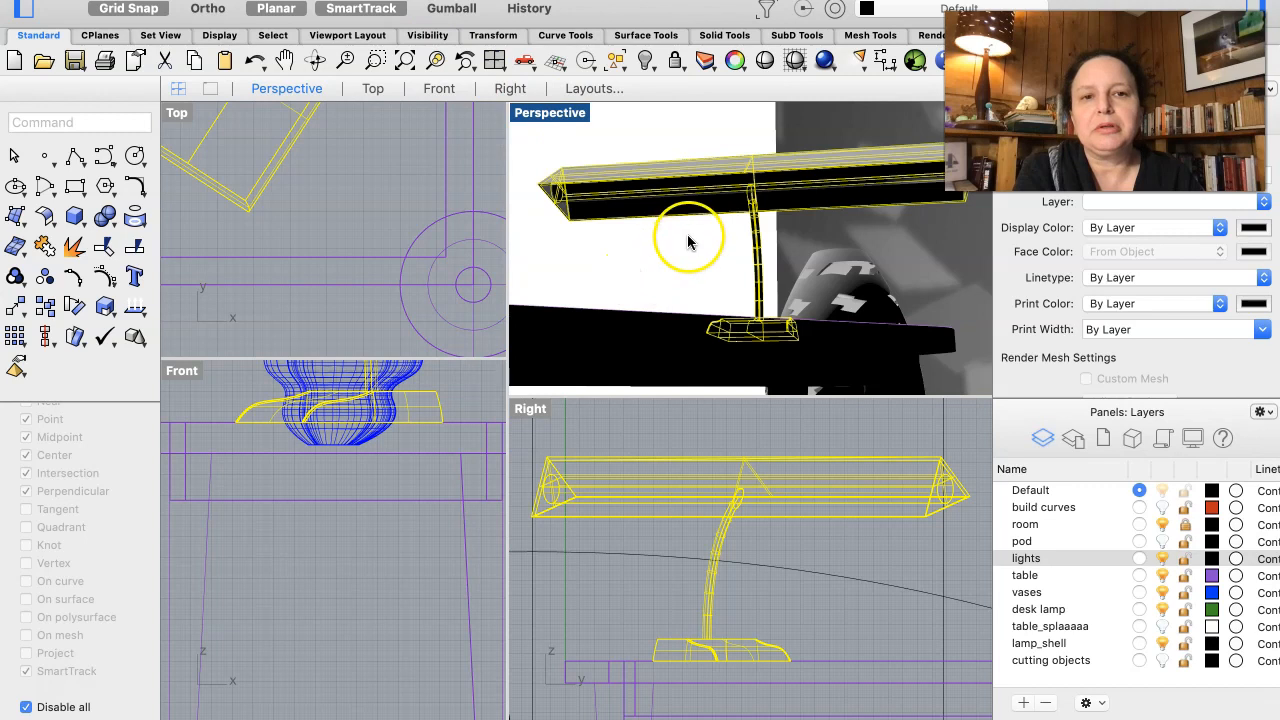
scroll(685, 262, "down", 5)
right_click_drag(685, 262, 685, 262)
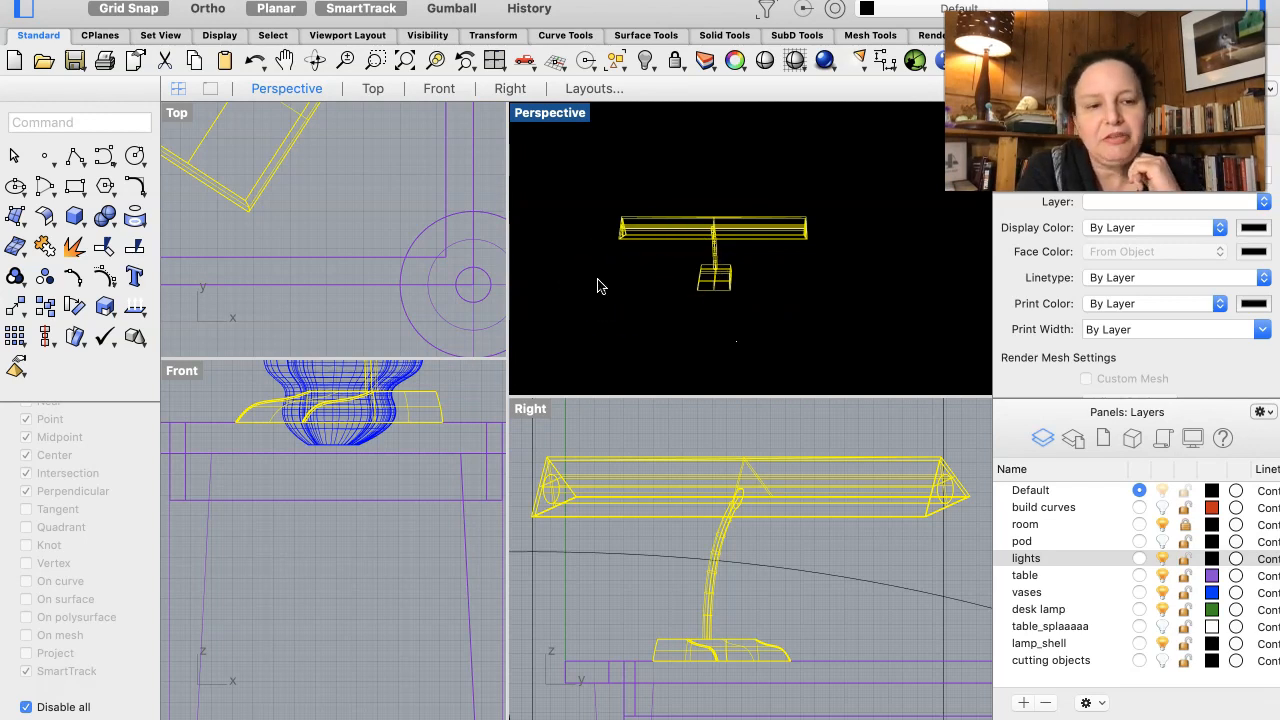
- Deselect the desk lamp and set the Perspective view to Wireframe display
left_click(573, 192)
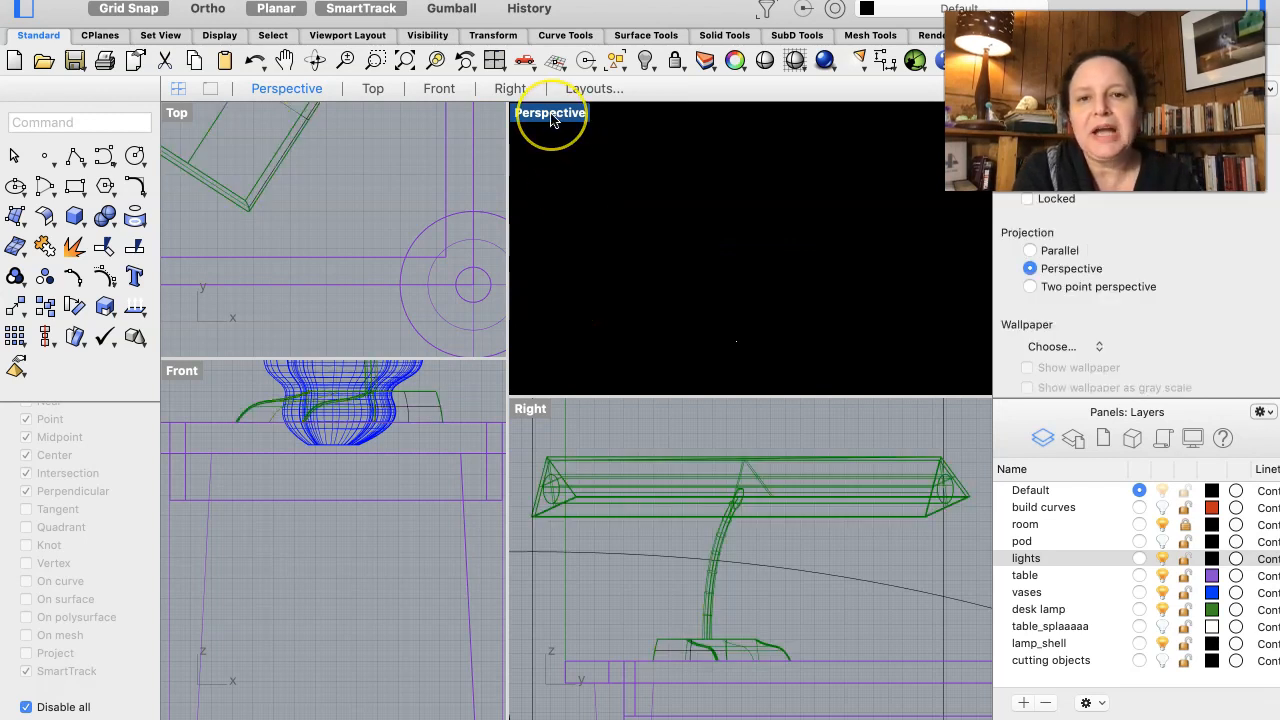
right_click(551, 178)
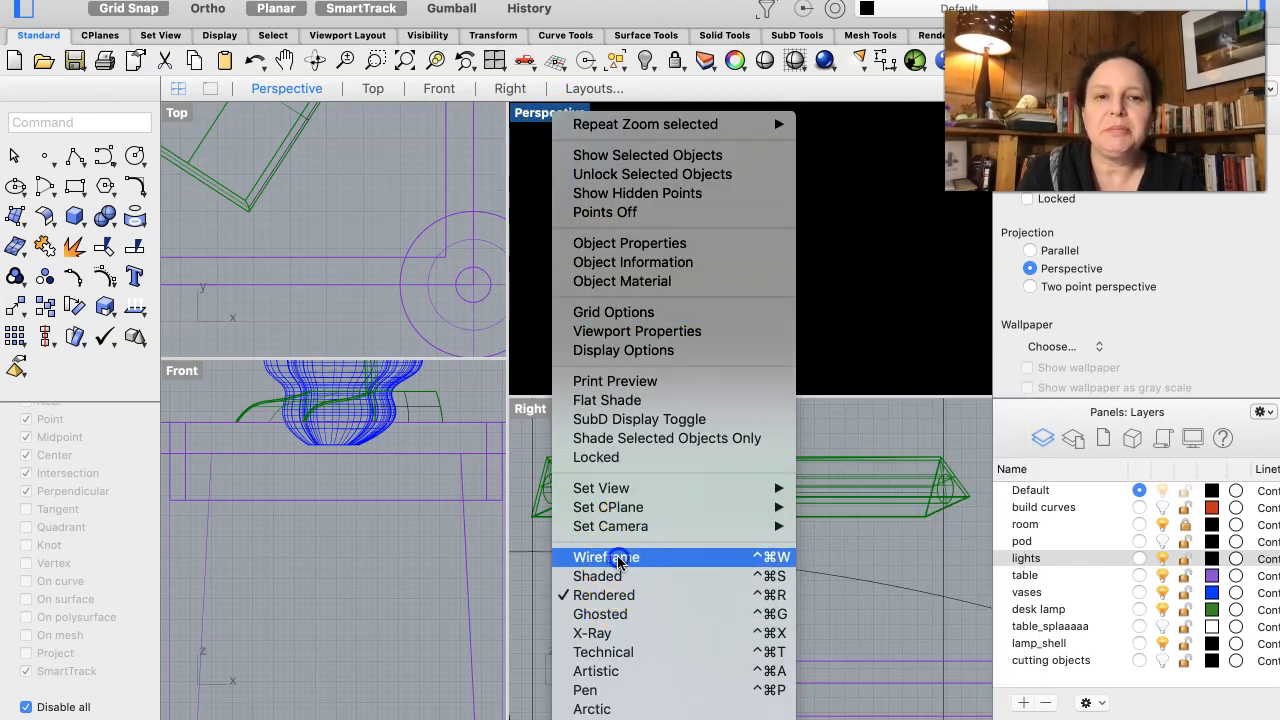
left_click(618, 557)
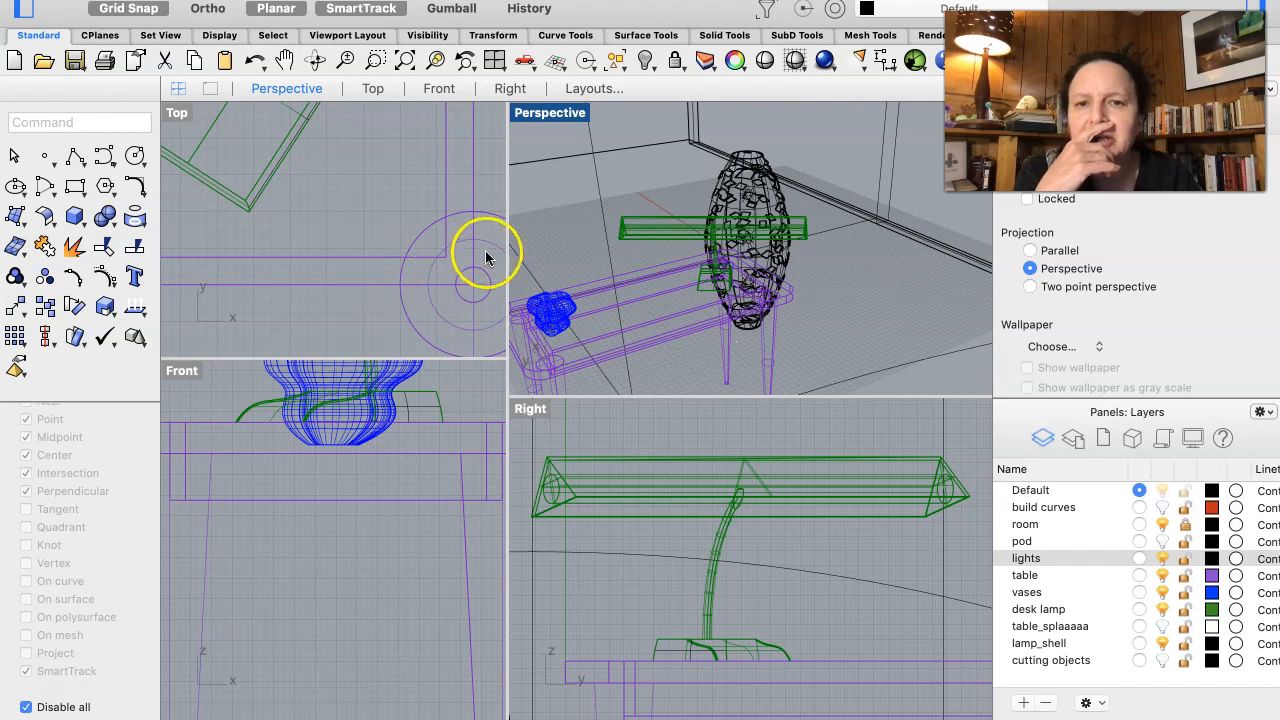
- Enlarge the Top view and fit the whole room with its spotlight into the Top, Front and Right views
left_click_drag(507, 250, 639, 257)
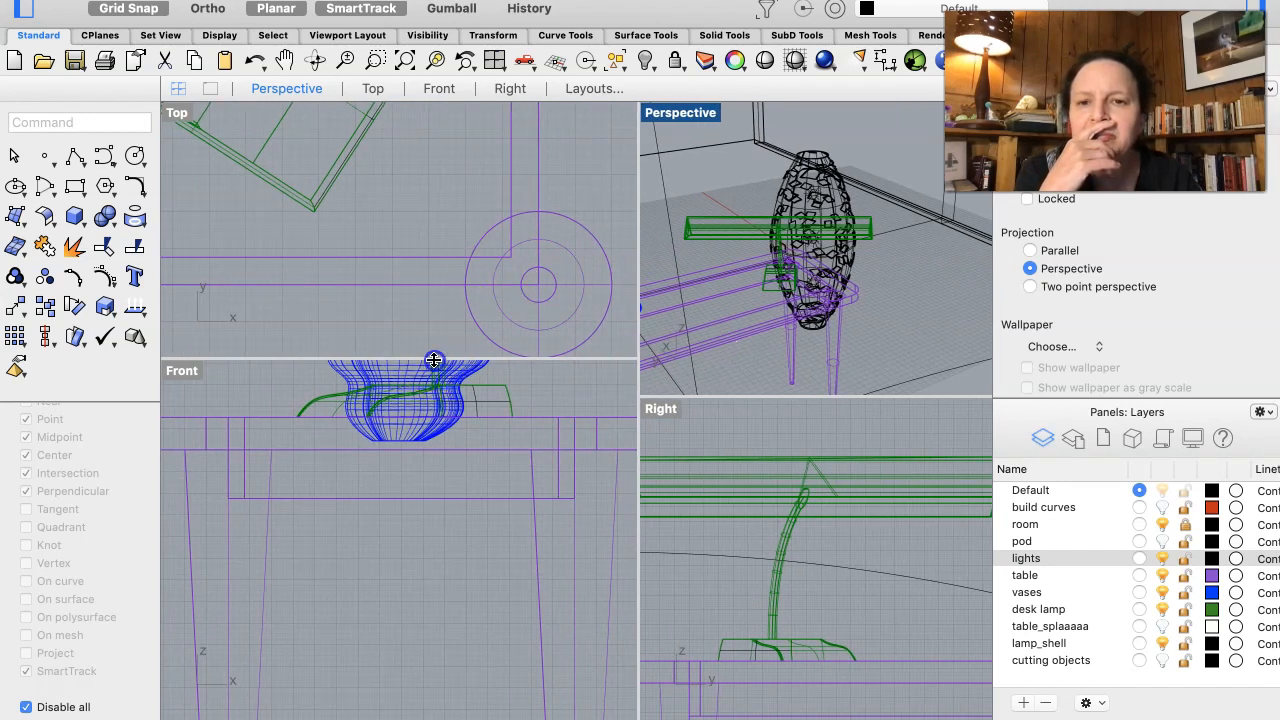
left_click_drag(433, 358, 433, 551)
scroll(429, 230, "down", 10)
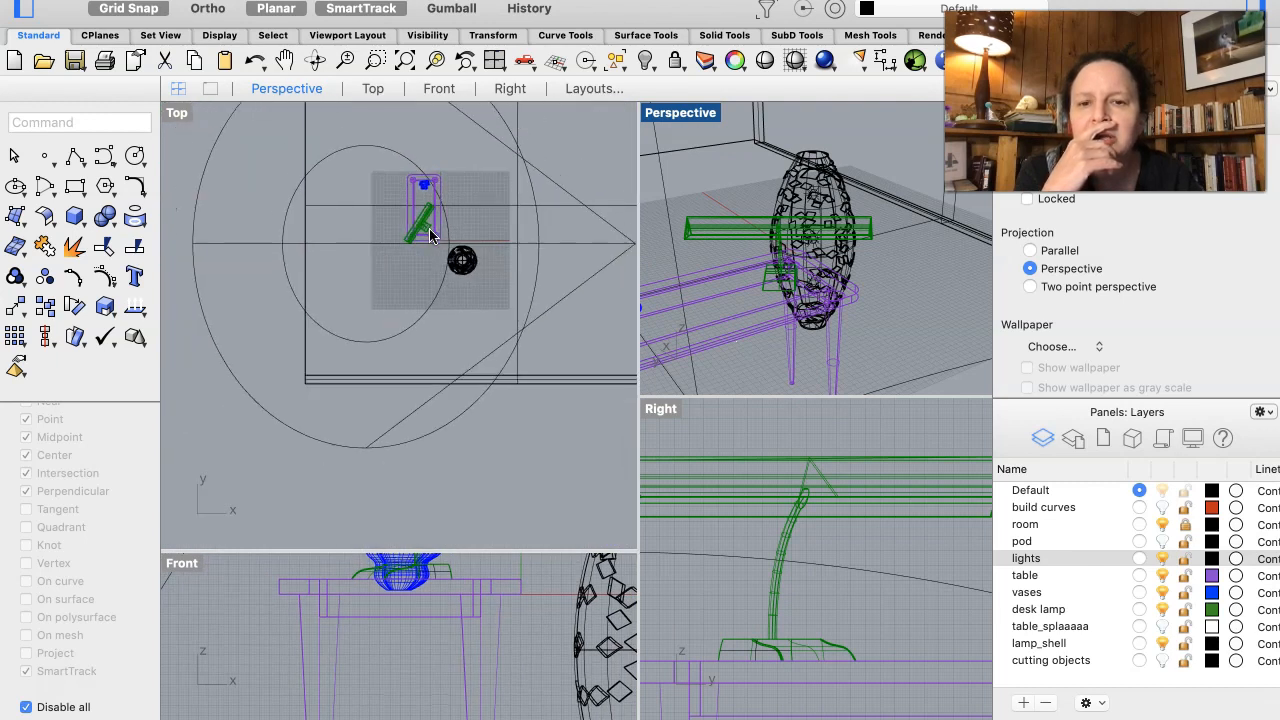
scroll(434, 629, "down", 5)
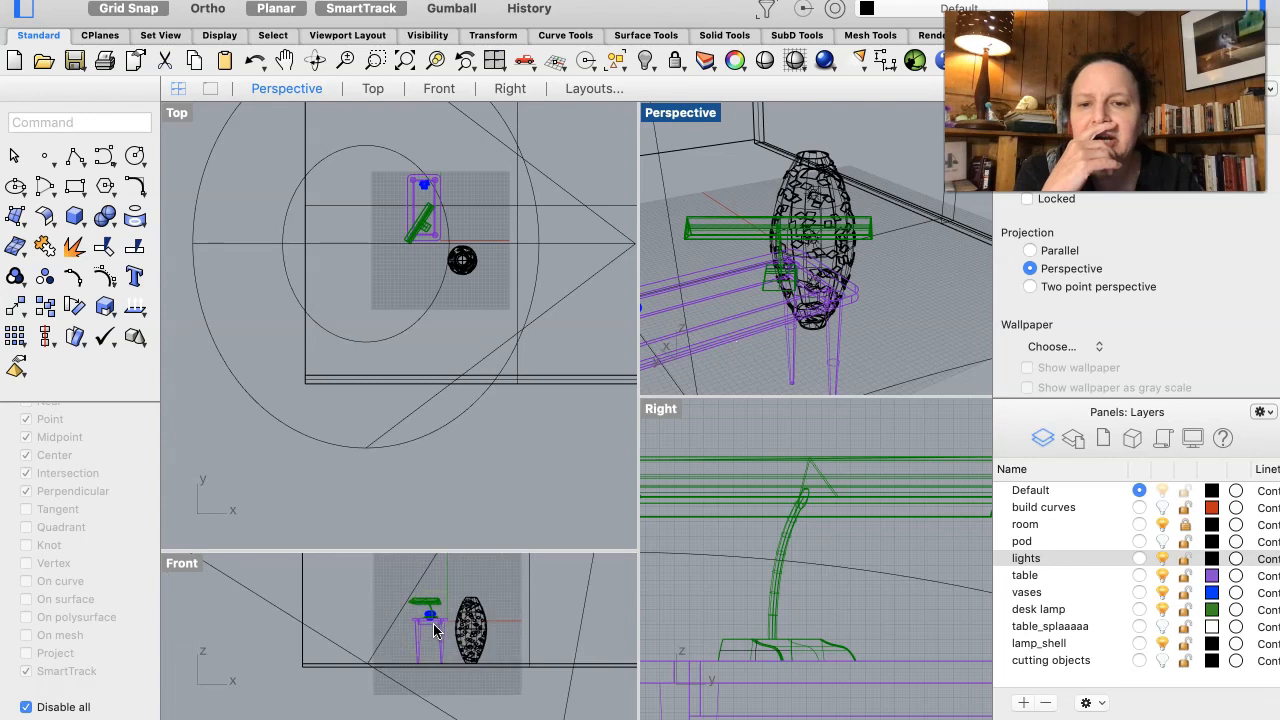
scroll(435, 629, "down", 3)
scroll(845, 508, "down", 8)
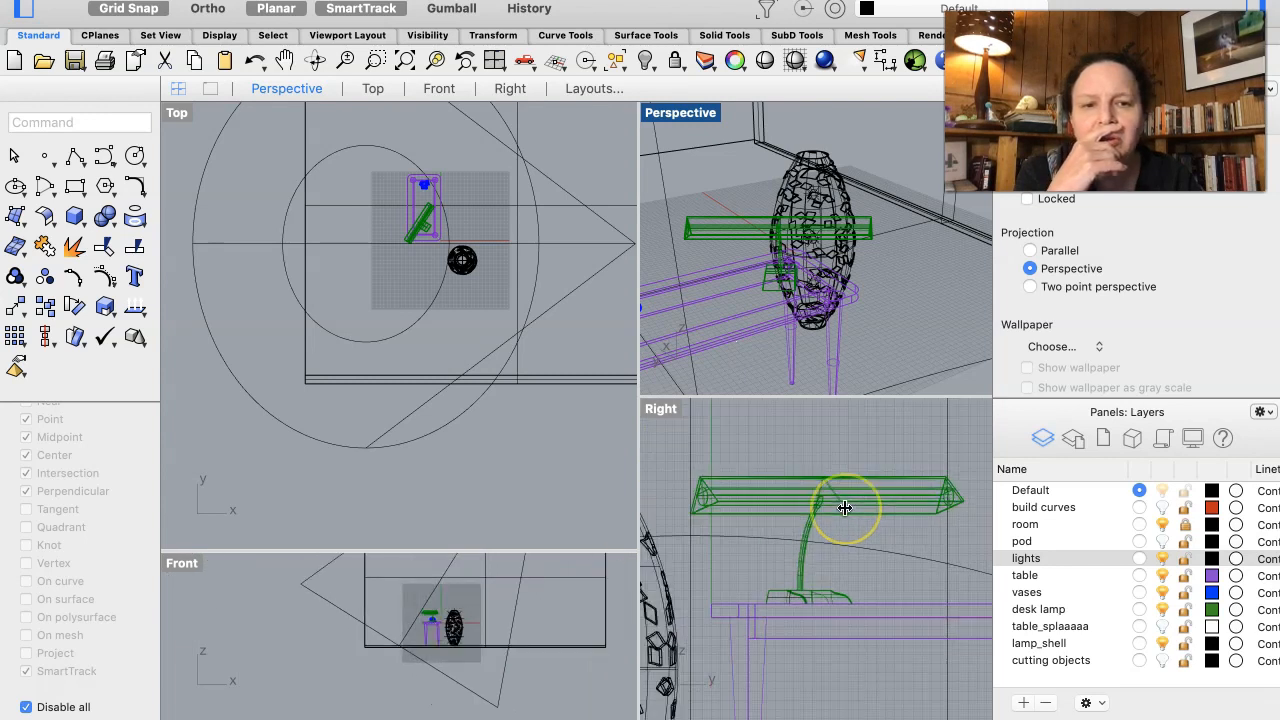
scroll(845, 508, "down", 6)
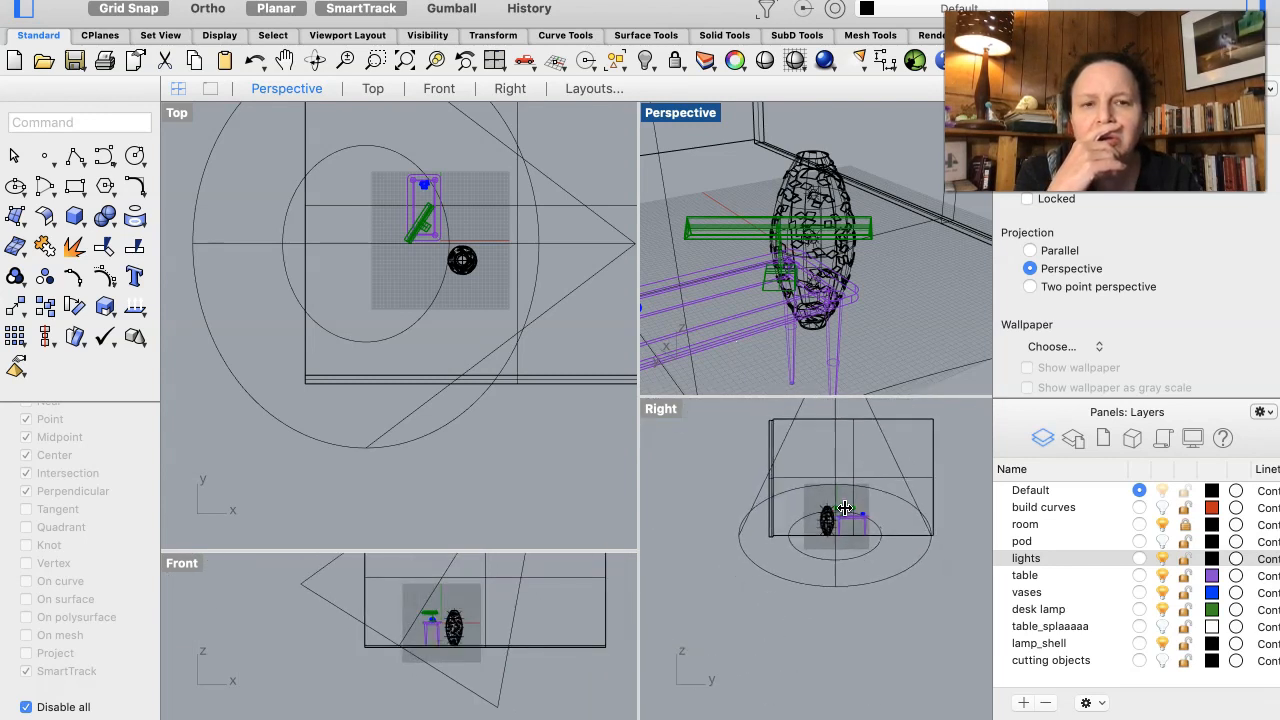
- Select the spotlight in the Right view to check its light properties, and clear the selection
left_click(836, 453)
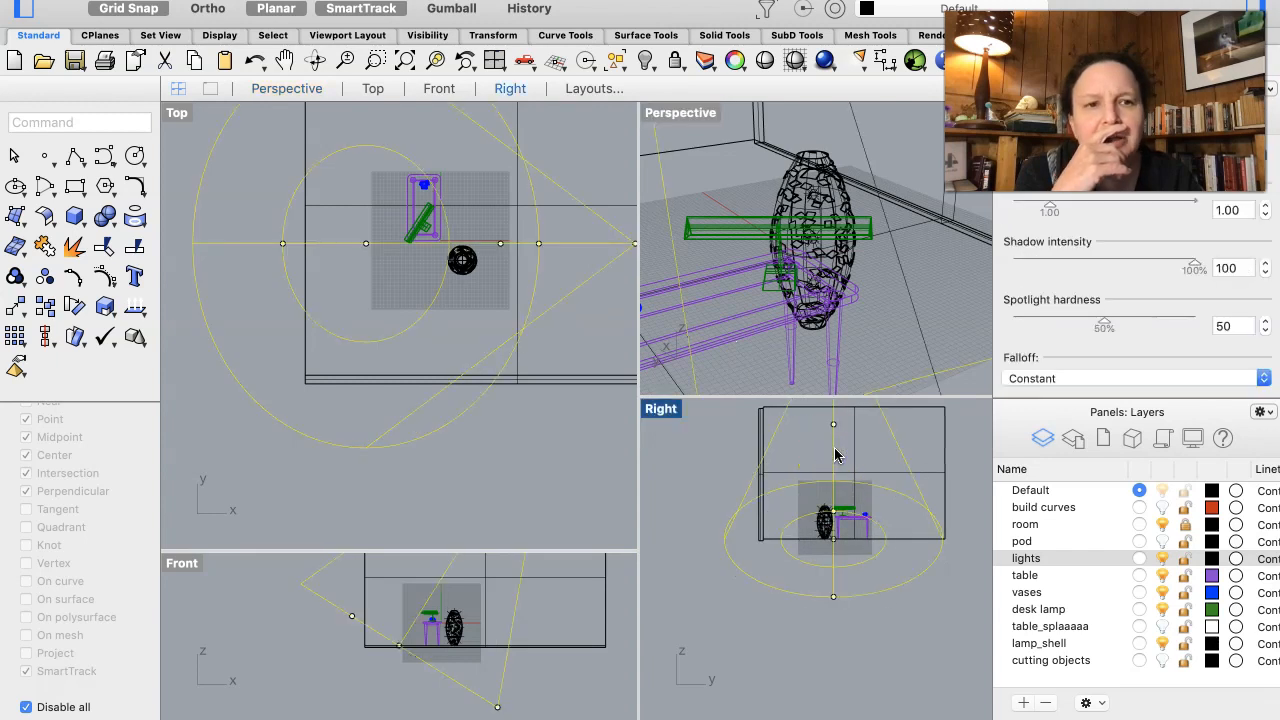
left_click(1082, 268)
left_click(930, 267)
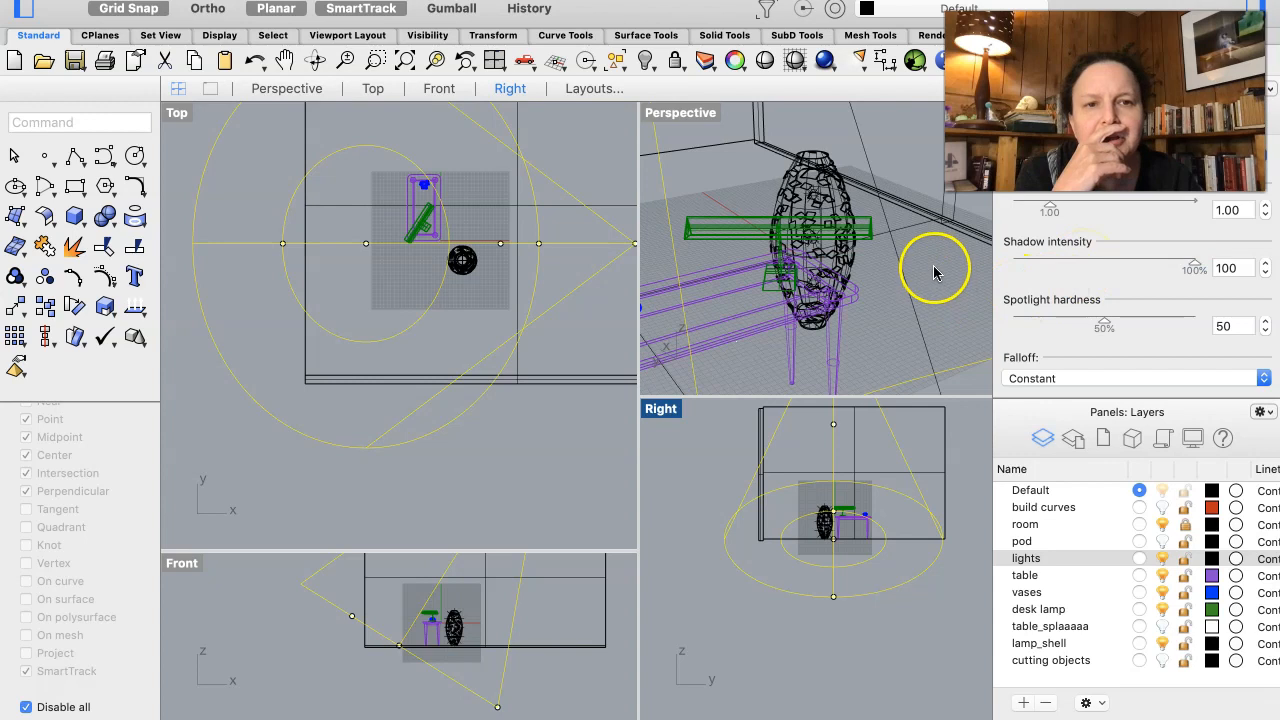
left_click(883, 285)
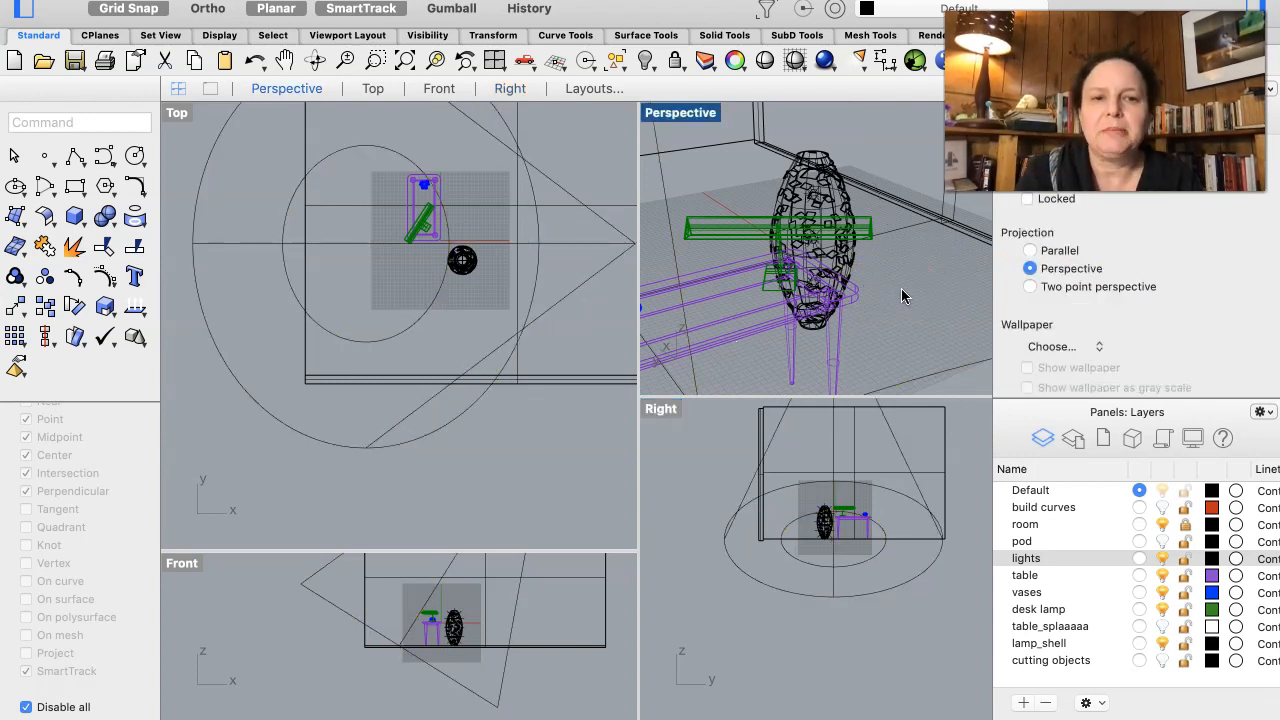
- Frame the desk lamp on the table in the Perspective view and set that view to Rendered display
scroll(901, 296, "right", 3)
scroll(901, 296, "left", 10)
scroll(901, 290, "left", 10)
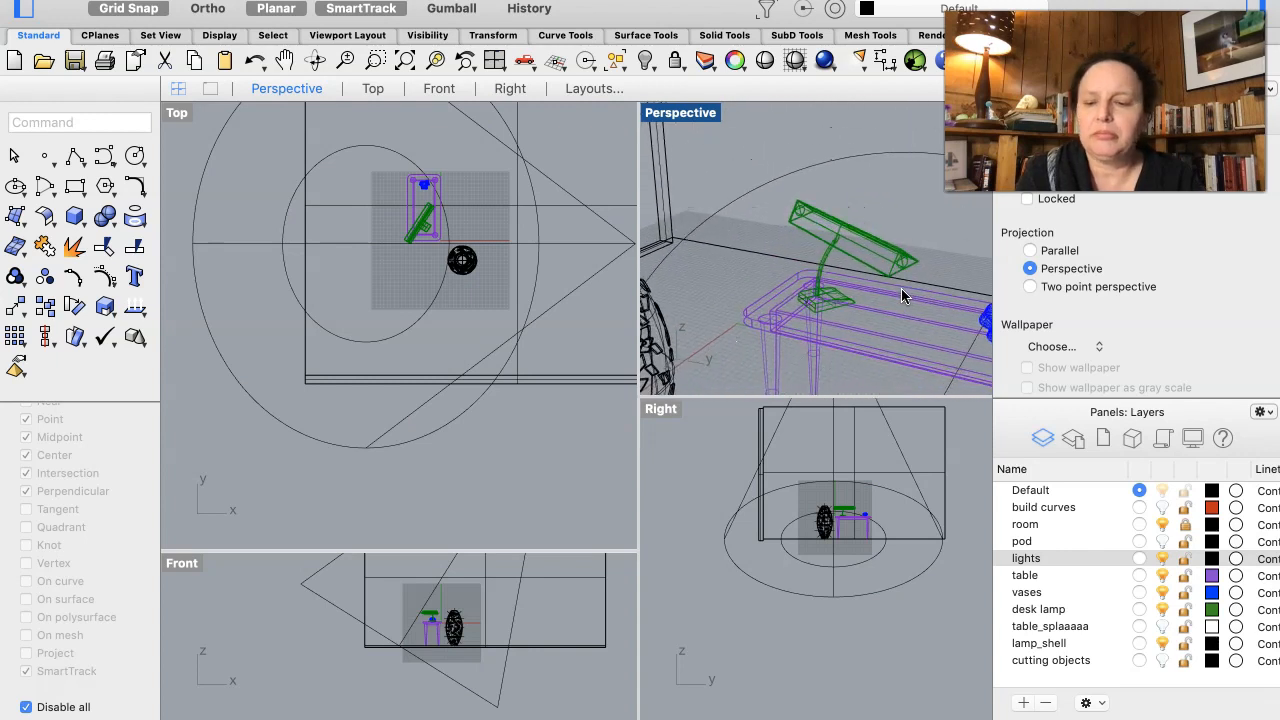
right_click(897, 286)
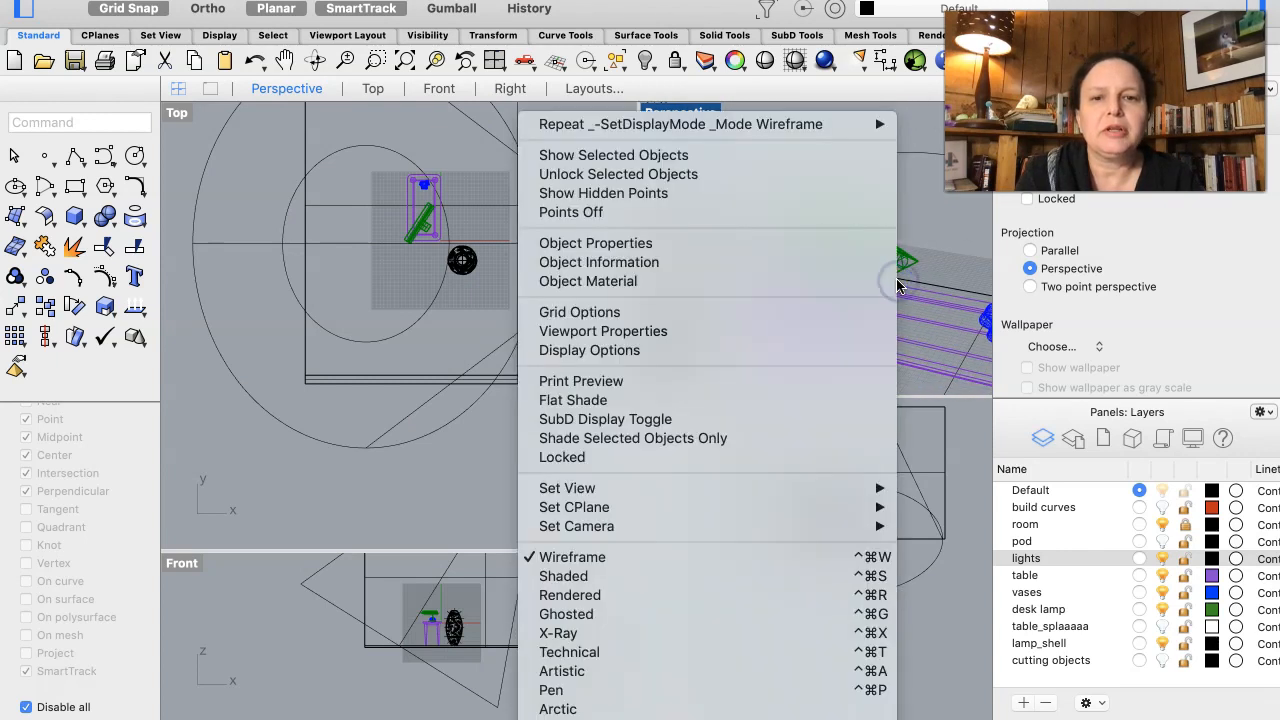
left_click(676, 599)
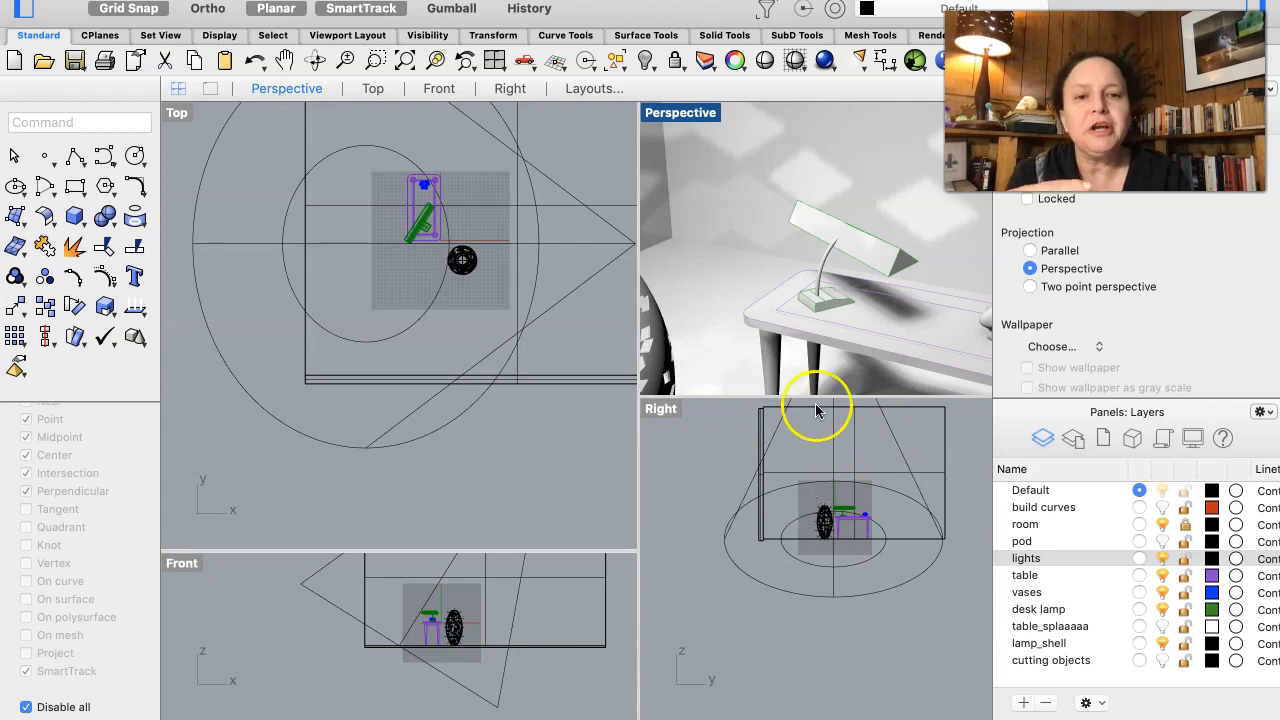
- Set the Perspective view to Ghosted display and examine the desk lamp's shade and stem up close
left_click(863, 240)
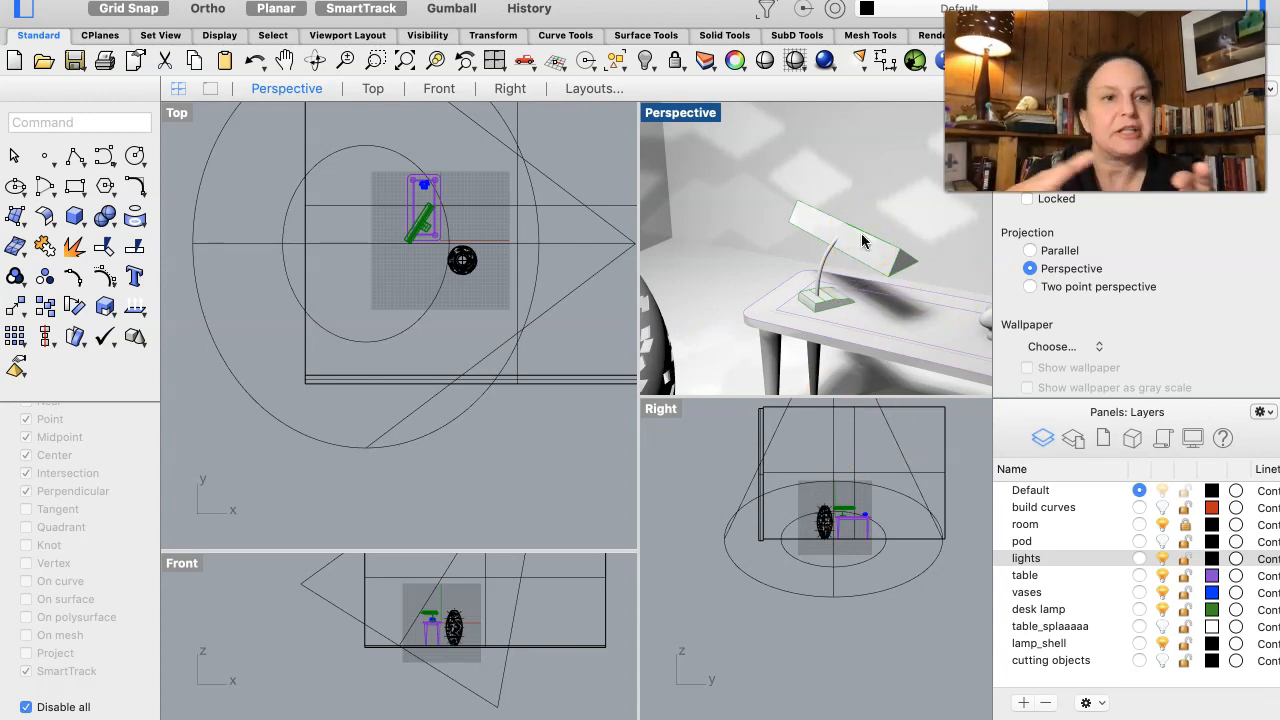
right_click(709, 261)
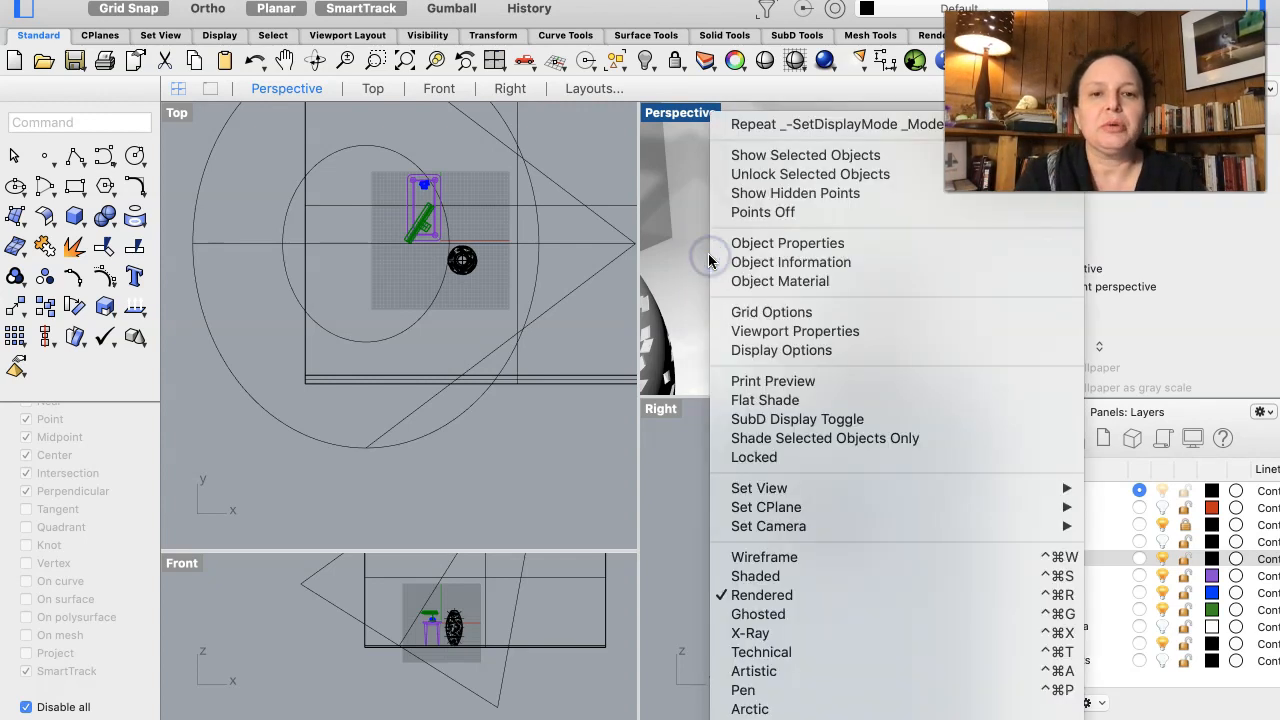
left_click(753, 616)
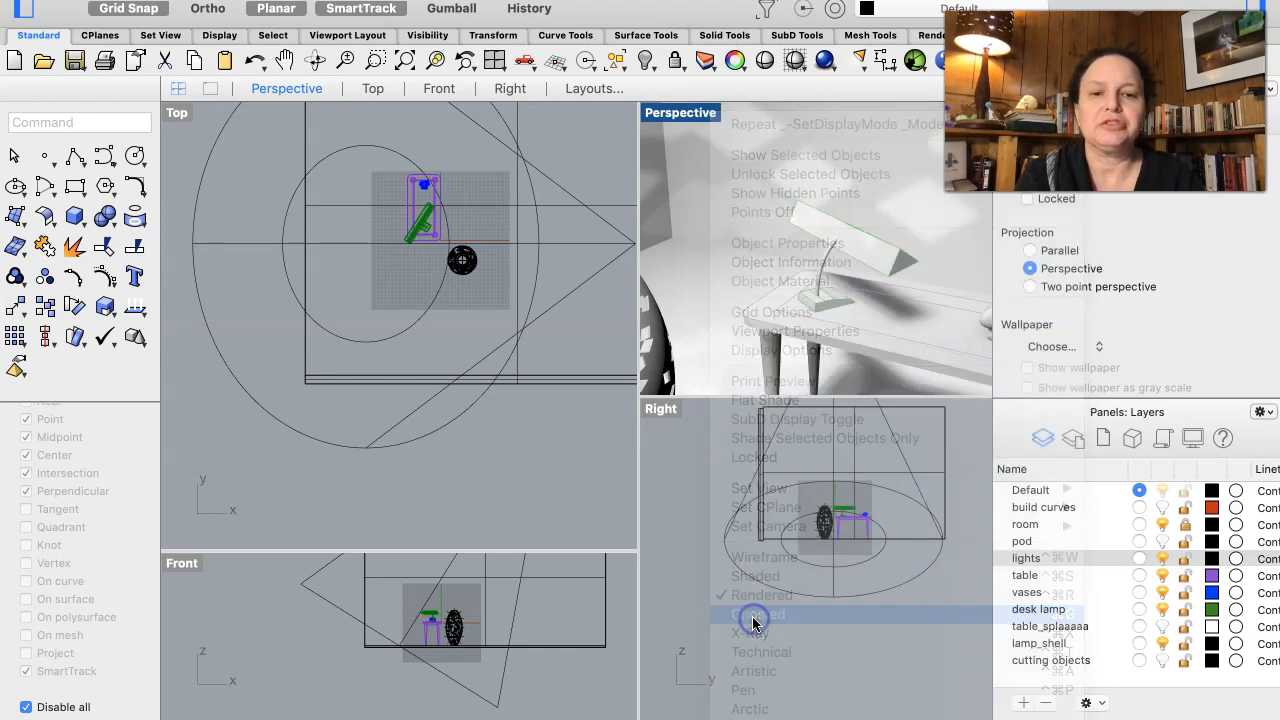
right_click_drag(883, 290, 883, 290)
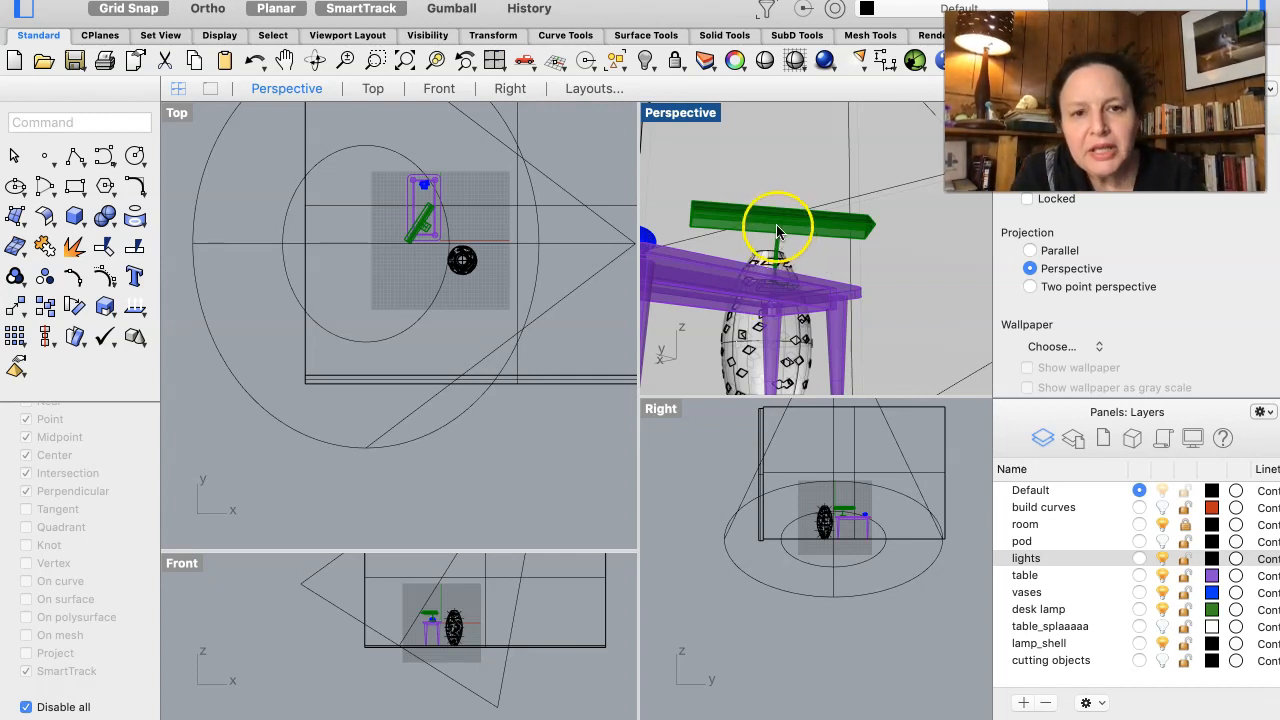
scroll(778, 228, "up", 5)
scroll(780, 225, "up", 4)
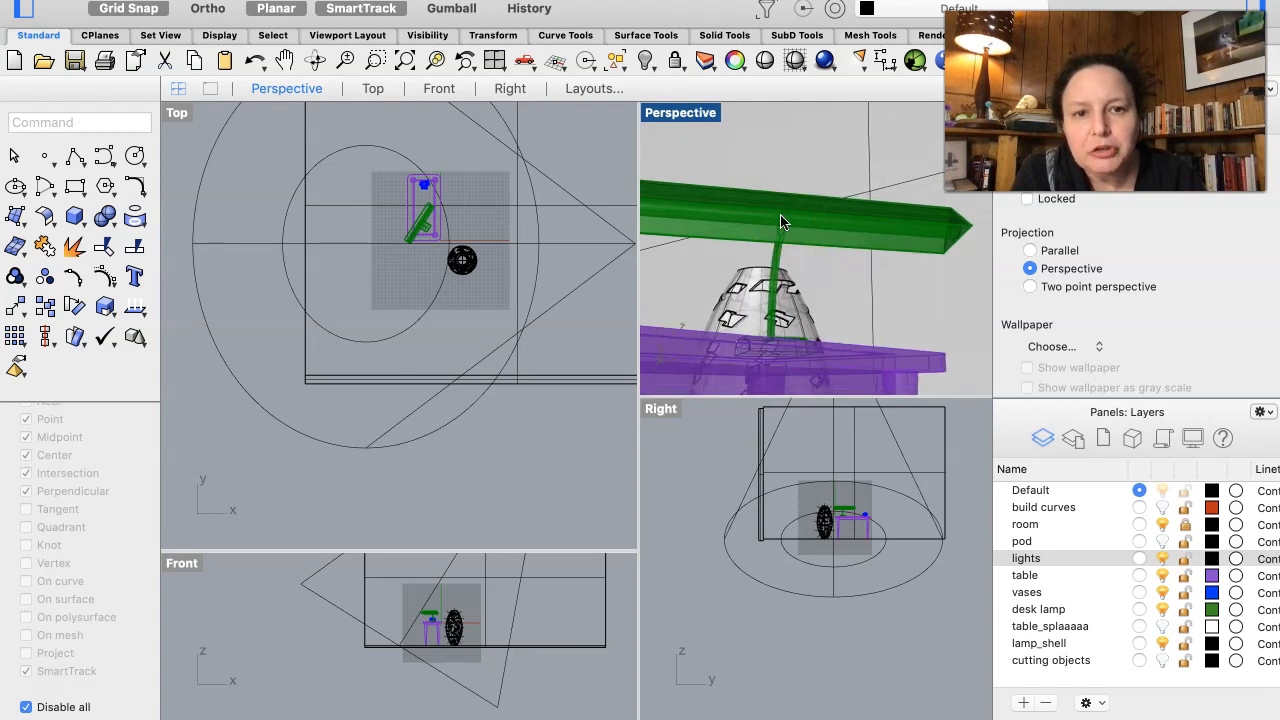
right_click_drag(781, 222, 781, 222)
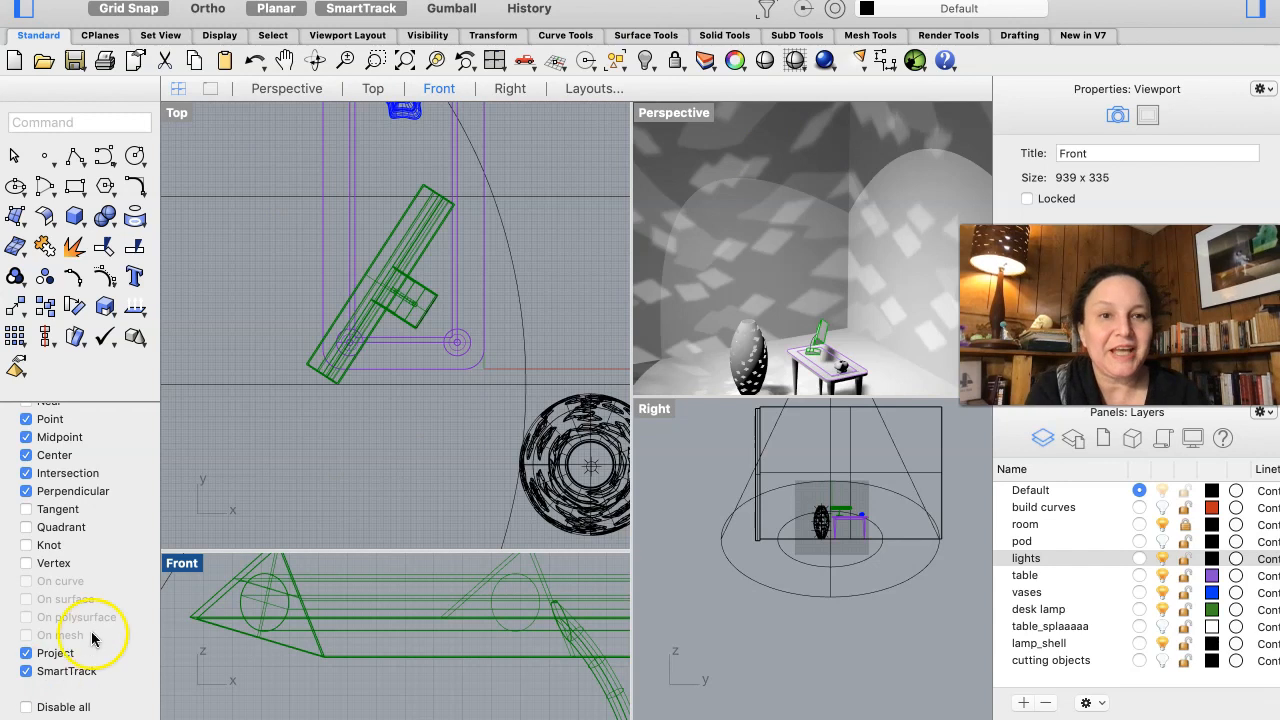
- Create a linear light in the Front view, running inside the desk lamp's shade from one end to the other
left_click(860, 60)
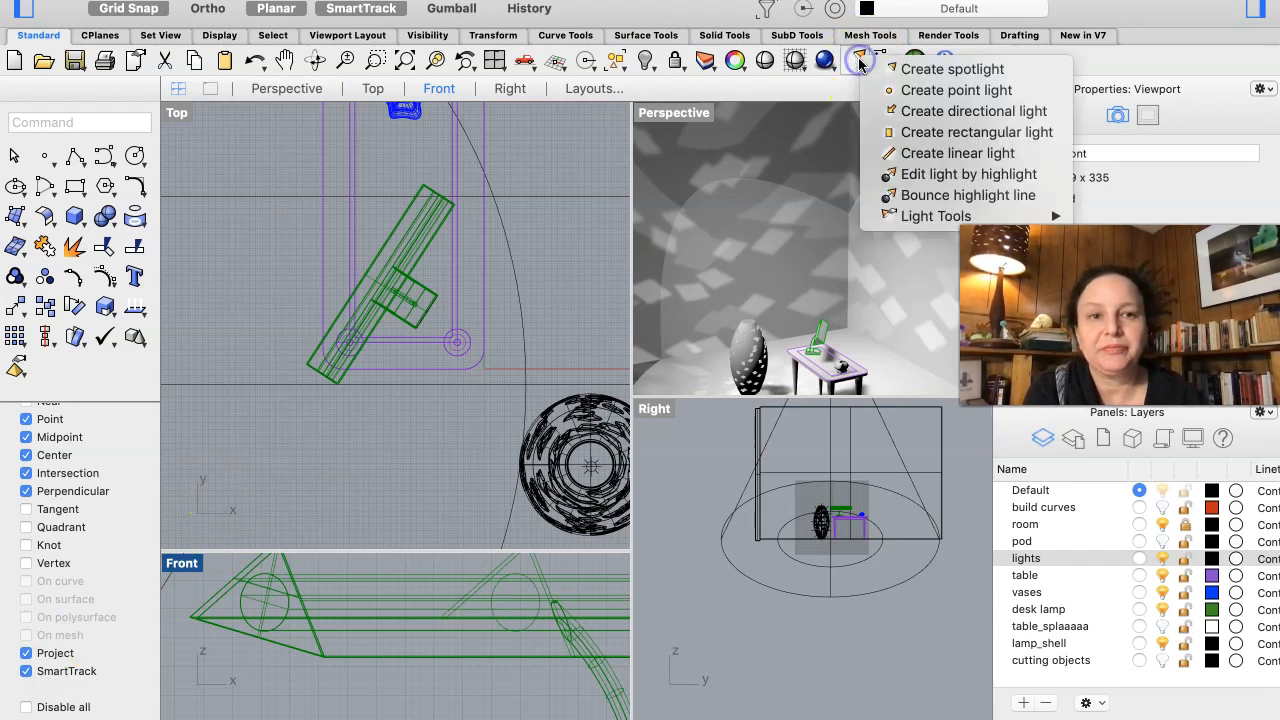
left_click(880, 155)
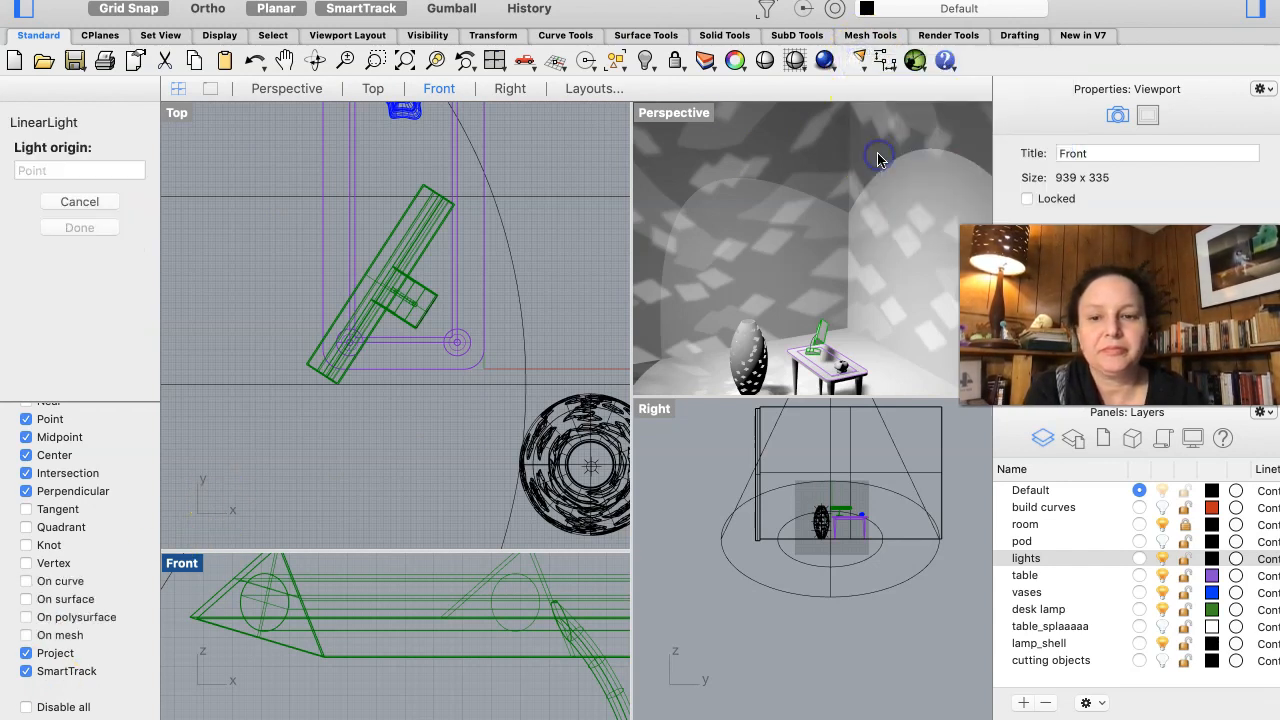
scroll(269, 583, "up", 2)
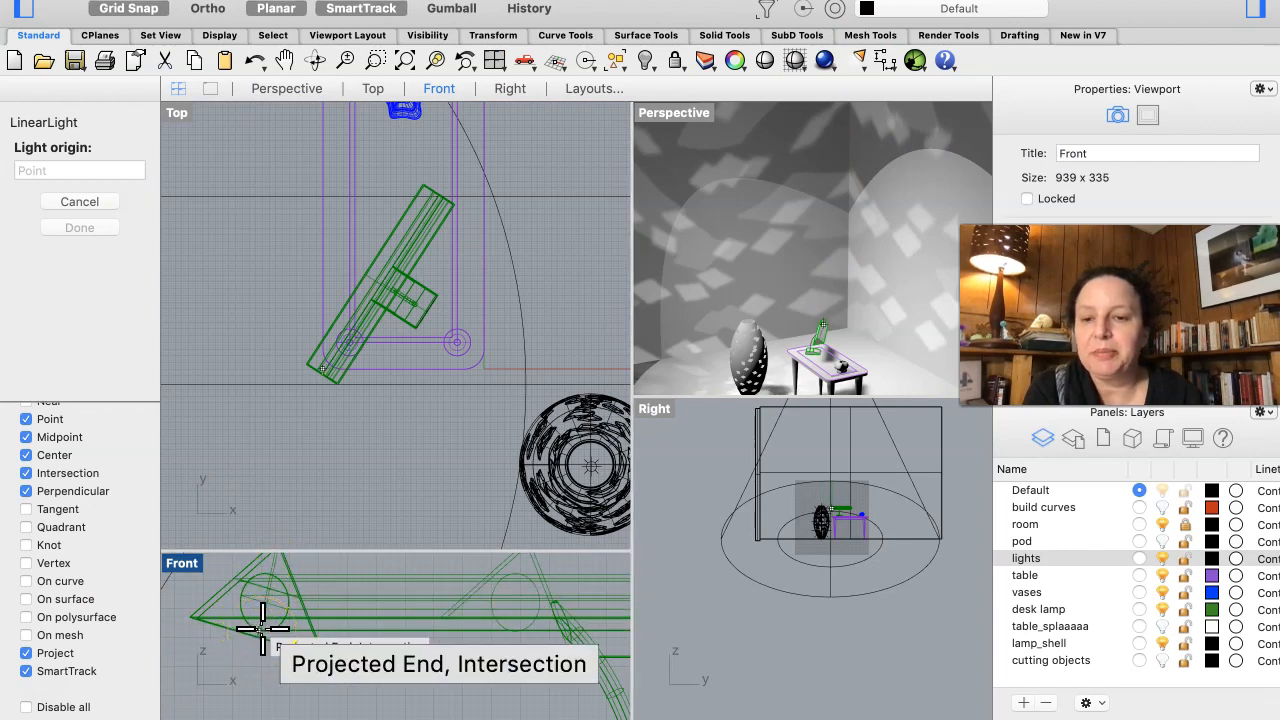
left_click(262, 629)
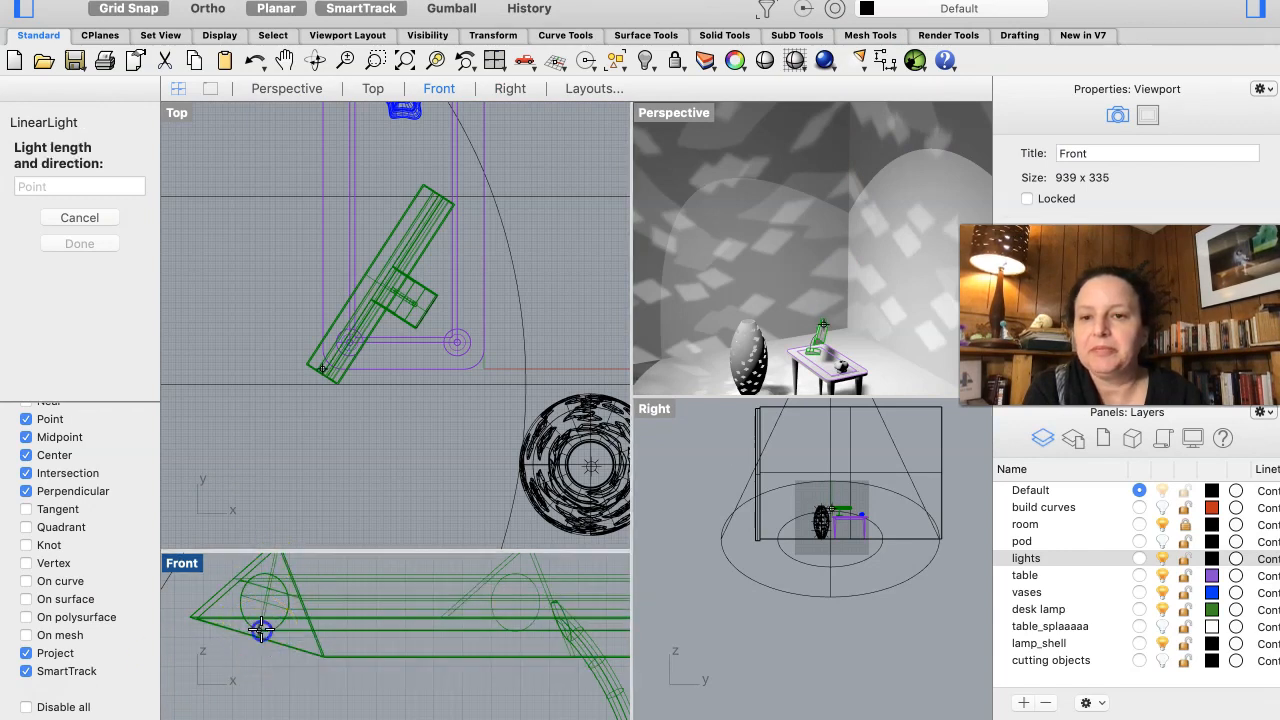
scroll(460, 671, "down", 1)
scroll(488, 667, "right", 2)
scroll(487, 665, "right", 5)
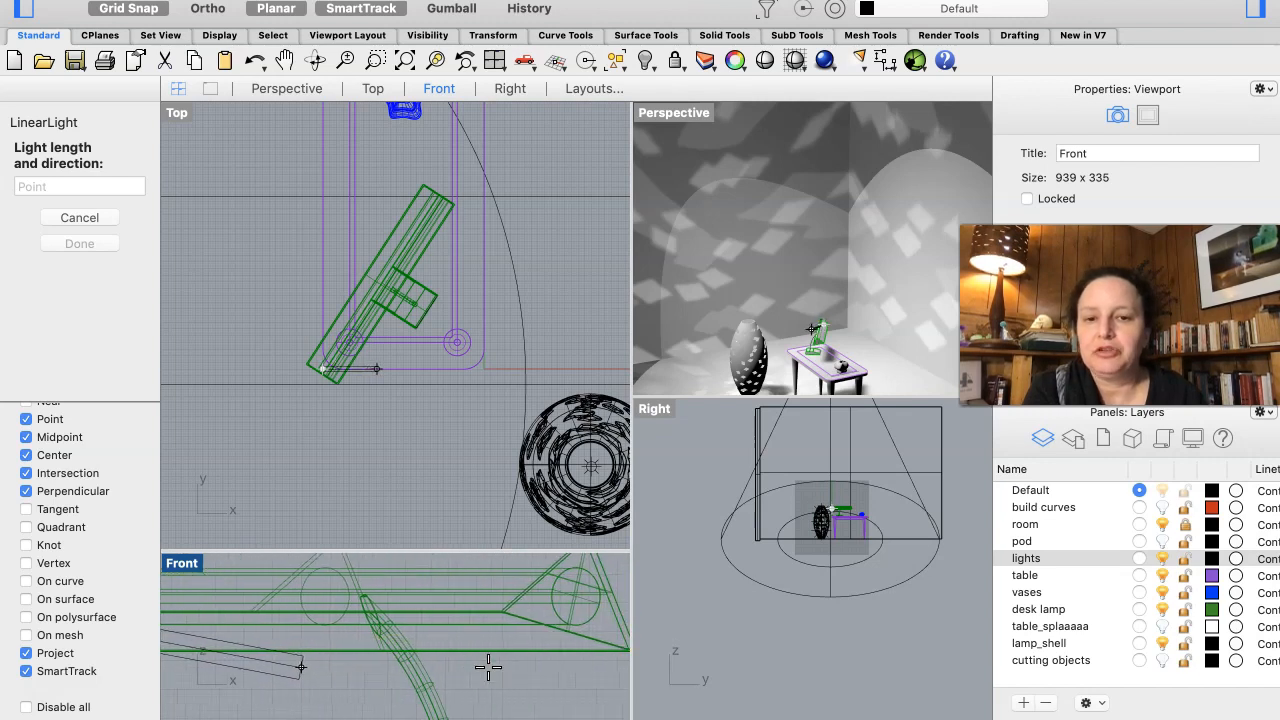
left_click(559, 620)
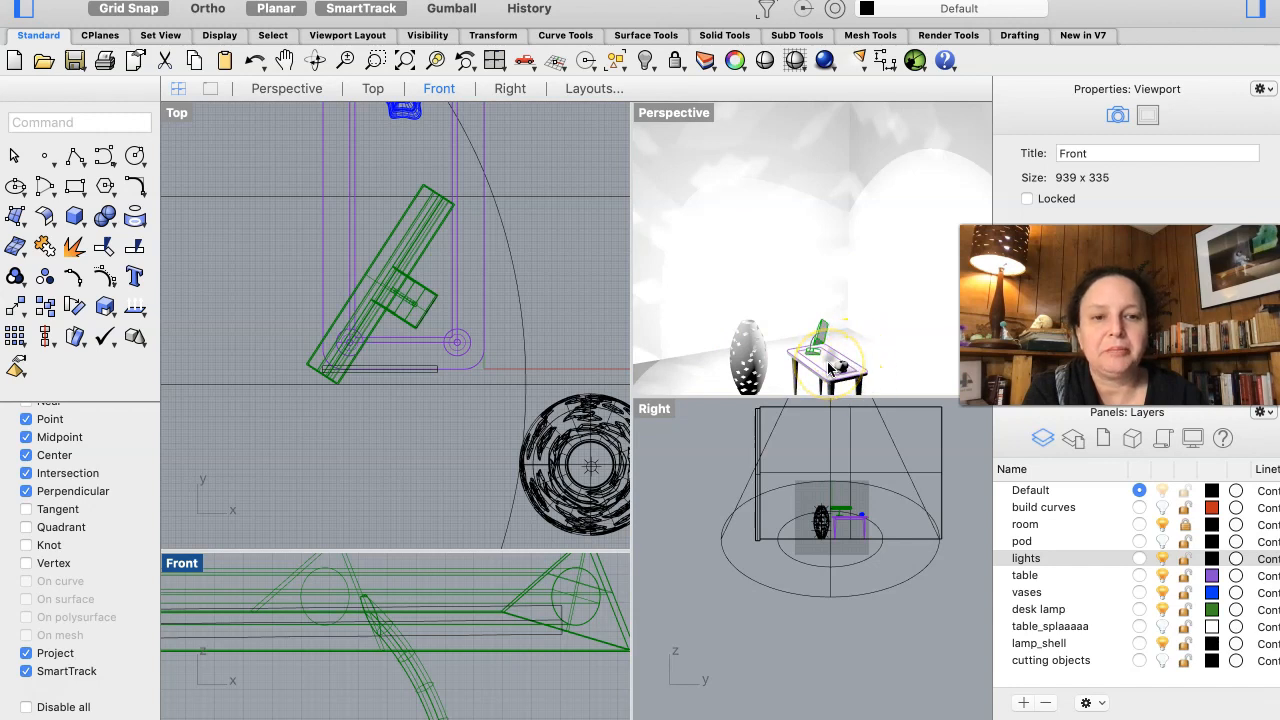
- Select the new linear light and add a sublayer named desklamp under the lights layer
left_click(533, 638)
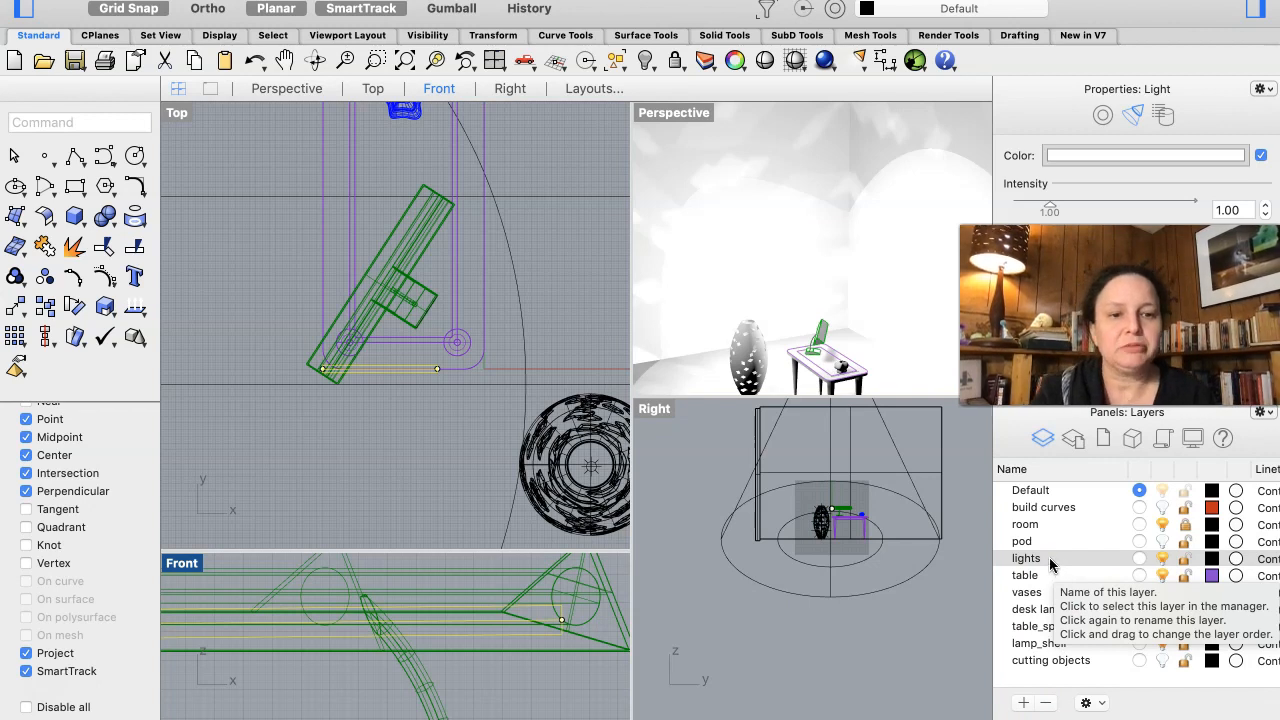
left_click(1050, 560)
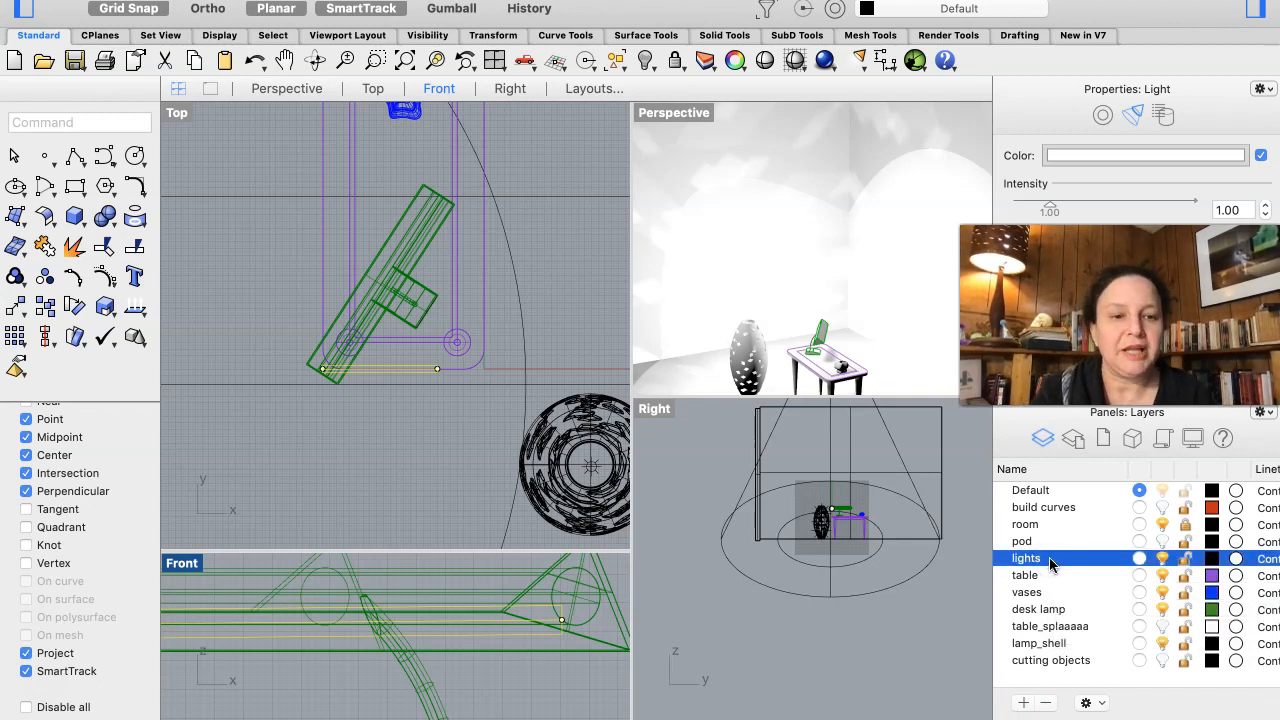
right_click(1049, 557)
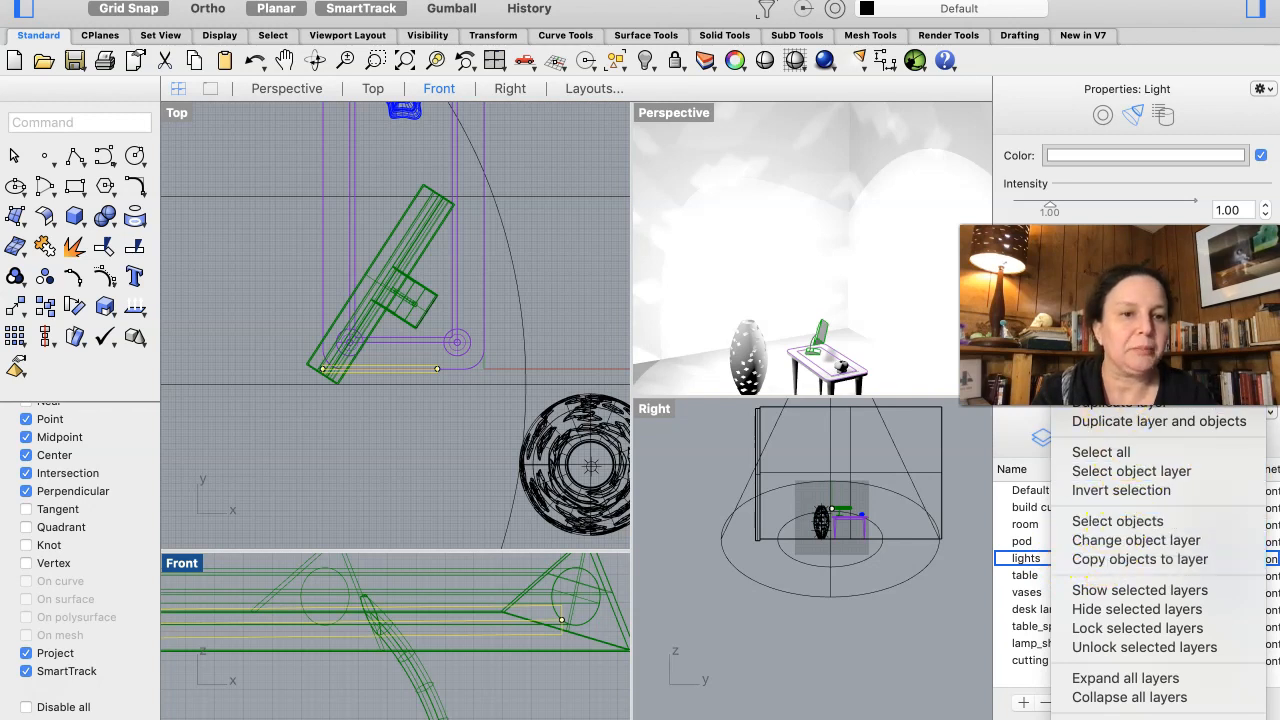
left_click(1108, 352)
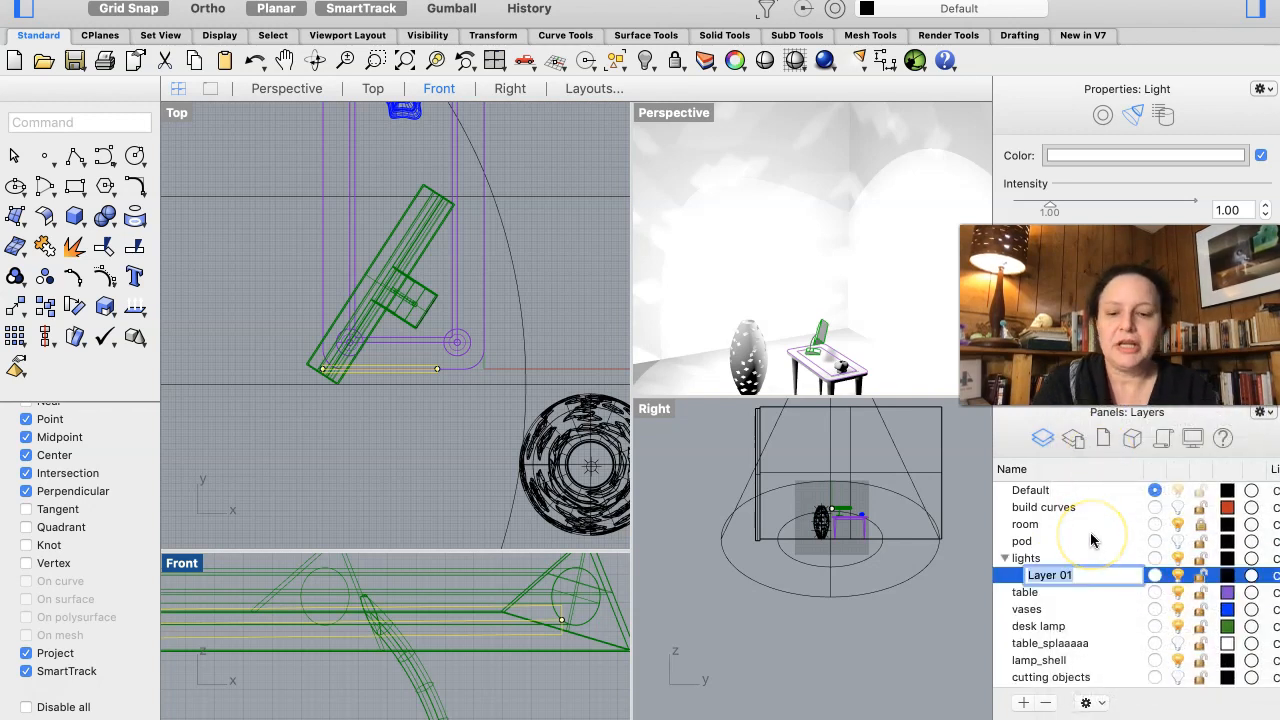
type("desk")
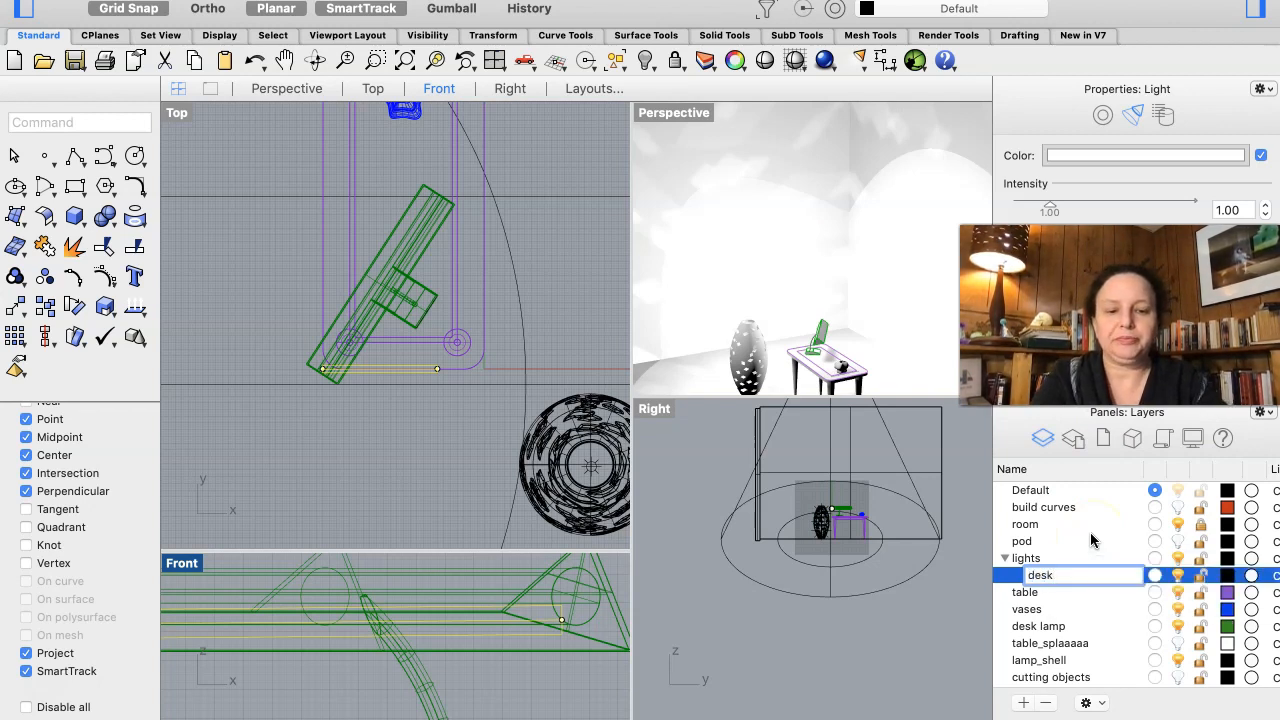
left_click(1086, 572)
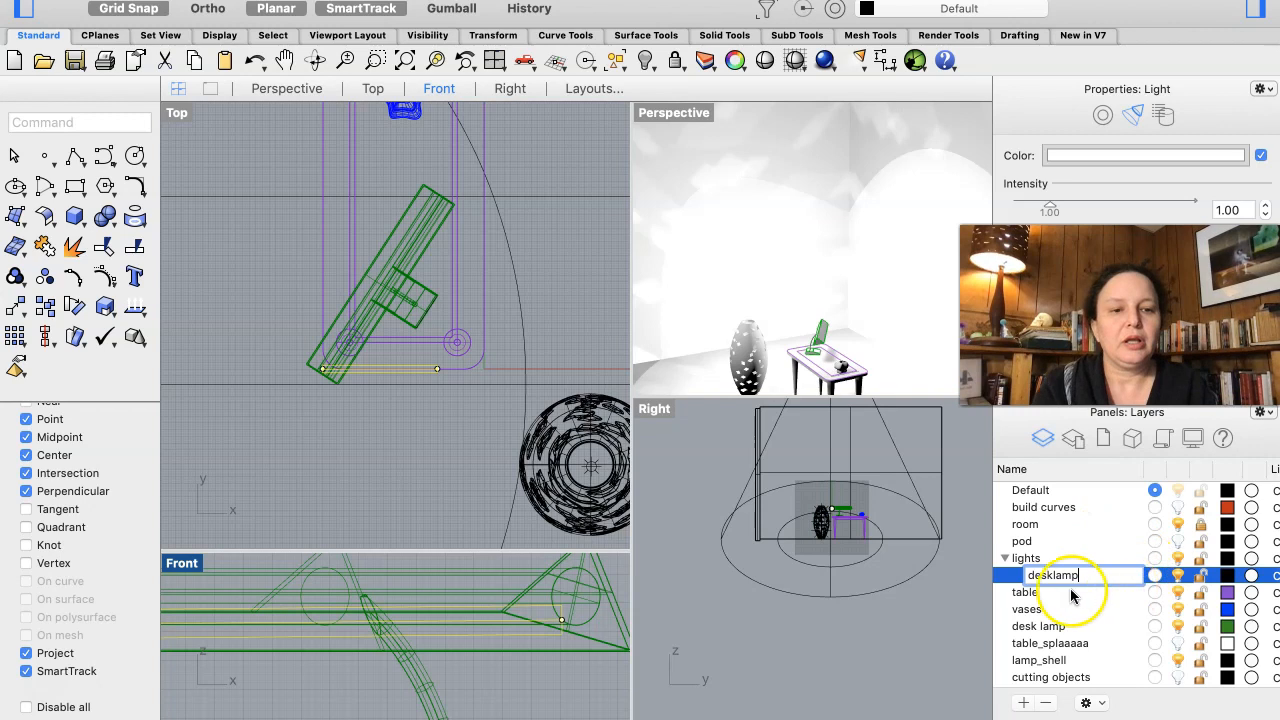
left_click(1008, 575)
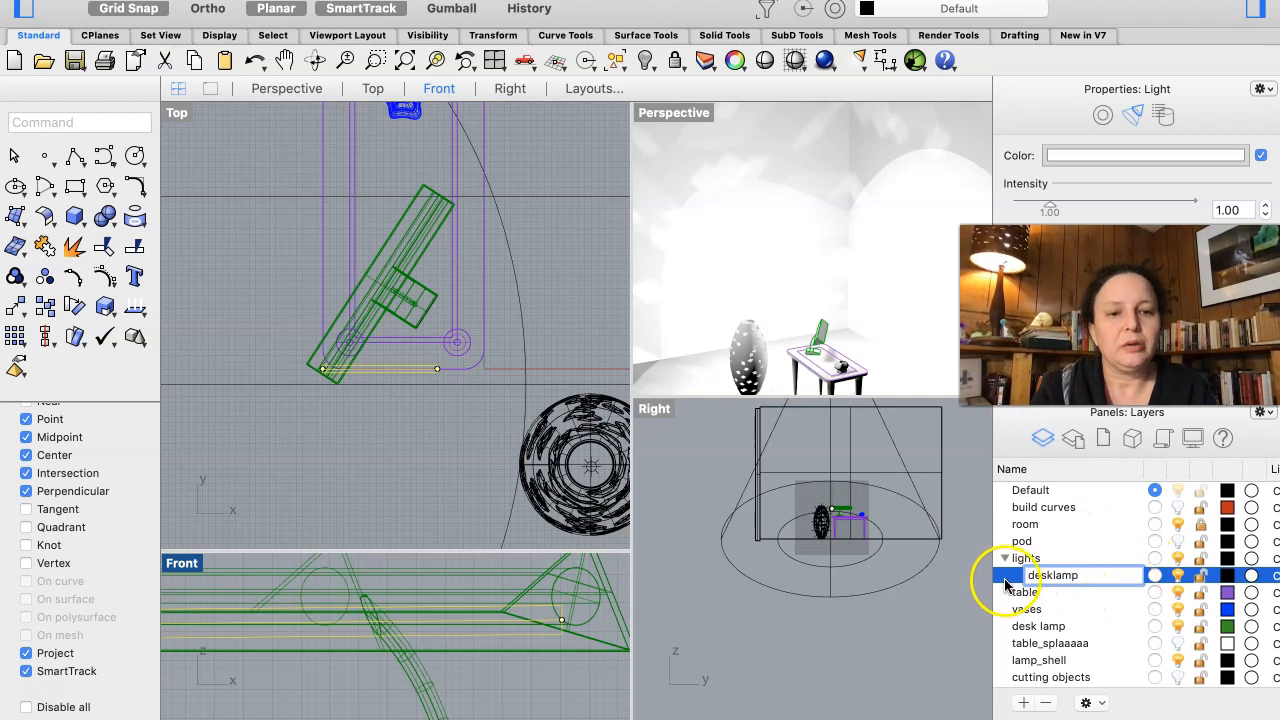
- Switch off the desklamp sublayer and move the selected linear light onto it
left_click(1178, 574)
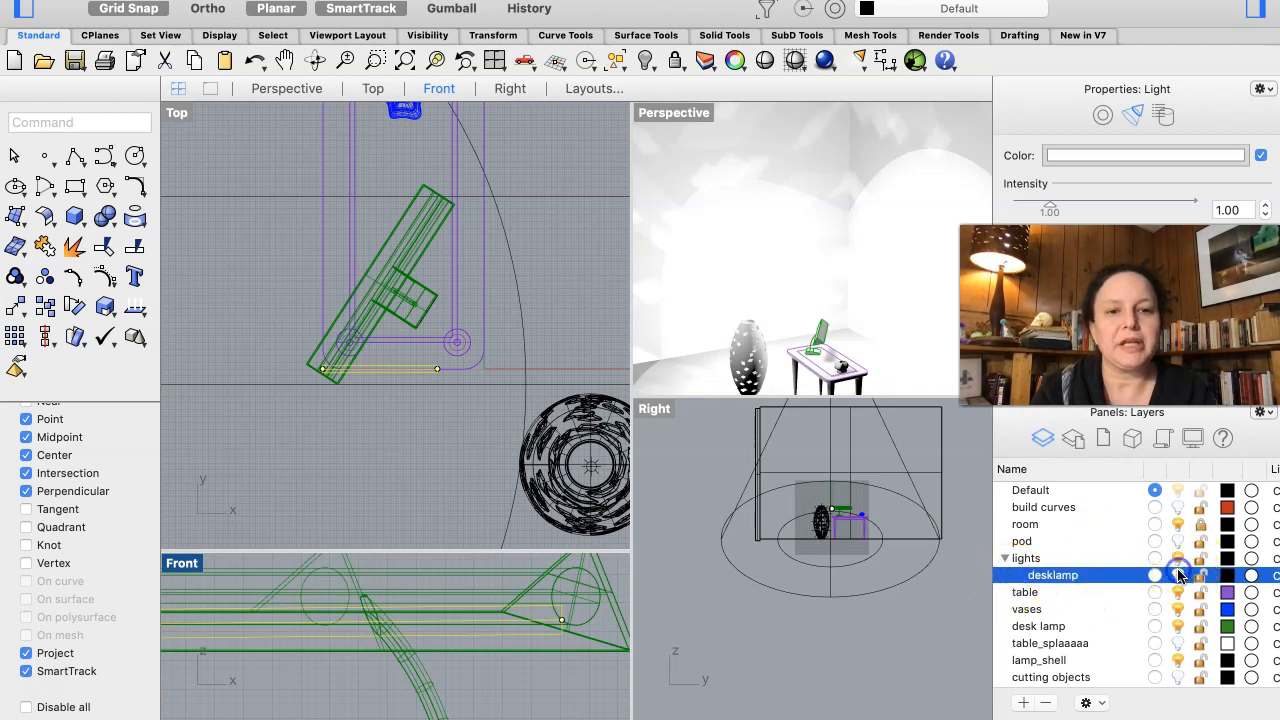
right_click(1055, 575)
left_click(1120, 540)
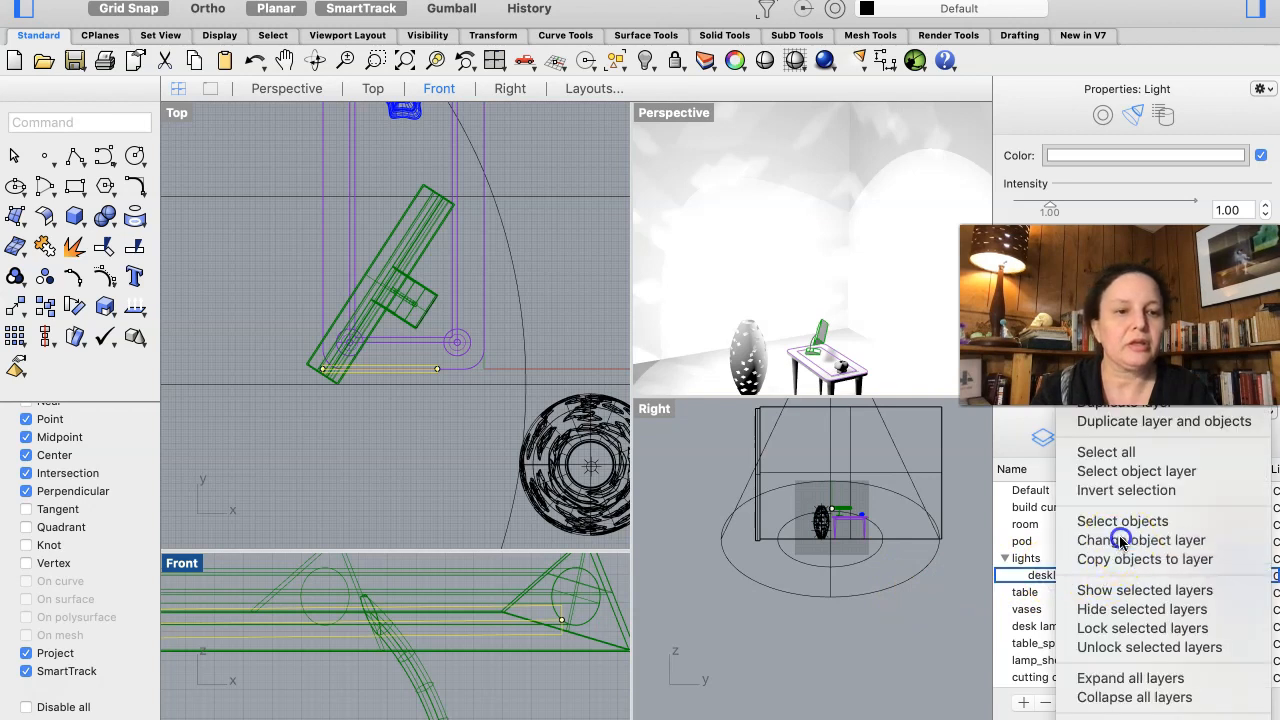
- Toggle the desklamp sublayer's visibility to compare the room with and without the linear light, leaving the sublayer switched on
left_click(1180, 576)
left_click(1181, 576)
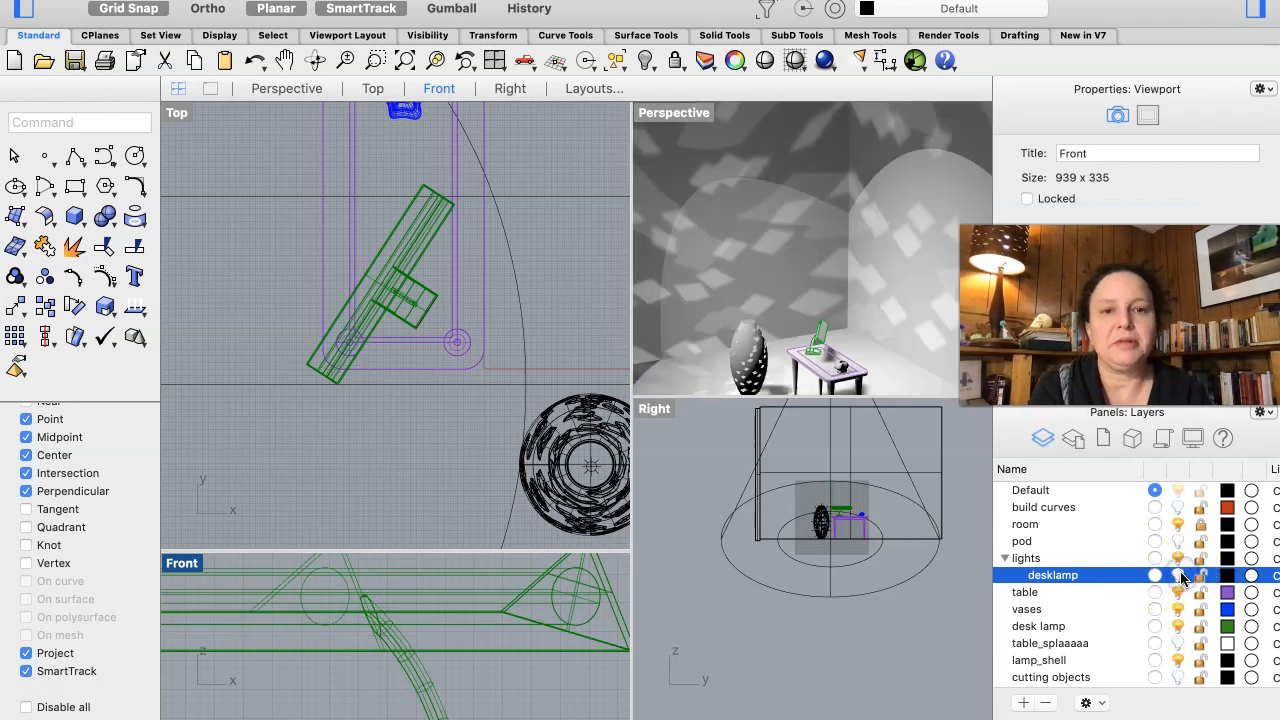
left_click(1181, 576)
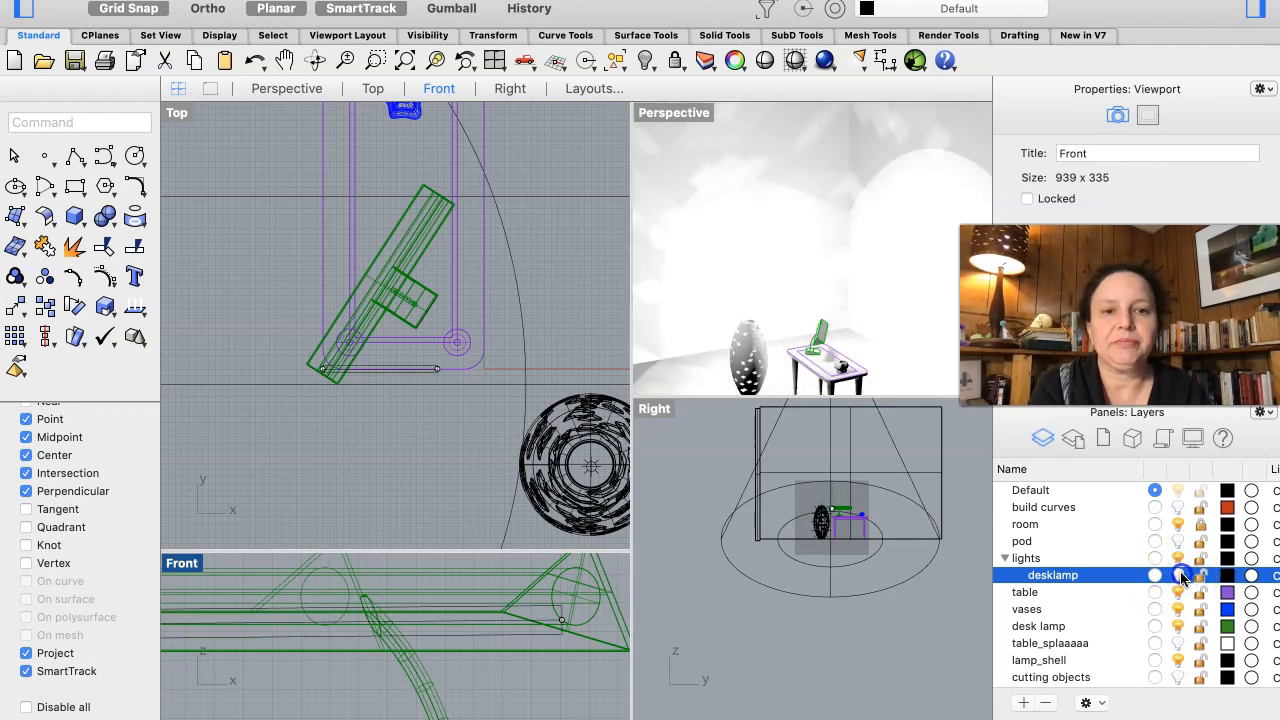
left_click(1181, 576)
left_click(1181, 576)
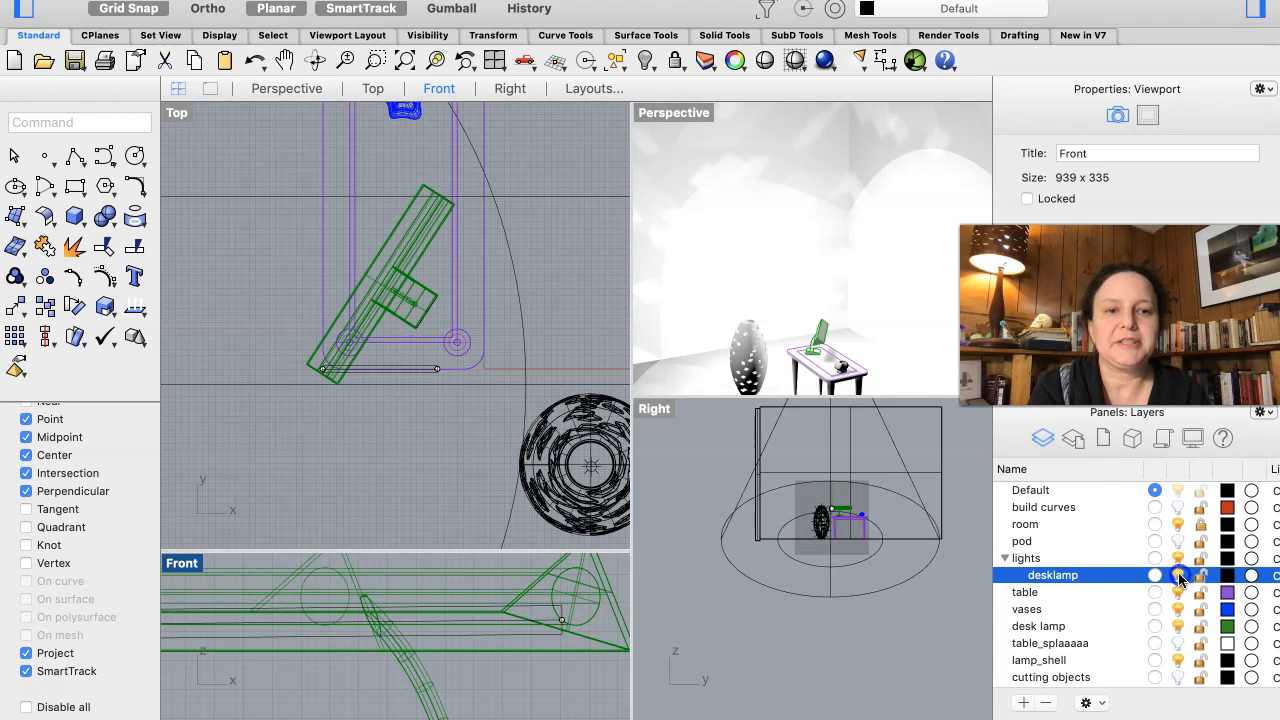
left_click(1180, 576)
left_click(502, 671)
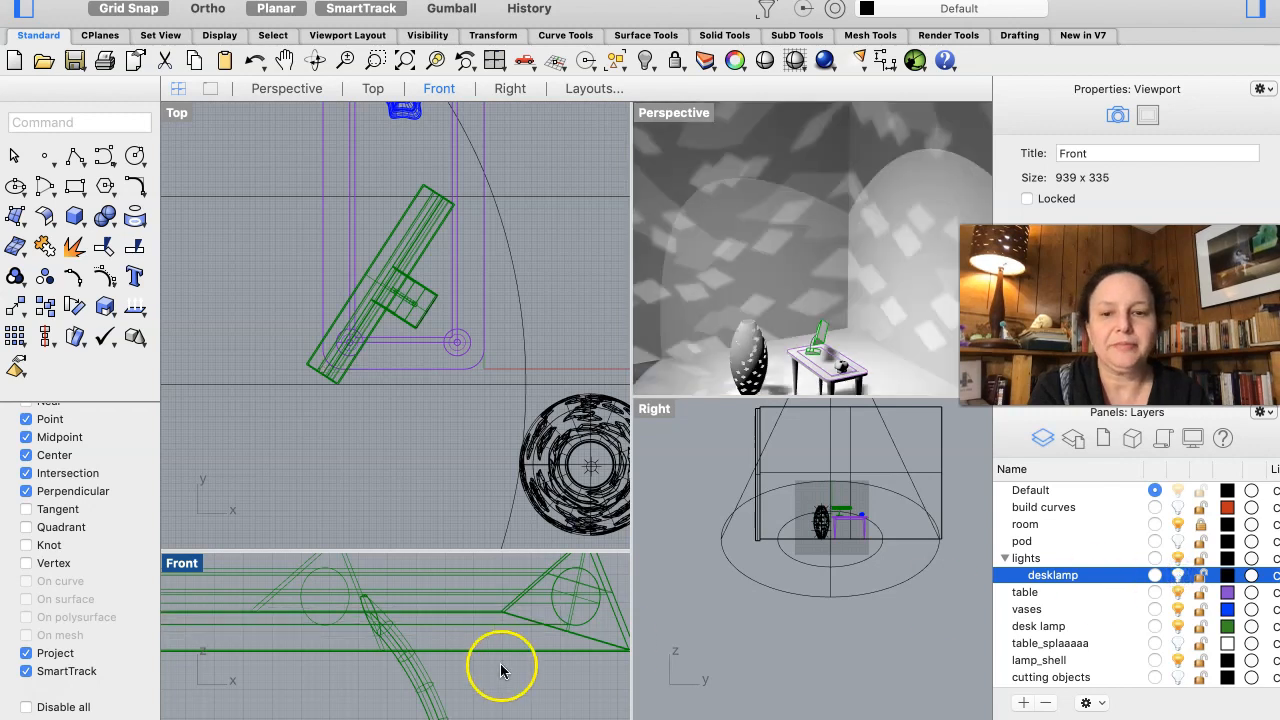
left_click(1177, 578)
- Give the linear light a pale warm yellow color and an intensity of 0.40, and check its effect in the Perspective view
left_click(519, 640)
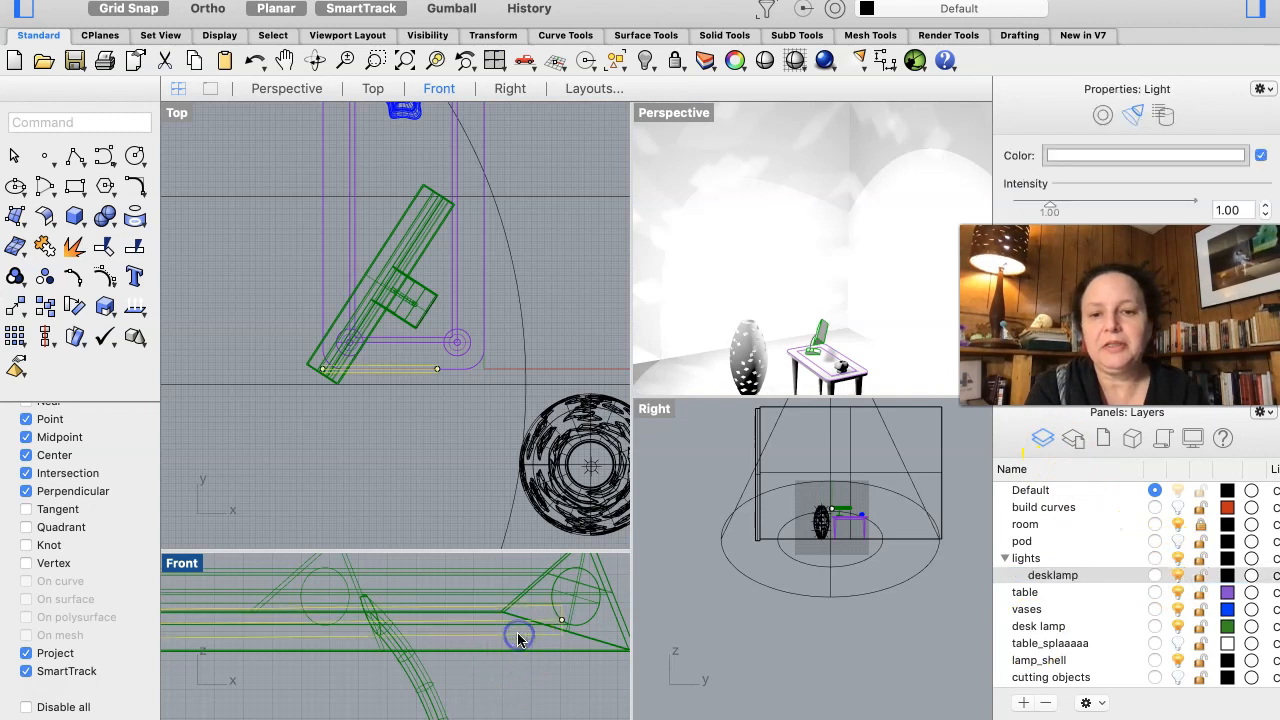
left_click(1085, 154)
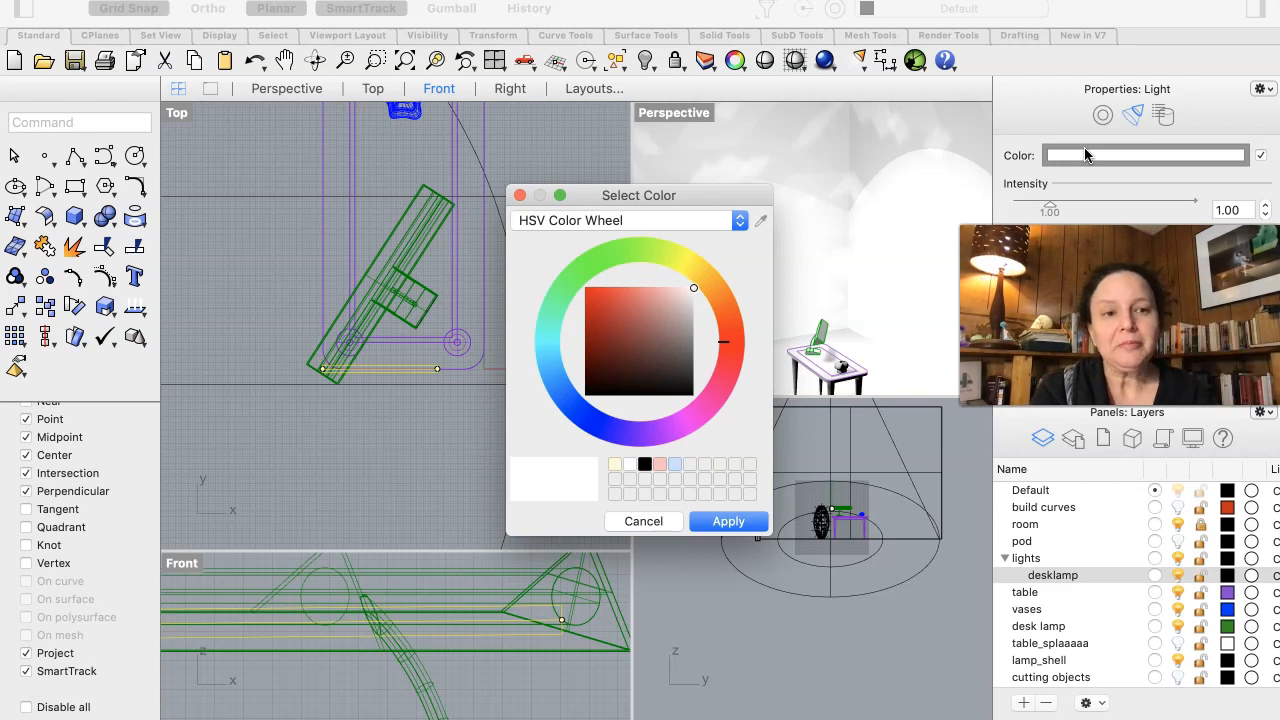
left_click(693, 290)
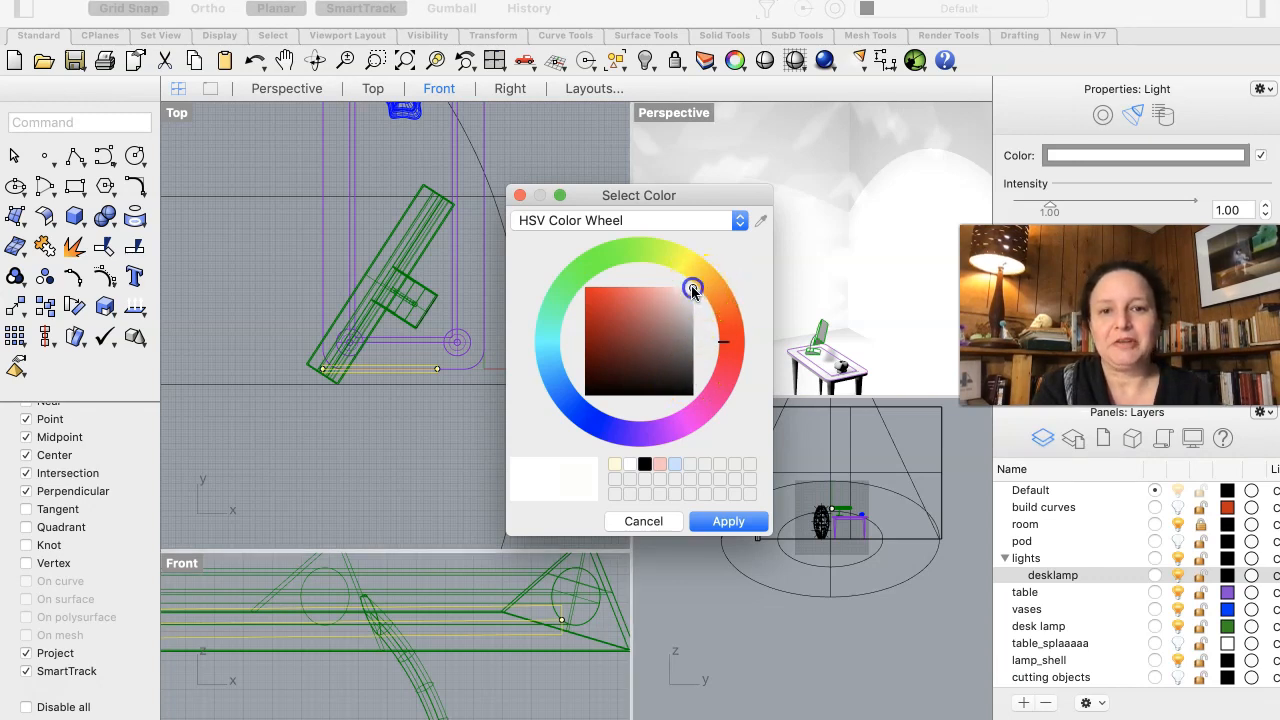
left_click_drag(697, 291, 705, 315)
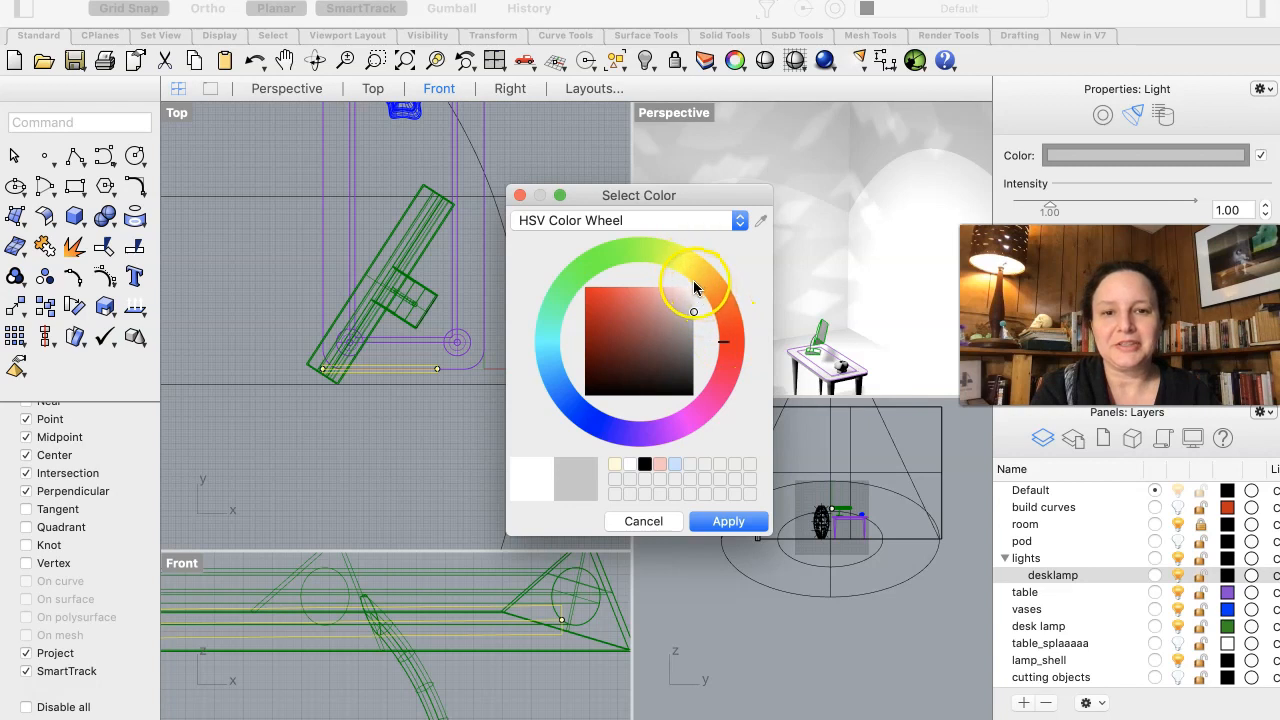
left_click(697, 288)
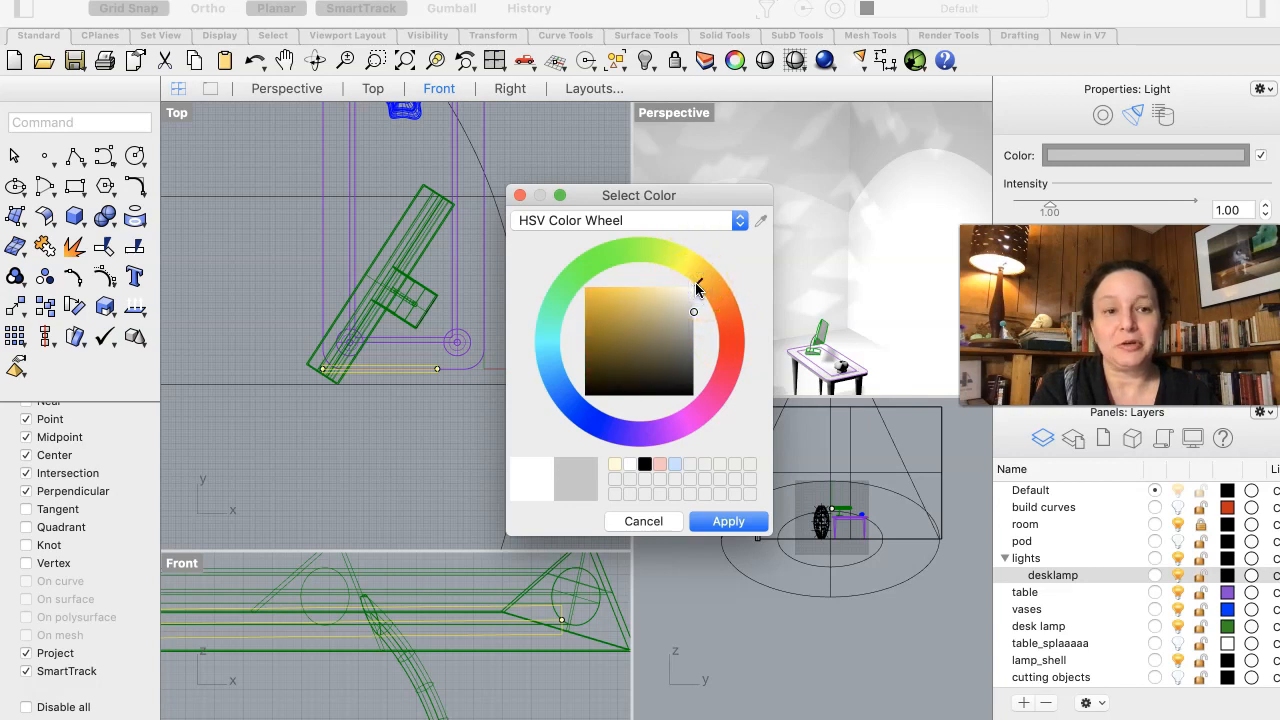
left_click(695, 313)
left_click_drag(695, 313, 671, 293)
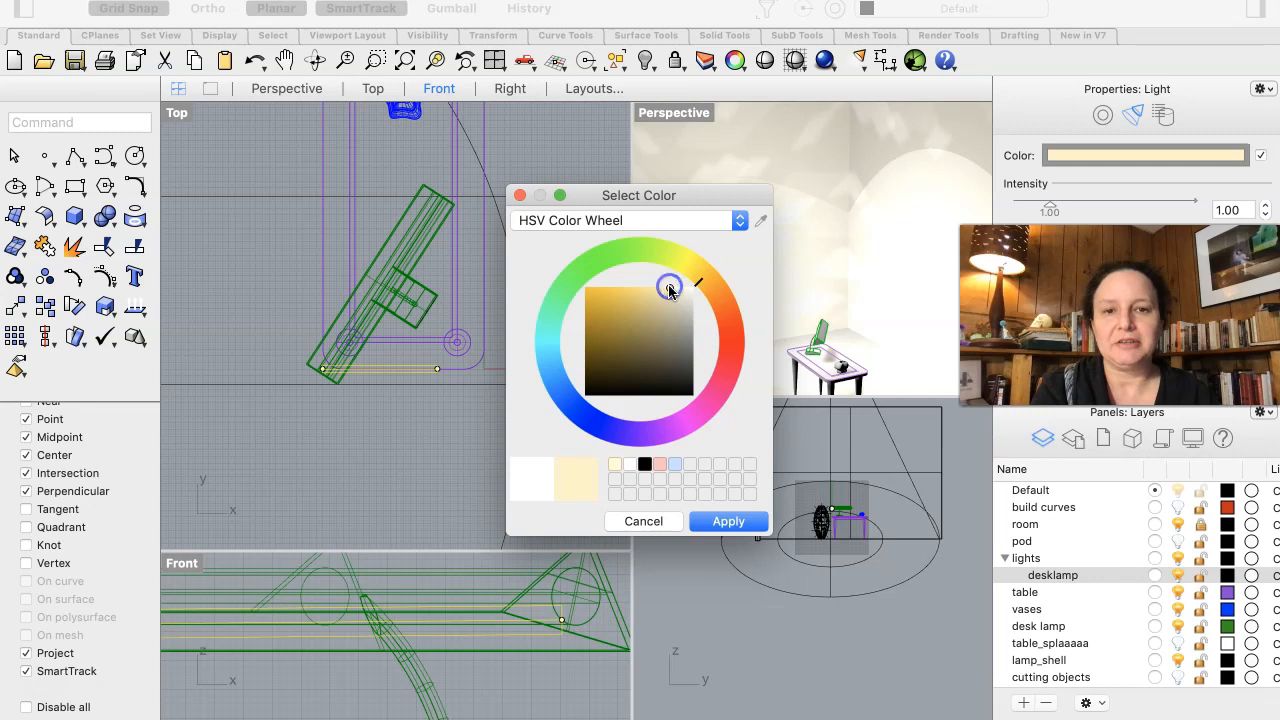
left_click(745, 531)
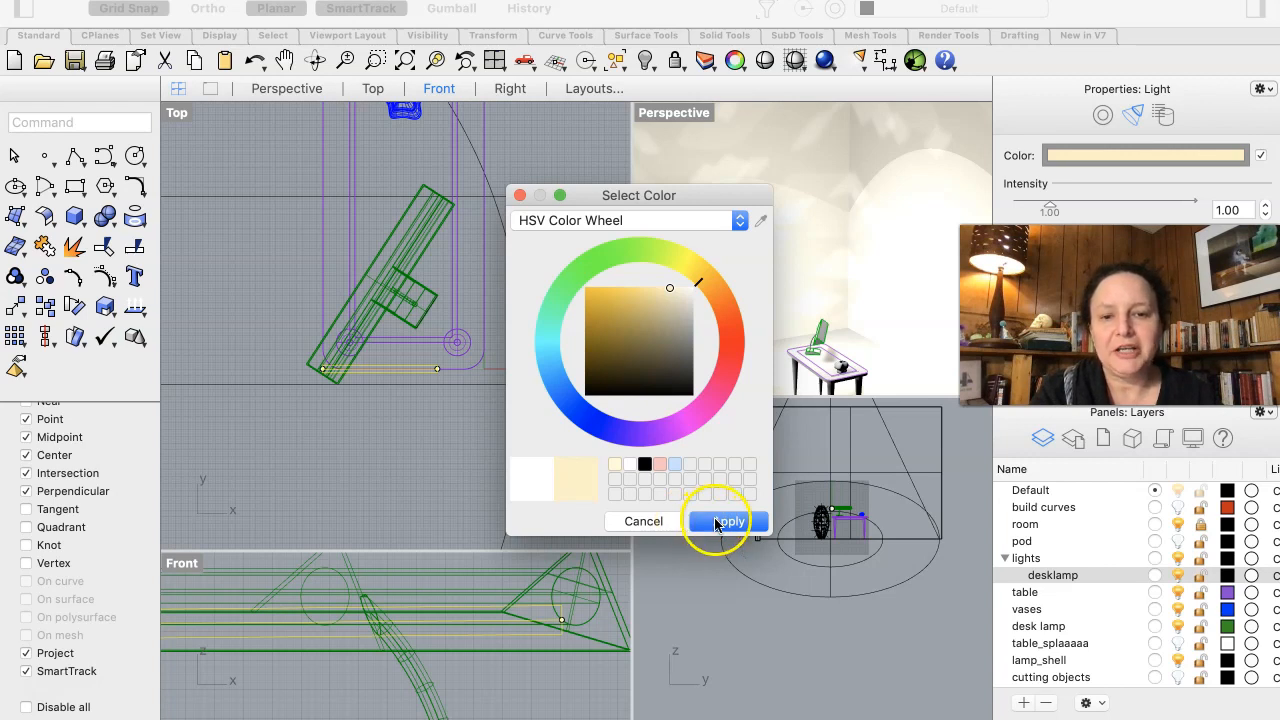
left_click(724, 522)
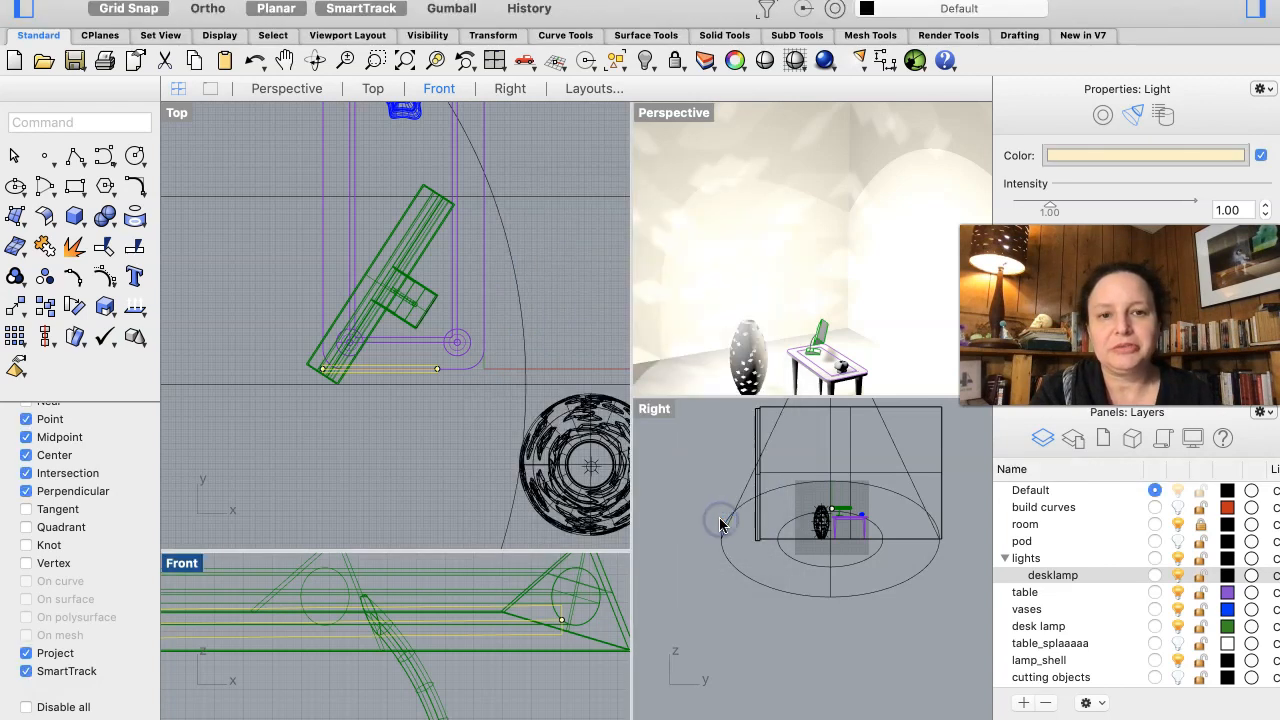
left_click_drag(1040, 209, 1029, 209)
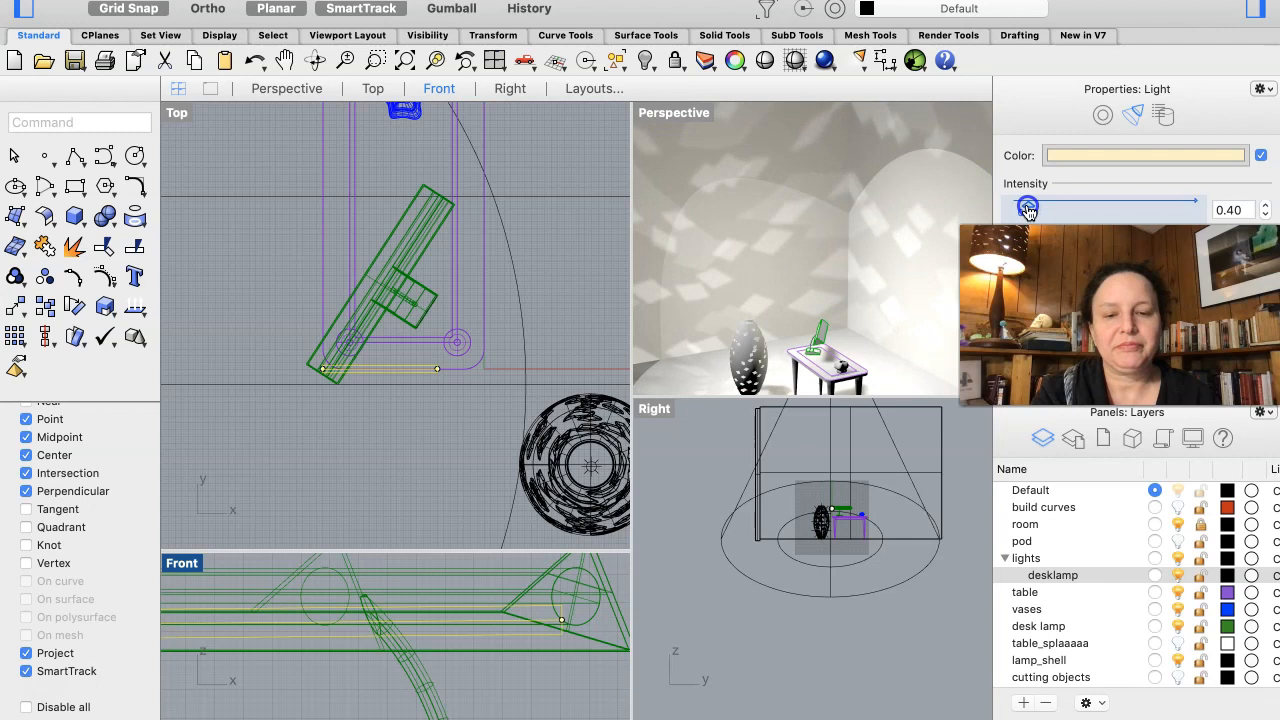
mouse_move(797, 317)
right_mouse_down()
mouse_move(797, 291)
mouse_move(807, 331)
mouse_move(796, 316)
right_mouse_up()
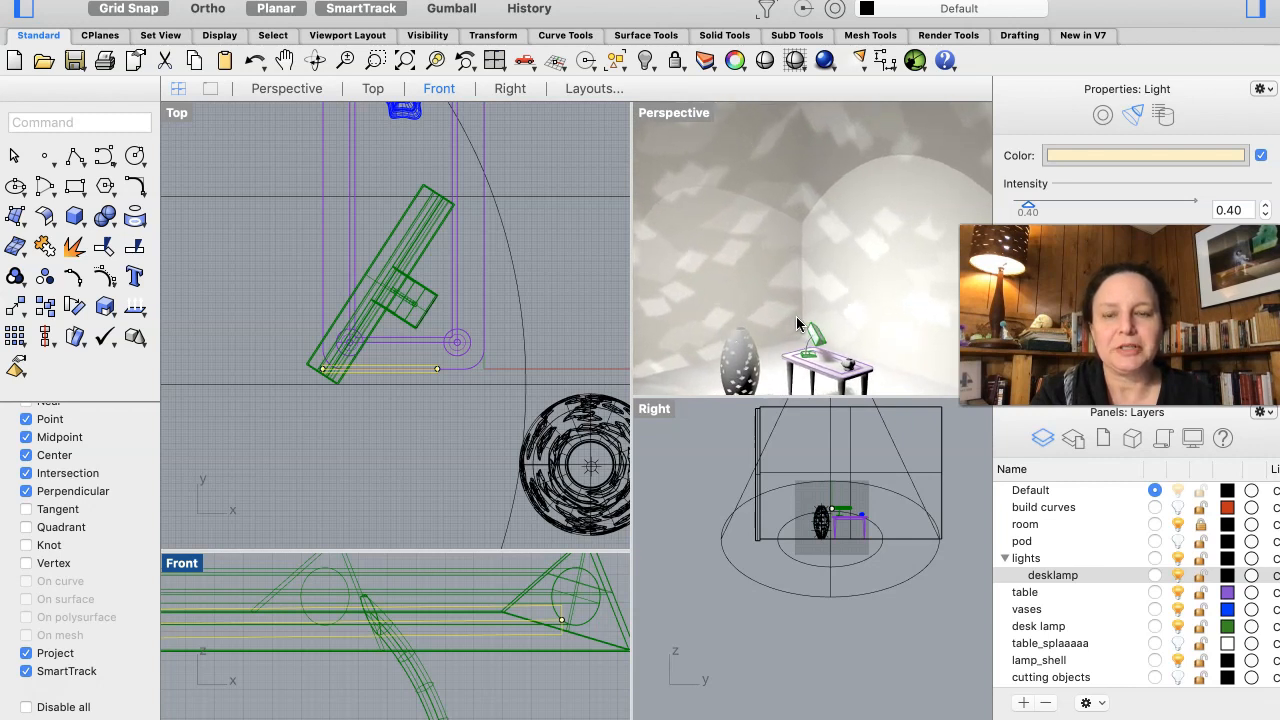
- Move the linear light's free end point to the far end of the desk lamp's shade so the light runs lengthwise inside it
left_click(437, 373)
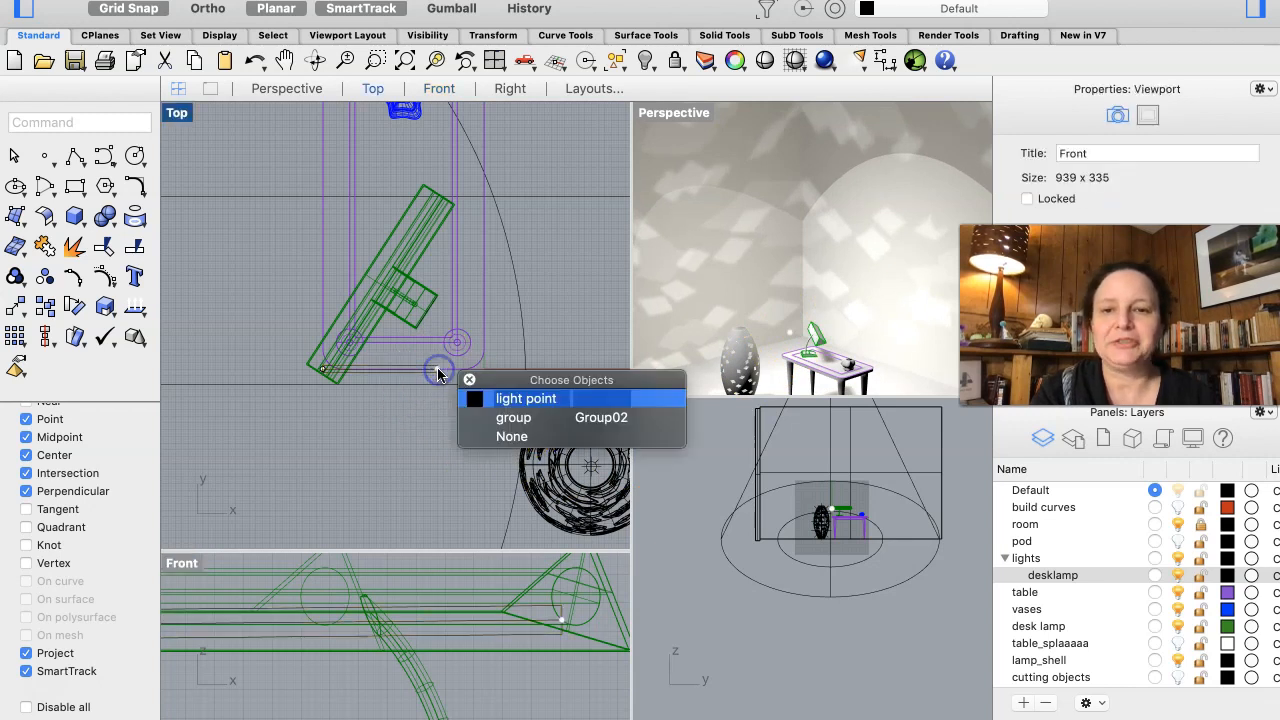
left_click(474, 396)
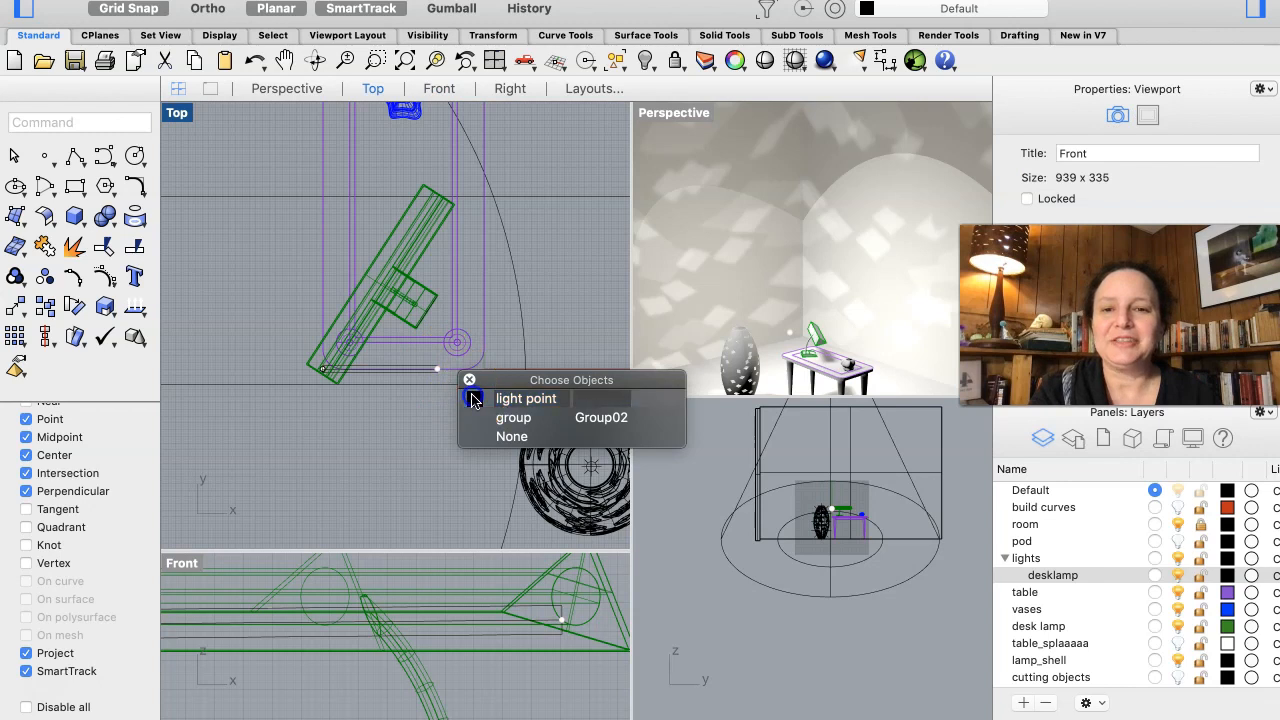
left_click_drag(437, 373, 394, 675)
left_click_drag(298, 637, 277, 628)
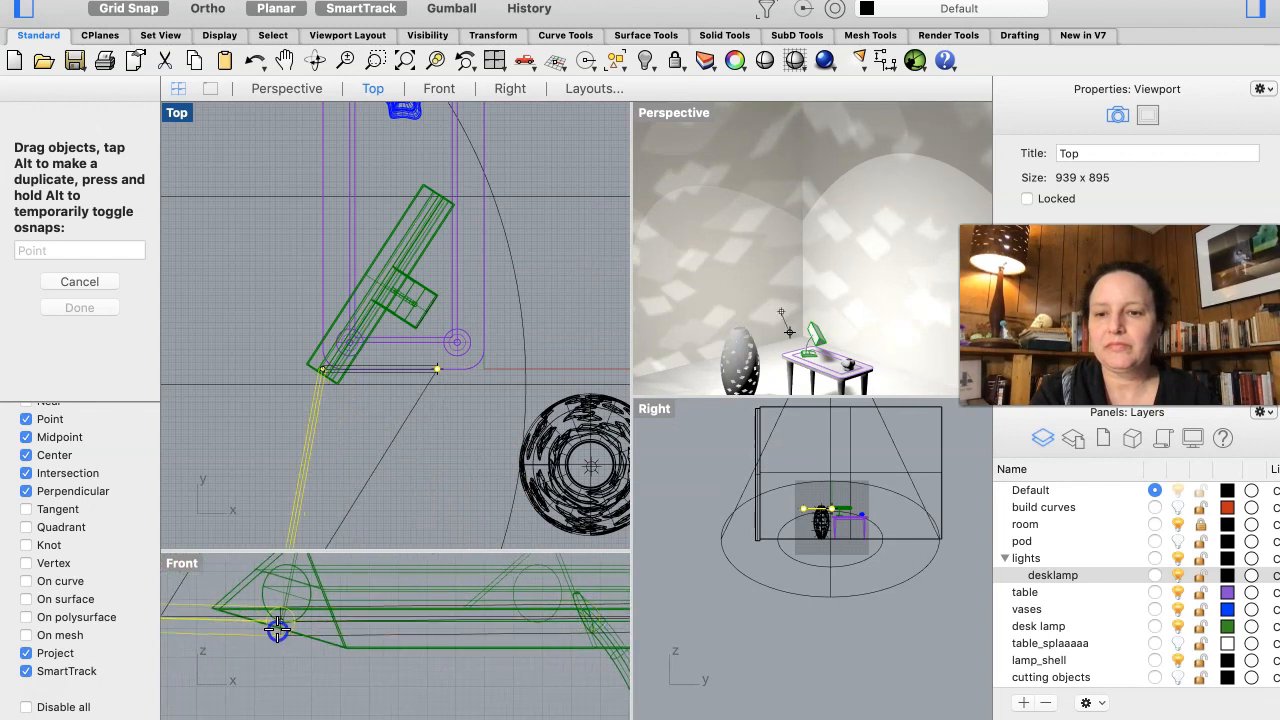
left_click_drag(325, 531, 414, 146)
scroll(431, 483, "right", 5)
scroll(431, 483, "down", 2)
scroll(431, 483, "left", 3)
scroll(470, 647, "right", 10)
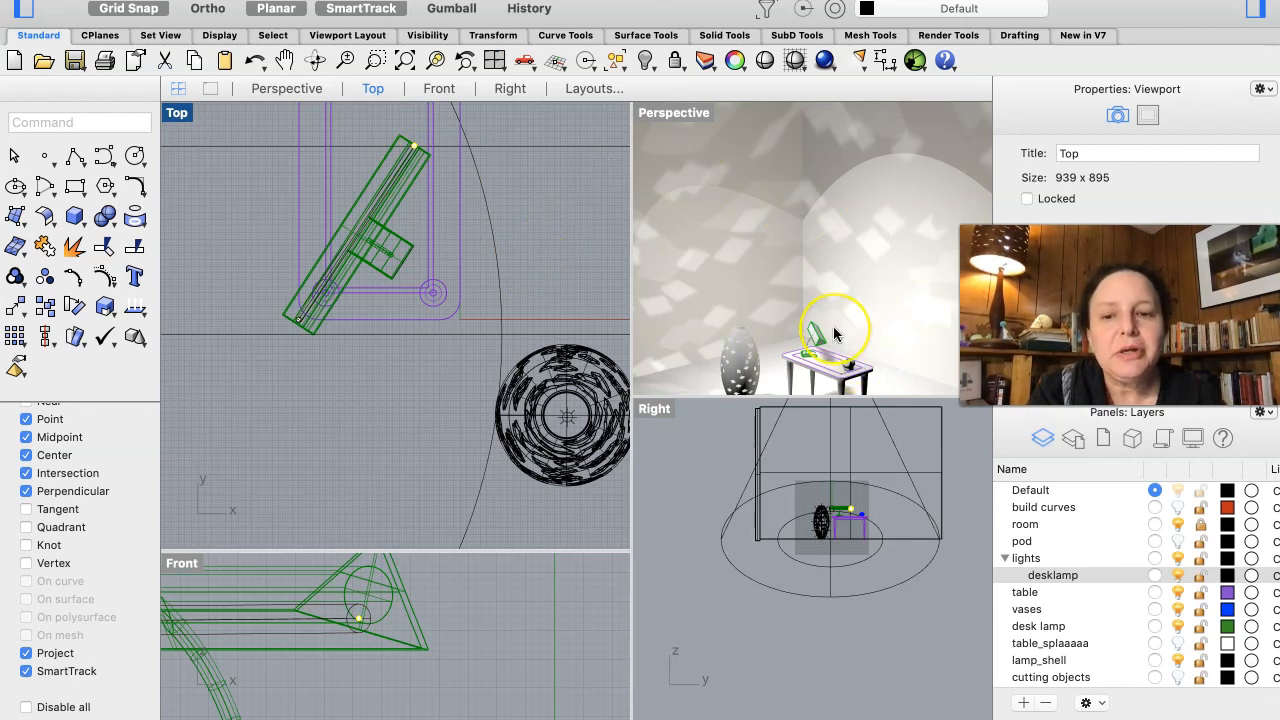
- Inspect the desk lamp's lighting in the Perspective view and review the available light types
right_click_drag(834, 334, 834, 334)
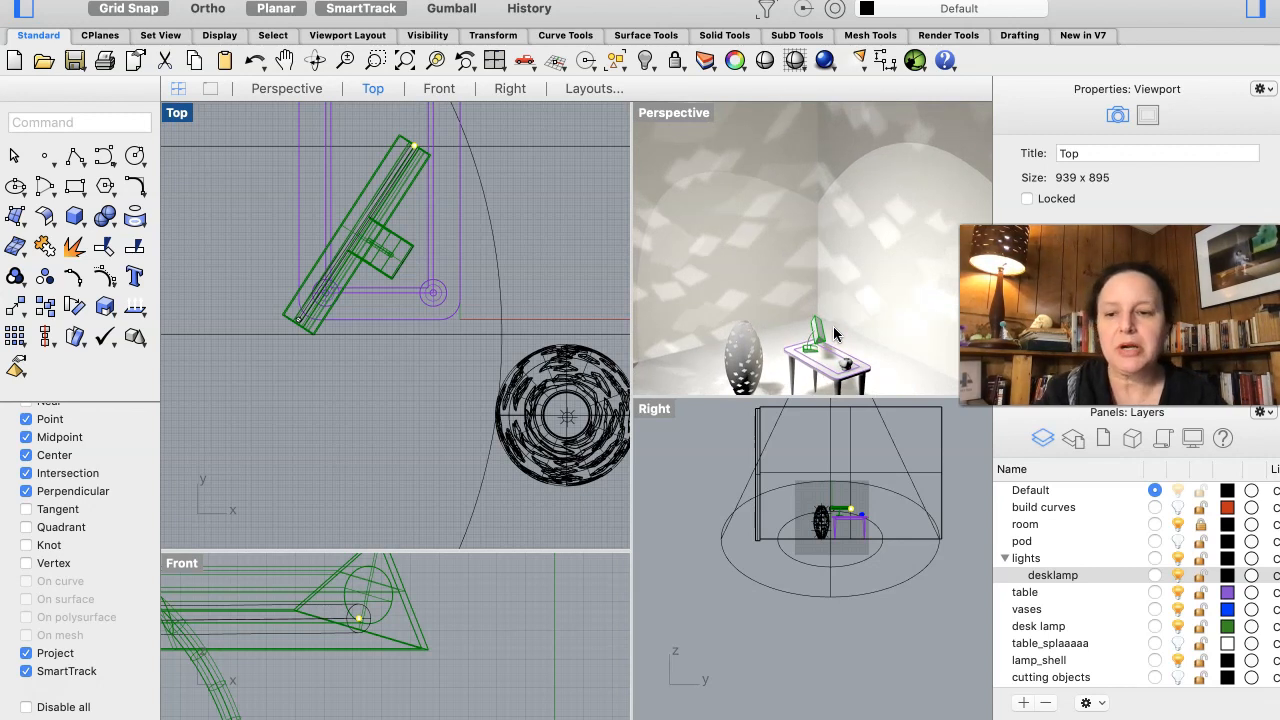
right_click_drag(834, 334, 834, 334)
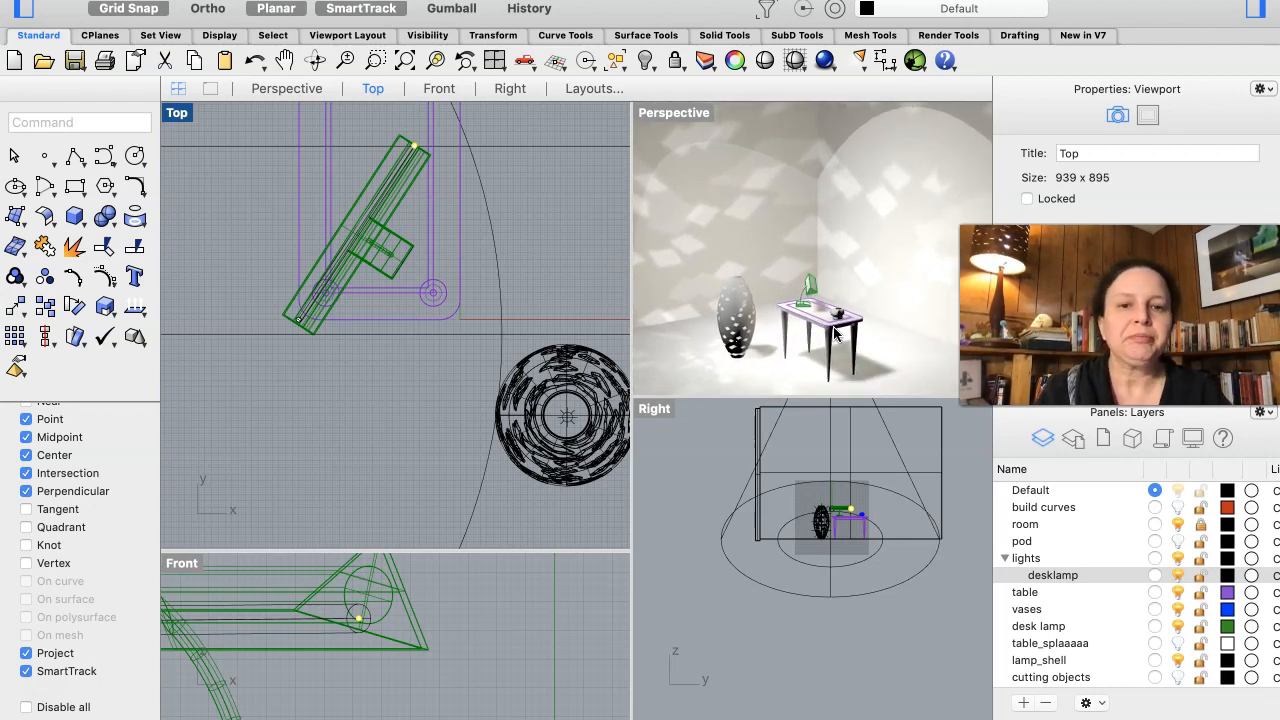
left_click(858, 60)
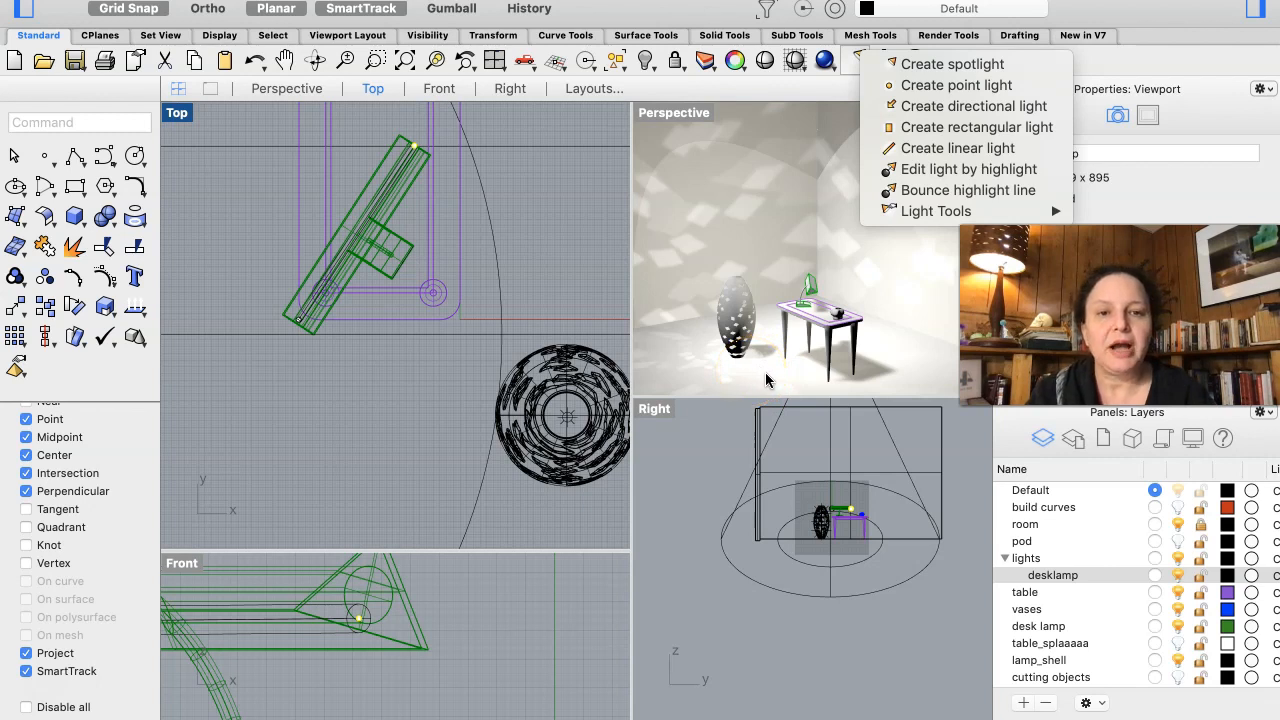
left_click(565, 294)
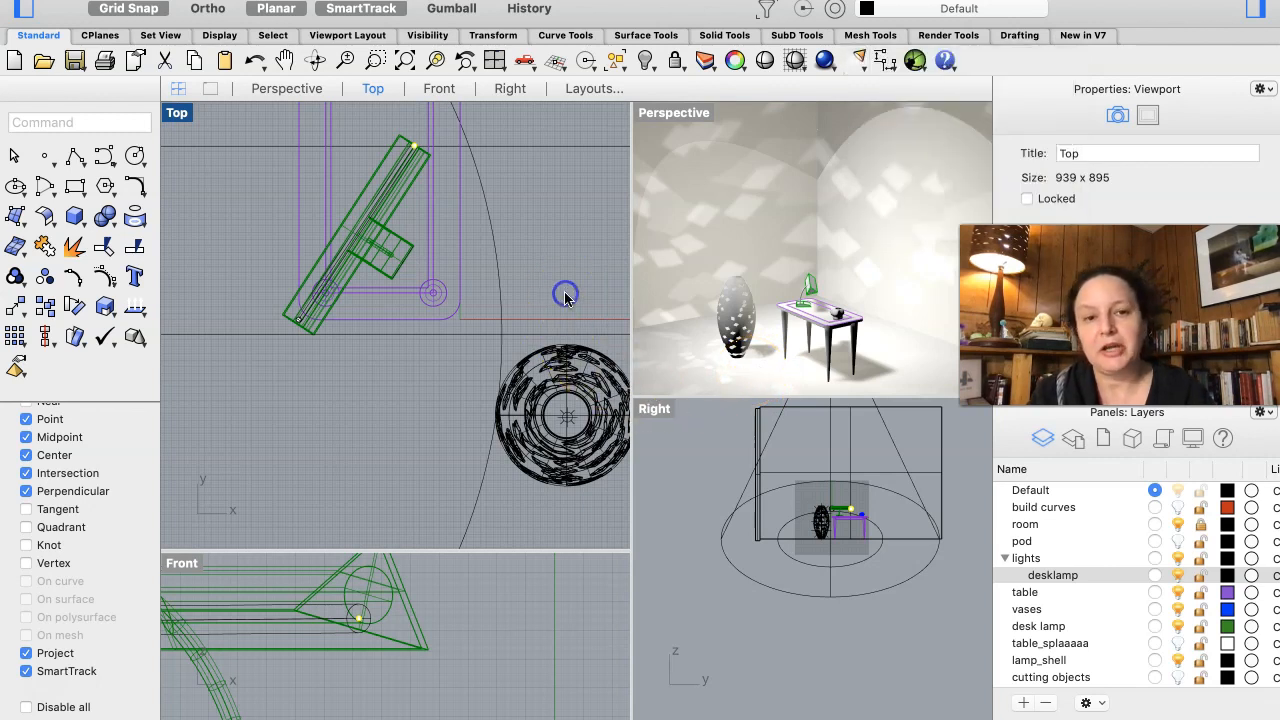
- Unlock the room layer and assign the existing Custom material to the floor surface
left_click(896, 373)
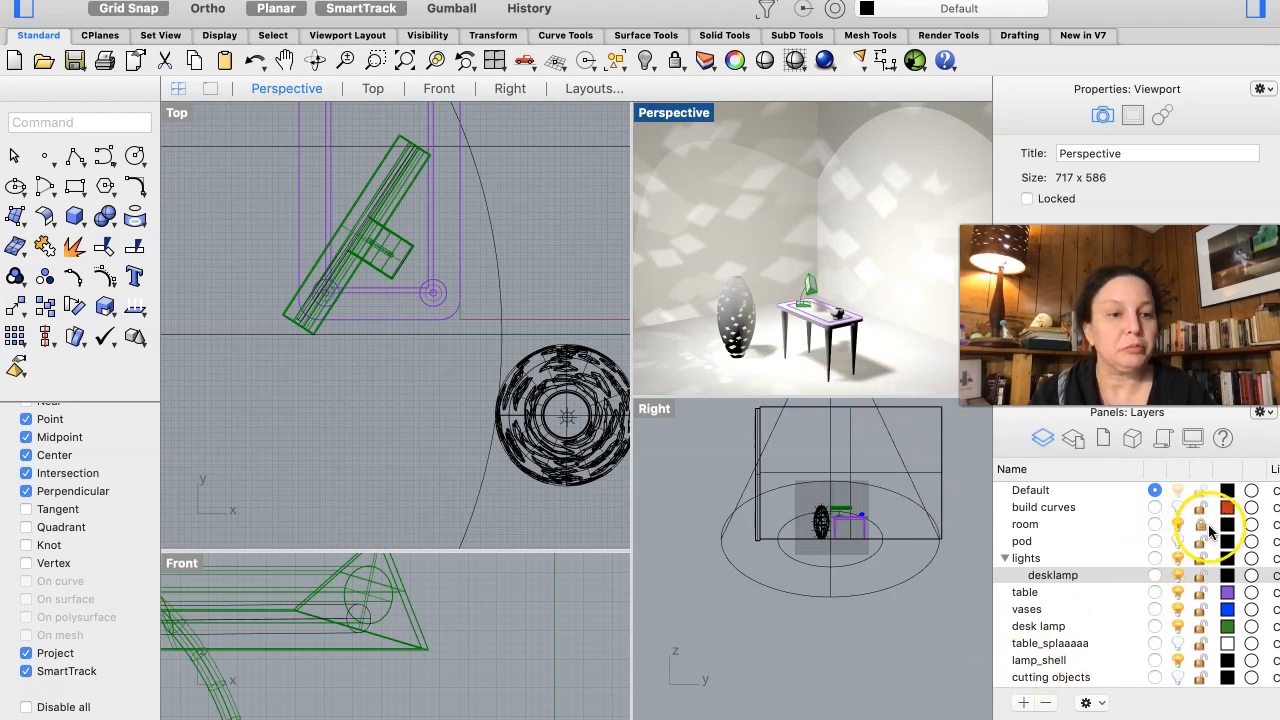
left_click(1201, 531)
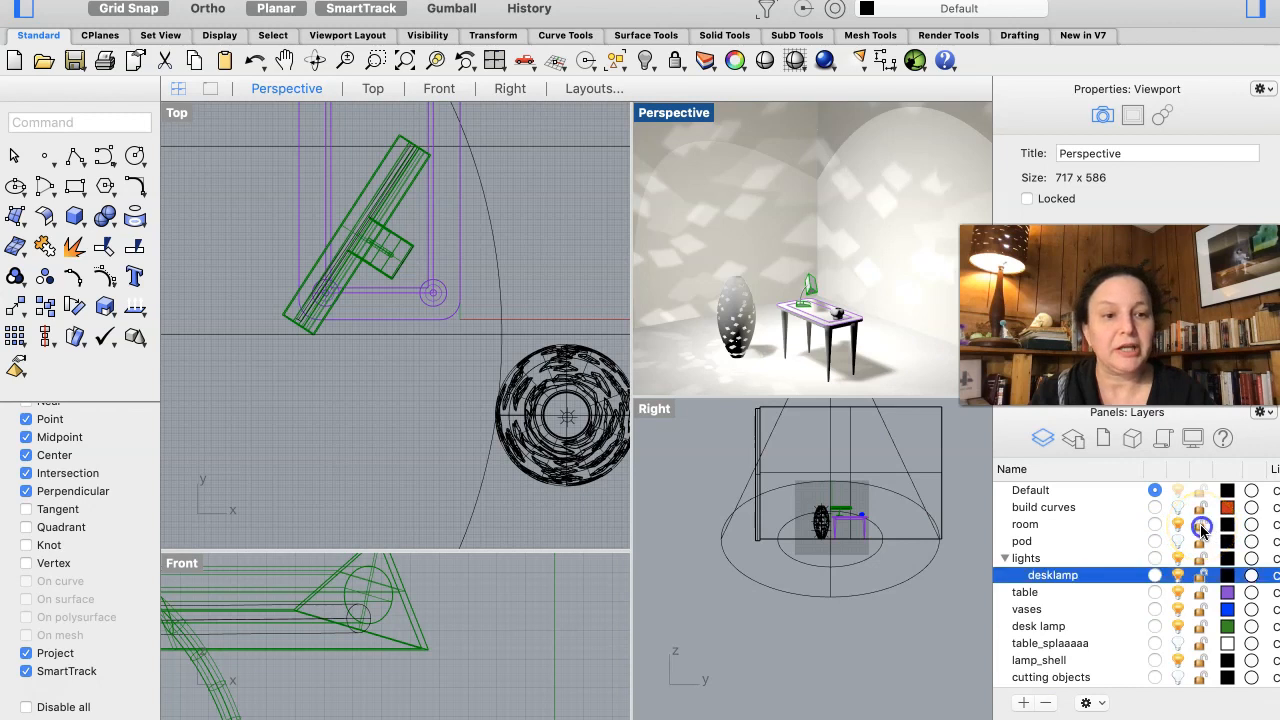
left_click(895, 385)
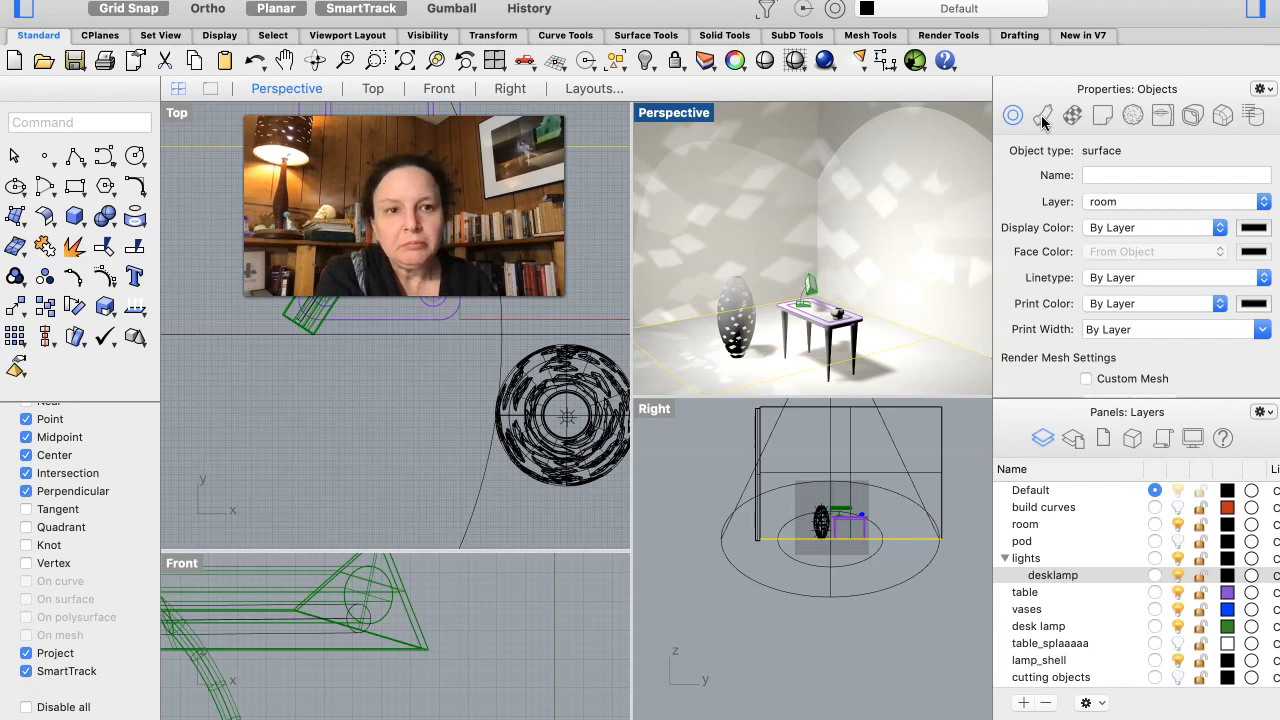
left_click(1042, 117)
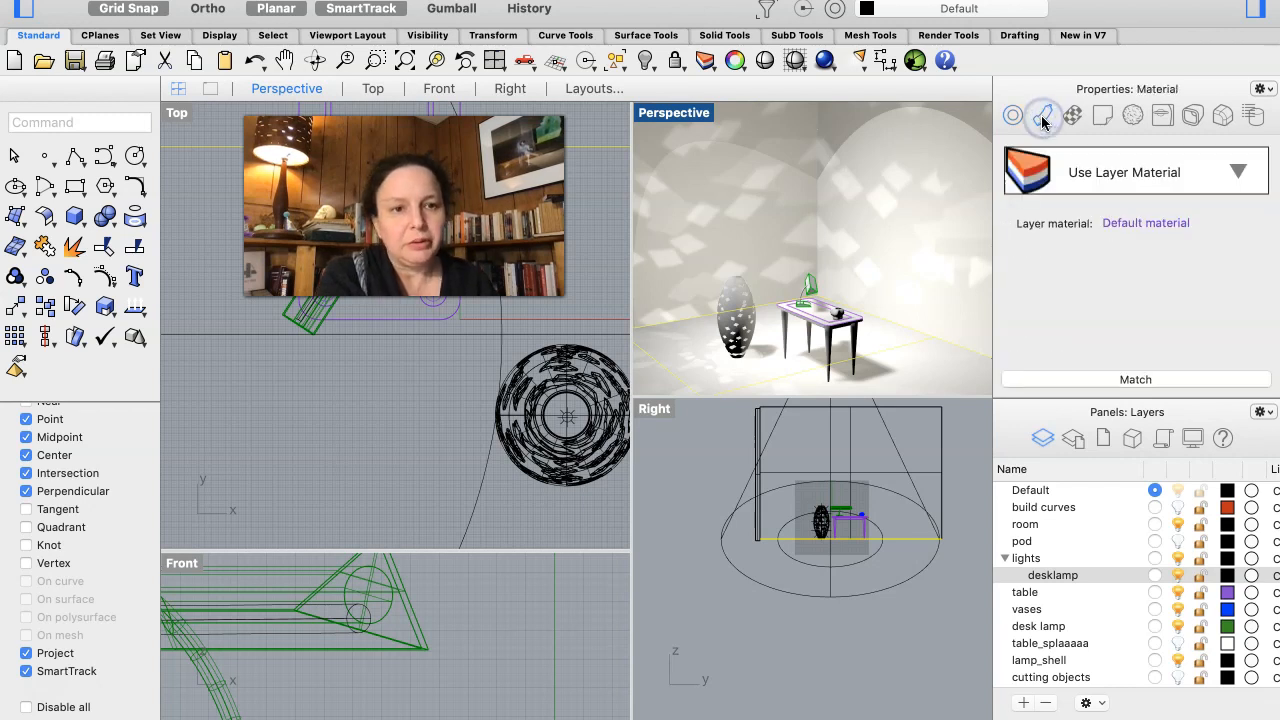
left_click(1222, 172)
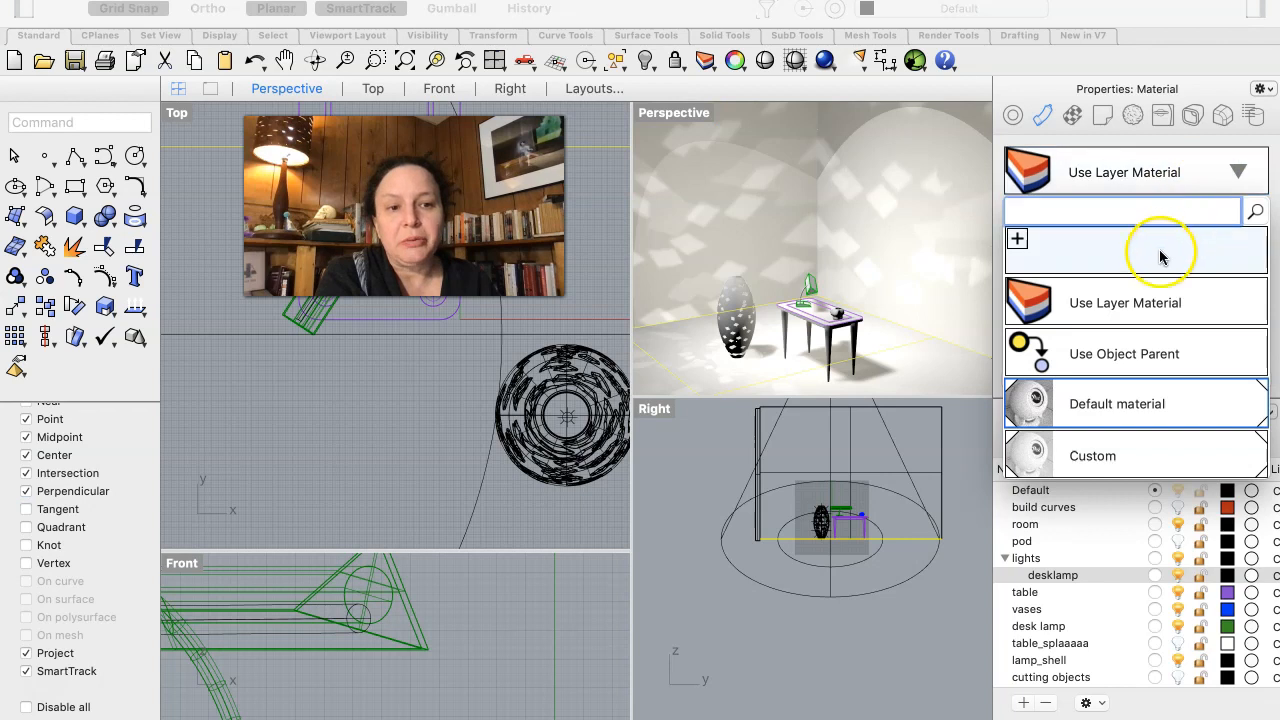
left_click(1100, 456)
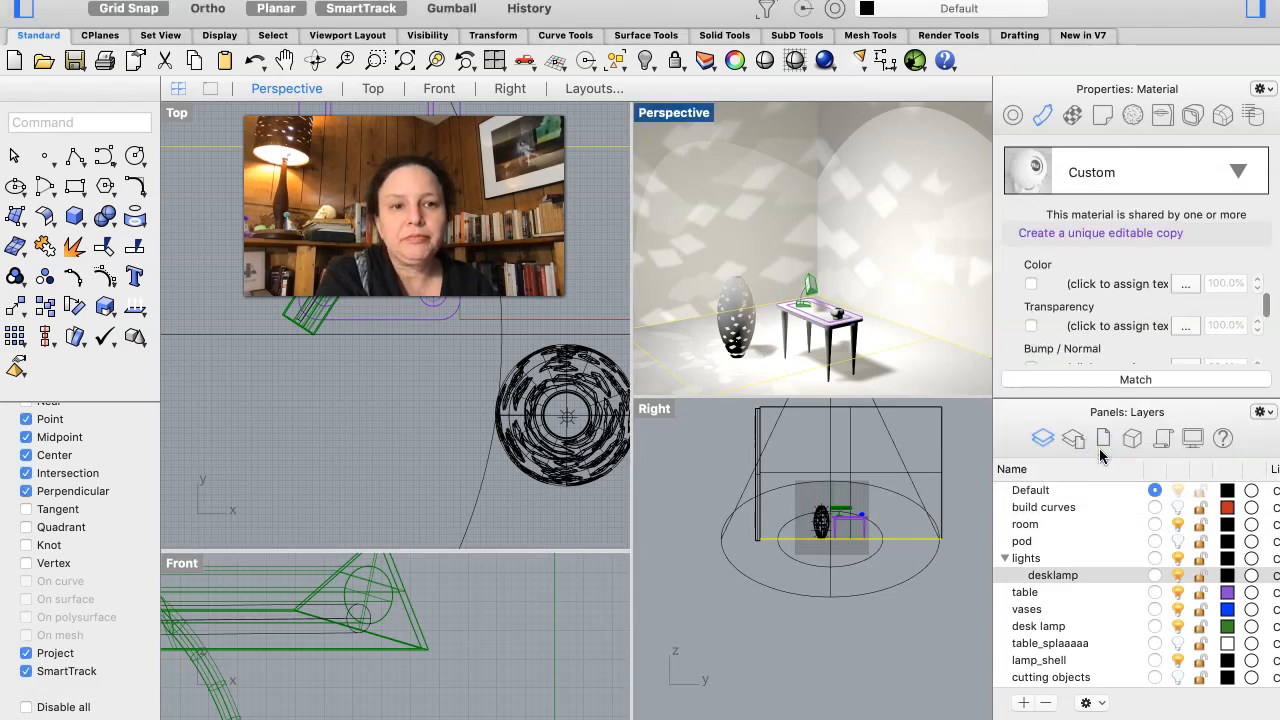
- Choose to assign a color texture to the Custom material and search the computer for wood images
scroll(1110, 282, "up", 5)
scroll(1124, 290, "up", 2)
scroll(1124, 290, "down", 5)
scroll(1124, 291, "down", 5)
scroll(1124, 291, "up", 3)
scroll(1124, 291, "down", 5)
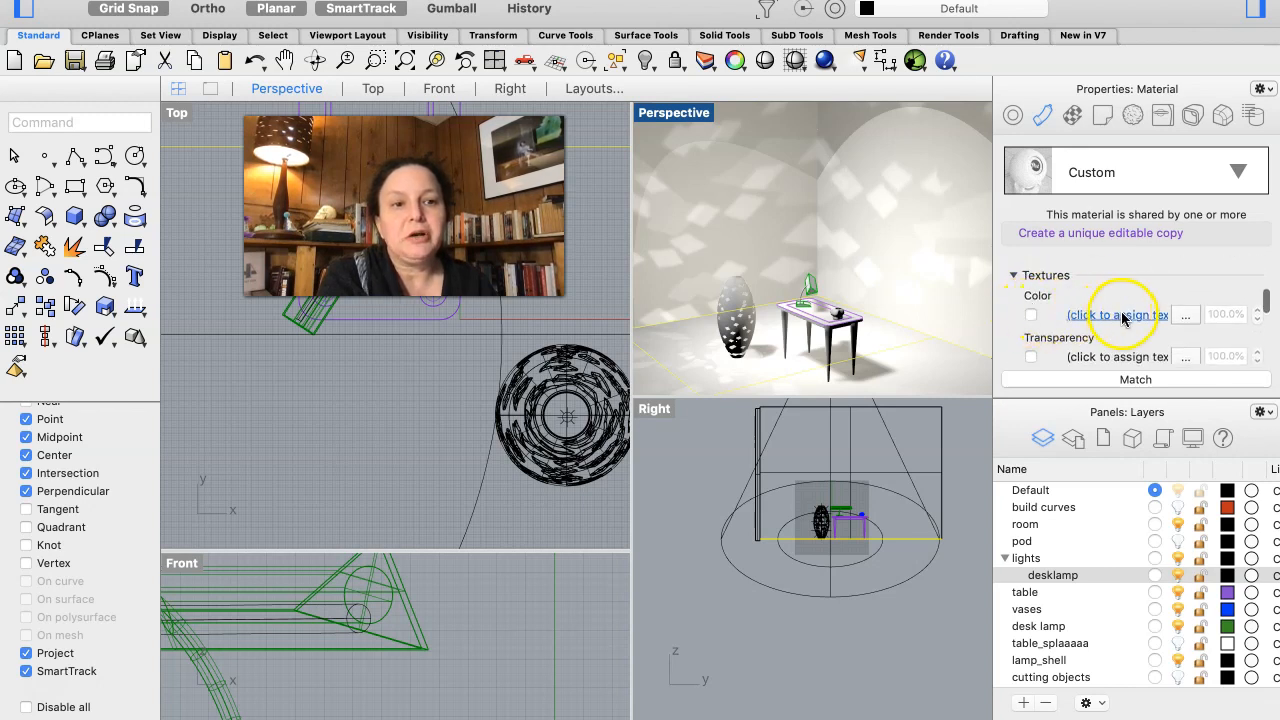
left_click(1122, 314)
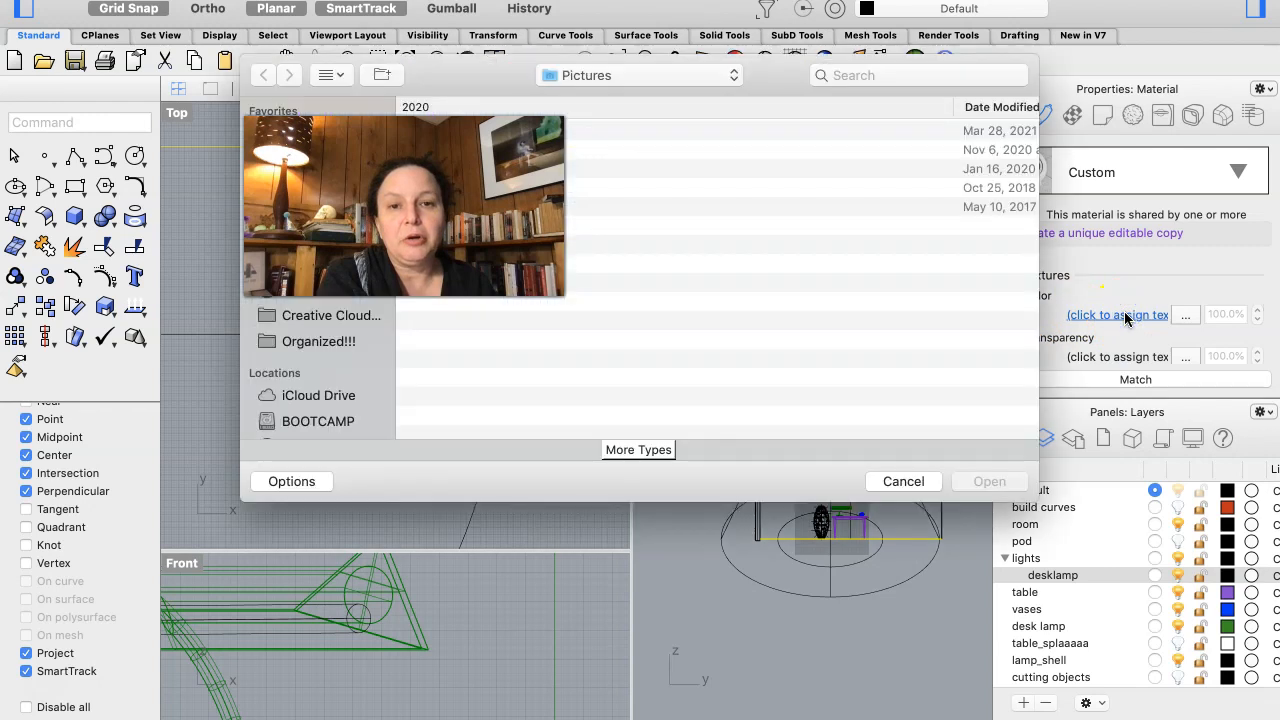
left_click_drag(757, 77, 973, 283)
left_click(1069, 280)
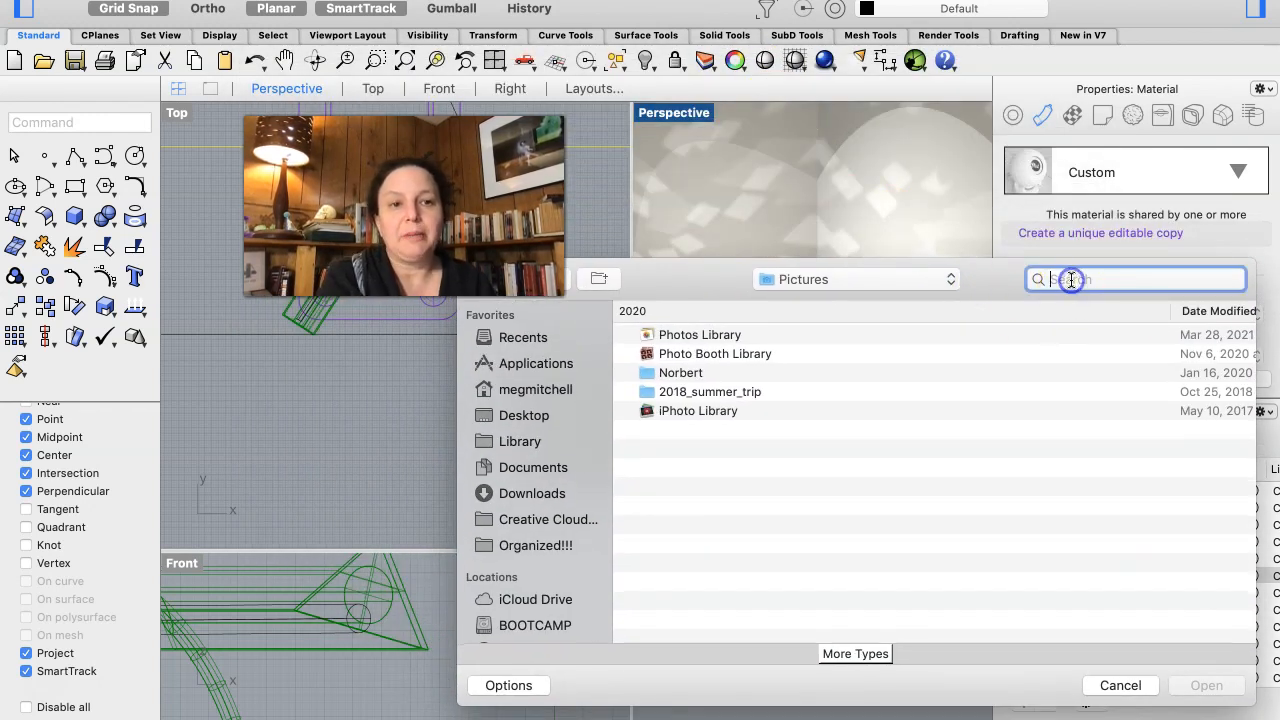
type("wood")
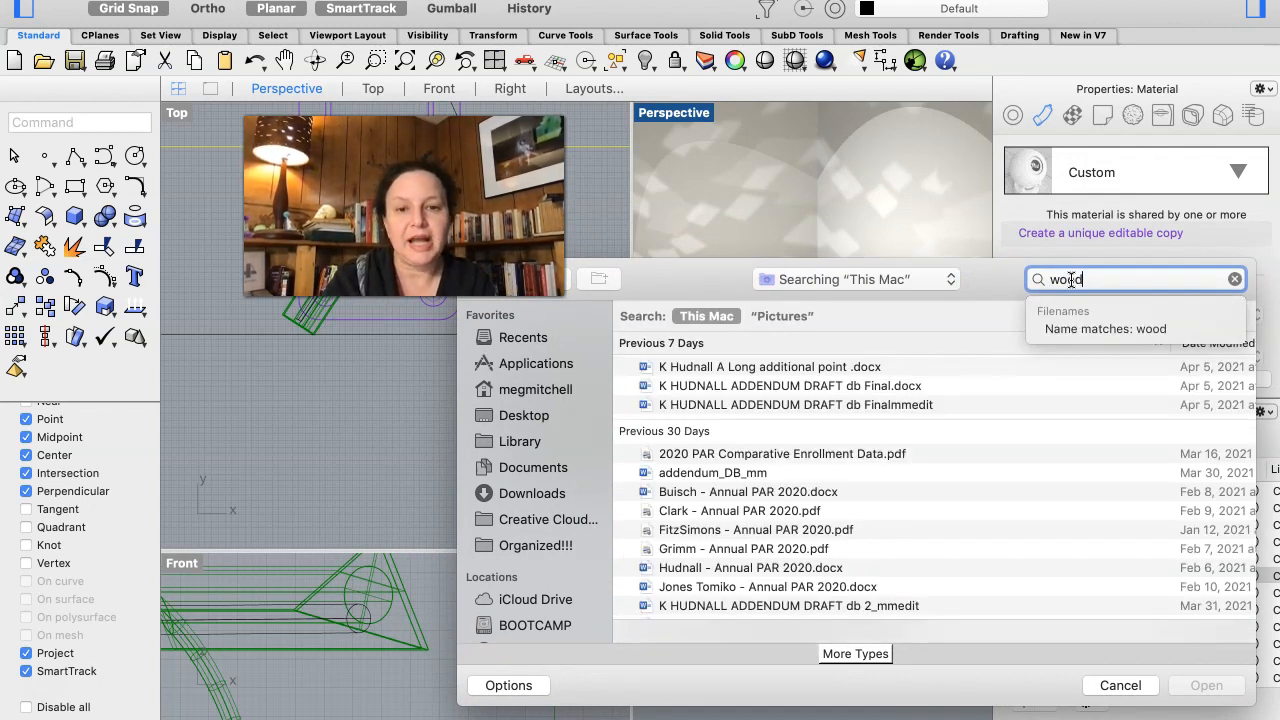
- Load Free-Wood-Floor-Seamless-Background-with-3D-Mapping.jpeg as the Custom material's color texture
scroll(937, 551, "down", 15)
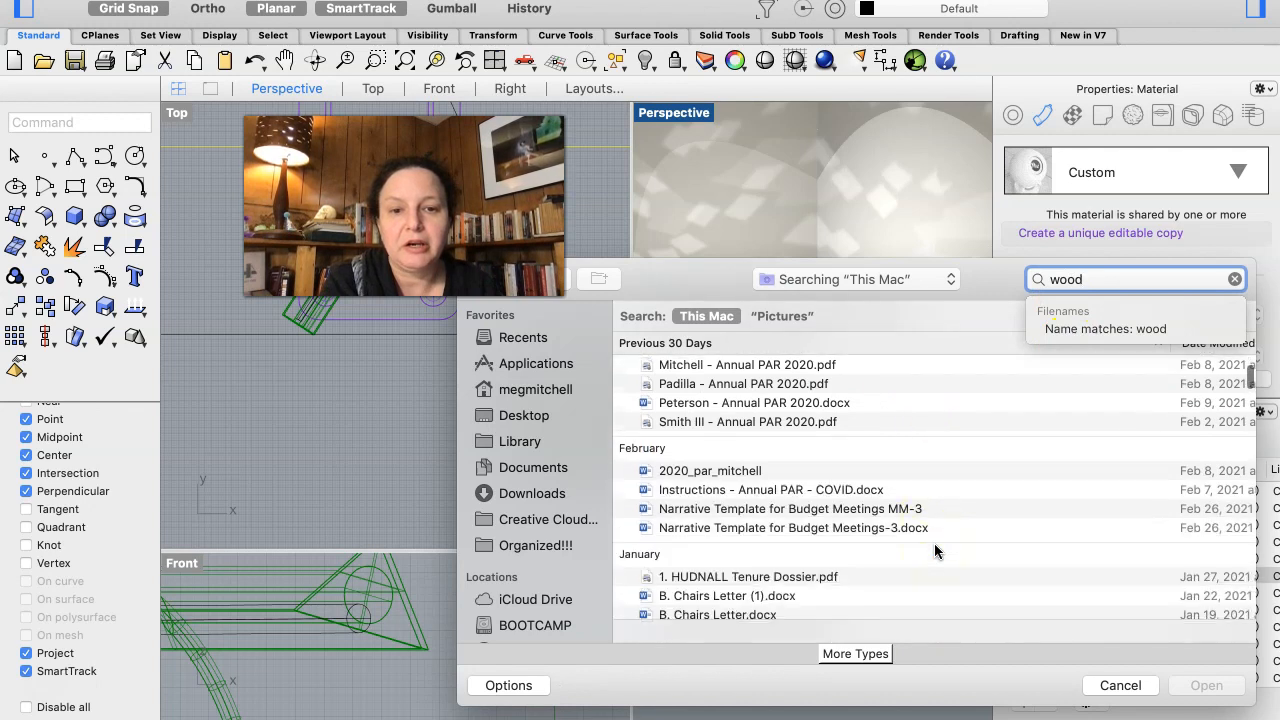
scroll(937, 551, "down", 10)
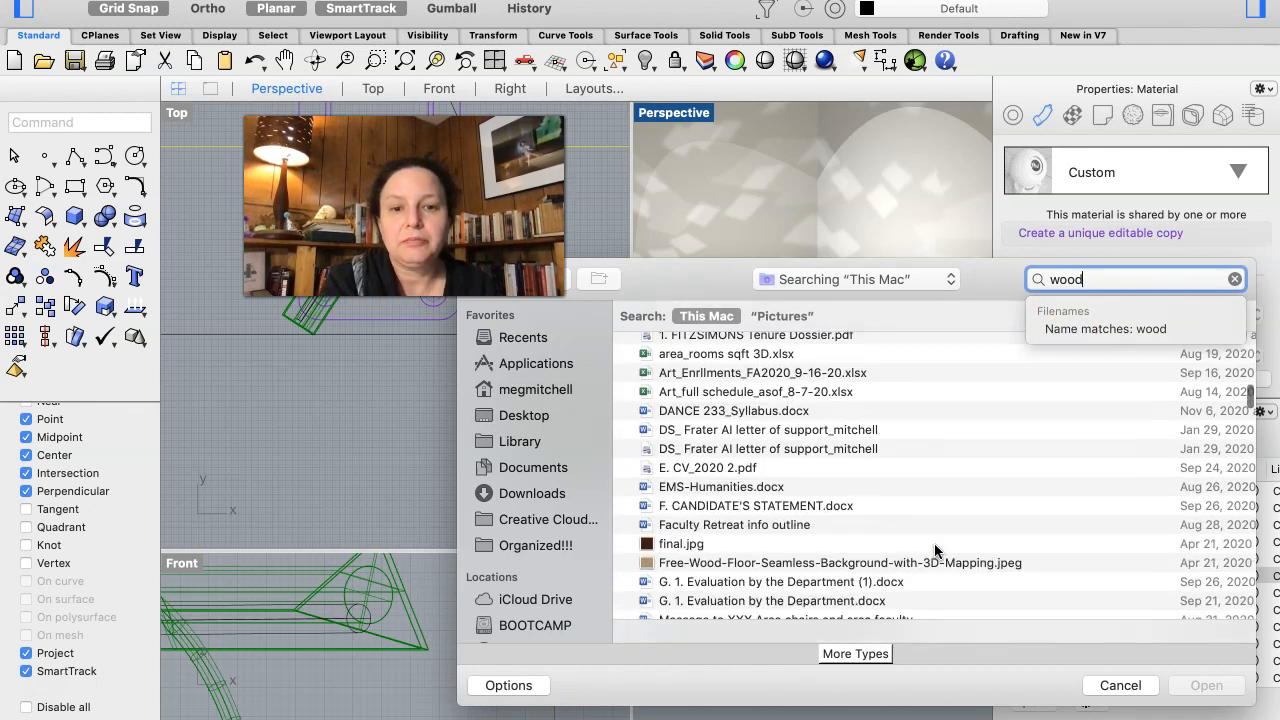
left_click(840, 399)
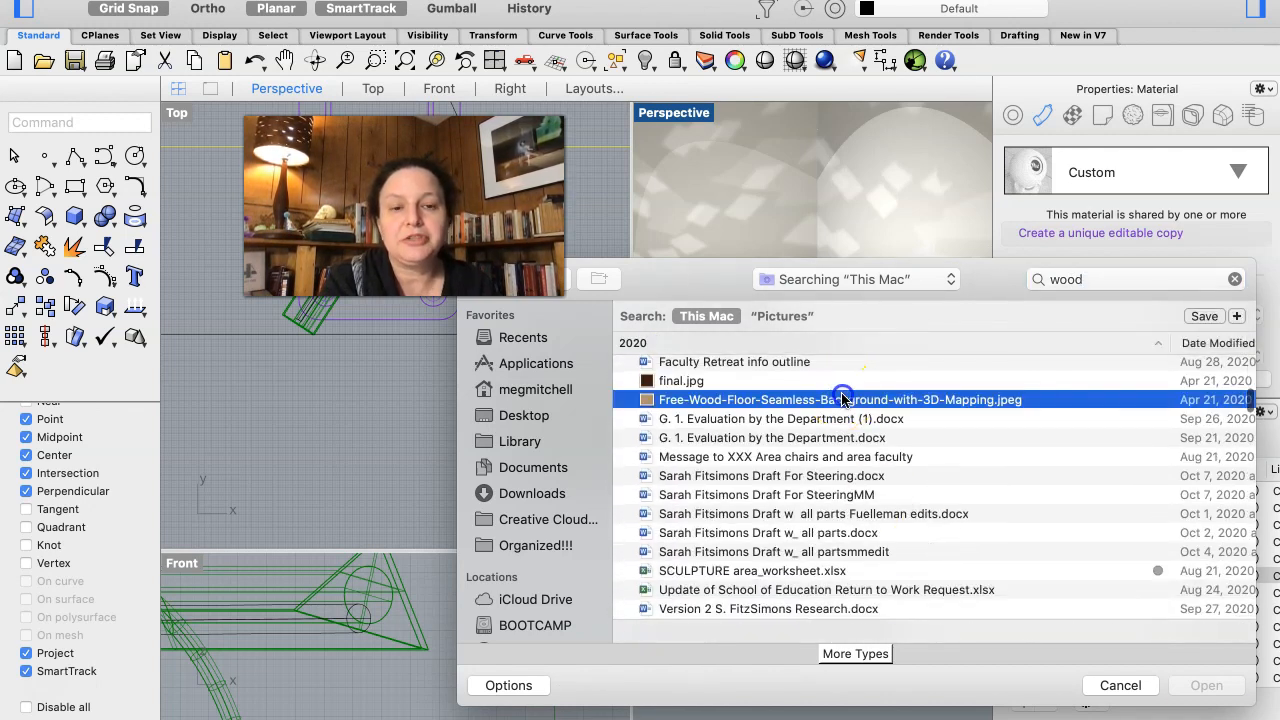
left_click(1192, 686)
left_click(1200, 687)
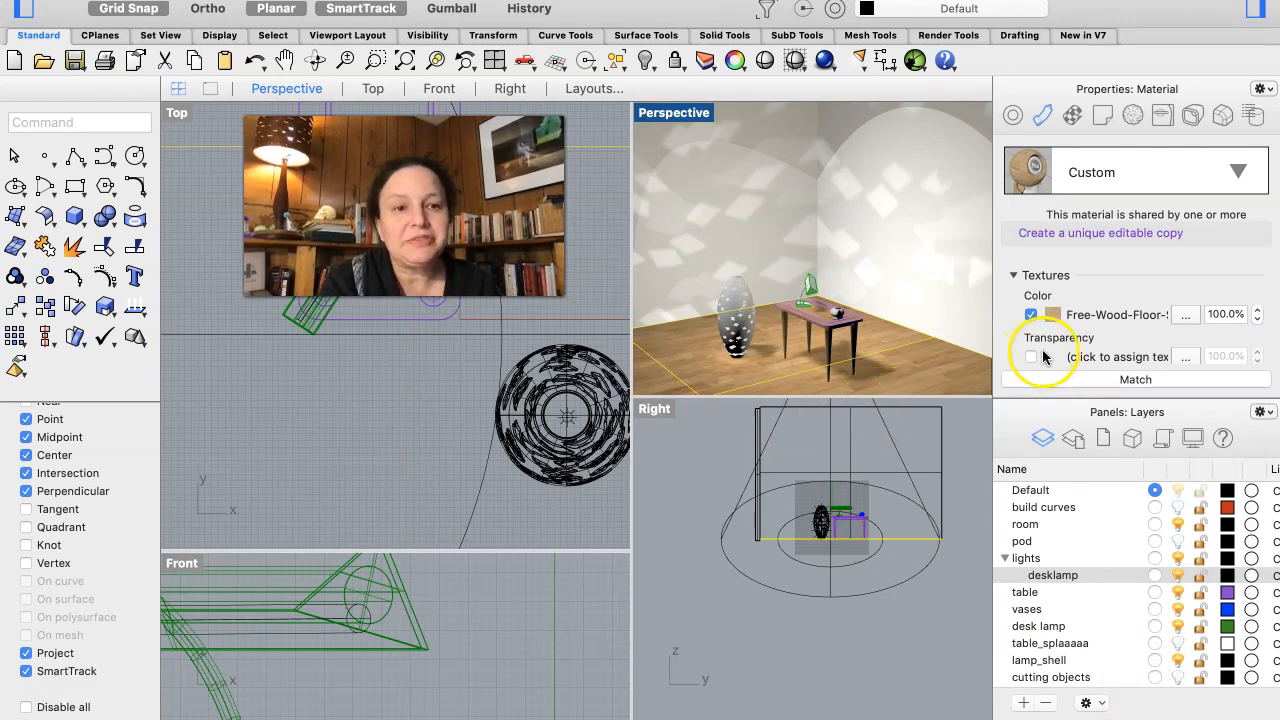
- Compare the materials of the table and the floor, and examine the wood texture in the Perspective view
right_click_drag(864, 375, 864, 375)
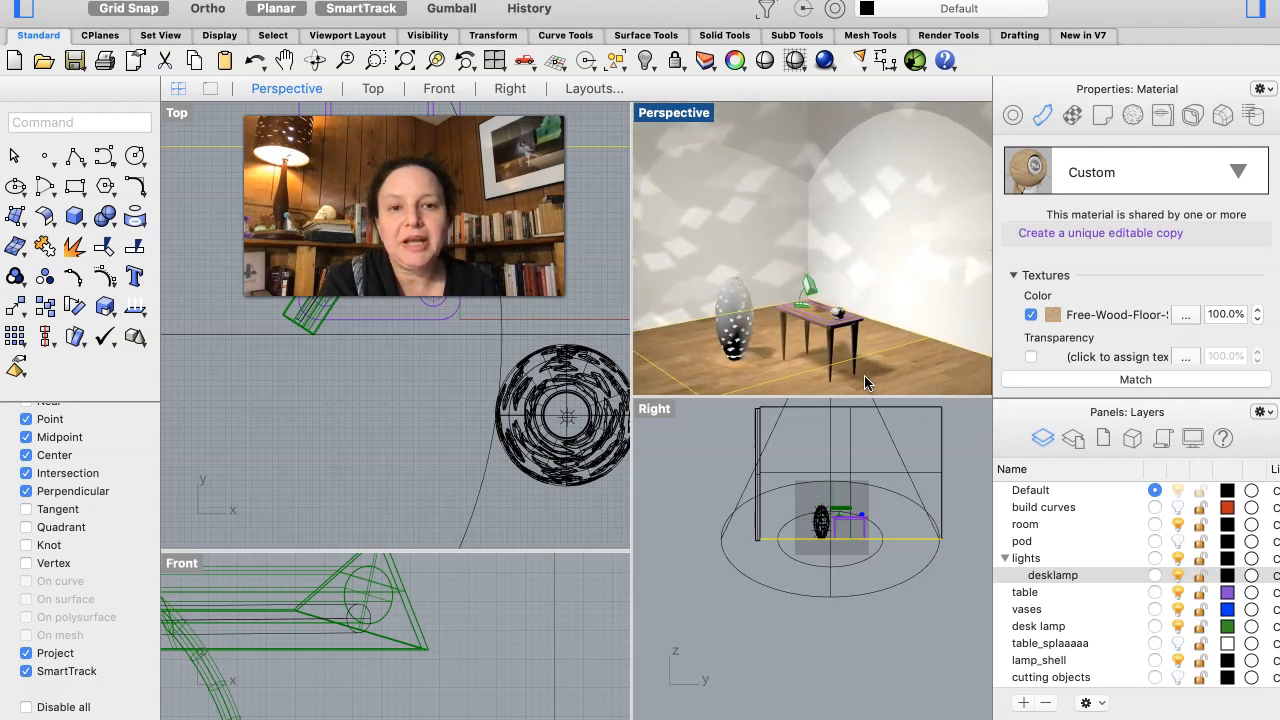
left_click(821, 321)
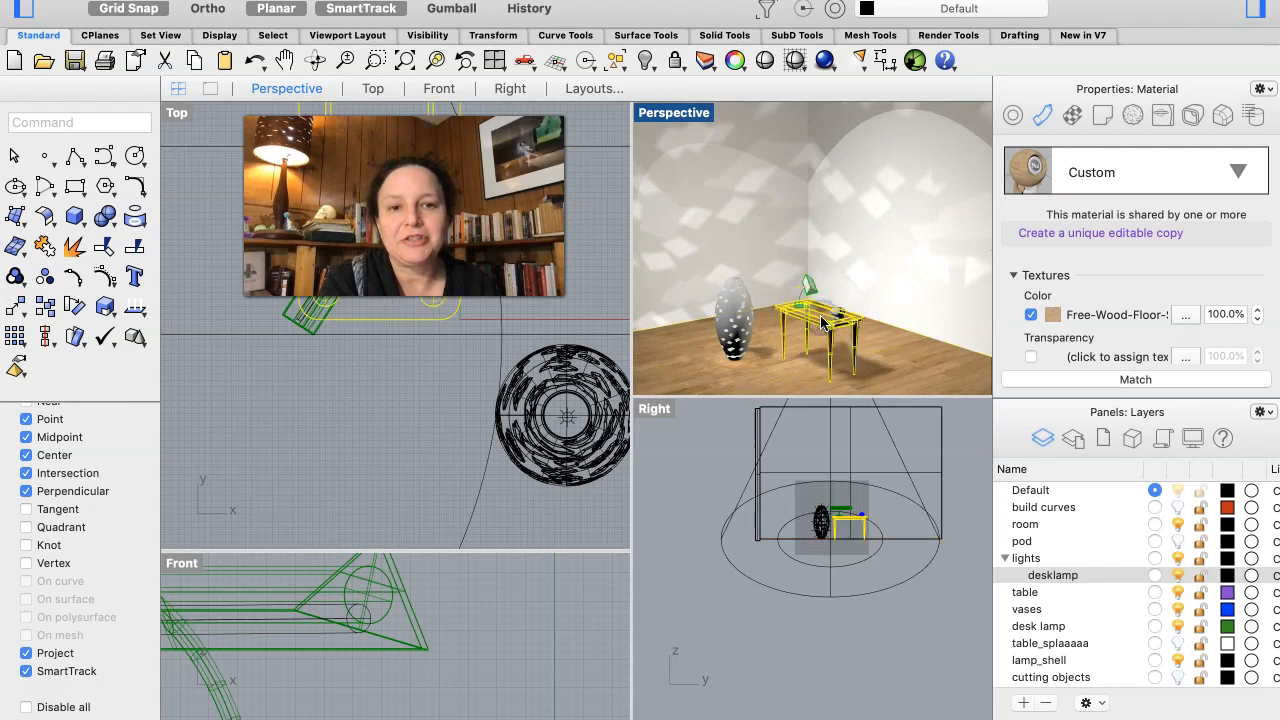
left_click(791, 366)
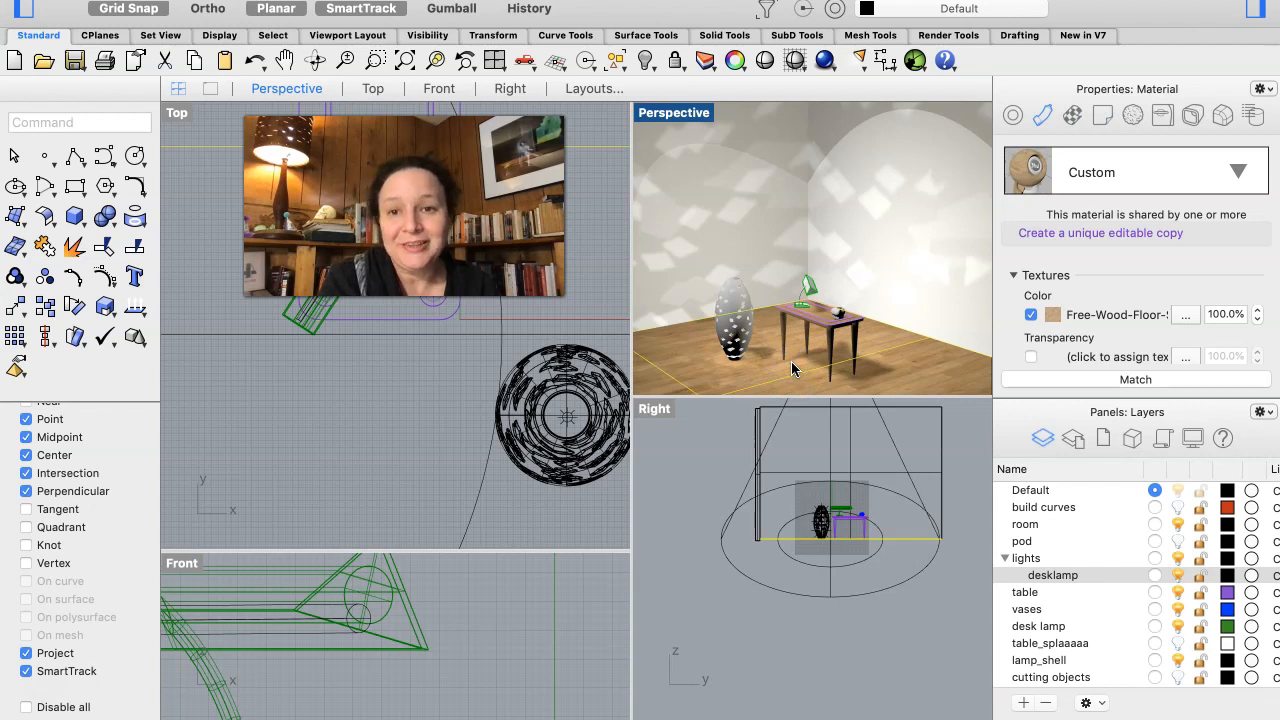
scroll(792, 366, "up", 3)
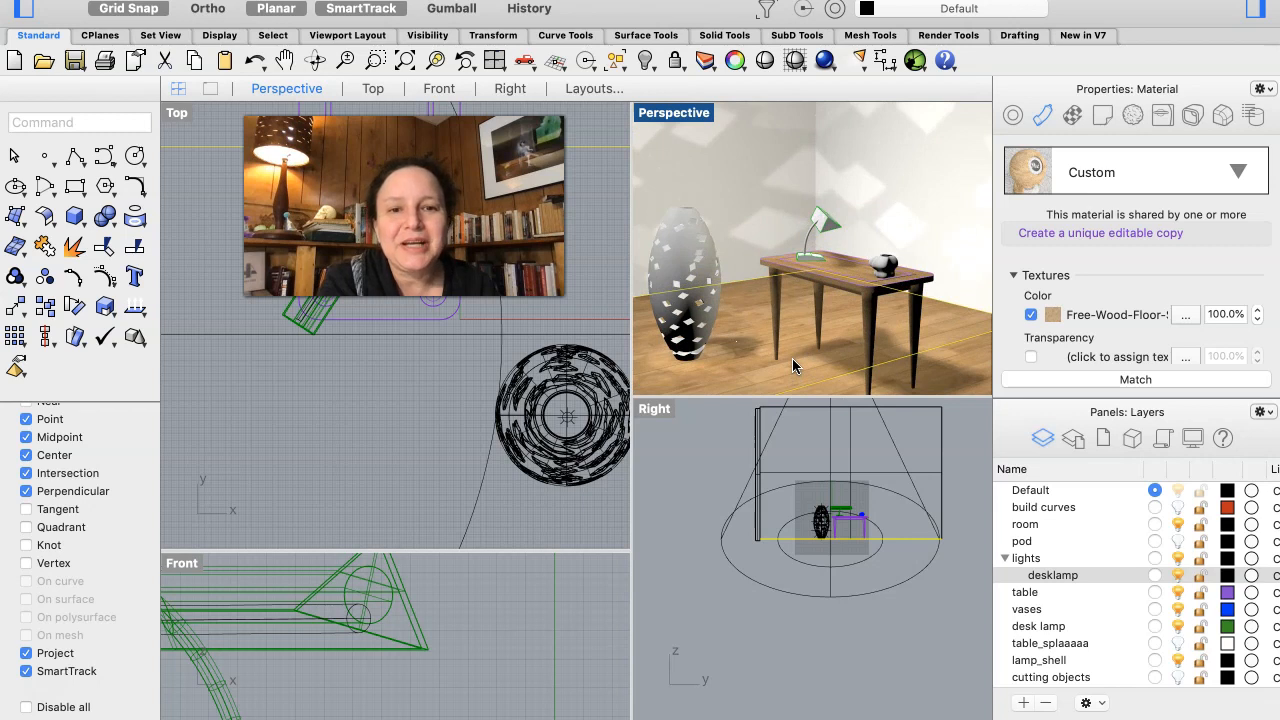
scroll(792, 366, "down", 3)
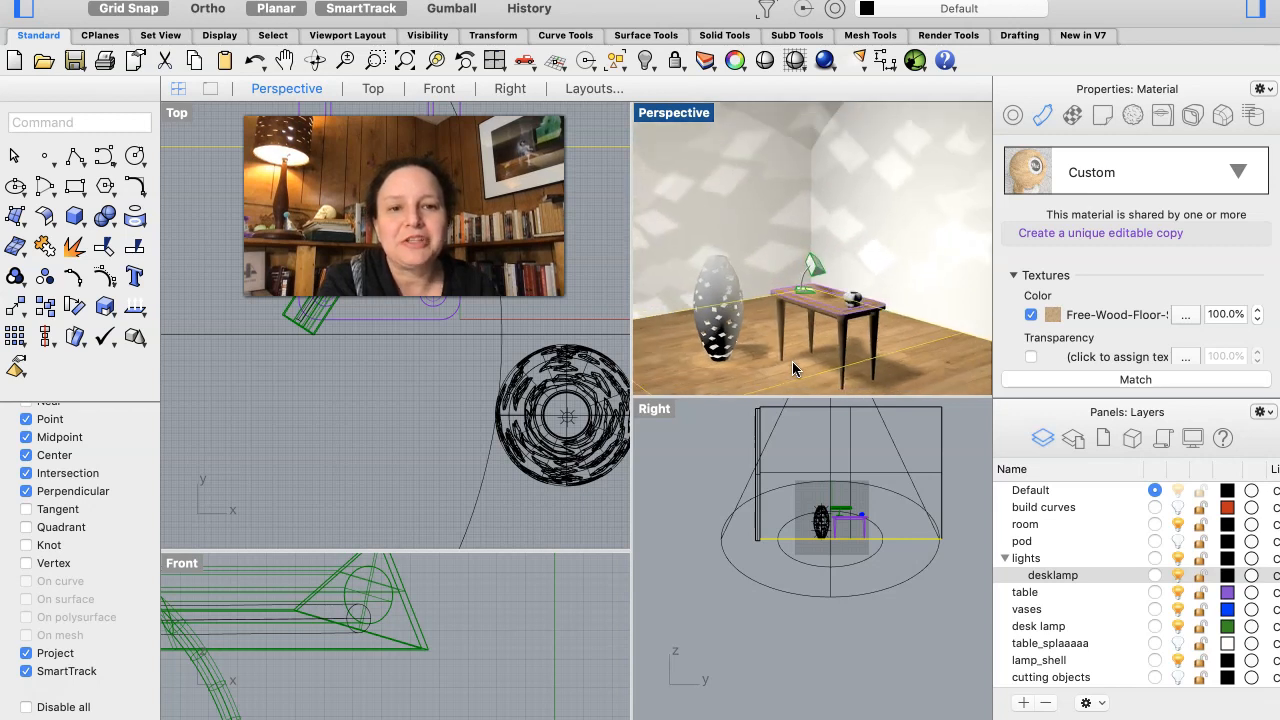
scroll(792, 364, "up", 3)
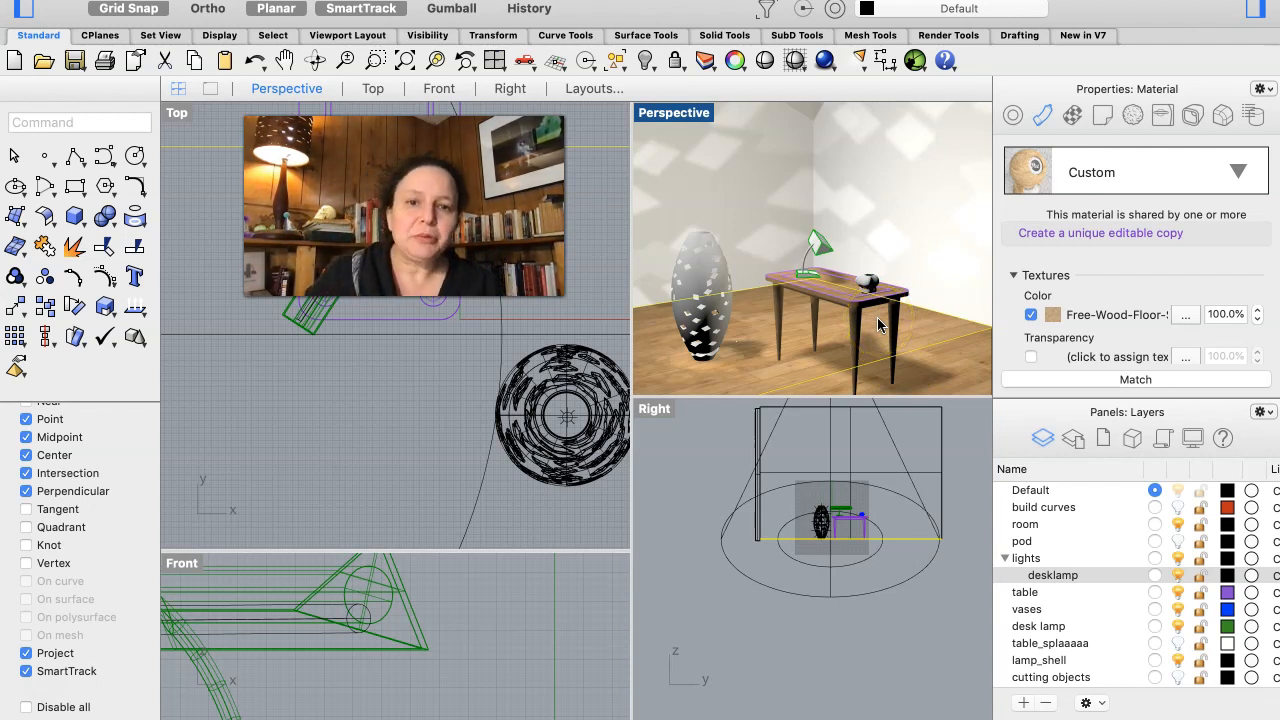
- Assign the Custom material to the perforated floor lamp shell
left_click(702, 277)
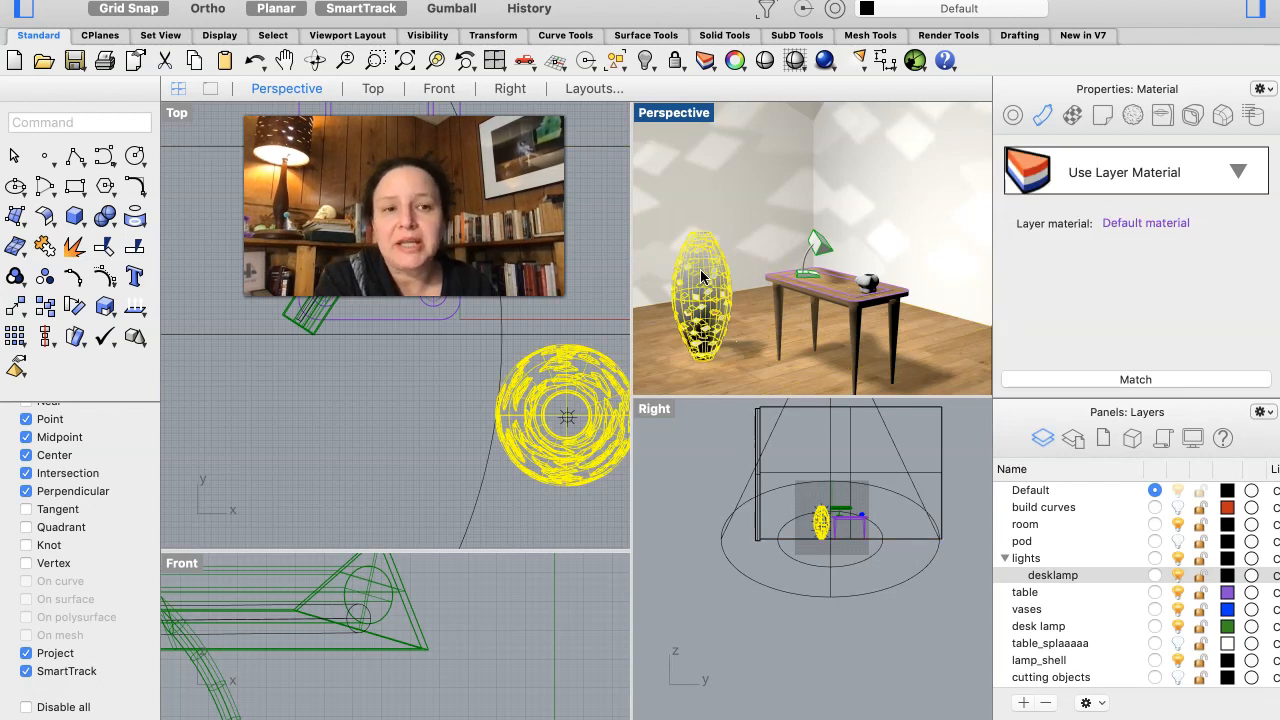
left_click(1237, 176)
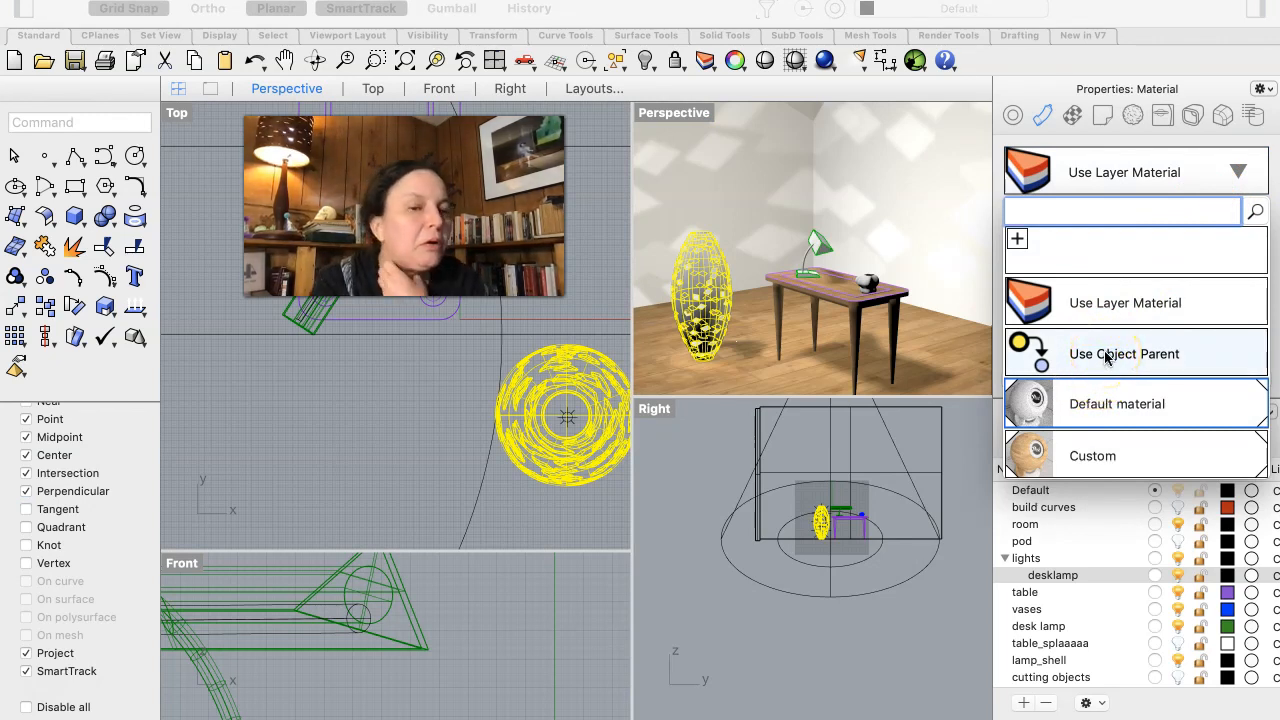
left_click(1086, 458)
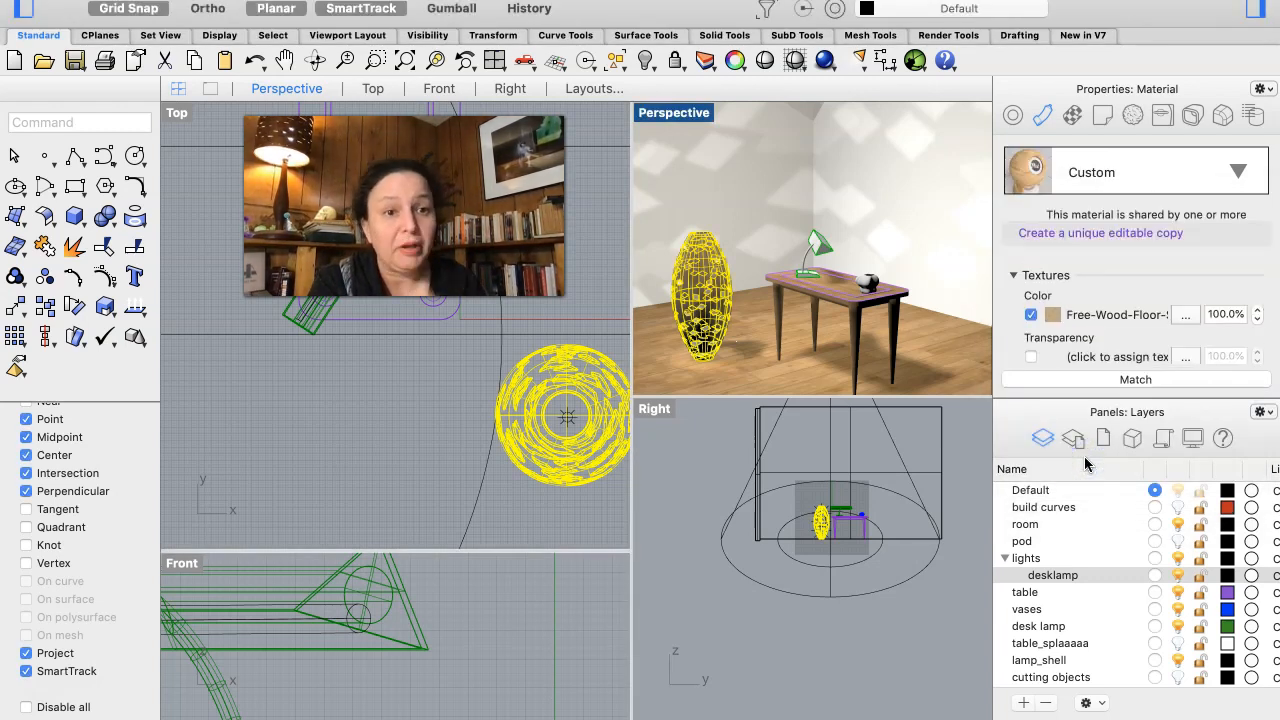
- Create a new Glass material and assign it to the perforated floor lamp shell
left_click(1237, 174)
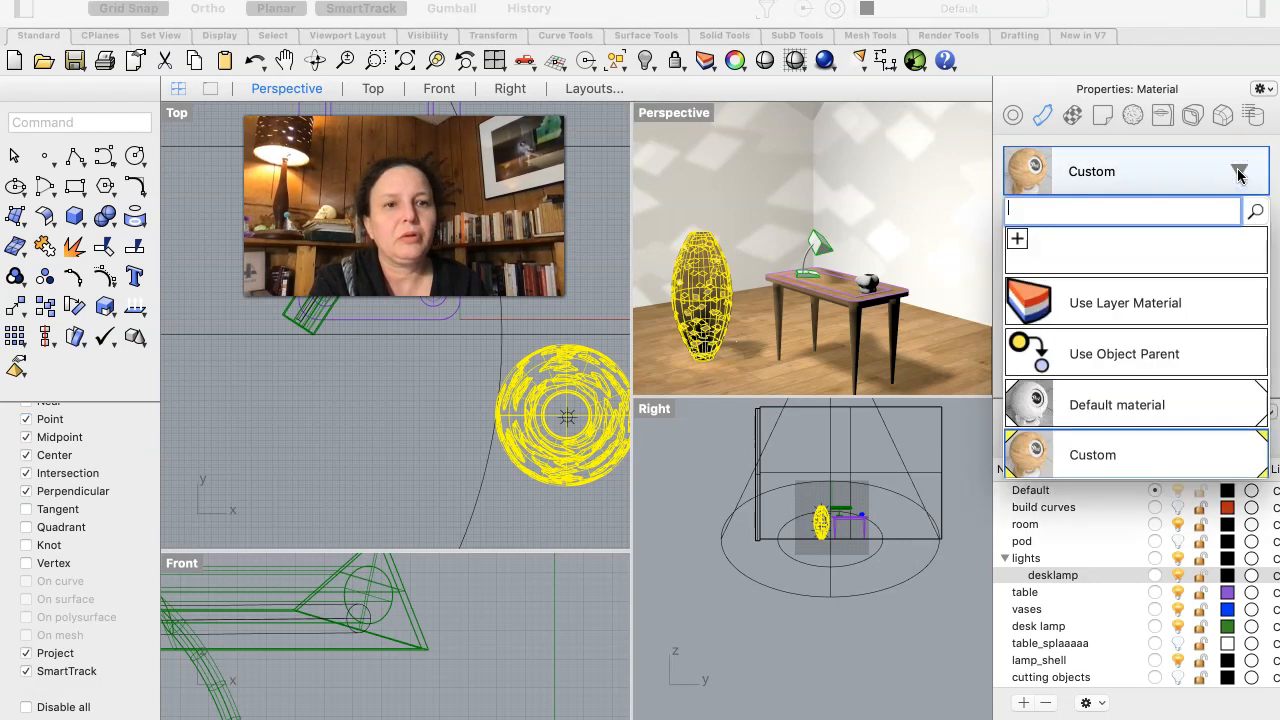
left_click(1017, 239)
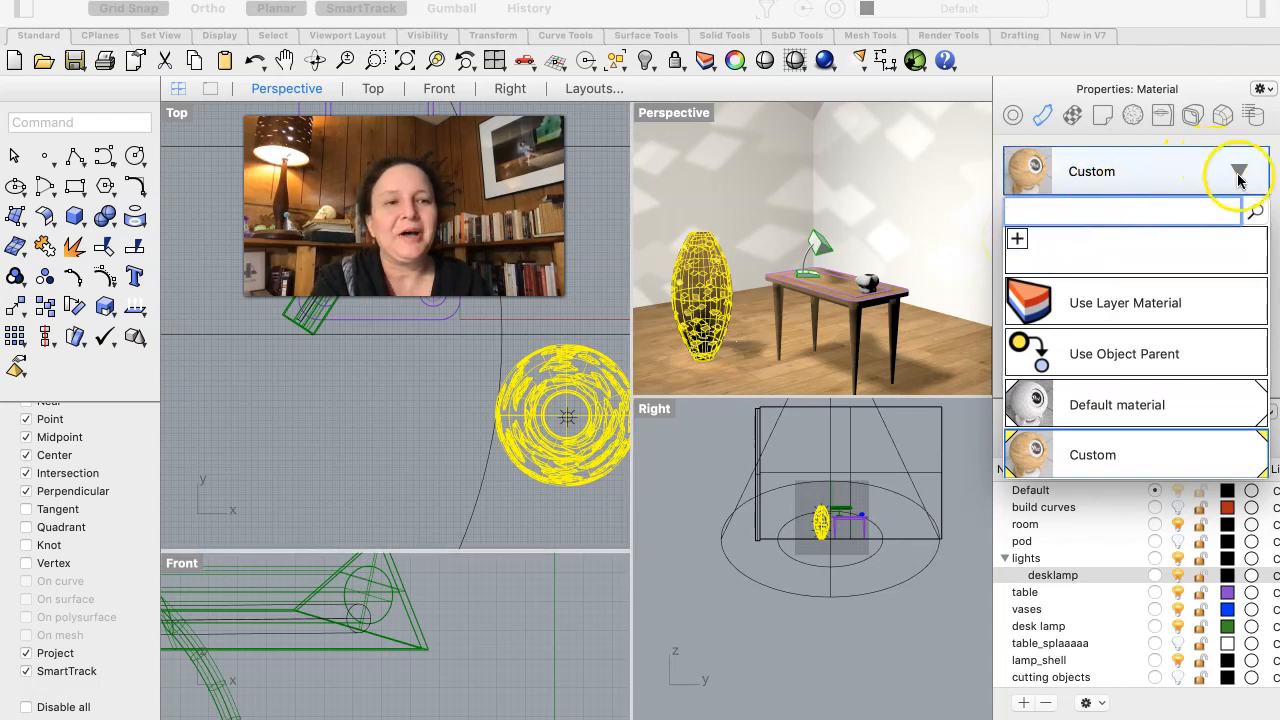
left_click(1017, 239)
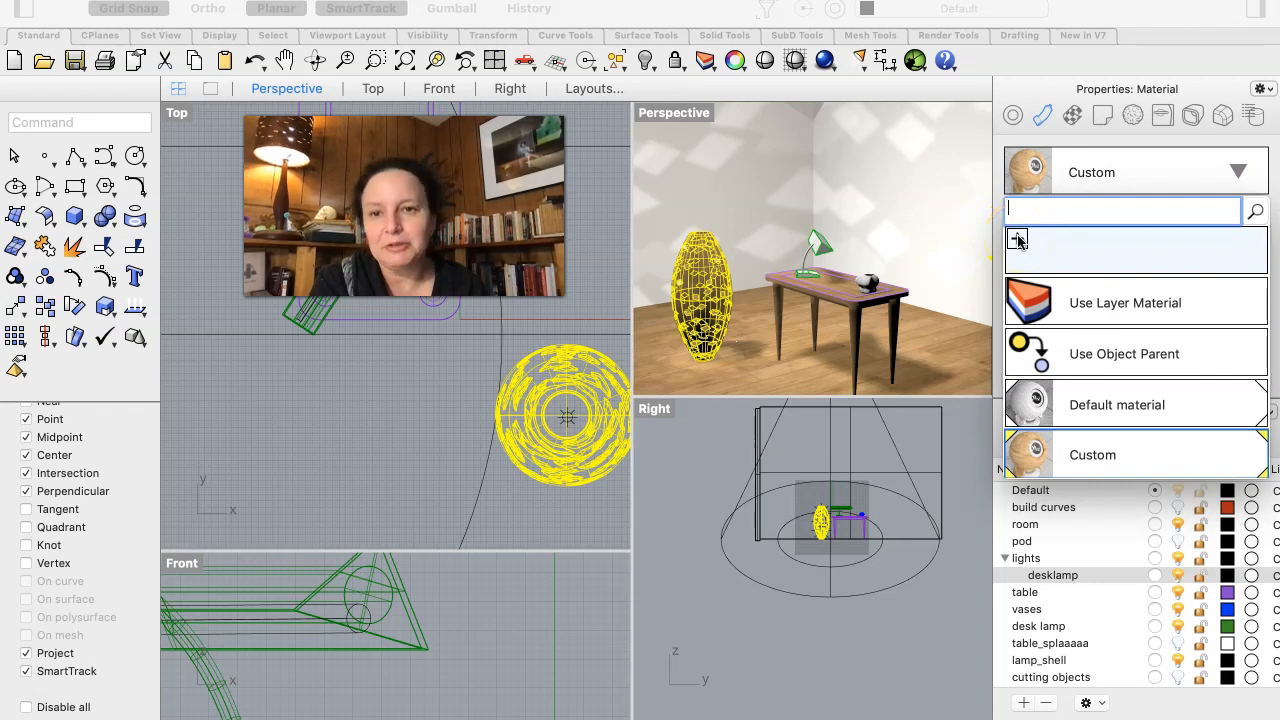
left_click(1017, 239)
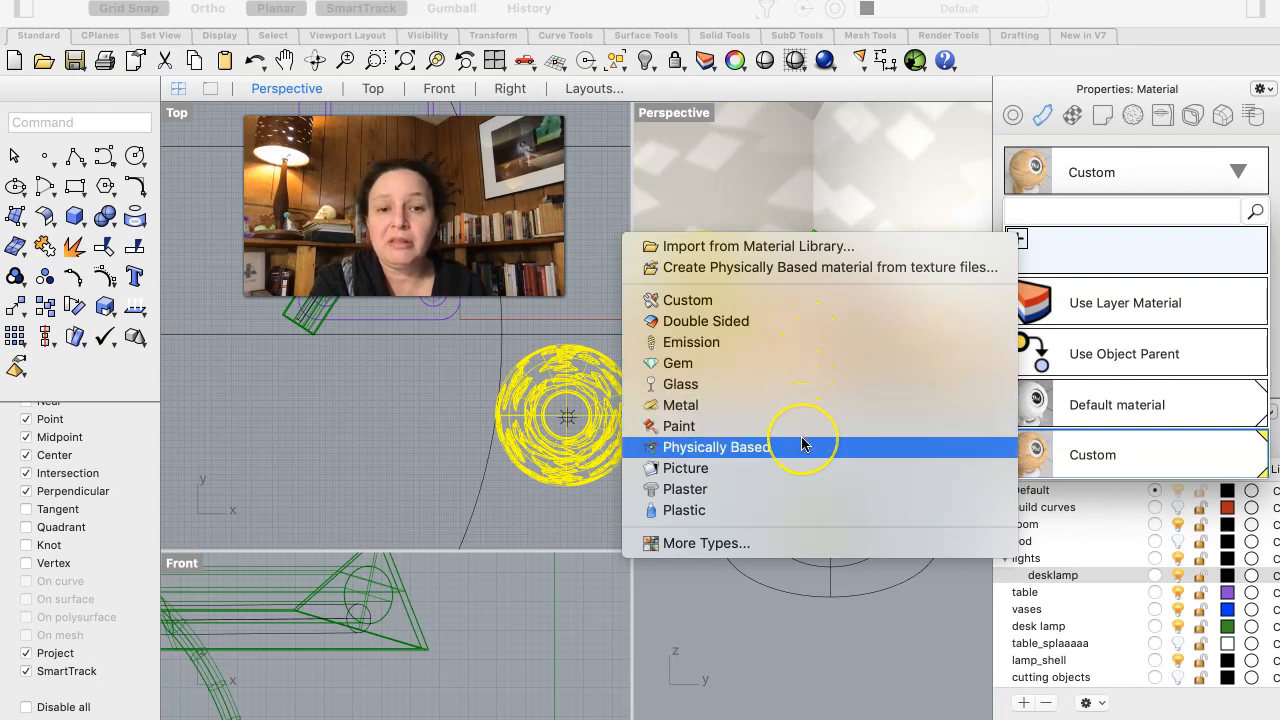
left_click(788, 384)
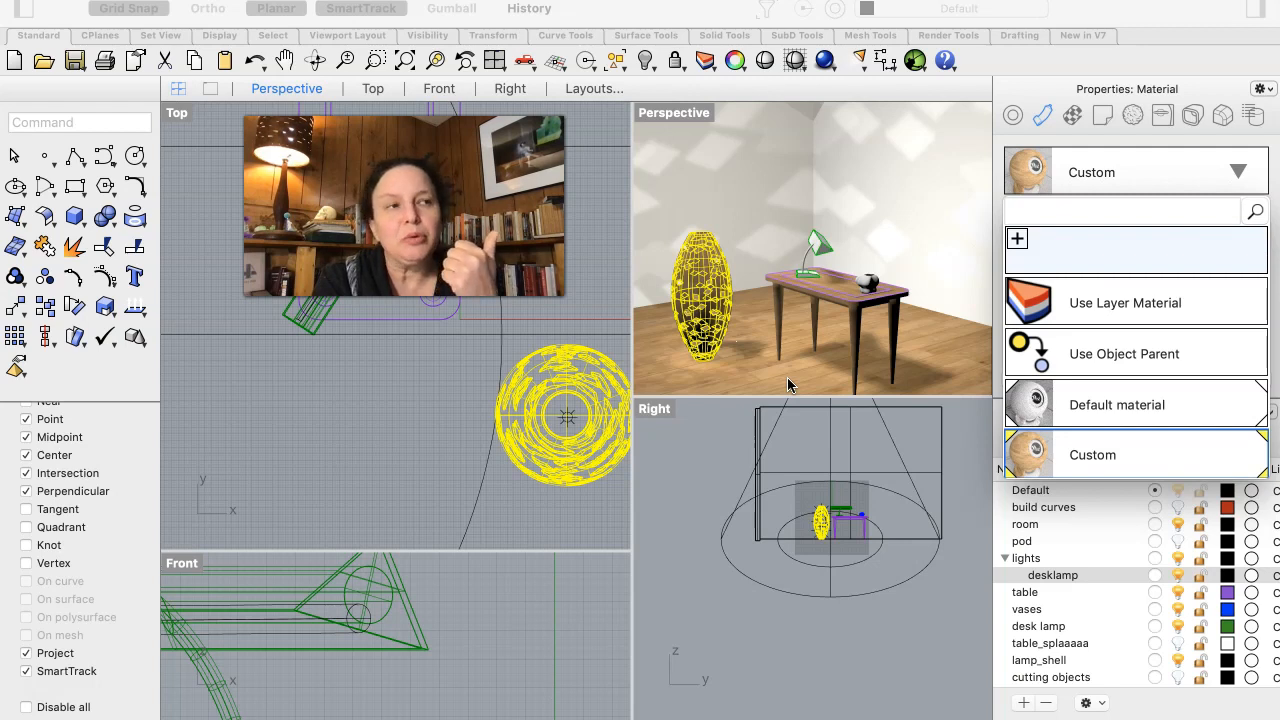
left_click(788, 379)
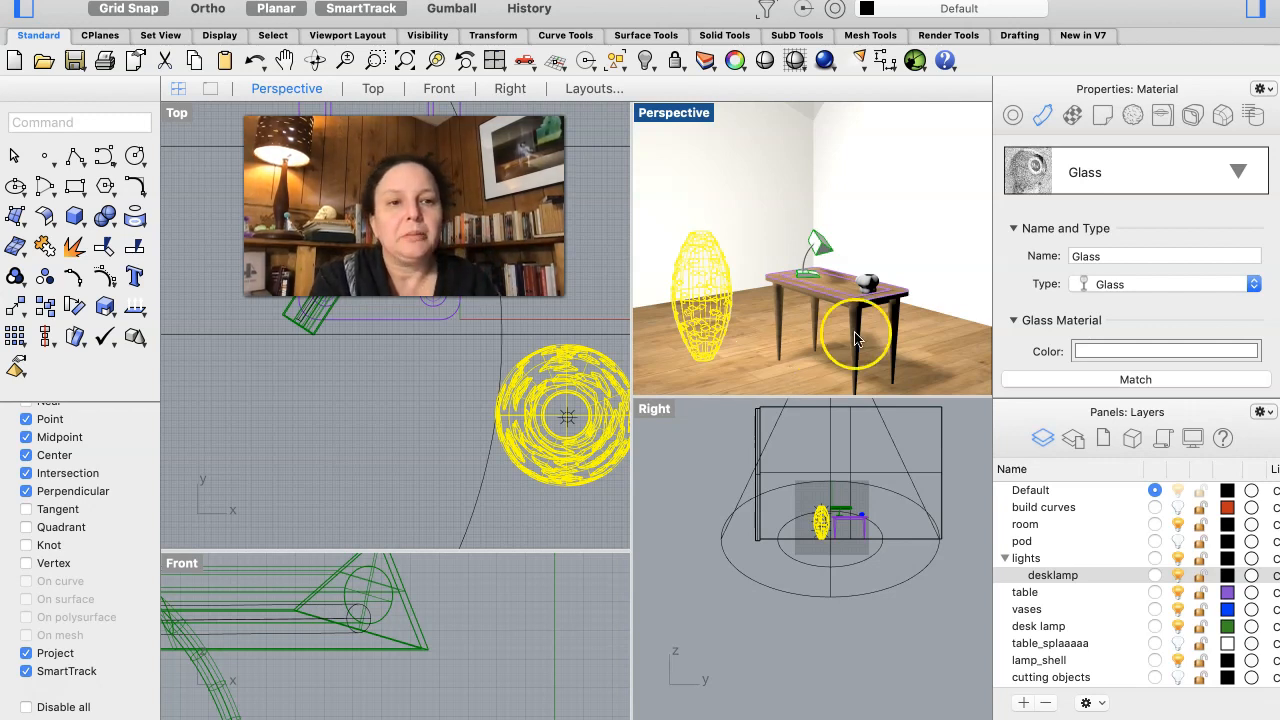
- Set the Glass material's color to a dark gray
left_click(1124, 351)
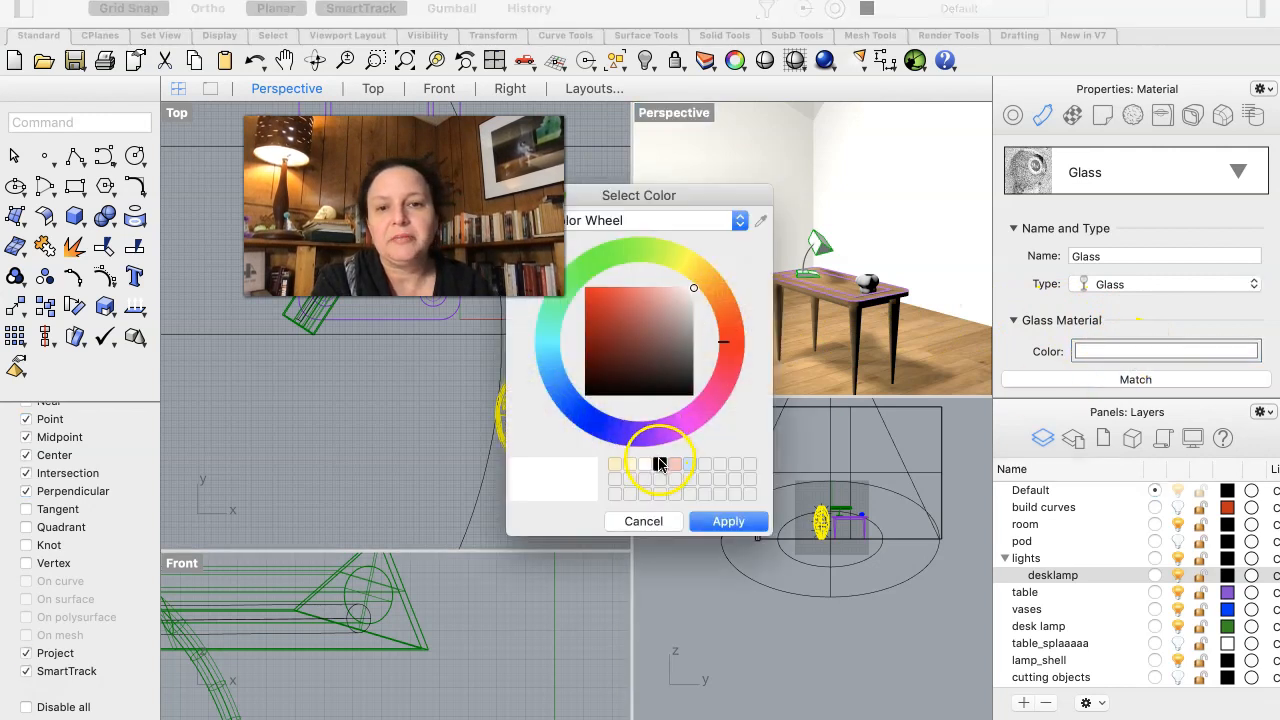
left_click(659, 462)
left_click_drag(693, 352, 693, 333)
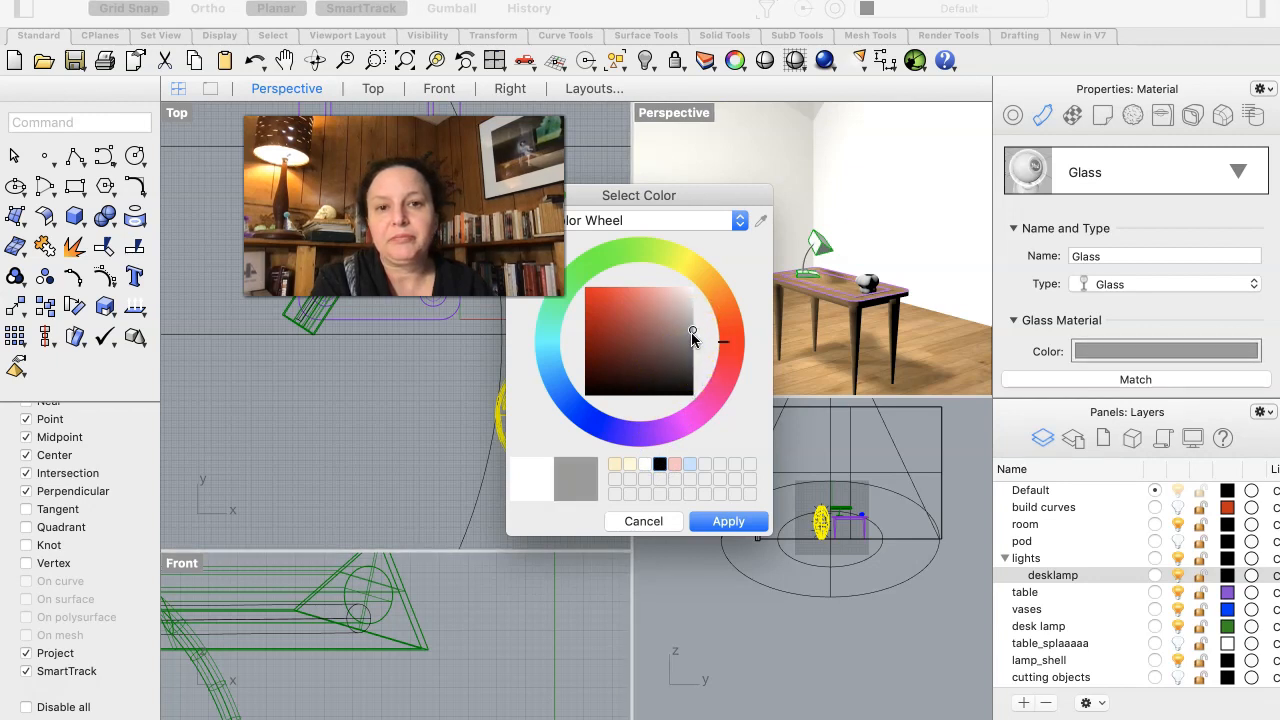
left_click_drag(693, 332, 693, 342)
left_click(738, 523)
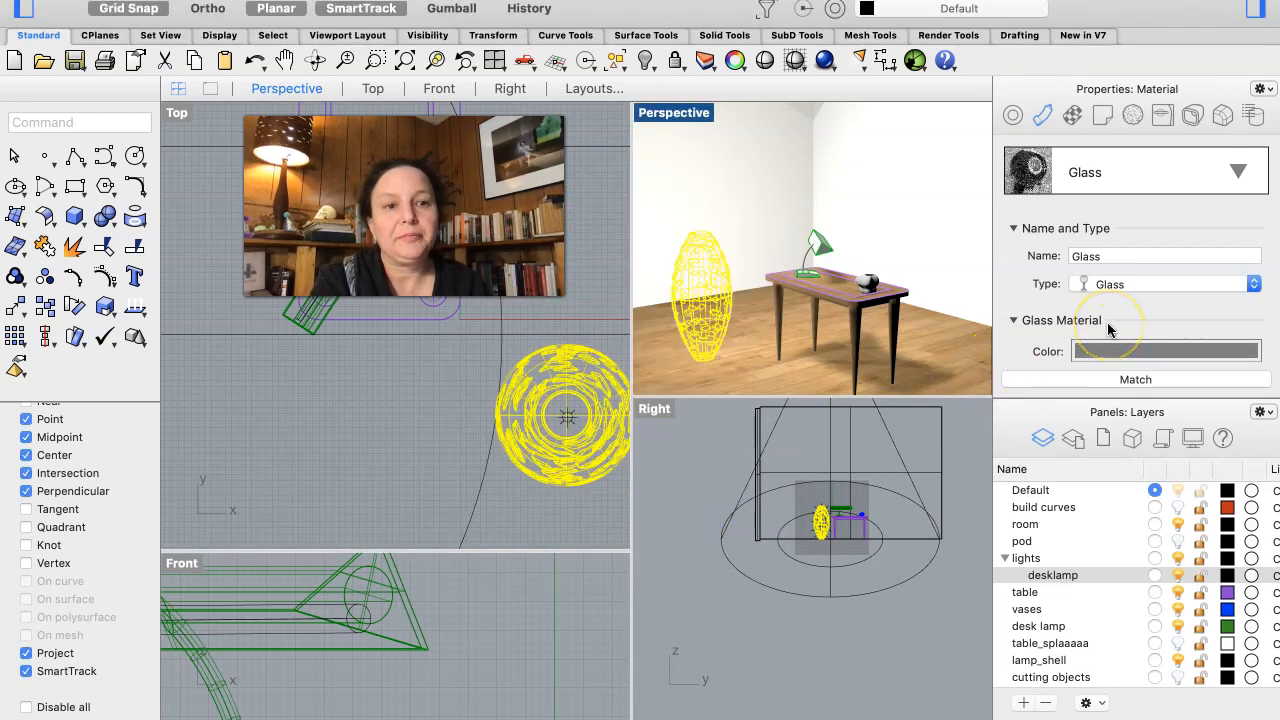
- Set the Glass material's clarity to 63% and inspect the lamp shell in the Perspective view
left_click(1122, 284)
left_click(1122, 284)
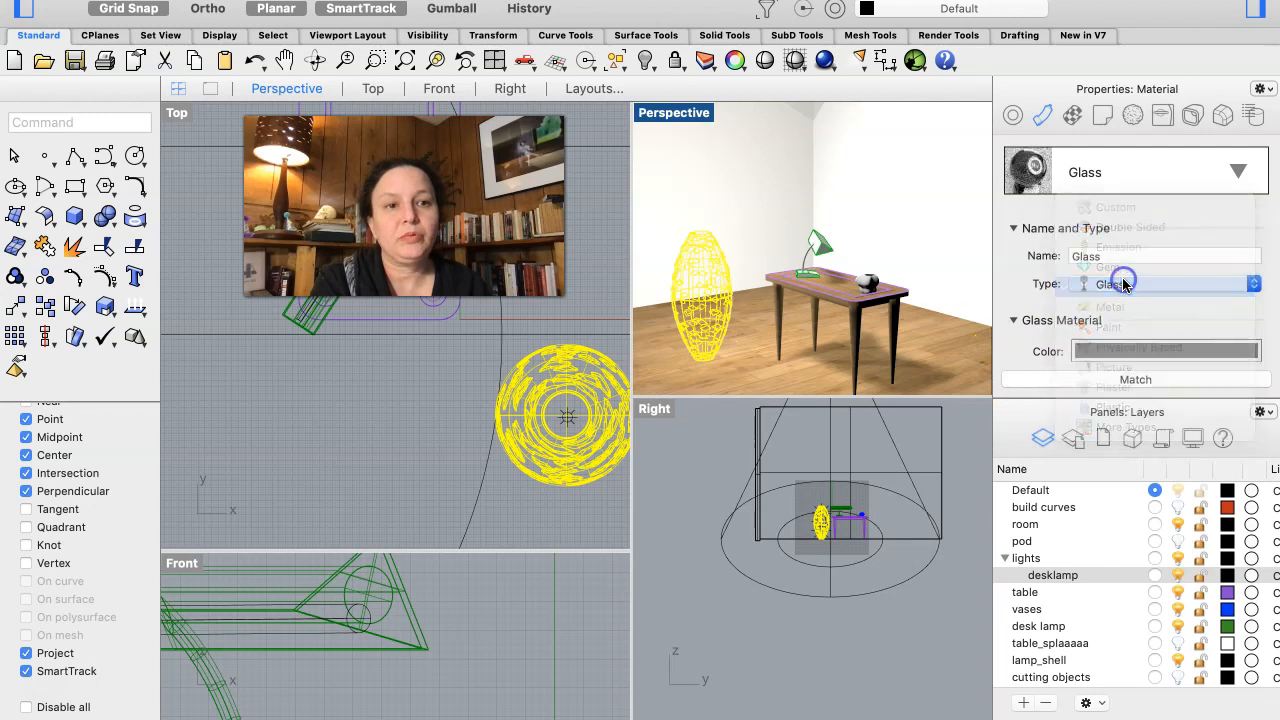
scroll(1122, 280, "down", 3)
left_click(1202, 300)
mouse_move(1202, 300)
left_mouse_down()
mouse_move(1248, 292)
mouse_move(1141, 288)
mouse_move(1182, 288)
left_mouse_up()
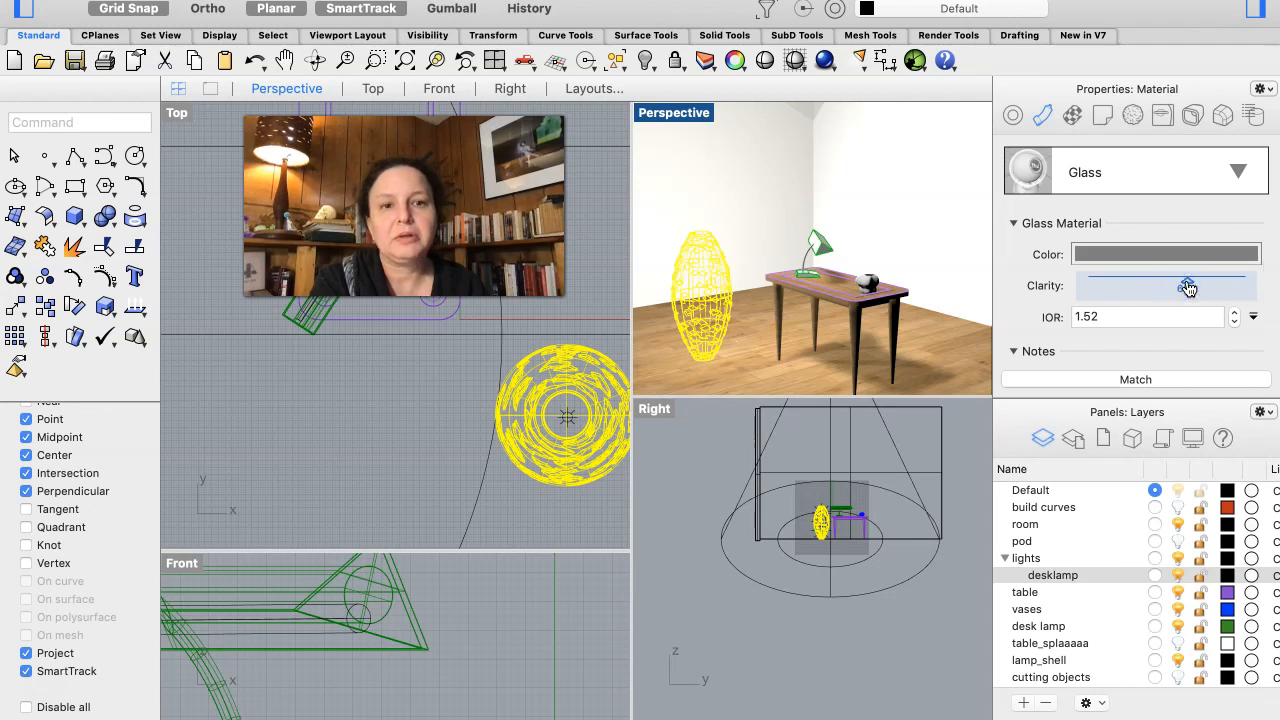
left_click_drag(1188, 288, 1187, 288)
scroll(1109, 335, "down", 2)
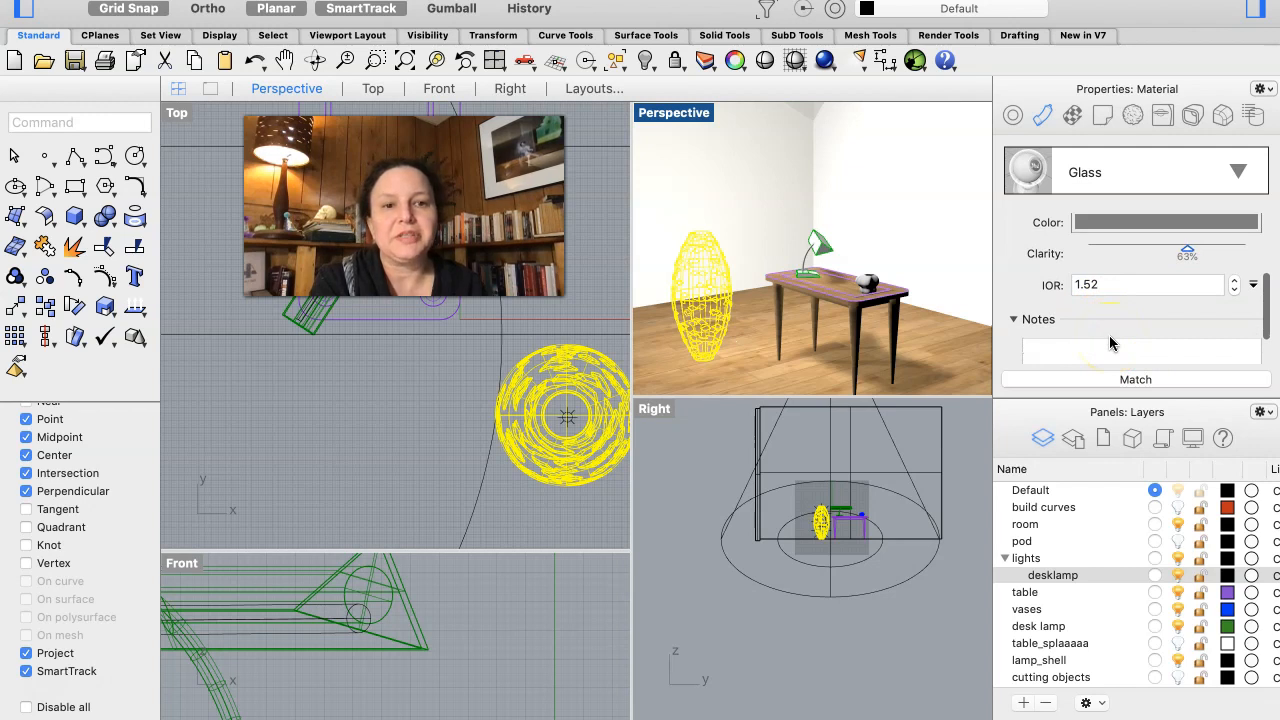
left_click(1100, 286)
scroll(1095, 290, "up", 5)
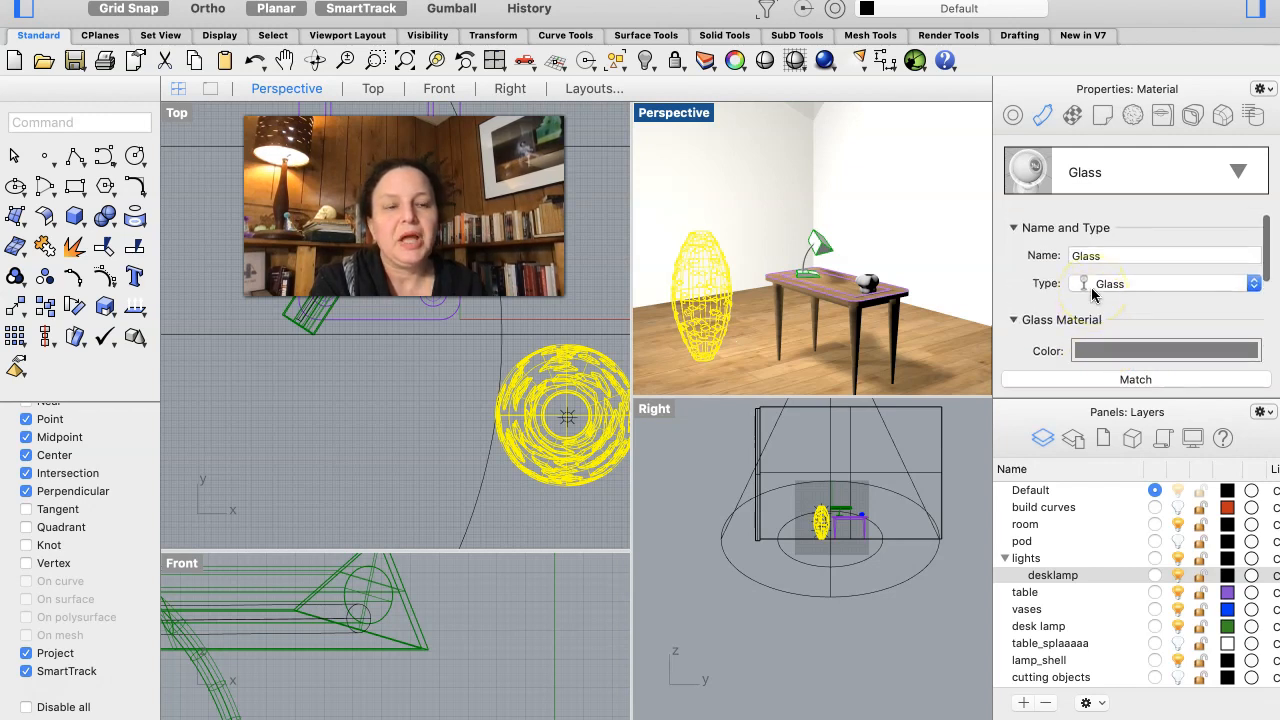
scroll(1092, 292, "down", 4)
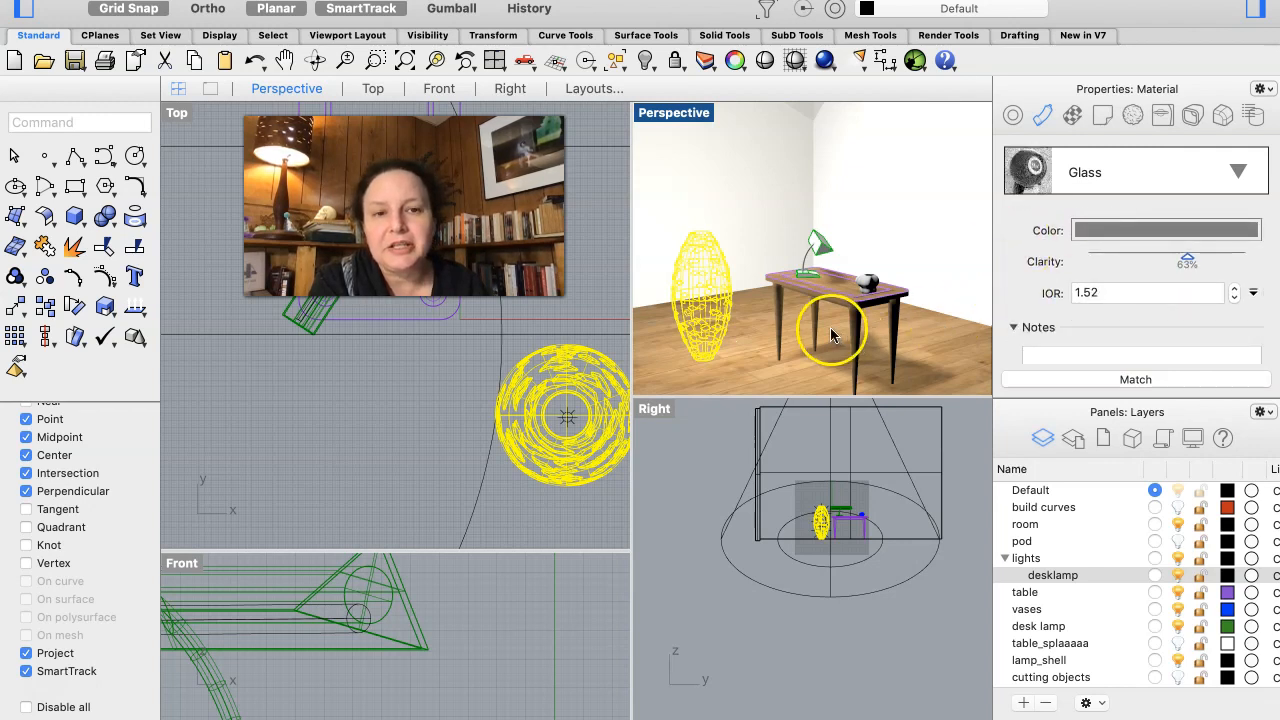
scroll(676, 337, "up", 3)
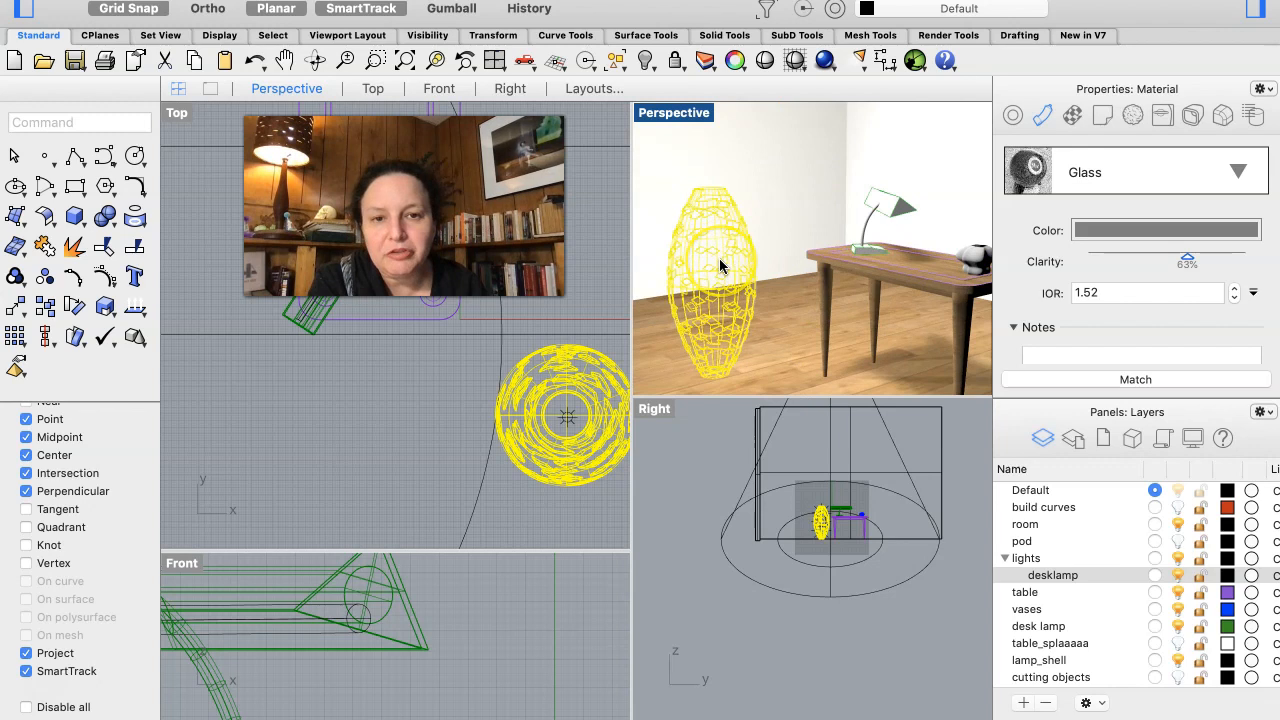
right_click_drag(720, 261, 731, 265)
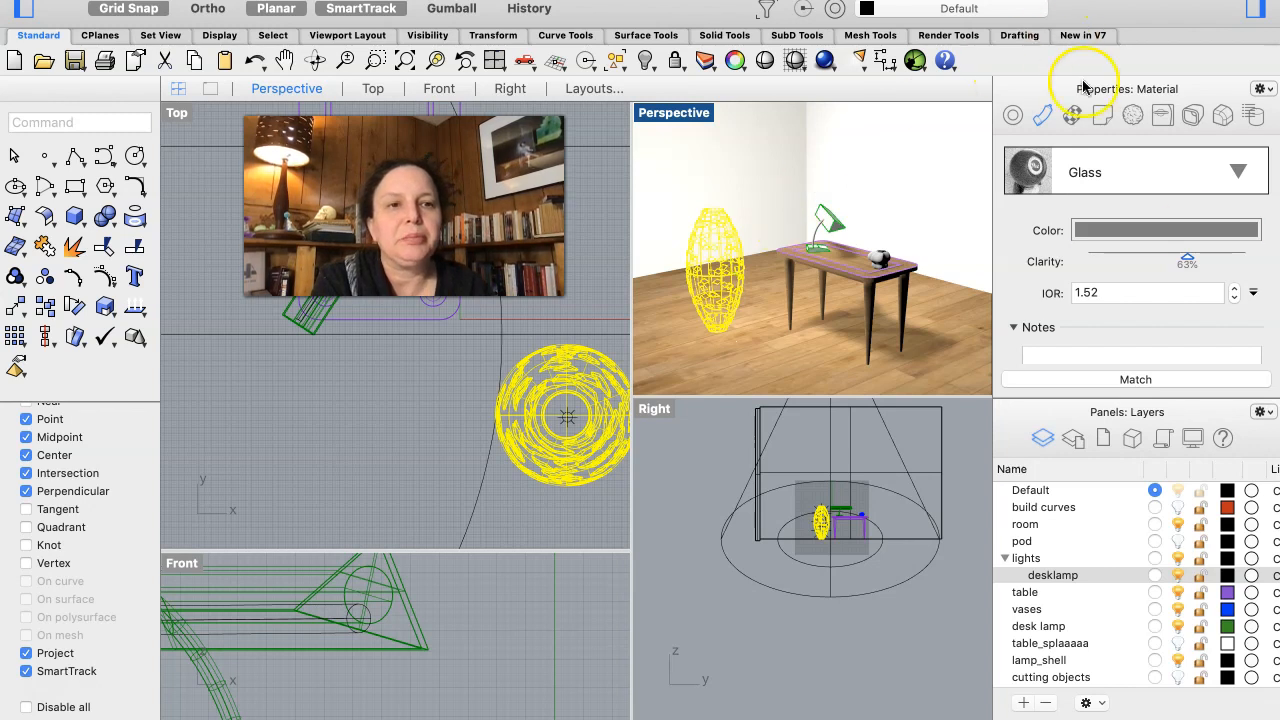
- Assign a new Gem material to the lamp shell and set its gem type to Amethyst
left_click(1236, 172)
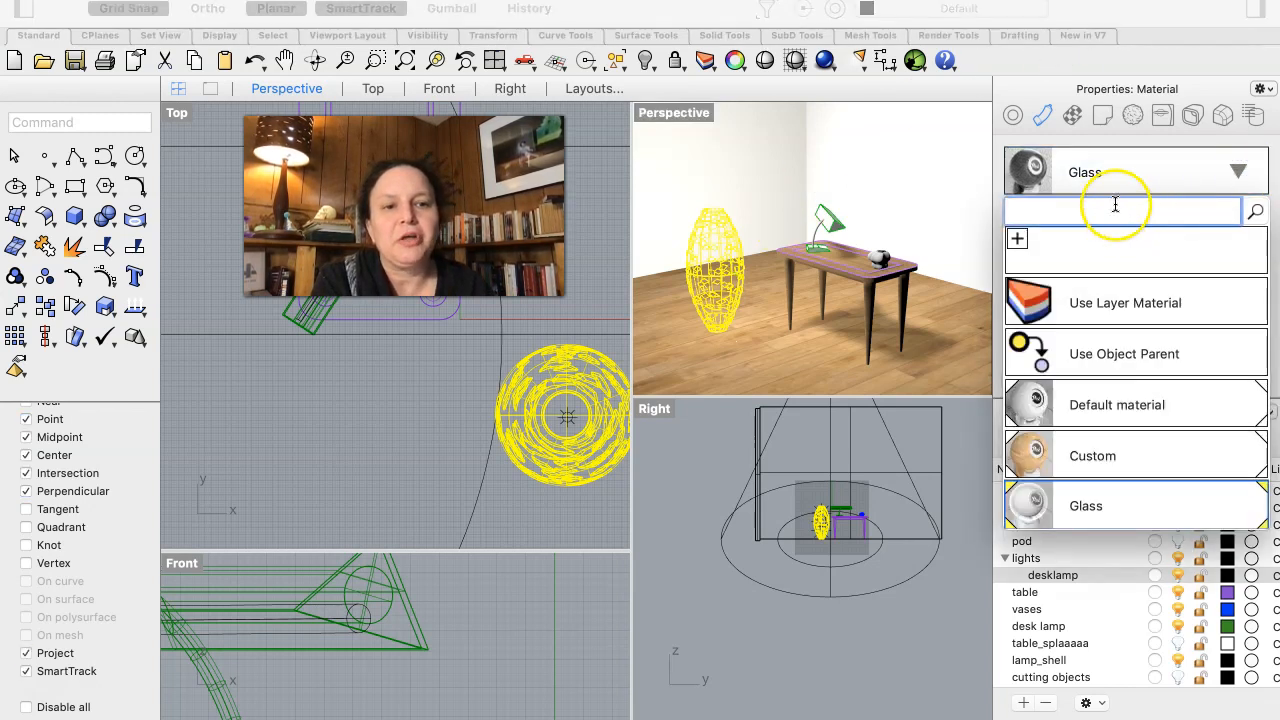
left_click(1016, 236)
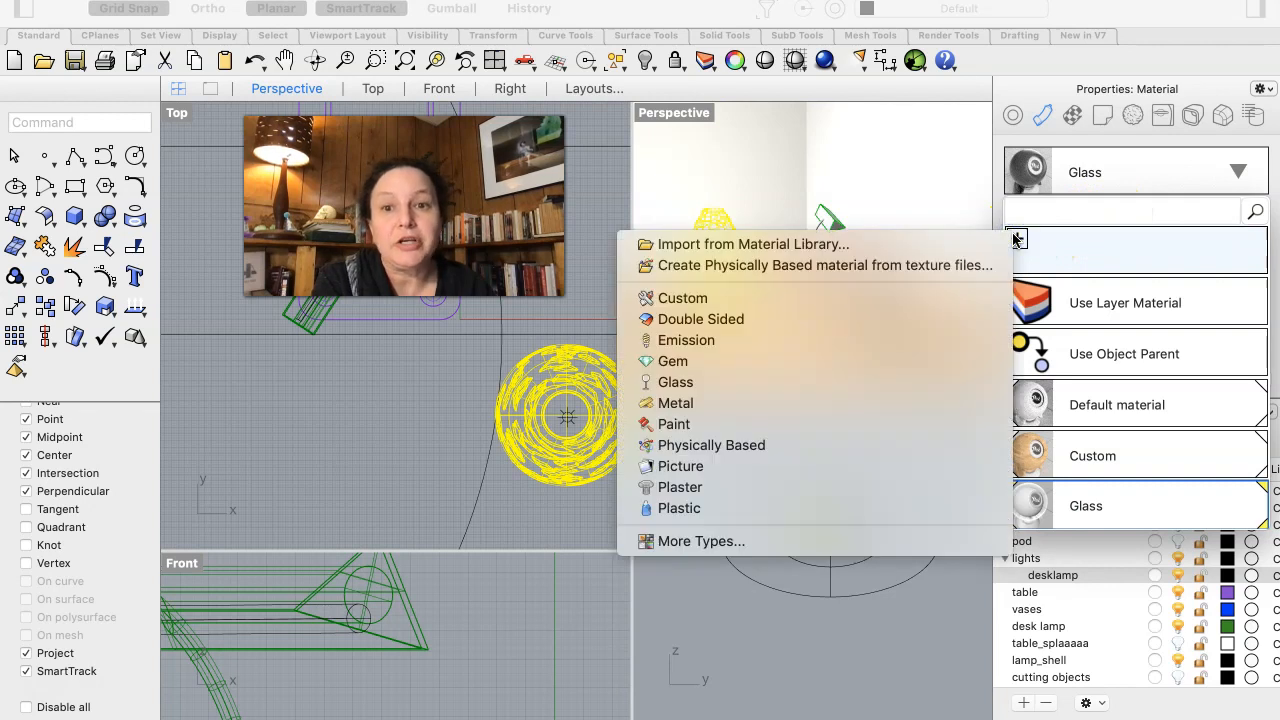
left_click(778, 362)
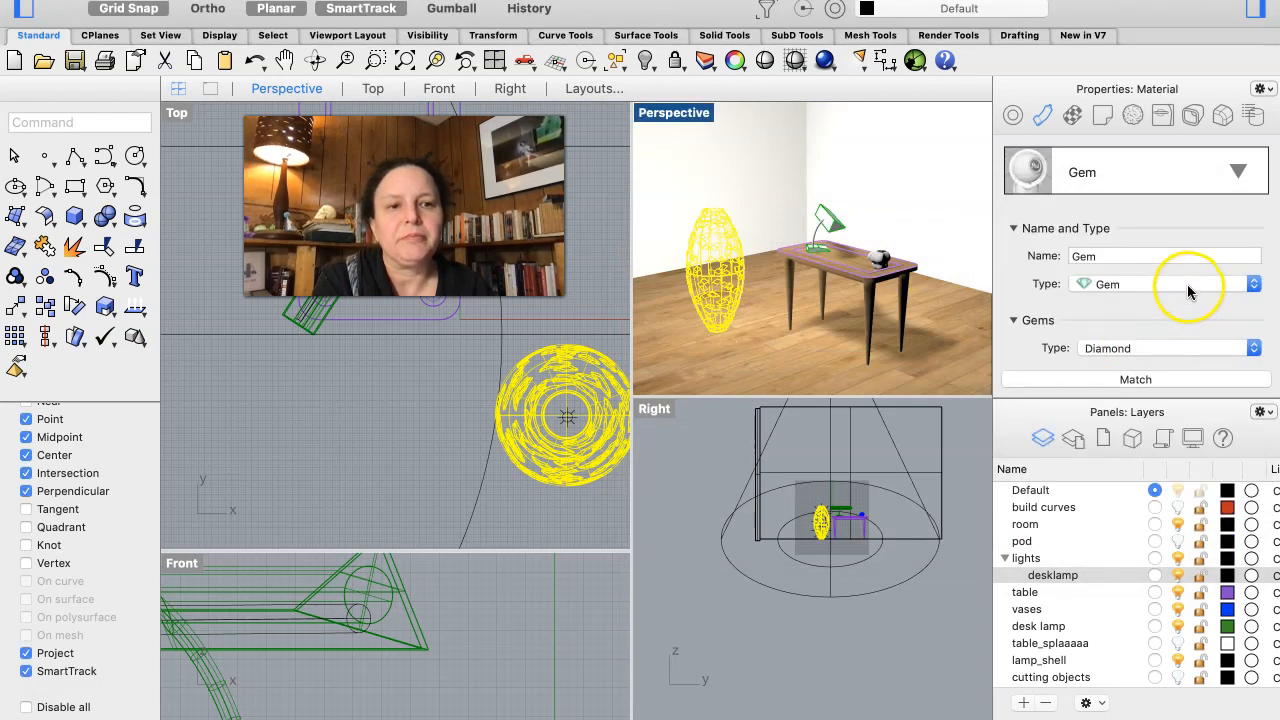
left_click(1247, 347)
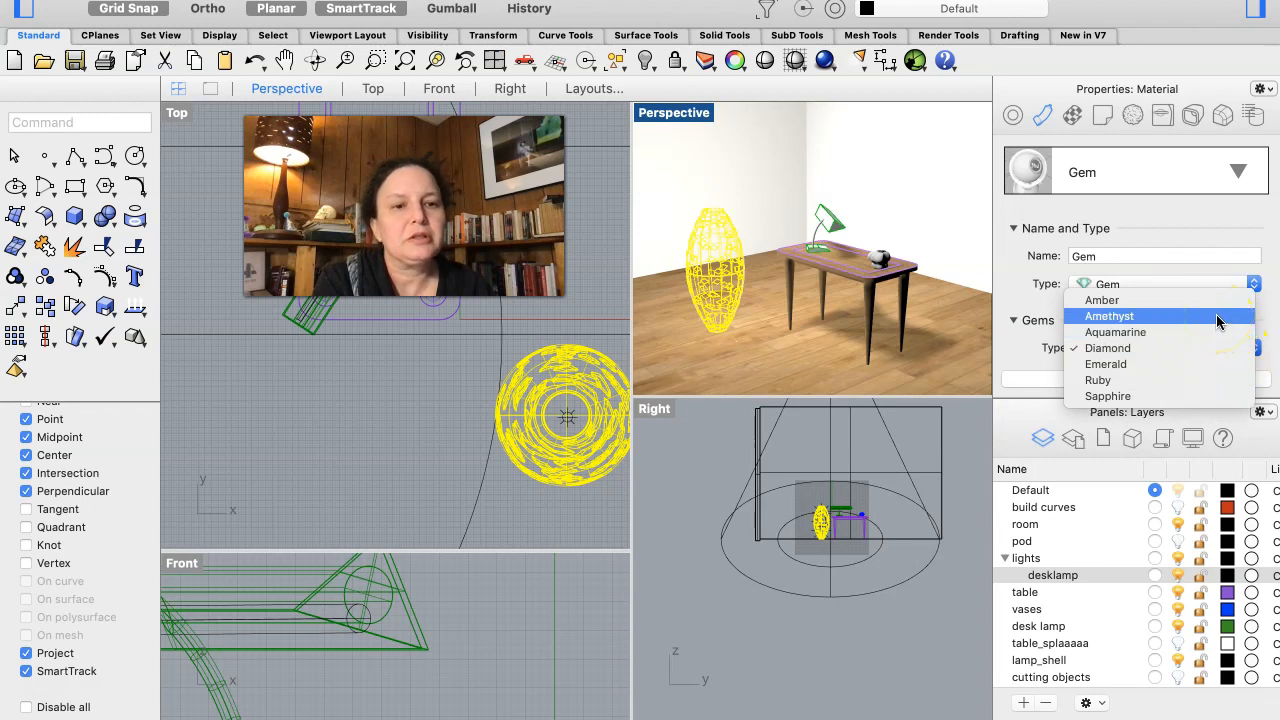
left_click(1218, 317)
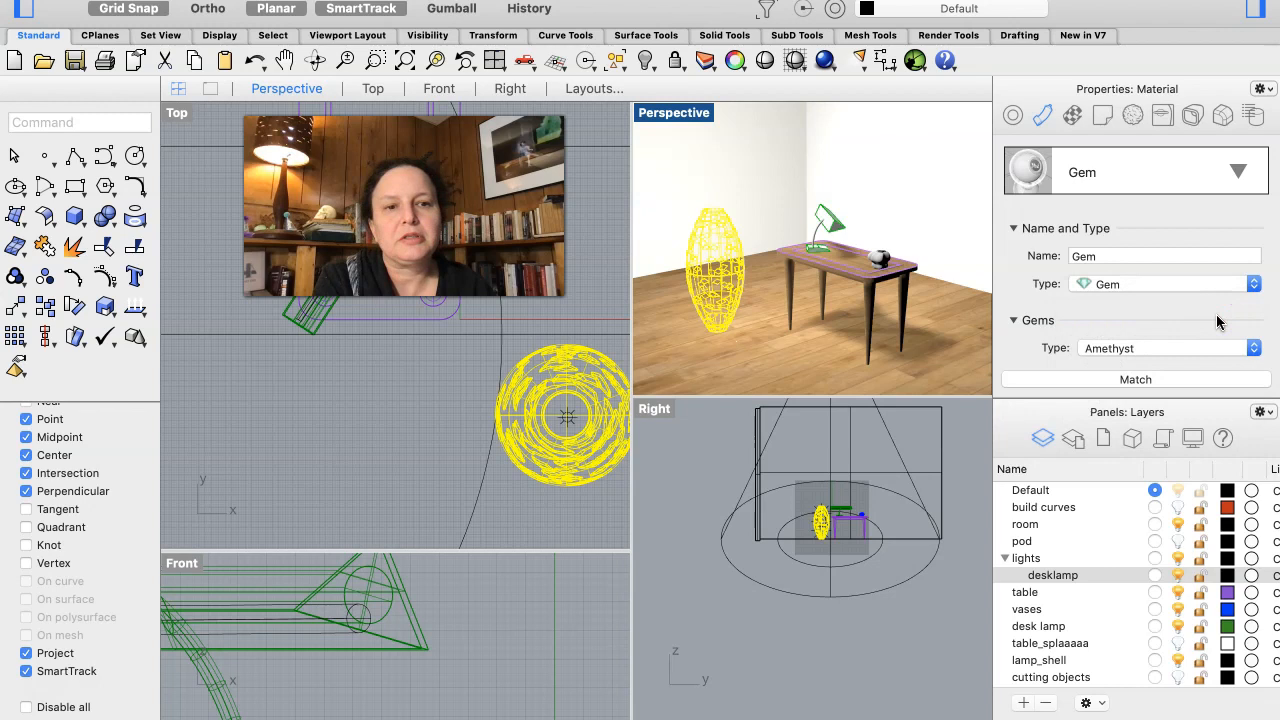
- Inspect the lamp shell up close without its selection highlight, and set the Gem material's gem type to Emerald
scroll(1218, 321, "down", 3)
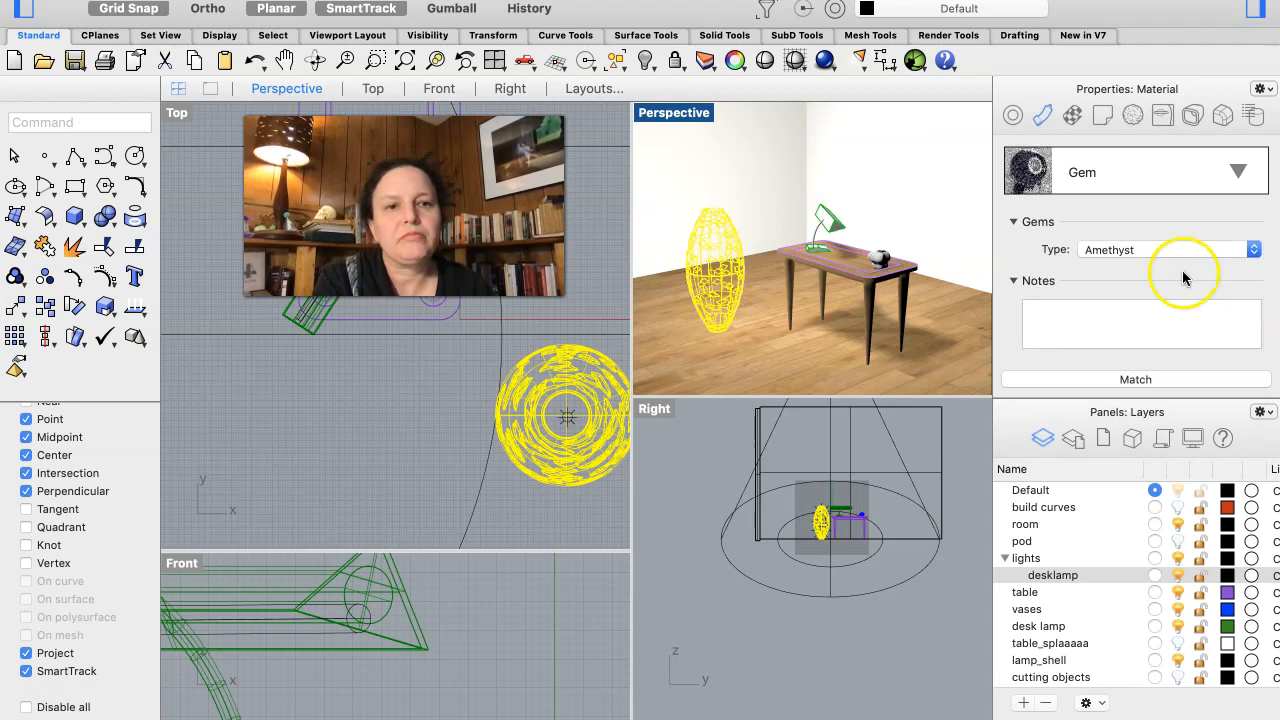
scroll(1176, 243, "up", 3)
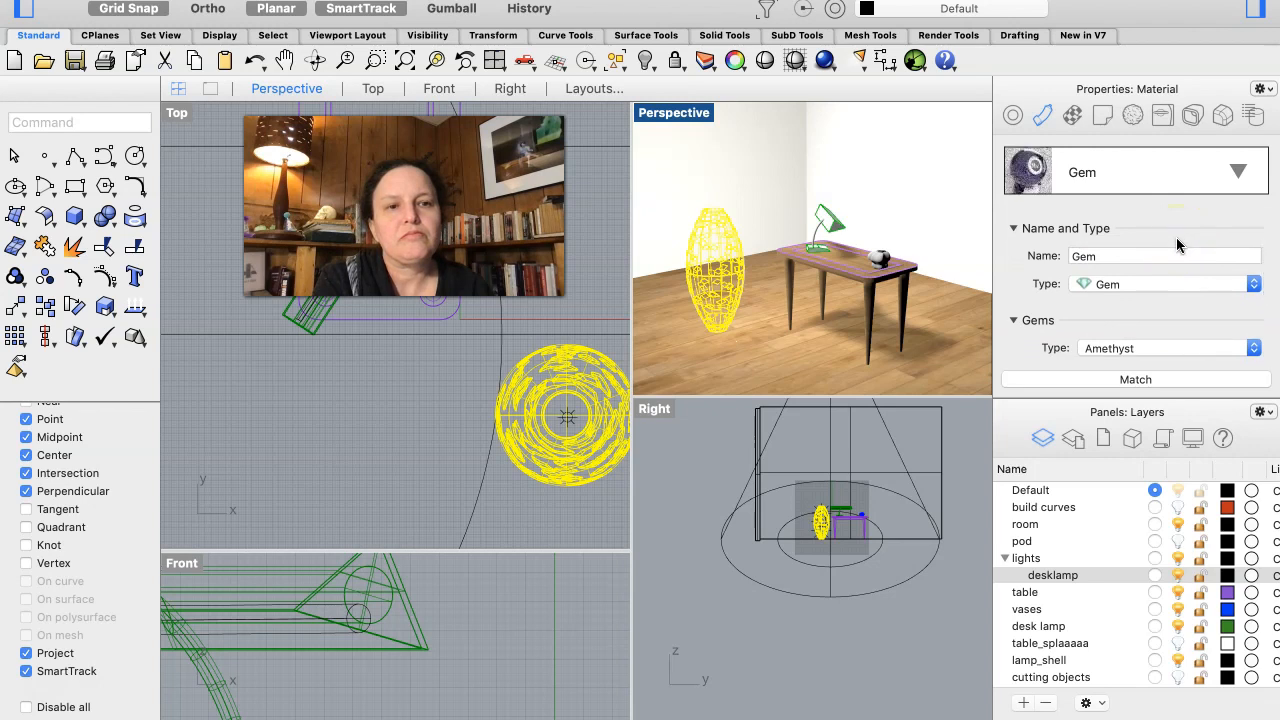
scroll(1176, 237, "down", 2)
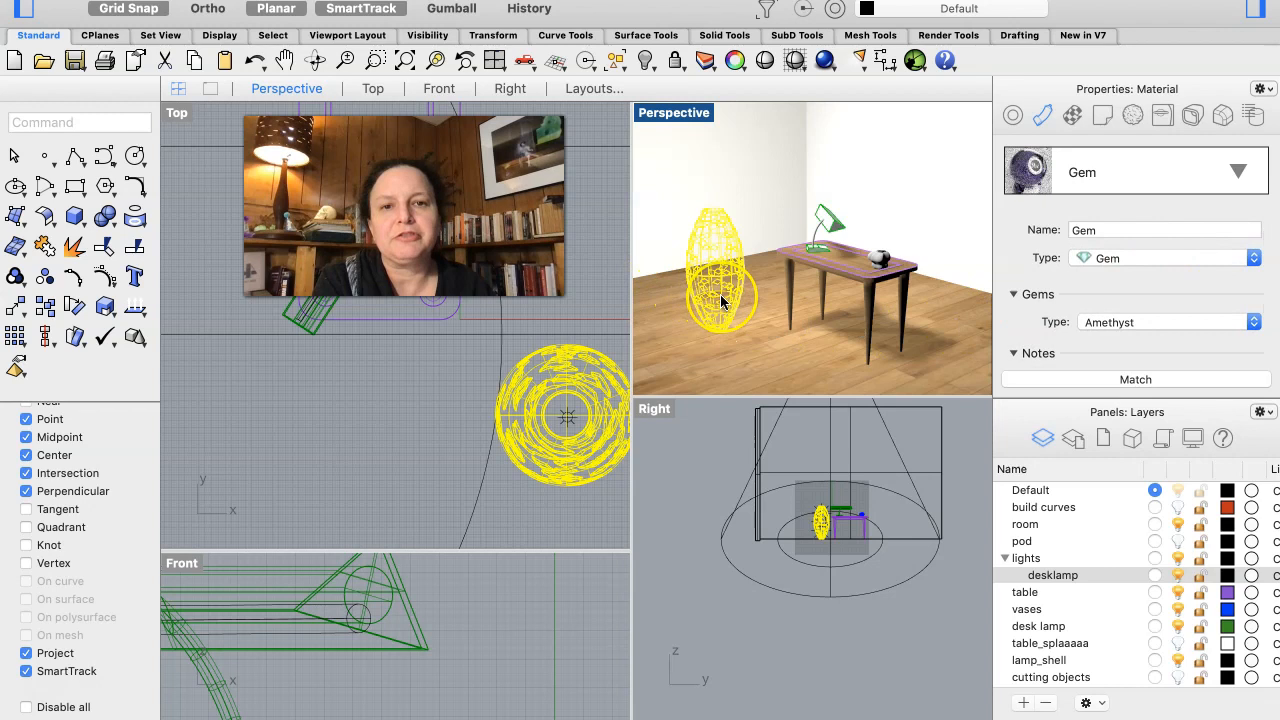
scroll(722, 300, "up", 5)
right_click_drag(721, 295, 730, 302)
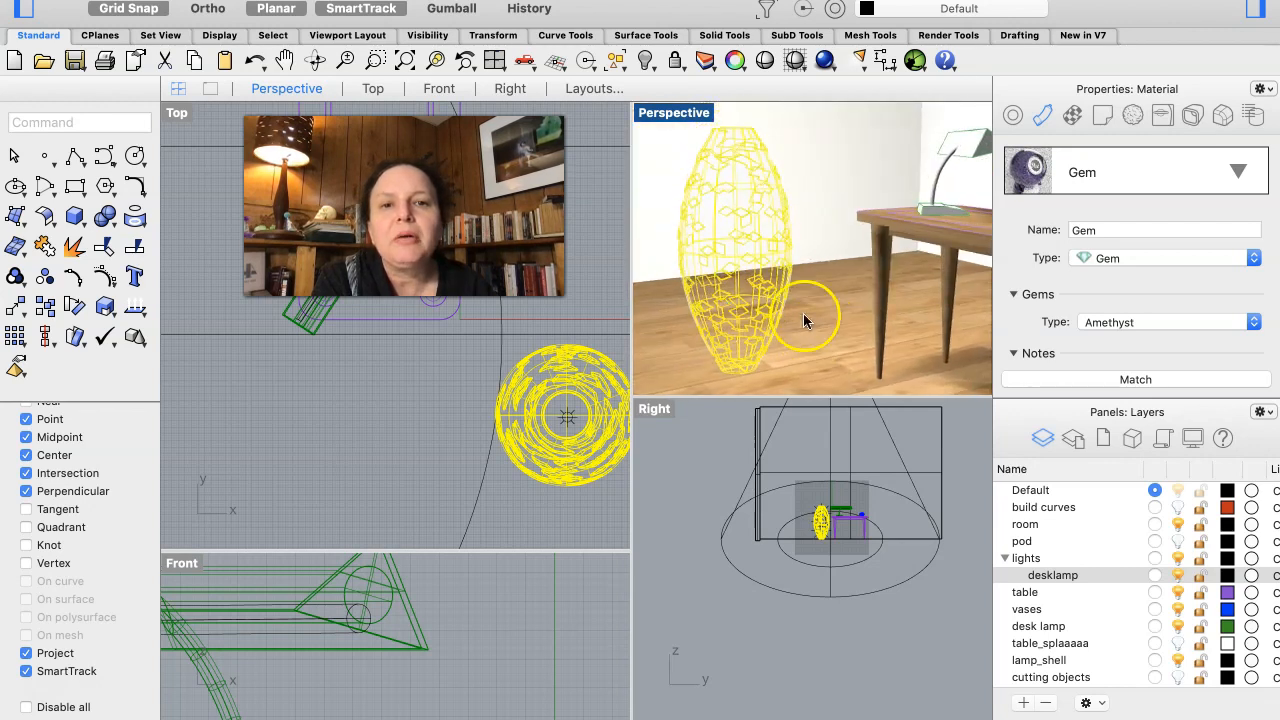
left_click(690, 482)
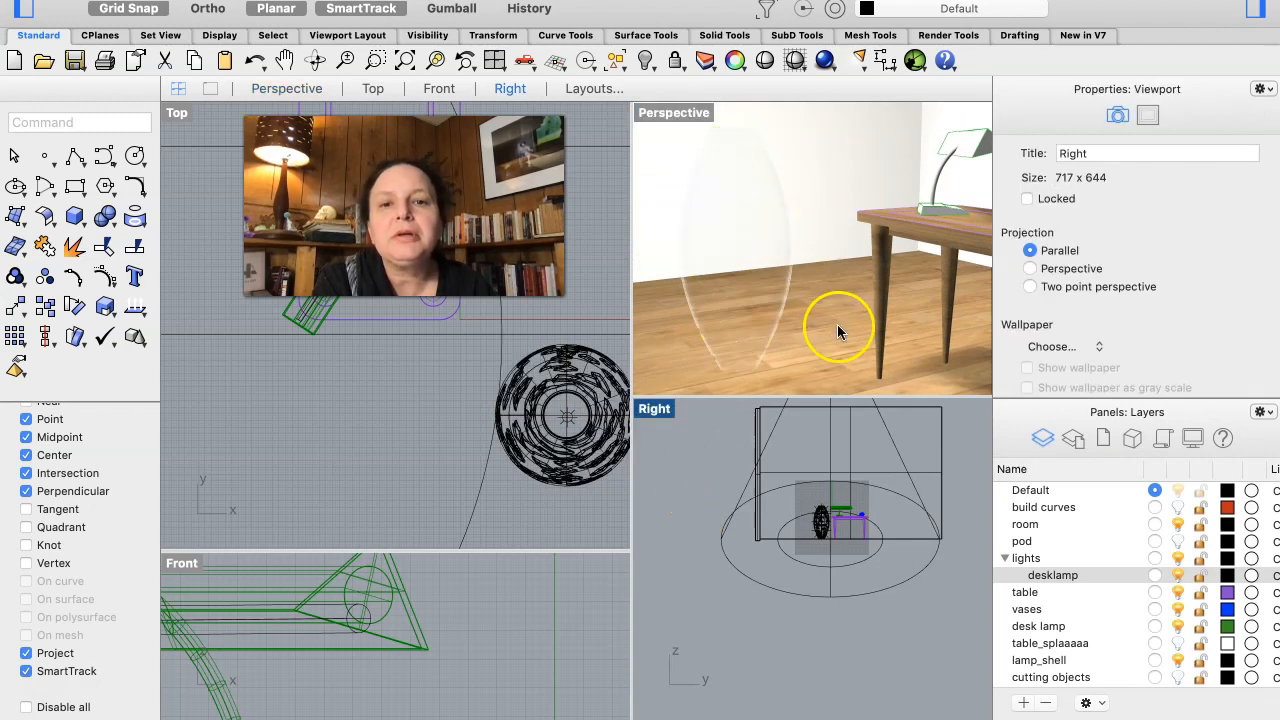
left_click(762, 333)
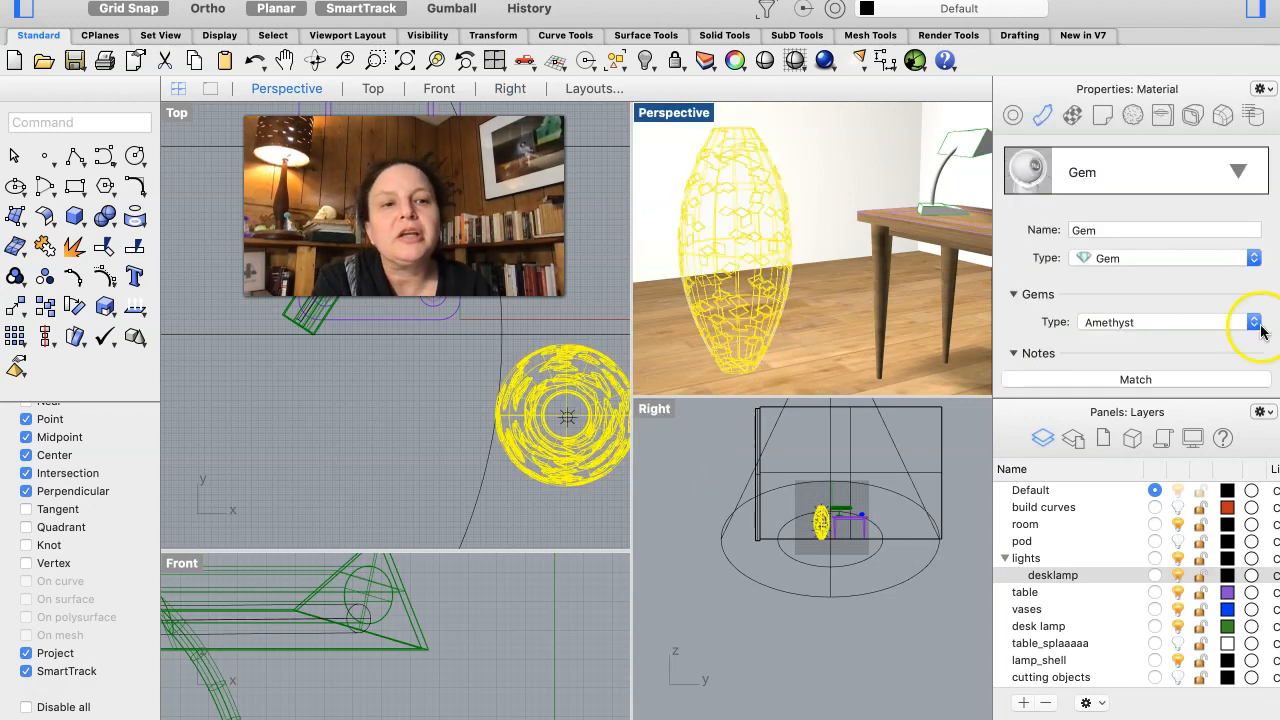
left_click(1253, 322)
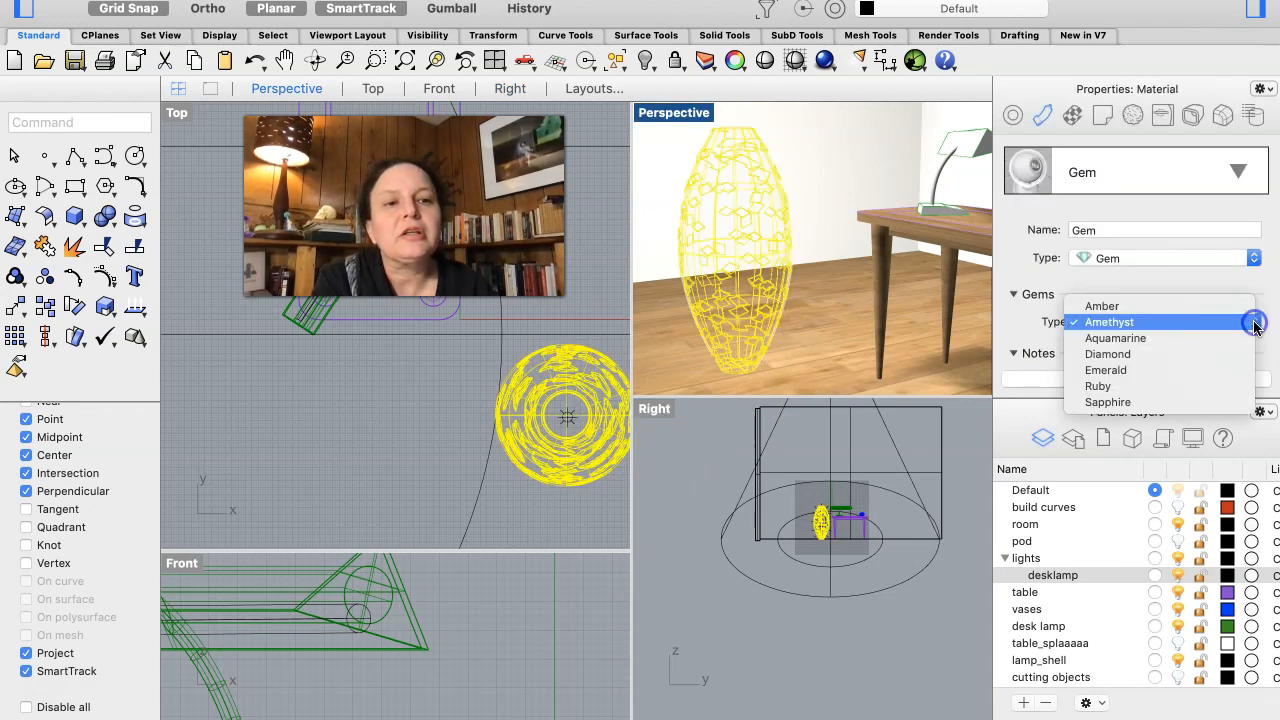
left_click(1216, 372)
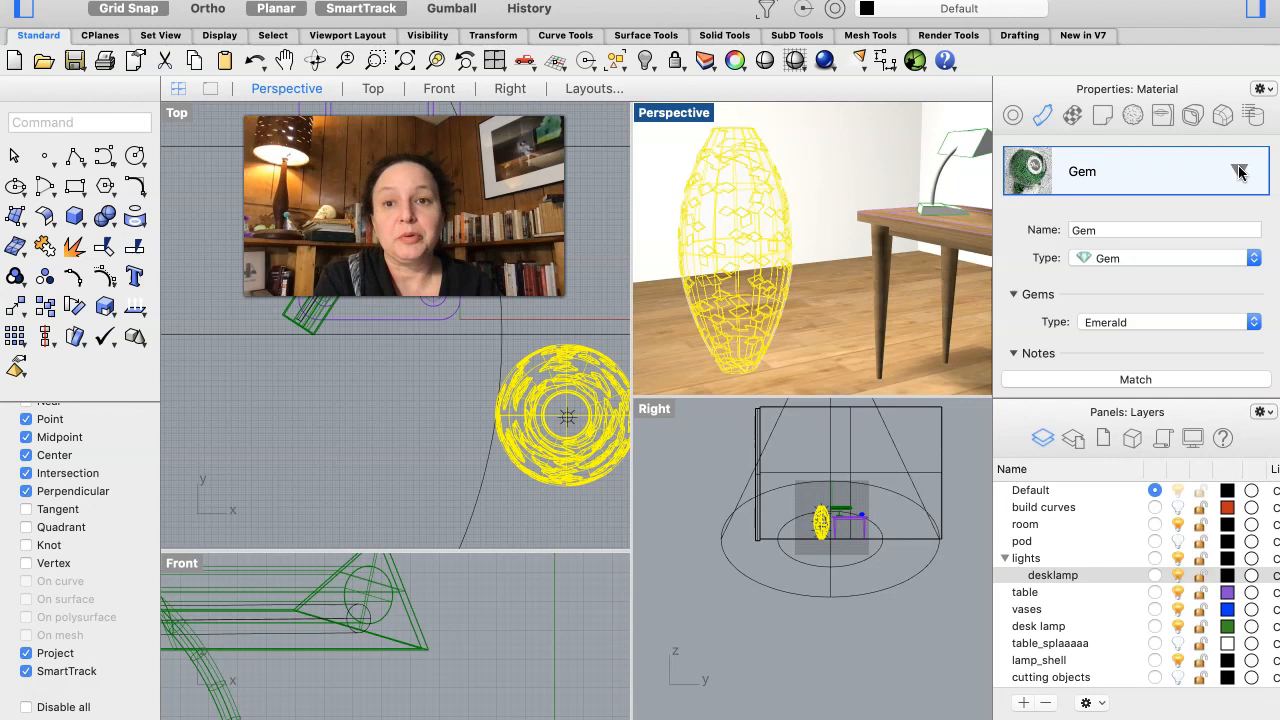
- Assign a new Metal material to the lamp shell and look through its color, polish and bump texture settings
left_click(1239, 172)
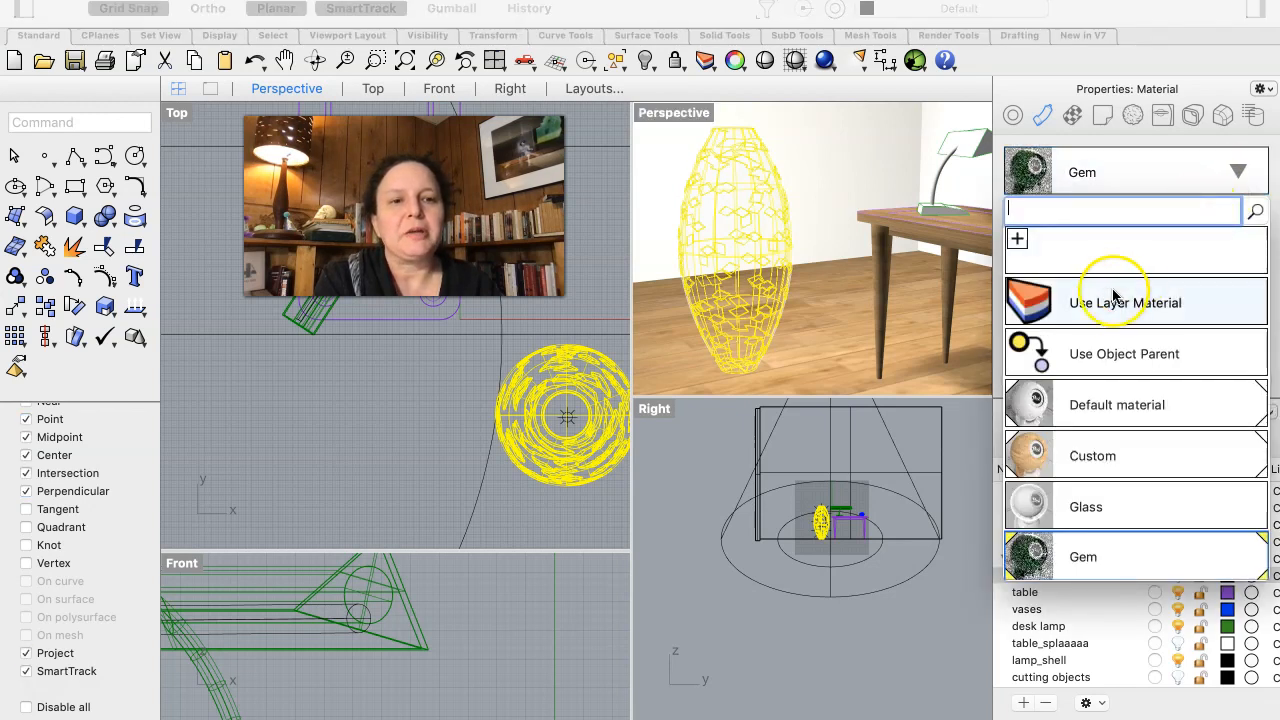
left_click(1018, 242)
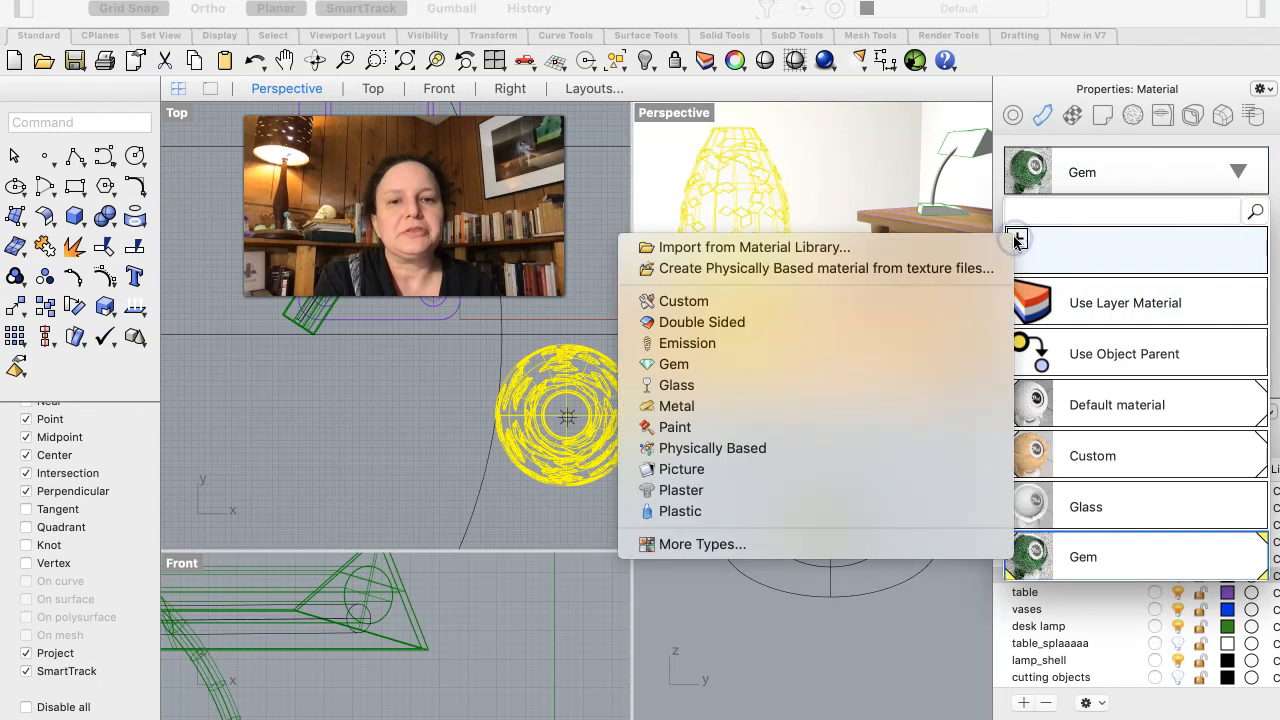
left_click(721, 406)
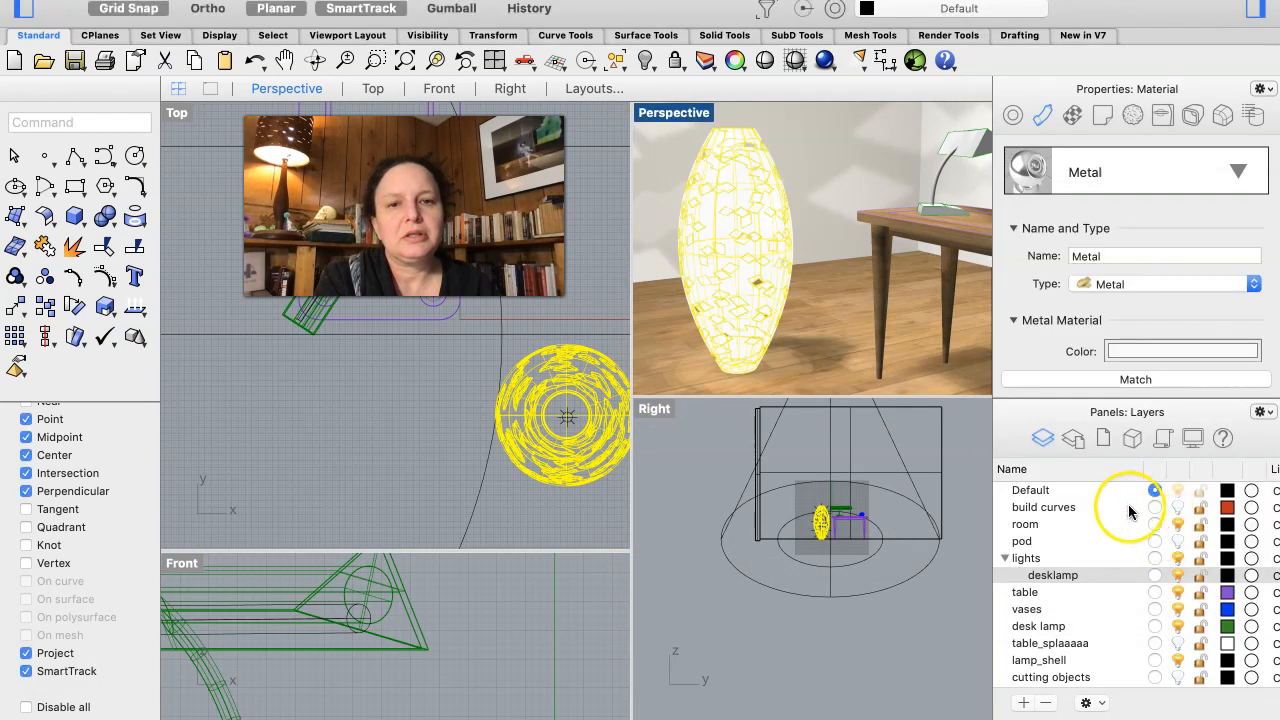
scroll(1178, 340, "down", 2)
scroll(1178, 340, "down", 3)
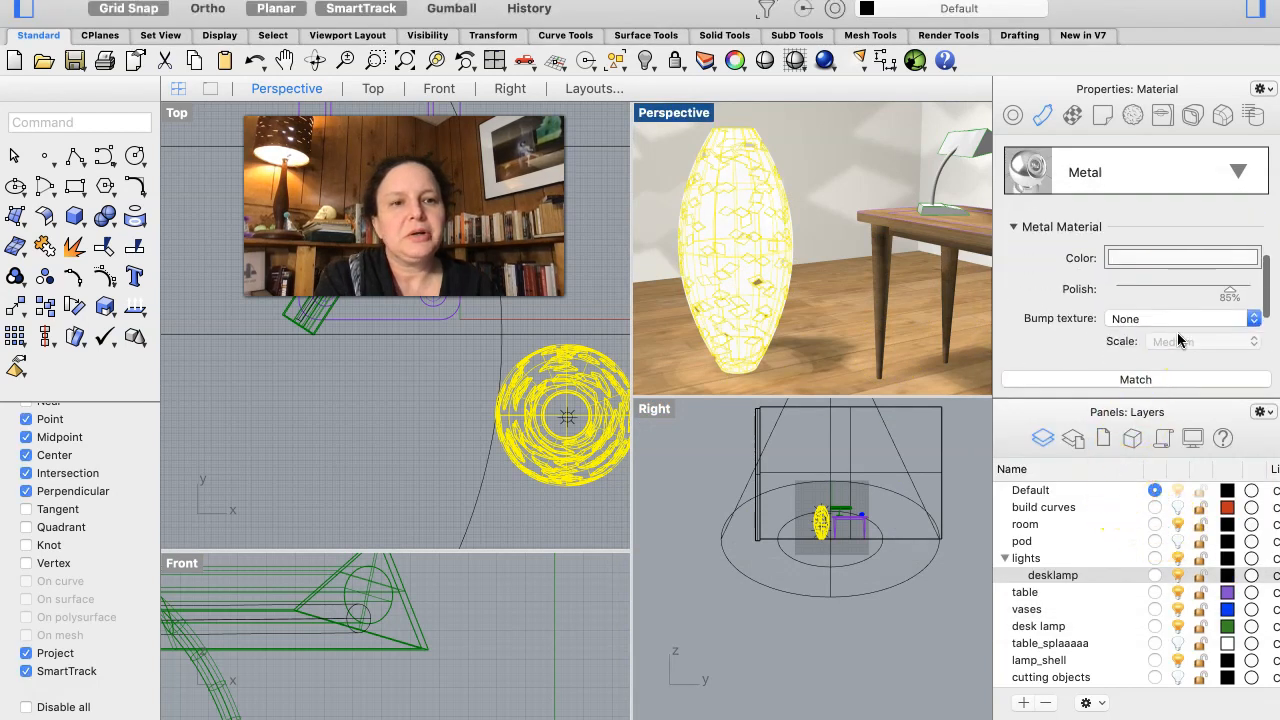
scroll(1193, 254, "up", 3)
left_click(1218, 235)
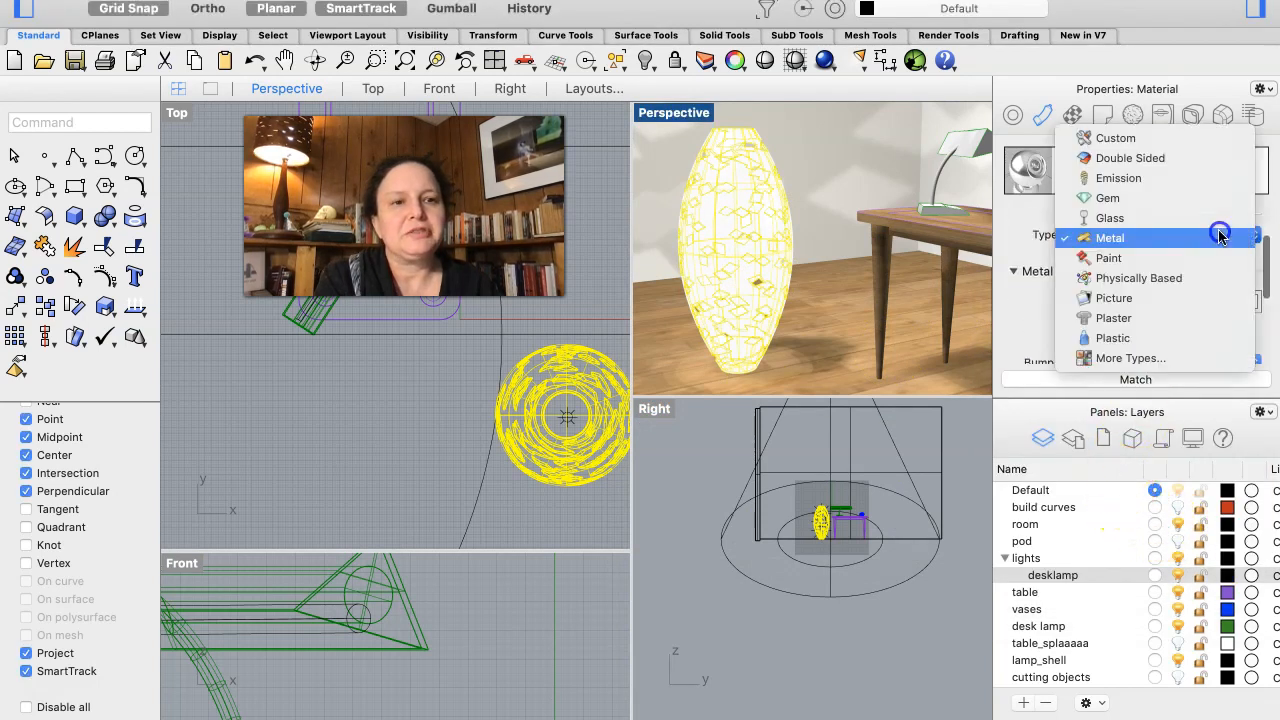
left_click(1218, 237)
scroll(1218, 235, "down", 4)
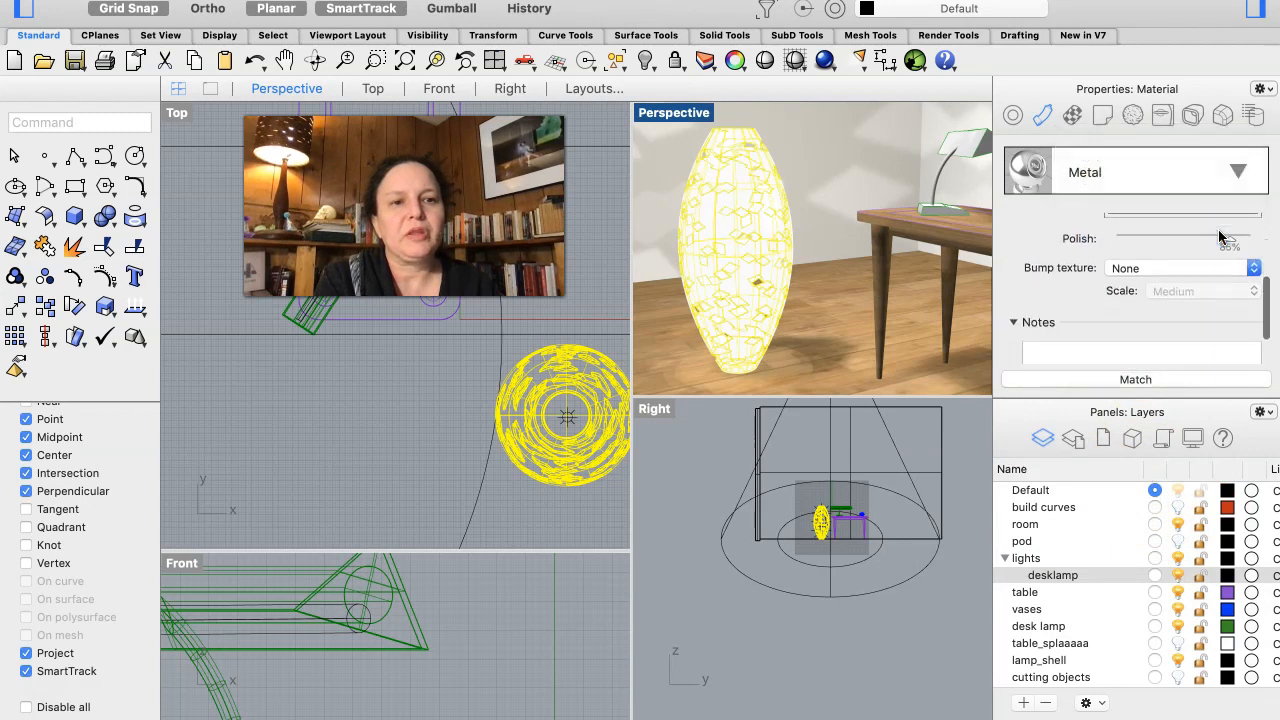
scroll(1218, 235, "up", 3)
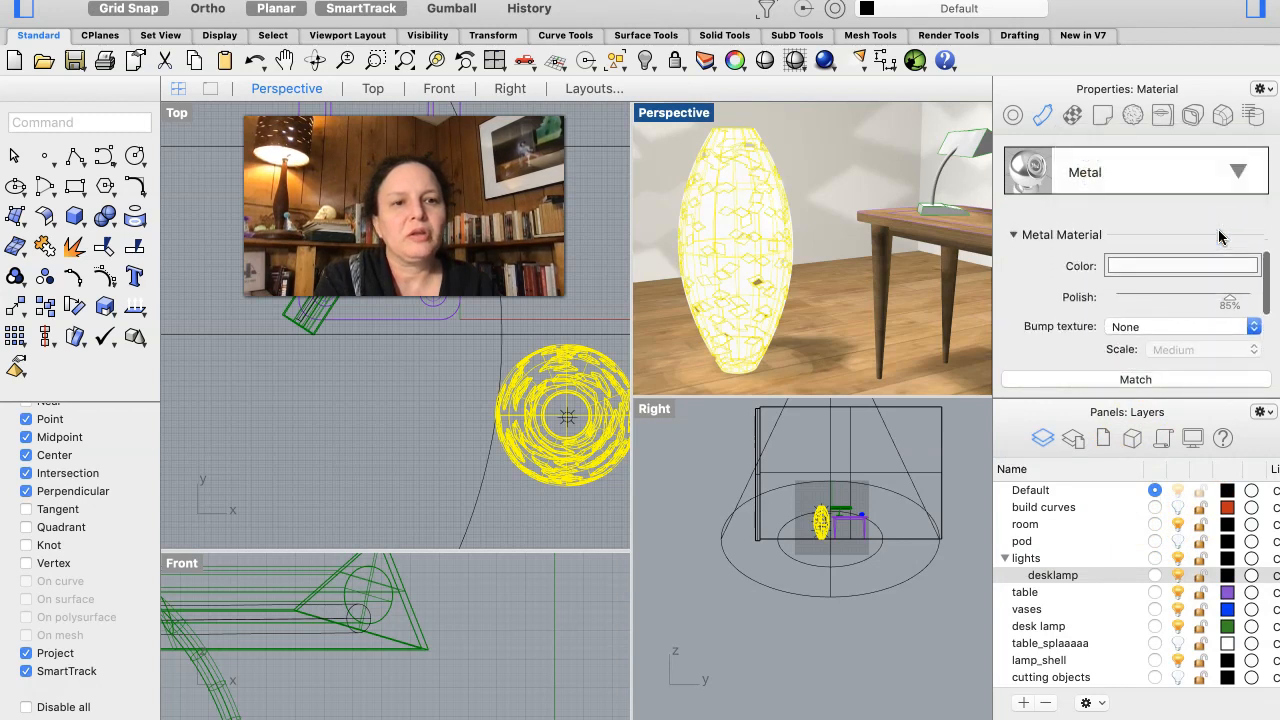
scroll(1218, 235, "up", 2)
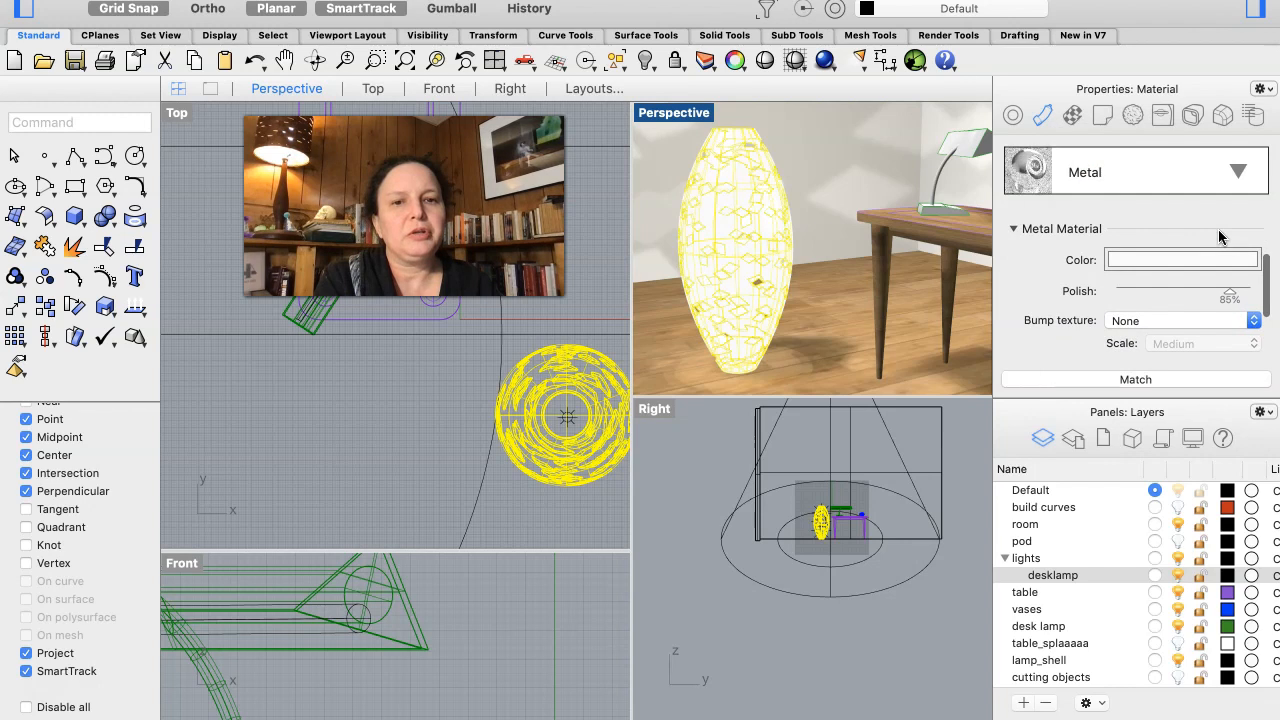
left_click(1163, 258)
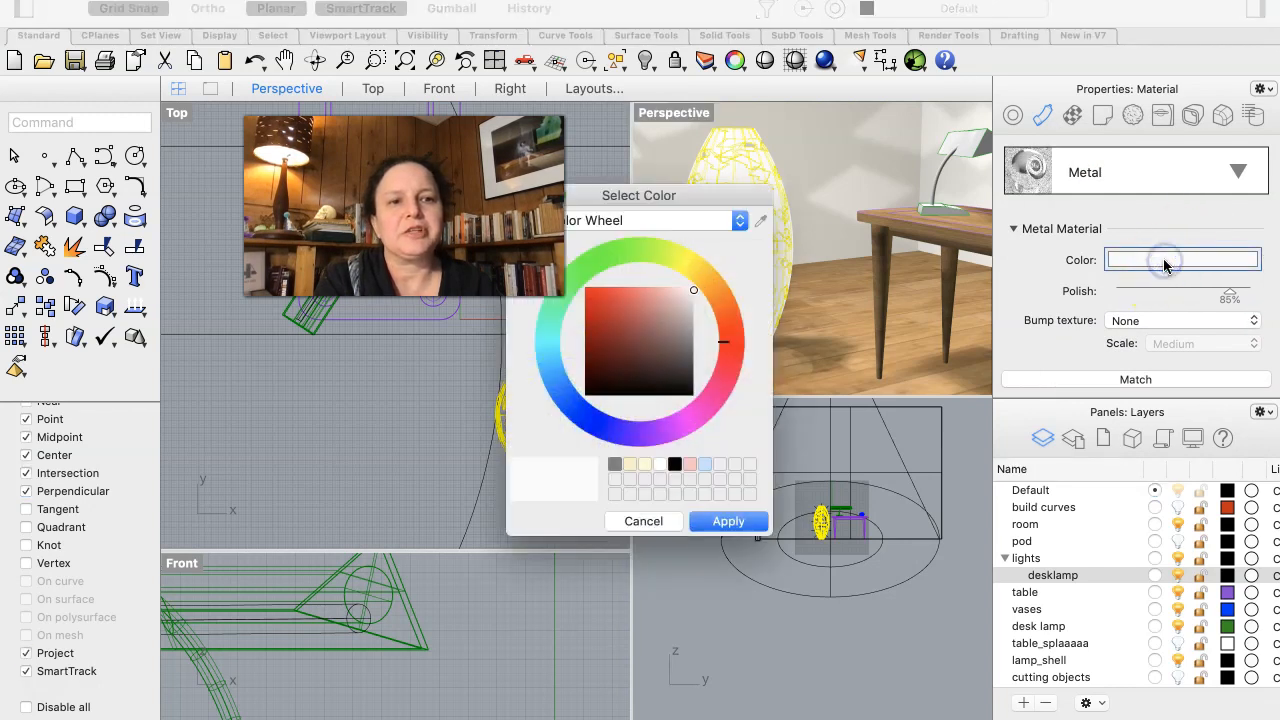
left_click(614, 464)
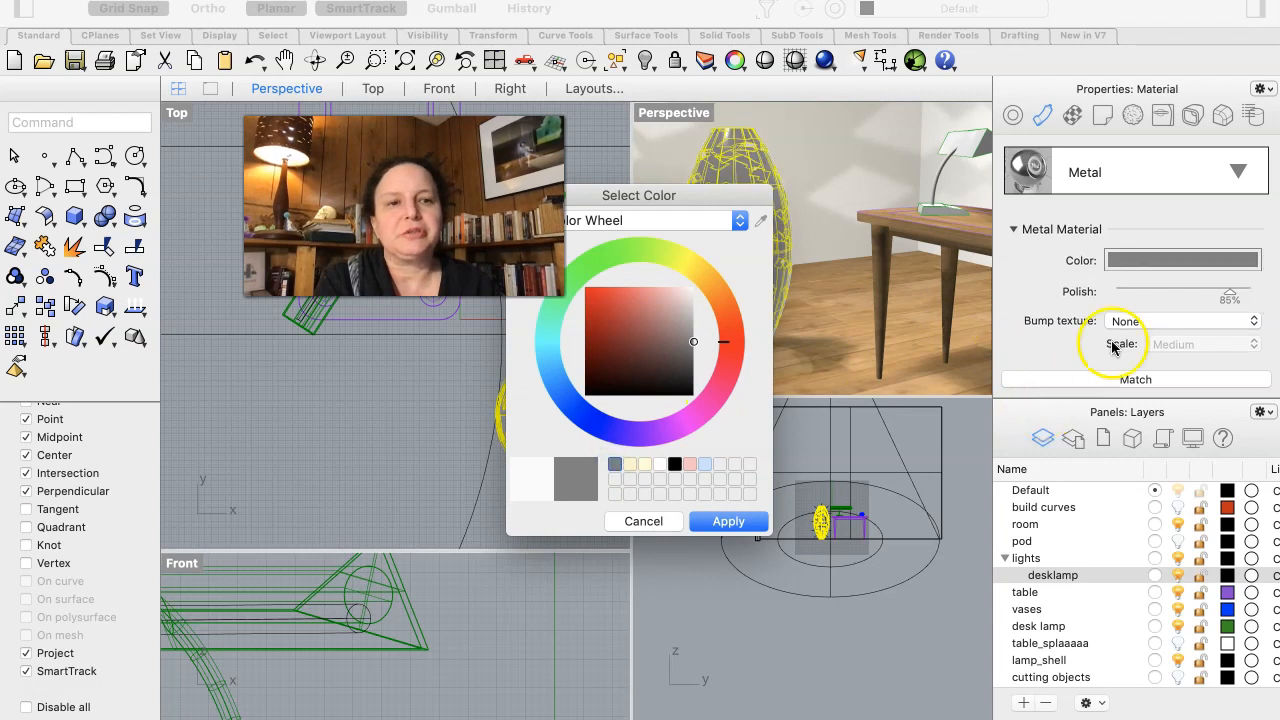
left_click(1177, 294)
left_click(624, 520)
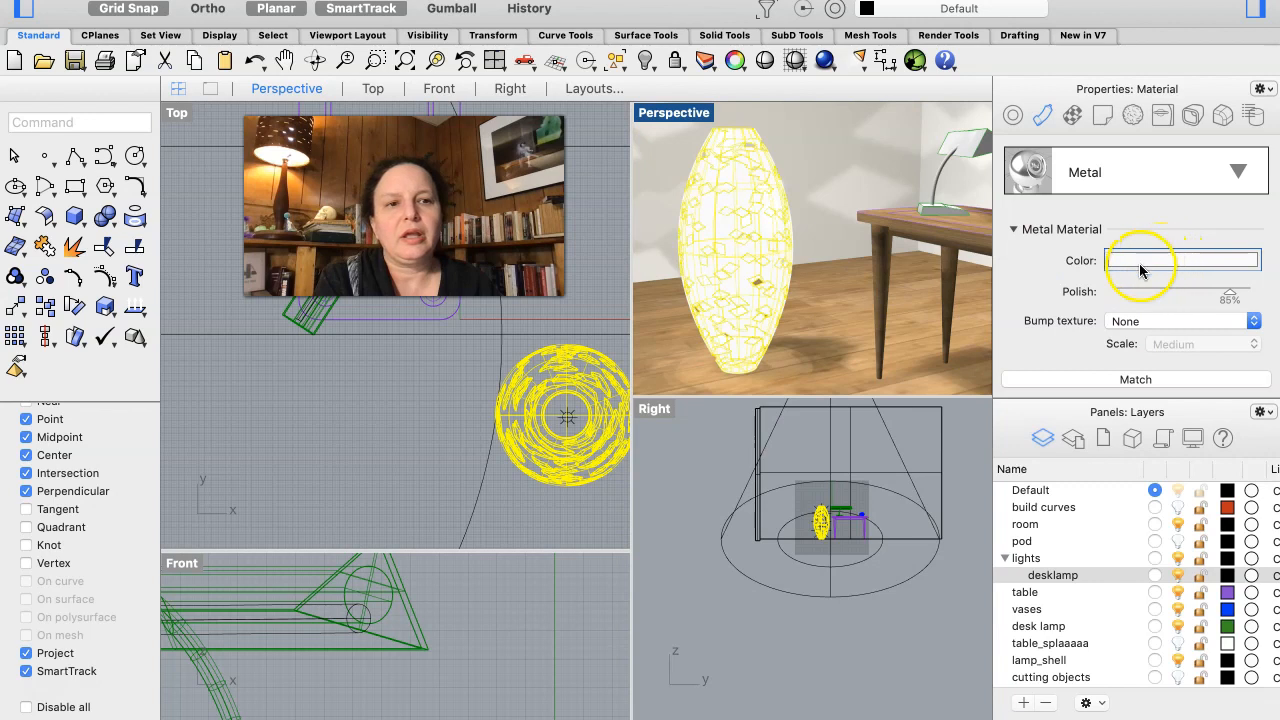
- Set the color of the lamp shell's Metal material to medium gray, leaving its bump texture at None
left_click(1126, 261)
left_click(614, 463)
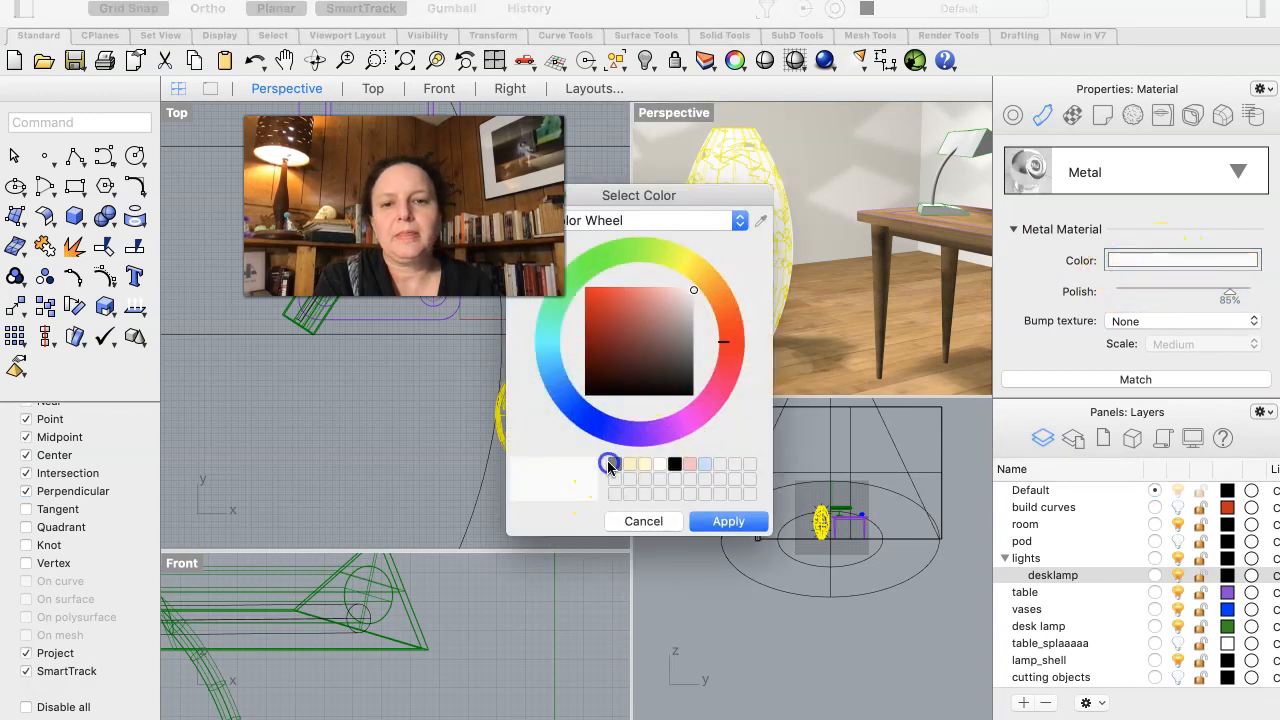
left_click(726, 521)
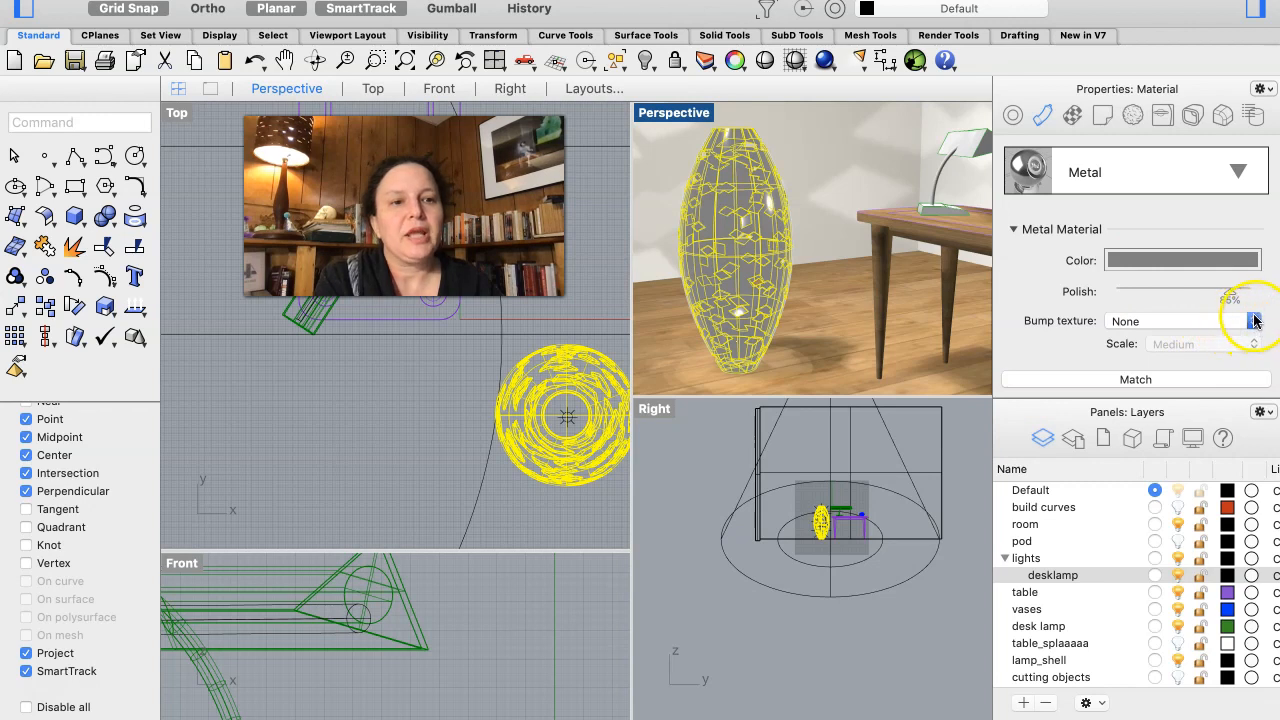
left_click(1254, 321)
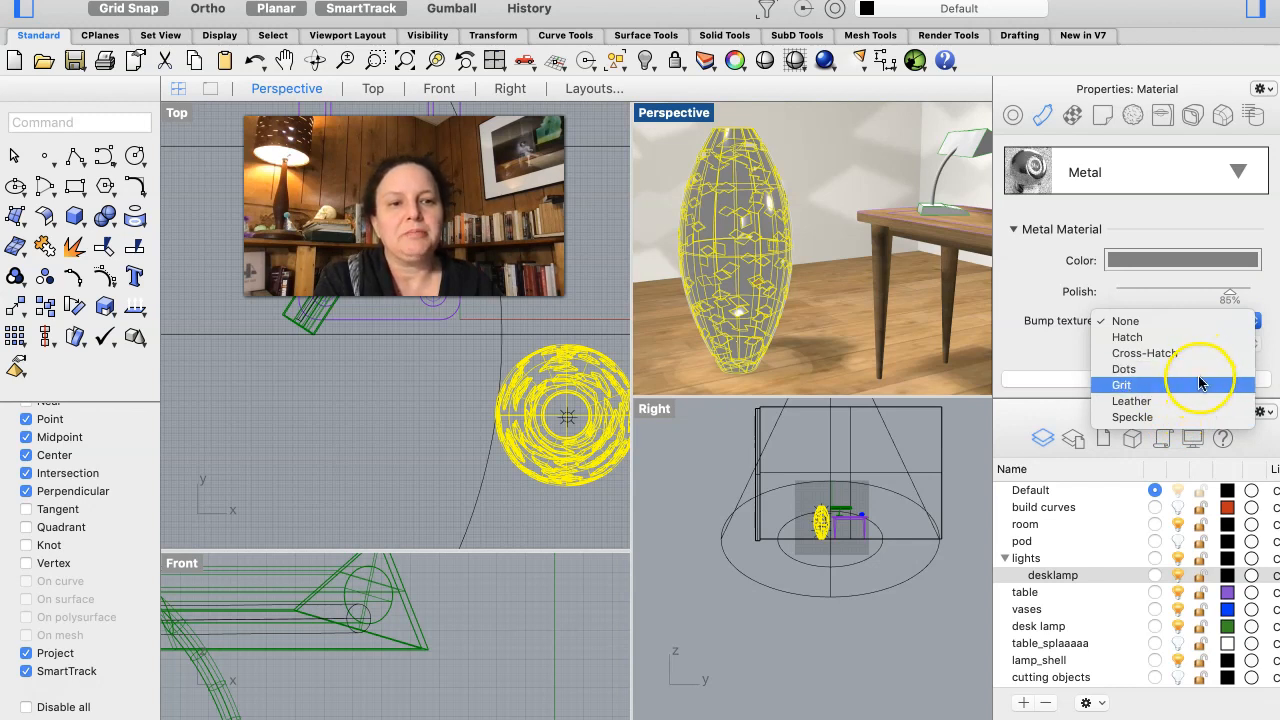
left_click(1188, 320)
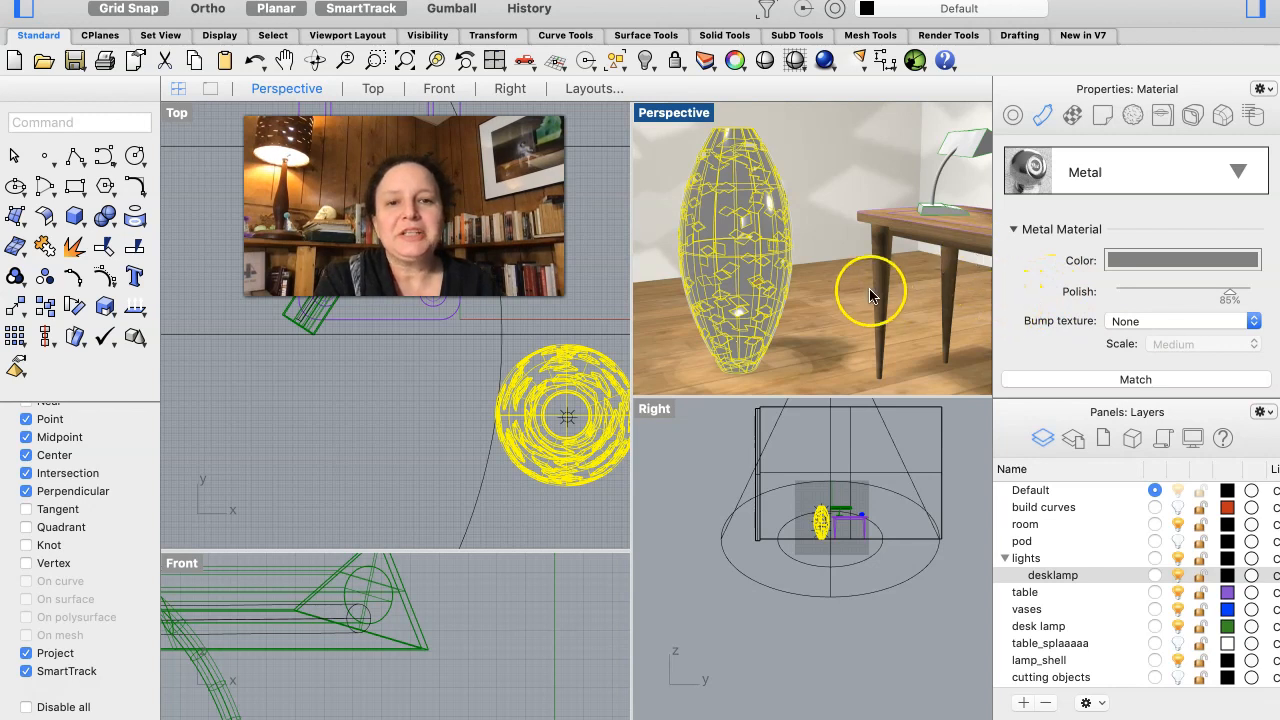
- Deselect the lamp shell and inspect its gray metal finish in the Perspective view
left_click(819, 179)
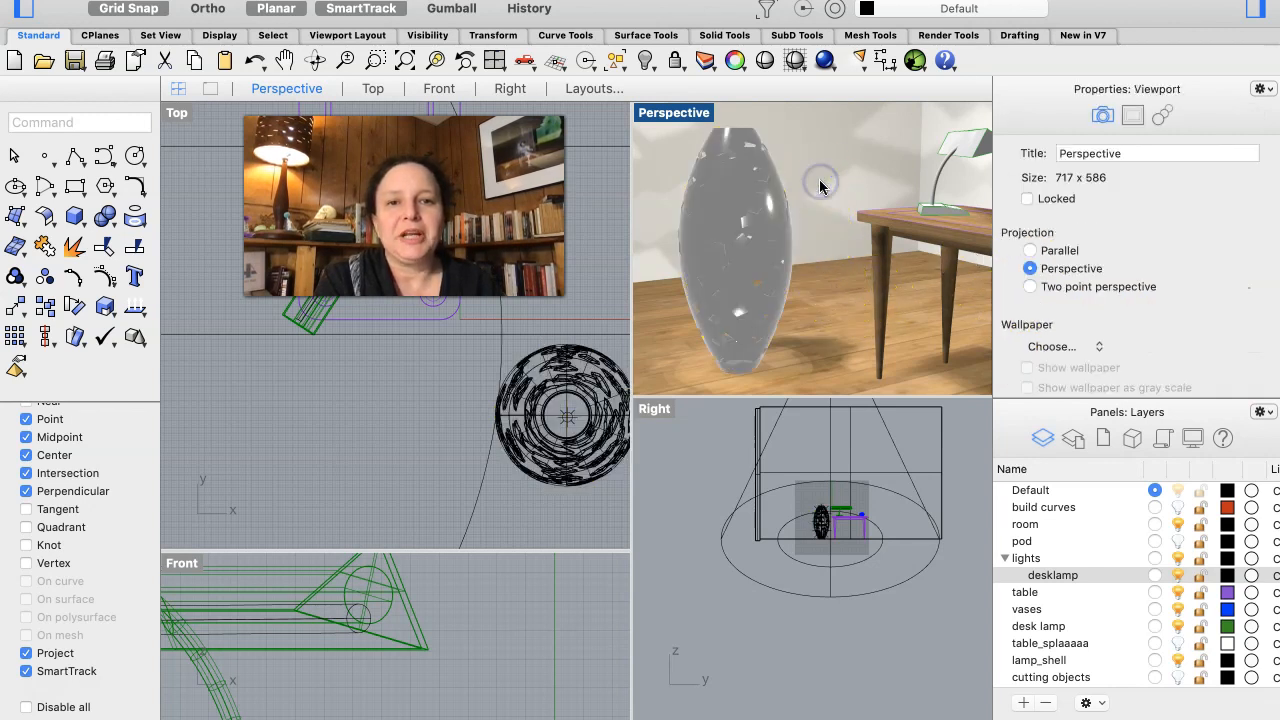
scroll(691, 372, "up", 3)
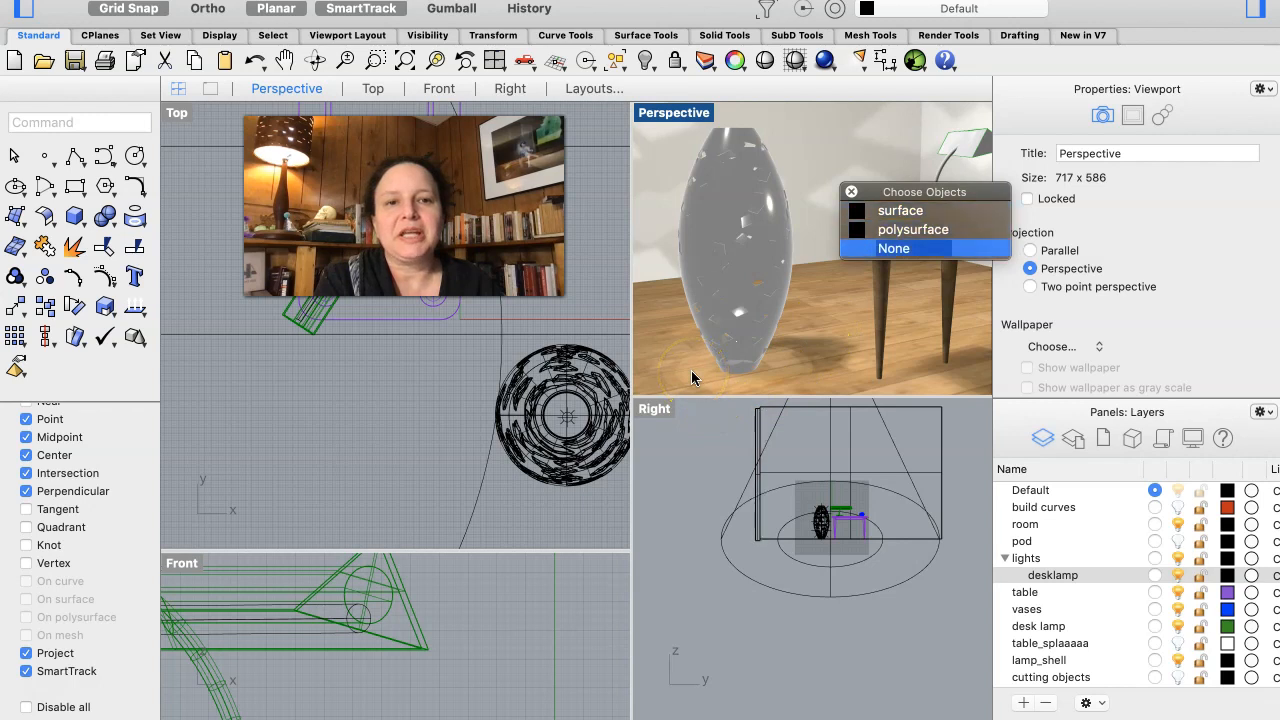
left_click(880, 248)
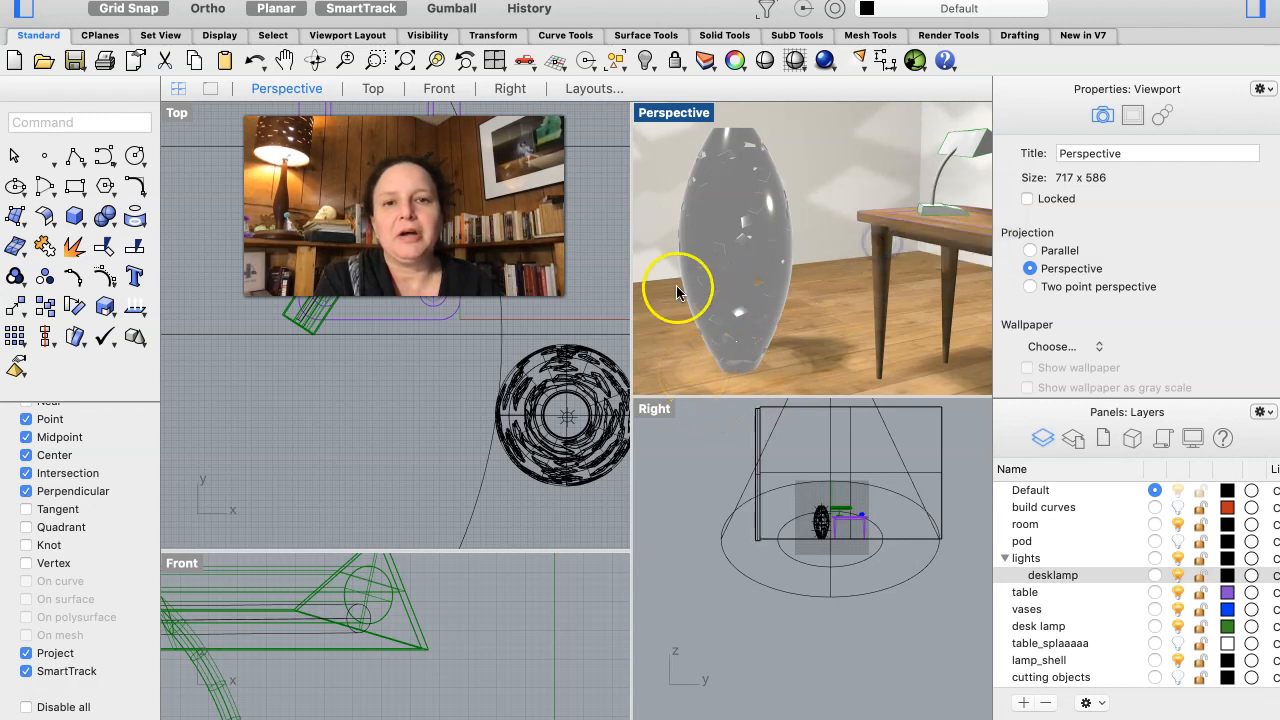
right_click_drag(676, 285, 705, 267)
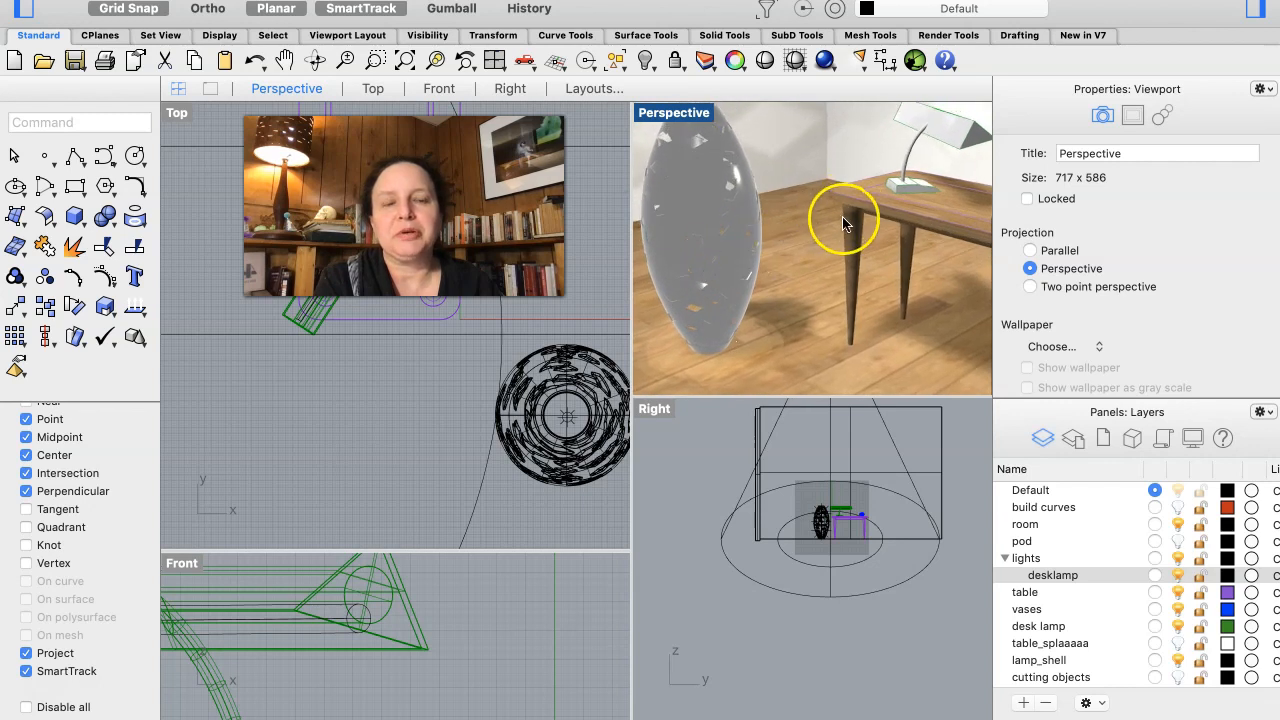
left_click(952, 132)
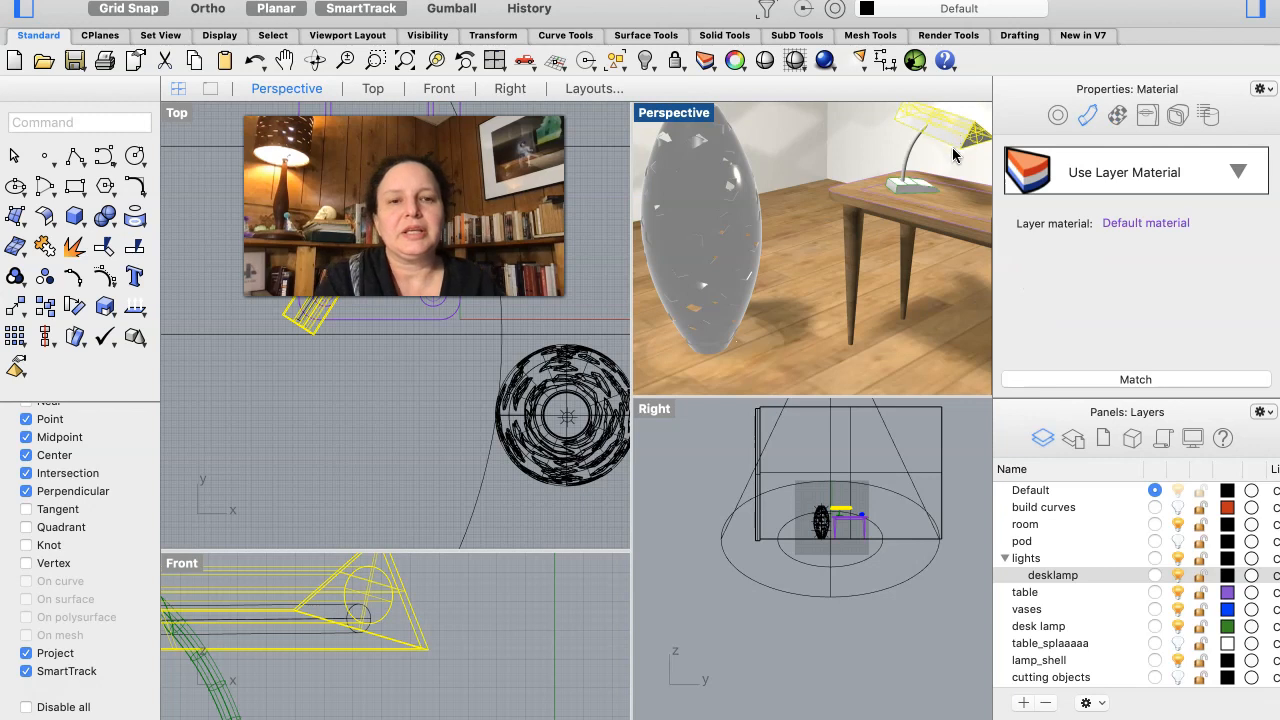
left_click(703, 476)
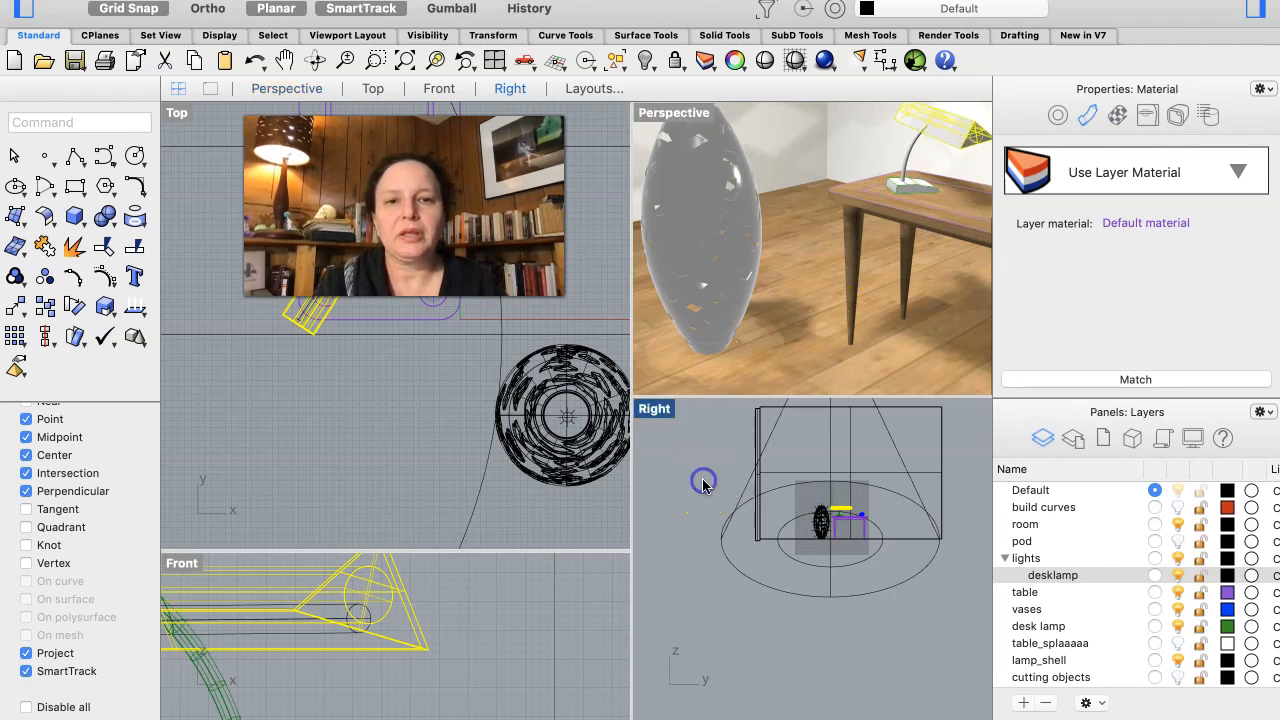
left_click(703, 476)
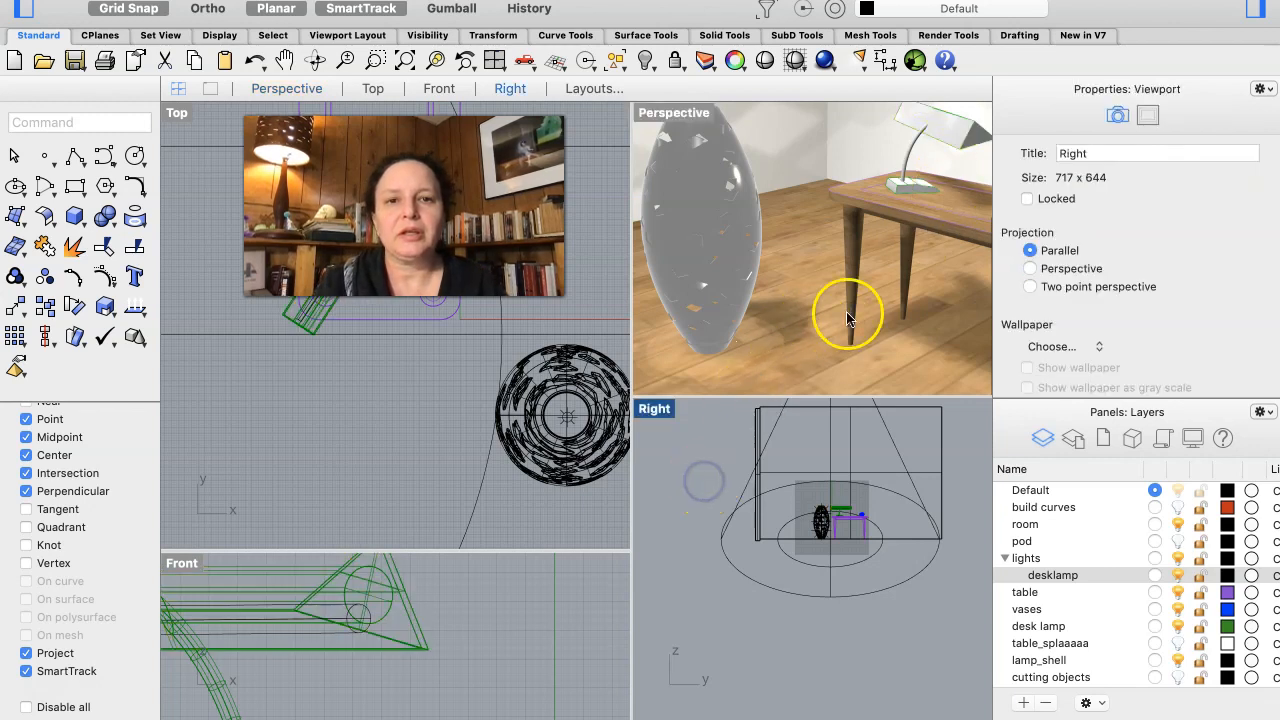
left_click(905, 180)
left_click(905, 180)
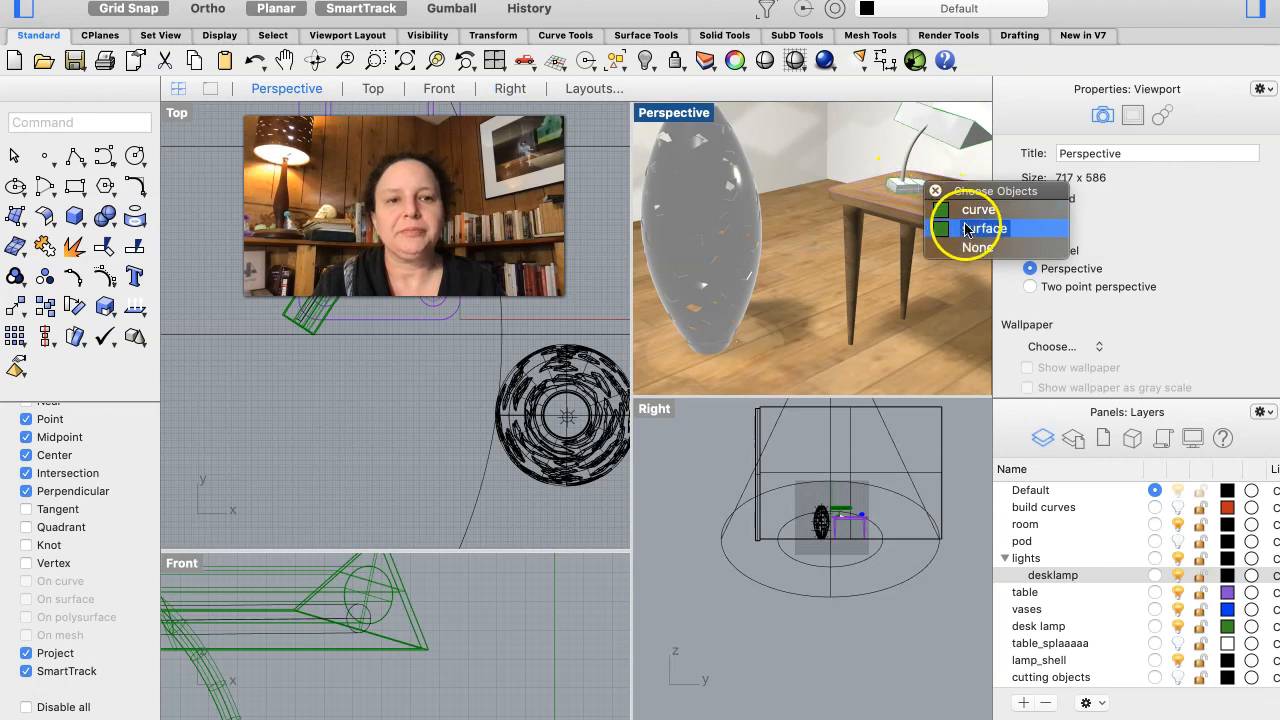
left_click(965, 247)
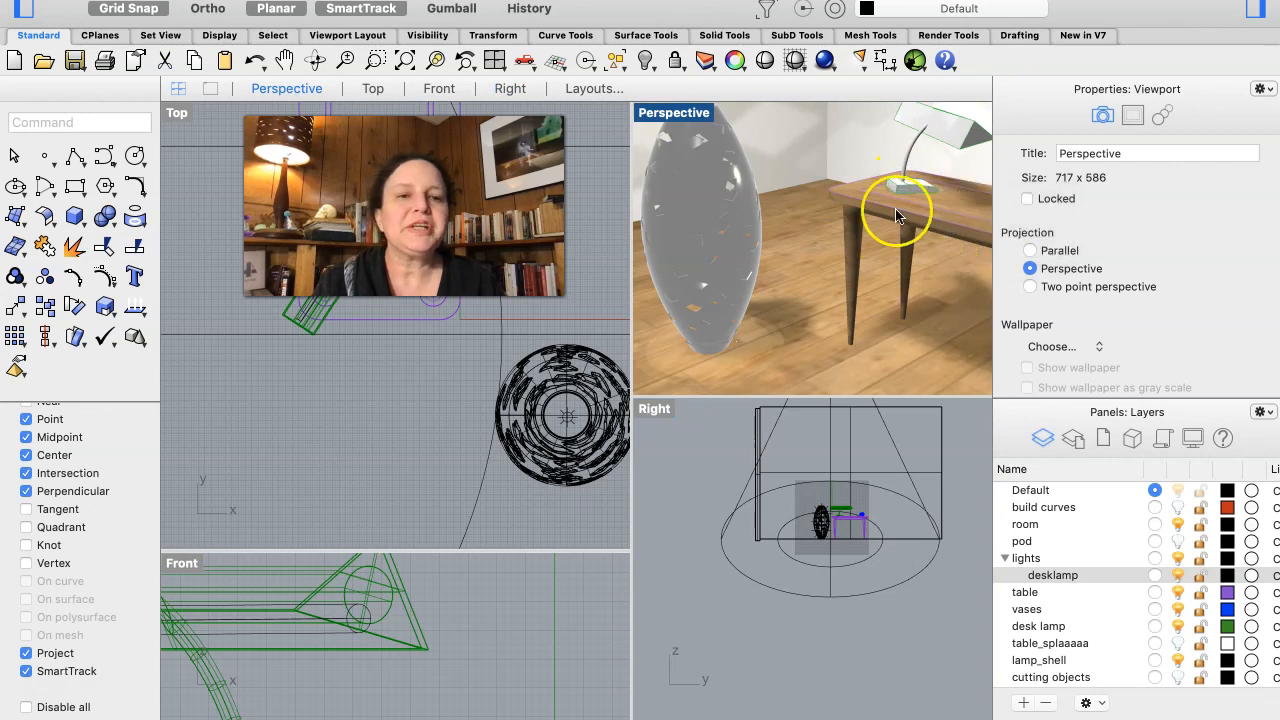
- Hide the desklamp, table and room layers, and select all parts of the desk lamp in the Perspective view
right_click_drag(895, 208, 897, 214)
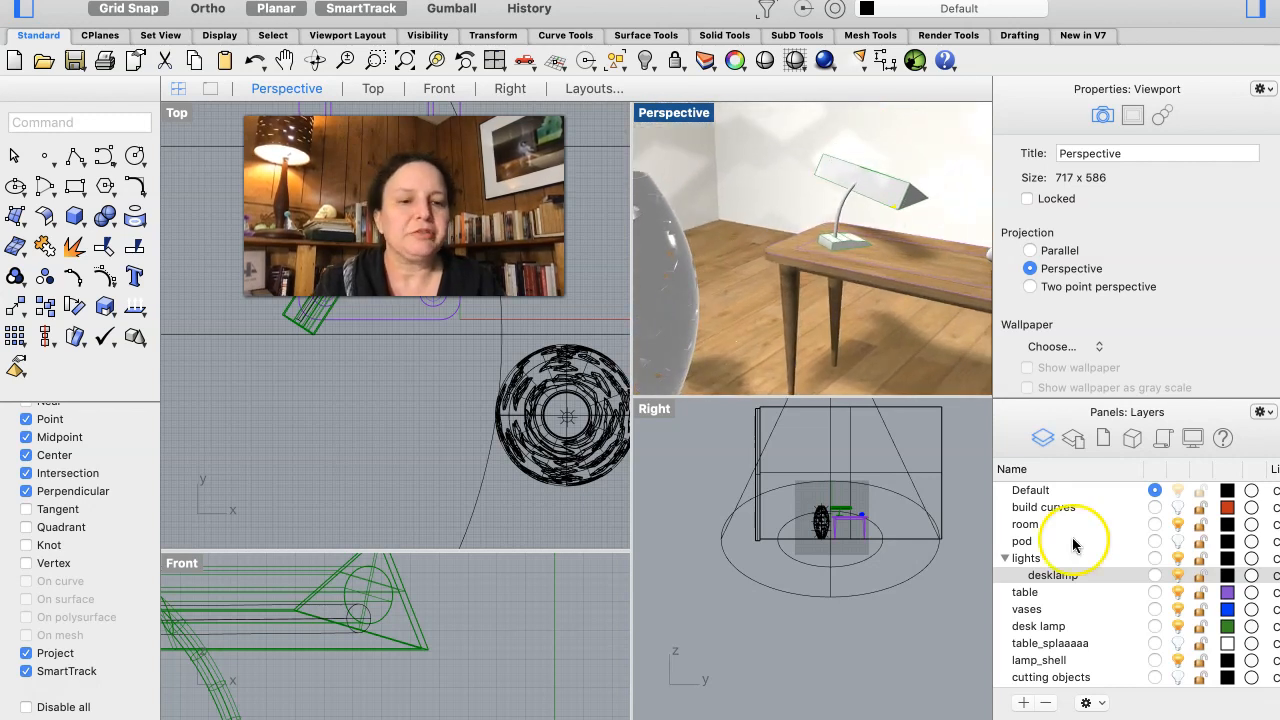
left_click(1177, 575)
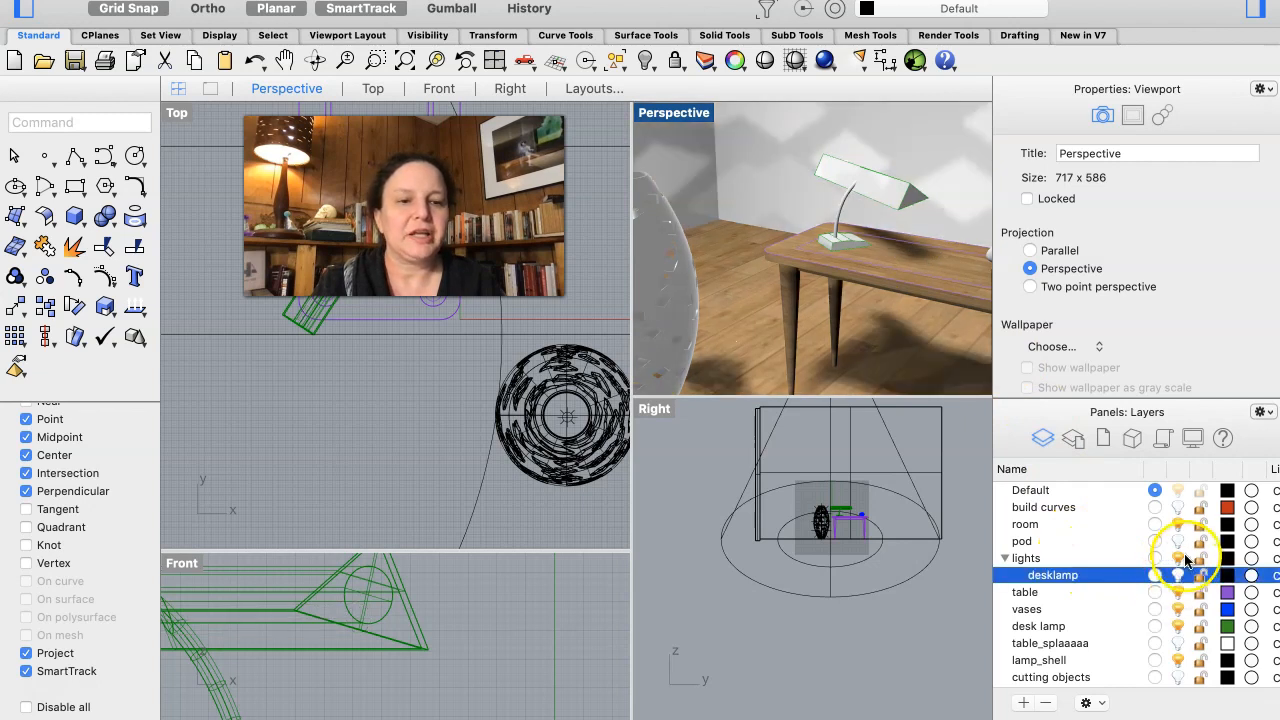
left_click(1179, 592)
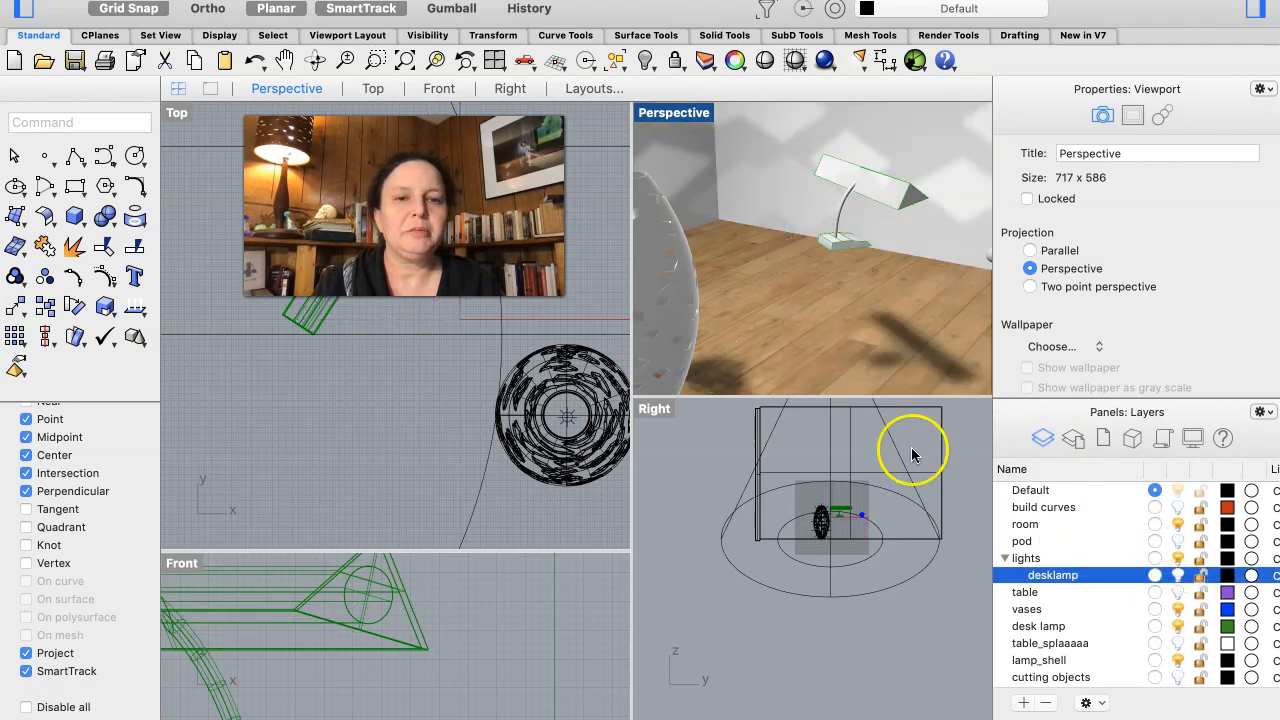
left_click(944, 143)
left_click_drag(944, 143, 803, 280)
key("super+z")
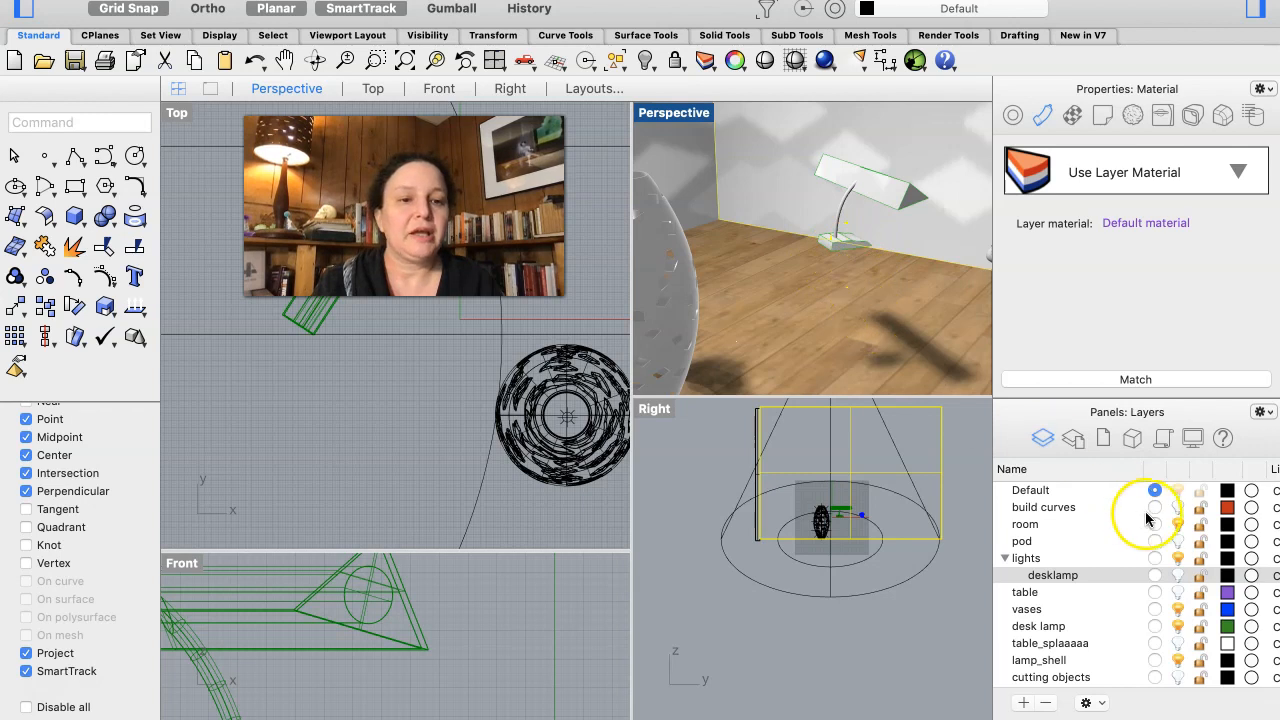
left_click(1178, 524)
left_click_drag(936, 143, 790, 282)
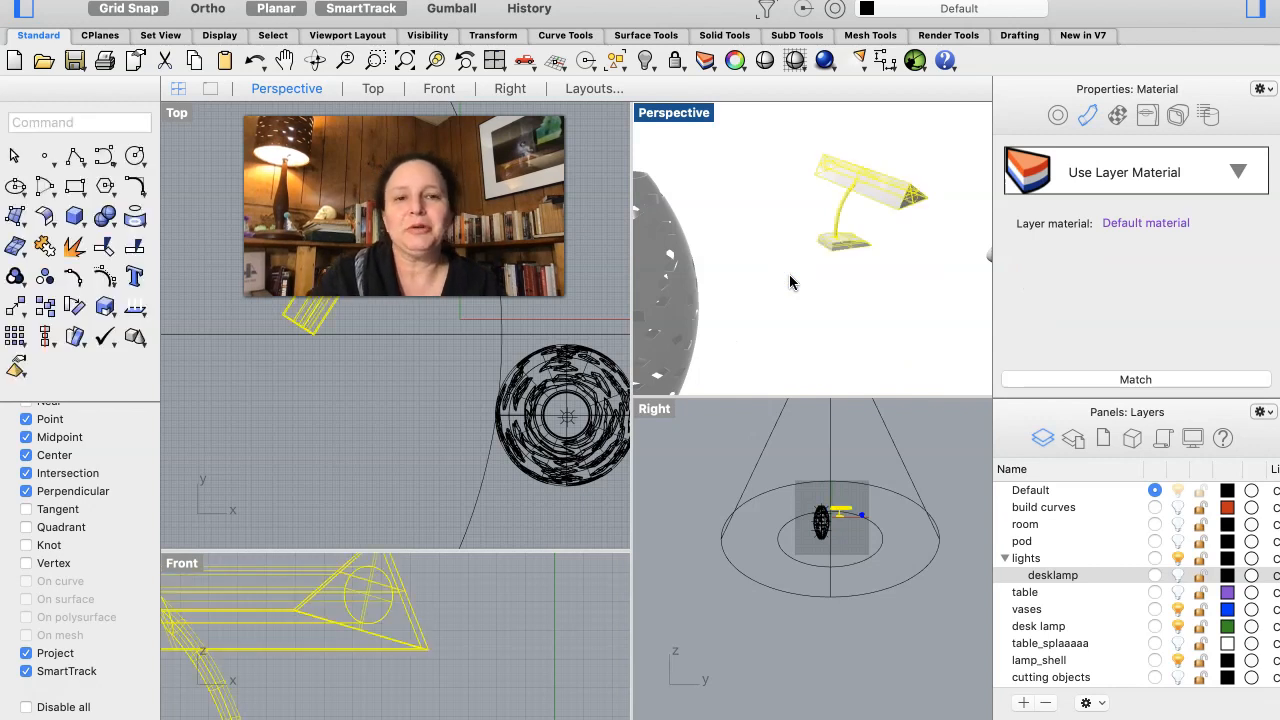
- Show the room and table layers again, and assign a new Metal material to the selected desk lamp parts
left_click(1178, 525)
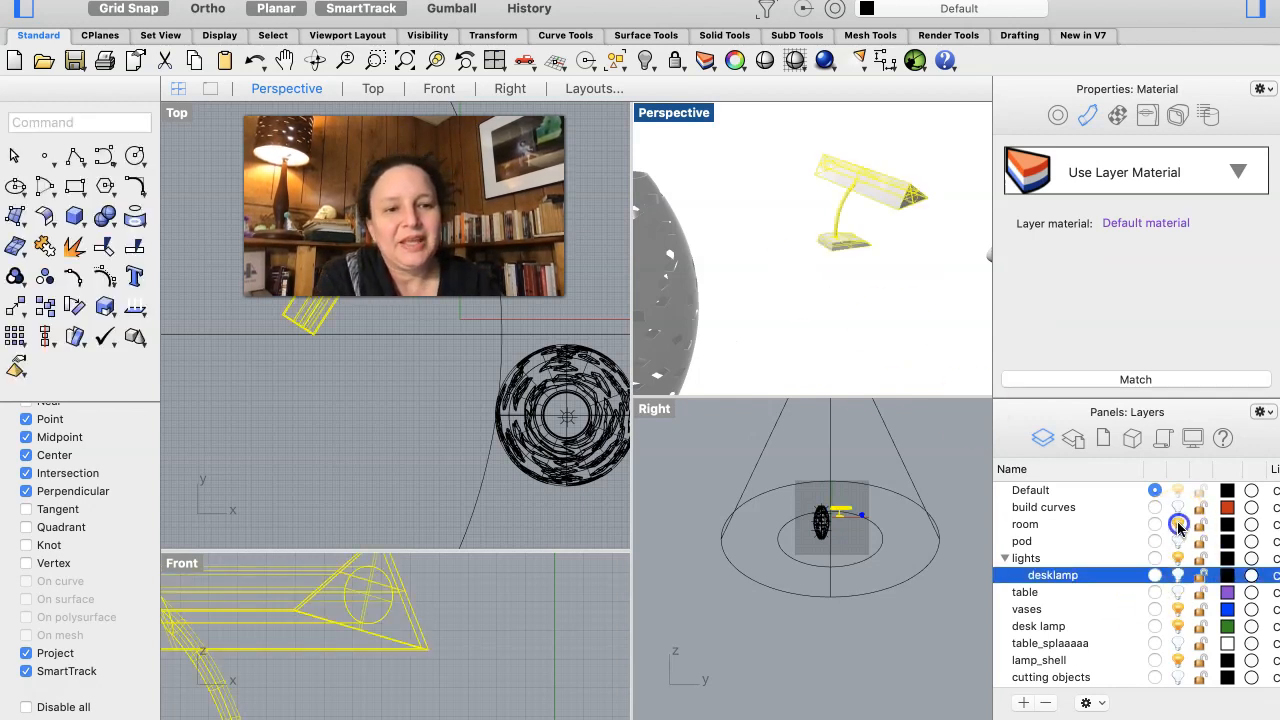
left_click(1178, 592)
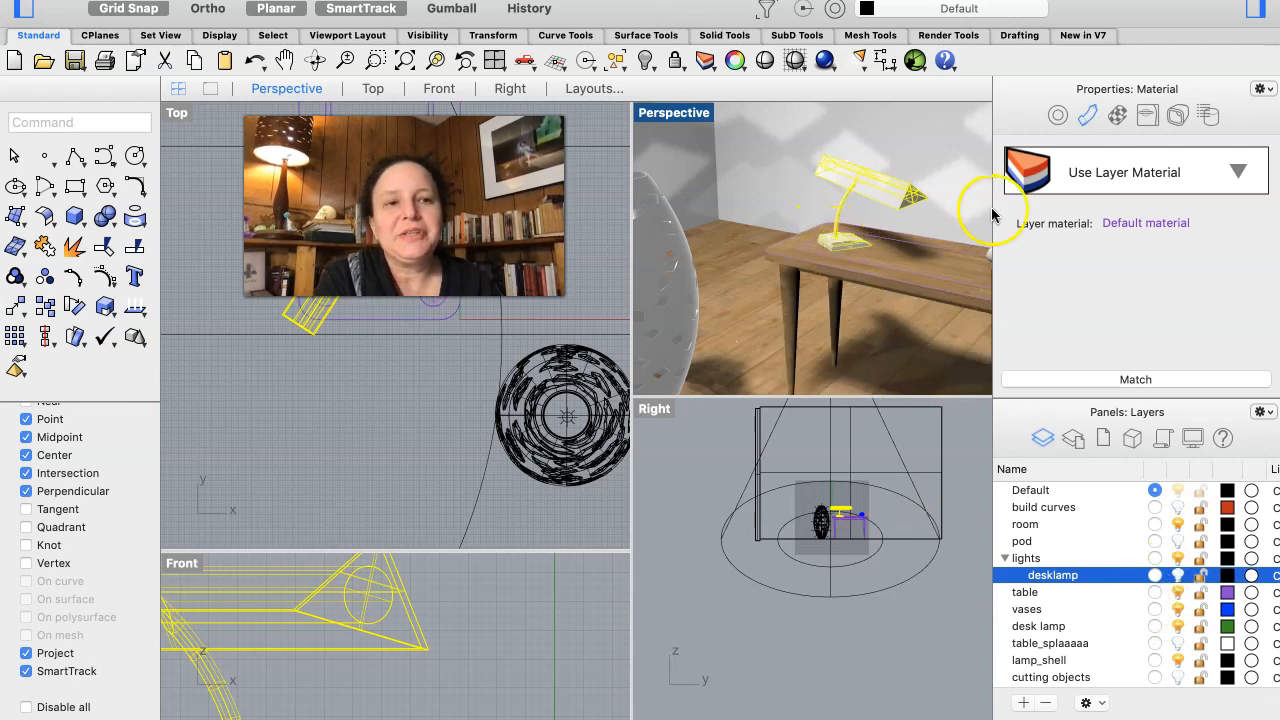
left_click(1236, 185)
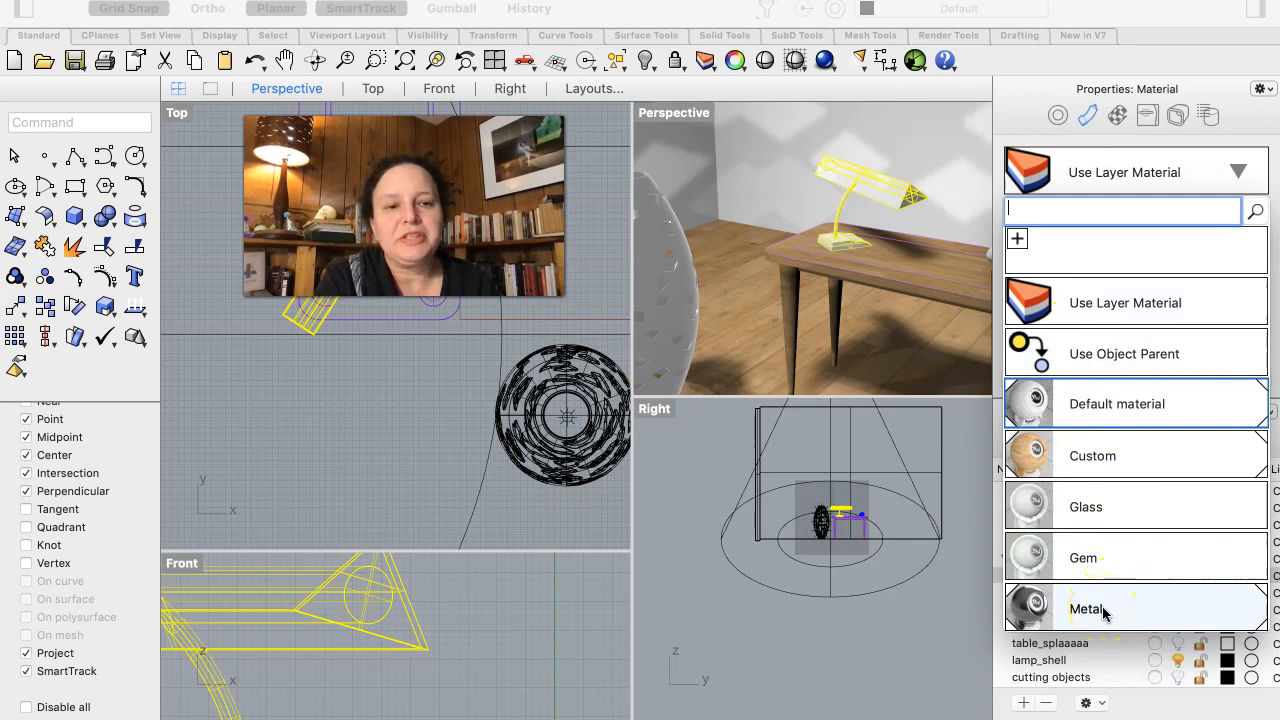
left_click(1017, 243)
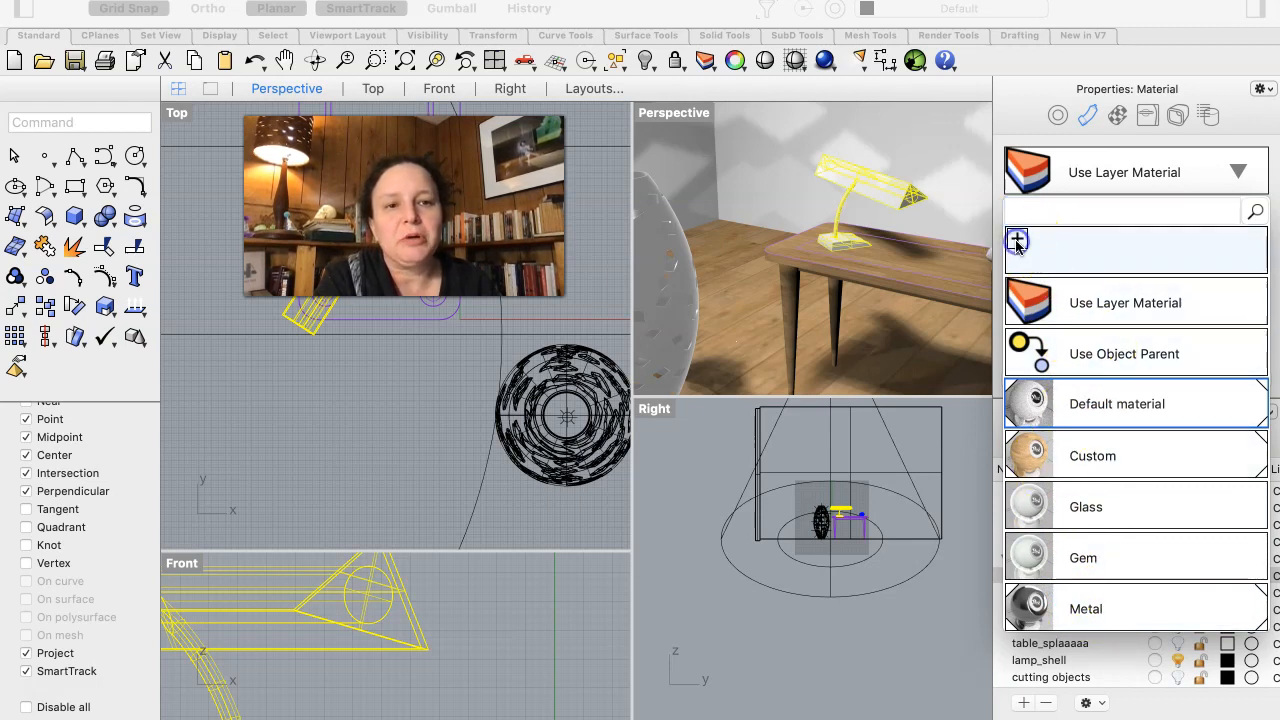
left_click(730, 412)
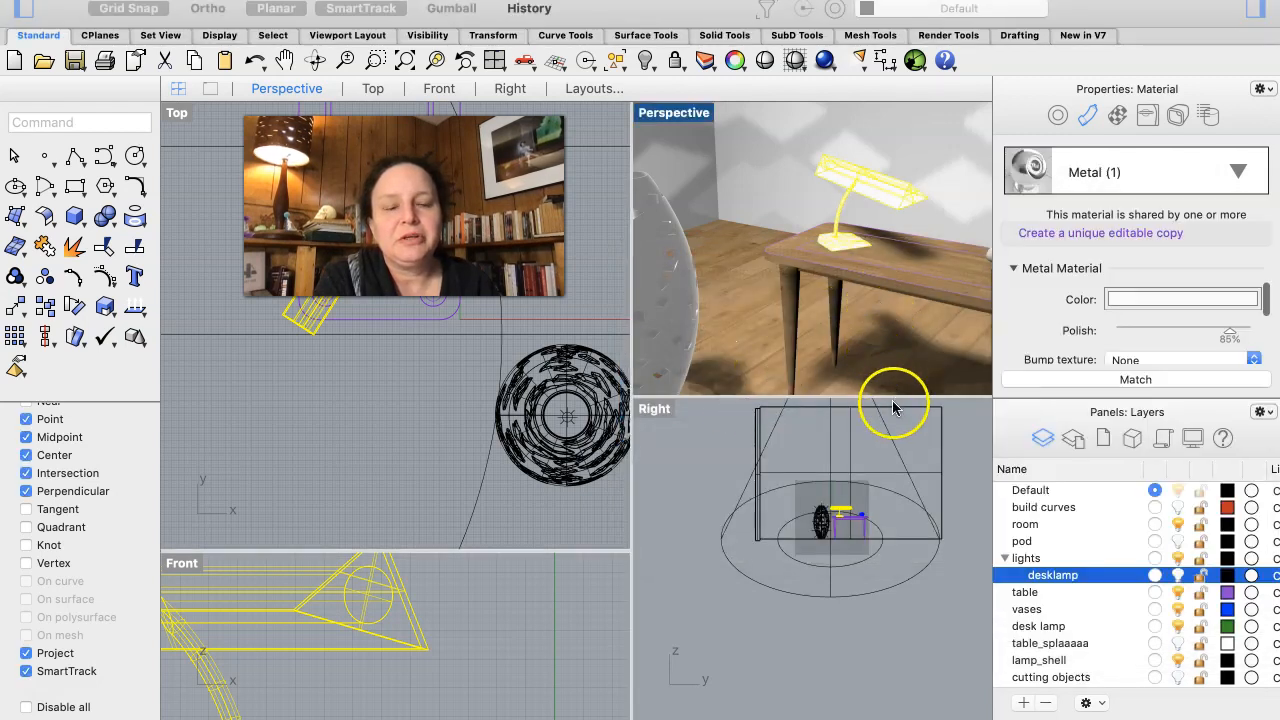
- Set the color of the desk lamp's Metal (1) material to a muted gold
scroll(1091, 340, "down", 1)
scroll(1090, 340, "down", 2)
scroll(1090, 340, "up", 3)
scroll(1090, 340, "down", 3)
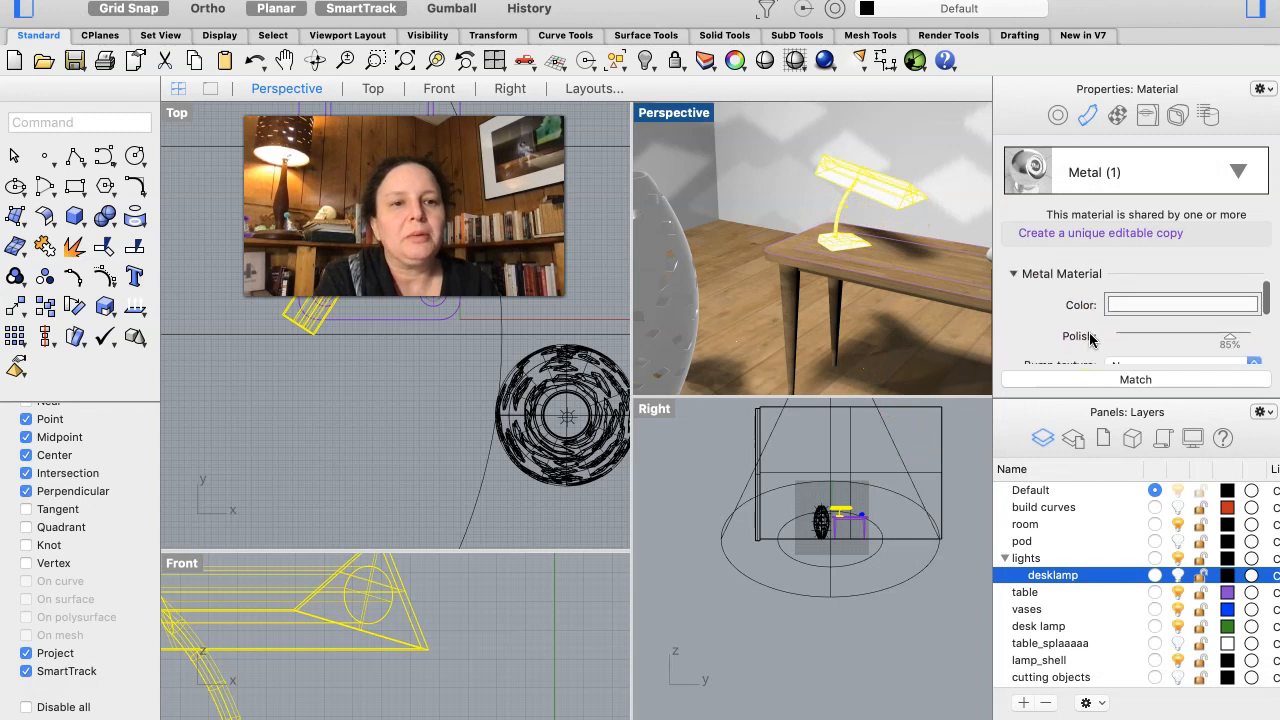
scroll(1090, 340, "up", 3)
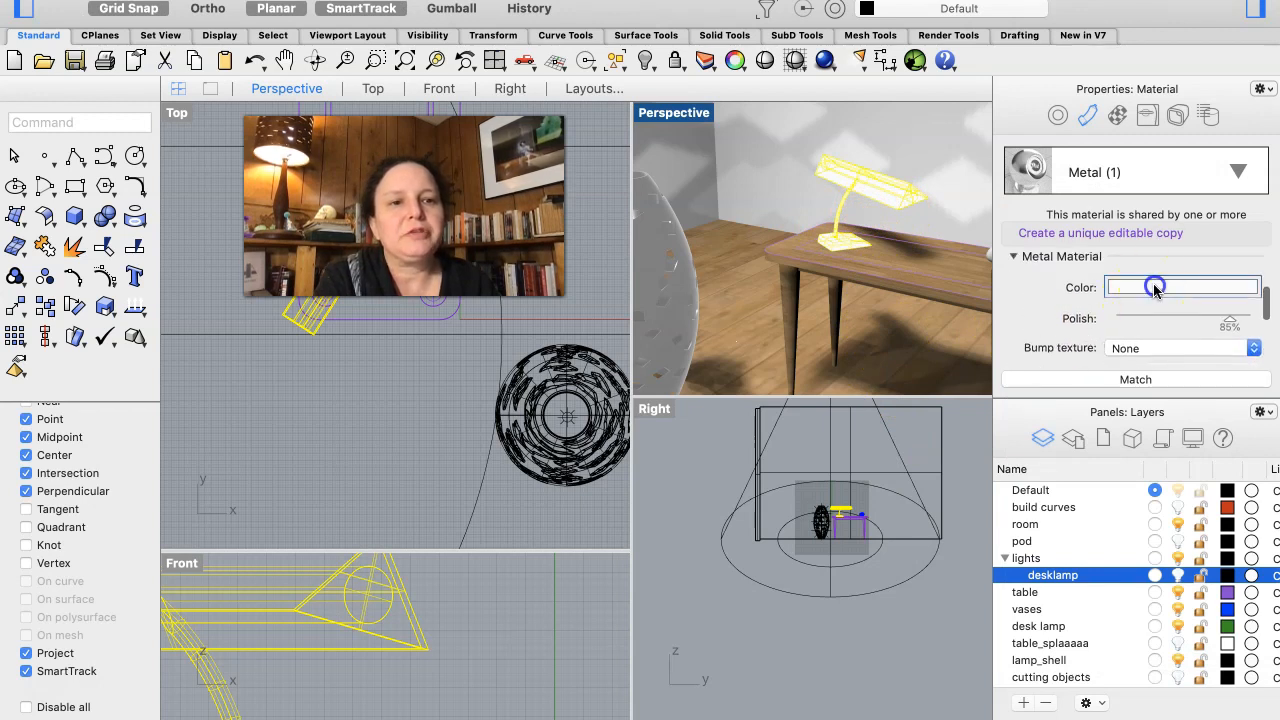
left_click(1155, 288)
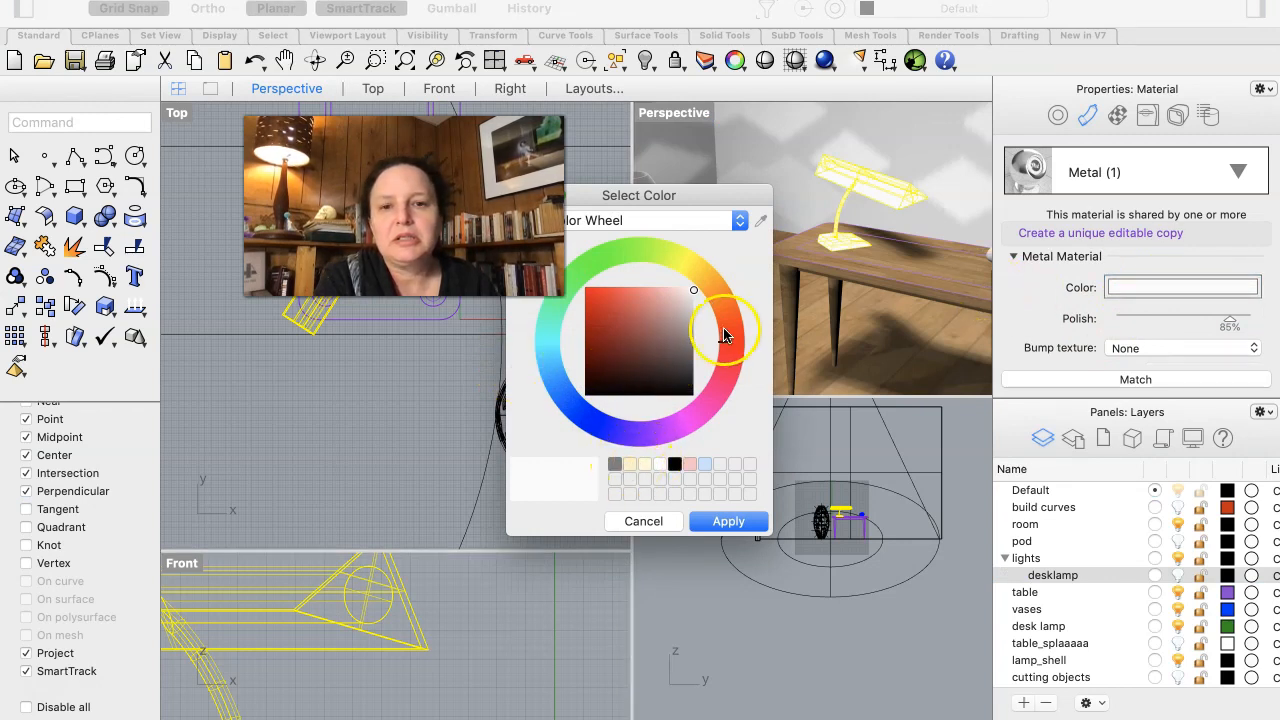
left_click(713, 307)
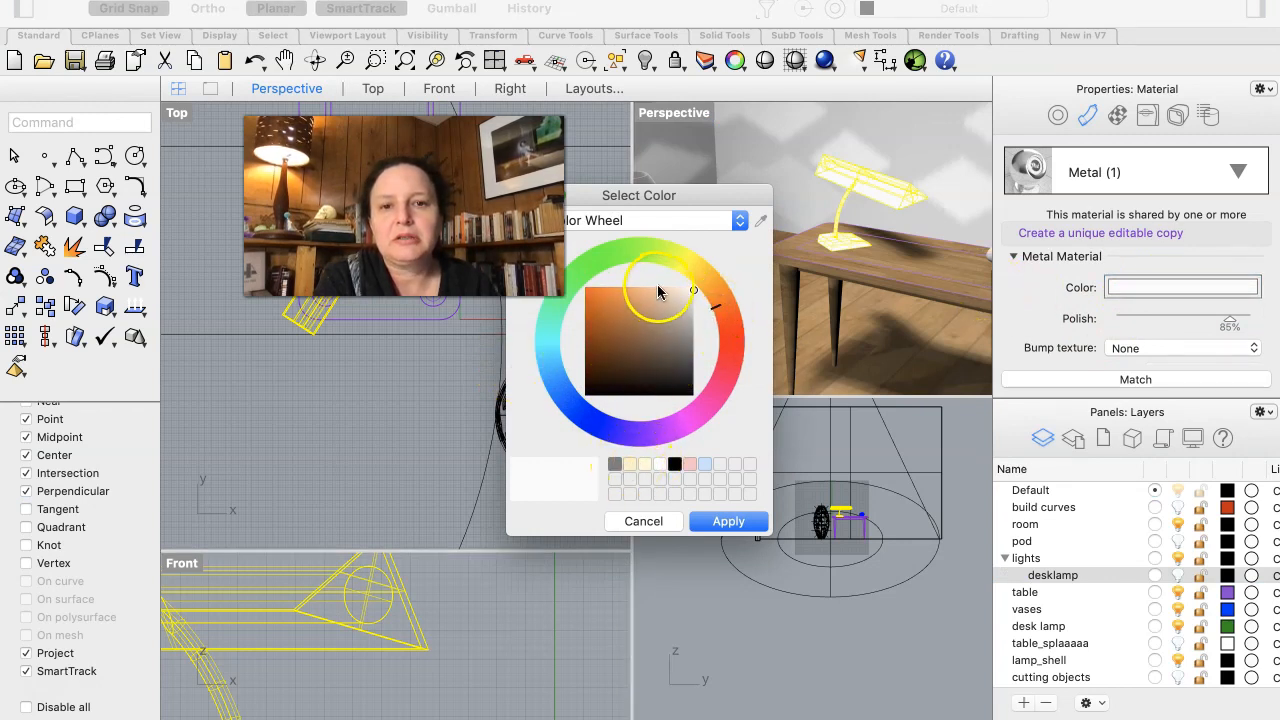
left_click(668, 289)
left_click_drag(668, 289, 654, 290)
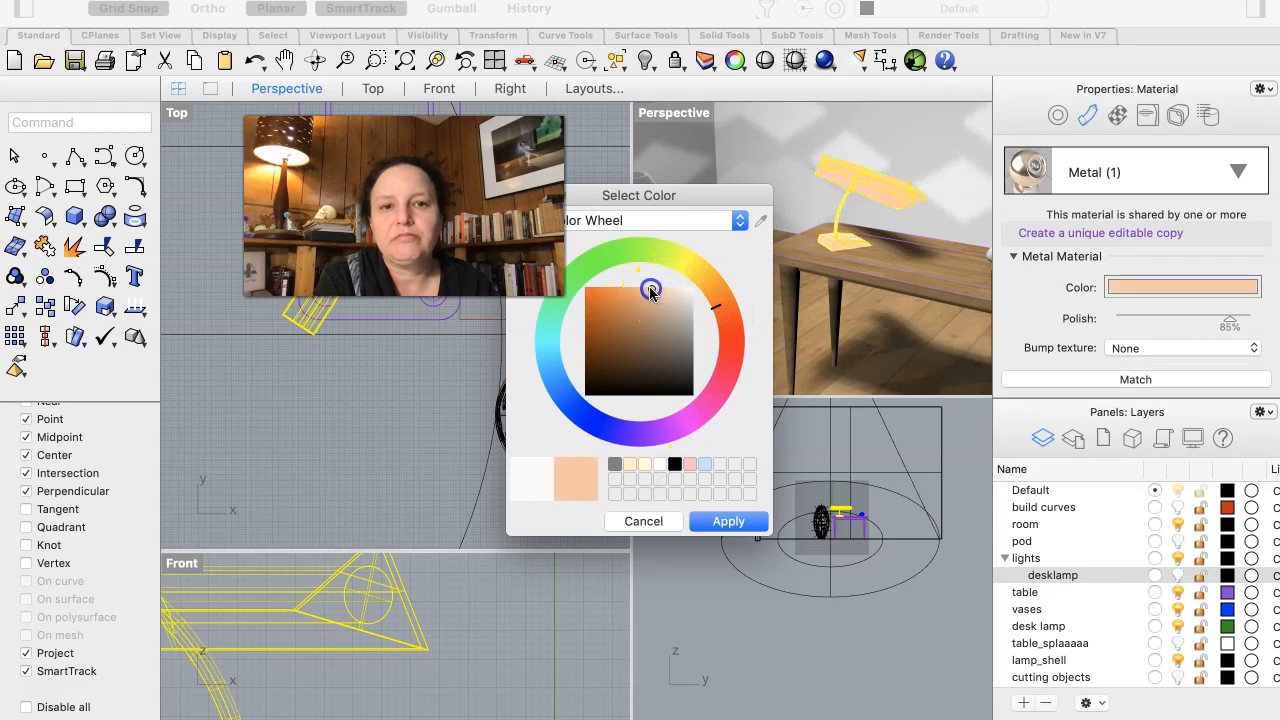
left_click(726, 309)
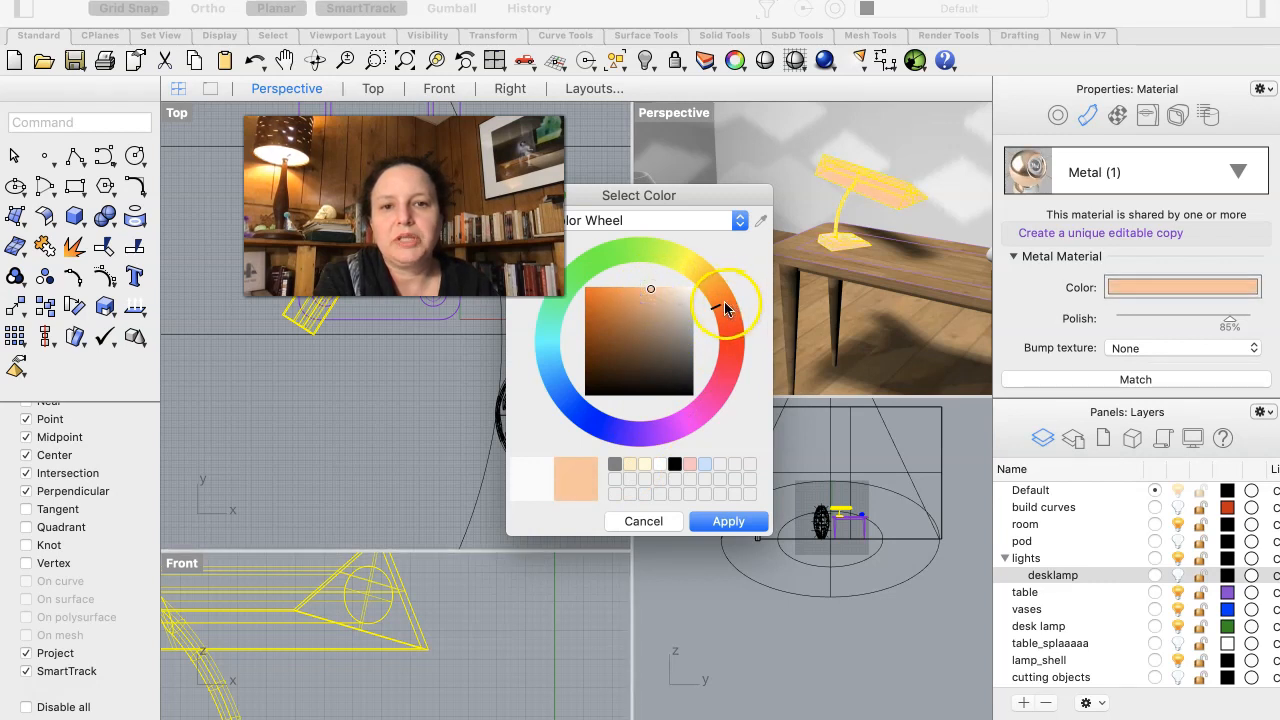
left_click_drag(717, 300, 706, 280)
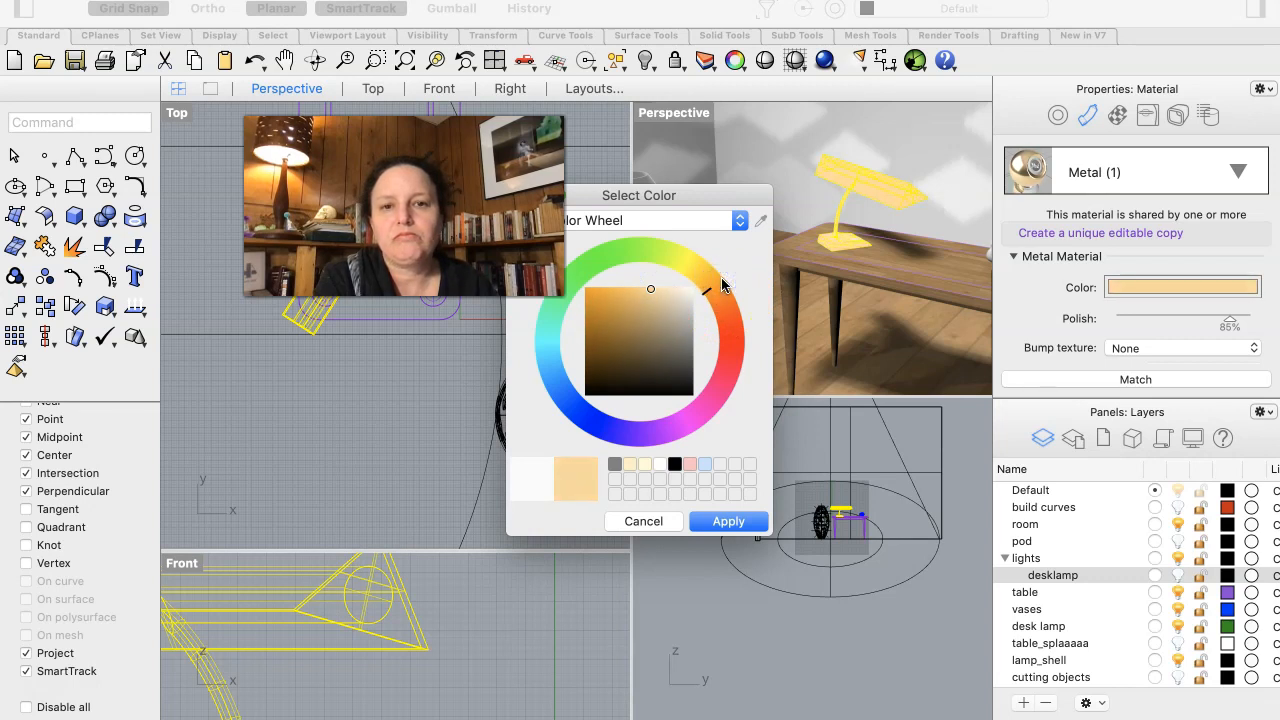
left_click(707, 286)
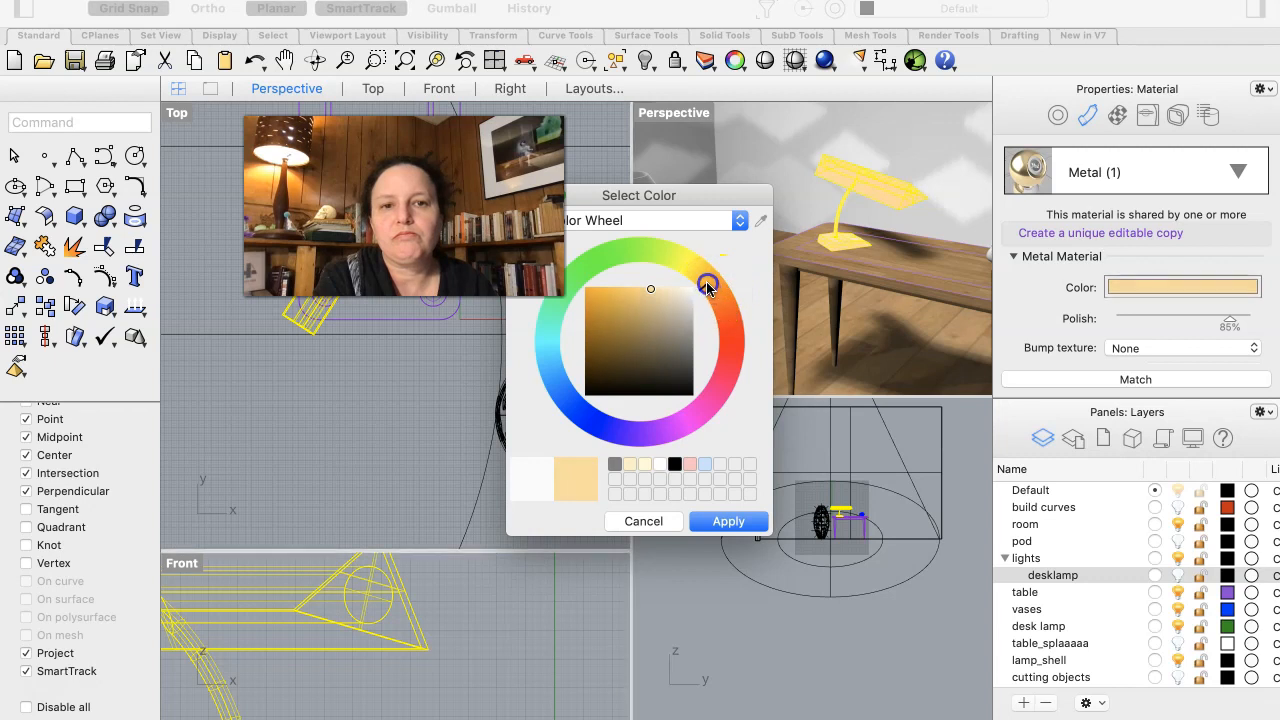
left_click(648, 288)
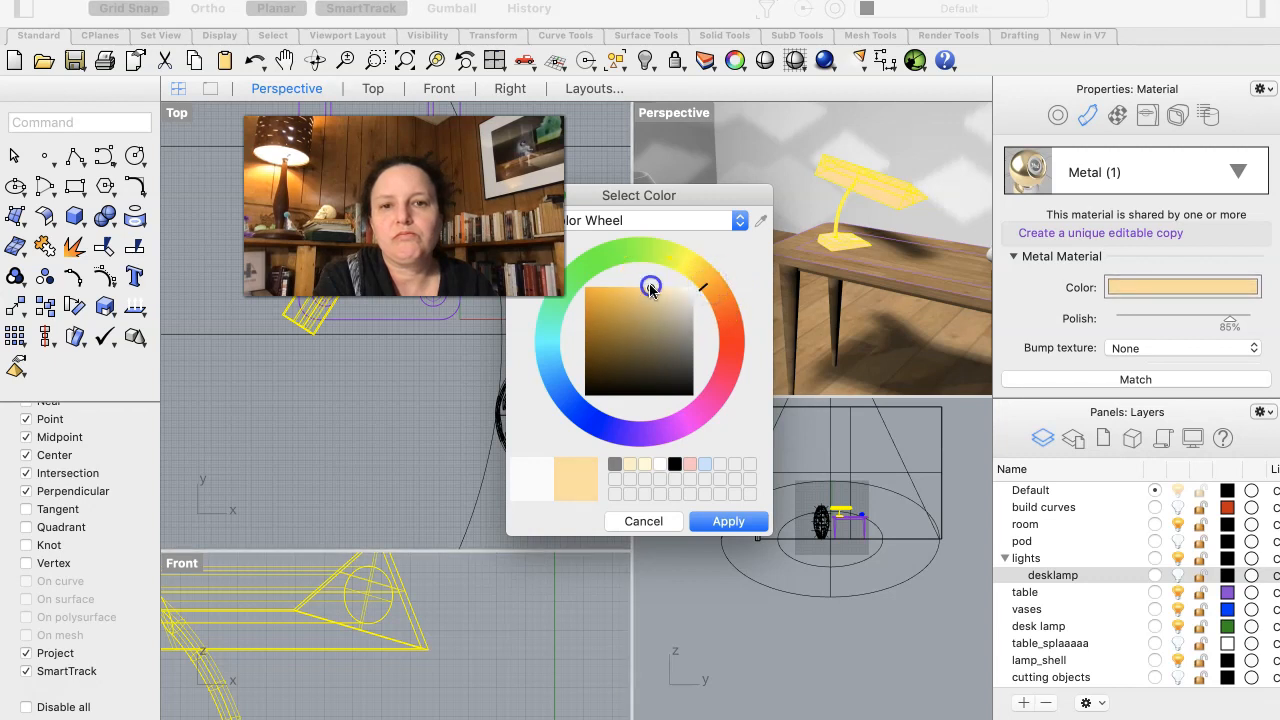
left_click_drag(641, 290, 610, 282)
left_click_drag(596, 283, 691, 277)
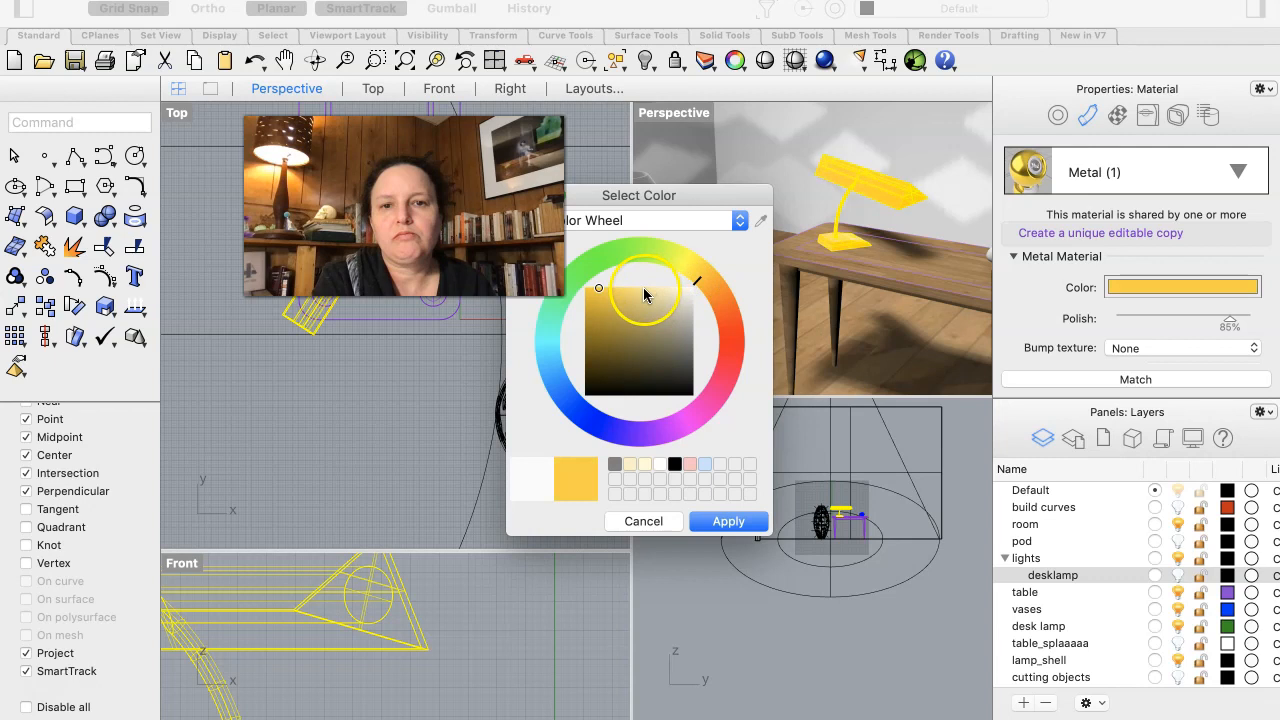
left_click_drag(602, 286, 621, 305)
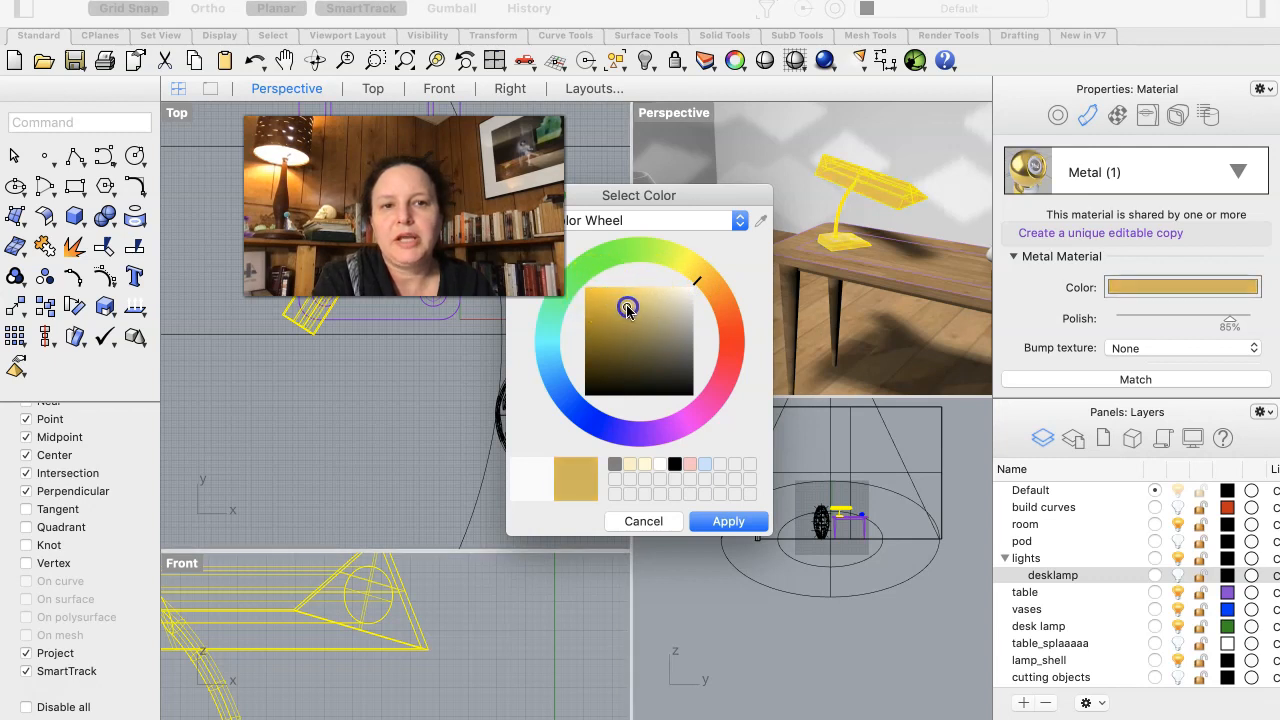
left_click_drag(631, 313, 630, 315)
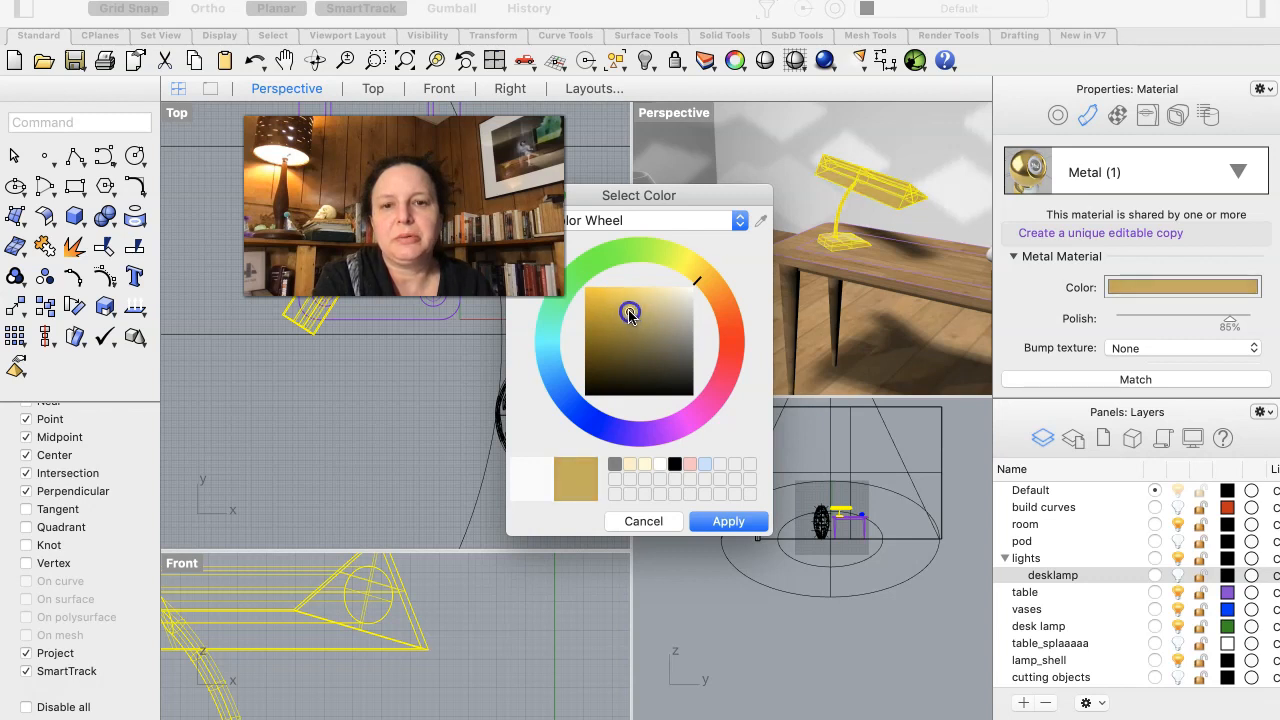
left_click(728, 522)
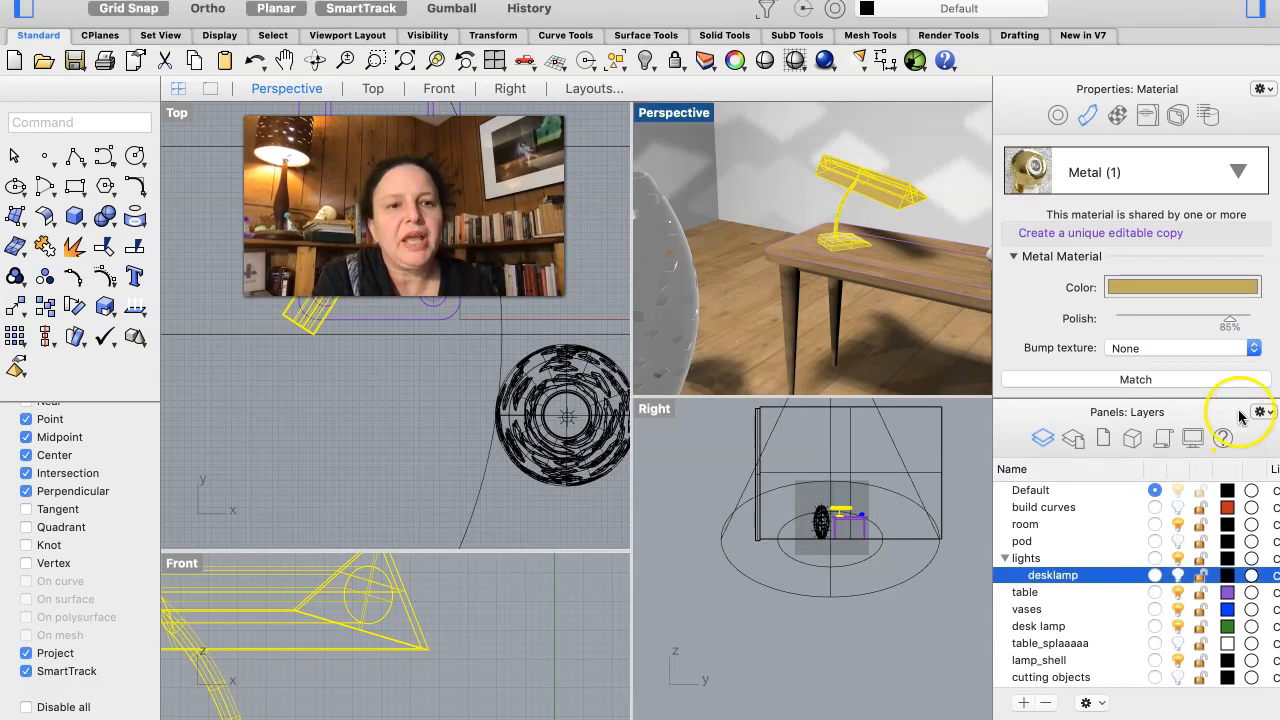
- Set the desk lamp's gold metal material to 100% polish with a Hatch bump texture
left_click_drag(1230, 318, 1262, 318)
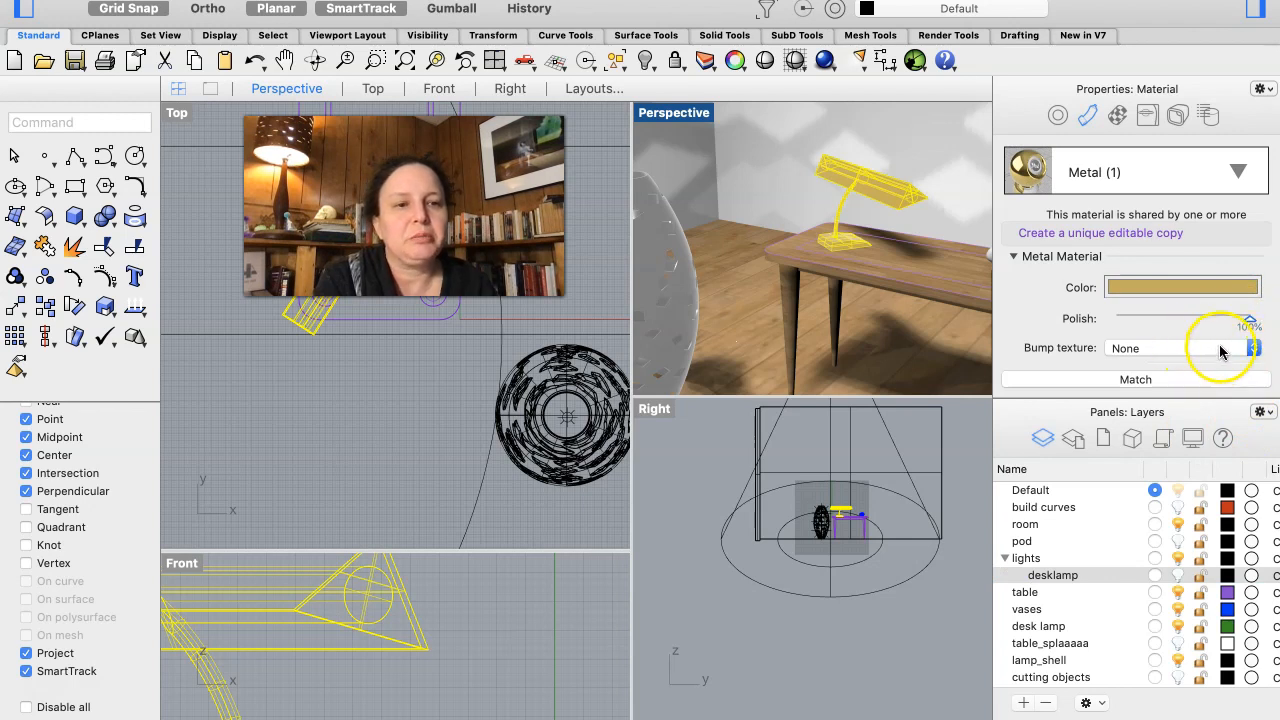
left_click(1220, 348)
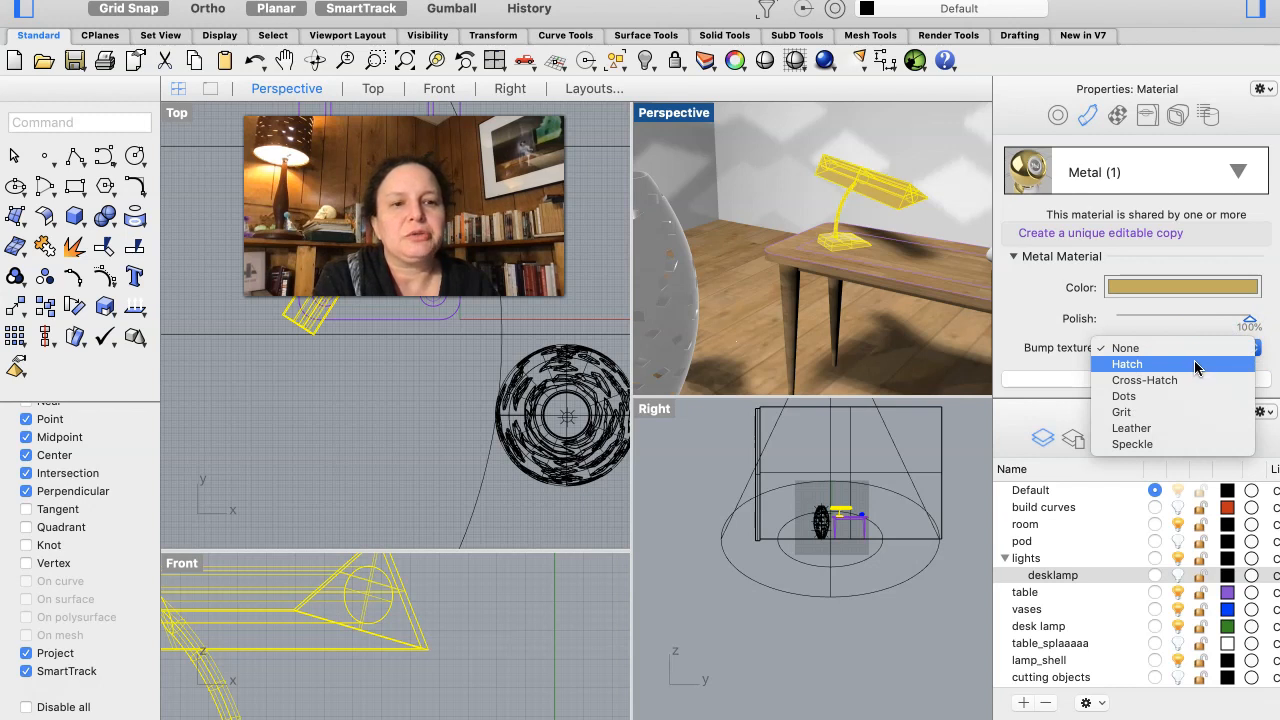
left_click(1196, 366)
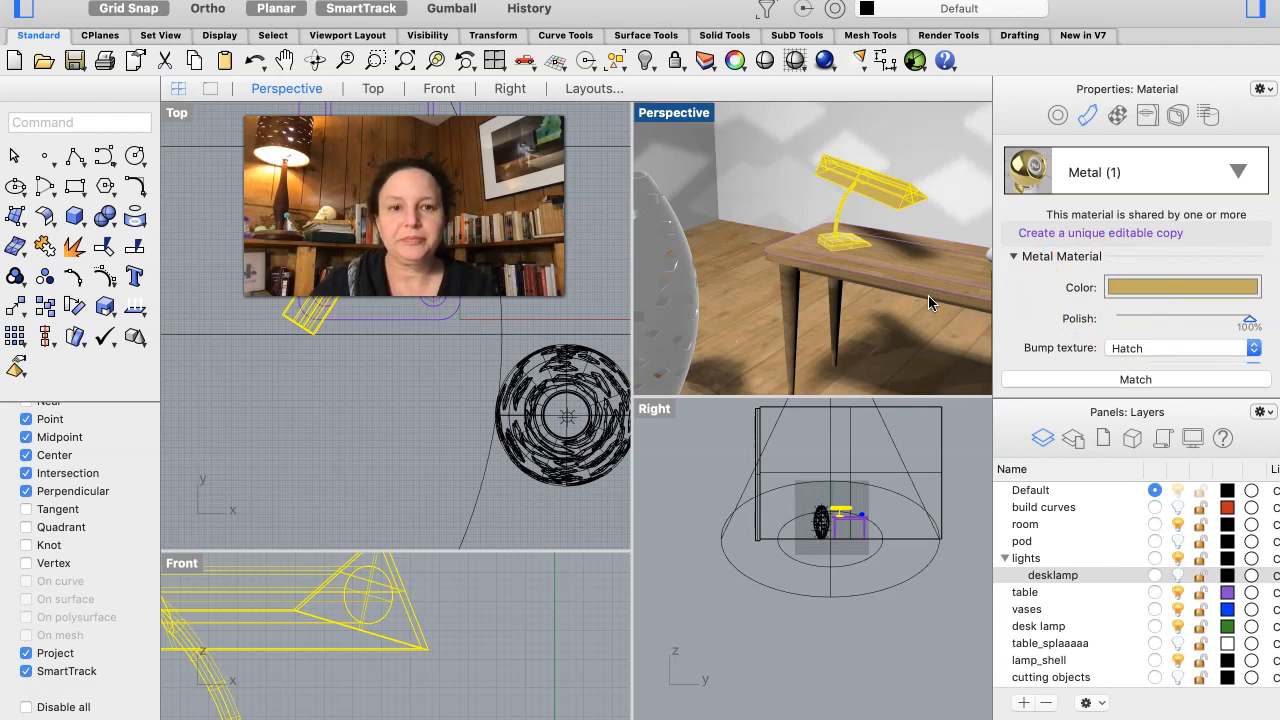
- Assign a new Gem material to the small vase on the table, set its gem type to Amethyst, and deselect it
scroll(928, 295, "down", 5)
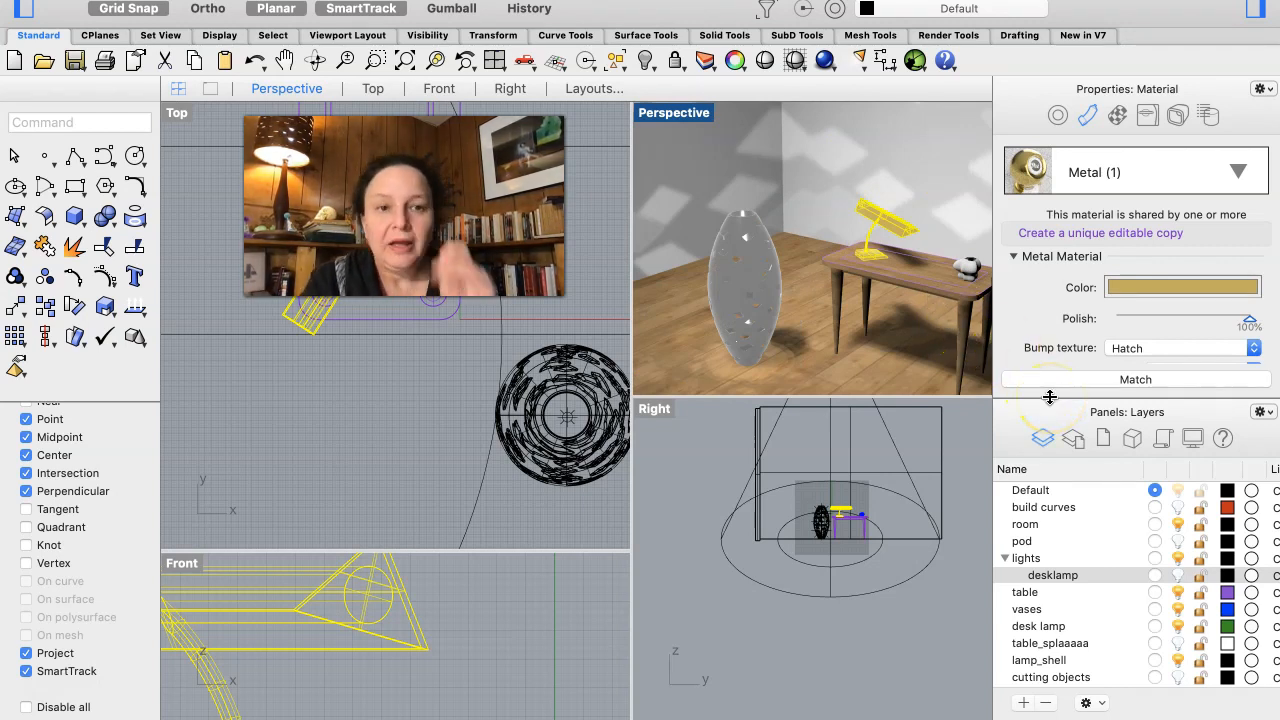
left_click(968, 273)
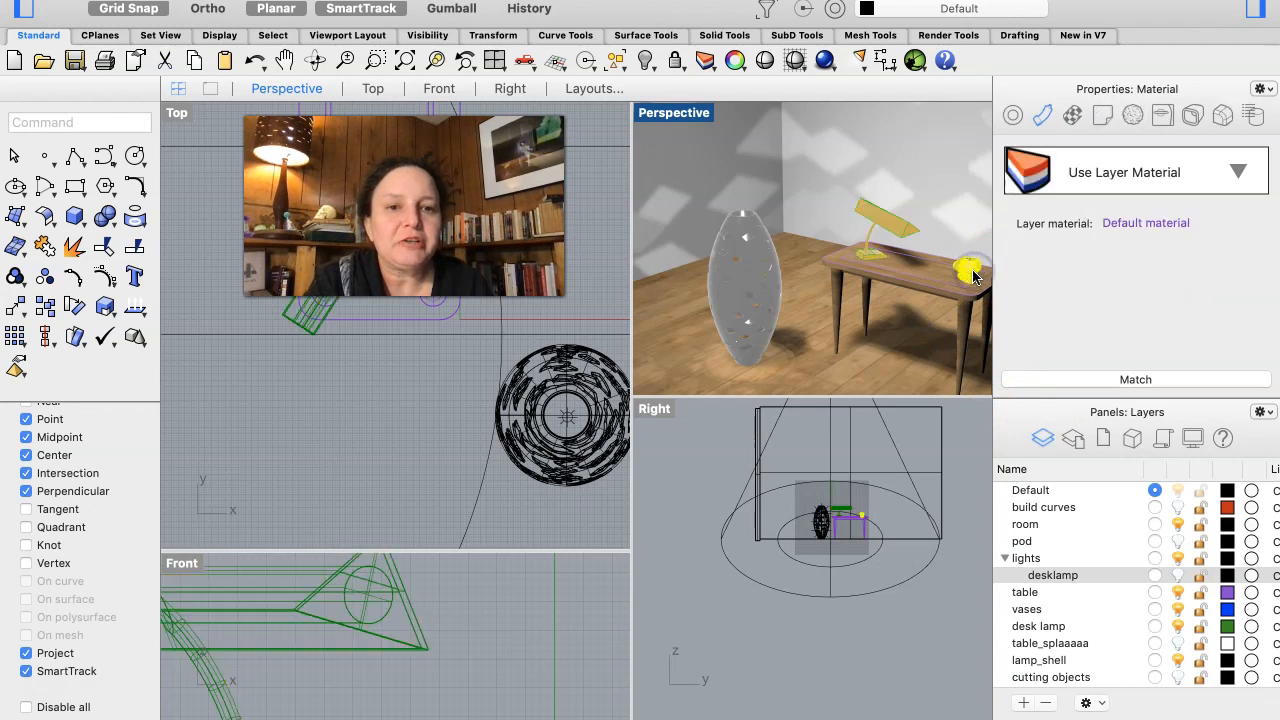
left_click(1240, 173)
left_click(1017, 243)
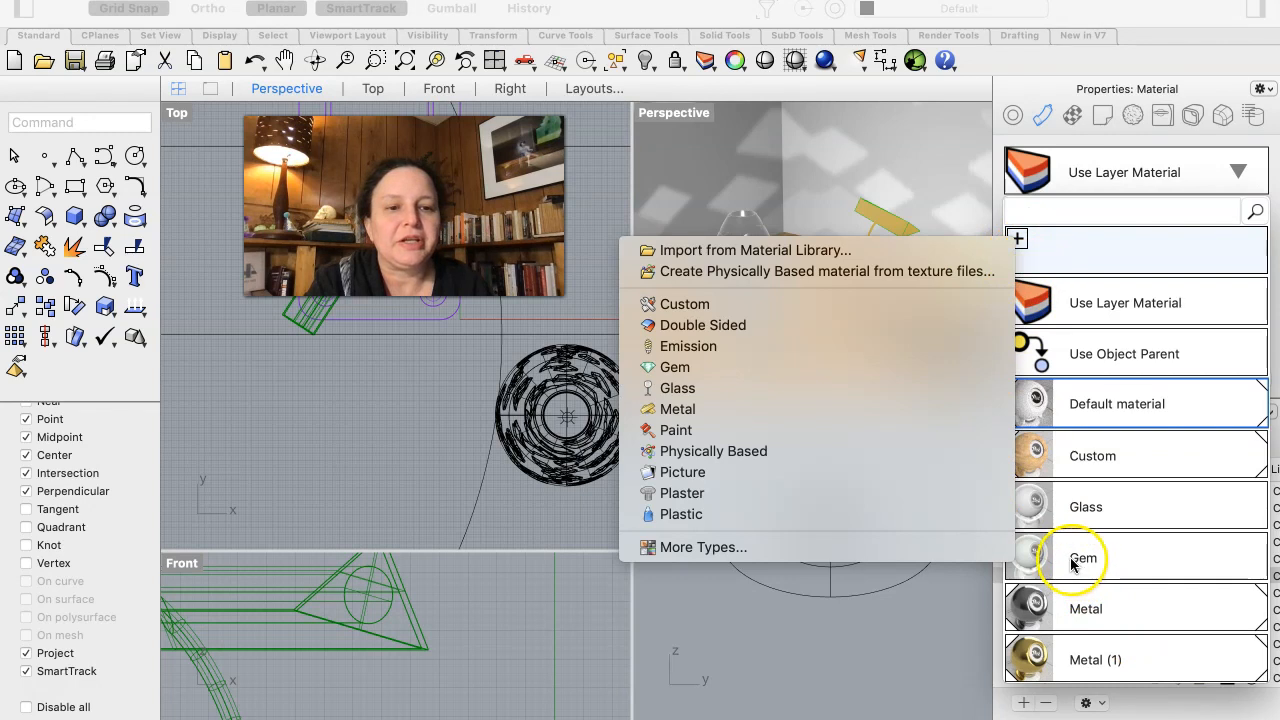
left_click(797, 366)
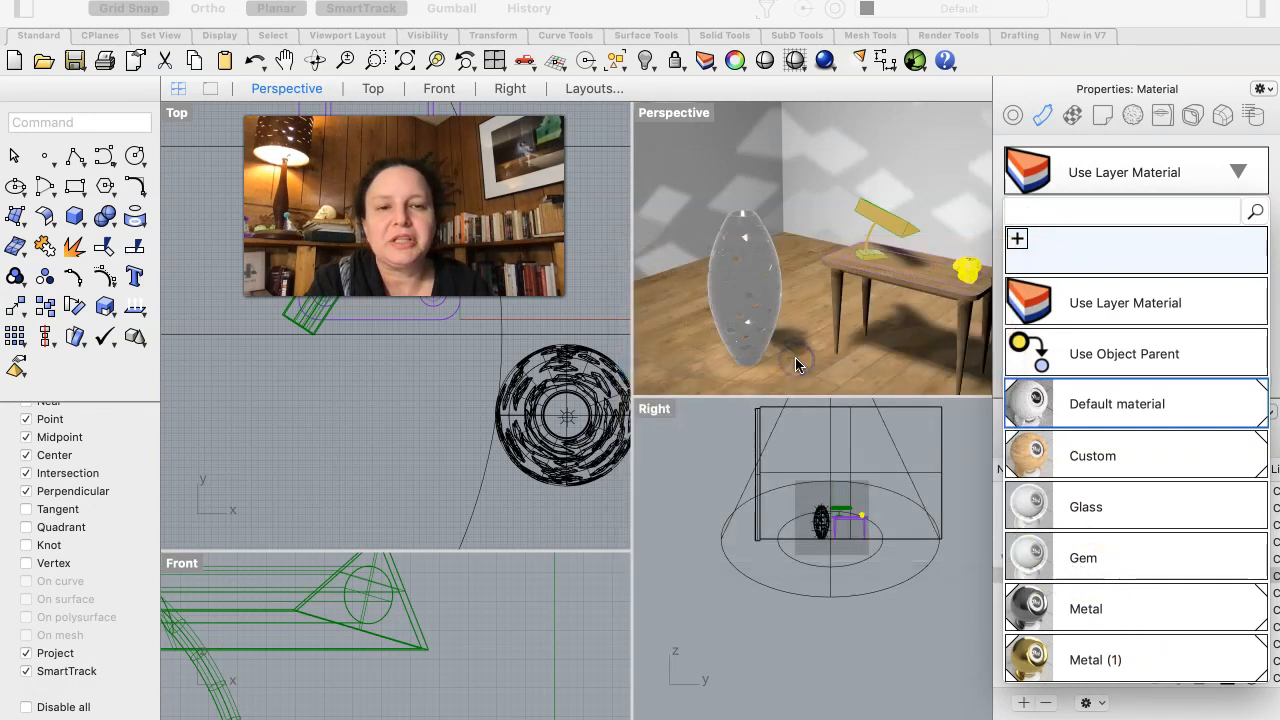
left_click(795, 357)
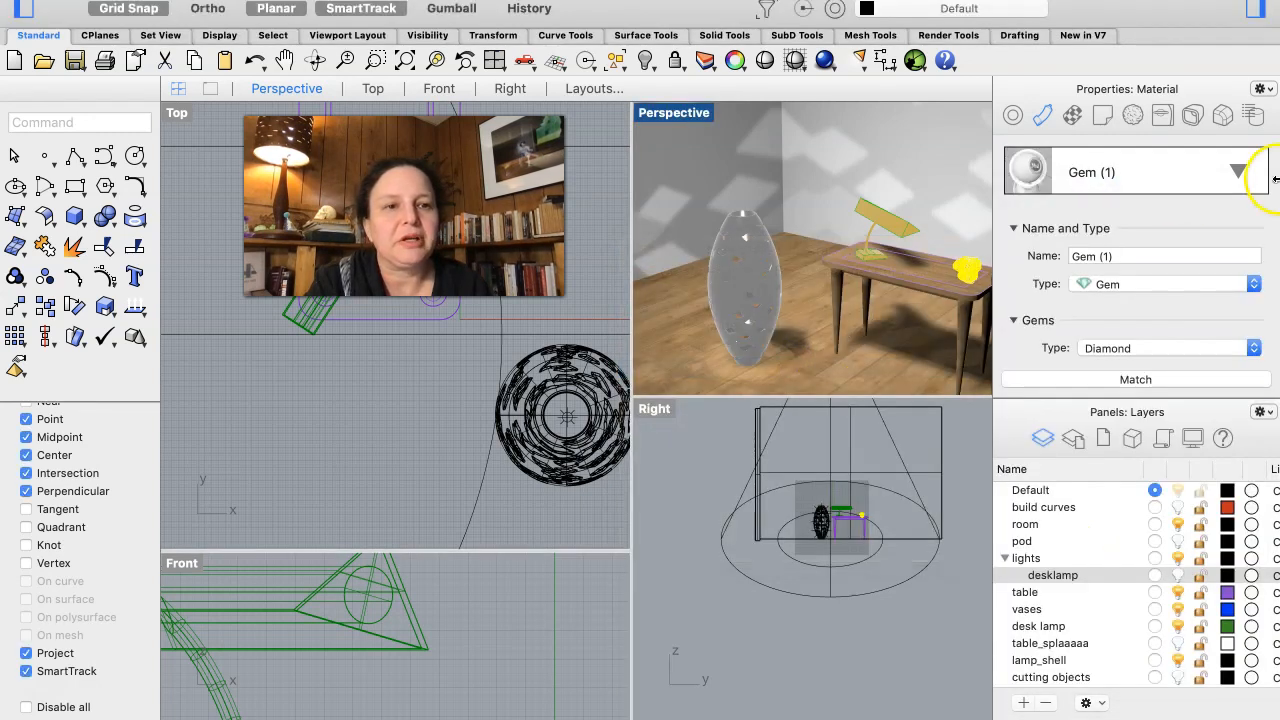
left_click(1208, 352)
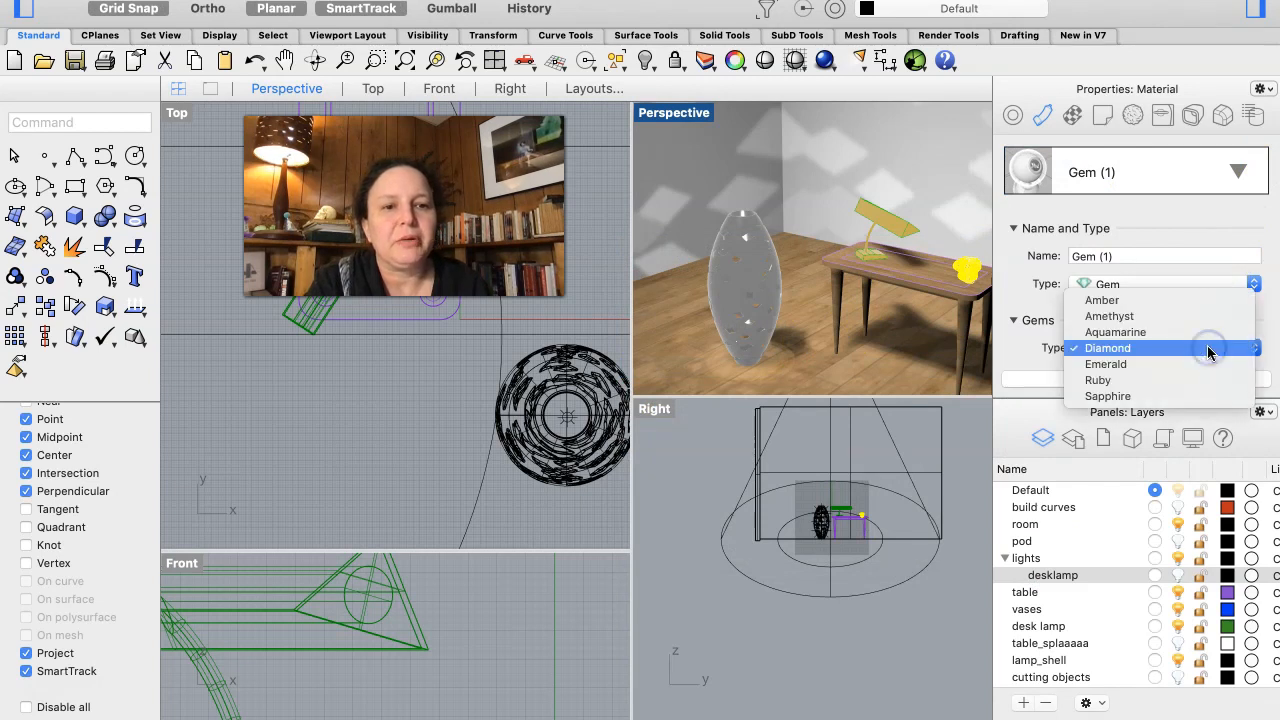
left_click(1191, 316)
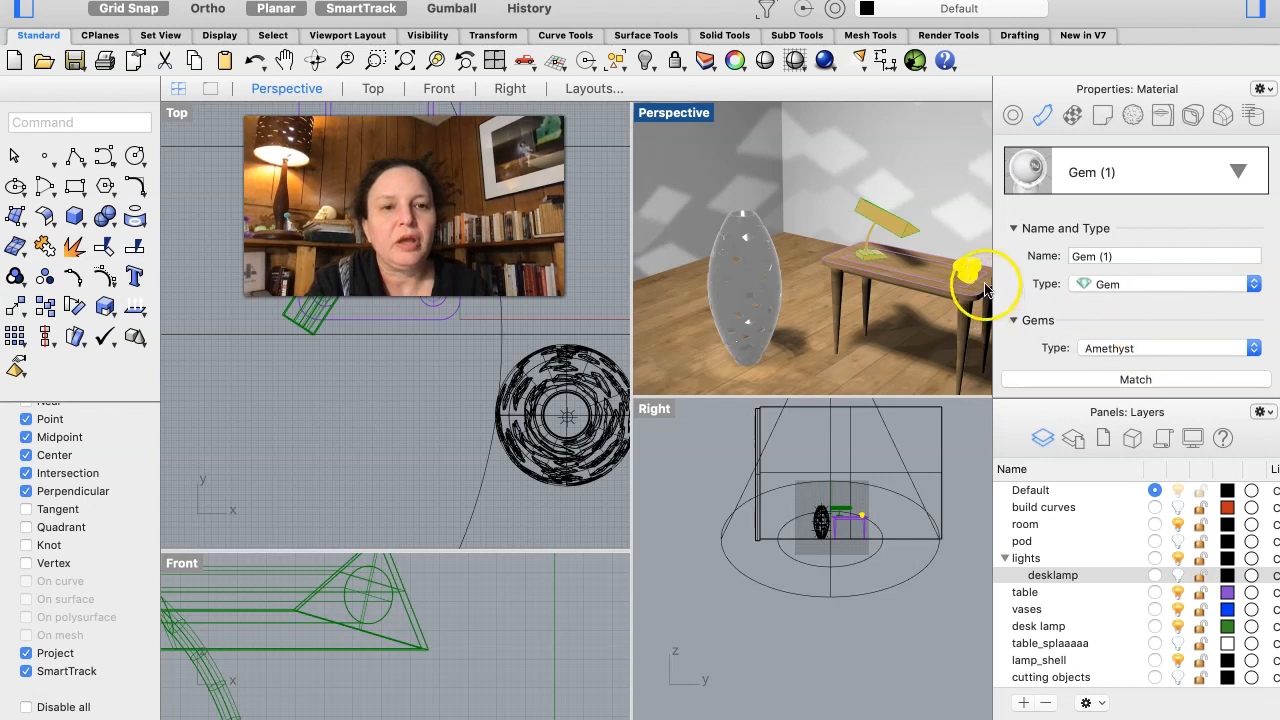
left_click(670, 460)
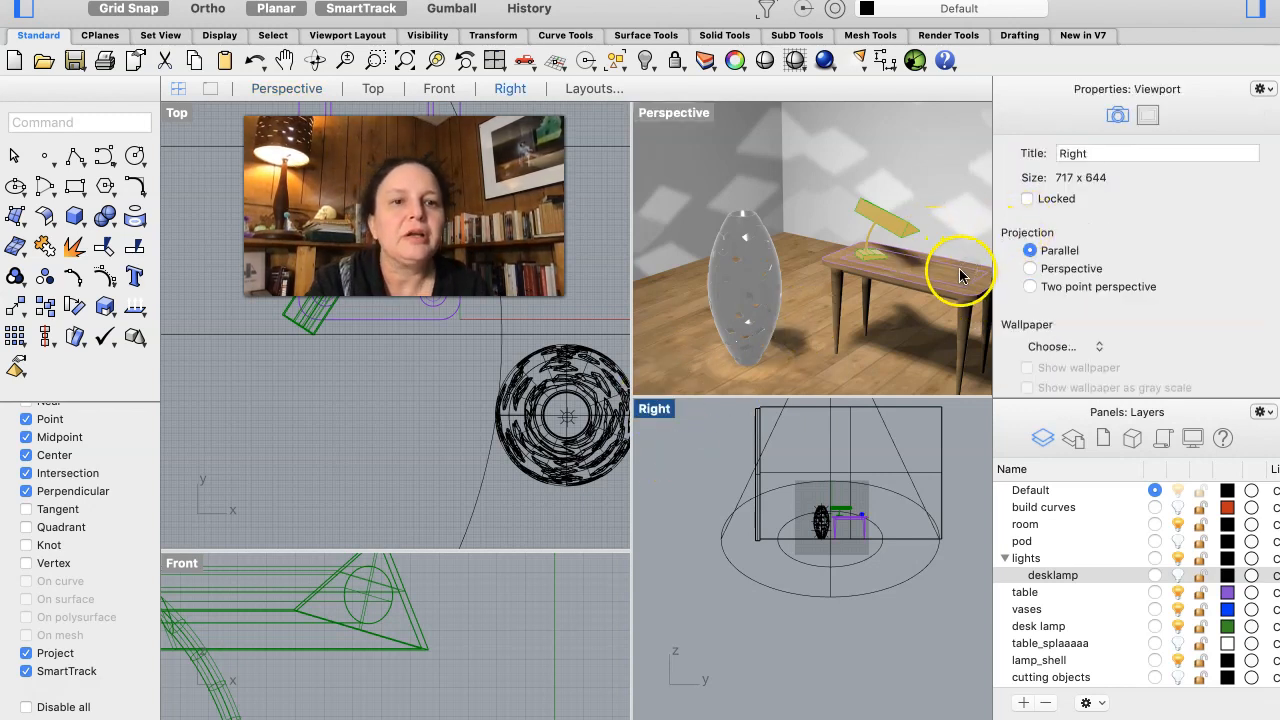
- Select both wall surfaces of the room and assign them a new Paint material
right_click_drag(934, 245, 933, 243)
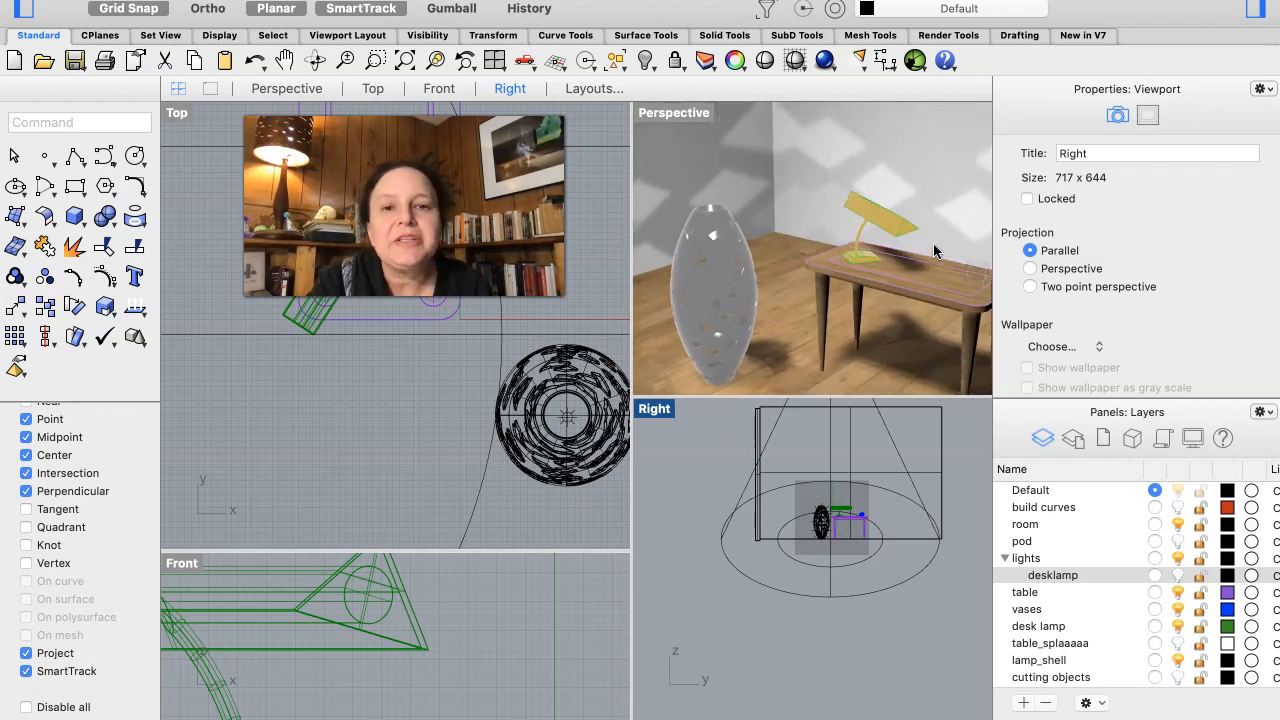
scroll(902, 235, "down", 8)
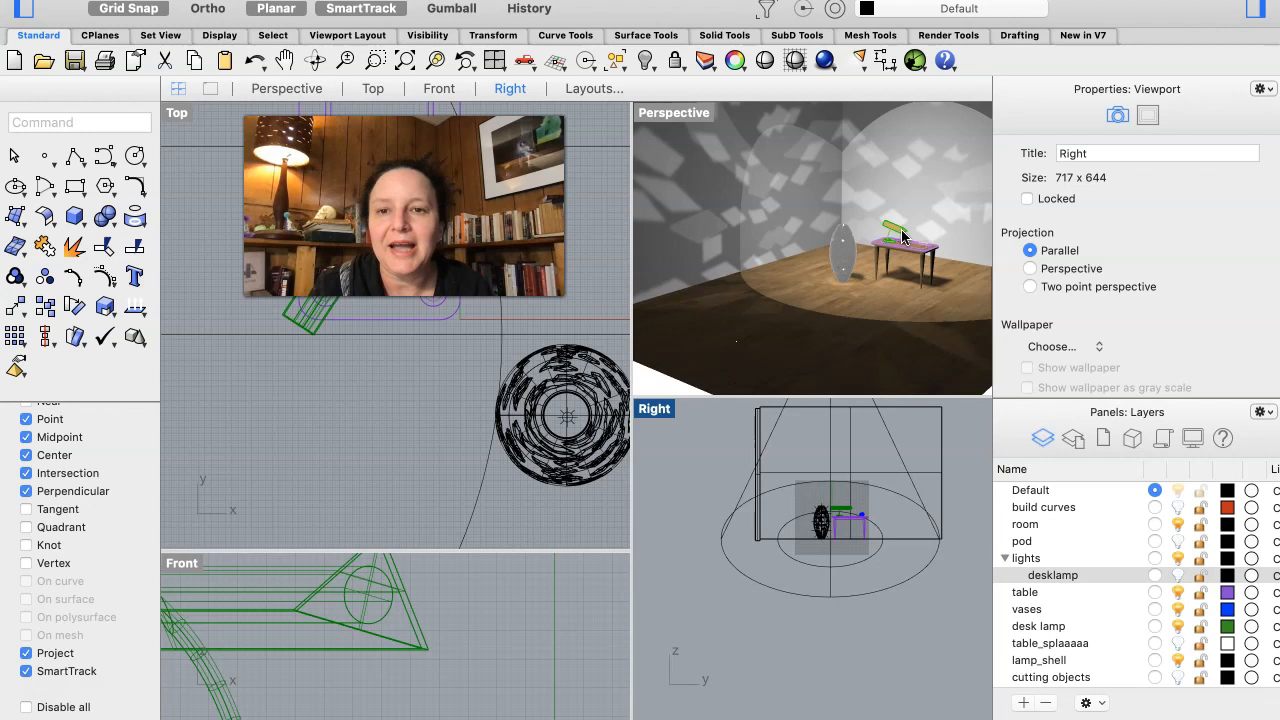
scroll(902, 236, "down", 3)
left_click(893, 177)
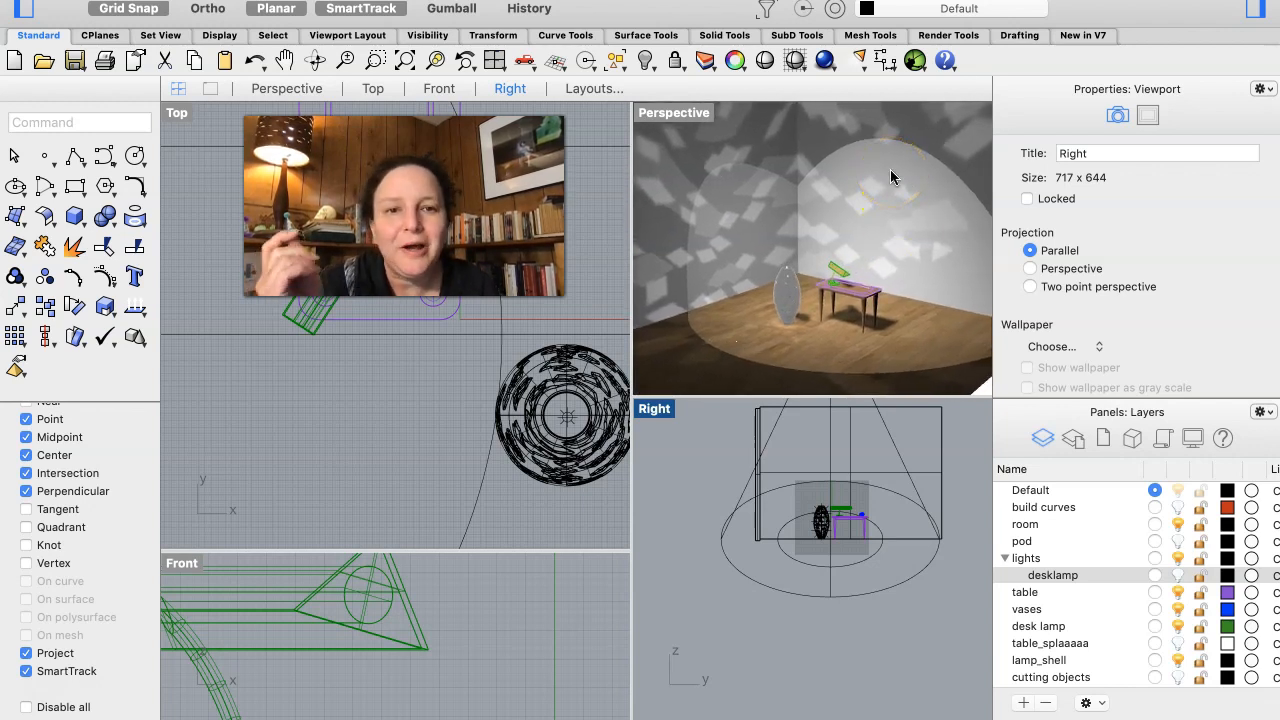
left_click(1074, 437)
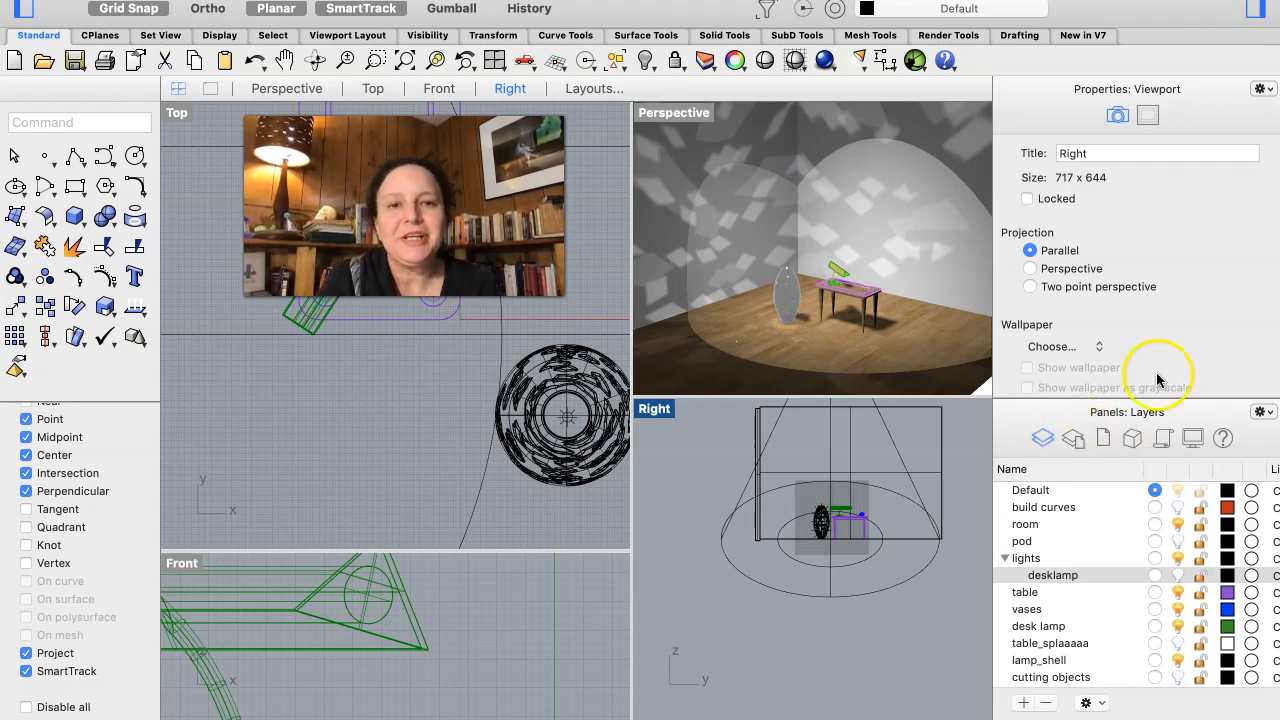
left_click(860, 114)
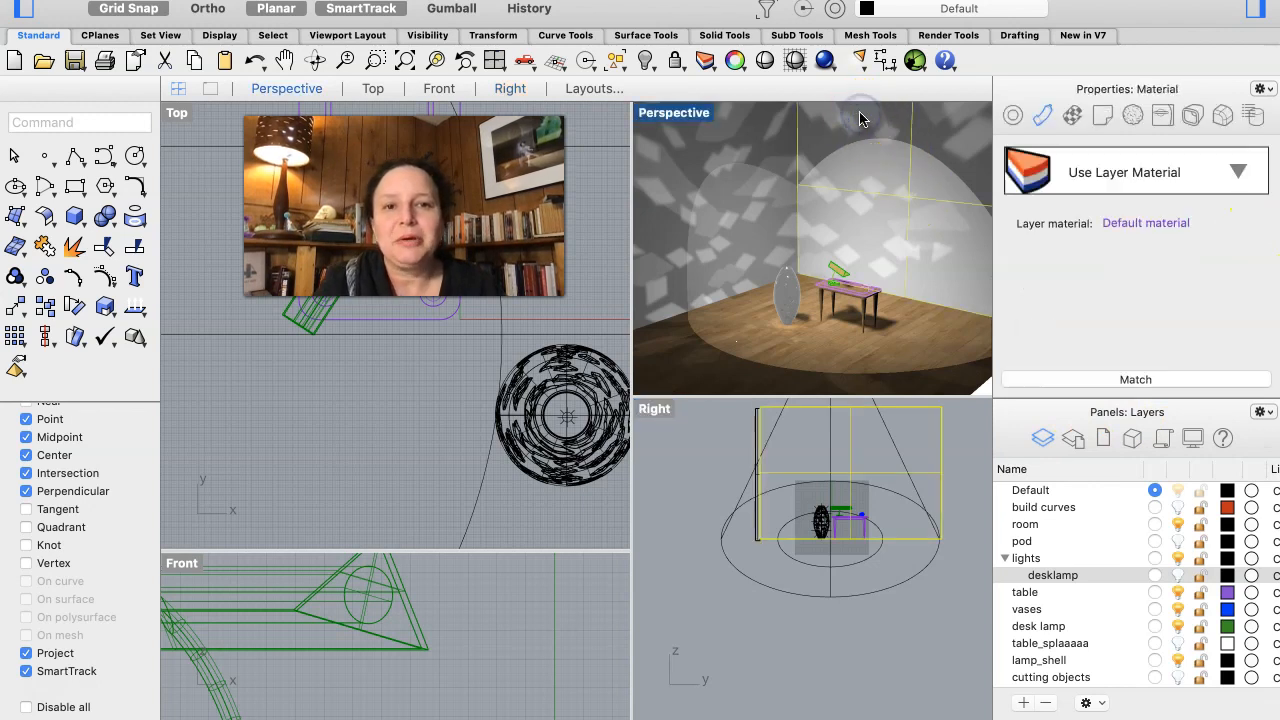
left_click(776, 138)
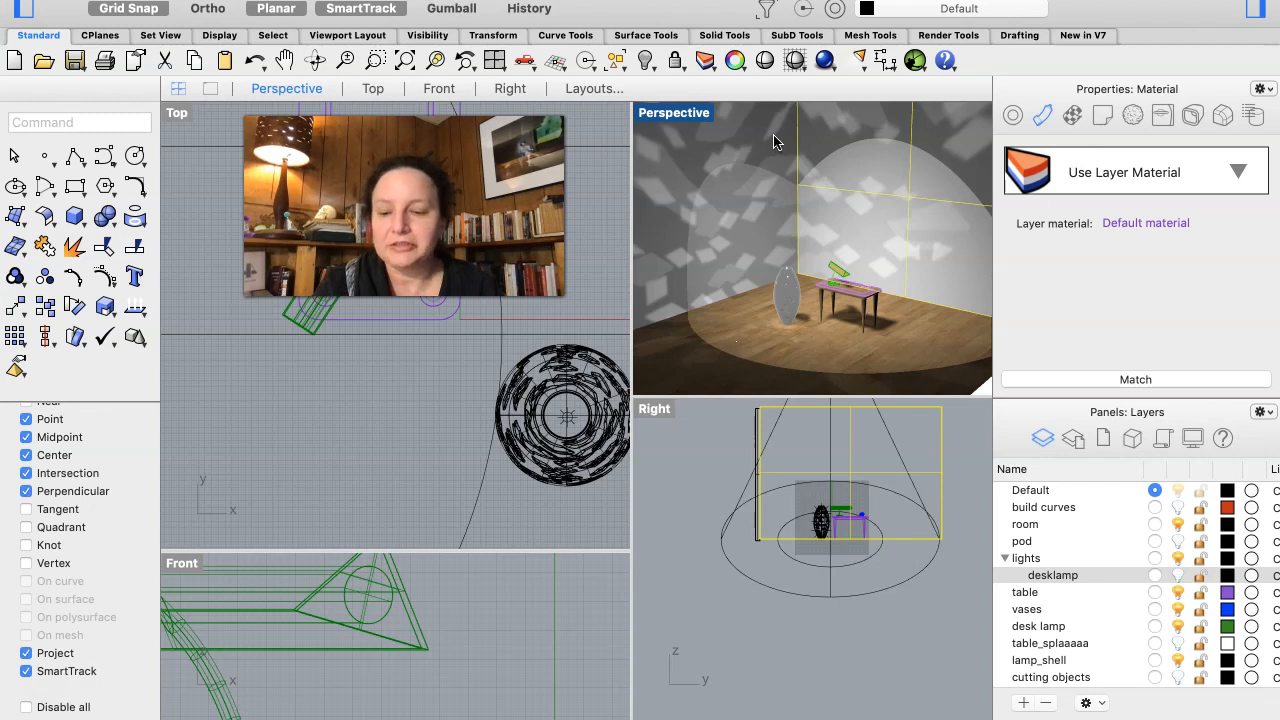
left_click(776, 141)
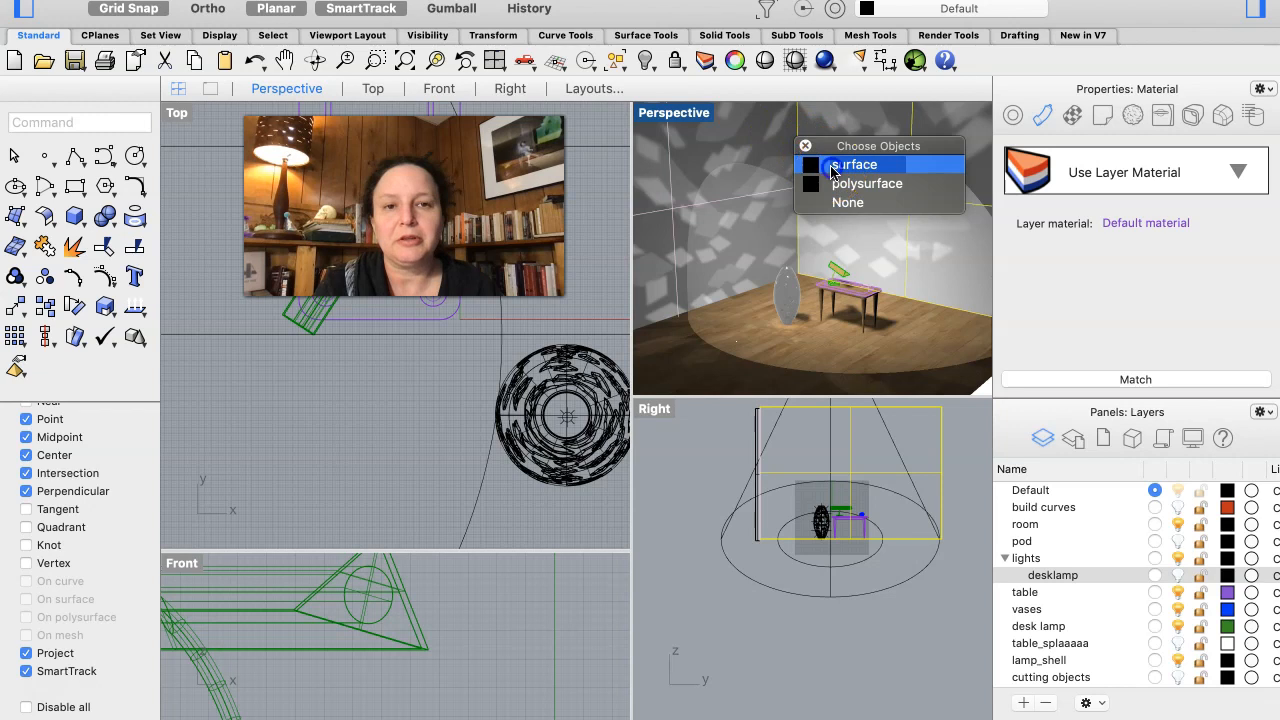
left_click(830, 168)
left_click(1053, 287)
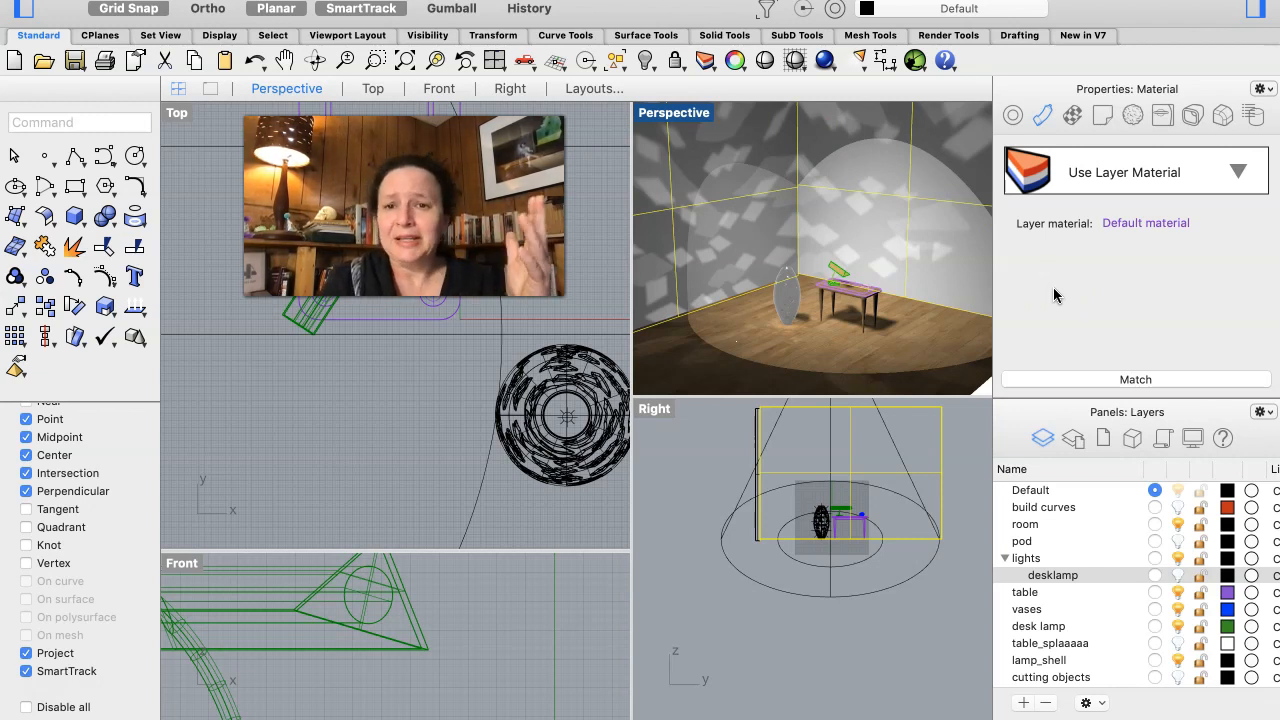
left_click(1116, 211)
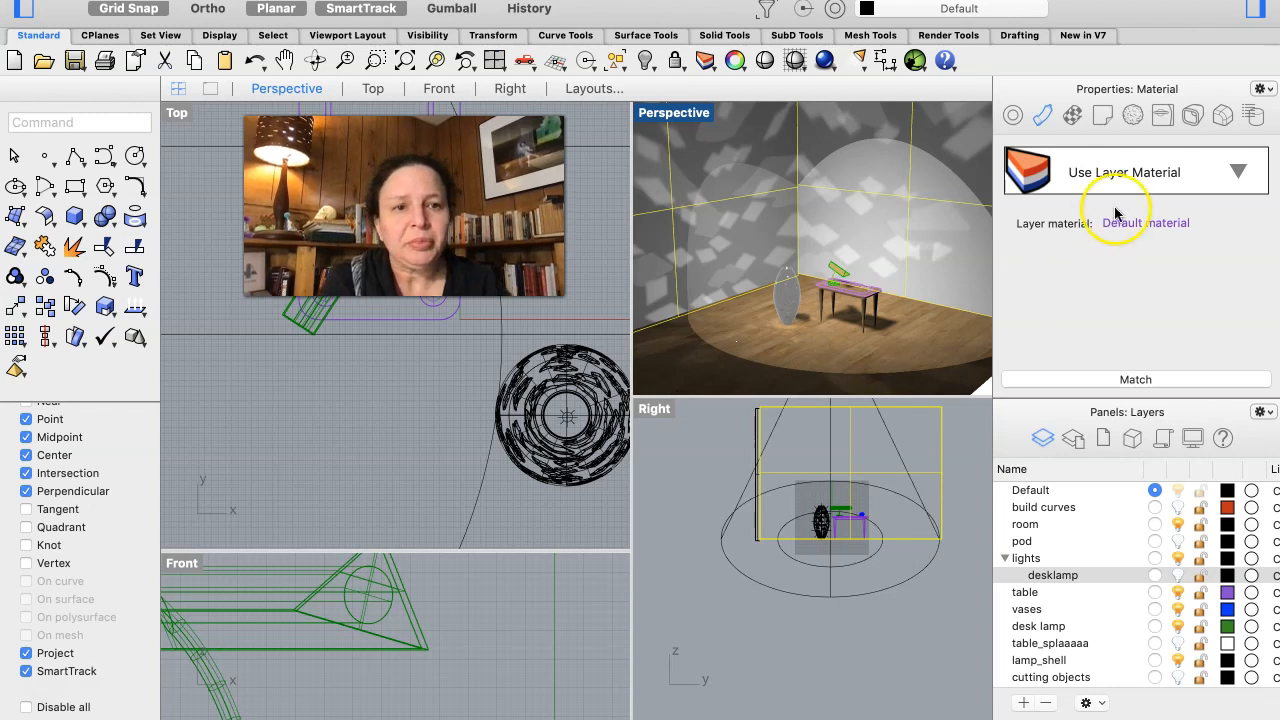
left_click(1236, 176)
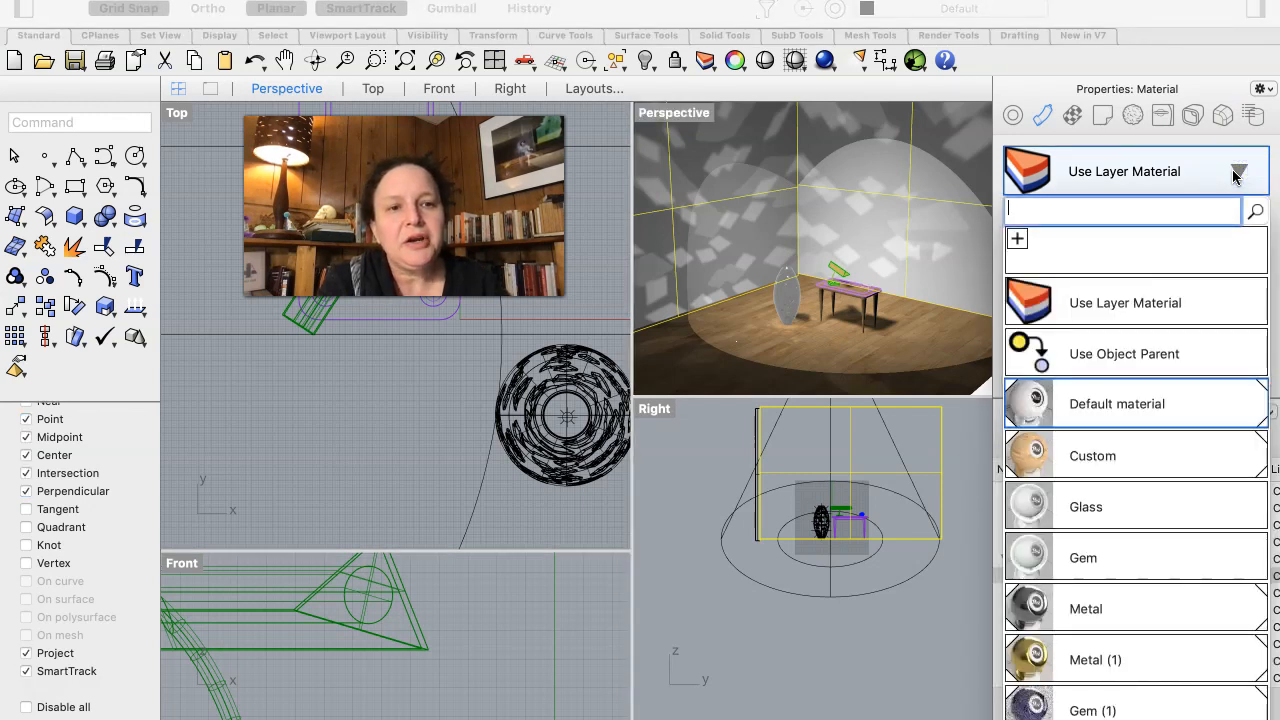
left_click(1017, 240)
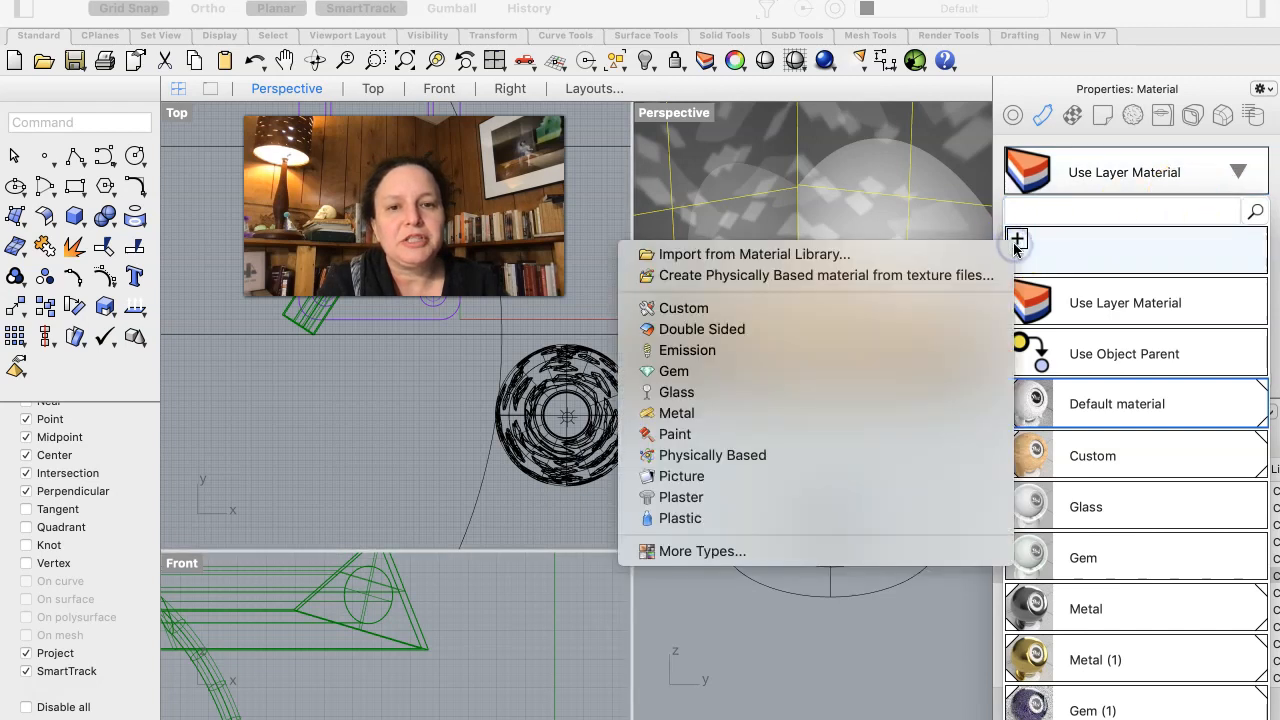
left_click(655, 438)
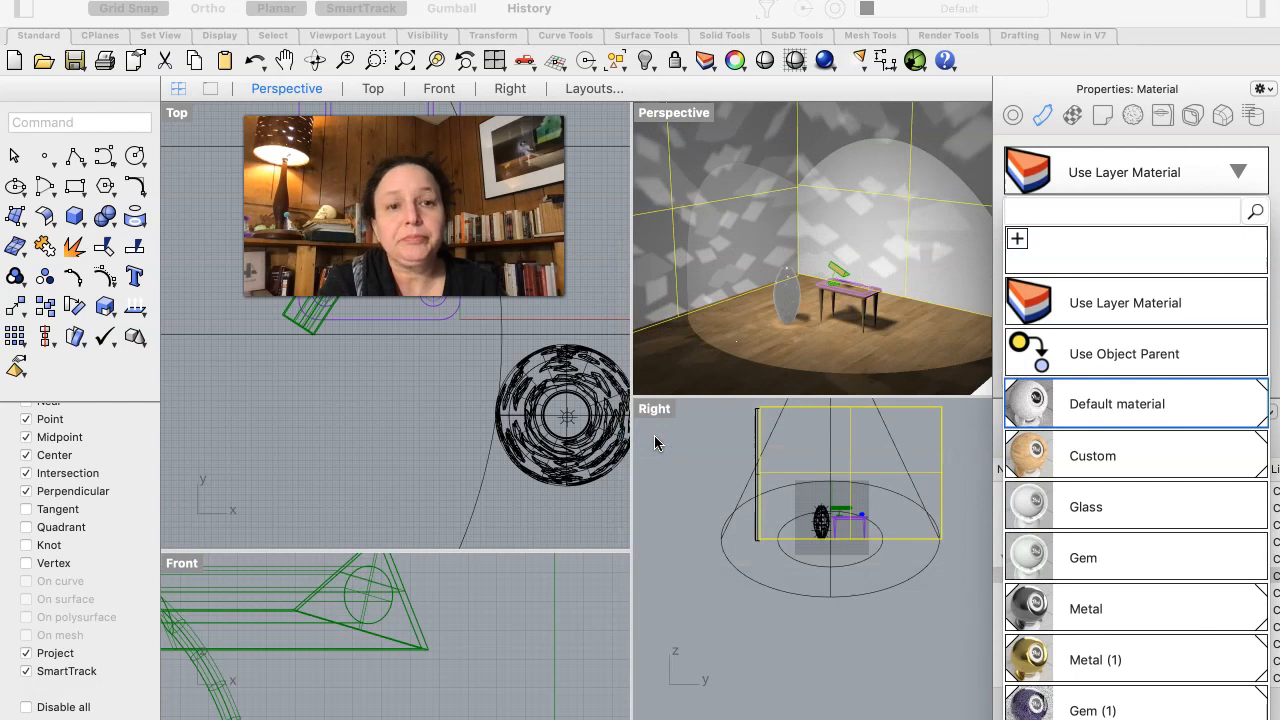
- Set the glossiness of the walls' Paint material to 10% and deselect the walls
scroll(1190, 332, "down", 4)
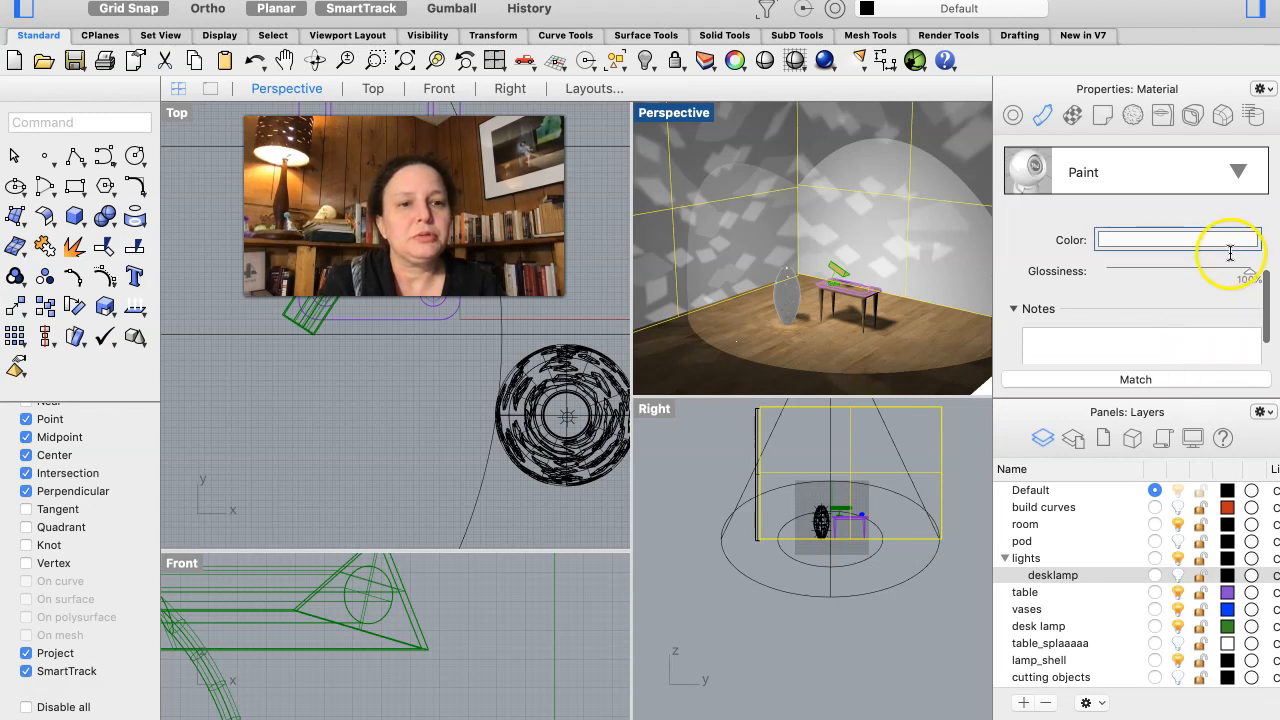
mouse_move(1264, 329)
left_mouse_down()
mouse_move(1273, 273)
mouse_move(1266, 345)
left_mouse_up()
mouse_move(1257, 397)
left_mouse_down()
mouse_move(1268, 283)
mouse_move(1267, 297)
left_mouse_up()
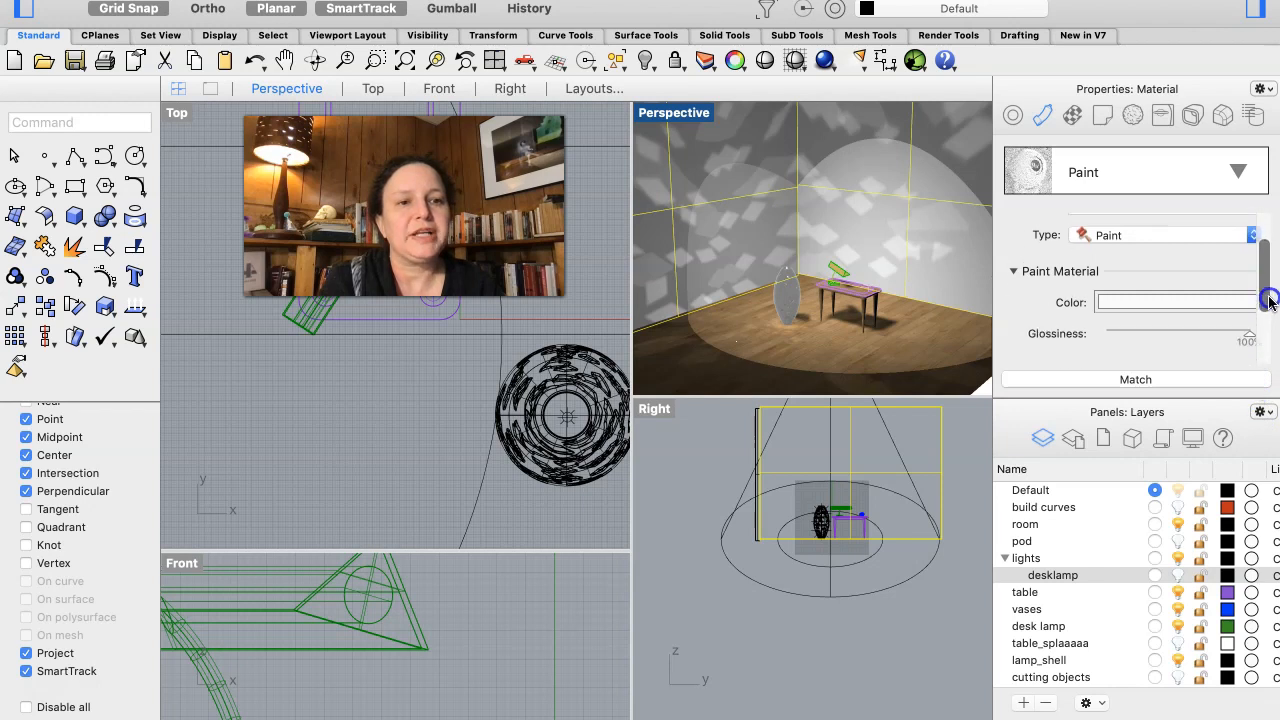
left_click(1128, 336)
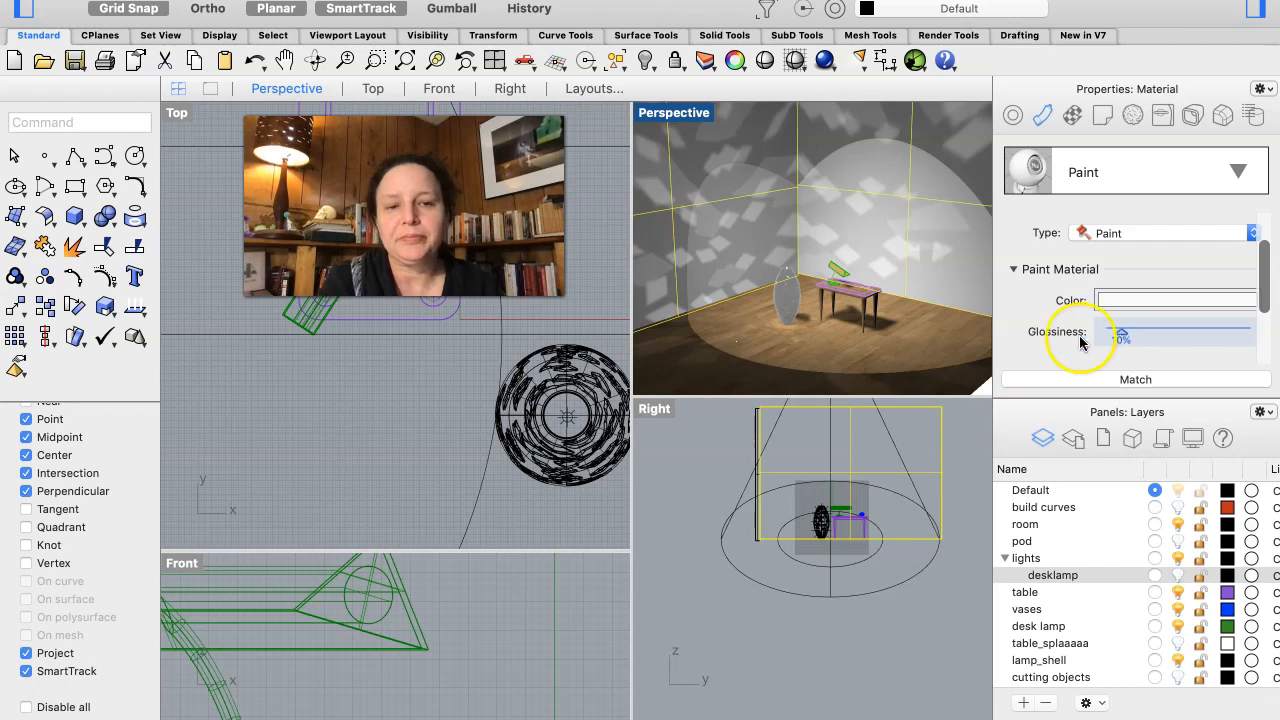
left_click(716, 442)
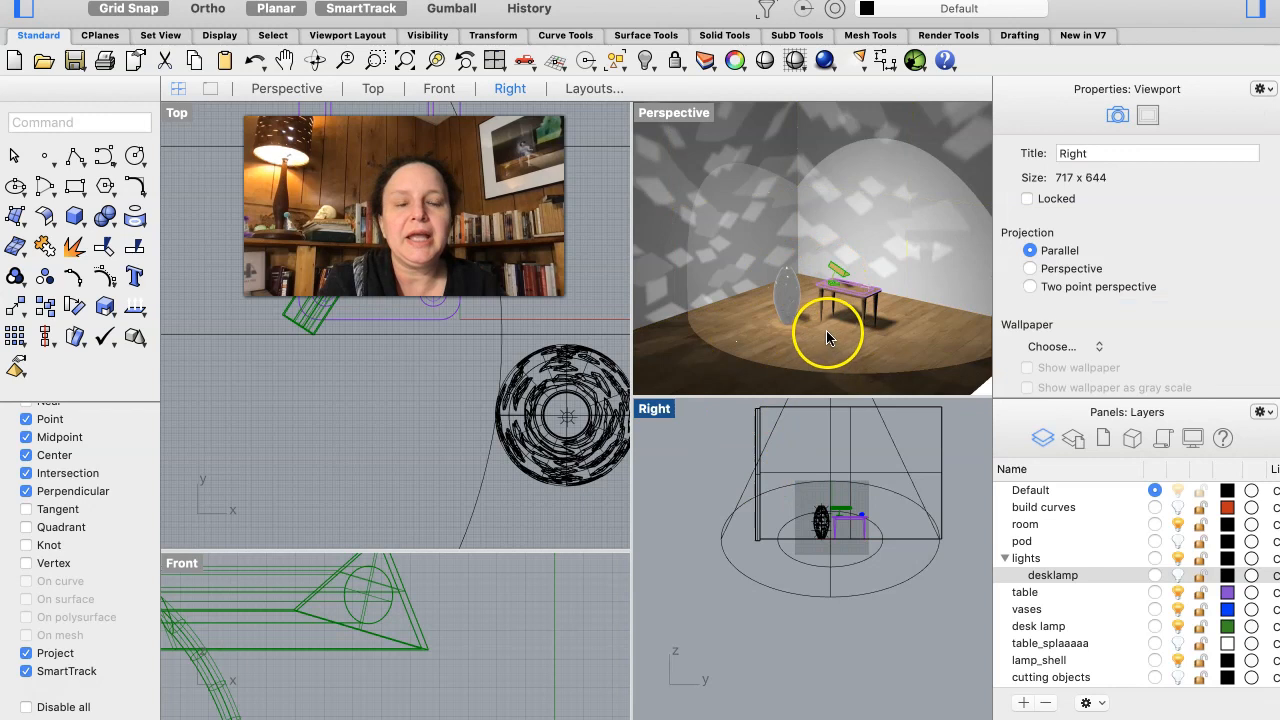
- Turn on the desklamp sublayer under lights and check its light in the room scene
left_click(1177, 578)
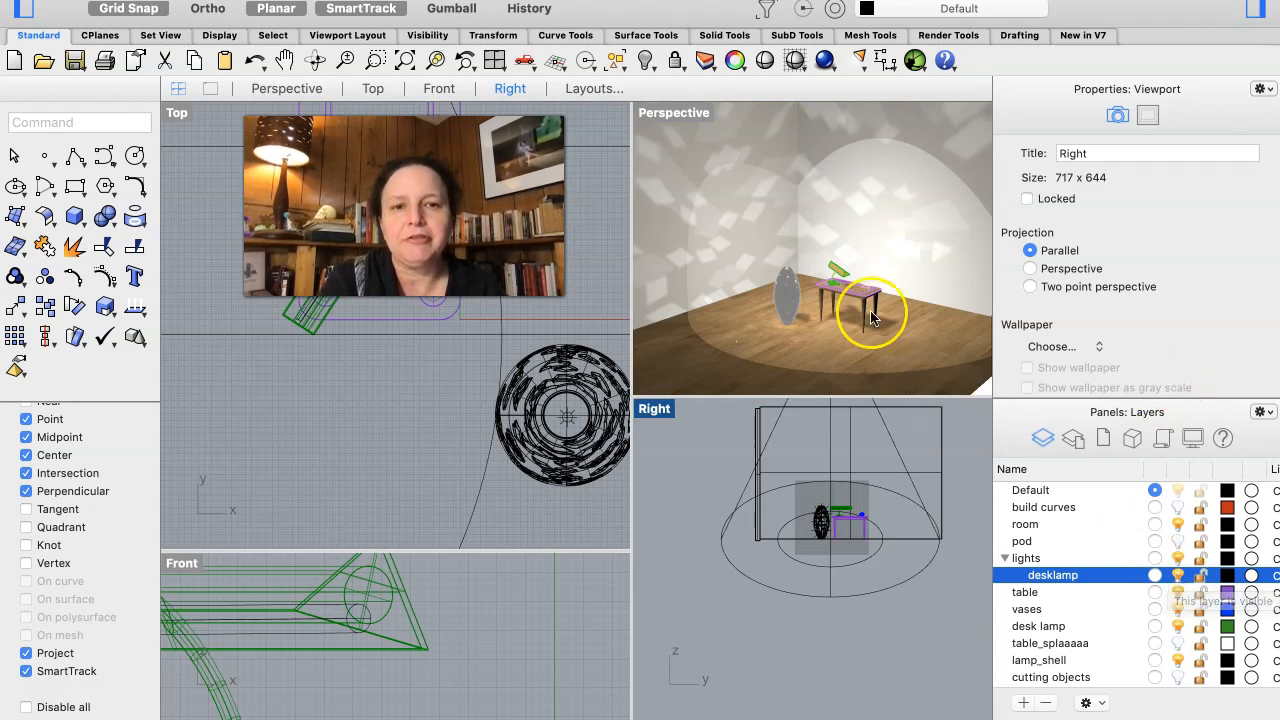
right_click_drag(872, 318, 855, 310)
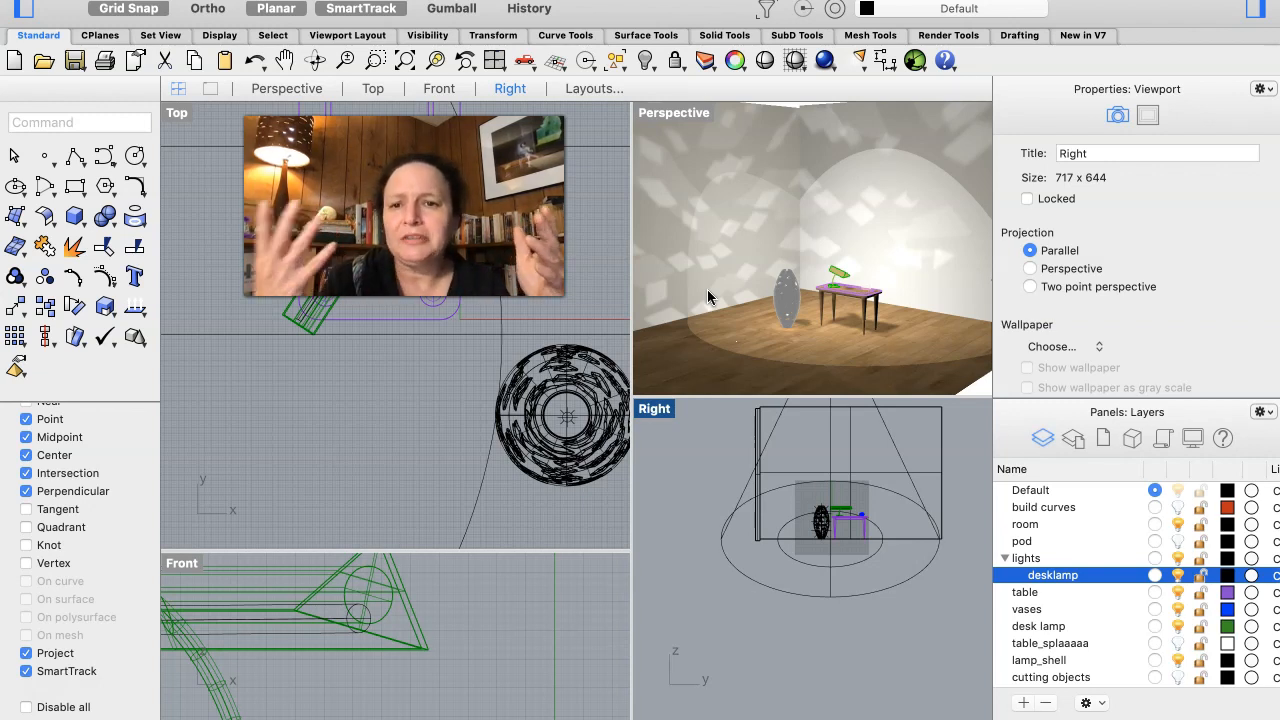
left_click(826, 270)
left_click(783, 302)
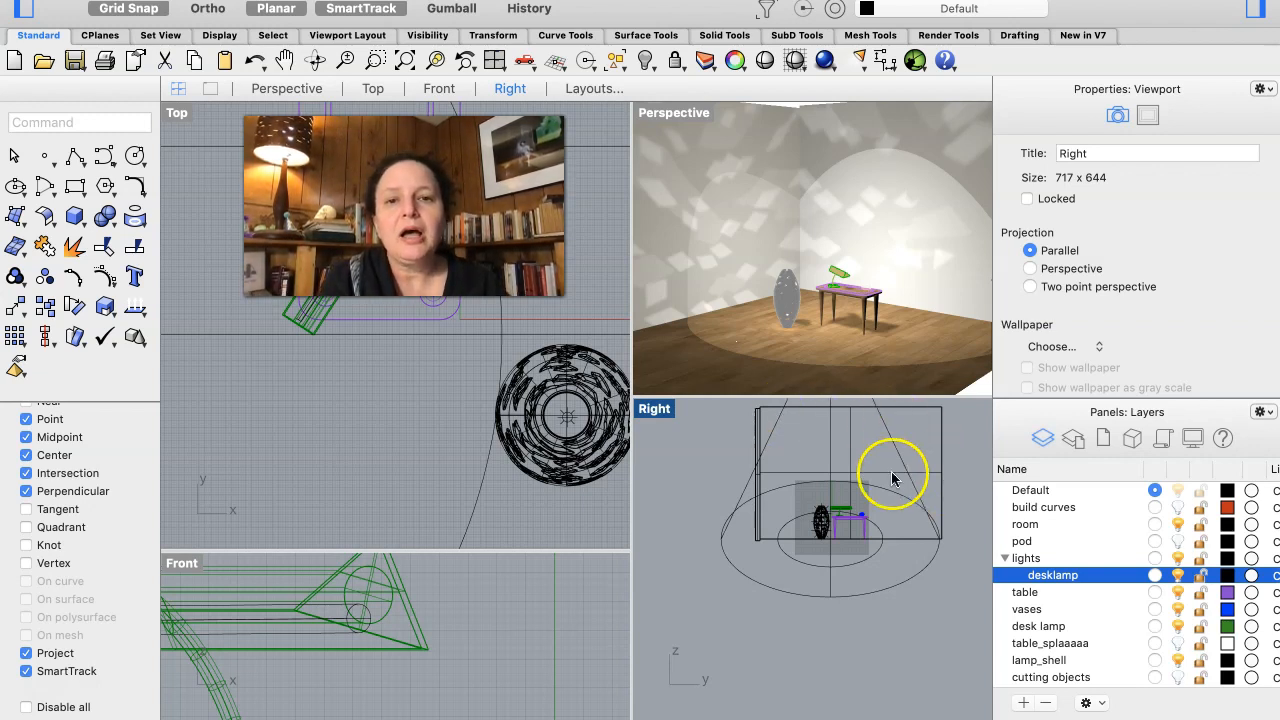
- Widen the Perspective viewport and inspect the lit room with its floor lamp, table and desk lamp
left_click_drag(632, 265, 553, 265)
right_click_drag(604, 253, 827, 281)
scroll(827, 281, "down", 4)
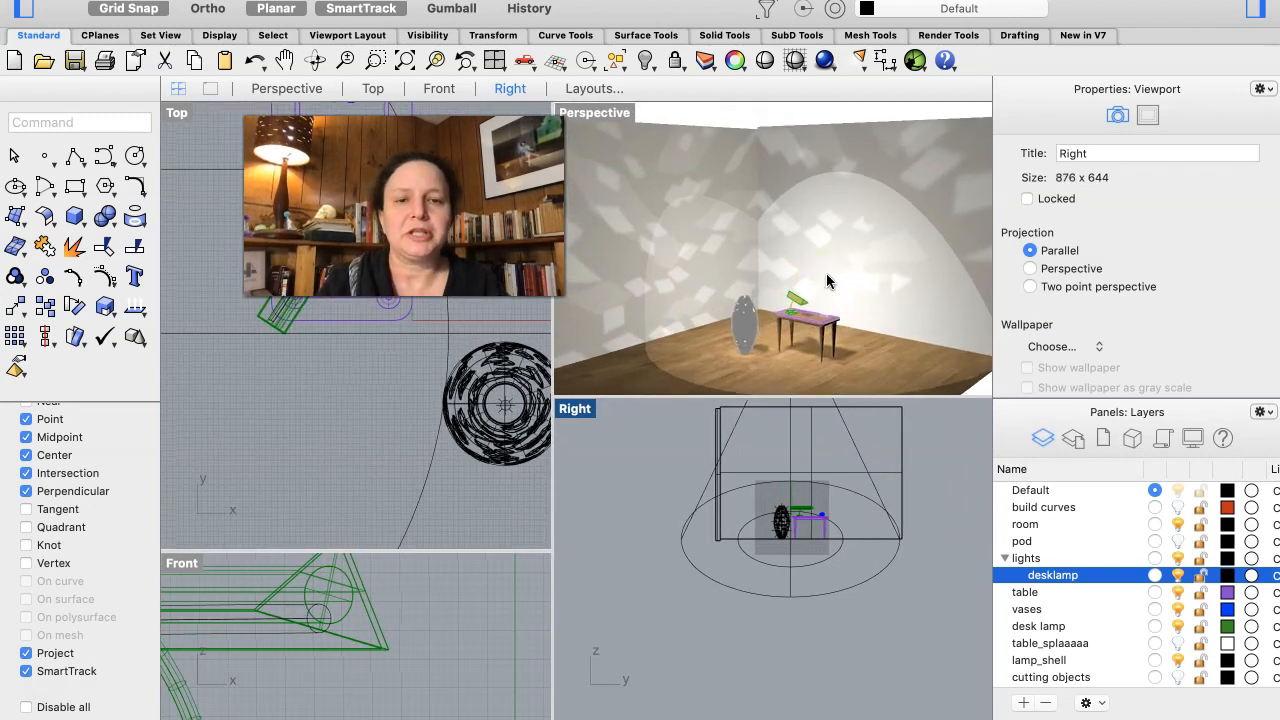
scroll(827, 281, "up", 4)
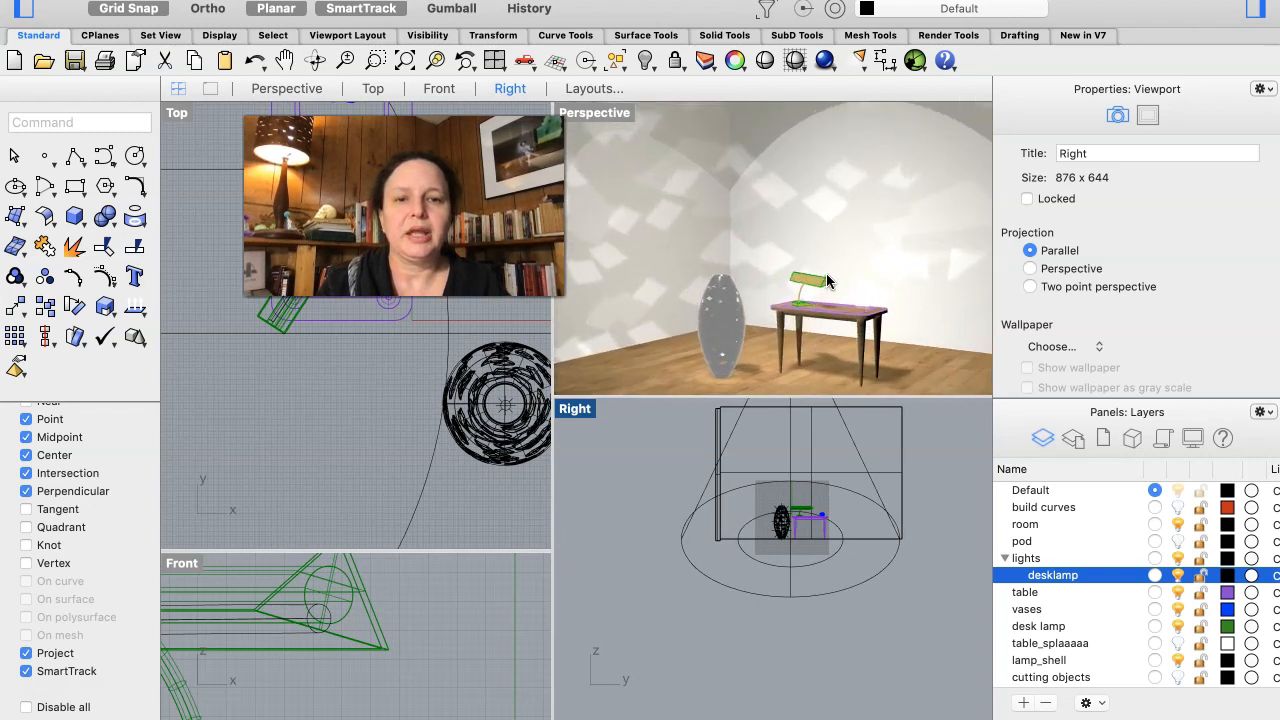
scroll(827, 281, "down", 1)
scroll(827, 281, "right", 4)
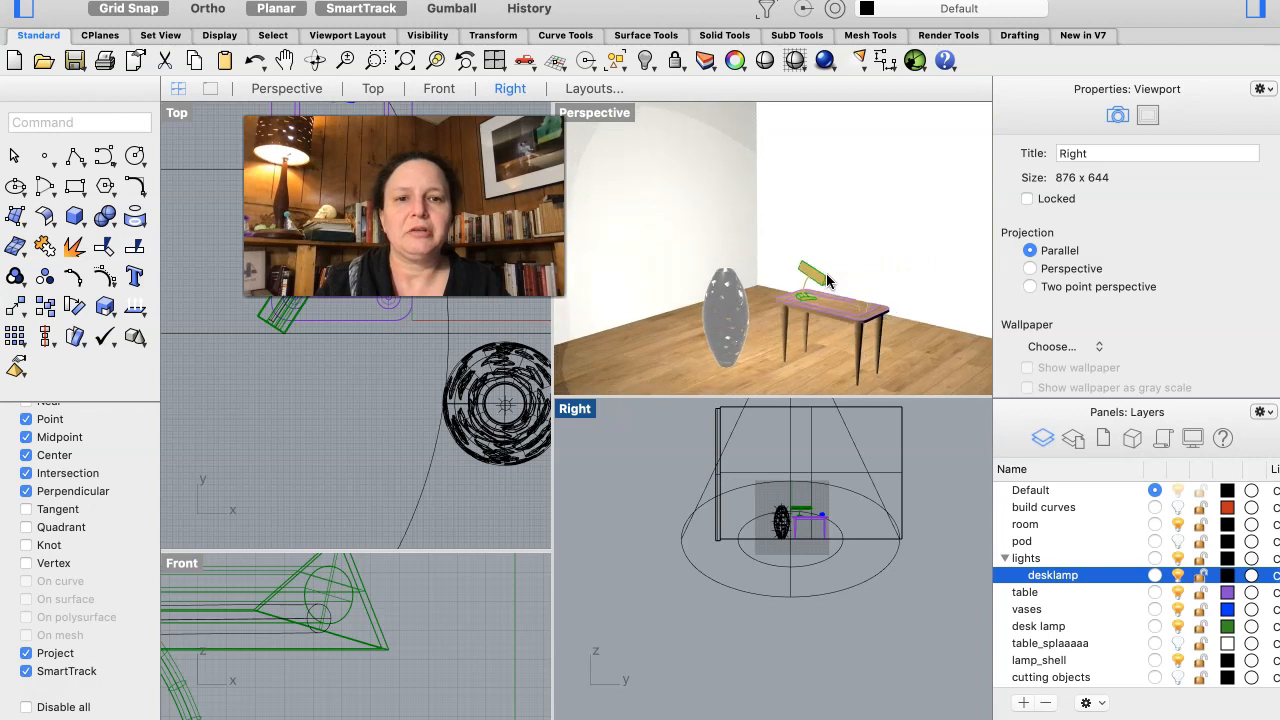
scroll(827, 281, "down", 3)
scroll(827, 281, "down", 1)
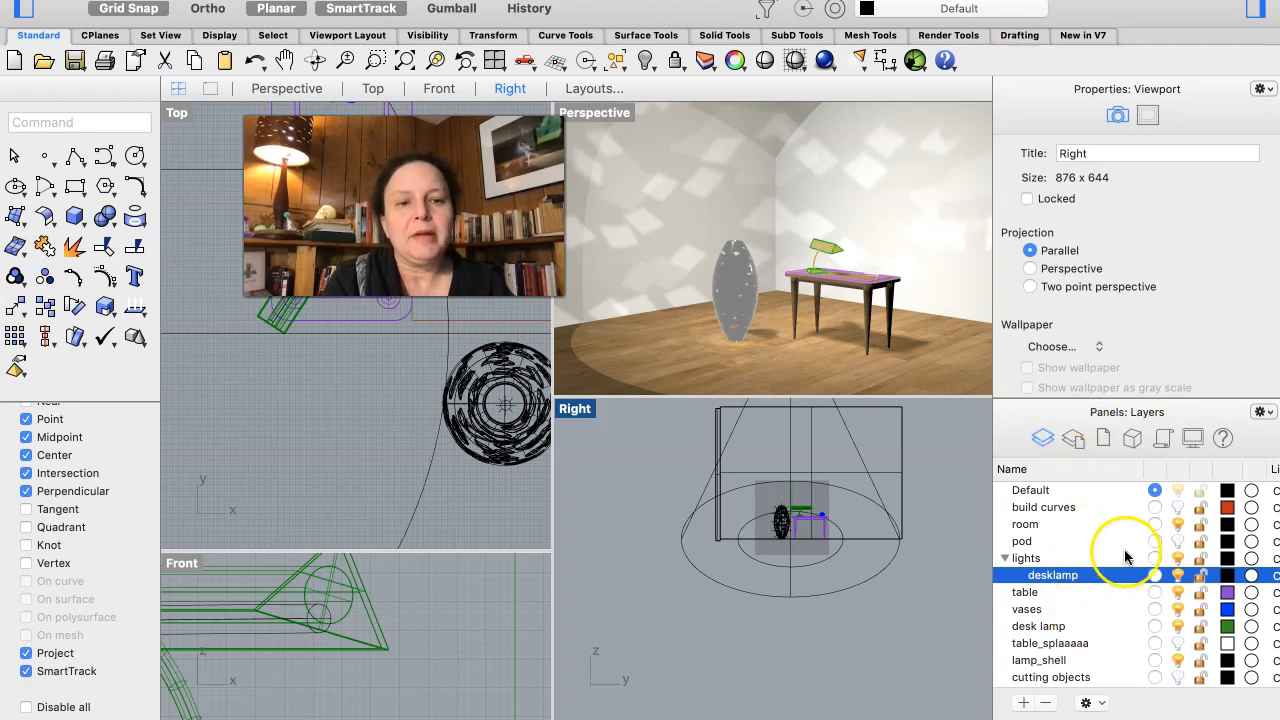
- Hide the room layer, show the pod layer instead, and view the furniture inside the pod
left_click(1178, 524)
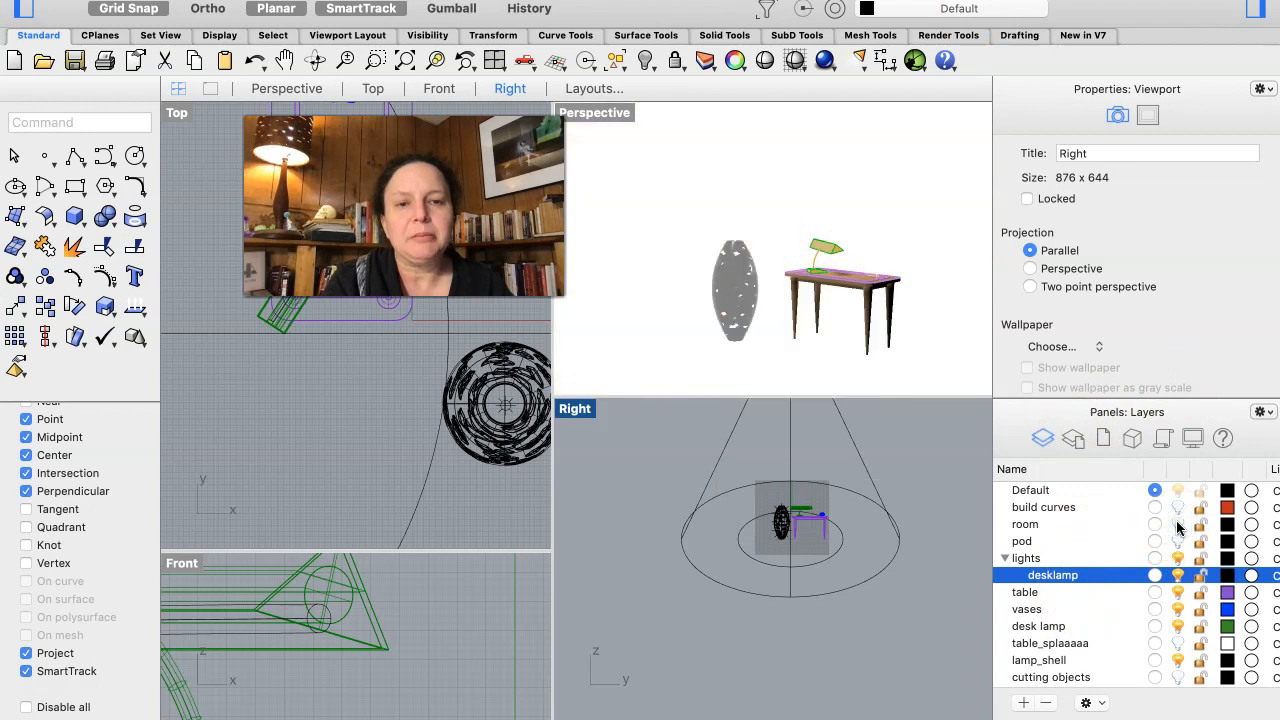
left_click(1178, 541)
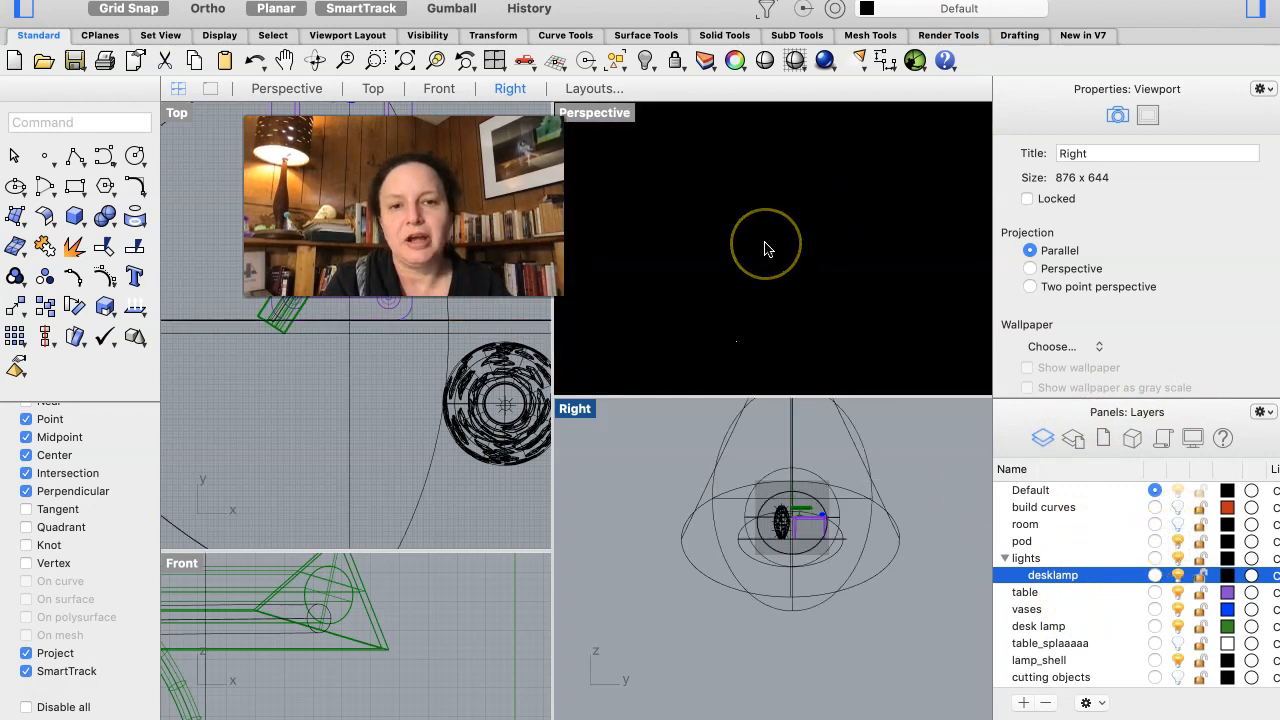
right_click_drag(766, 248, 714, 258)
scroll(714, 256, "up", 6)
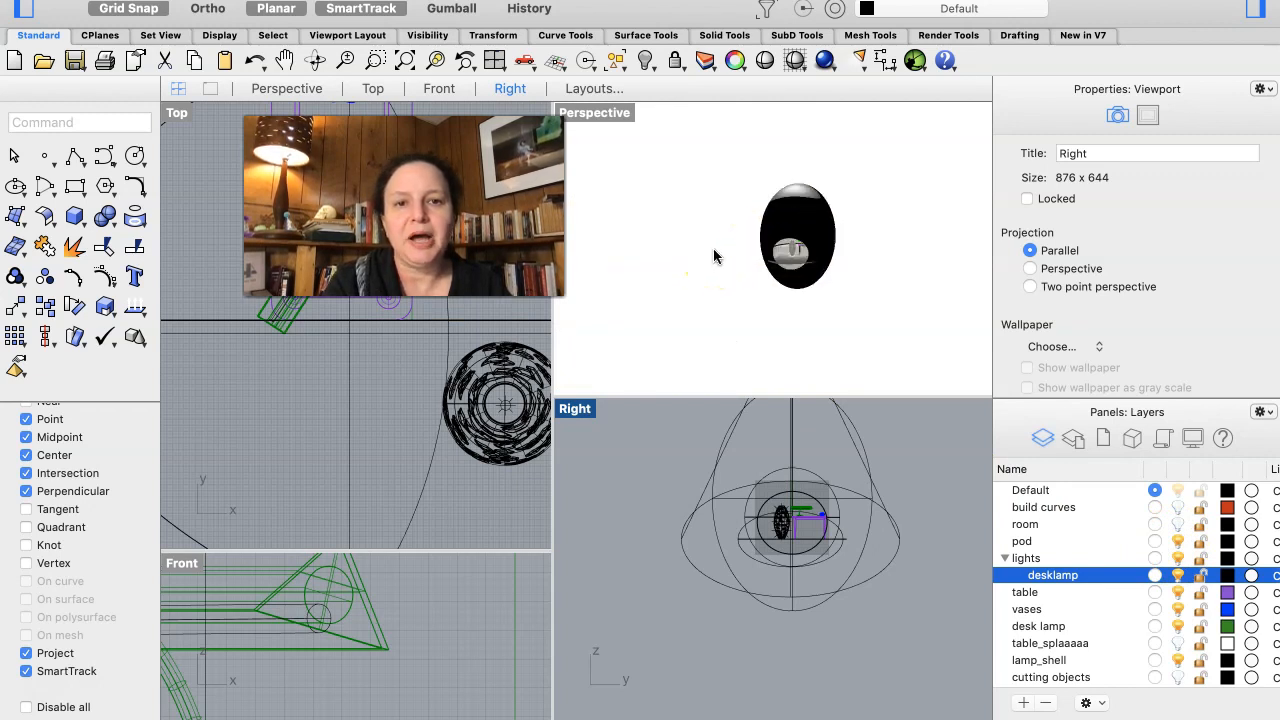
right_click_drag(716, 250, 716, 274)
scroll(716, 272, "up", 5)
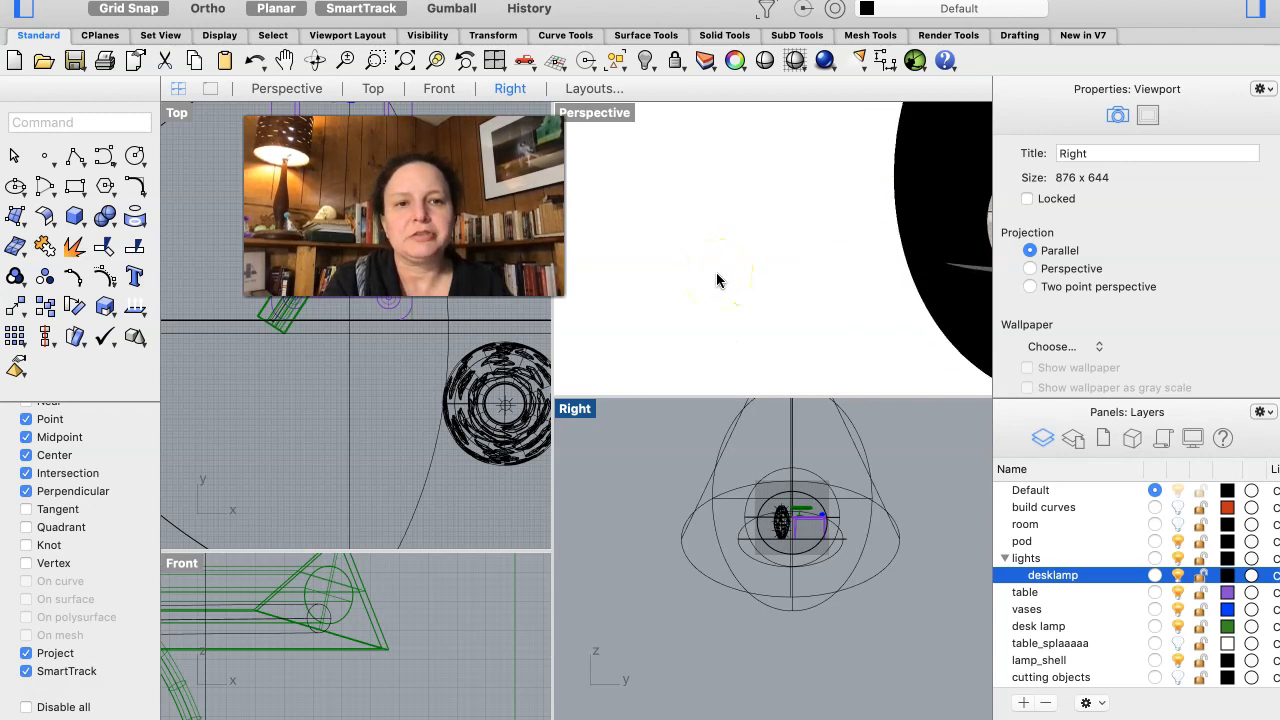
scroll(716, 272, "up", 4)
right_click_drag(716, 272, 716, 272)
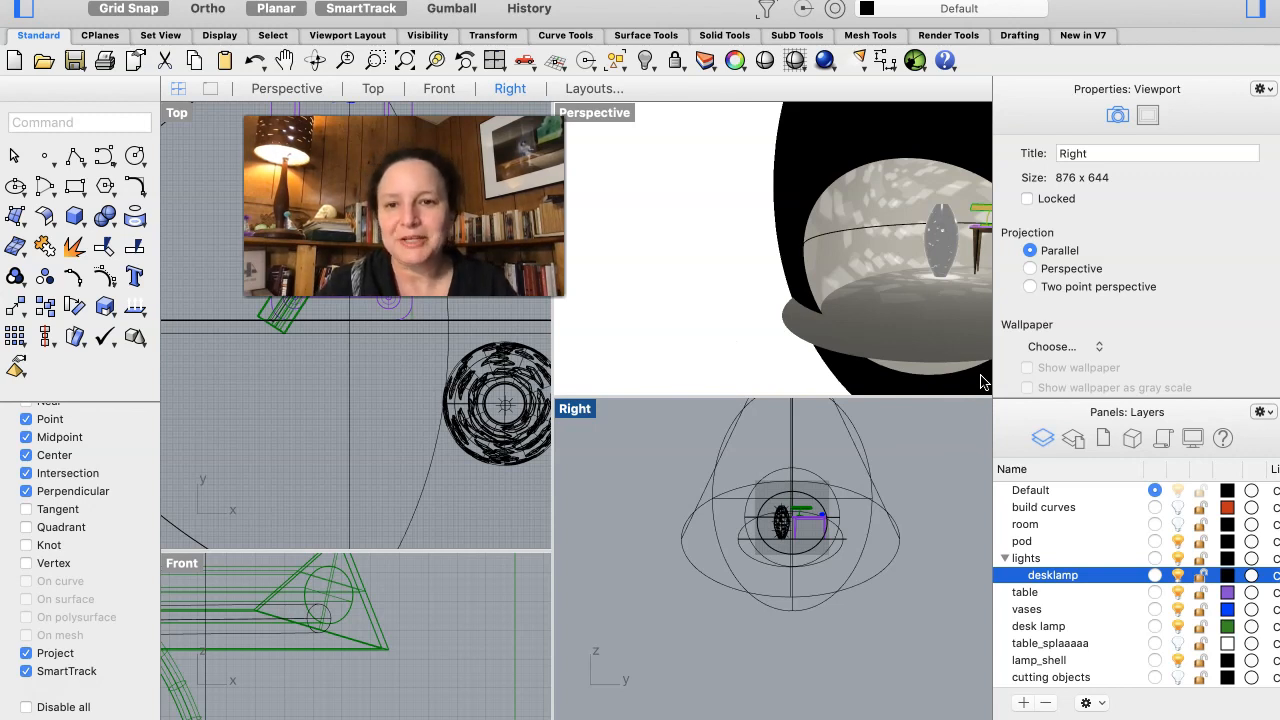
- Hide the pod layer, show the room layer again, and frame the lamps and table in the Perspective view
left_click(1176, 524)
left_click(1177, 541)
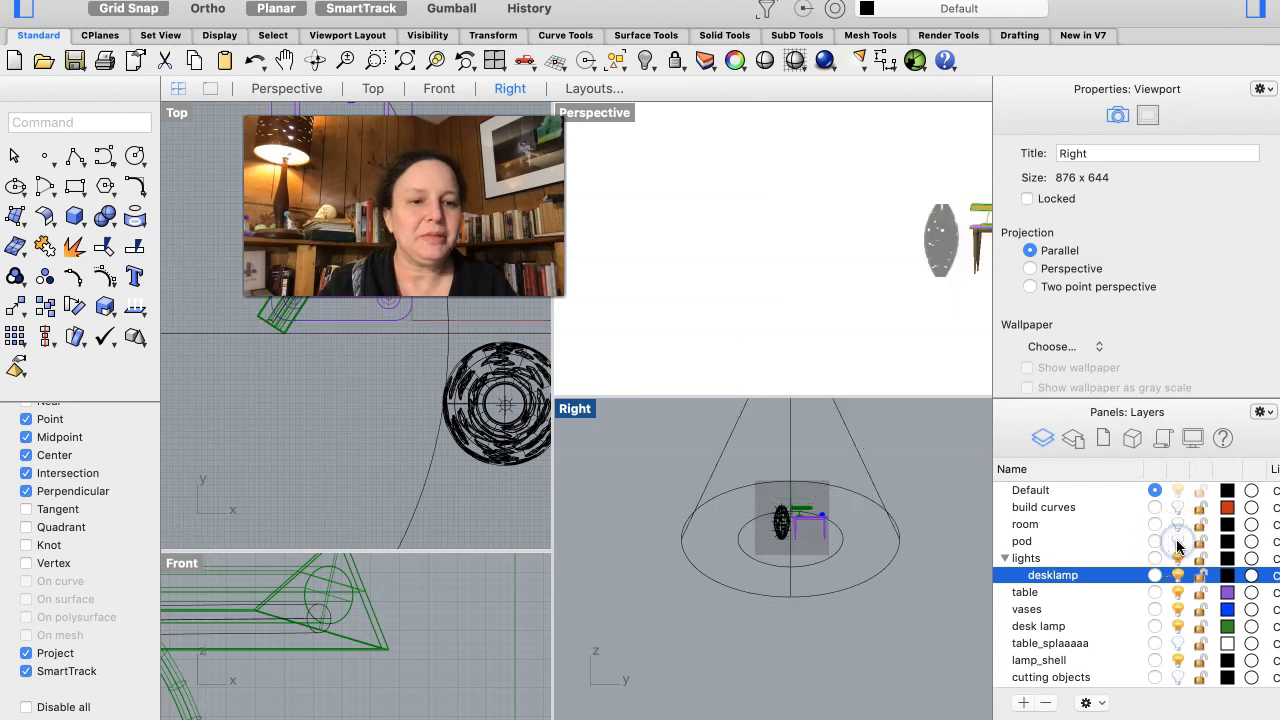
left_click(1176, 524)
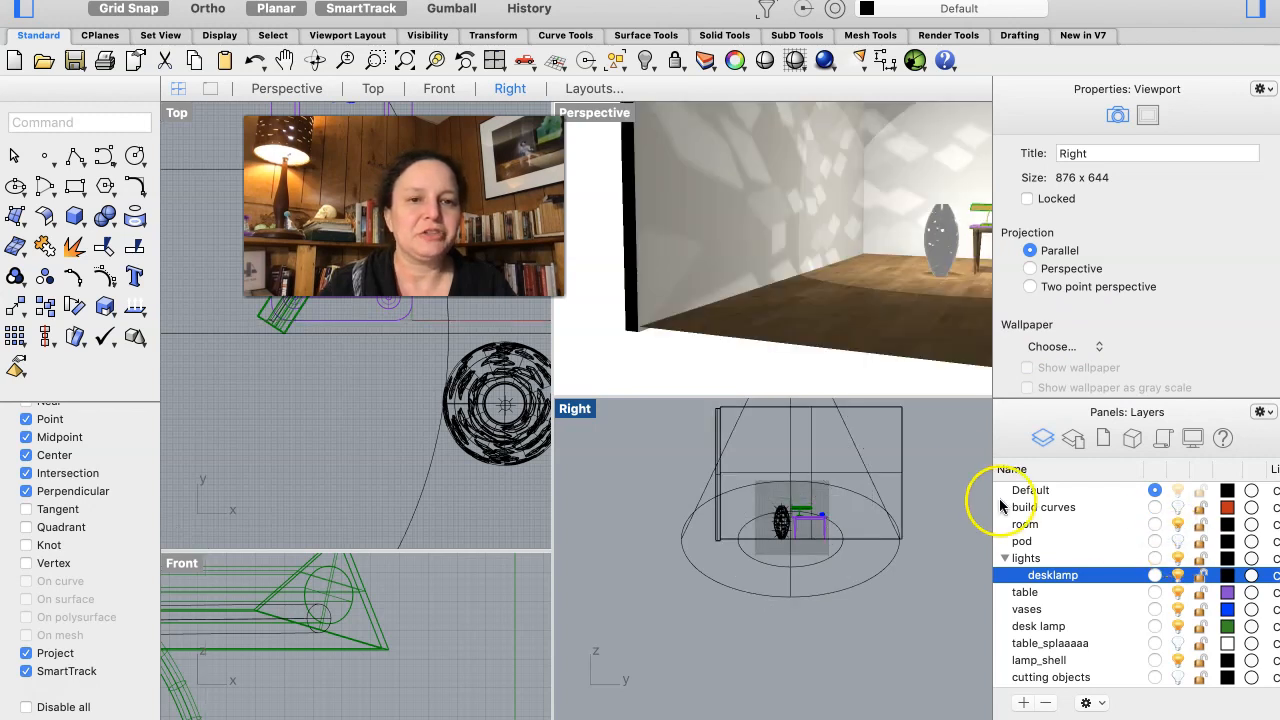
scroll(895, 313, "right", 5, "shift")
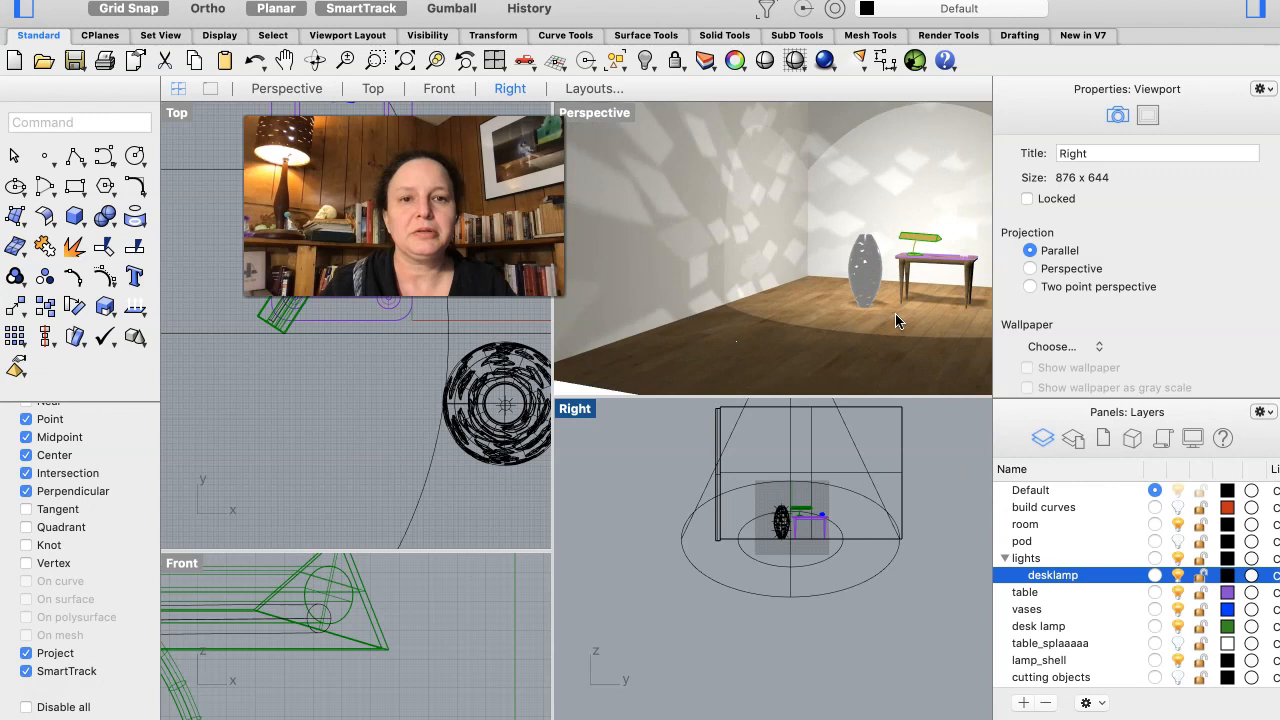
scroll(895, 313, "right", 5, "shift")
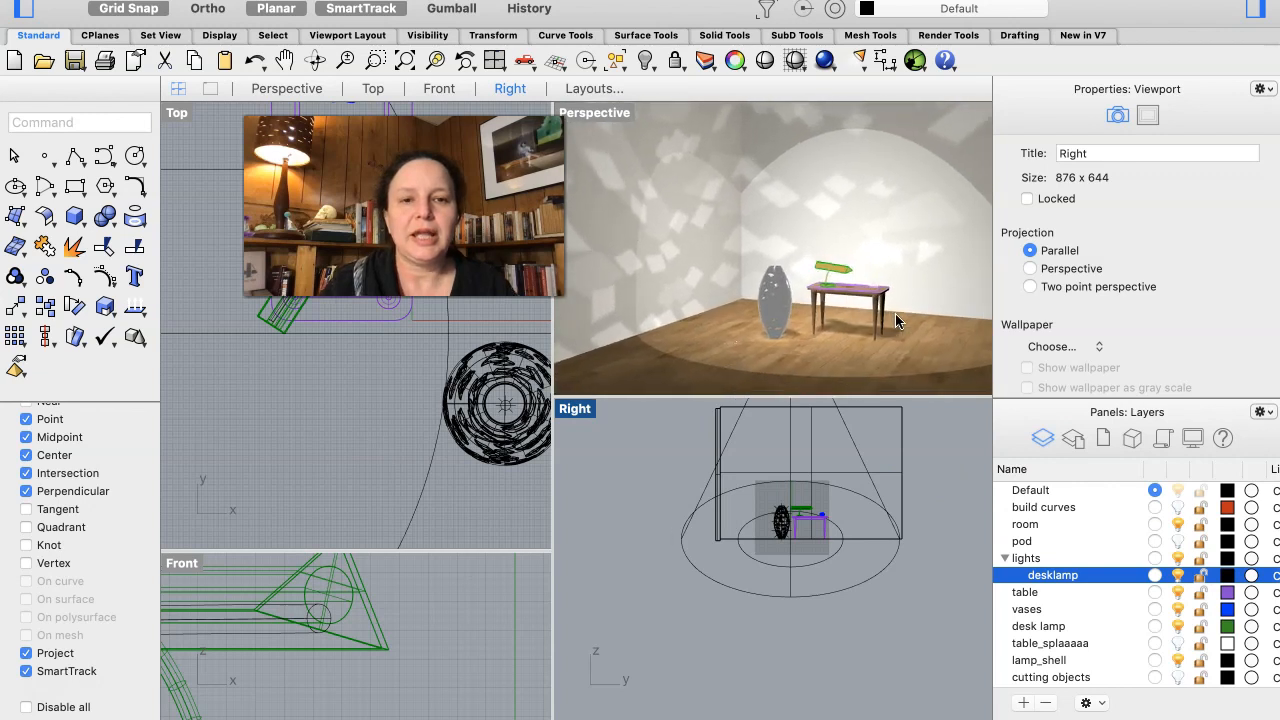
scroll(895, 313, "up", 1, "shift")
scroll(895, 313, "down", 3, "shift")
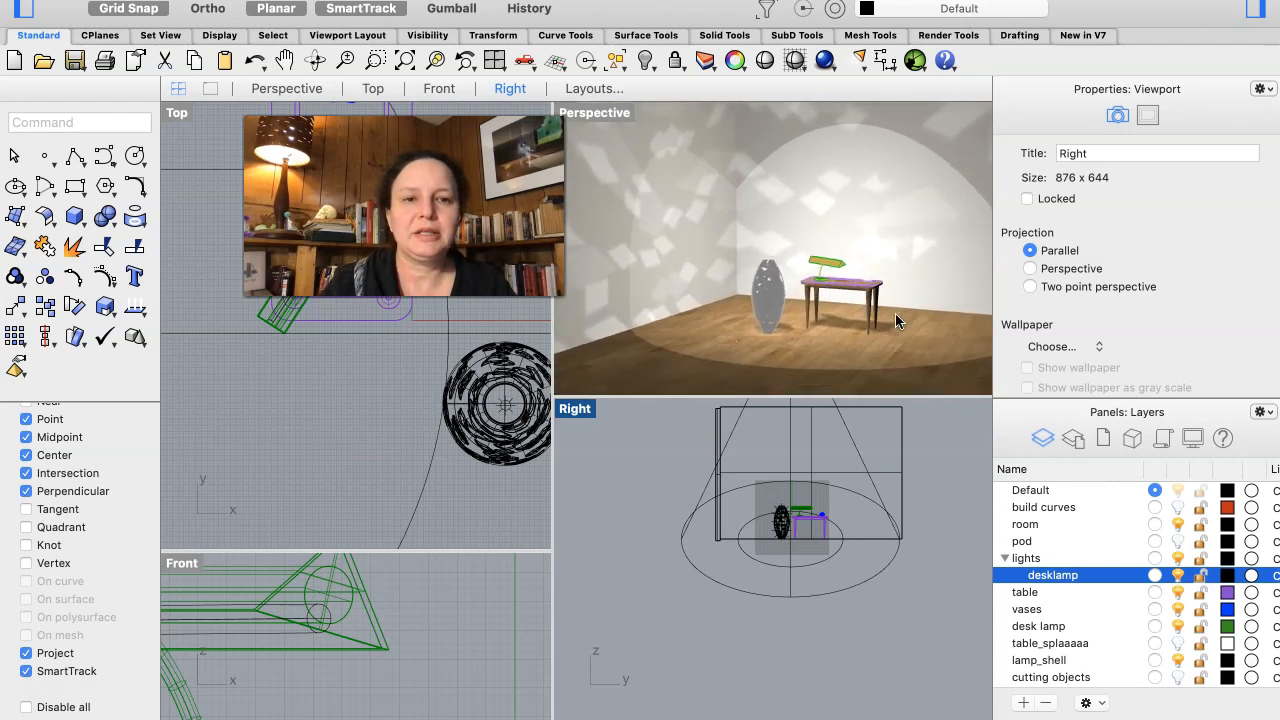
scroll(895, 311, "up", 4)
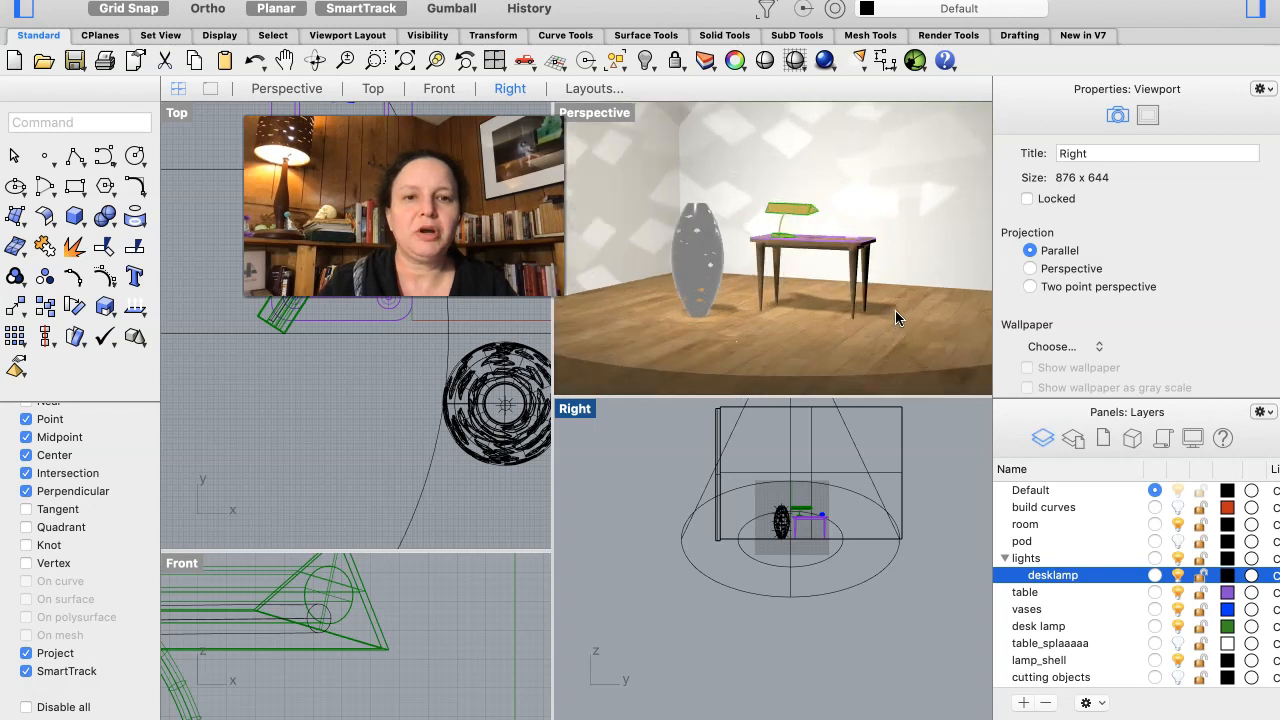
scroll(895, 312, "left", 5, "shift")
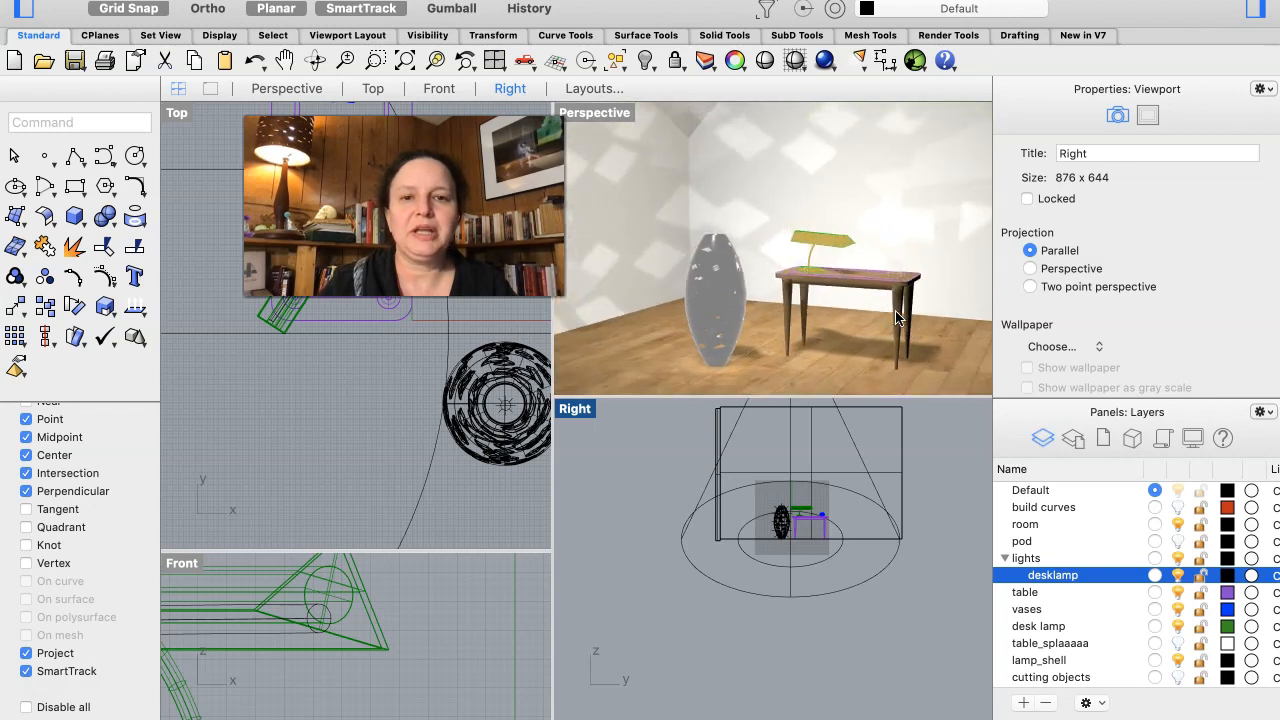
- Recompose the Perspective view to fit the floor lamp and the table with its desk lamp against the room corner
scroll(895, 312, "down", 1, "shift")
scroll(895, 318, "left", 3)
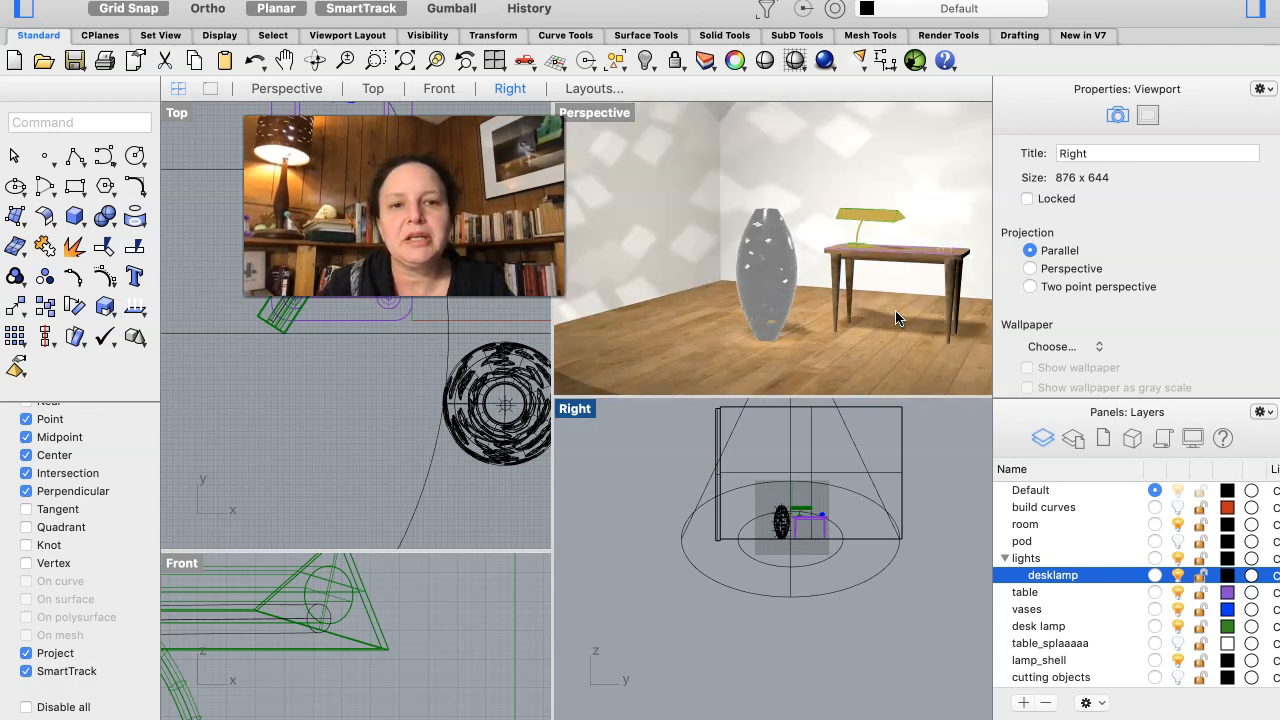
scroll(895, 318, "right", 4)
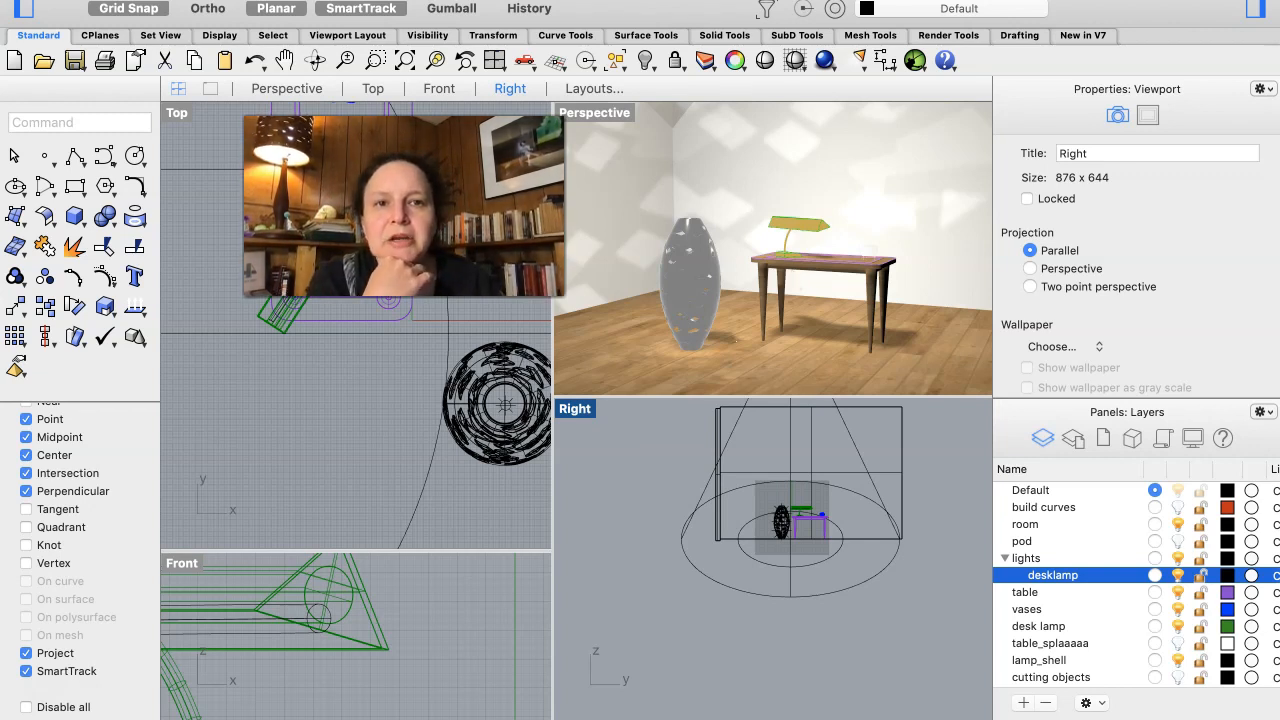
- Open the document's render properties and change the current renderer to Legacy Rhino Render
left_click(853, 0)
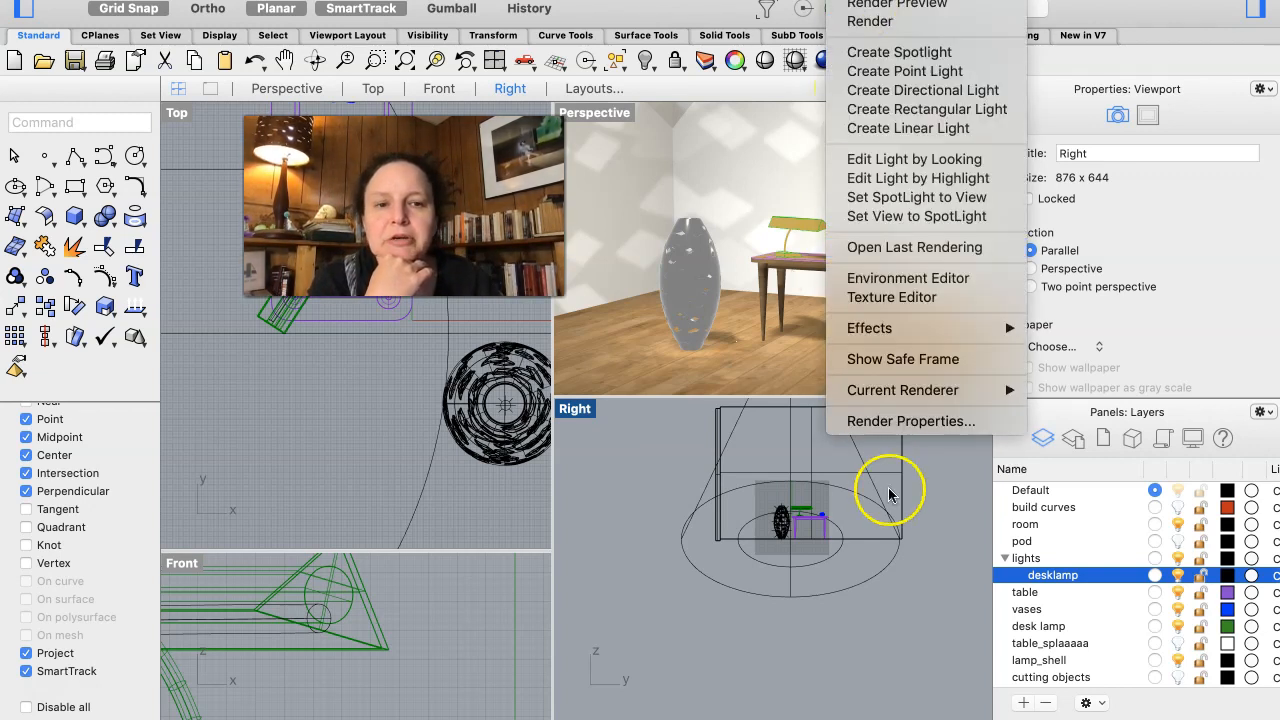
left_click(894, 422)
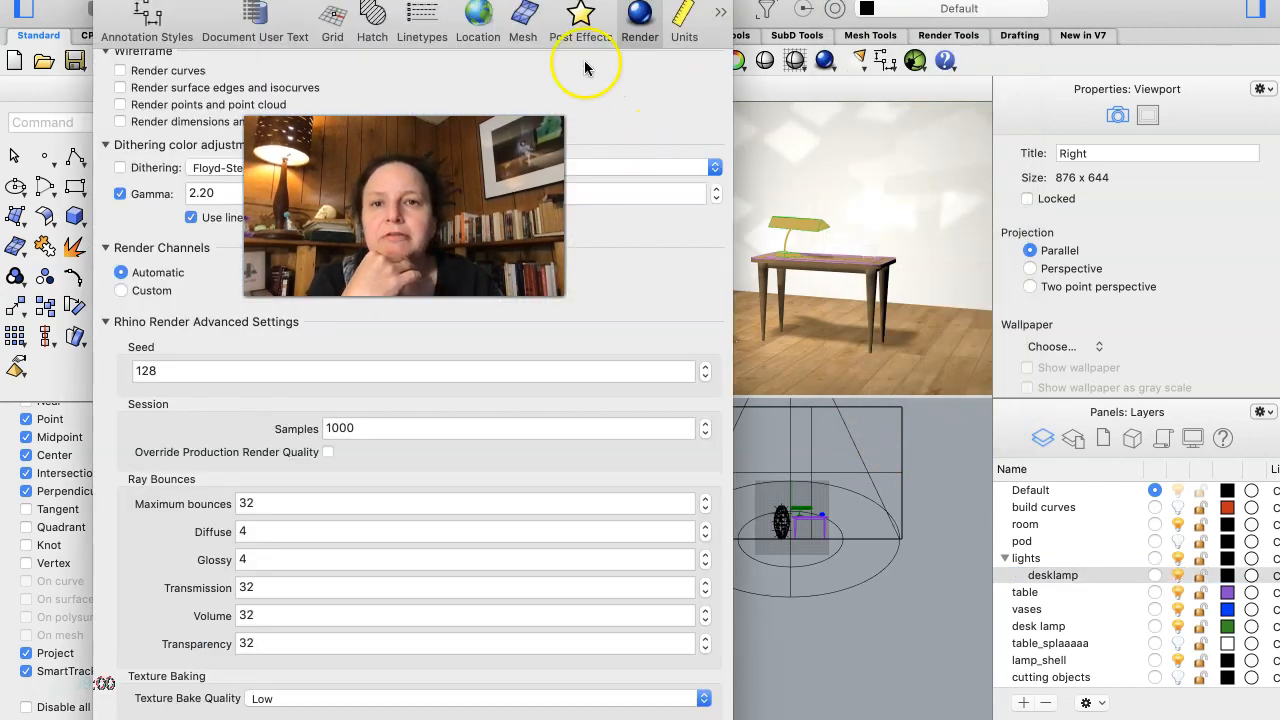
left_click_drag(581, 2, 1128, 94)
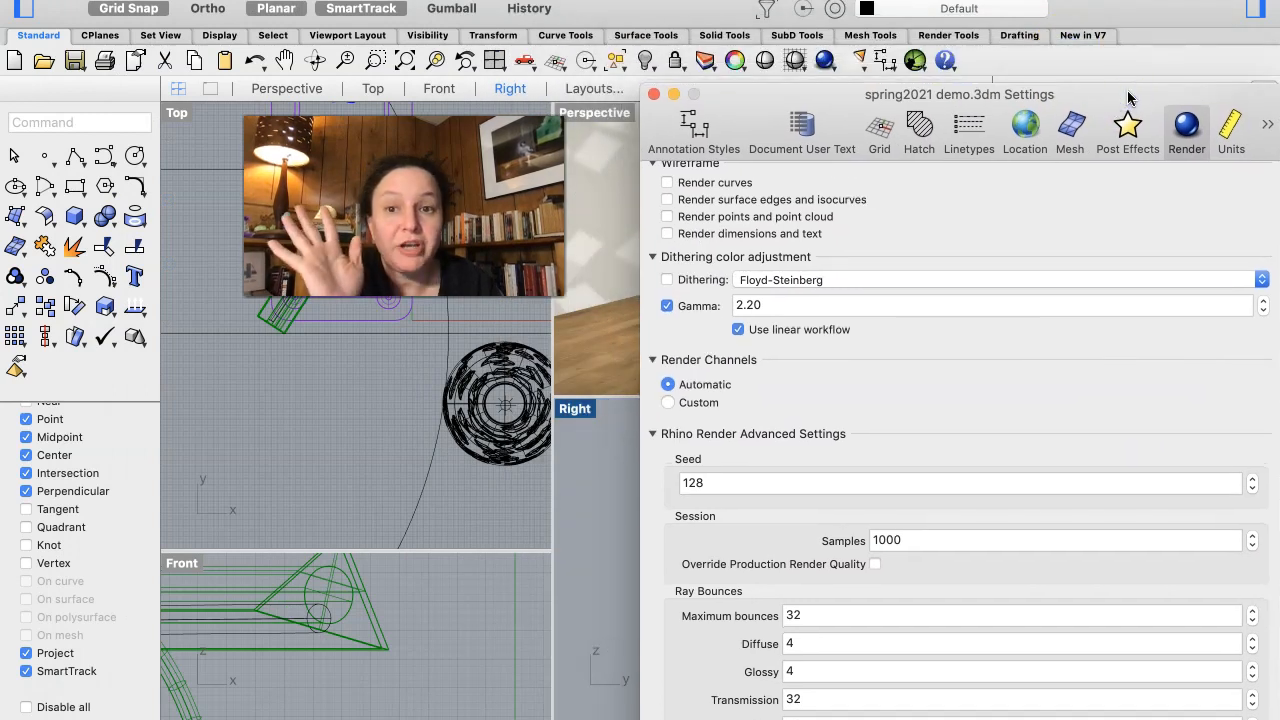
scroll(969, 433, "up", 10)
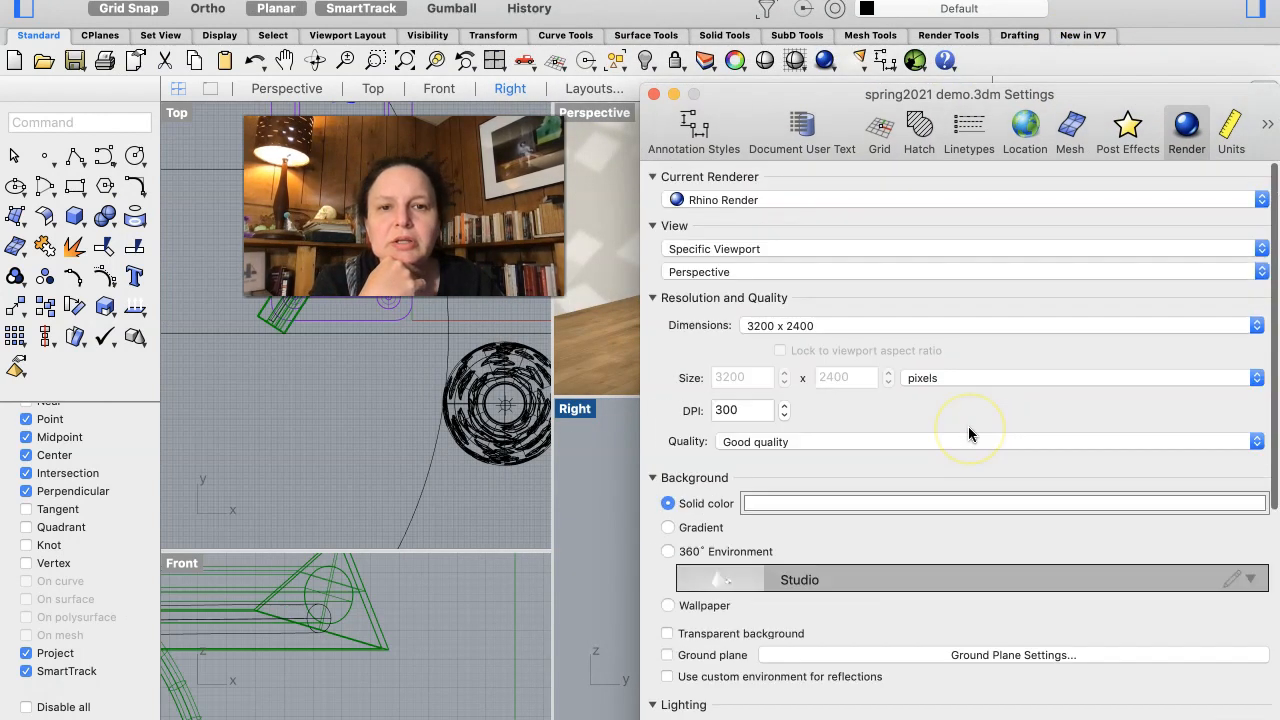
left_click(714, 204)
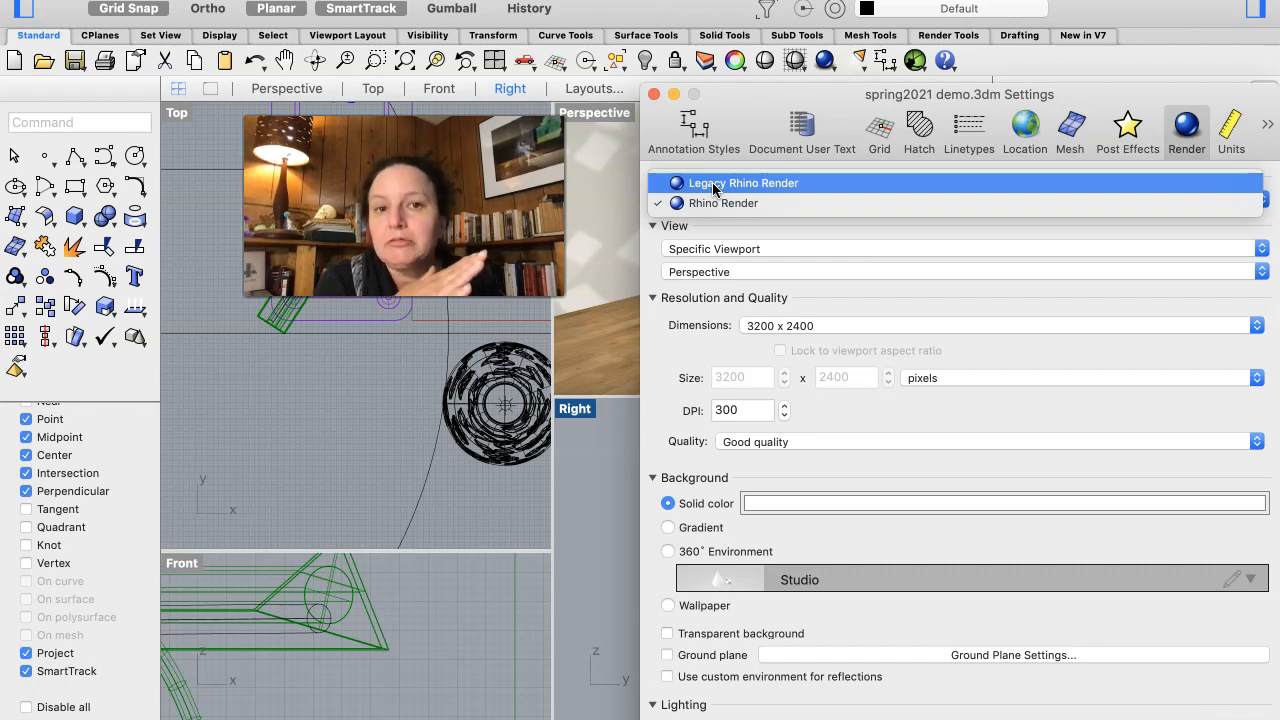
left_click(713, 185)
left_click(711, 349)
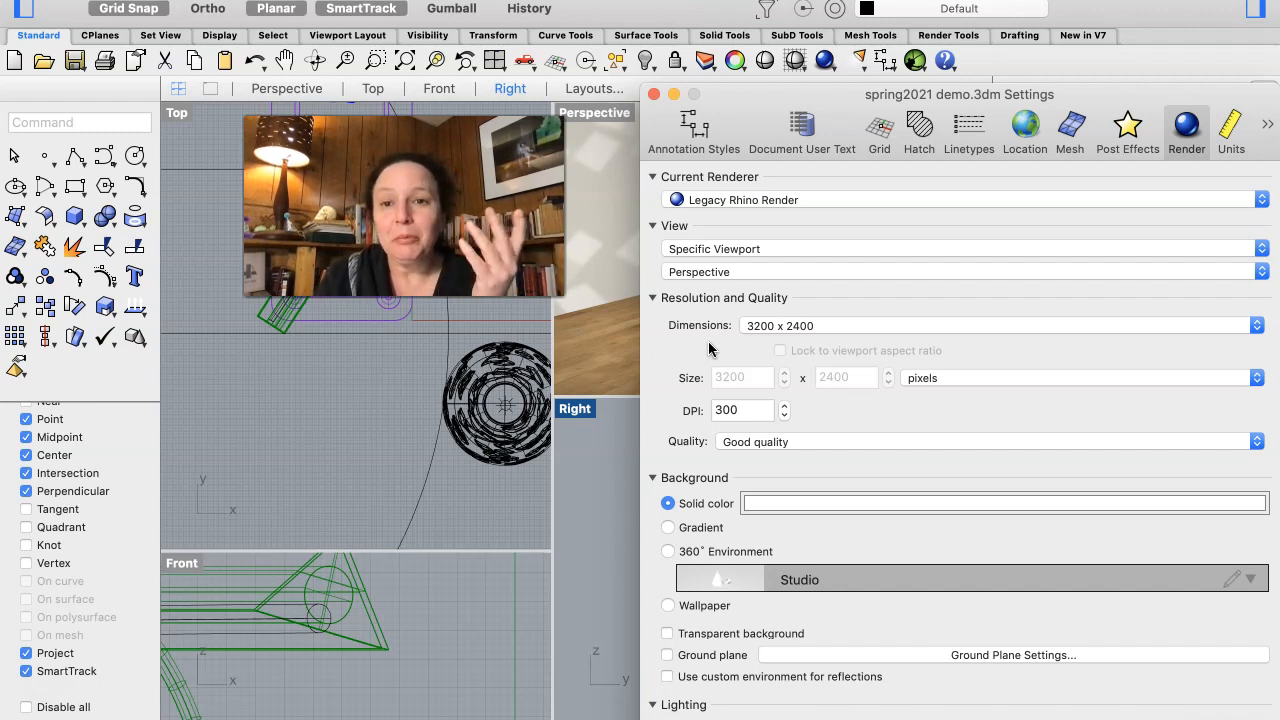
- Set the render dimensions to 1920 x 1080 pixels and the resolution to 72 DPI
scroll(709, 348, "down", 3)
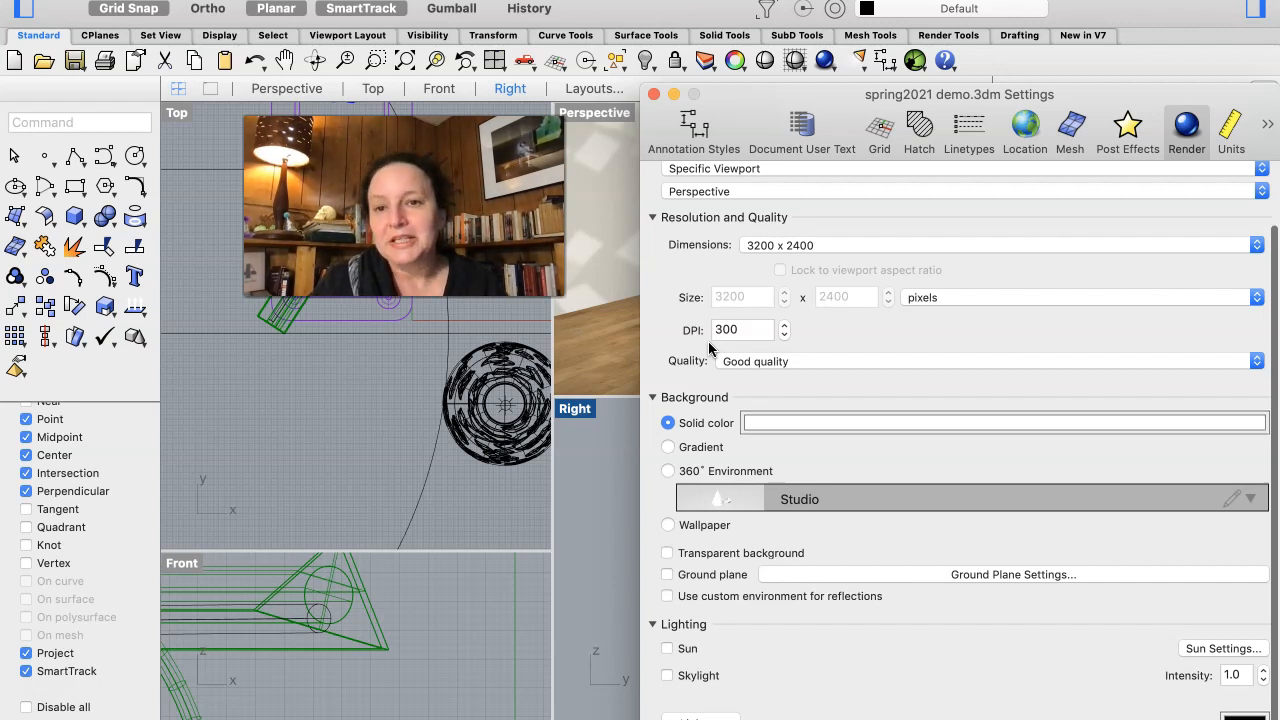
scroll(709, 347, "down", 3)
scroll(709, 347, "down", 2)
scroll(709, 347, "down", 2)
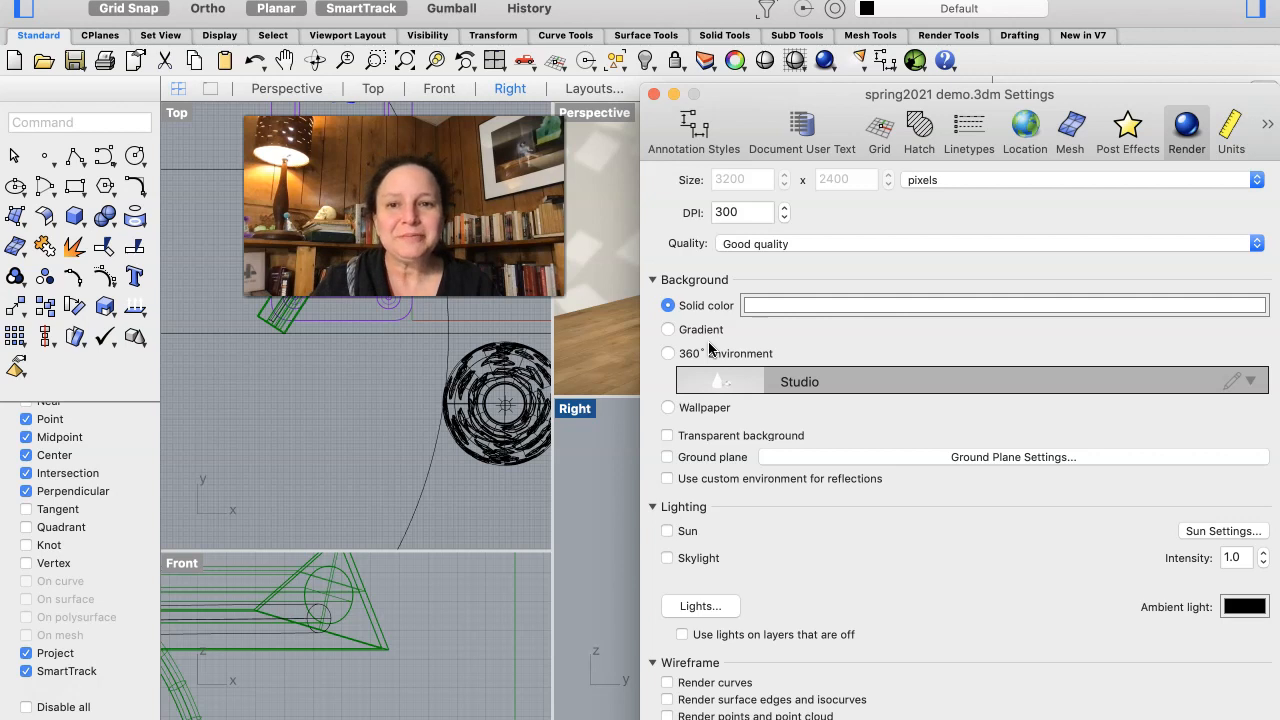
scroll(709, 347, "up", 5)
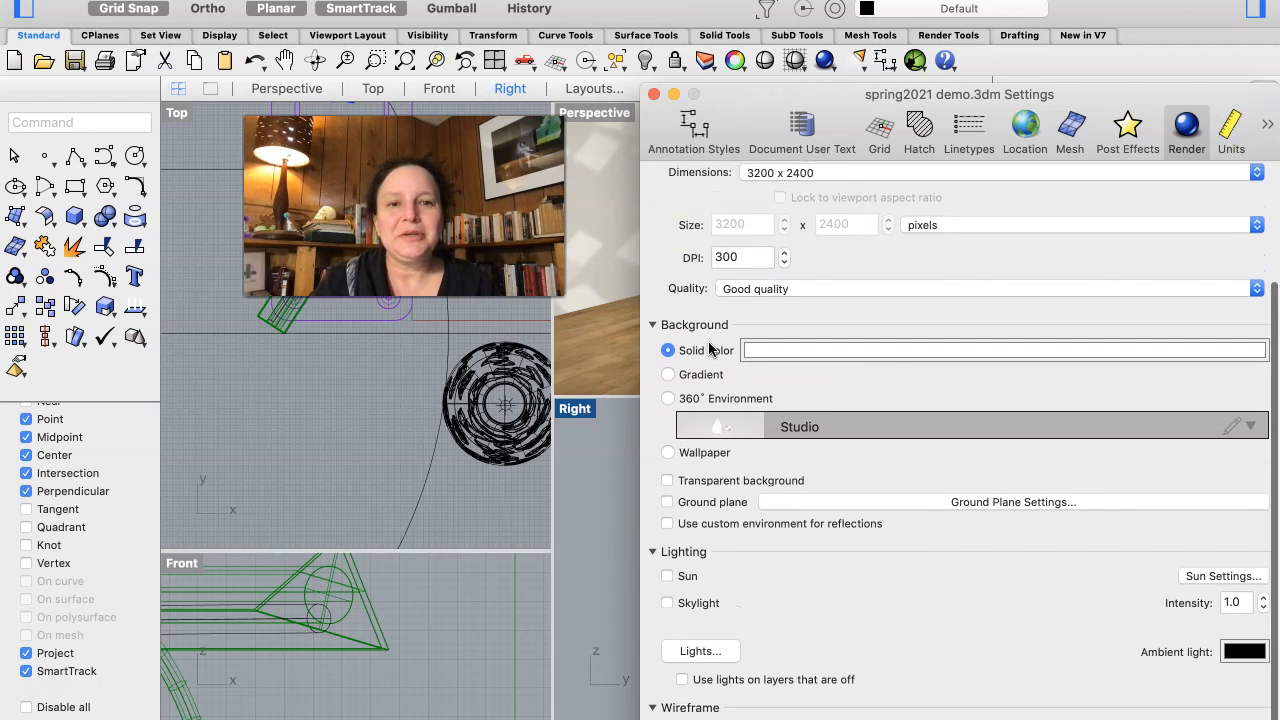
scroll(740, 400, "up", 3)
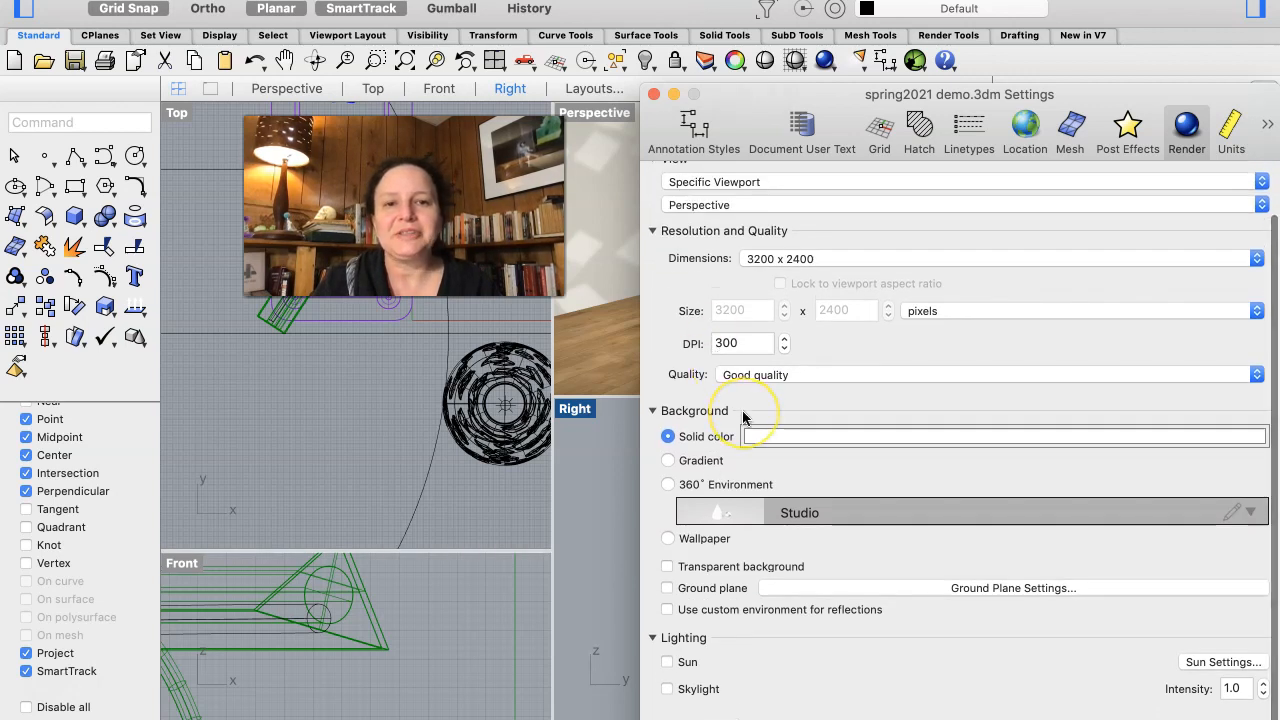
left_click(882, 294)
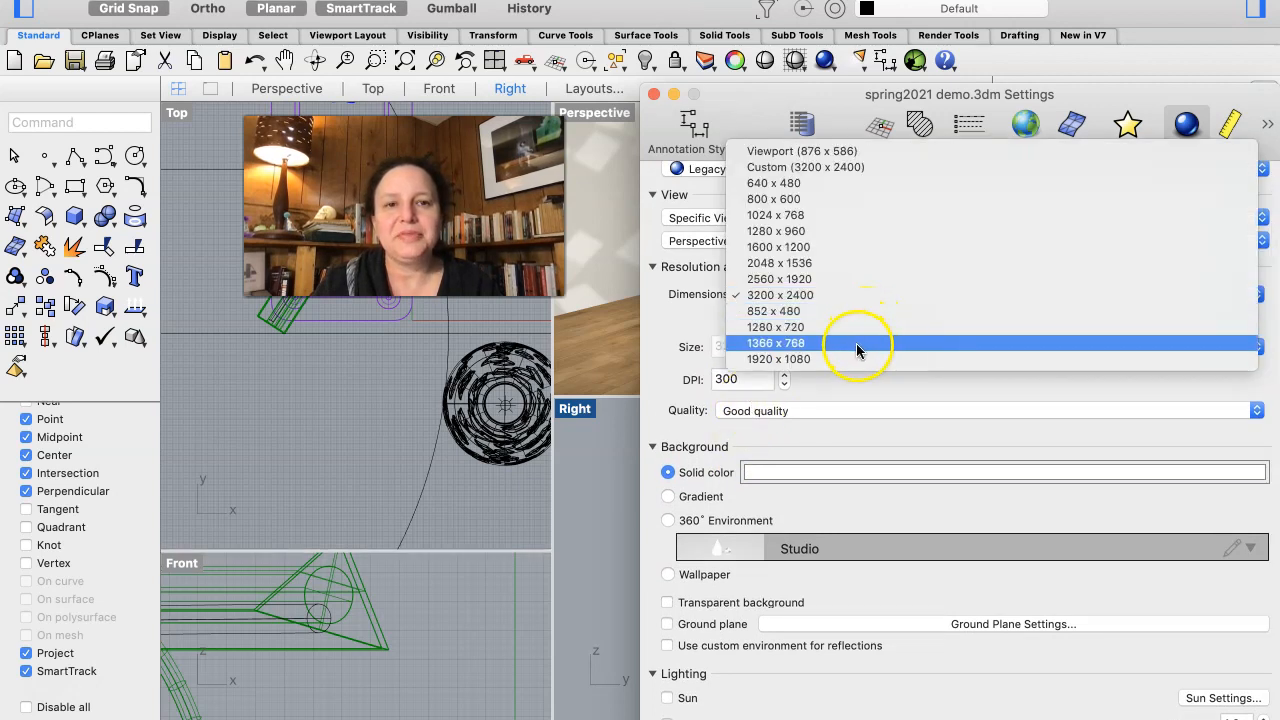
left_click(760, 359)
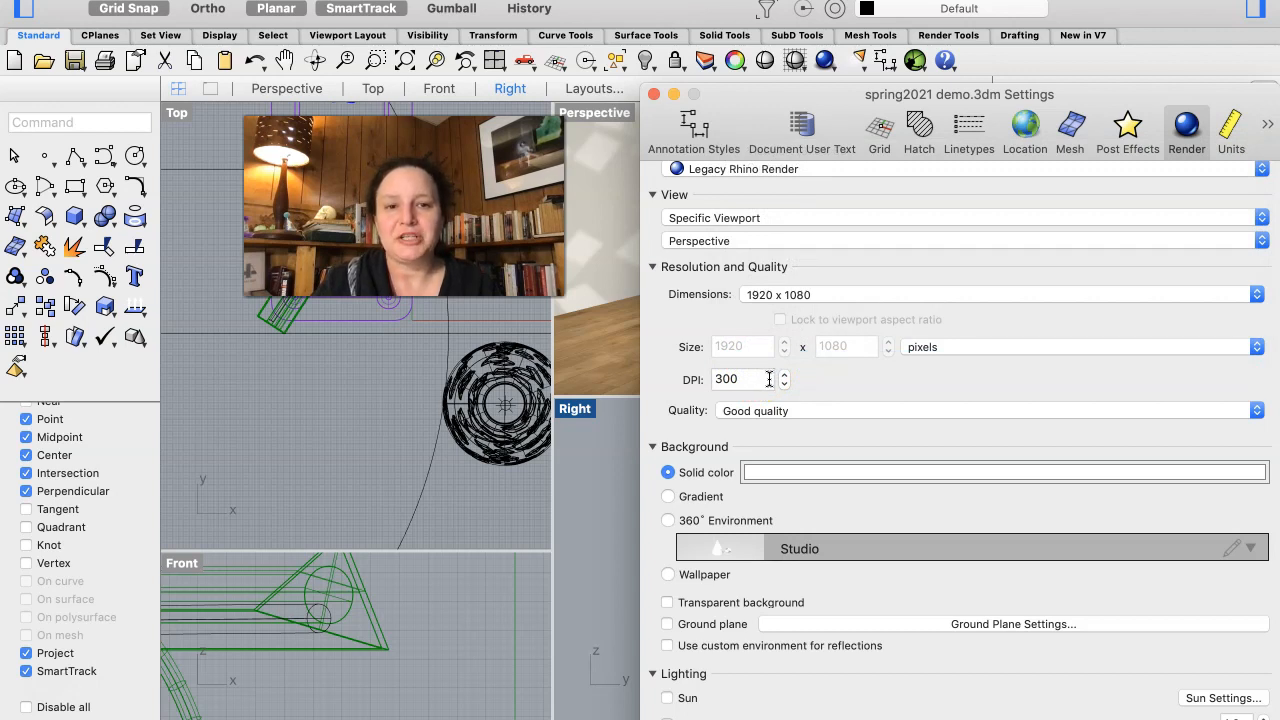
left_click(778, 380)
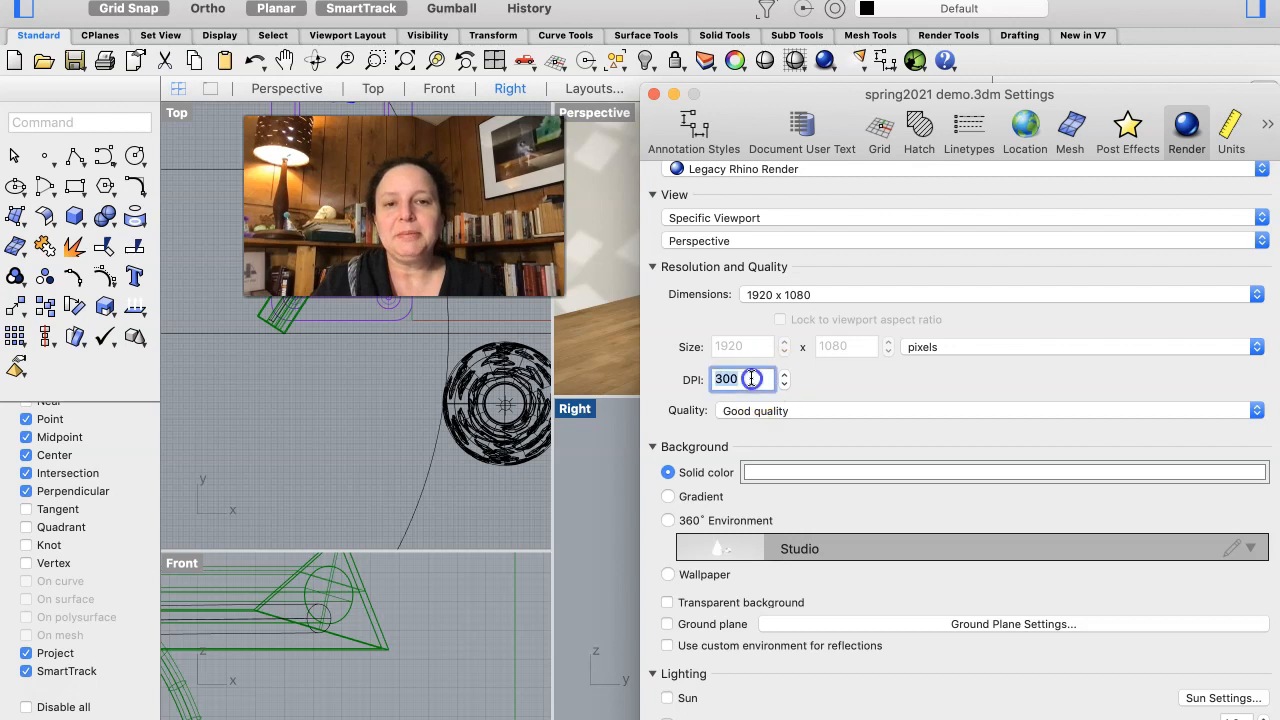
type("7")
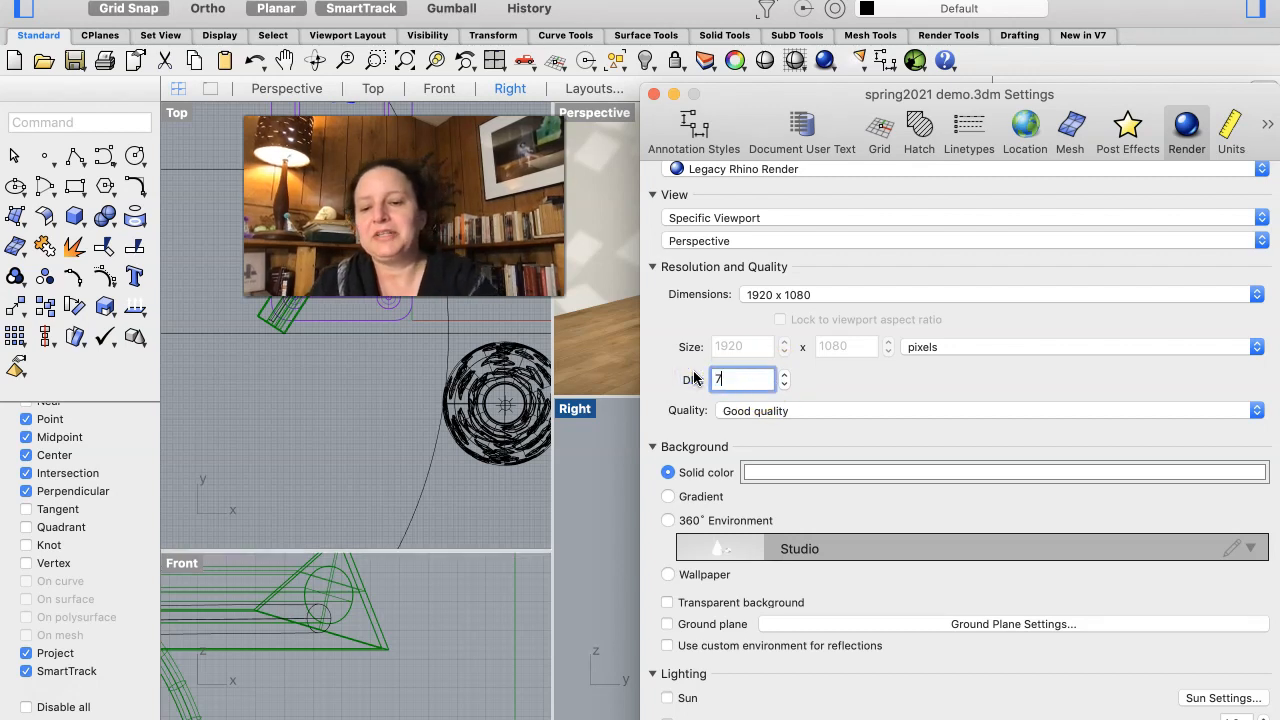
type("2")
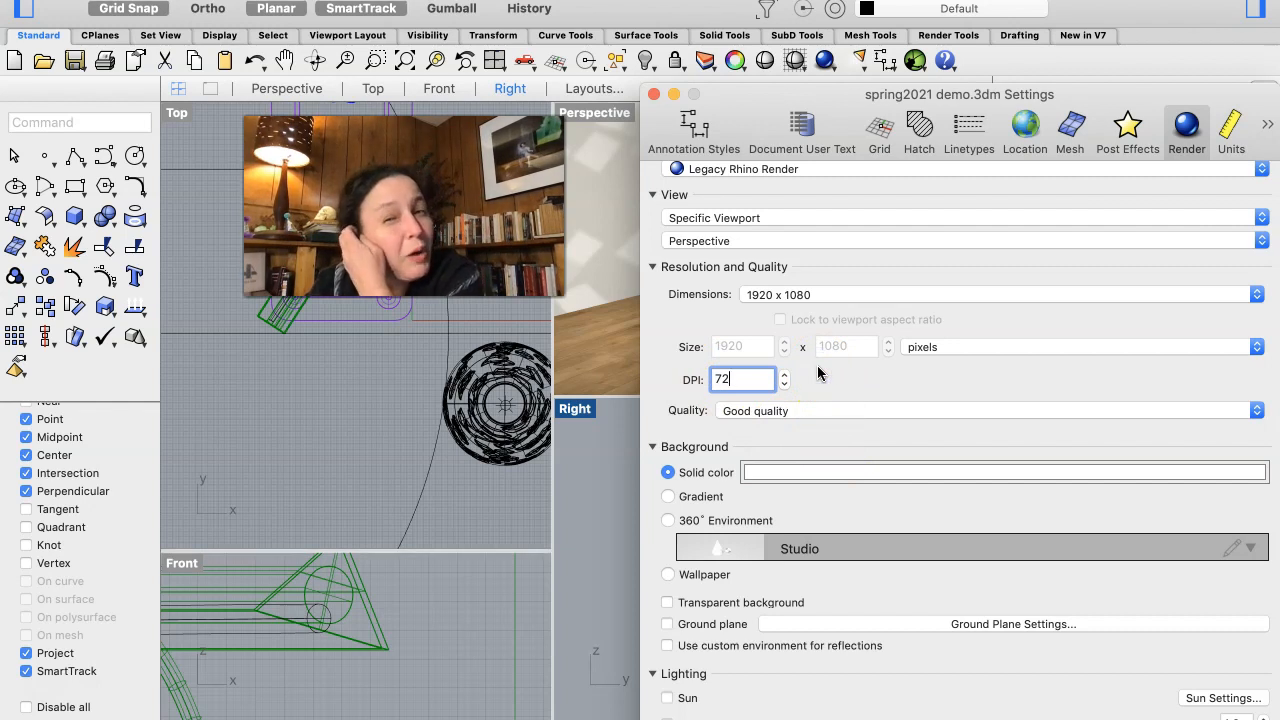
- Set the render quality to Final quality in the Resolution and Quality settings
left_click(820, 409)
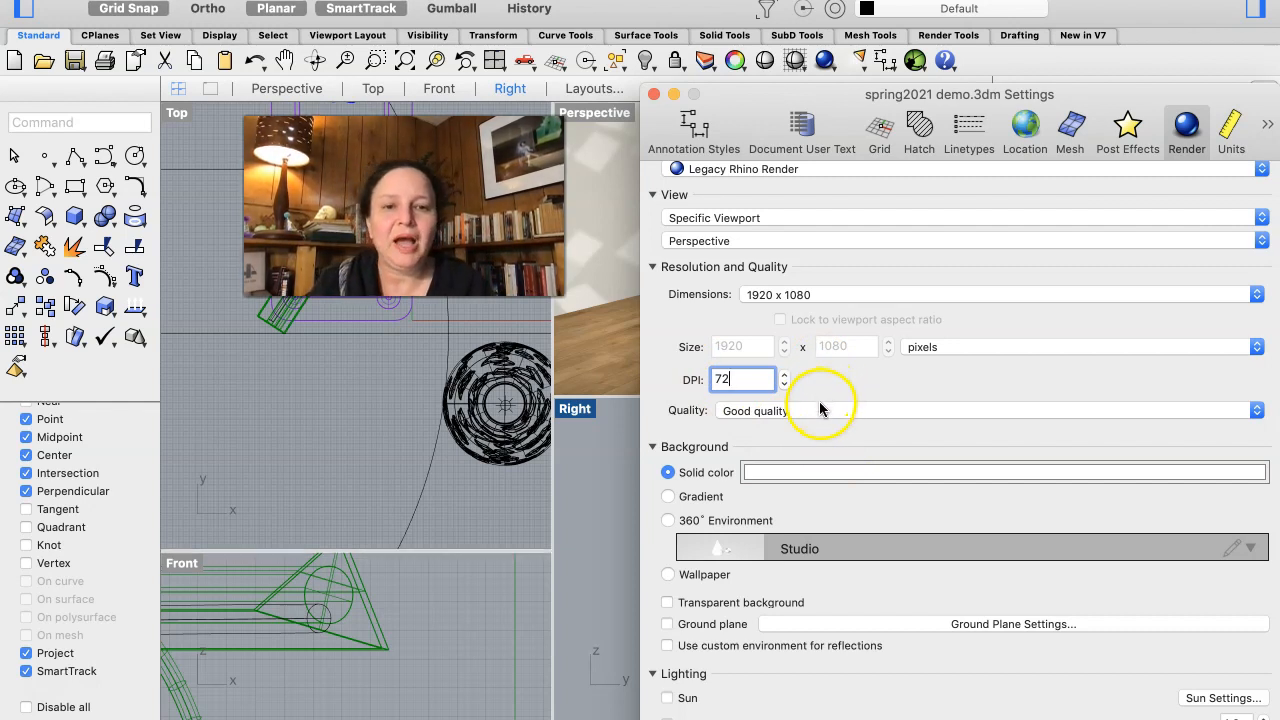
left_click(812, 427)
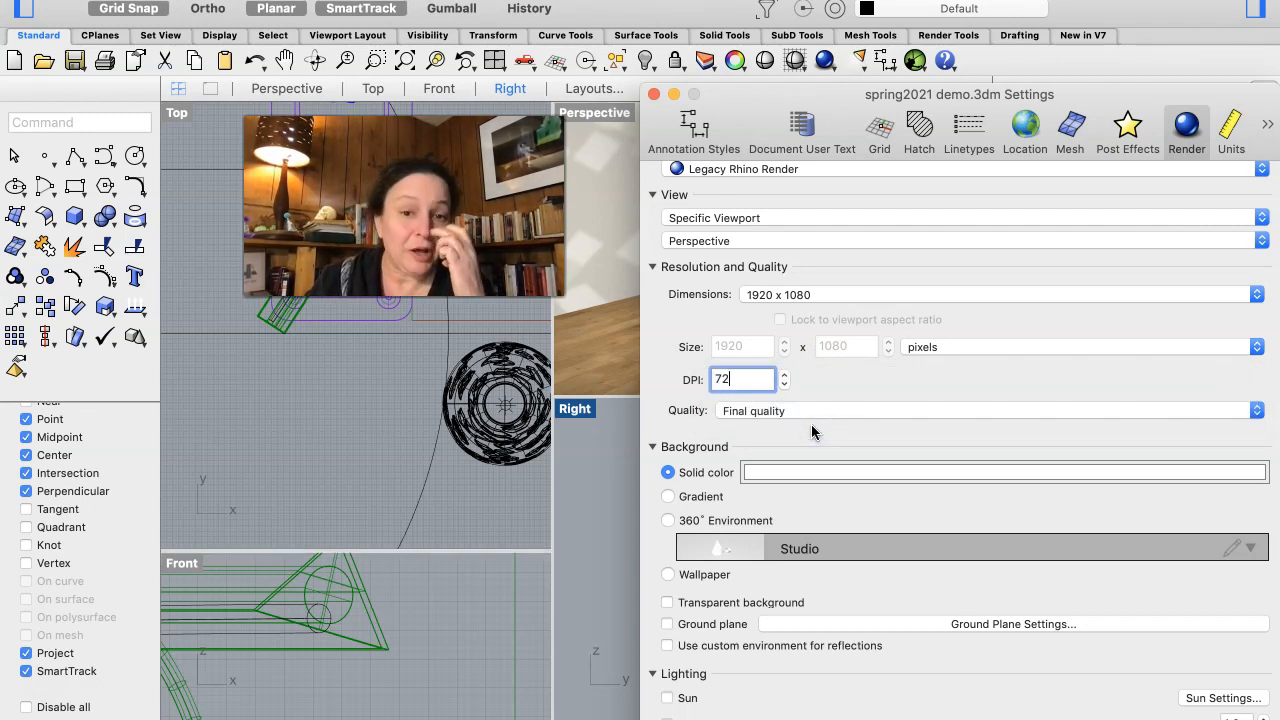
left_click(822, 410)
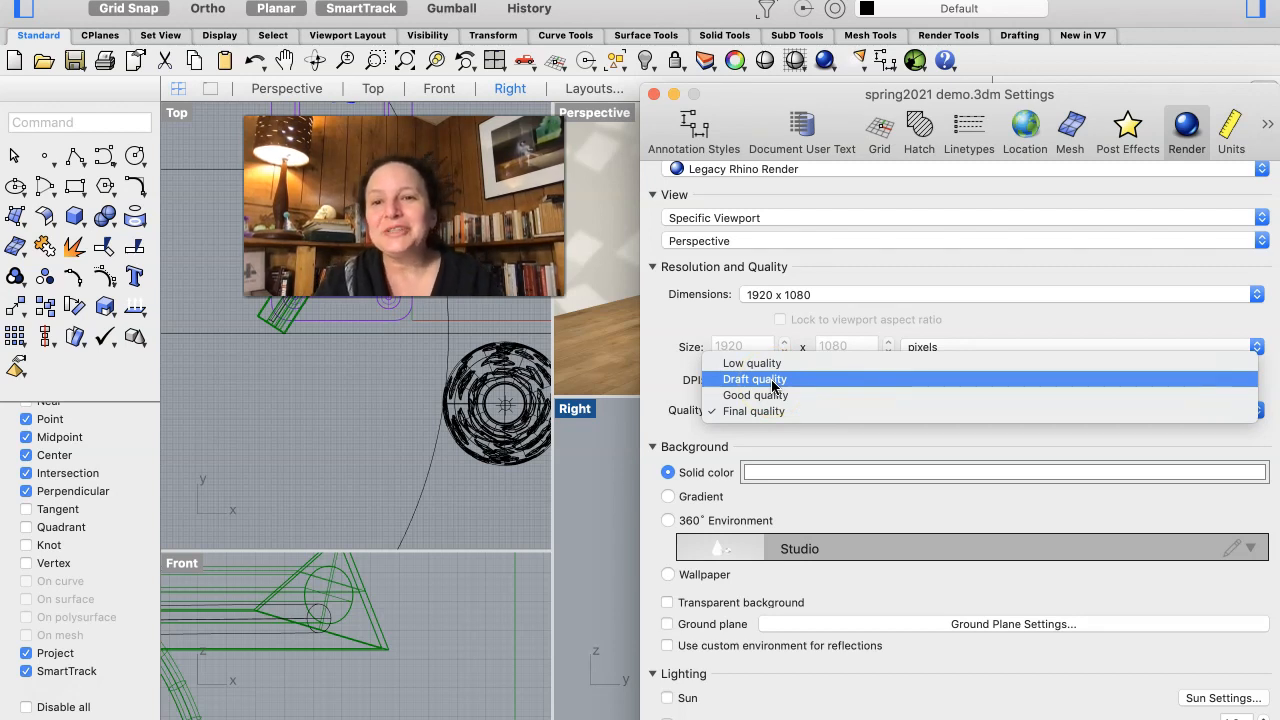
left_click(757, 437)
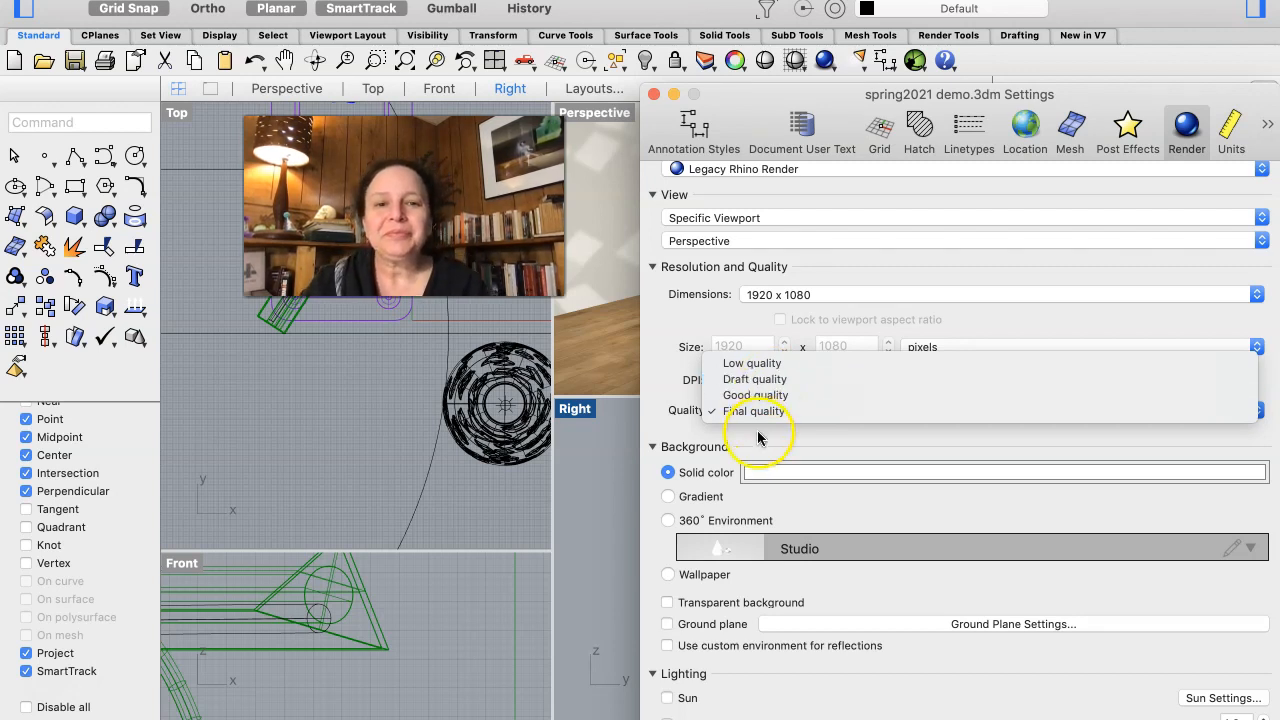
- Review the background, ground plane and lighting options in the render settings
scroll(757, 437, "down", 3)
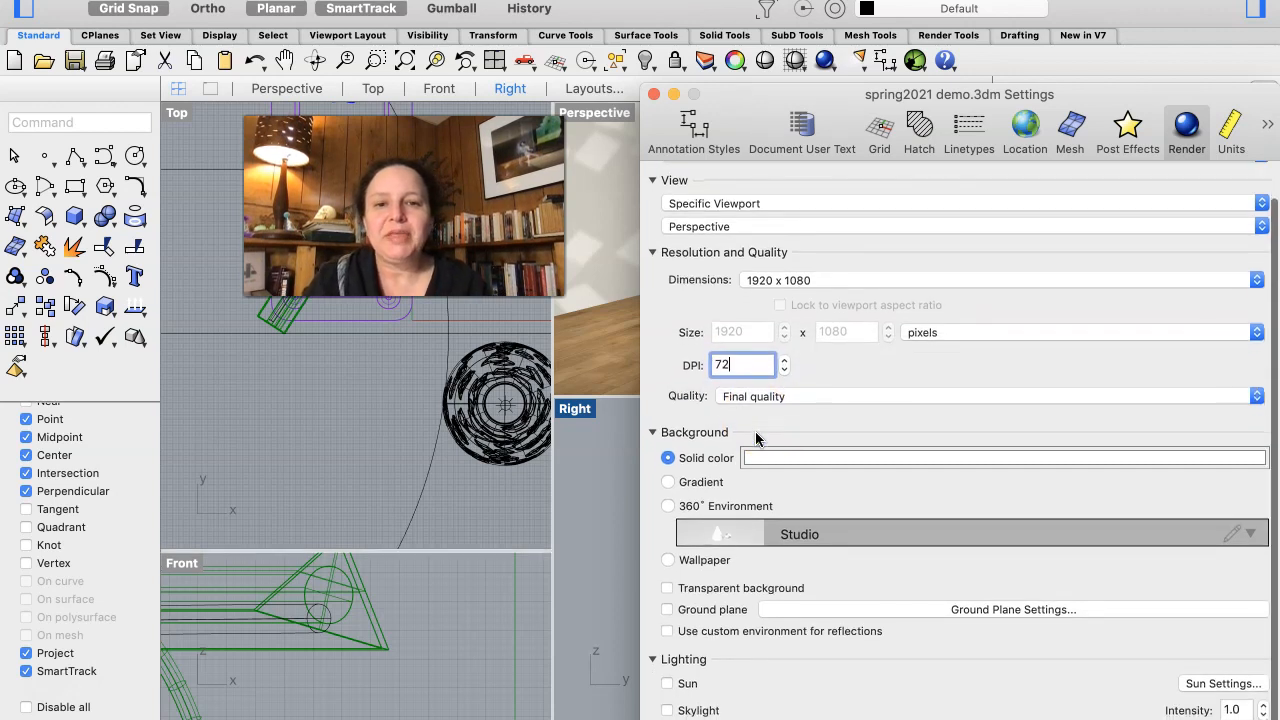
scroll(757, 437, "down", 2)
left_click(754, 406)
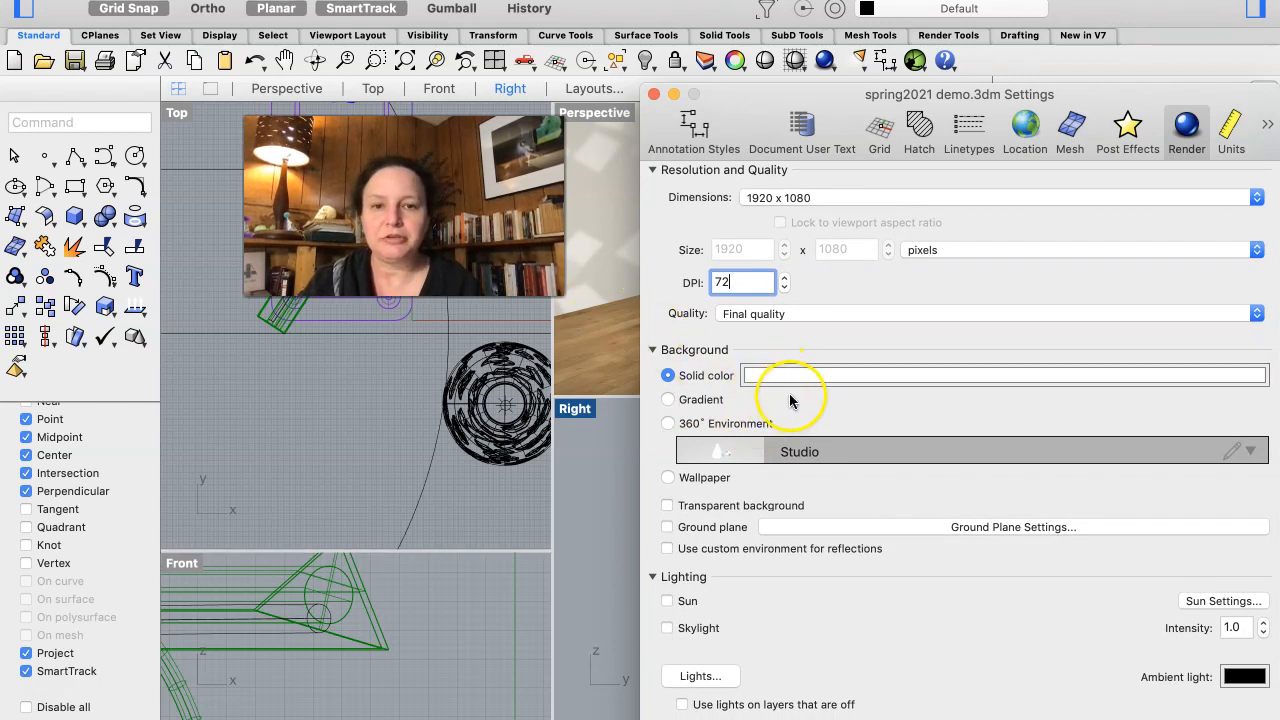
scroll(714, 456, "down", 3)
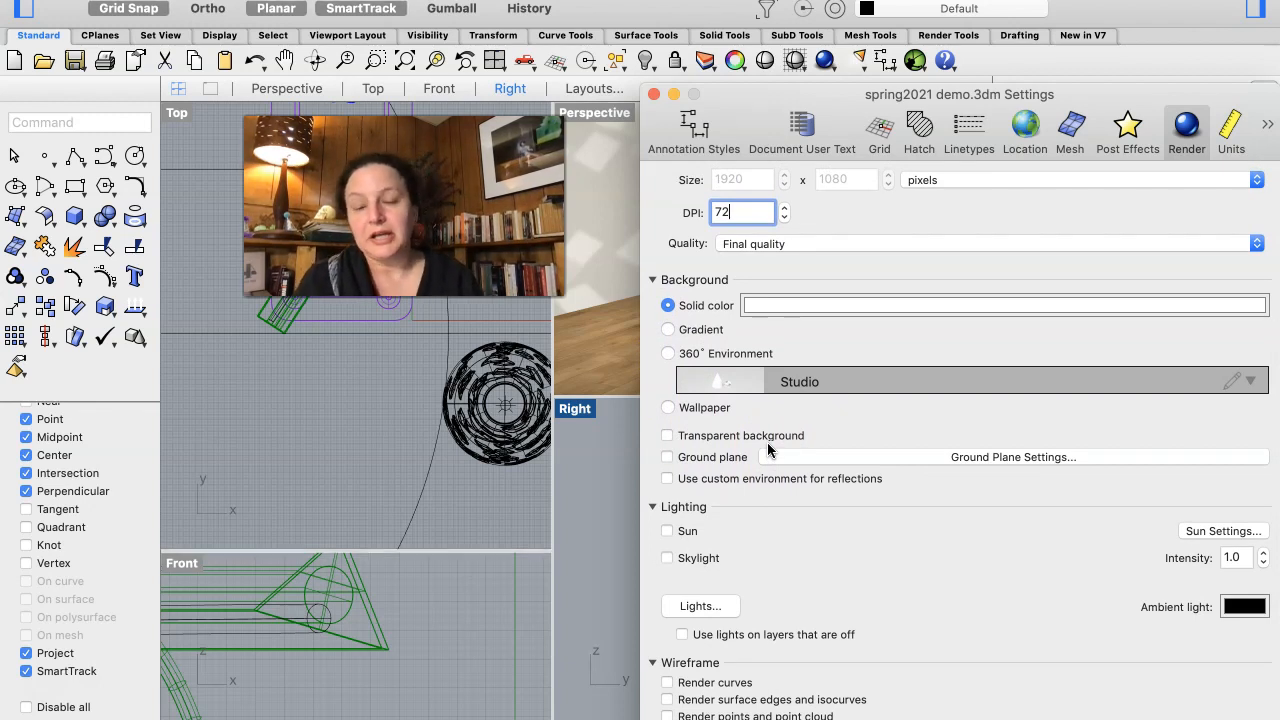
scroll(768, 449, "down", 1)
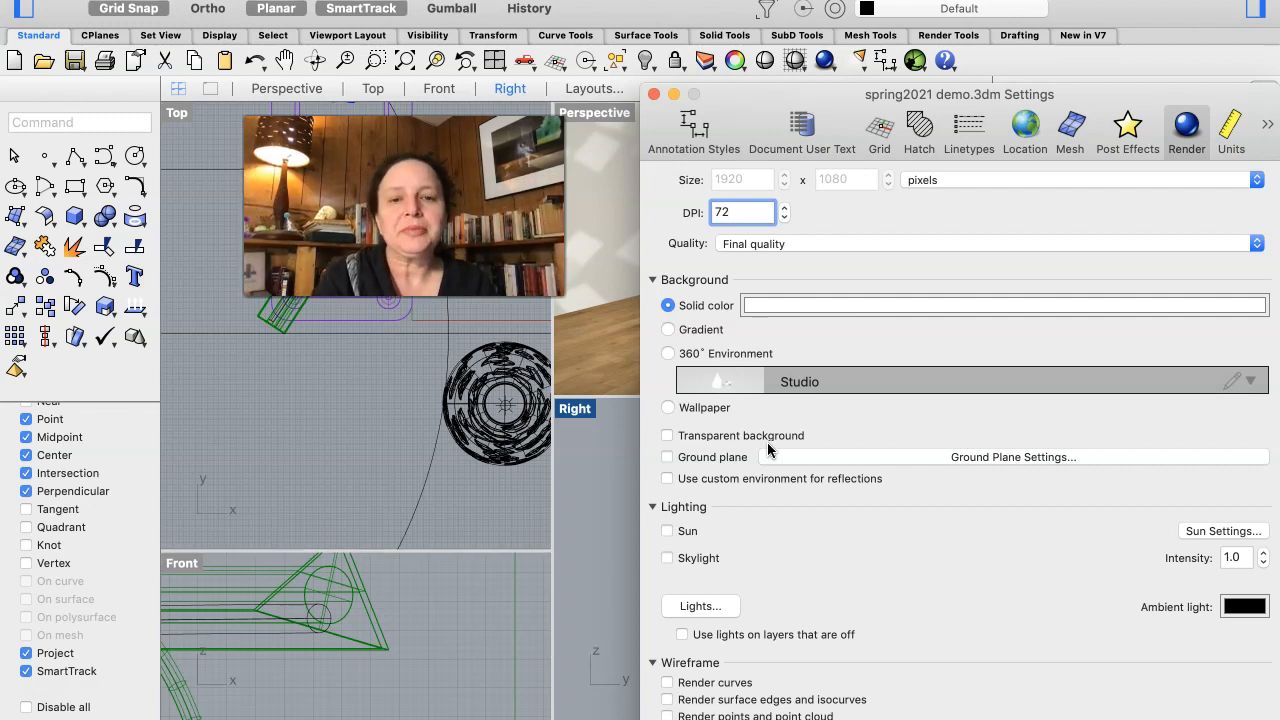
scroll(767, 444, "down", 1)
scroll(767, 449, "up", 1)
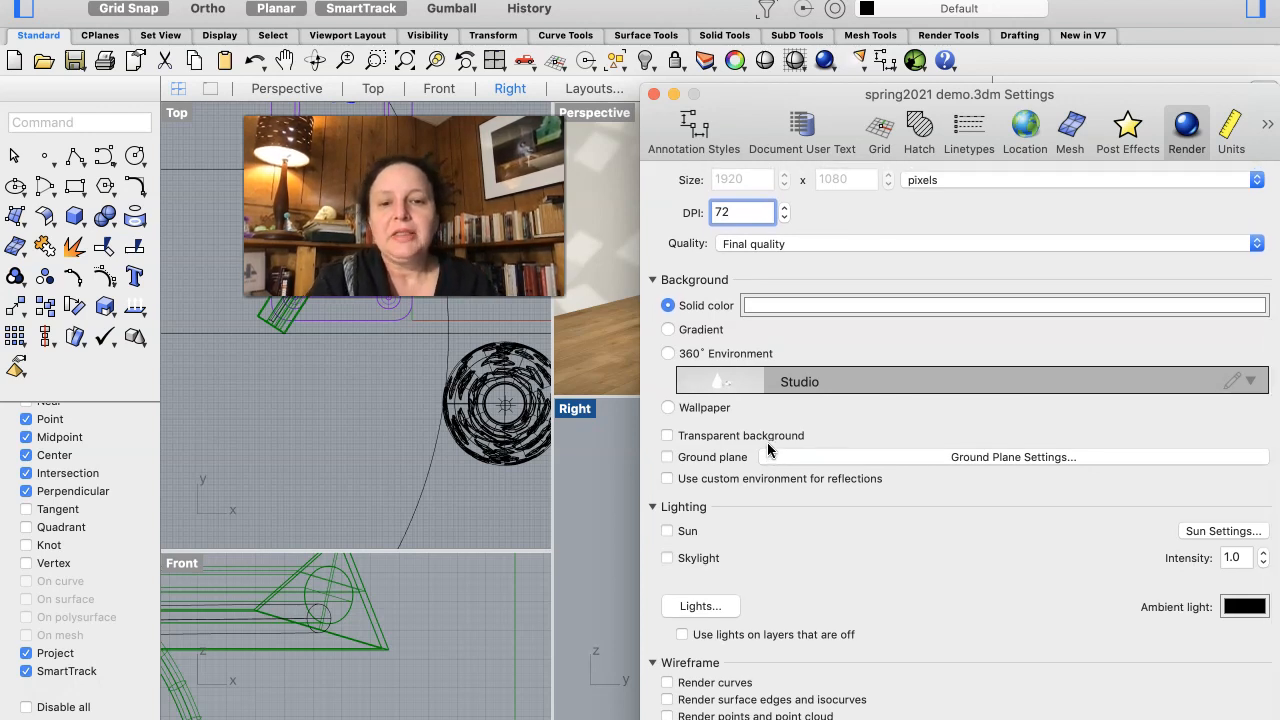
scroll(768, 450, "down", 1)
scroll(768, 450, "up", 1)
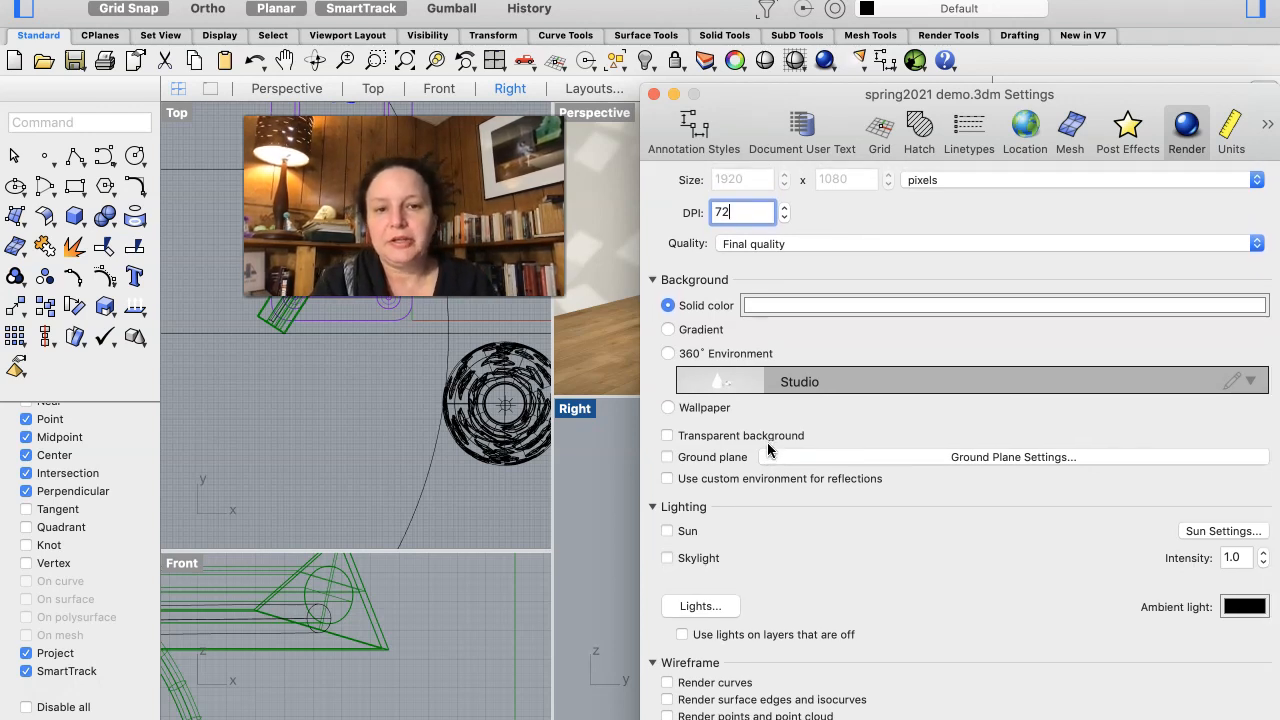
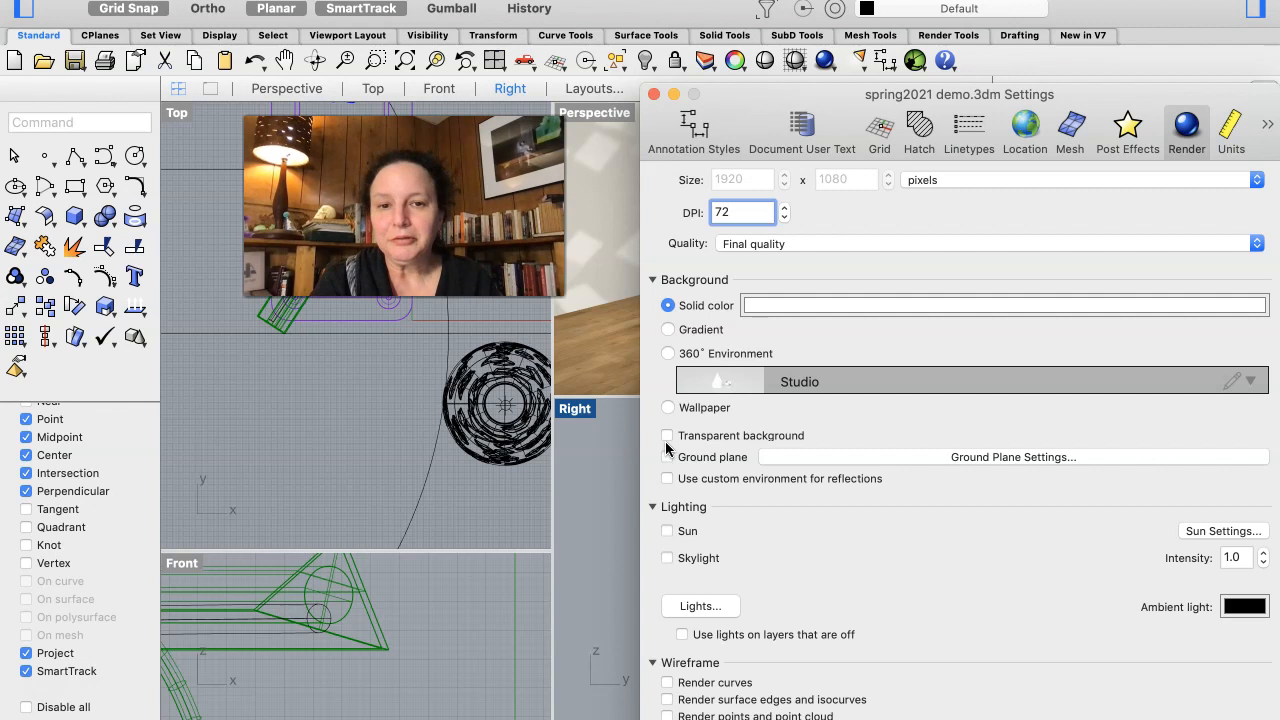
- Examine the transparent background, ambient light, off-layer lights, wireframe and dithering options in the render settings
scroll(666, 447, "down", 1)
scroll(664, 447, "up", 1)
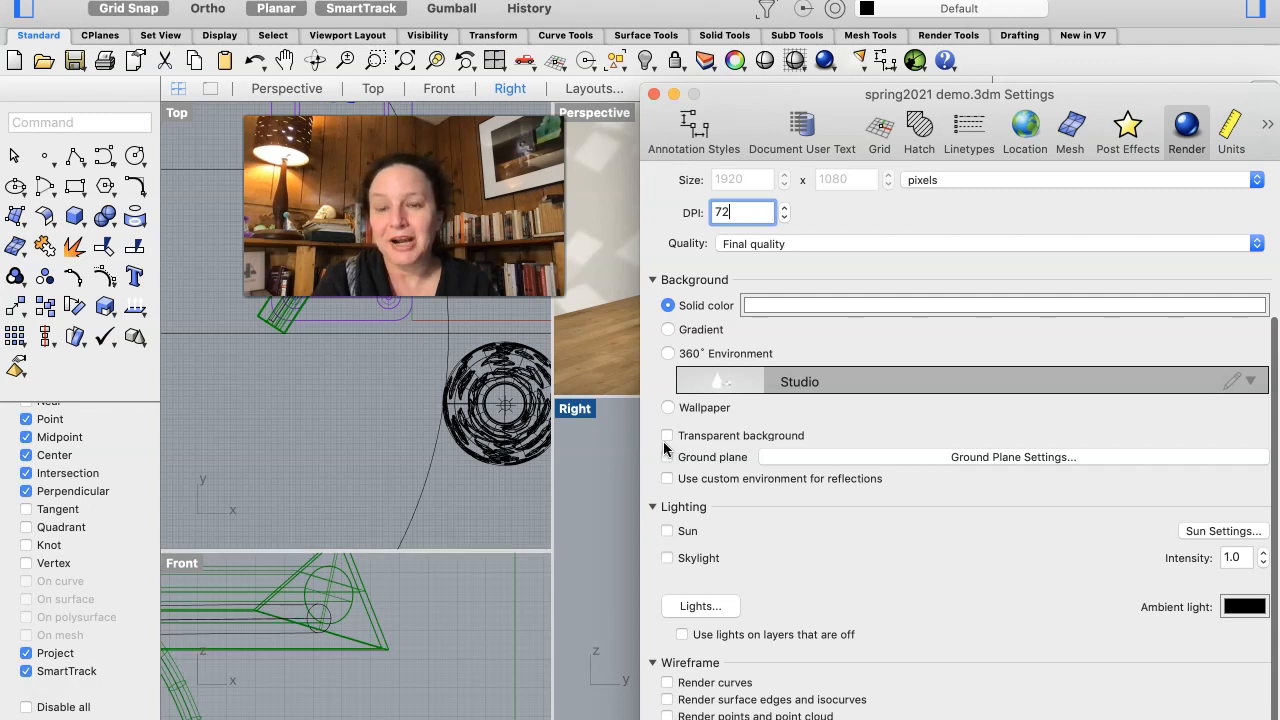
scroll(664, 448, "down", 1)
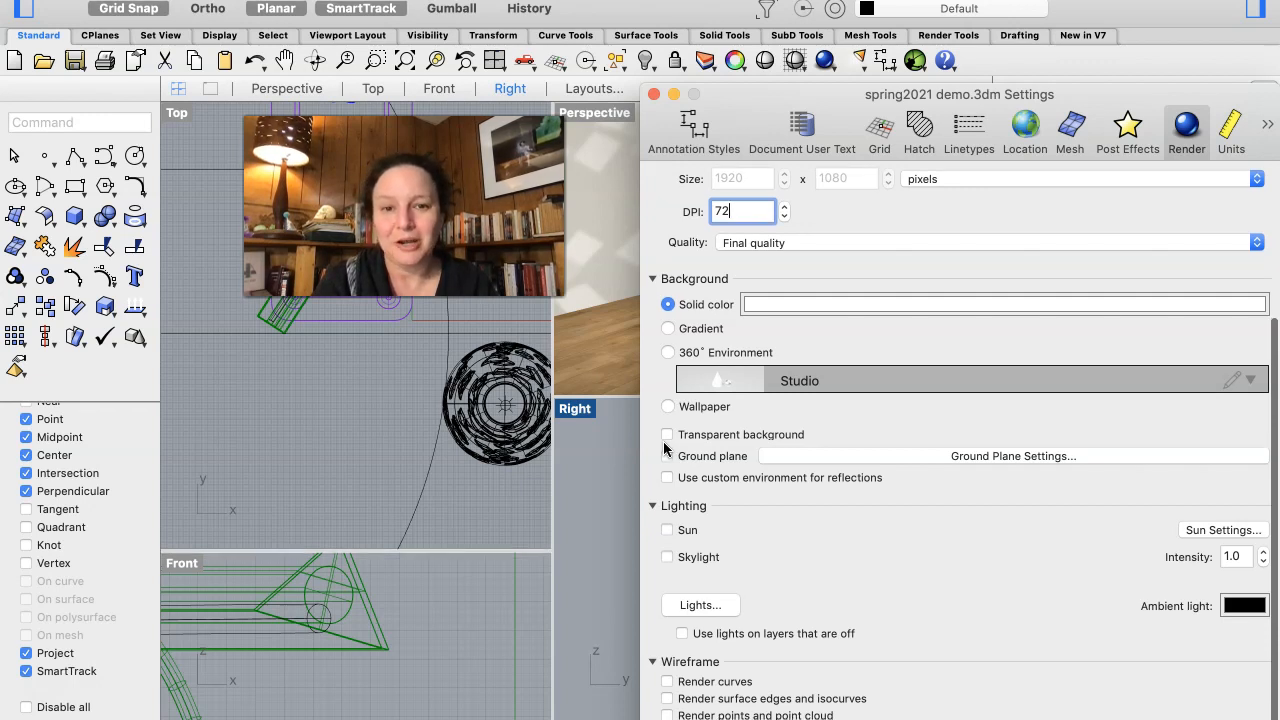
scroll(664, 448, "up", 1)
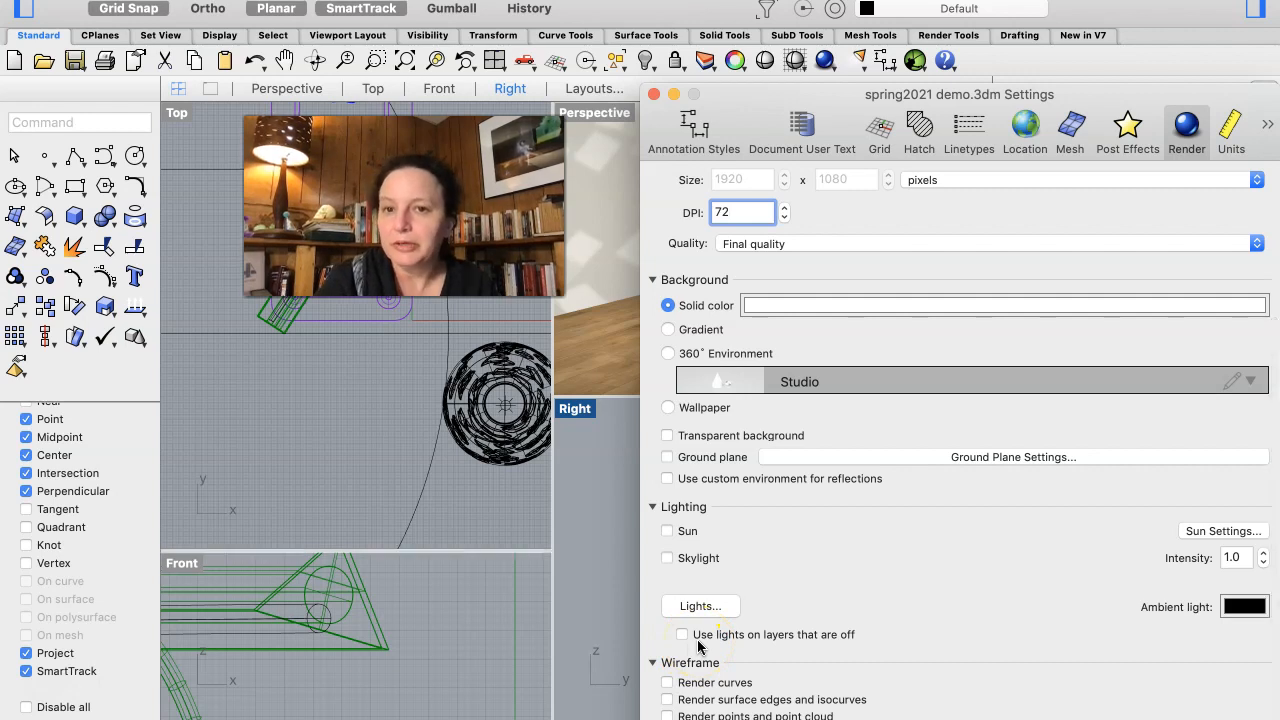
scroll(697, 645, "down", 1)
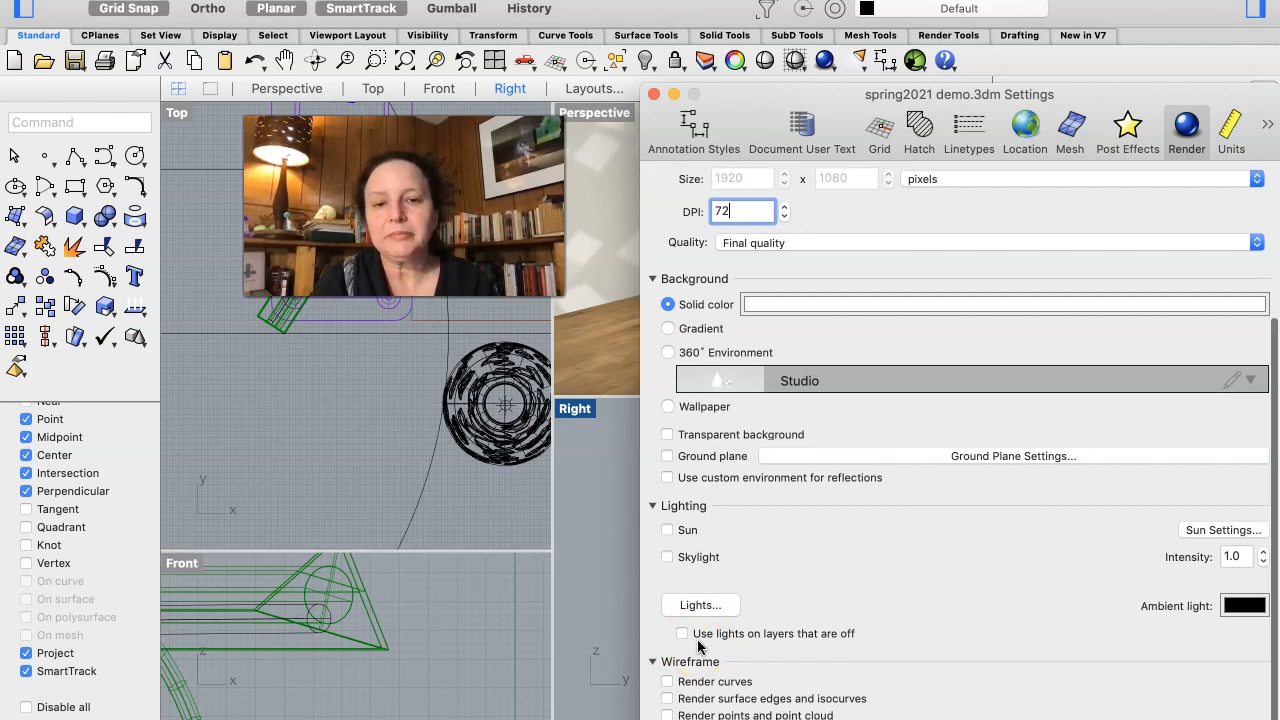
scroll(697, 645, "up", 1)
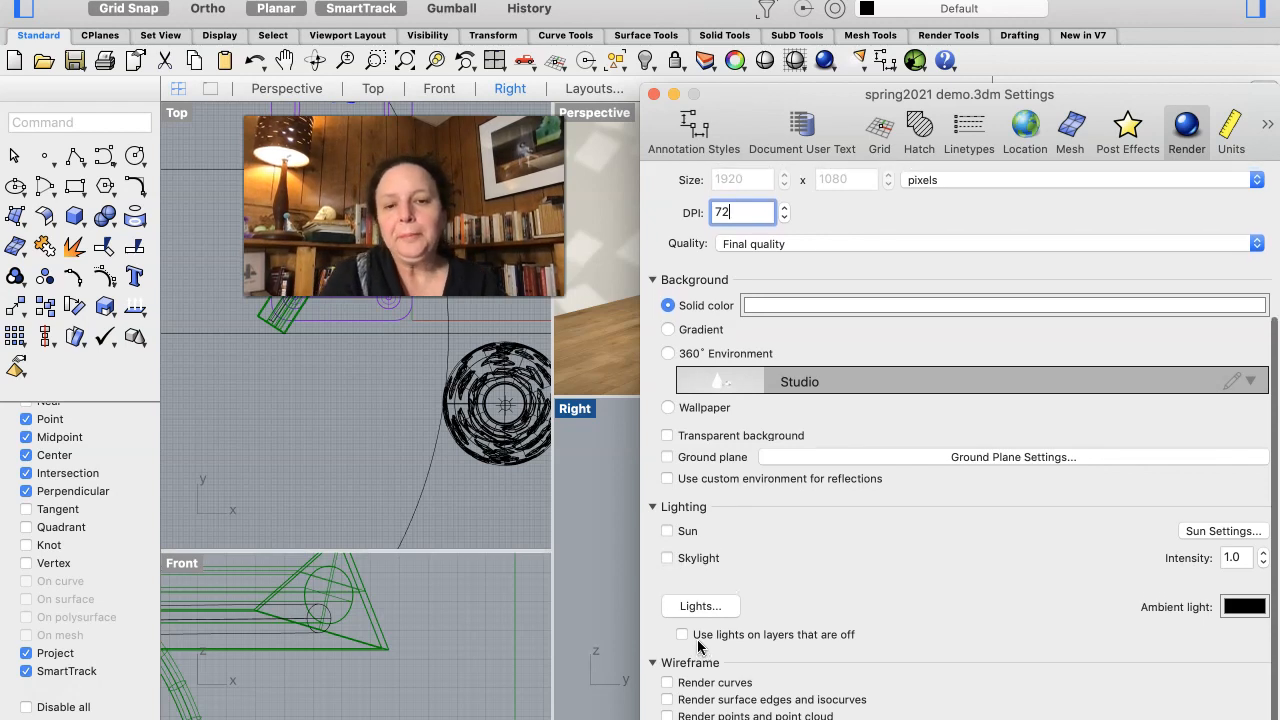
left_click(696, 640)
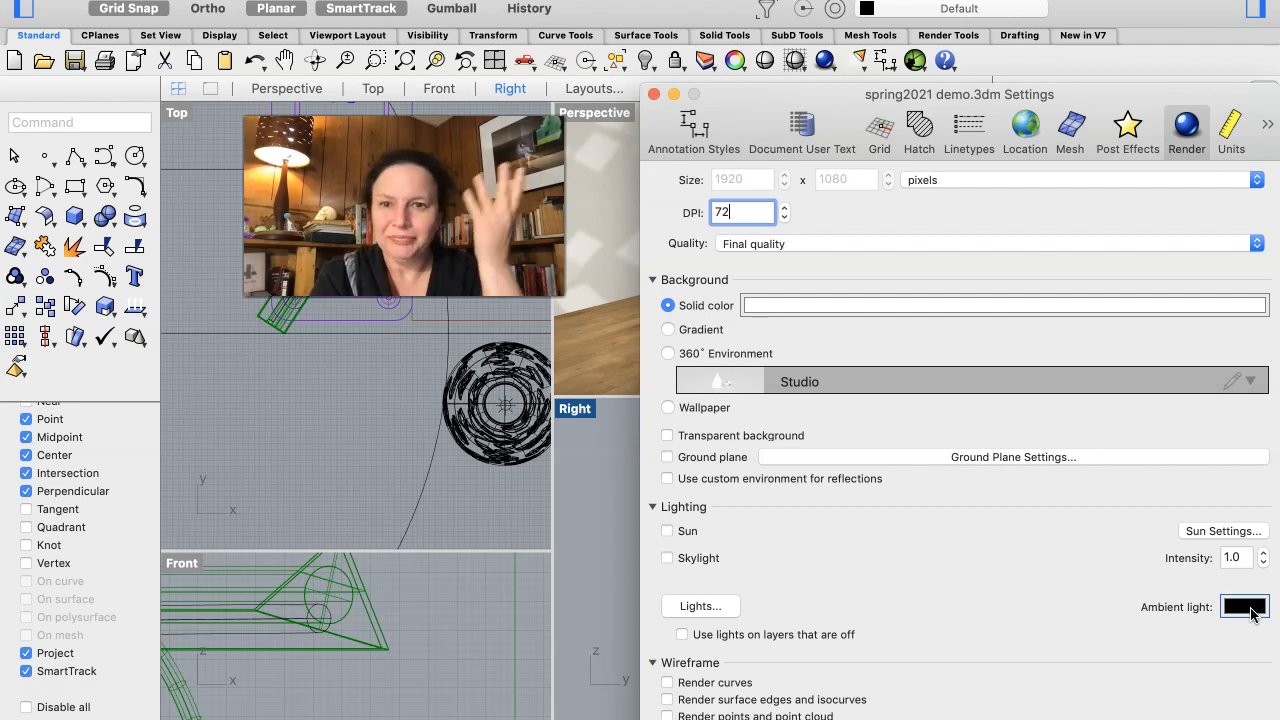
scroll(906, 627, "down", 1)
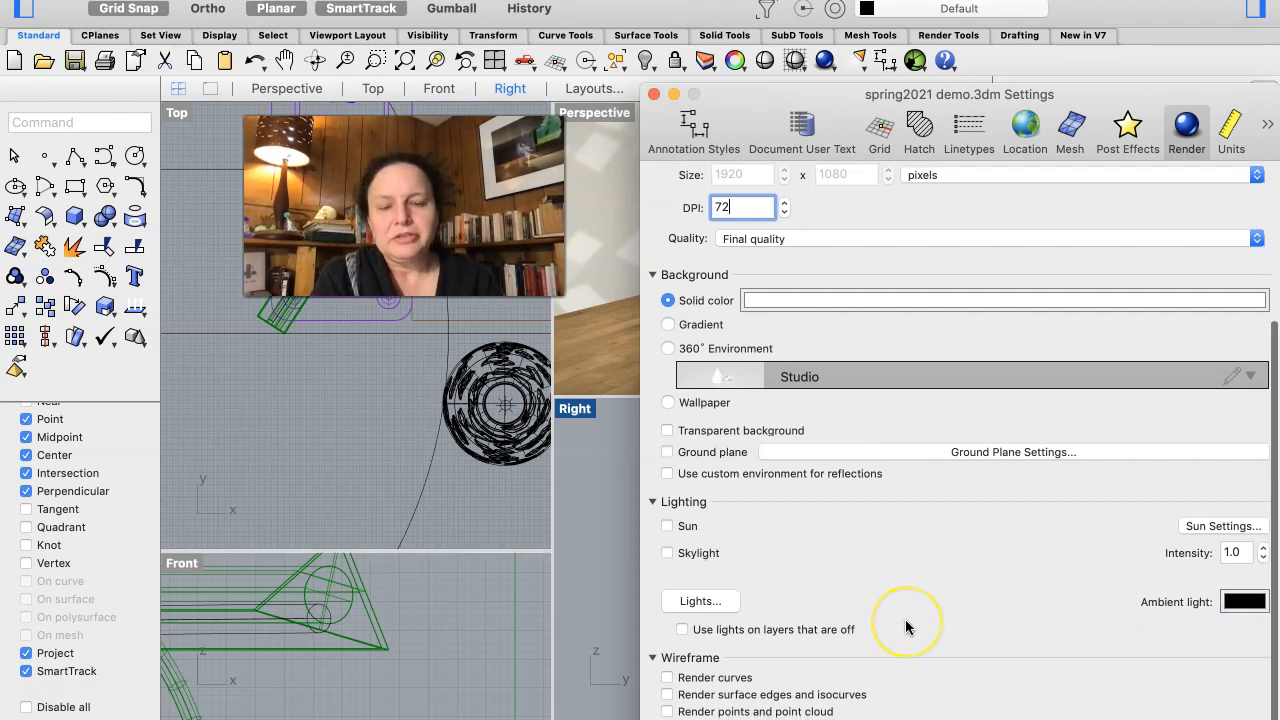
left_click_drag(1100, 94, 1050, 6)
scroll(872, 586, "down", 1)
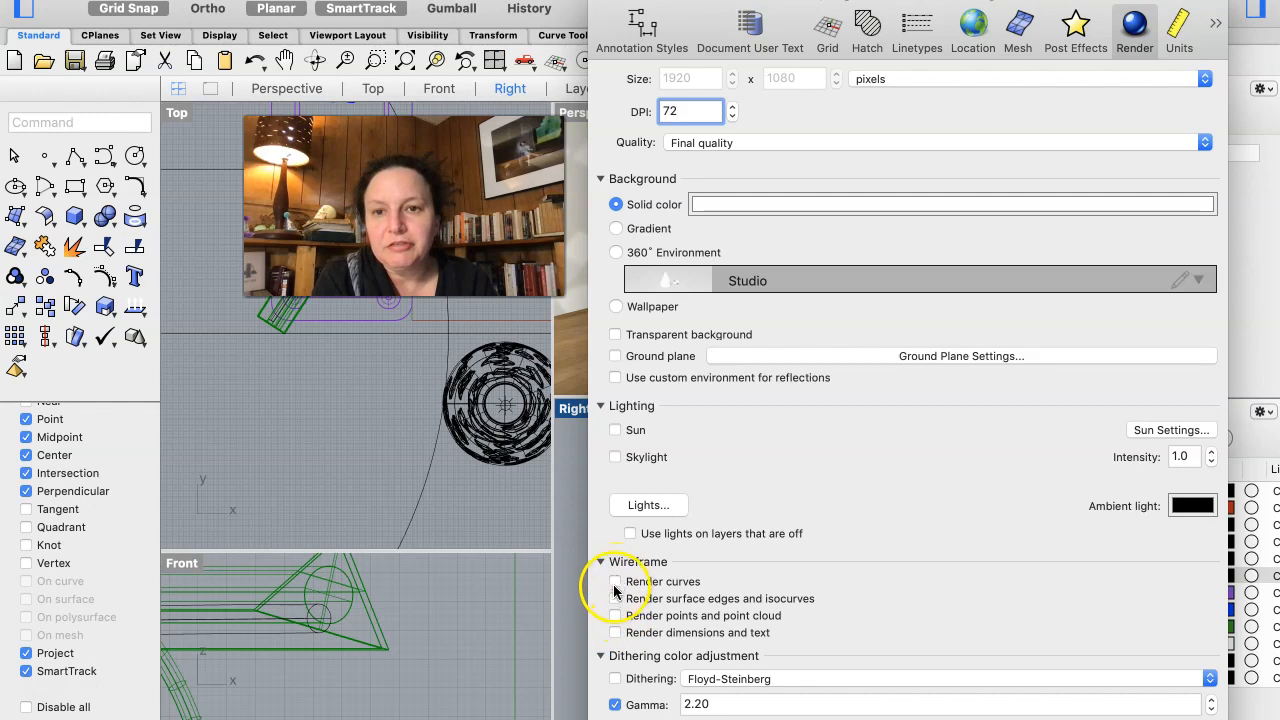
scroll(619, 663, "down", 1)
scroll(618, 665, "down", 1)
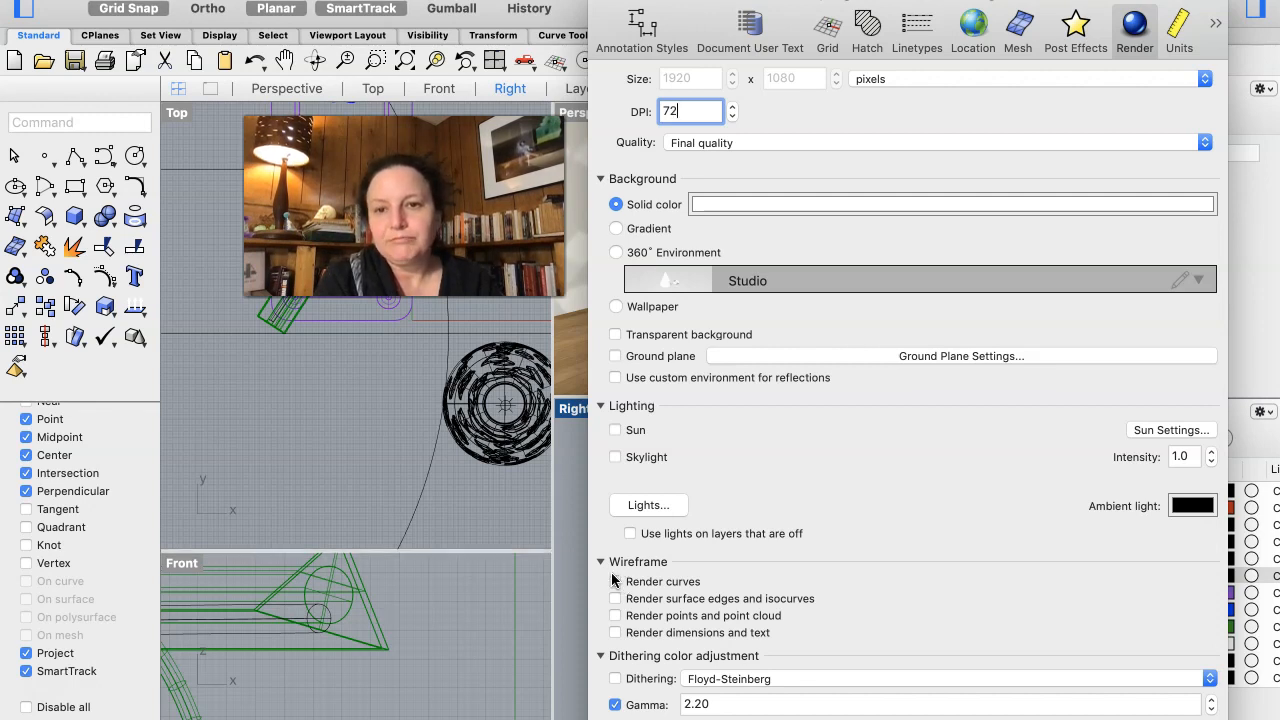
left_click(632, 336)
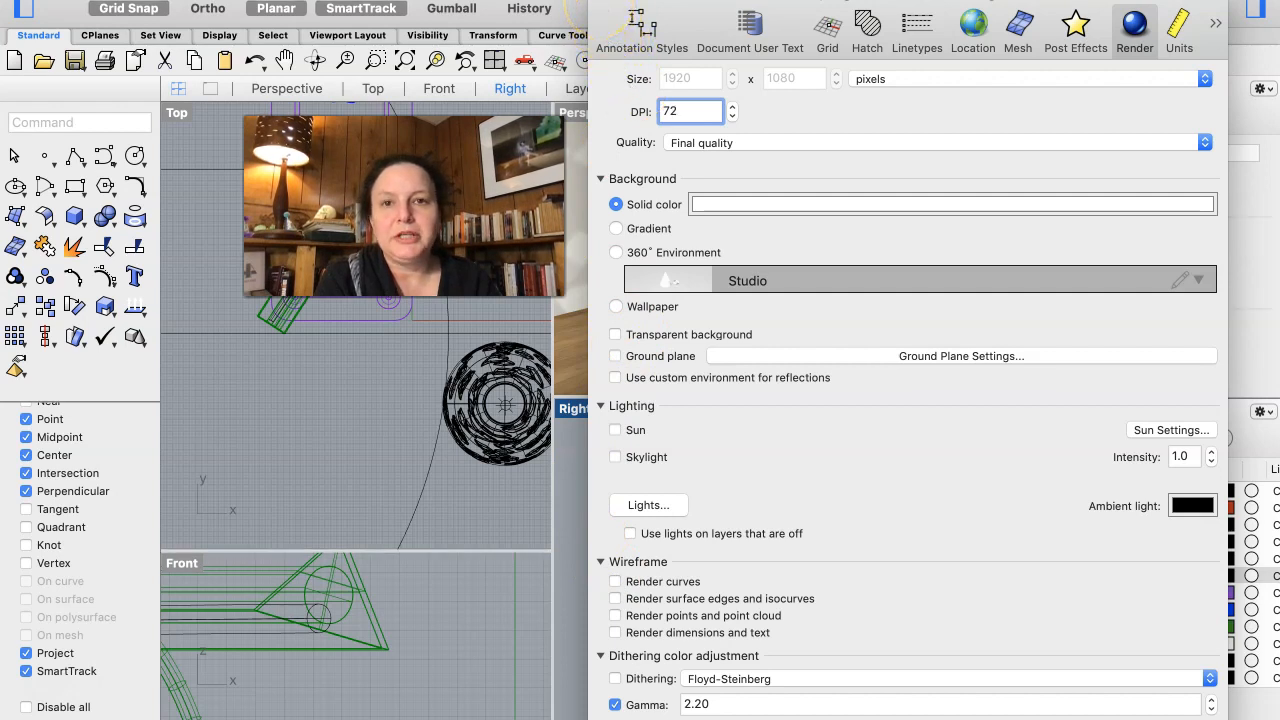
- Close the document settings and render the Perspective view with Legacy Rhino Render
left_click(600, 2)
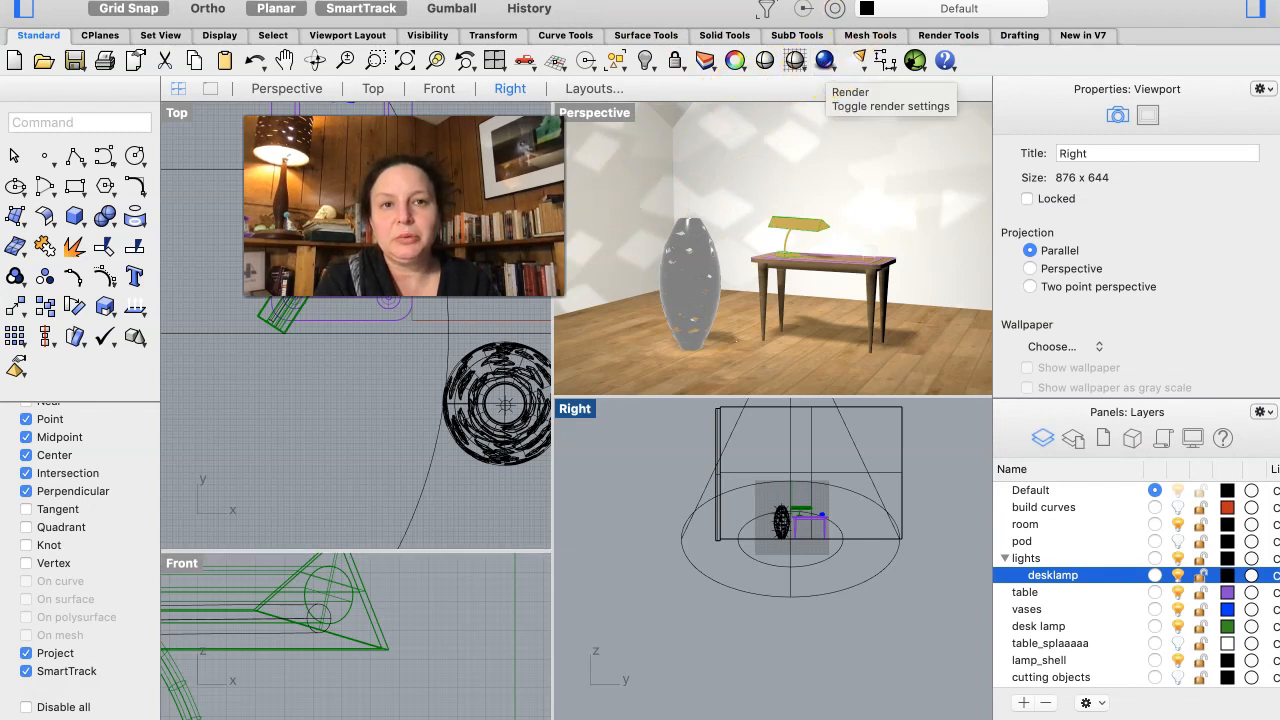
left_click(826, 64)
left_click(857, 22)
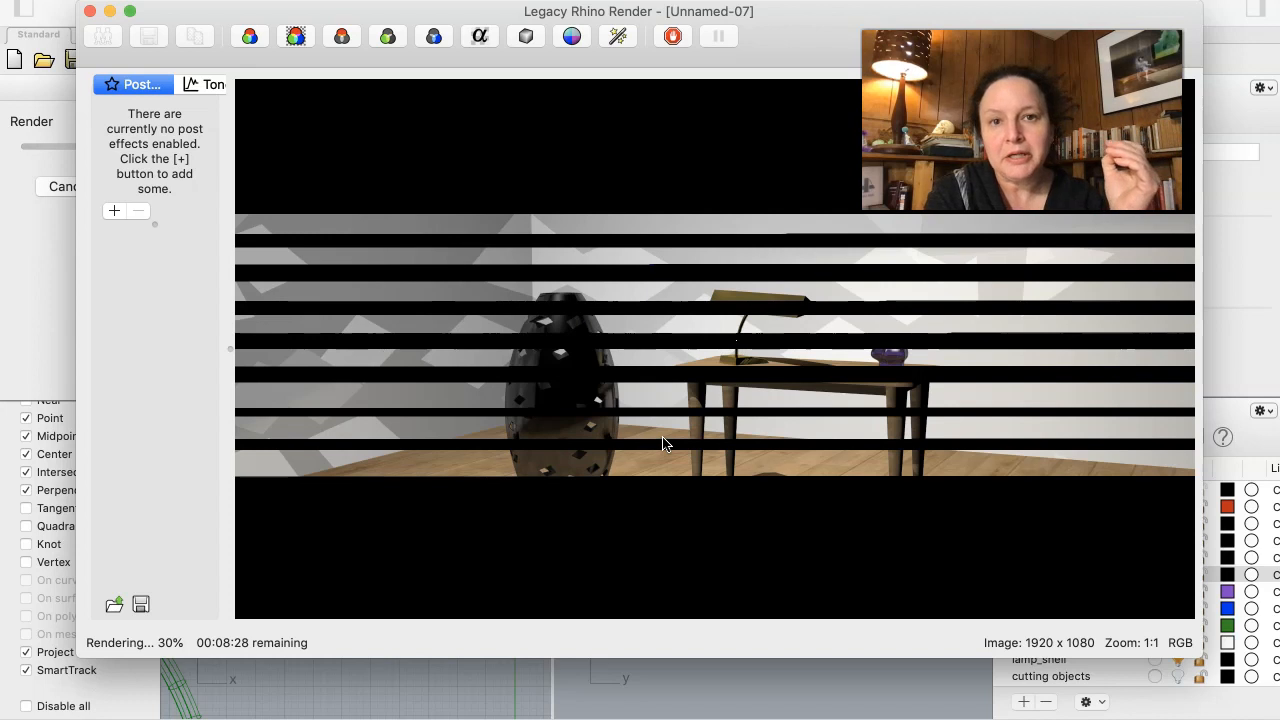
left_click(538, 473)
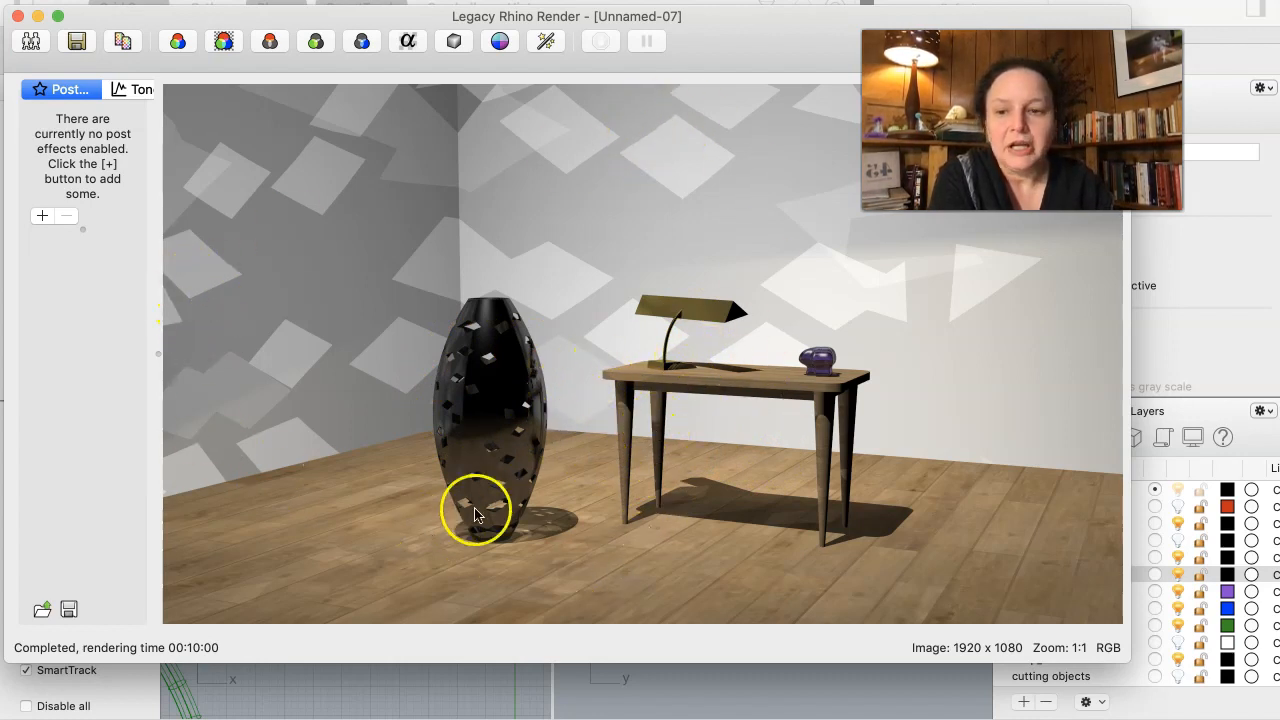
- Save the finished rendering as "spring2021 demo" in JPEG JFIF Compliant (jpg) format in the Pictures folder and close the render window
left_click(70, 42)
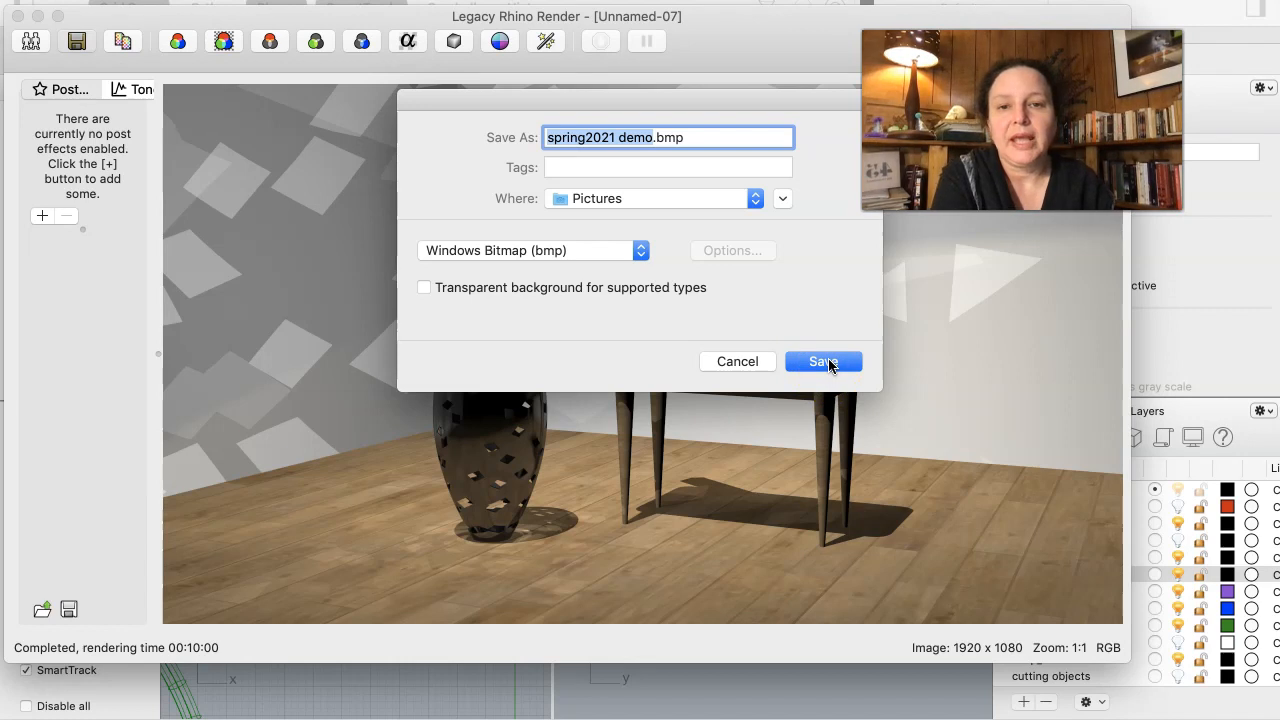
left_click(640, 251)
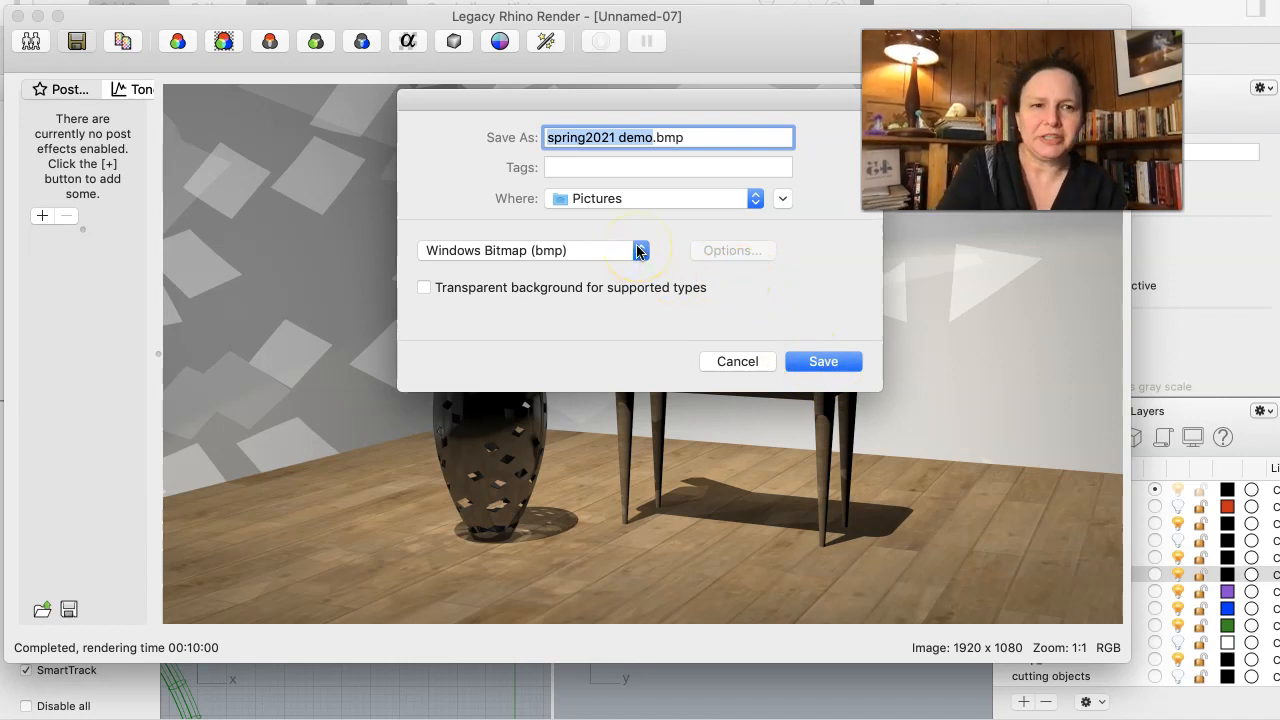
left_click(640, 251)
left_click(640, 251)
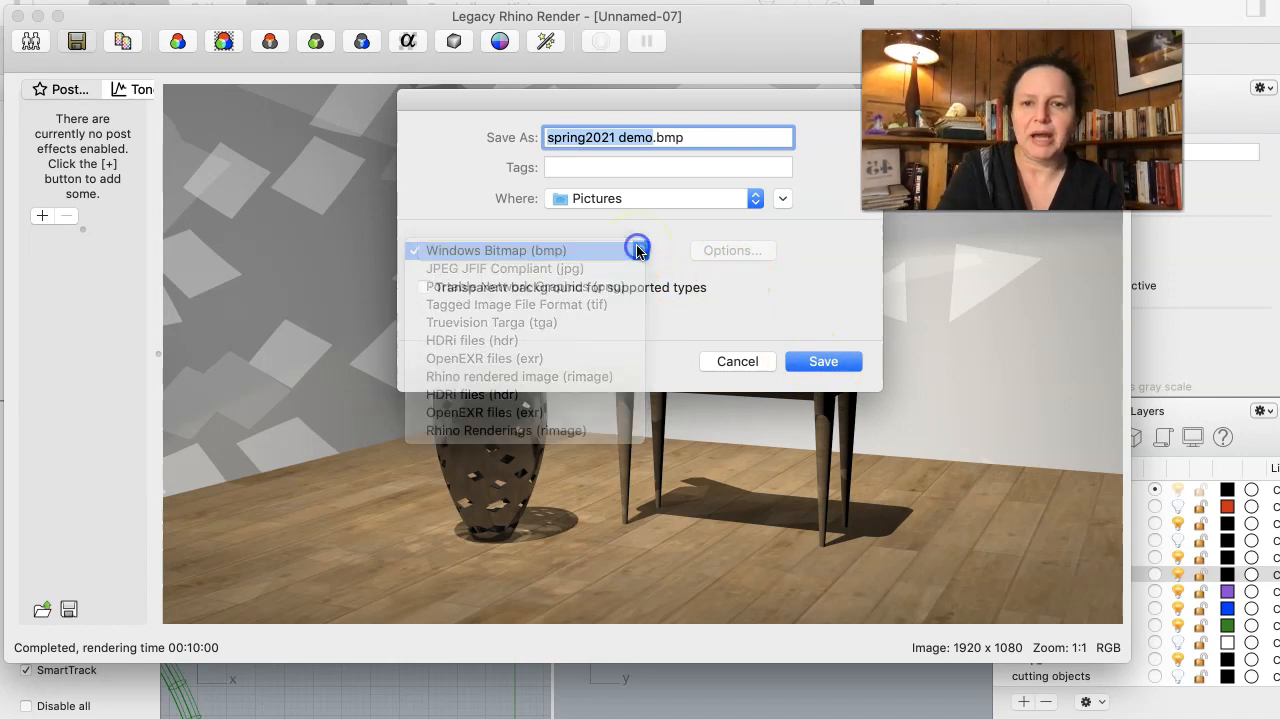
left_click(640, 251)
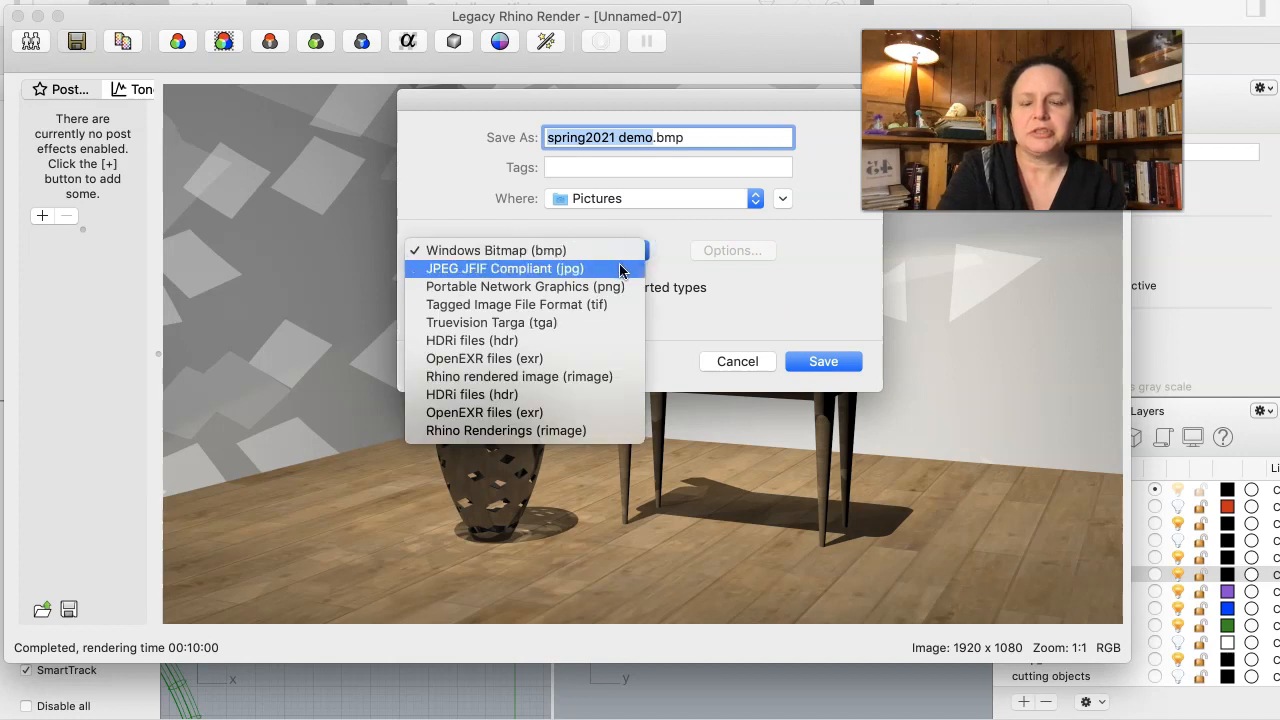
left_click(620, 268)
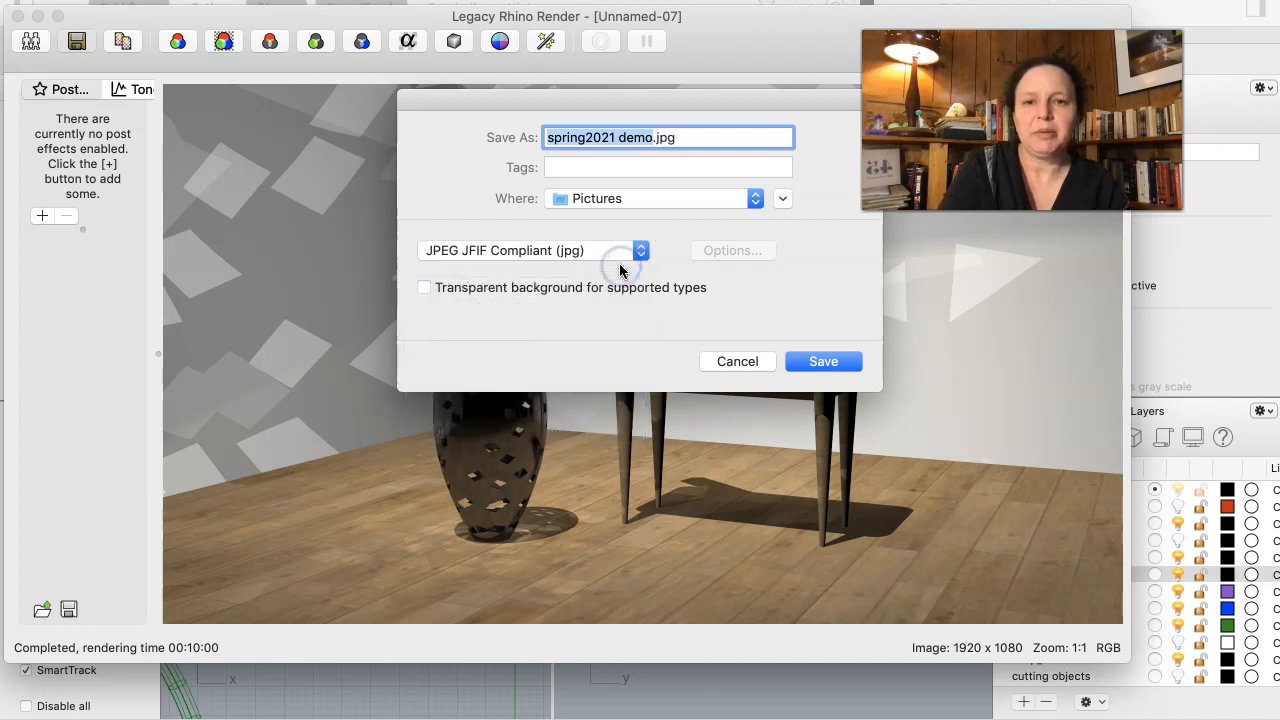
left_click(624, 256)
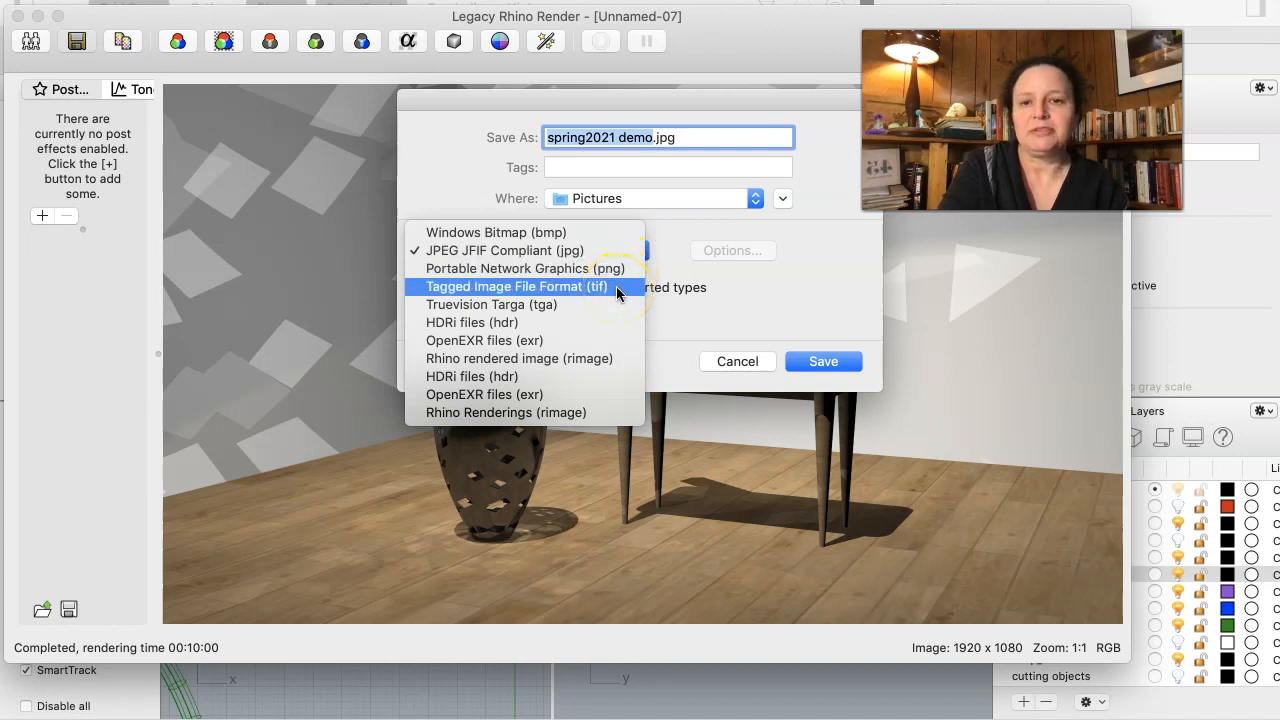
left_click(584, 259)
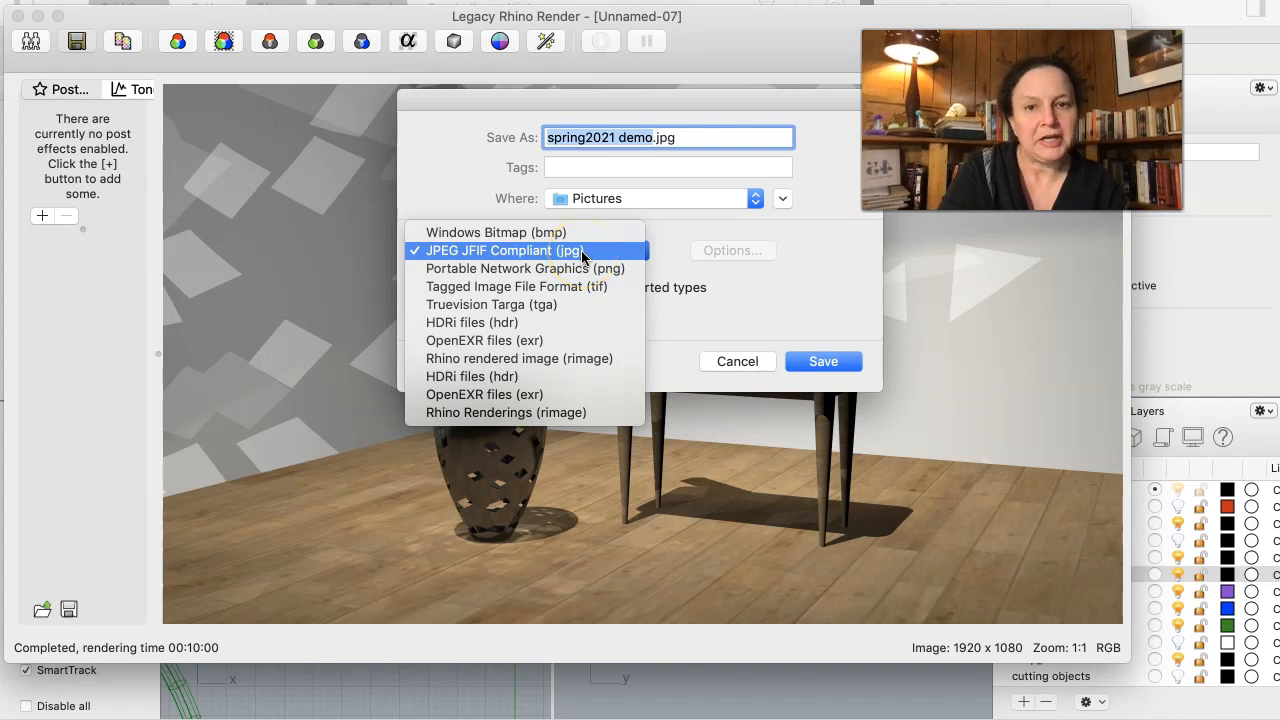
left_click(581, 250)
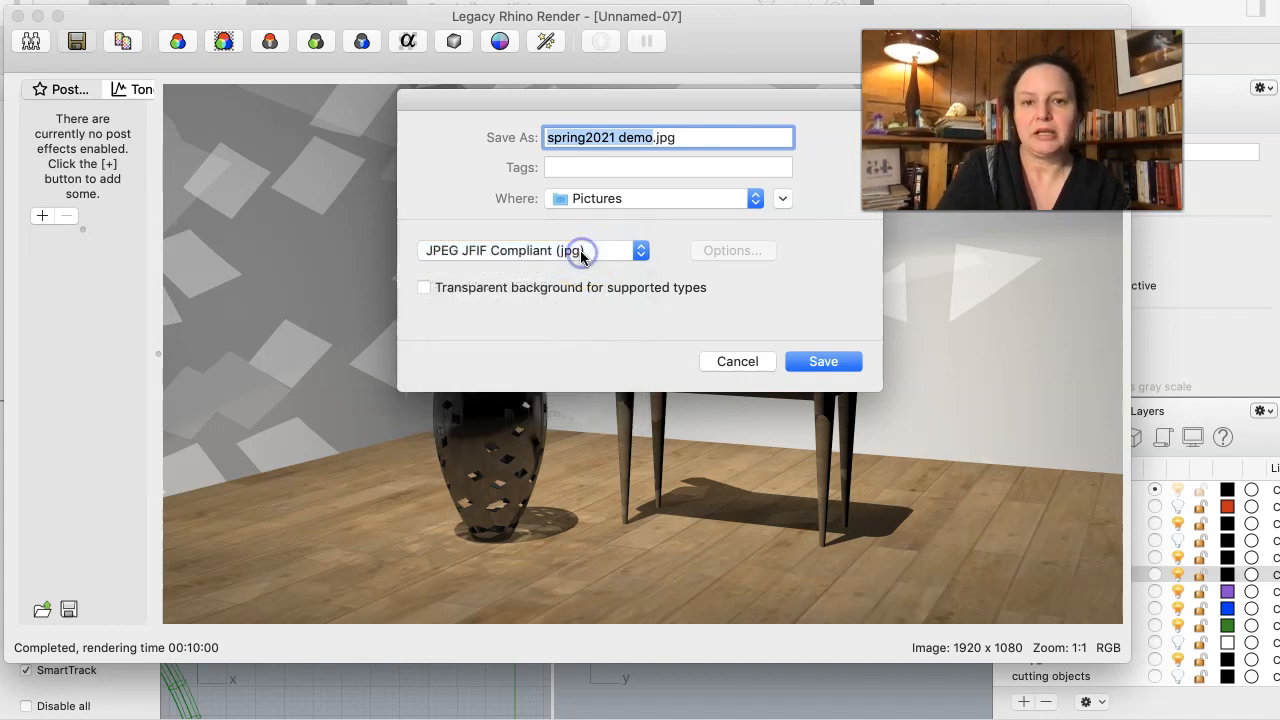
left_click(825, 362)
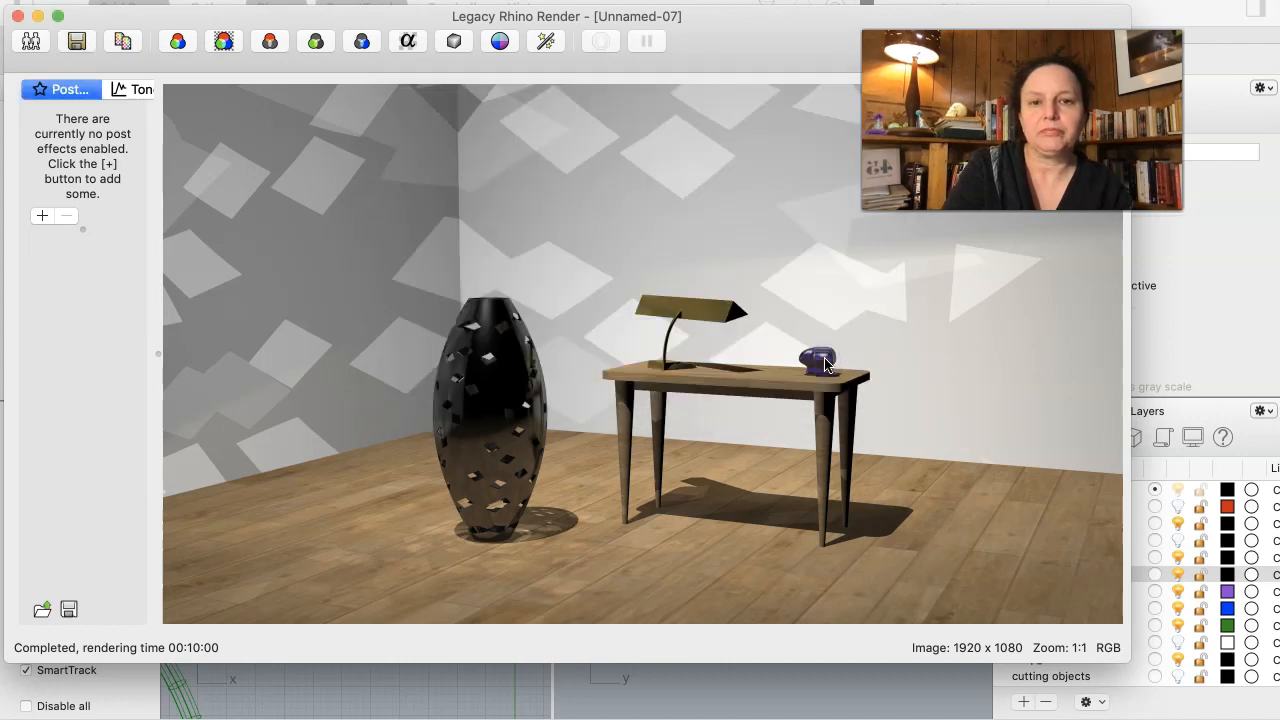
left_click(18, 16)
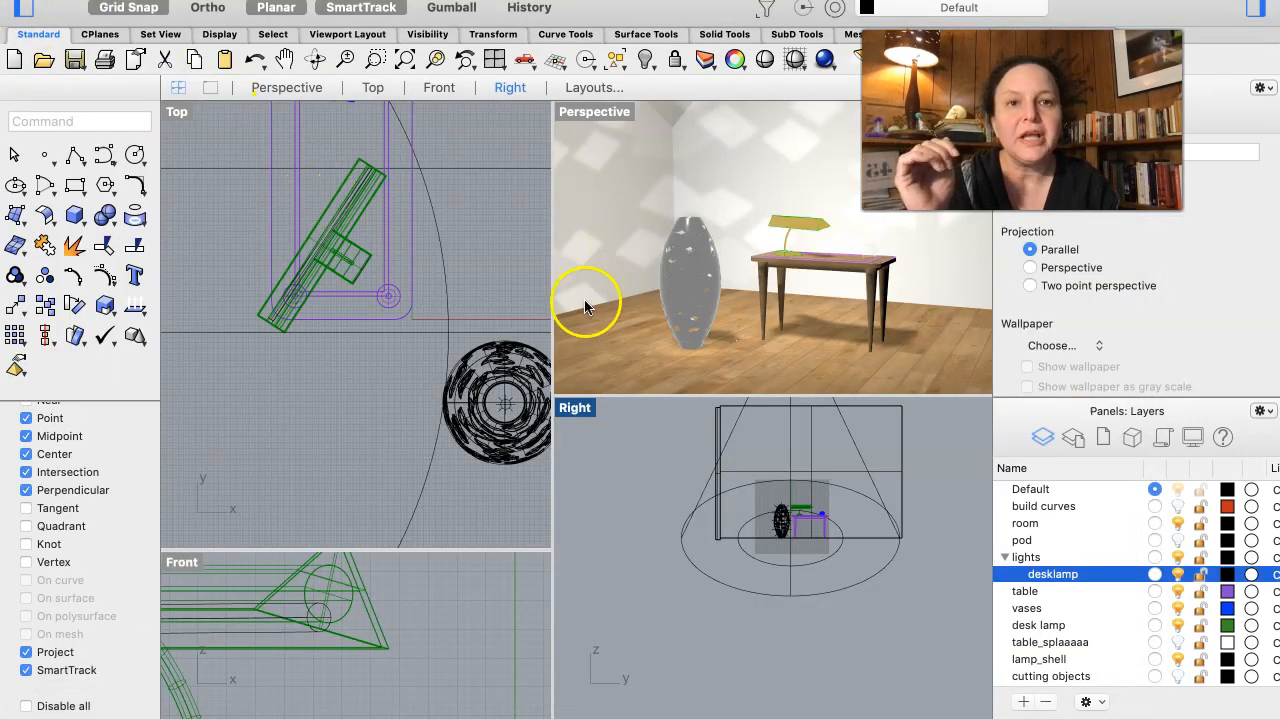
- Change the current renderer to Rhino Render and open the document's render properties
left_click(852, 1)
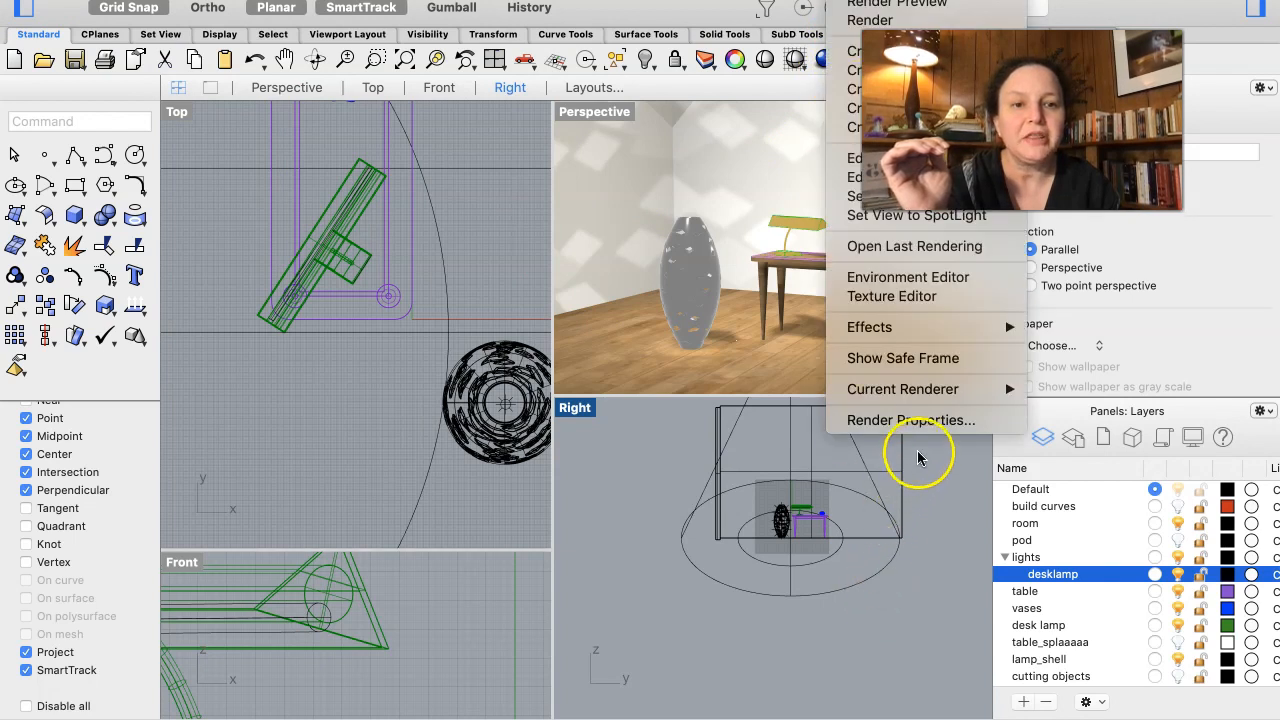
mouse_move(927, 392)
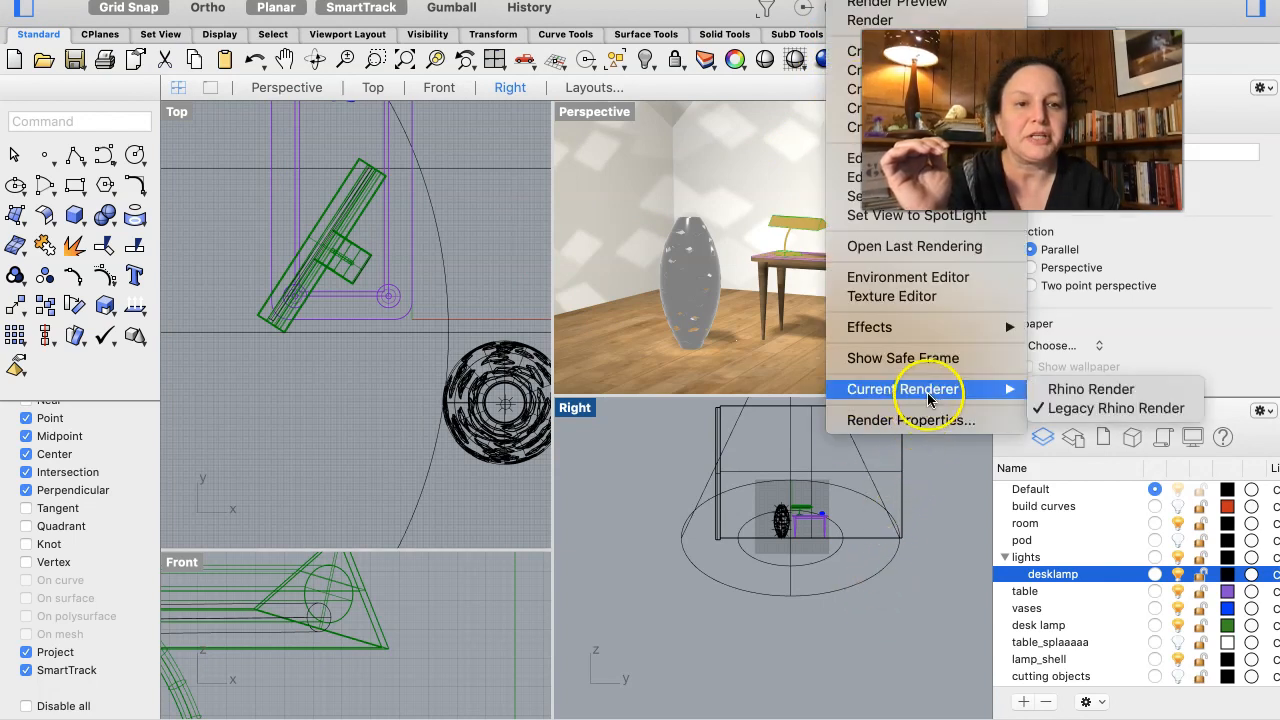
left_click(1052, 390)
left_click(852, 1)
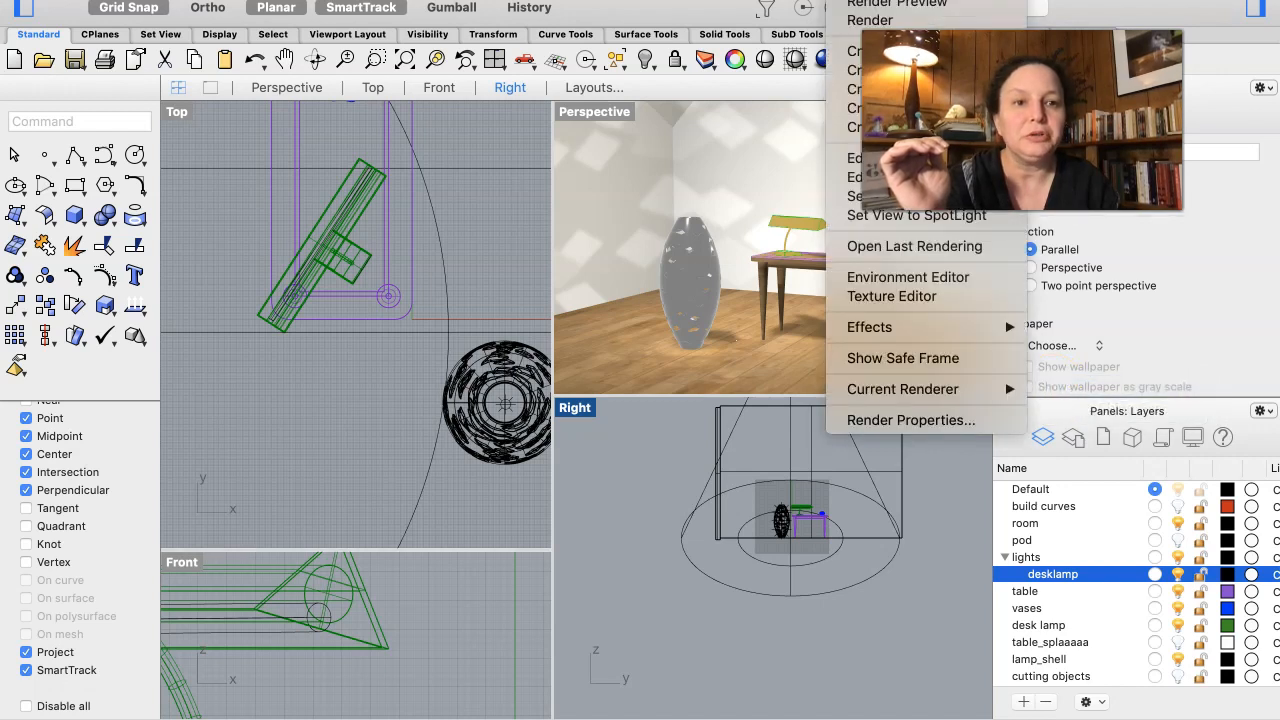
left_click(945, 422)
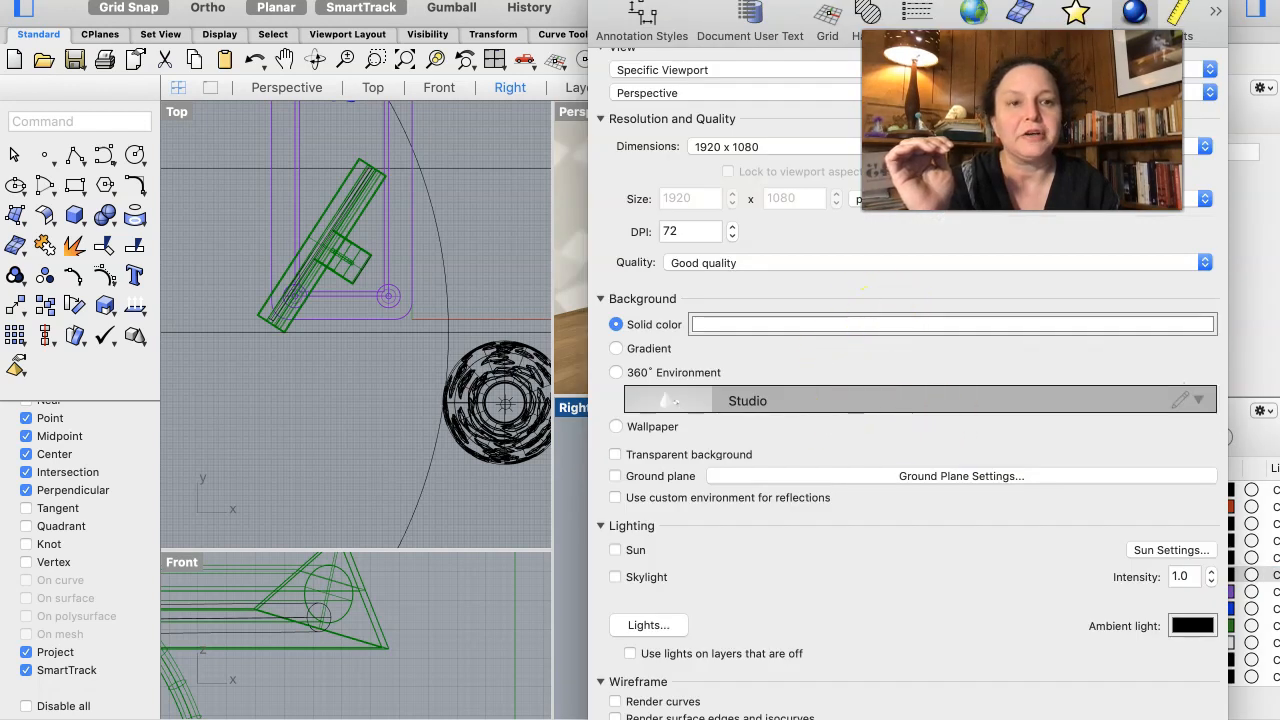
left_click_drag(908, 1, 356, 1)
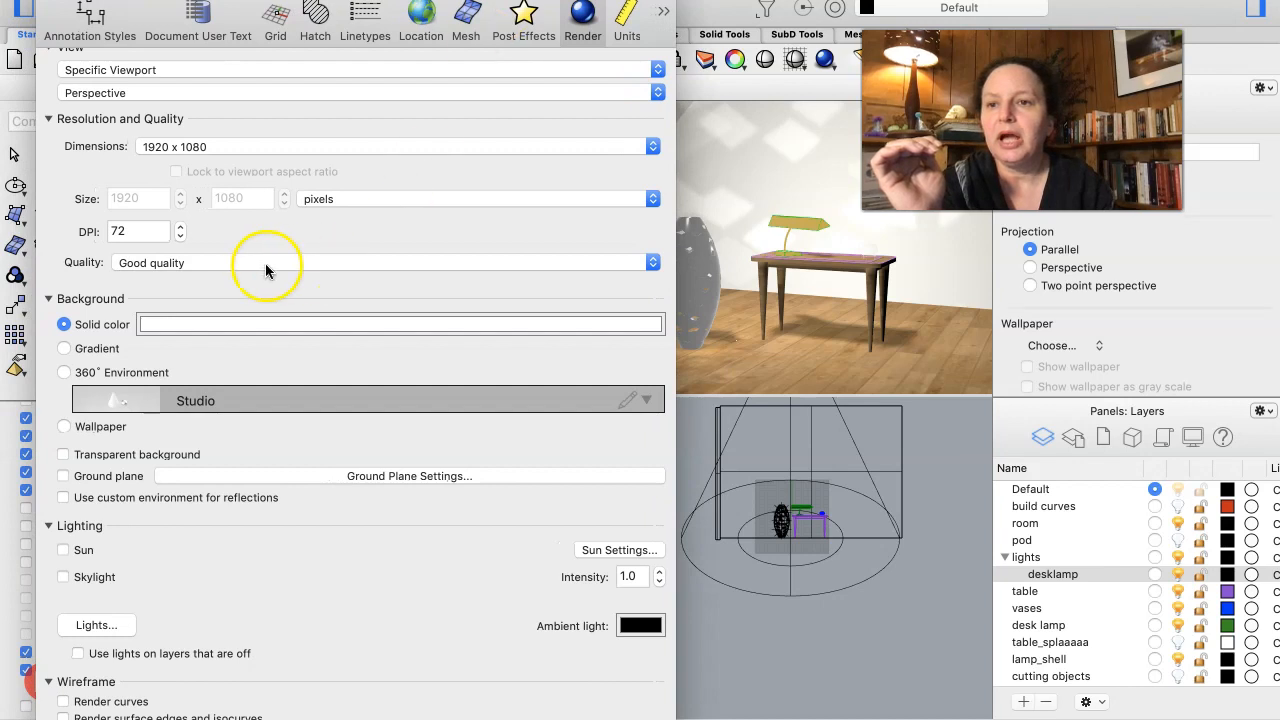
scroll(255, 261, "up", 2)
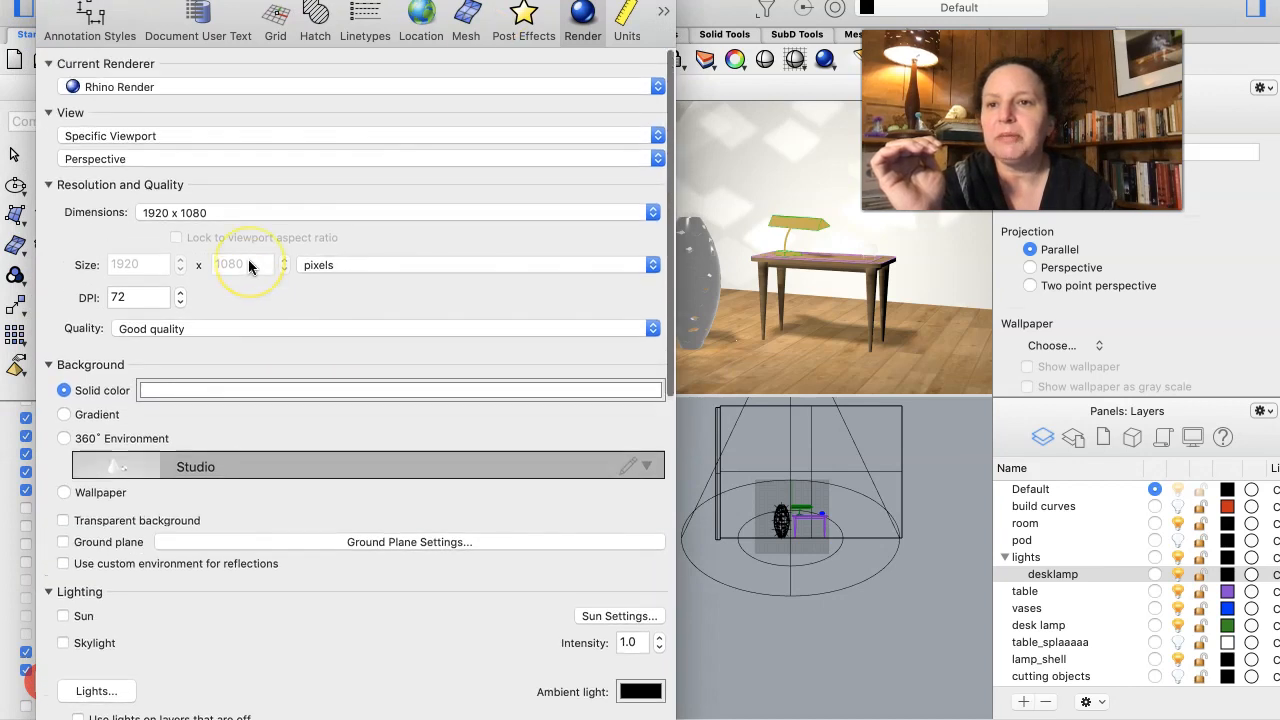
left_click(194, 90)
left_click(192, 89)
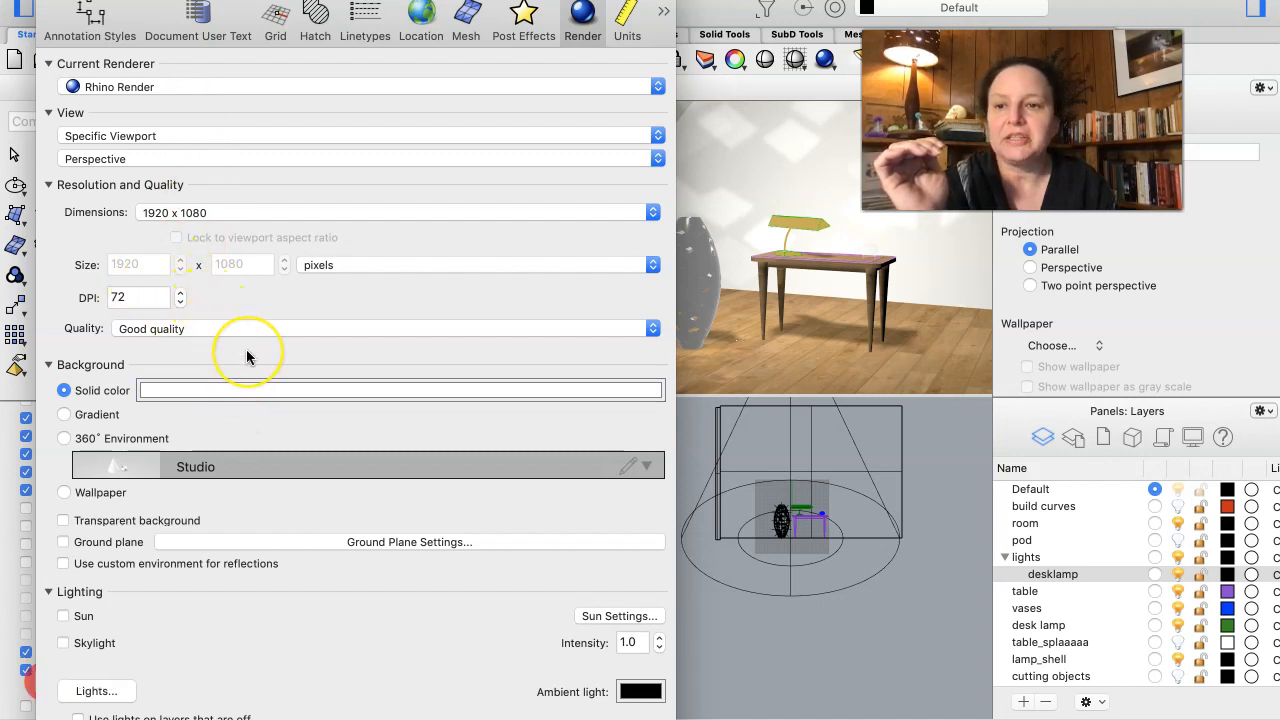
- Examine the render channels and the Rhino Render advanced settings for seed, samples, ray bounces and texture baking
scroll(248, 357, "down", 5)
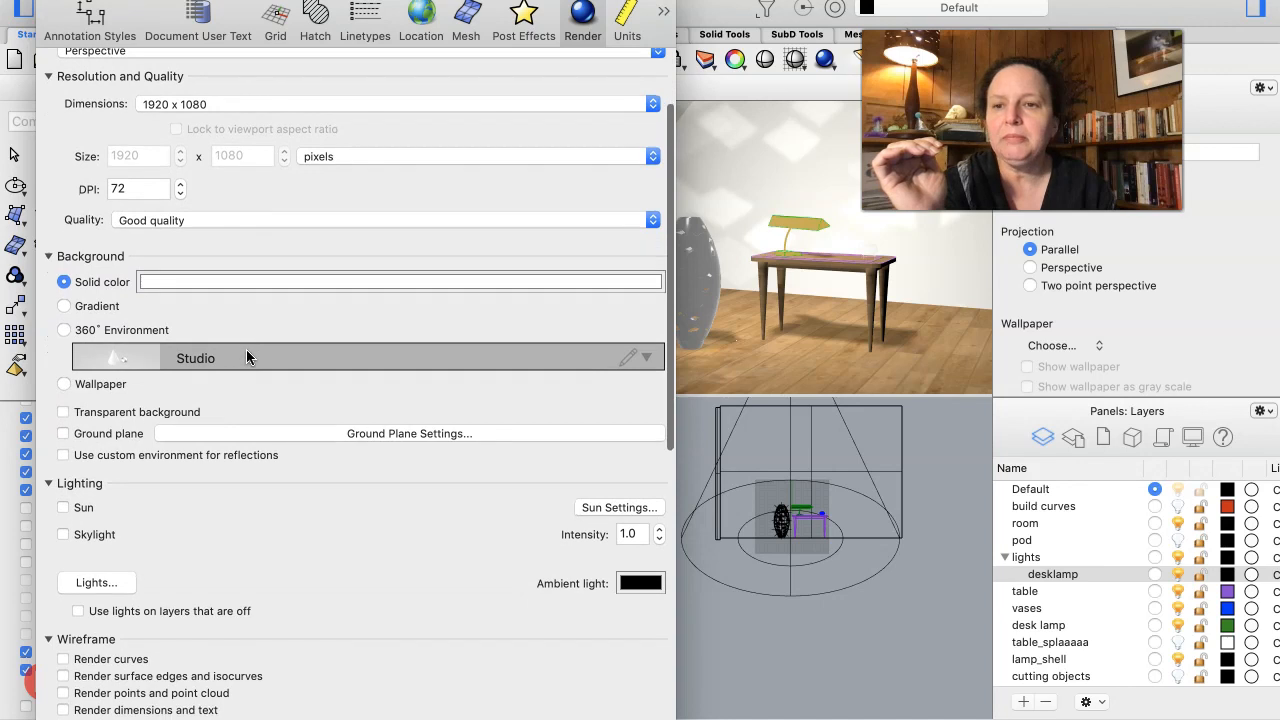
scroll(247, 357, "down", 14)
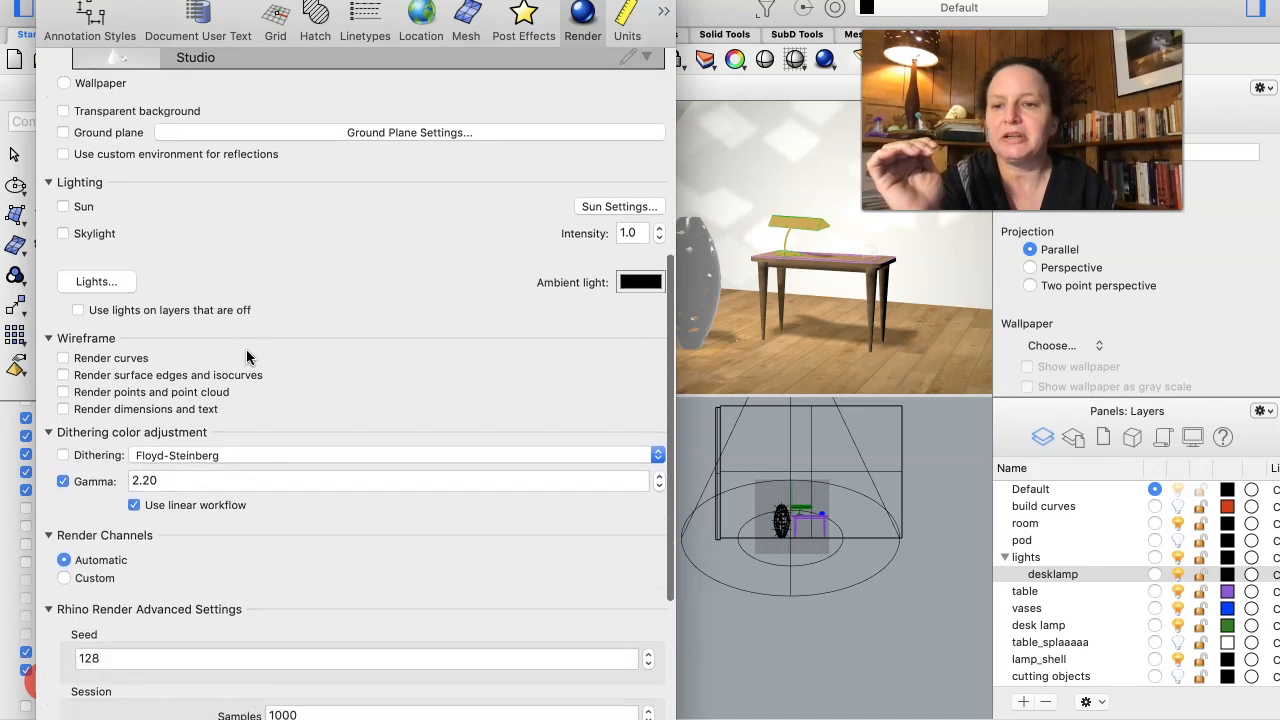
scroll(247, 357, "down", 7)
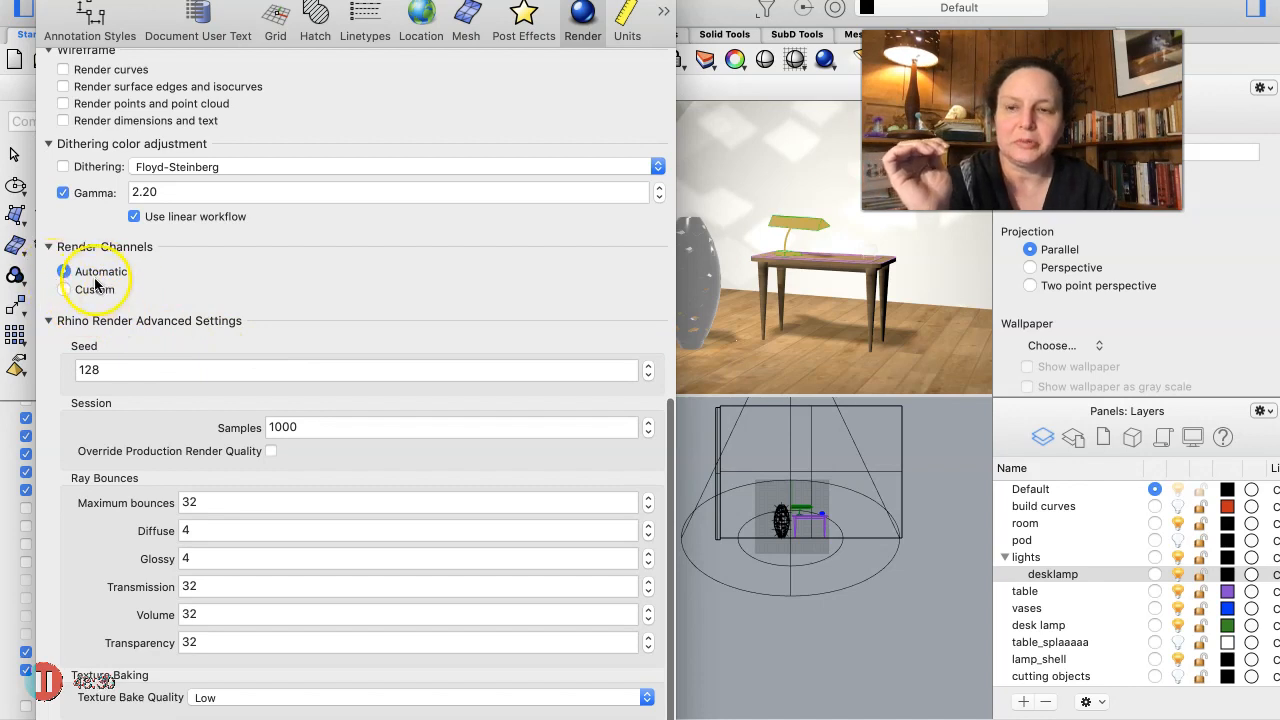
scroll(217, 412, "up", 1)
scroll(218, 412, "down", 1)
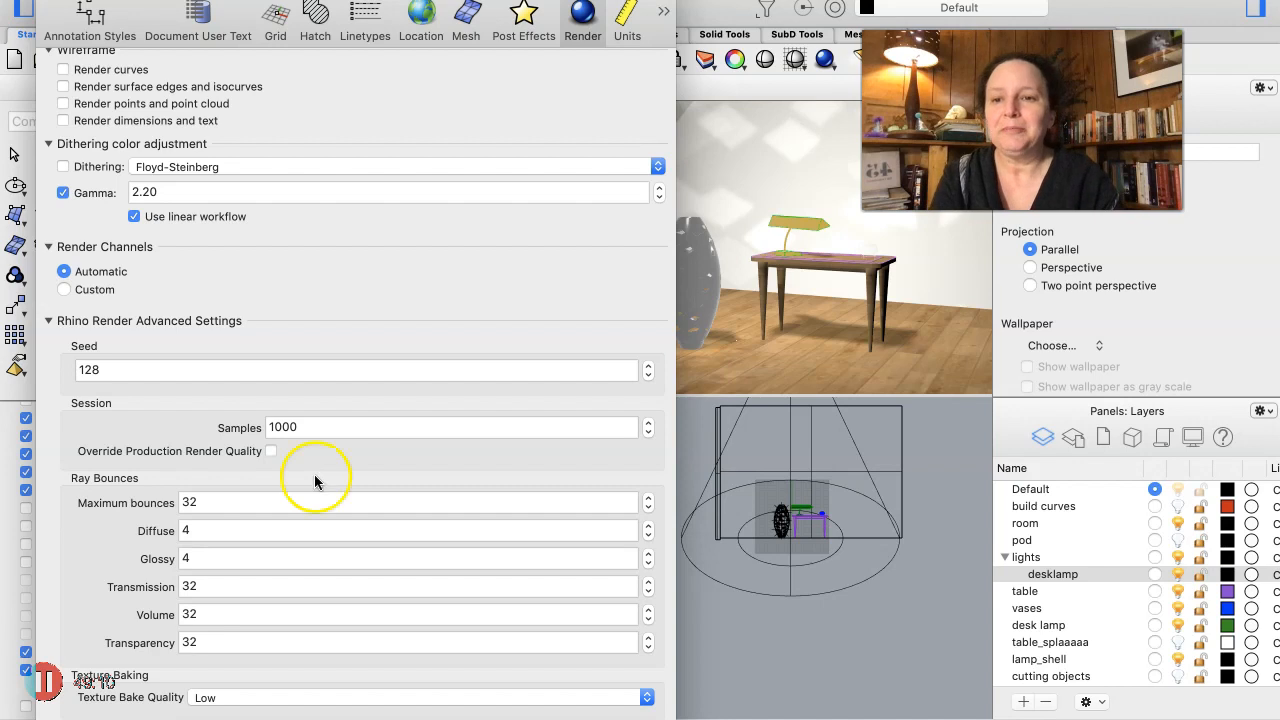
scroll(128, 164, "up", 3)
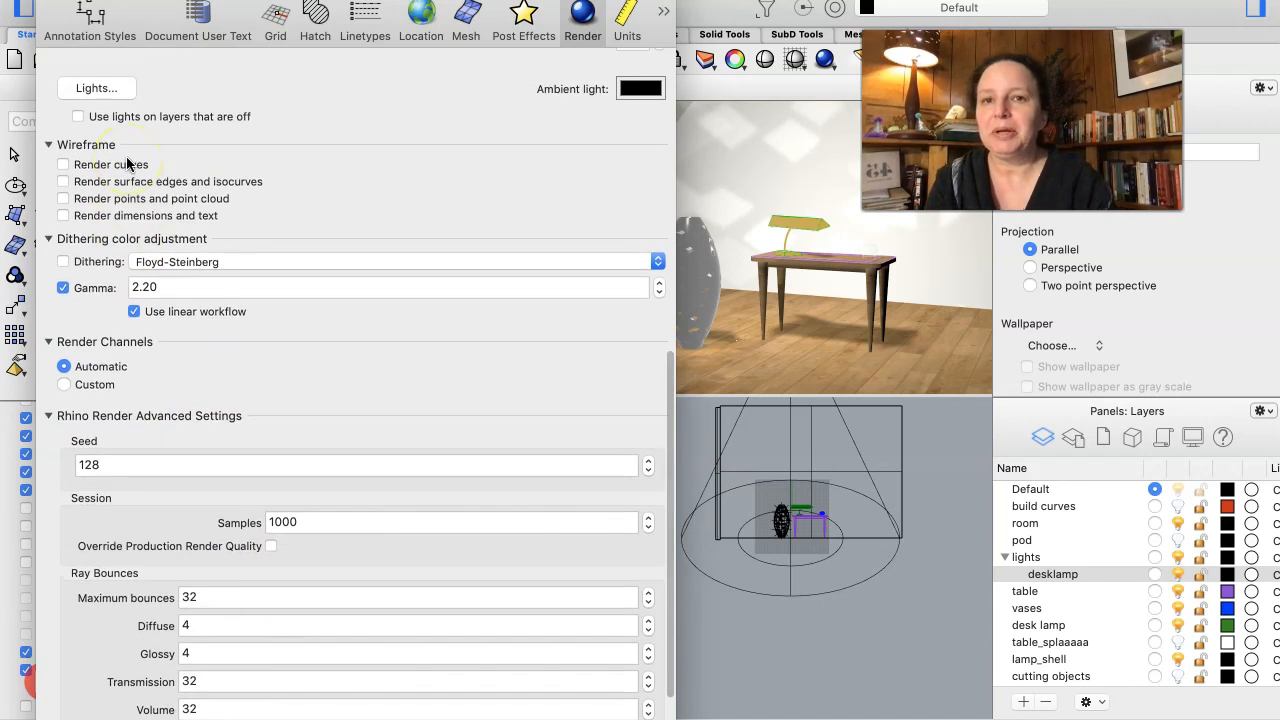
- Recheck the render properties, close the document settings and render the Perspective view with Rhino Render
scroll(146, 170, "up", 10)
scroll(146, 173, "up", 3)
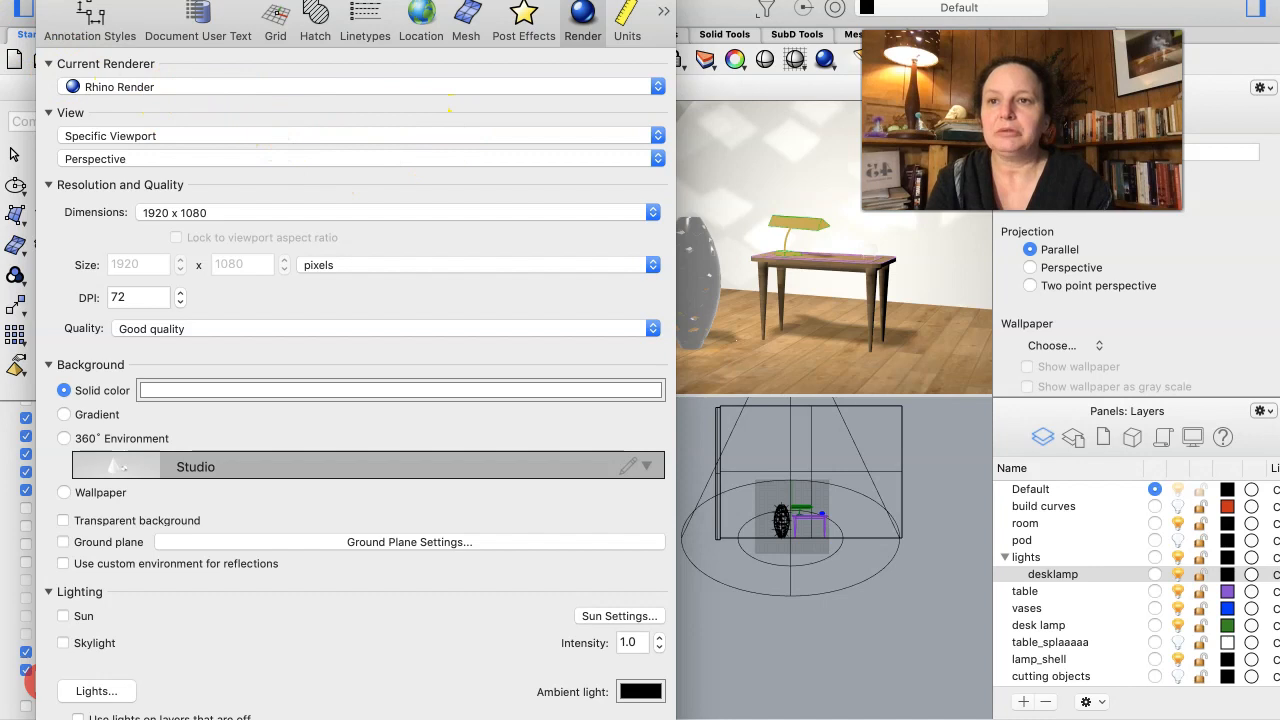
key("super+w")
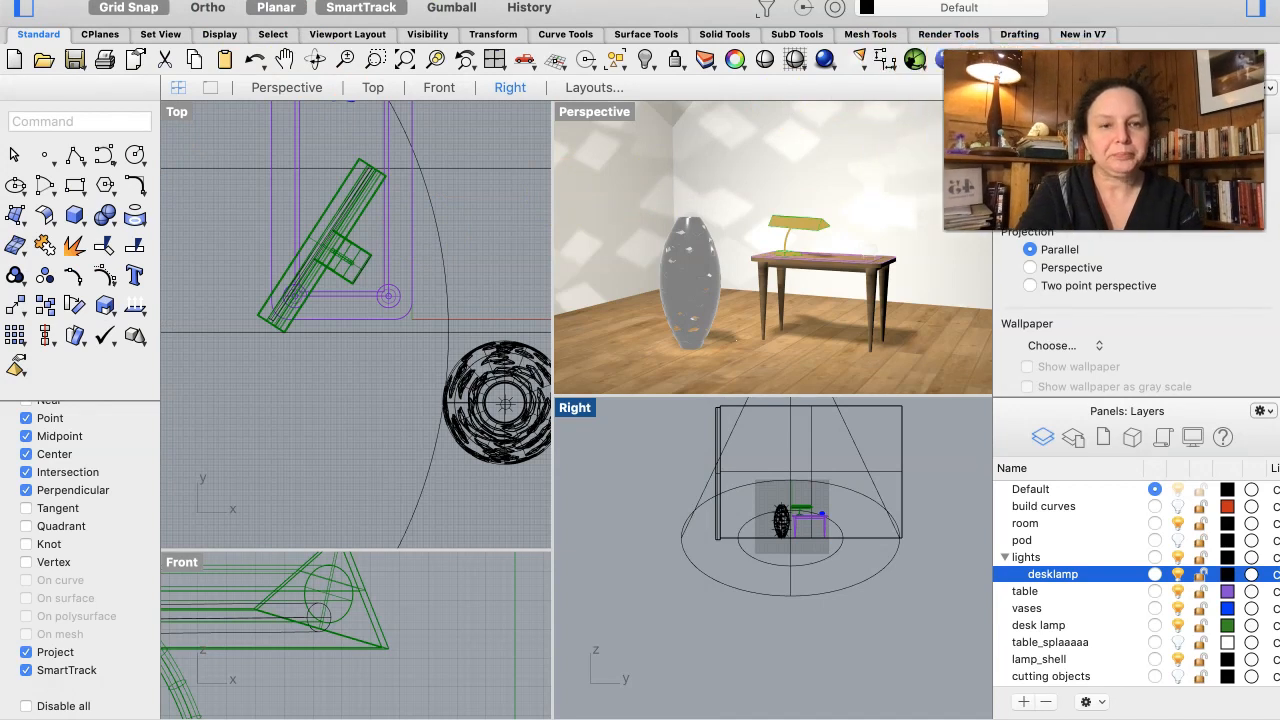
left_click(828, 63)
mouse_move(917, 391)
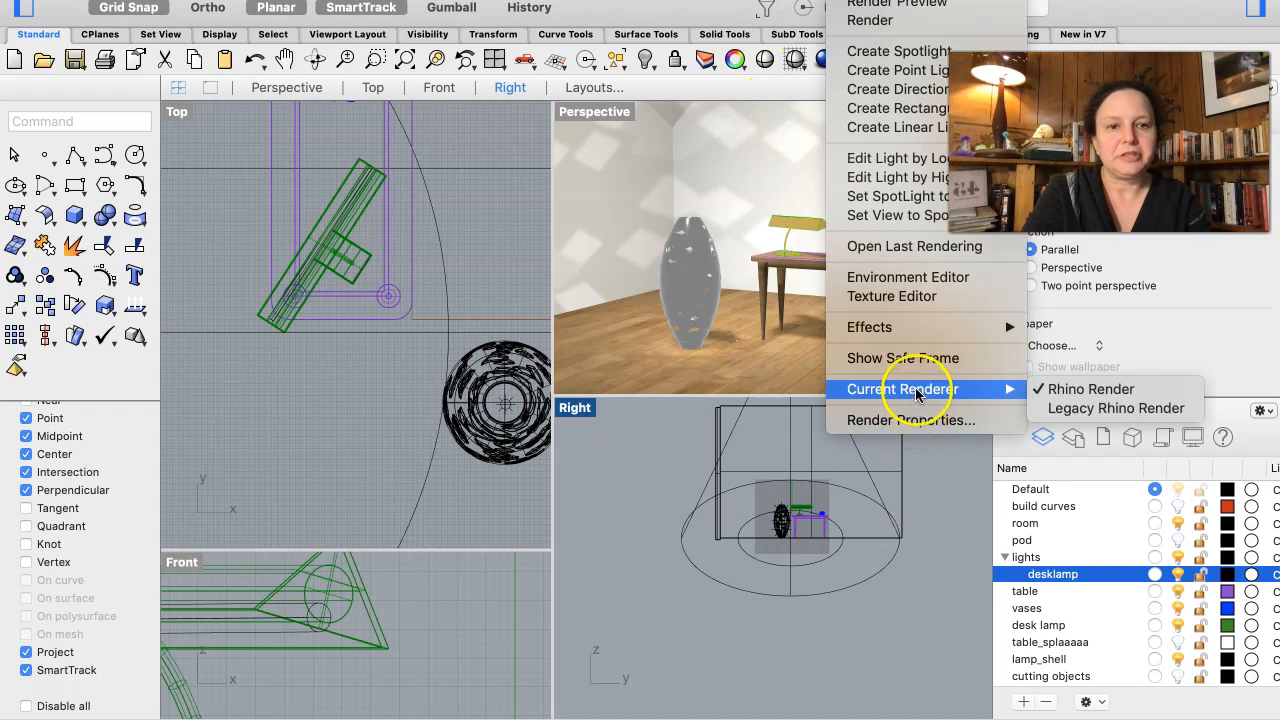
left_click(890, 24)
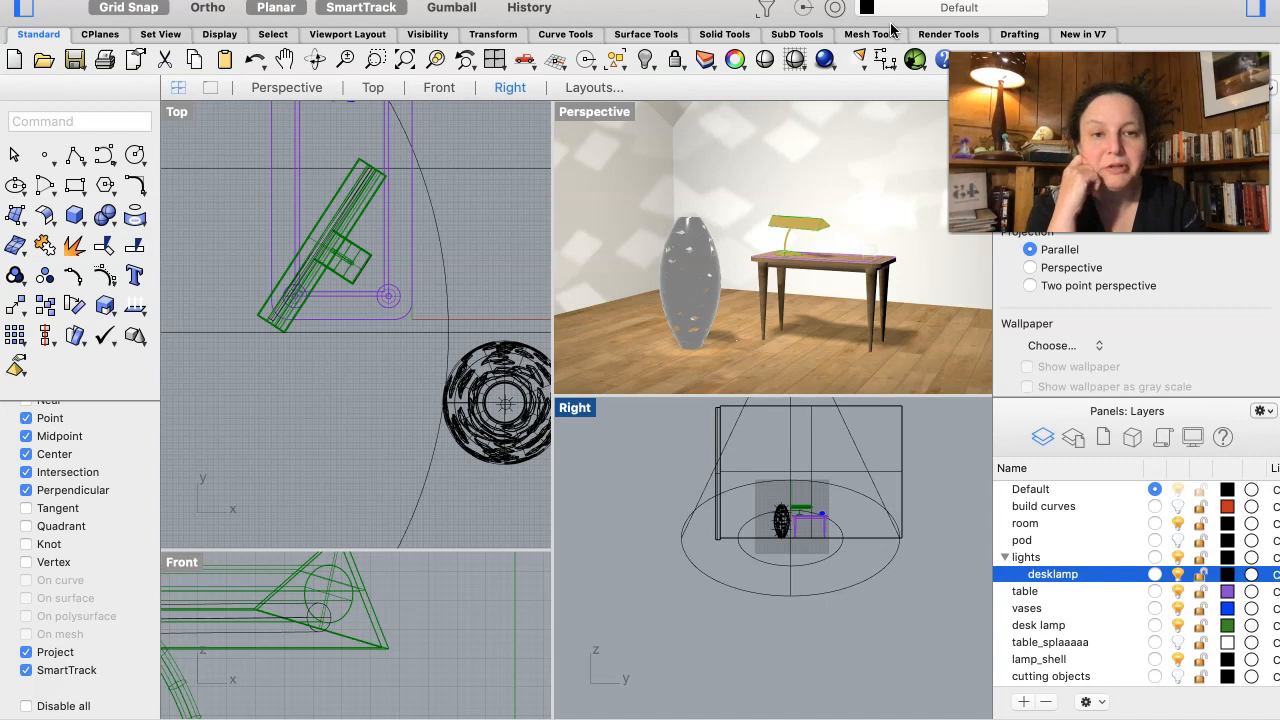
- Switch to Finder, search This Mac for the saved rendering and open spring2021 demo.jpg in Preview
mouse_move(2, 717)
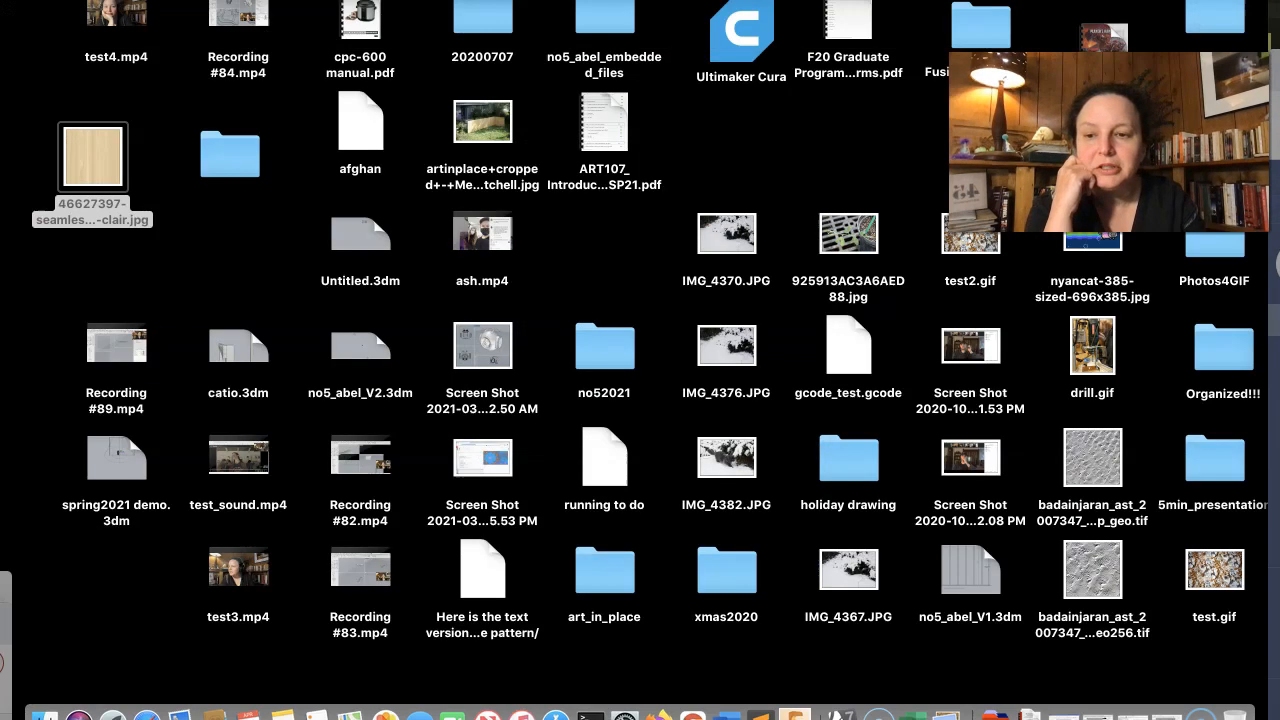
left_click(44, 715)
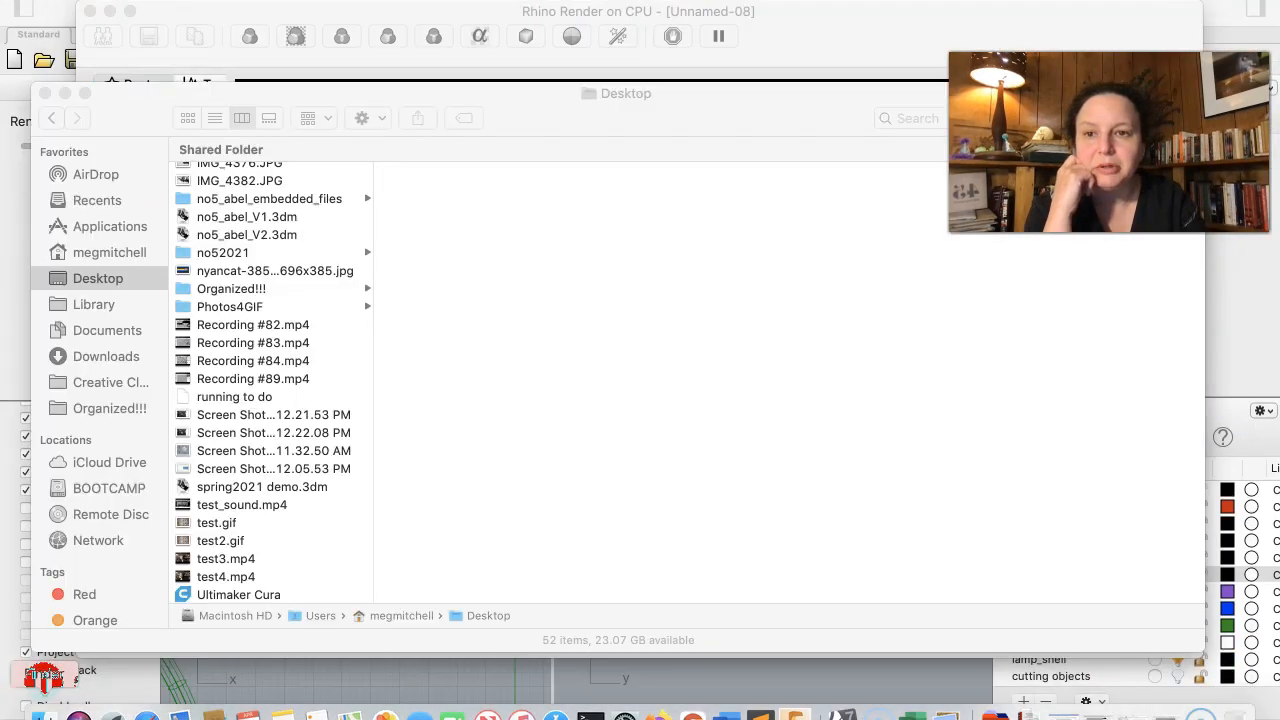
left_click_drag(576, 124, 624, 163)
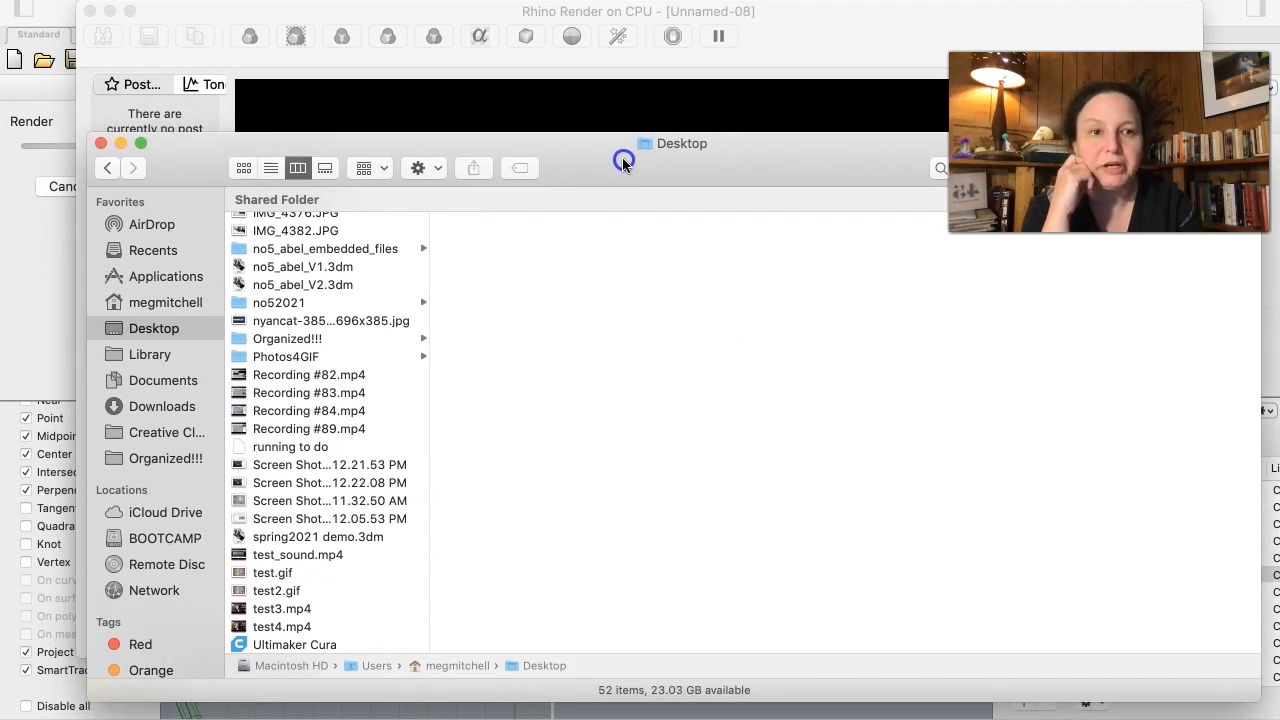
left_click(156, 309)
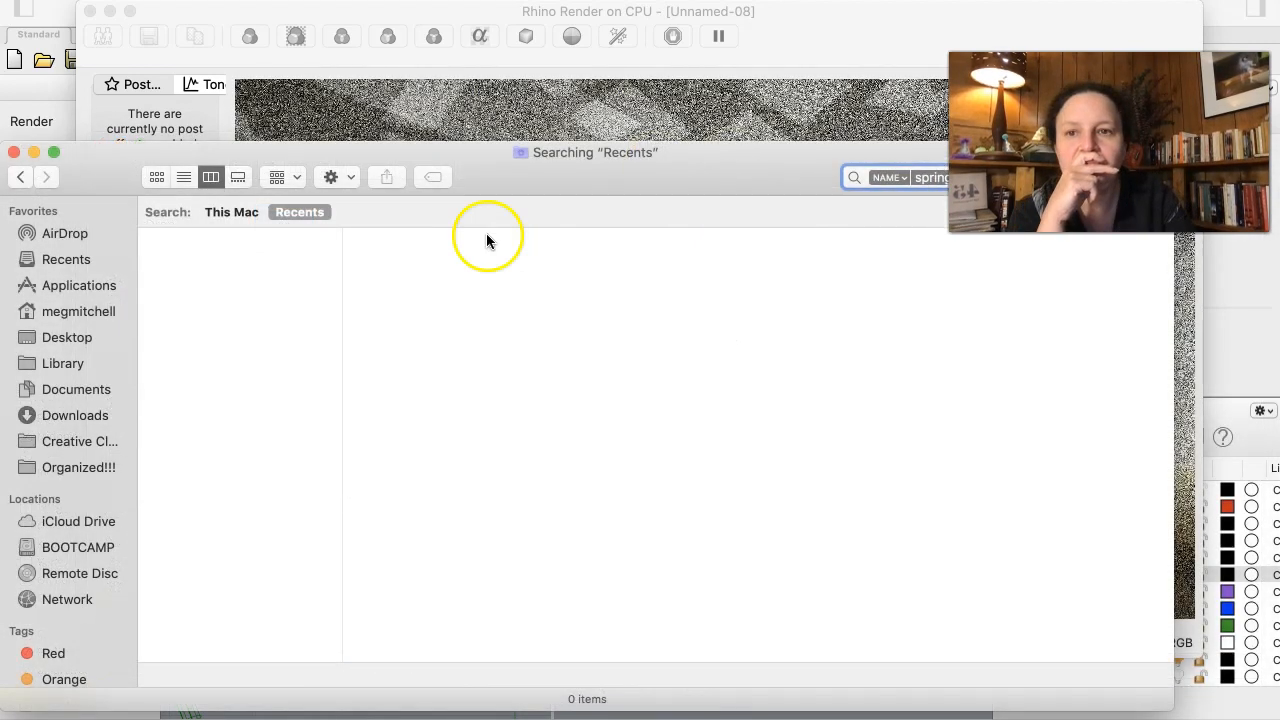
left_click(214, 212)
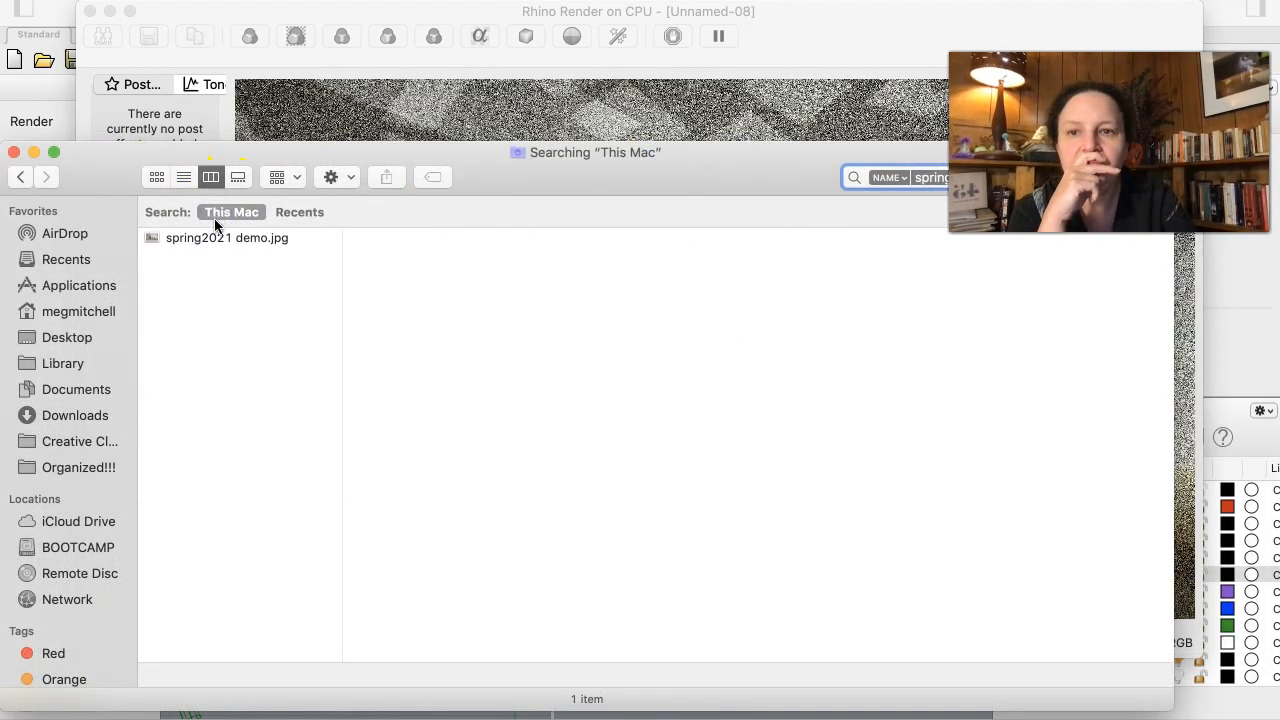
left_click(210, 240)
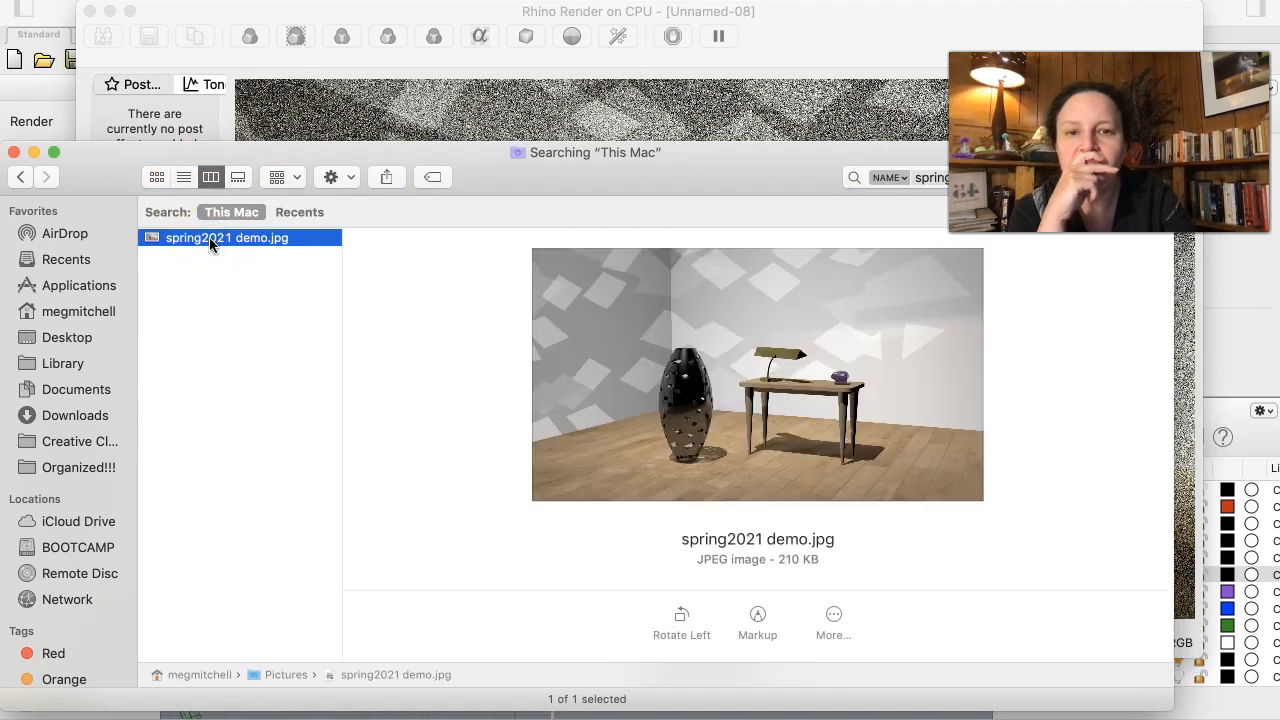
double_click(216, 240)
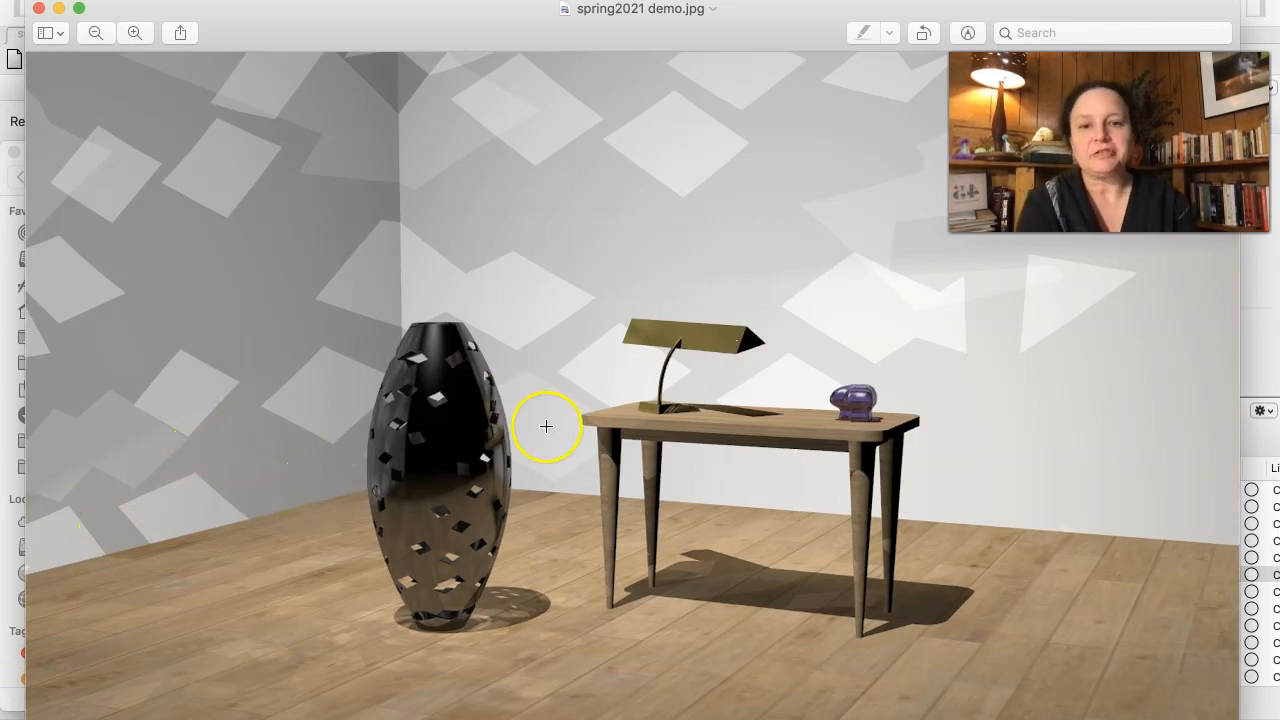
- Examine the perforated vase, its base and its floor shadow up close in the saved rendering
scroll(583, 570, "up", 5)
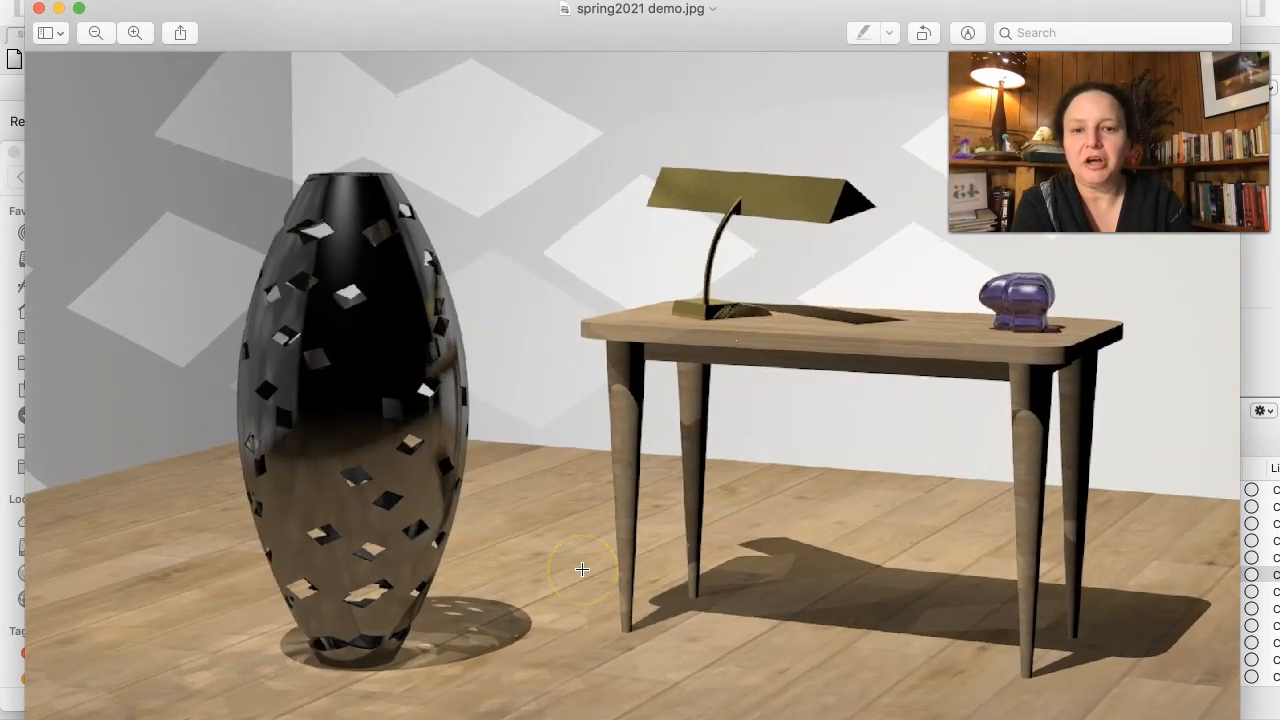
scroll(582, 569, "down", 1)
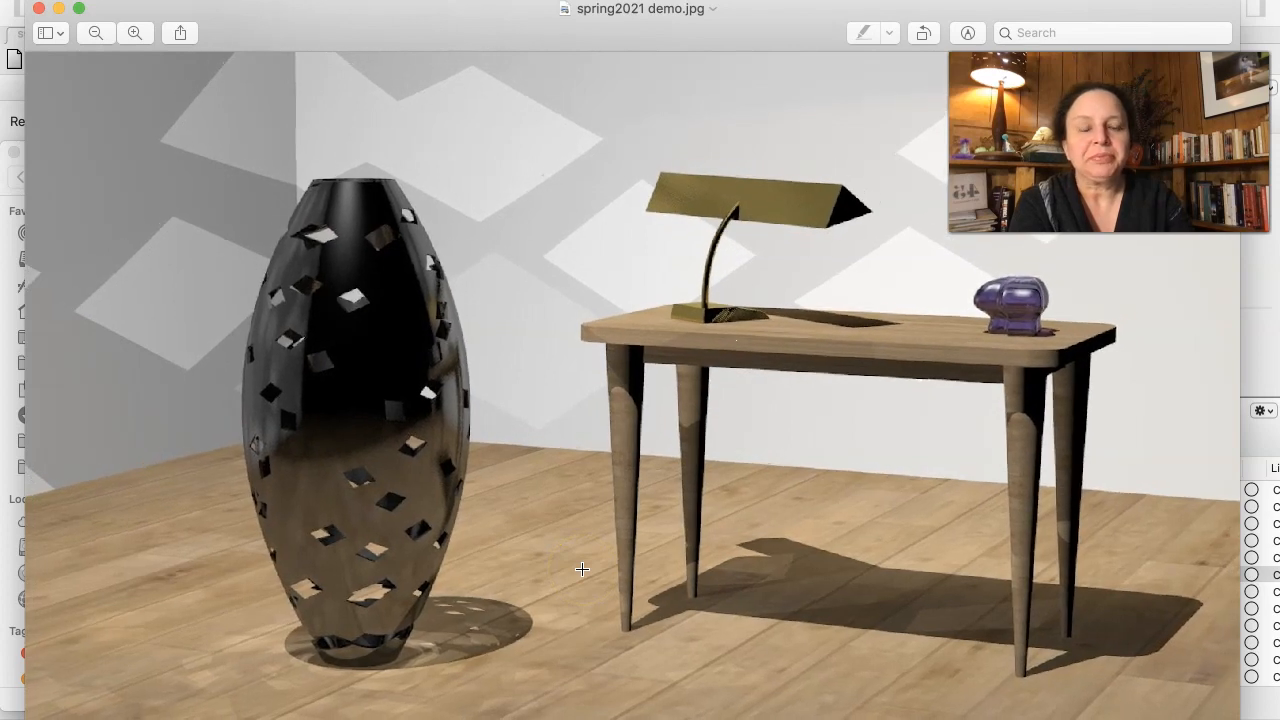
scroll(444, 585, "up", 2)
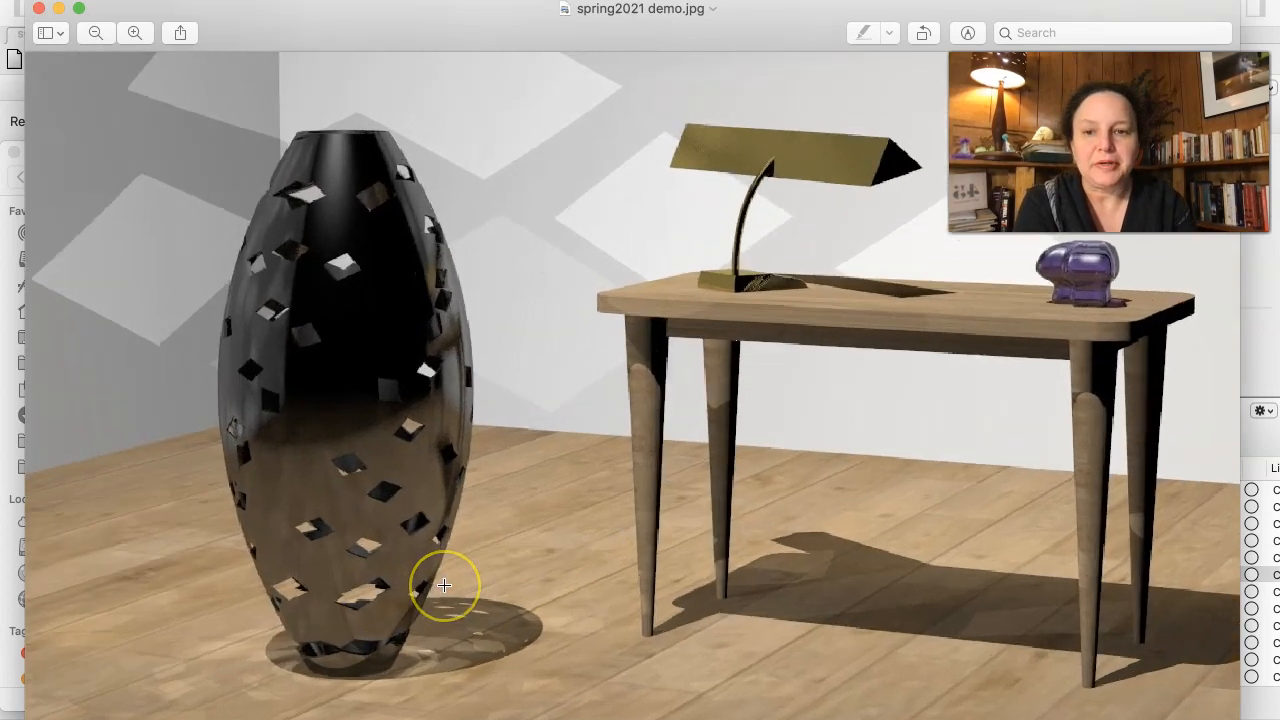
scroll(444, 585, "up", 3)
scroll(444, 585, "down", 3)
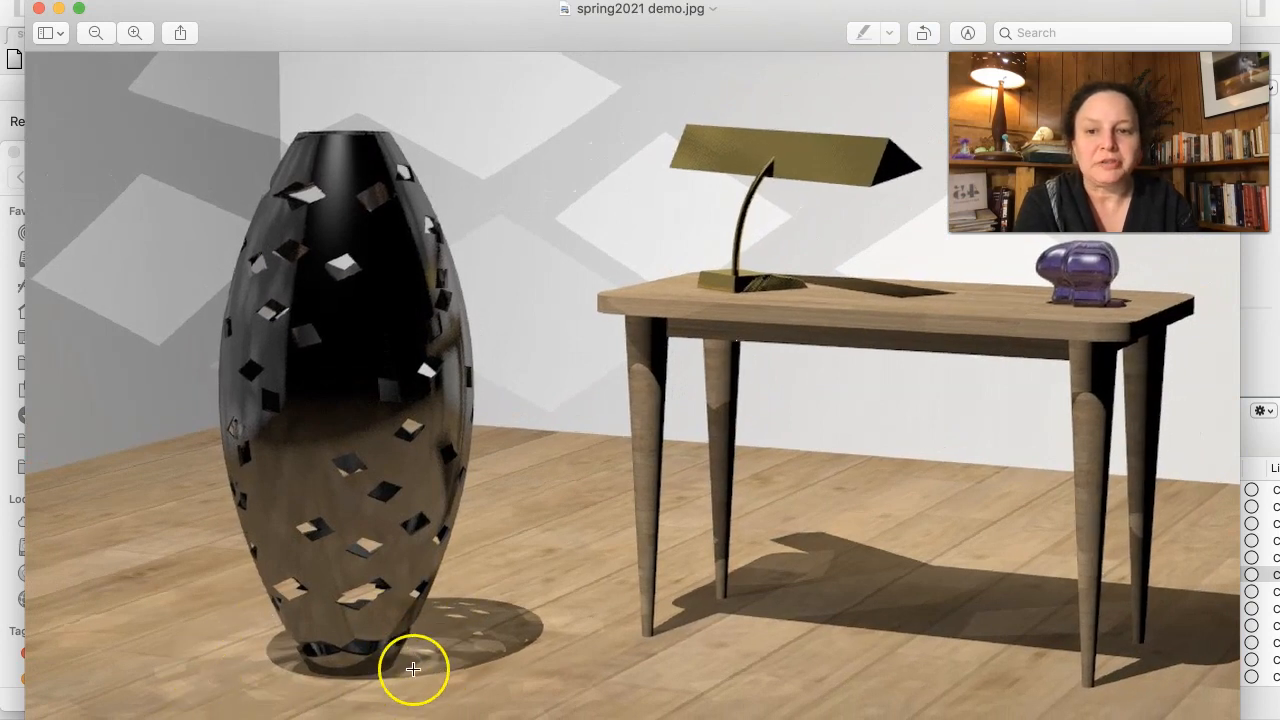
scroll(387, 665, "up", 4)
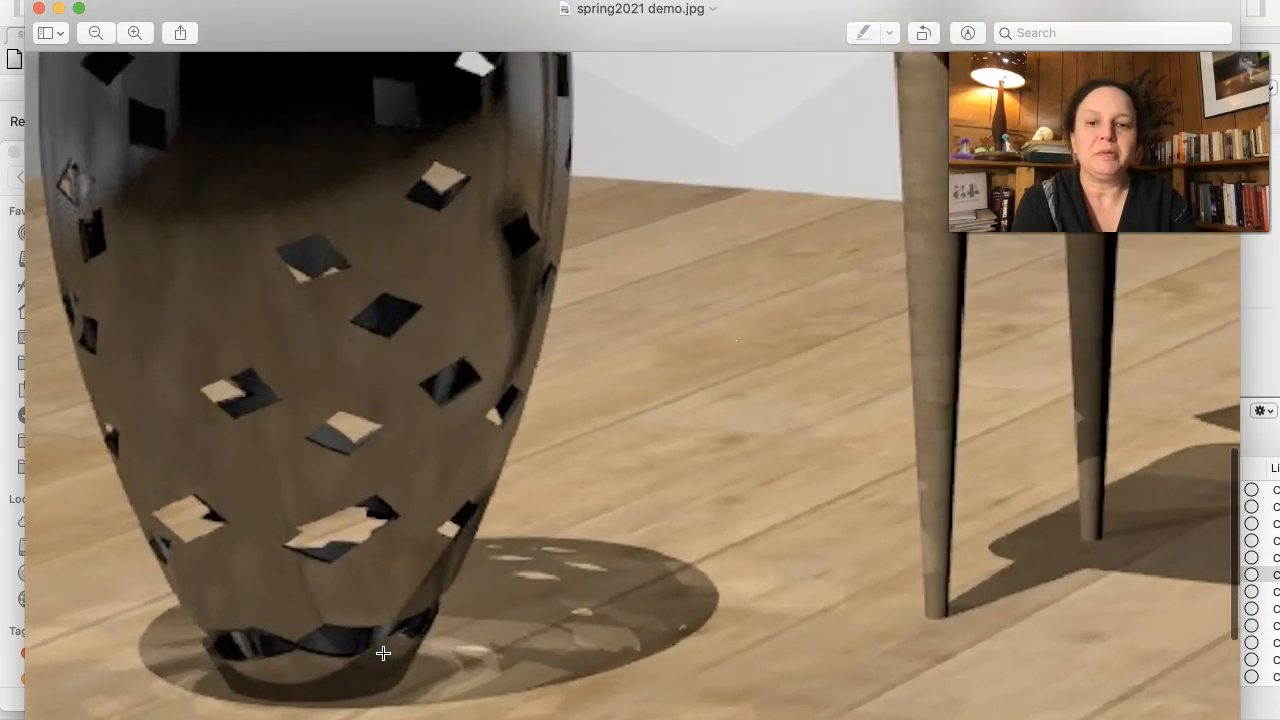
scroll(383, 653, "down", 5)
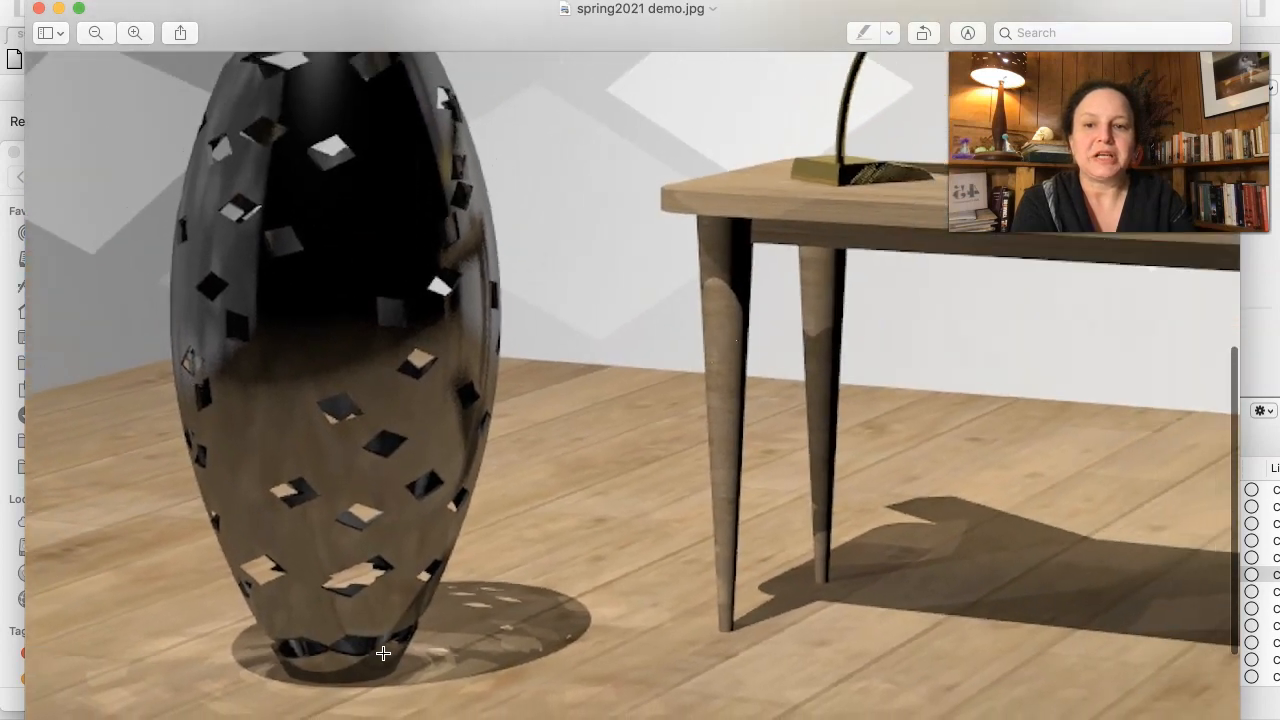
scroll(383, 653, "up", 4)
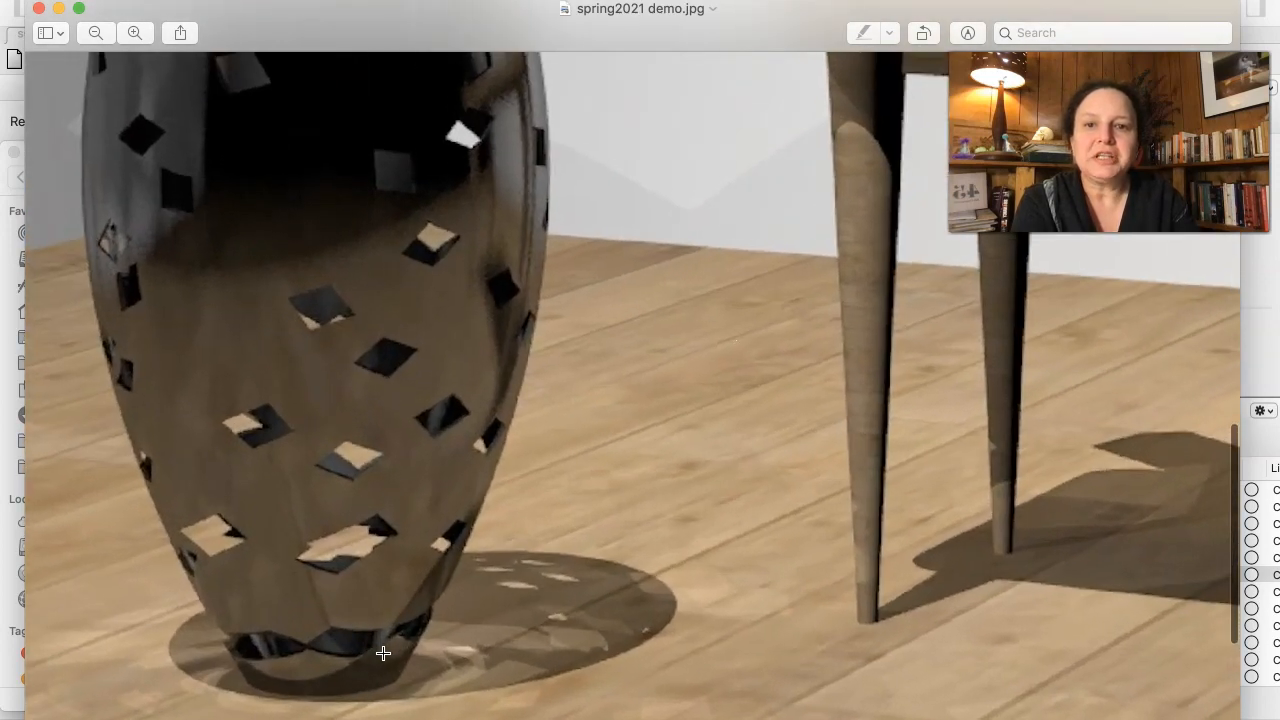
scroll(383, 653, "down", 5)
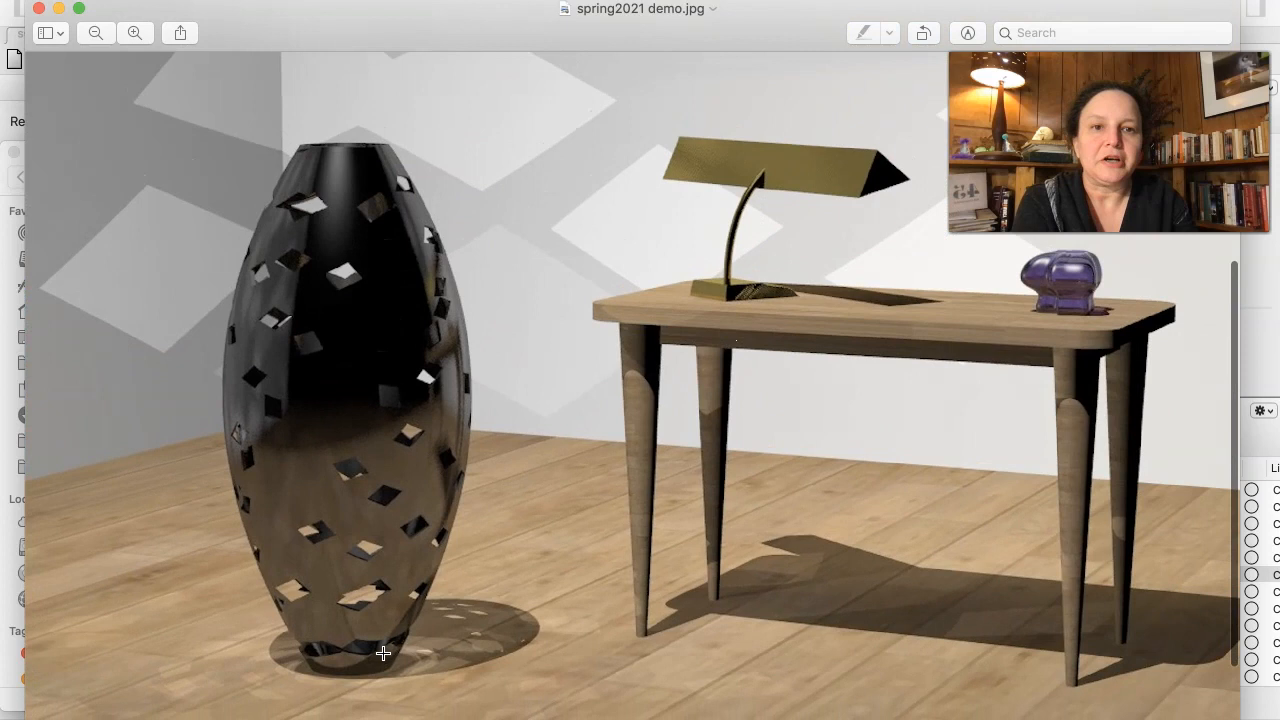
scroll(383, 653, "down", 1)
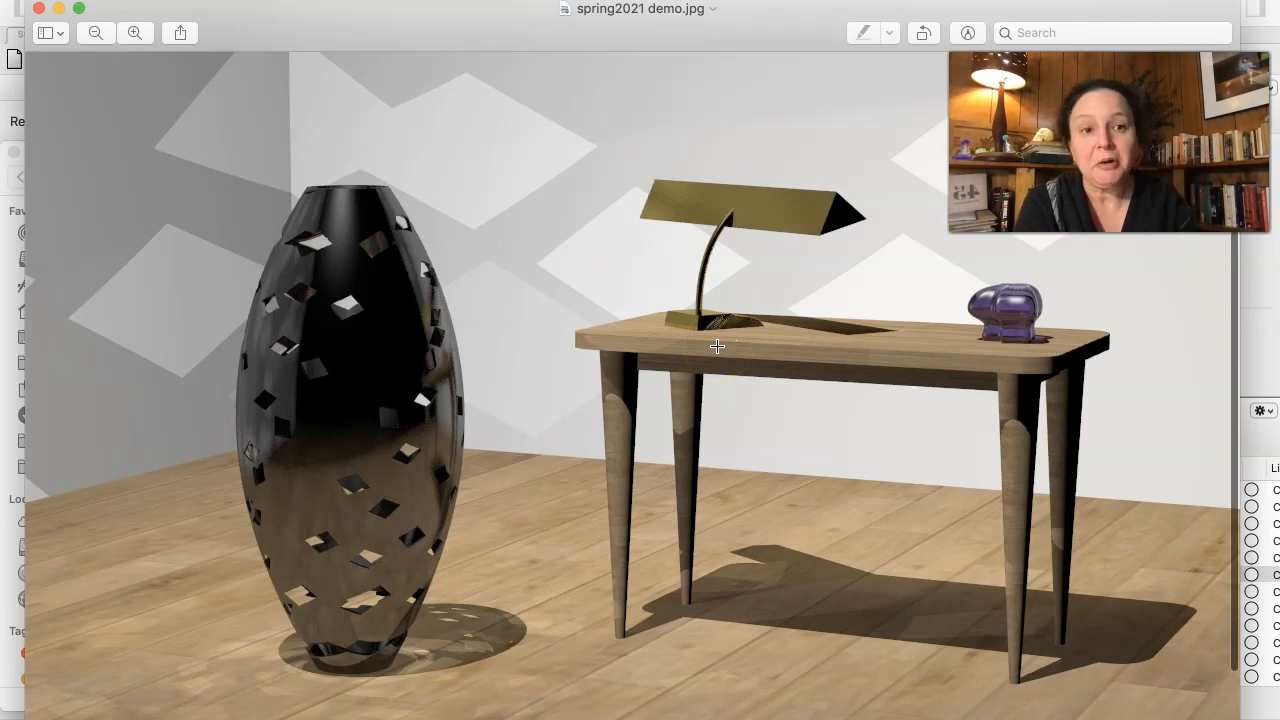
- Examine the desk lamp, its shadow on the table and the purple vase, then the whole composition of the saved rendering
left_click(422, 559)
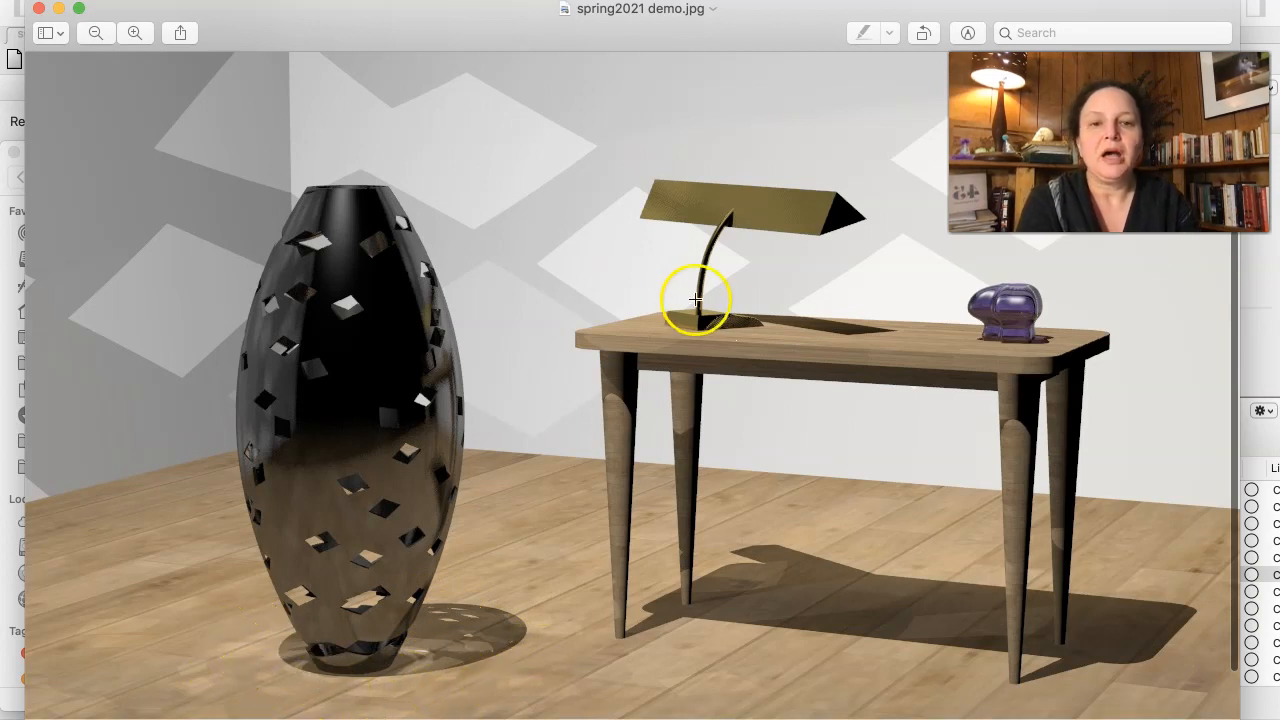
scroll(721, 261, "up", 2)
scroll(721, 261, "up", 2)
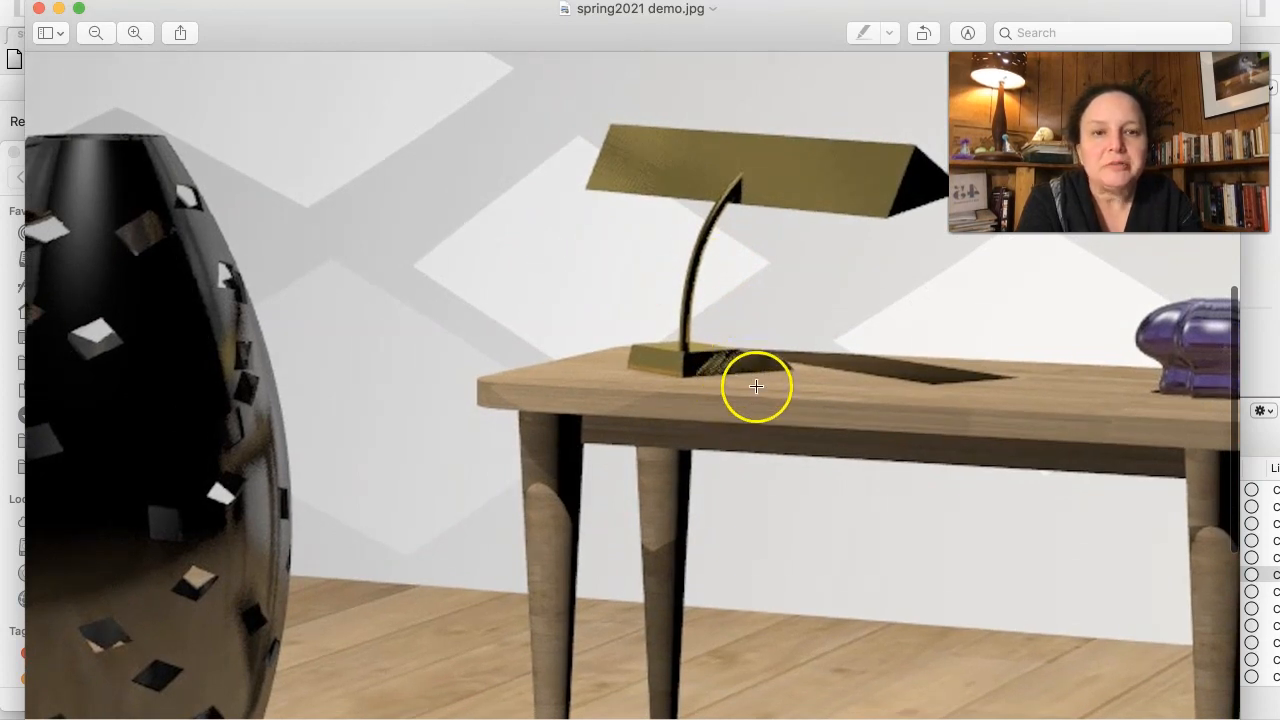
scroll(781, 378, "down", 3)
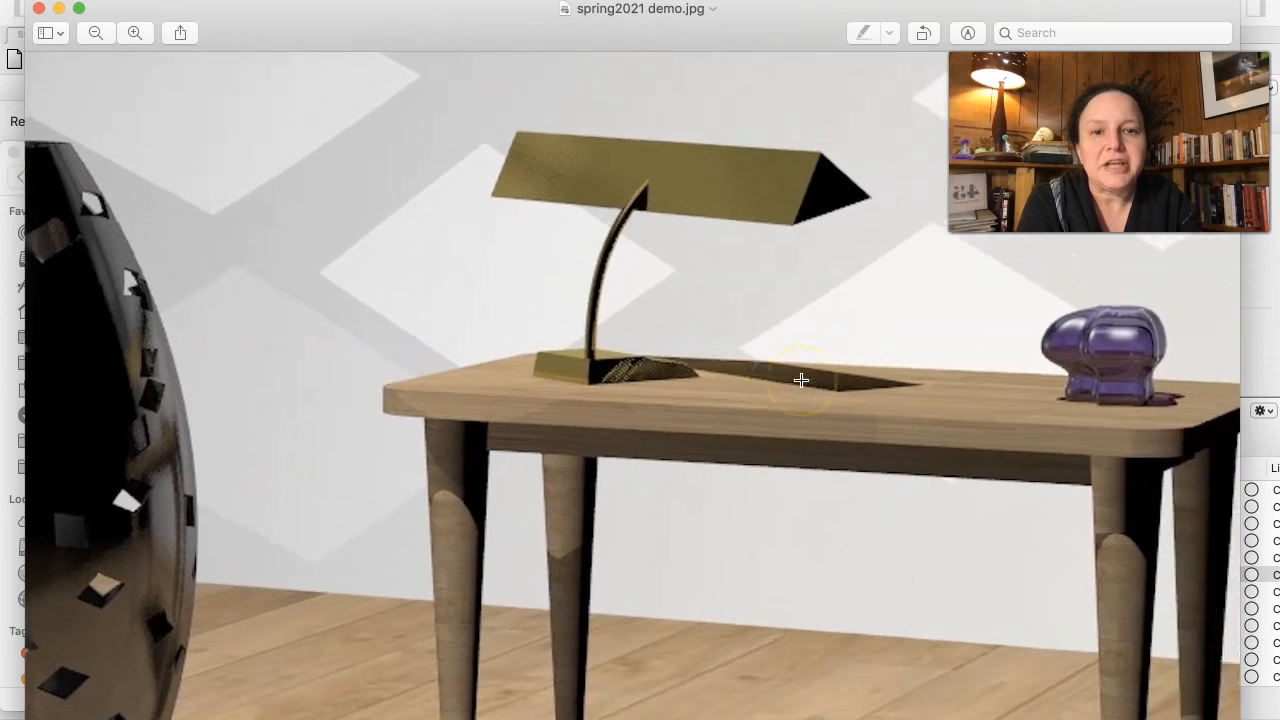
scroll(801, 380, "right", 5)
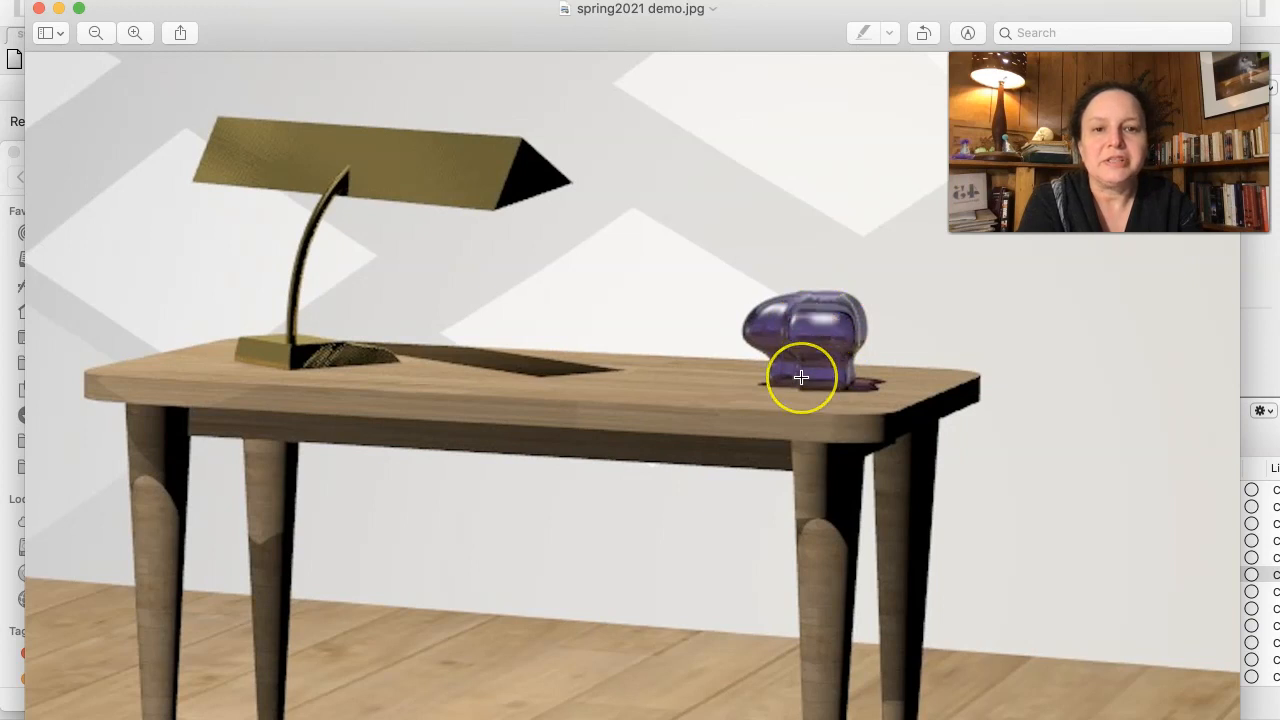
scroll(809, 366, "down", 4)
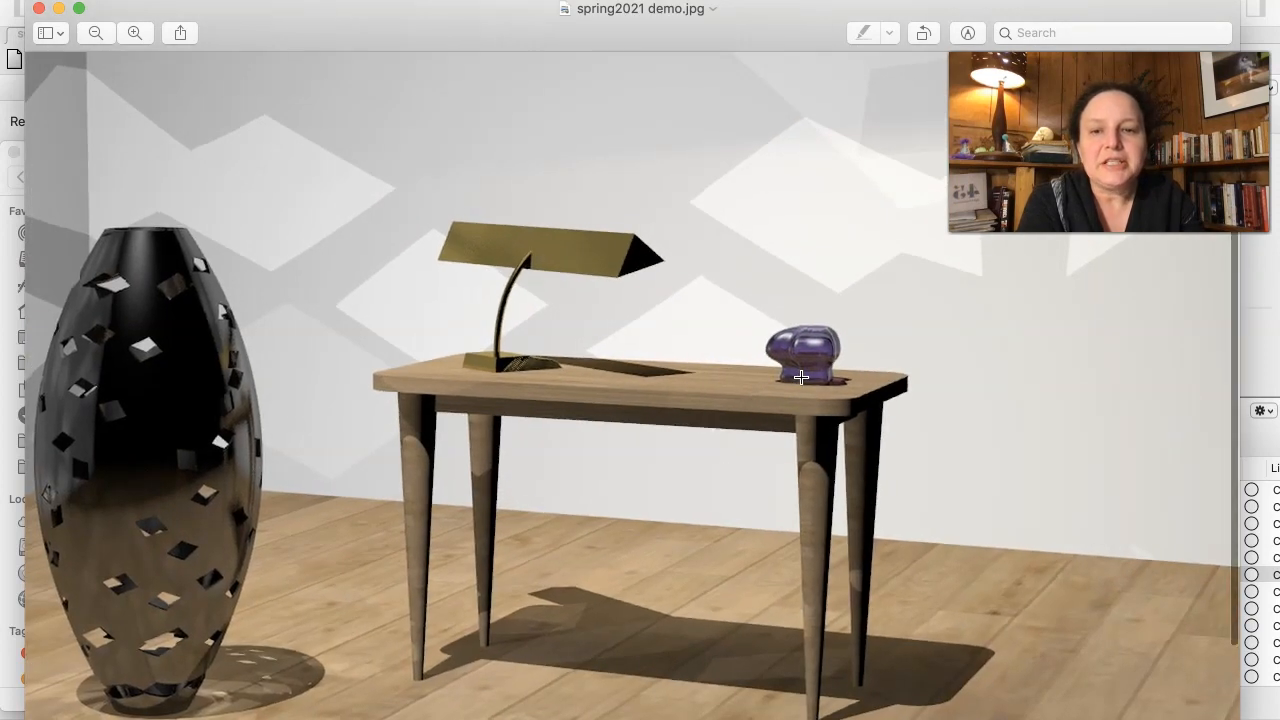
scroll(801, 377, "left", 3)
scroll(801, 377, "left", 5)
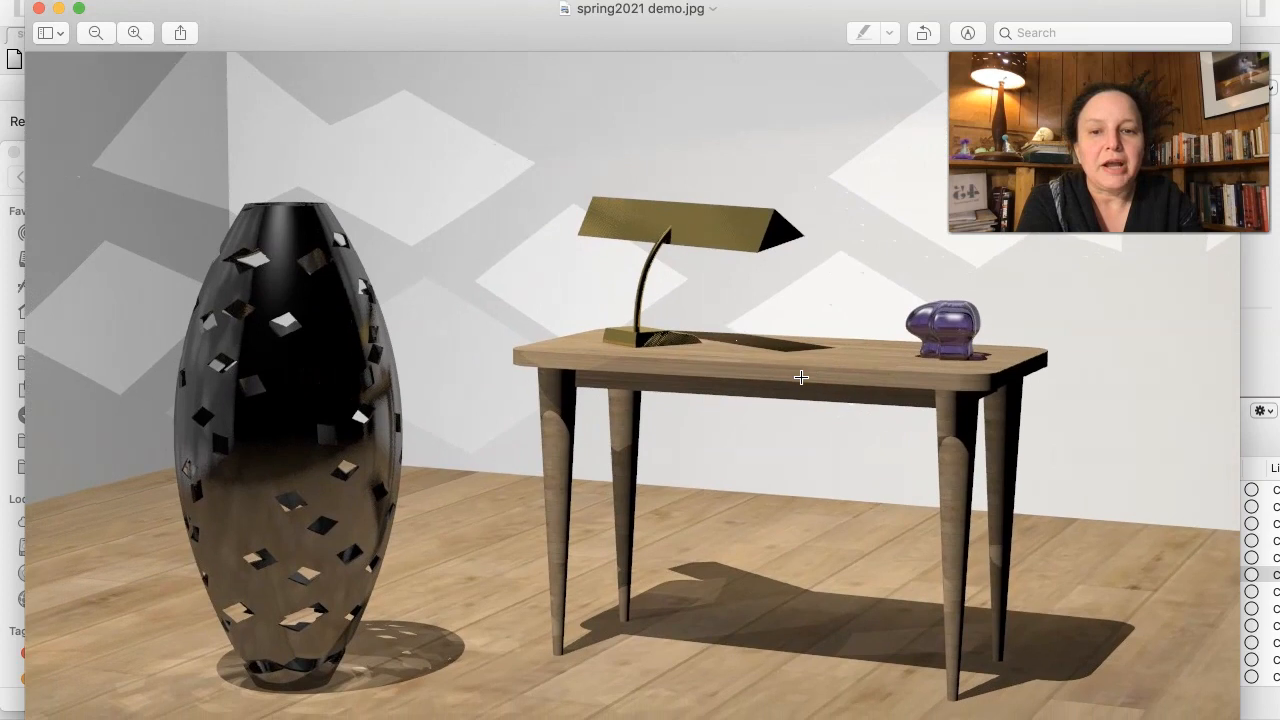
scroll(801, 377, "left", 3)
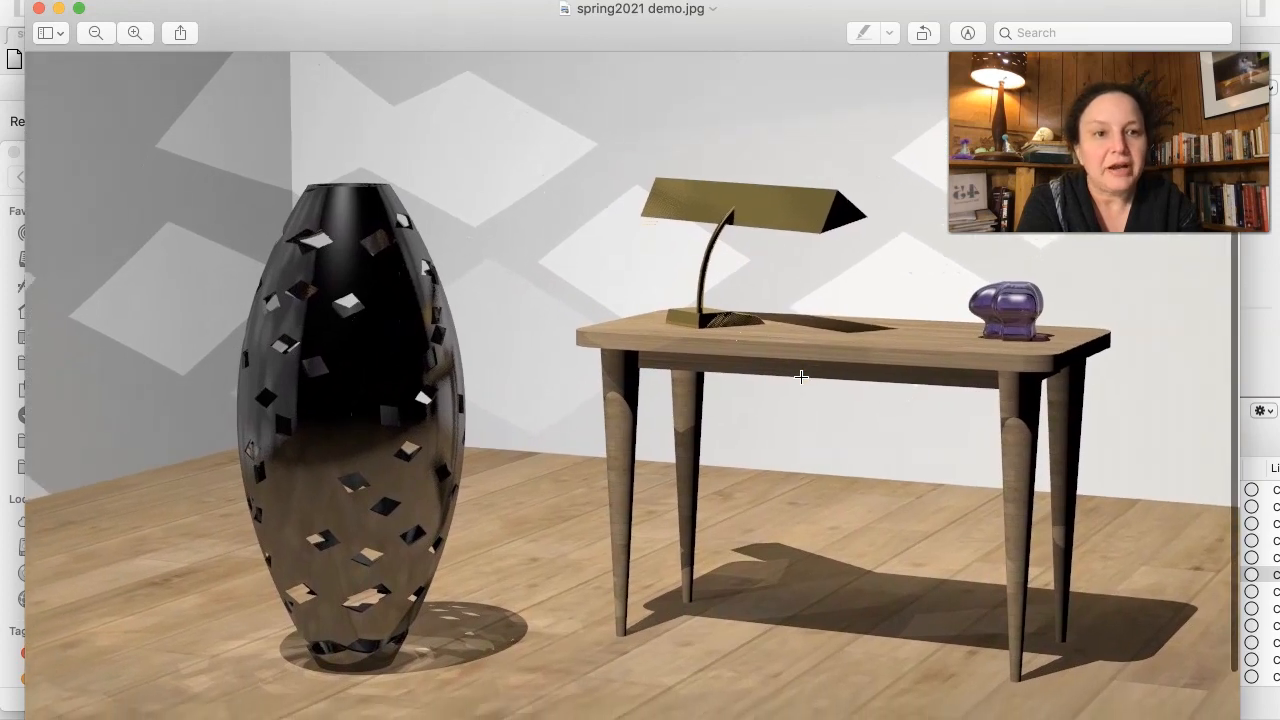
scroll(801, 377, "left", 3)
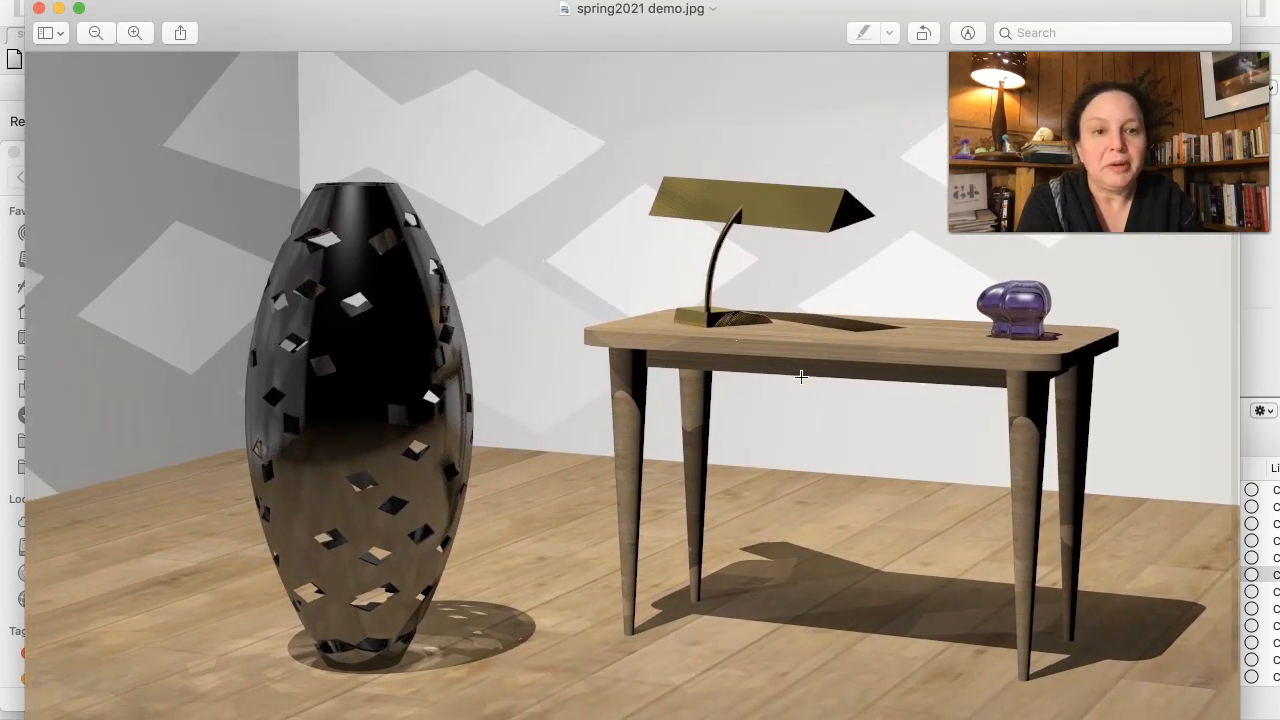
scroll(801, 377, "down", 1)
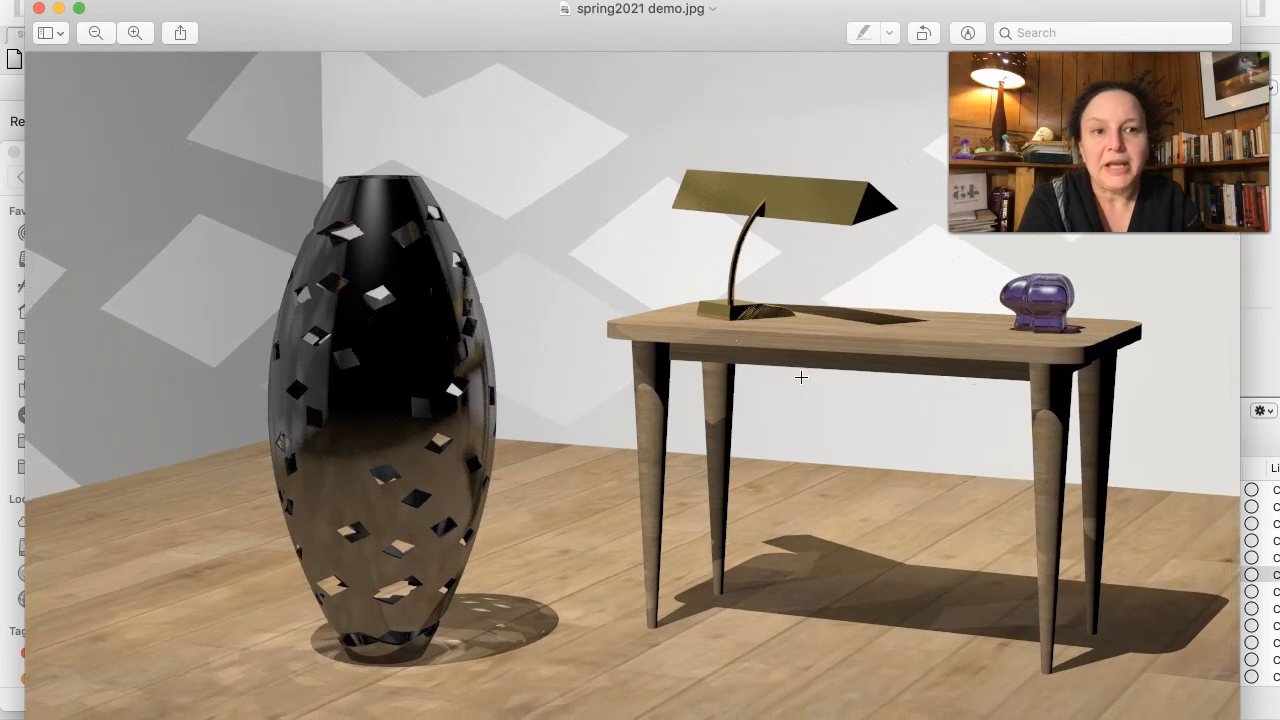
scroll(801, 377, "down", 1)
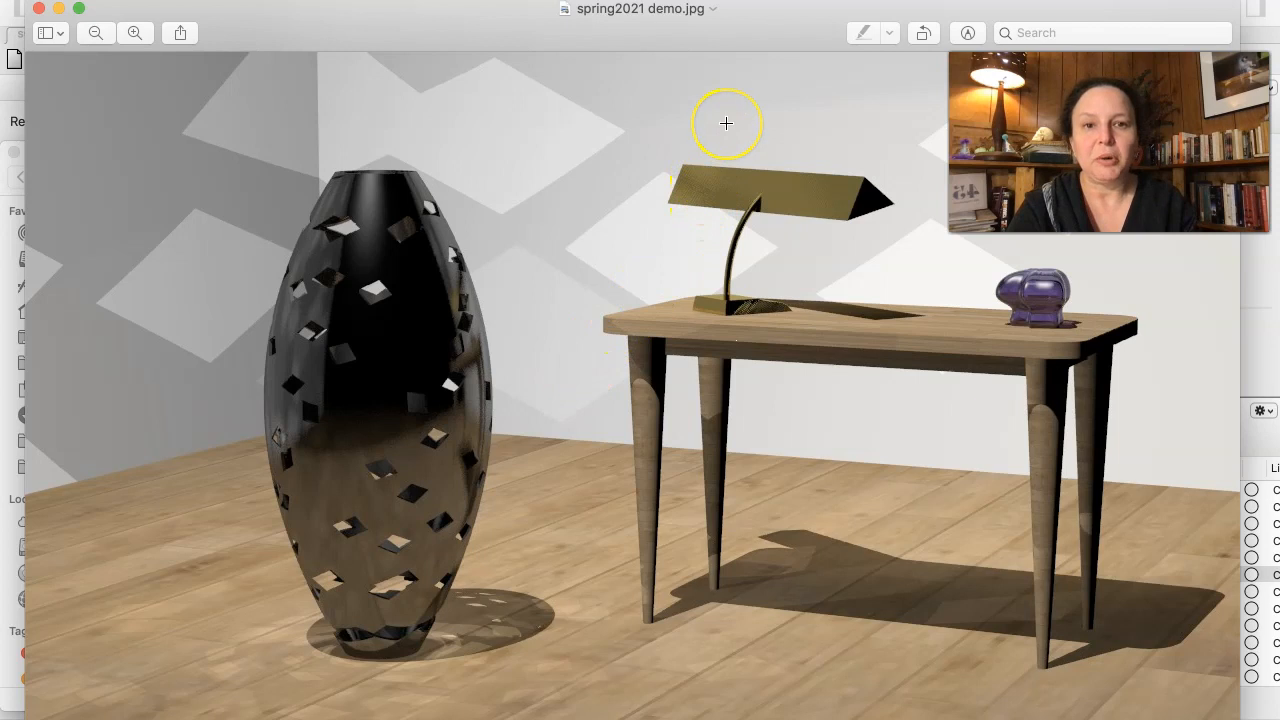
- Move the saved image out of the way and check the Rhino Render window's path tracing progress
left_click_drag(742, 18, 680, 278)
left_click(846, 24)
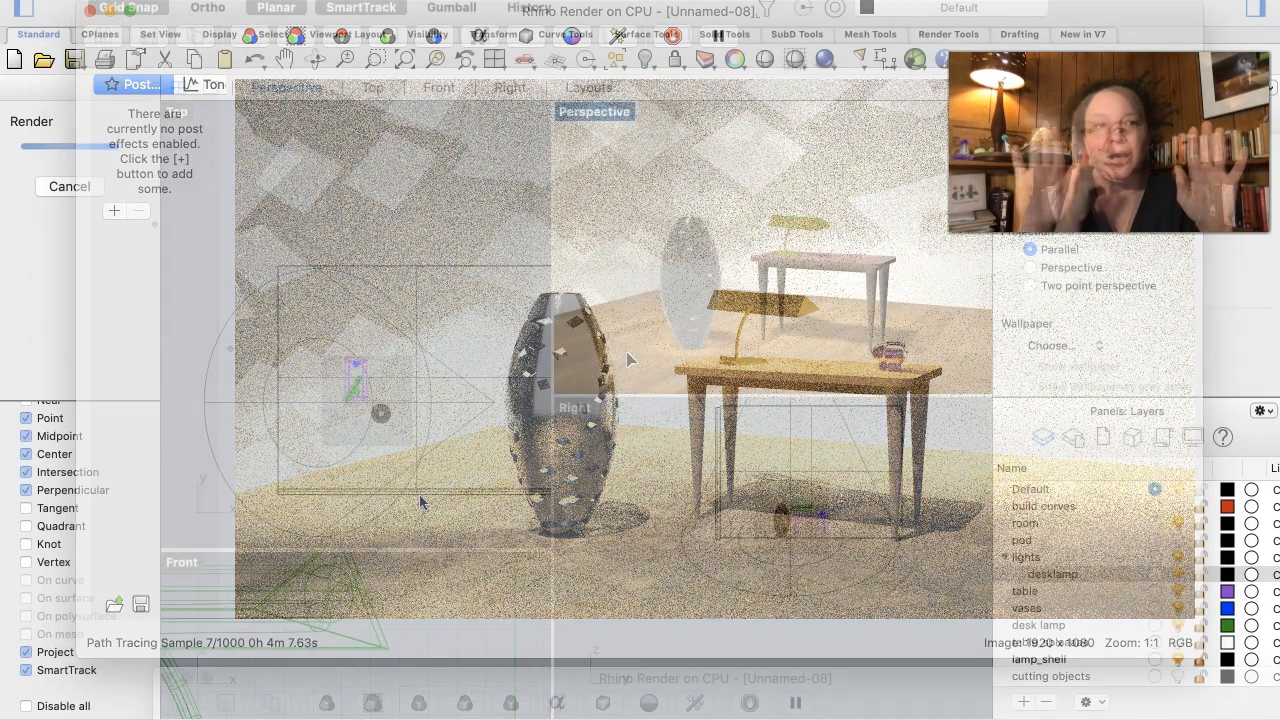
left_click(741, 370)
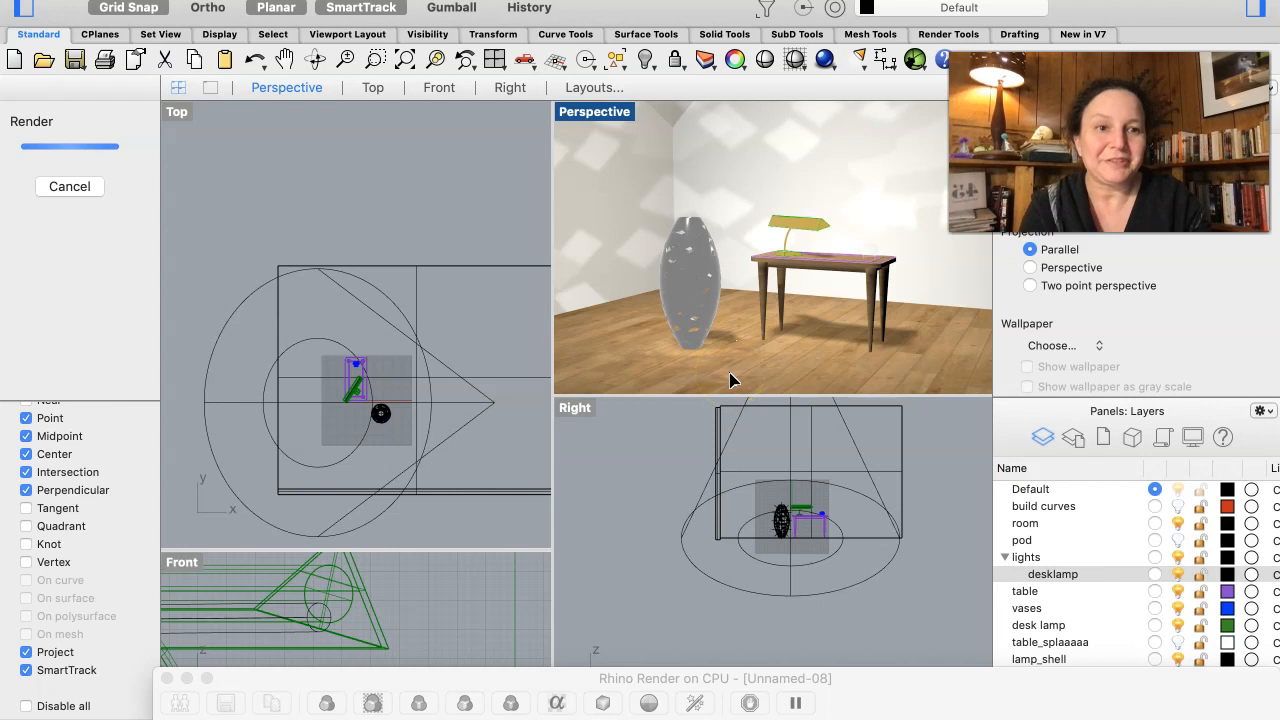
left_click(704, 399)
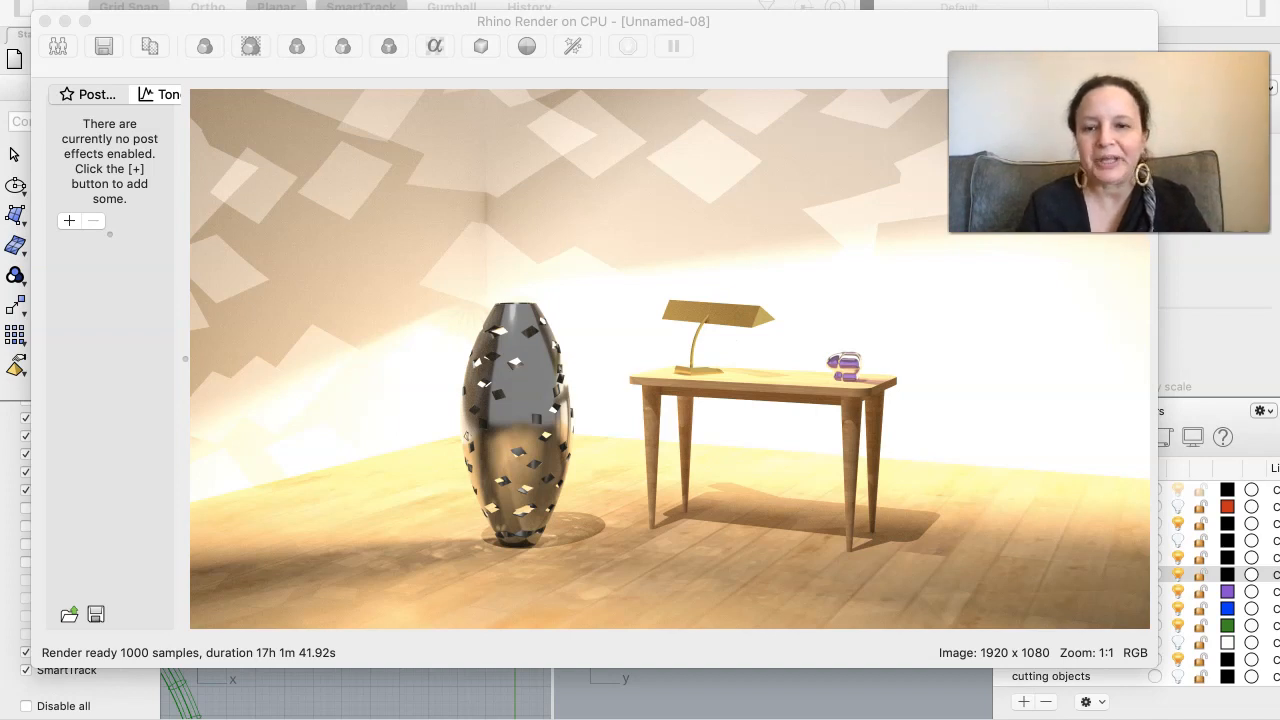
- Bring spring2021 demo.jpg back up in Preview to compare it with the completed Rhino Render image
key("F11")
key("F11")
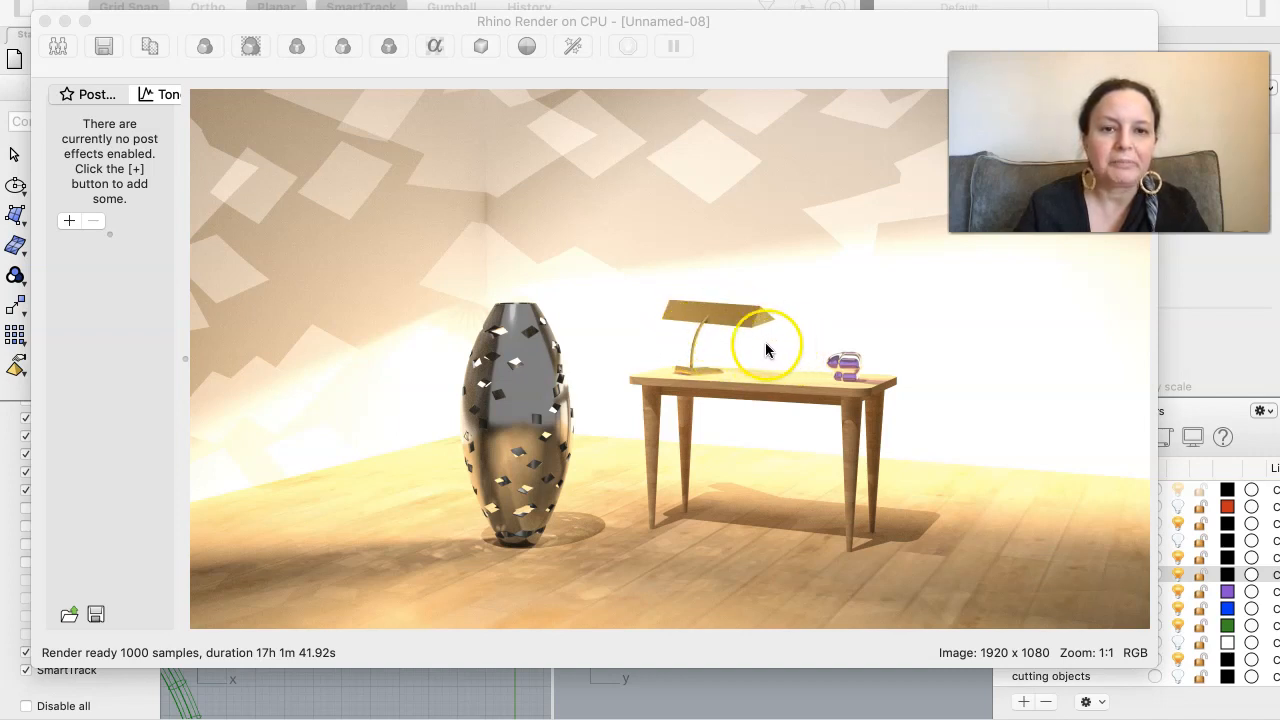
mouse_move(920, 717)
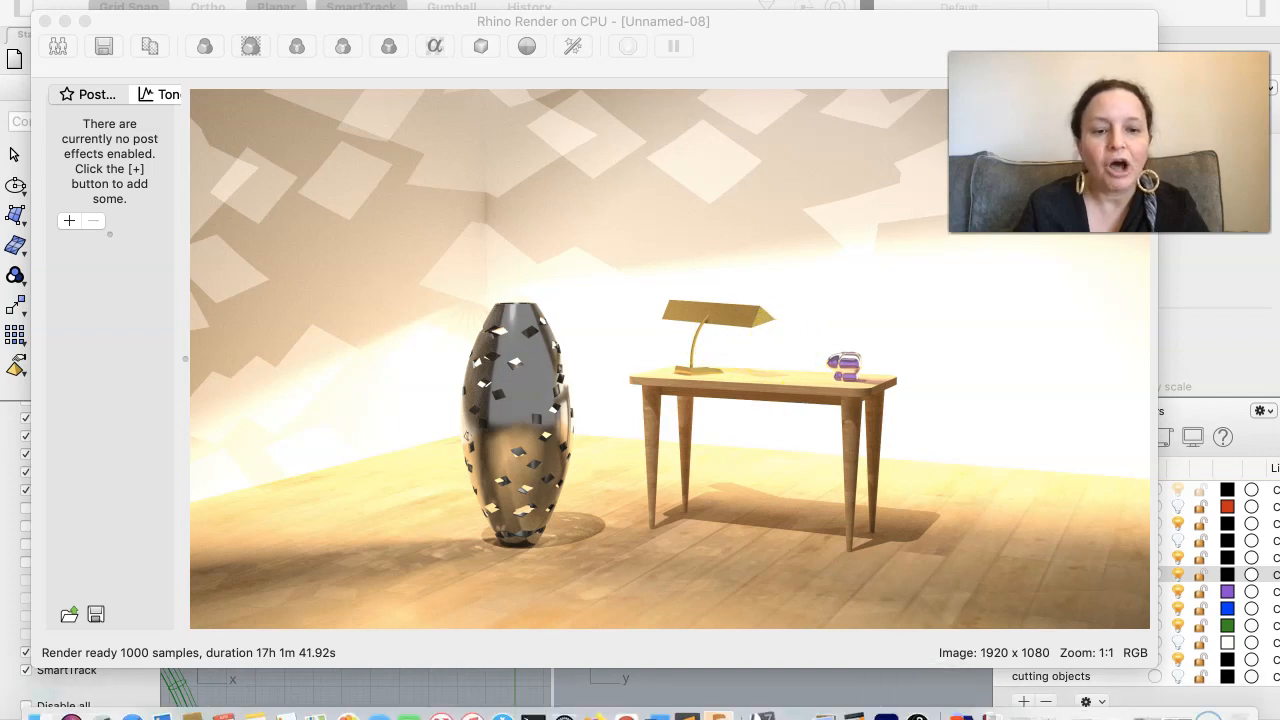
left_click(1147, 714)
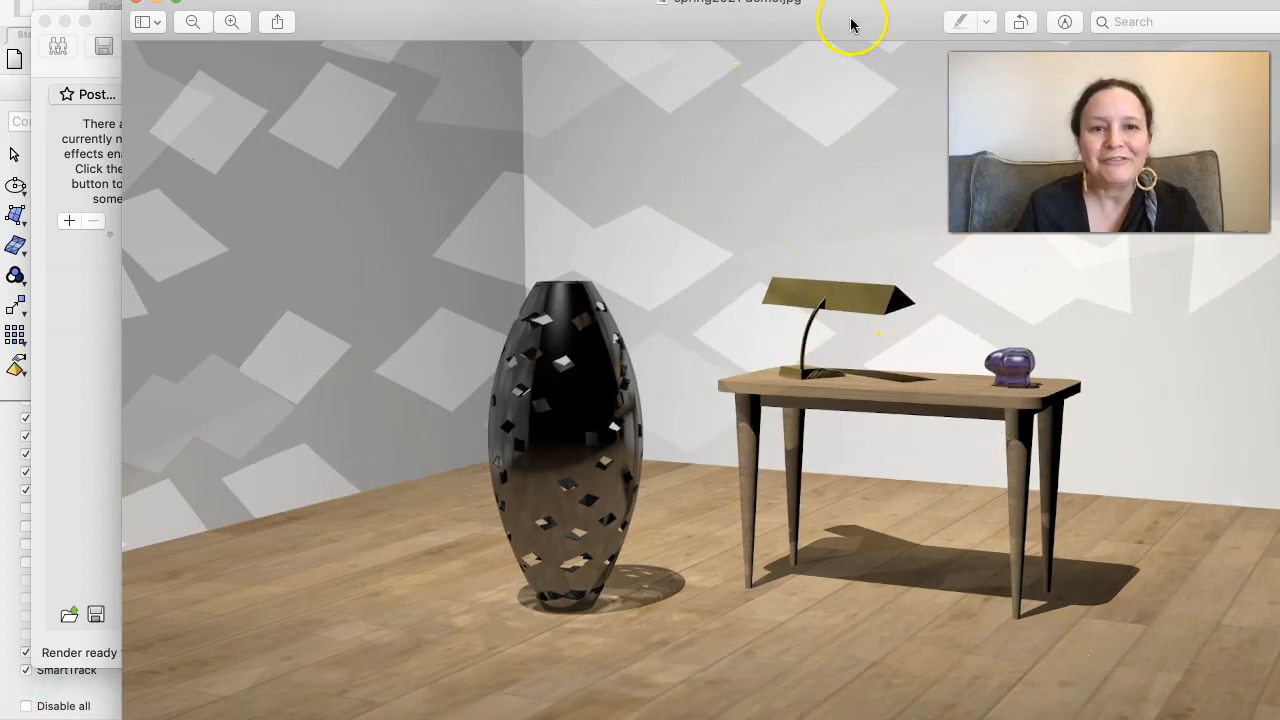
- Move the saved image out of the way and shift the completed Rhino Render window aside to make room for a comparison
left_click_drag(871, 29, 779, 25)
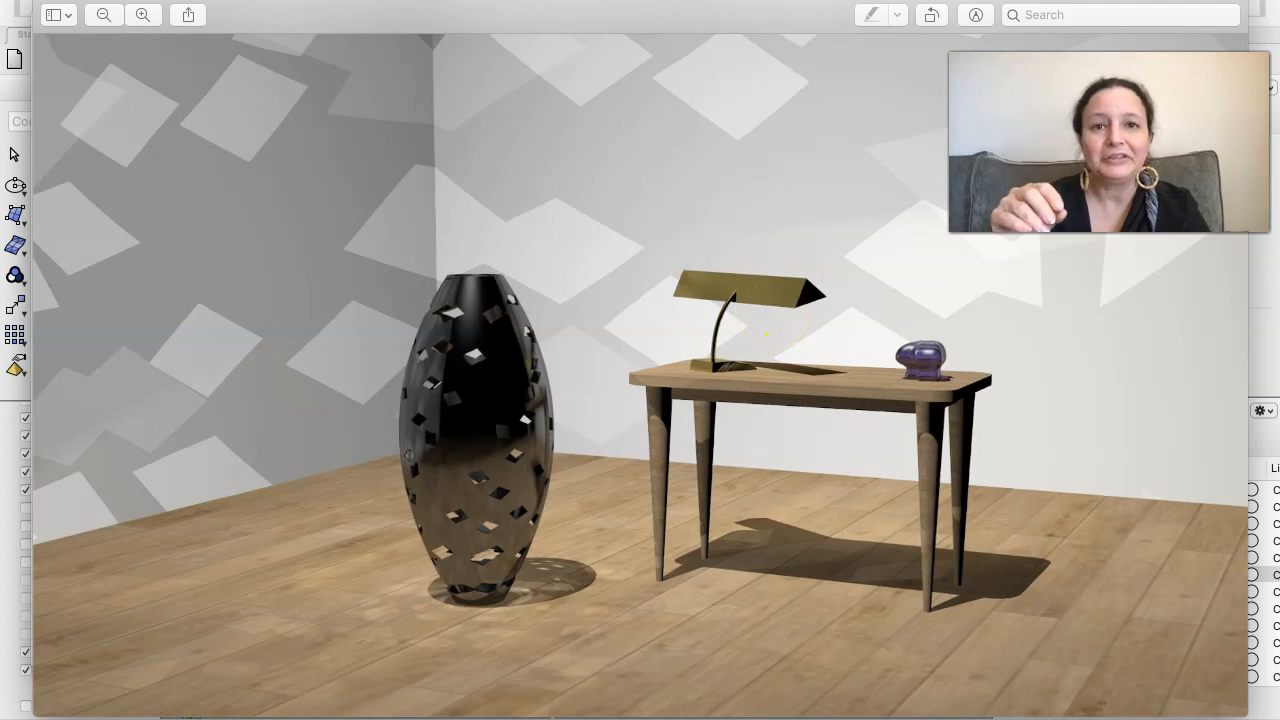
left_click_drag(743, 7, 743, 154)
left_click(777, 57)
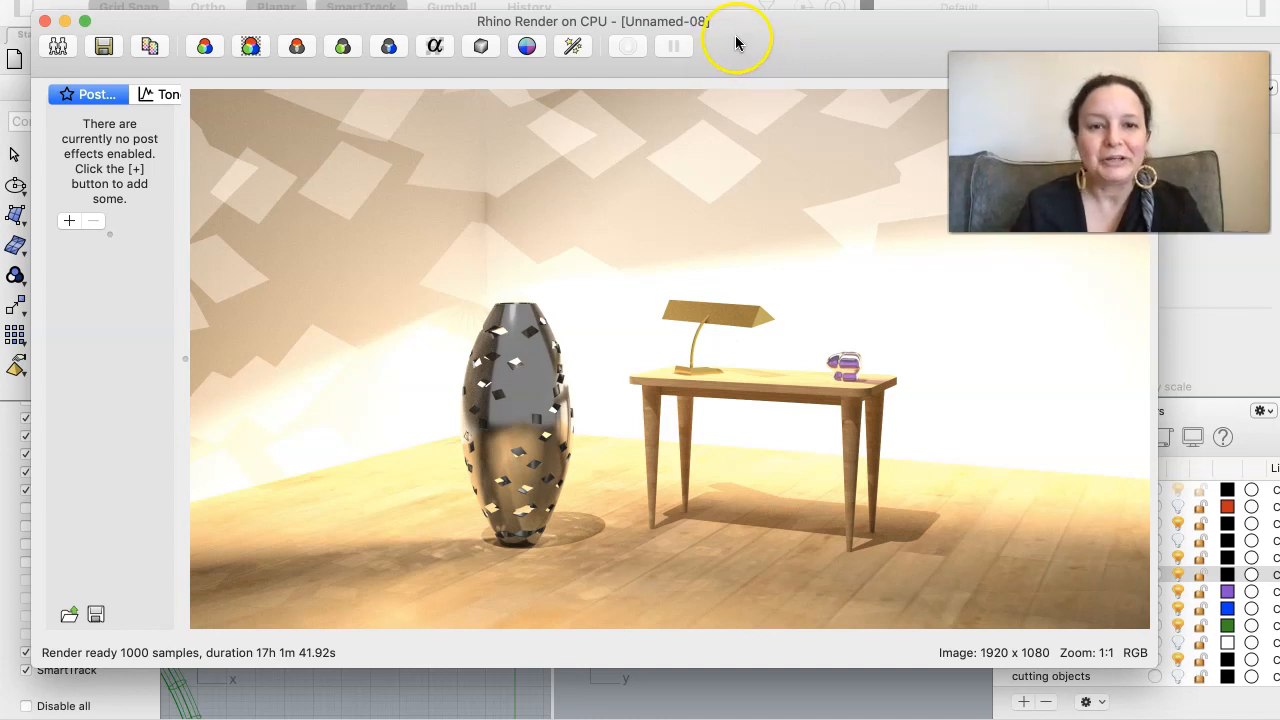
left_click_drag(736, 40, 1260, 78)
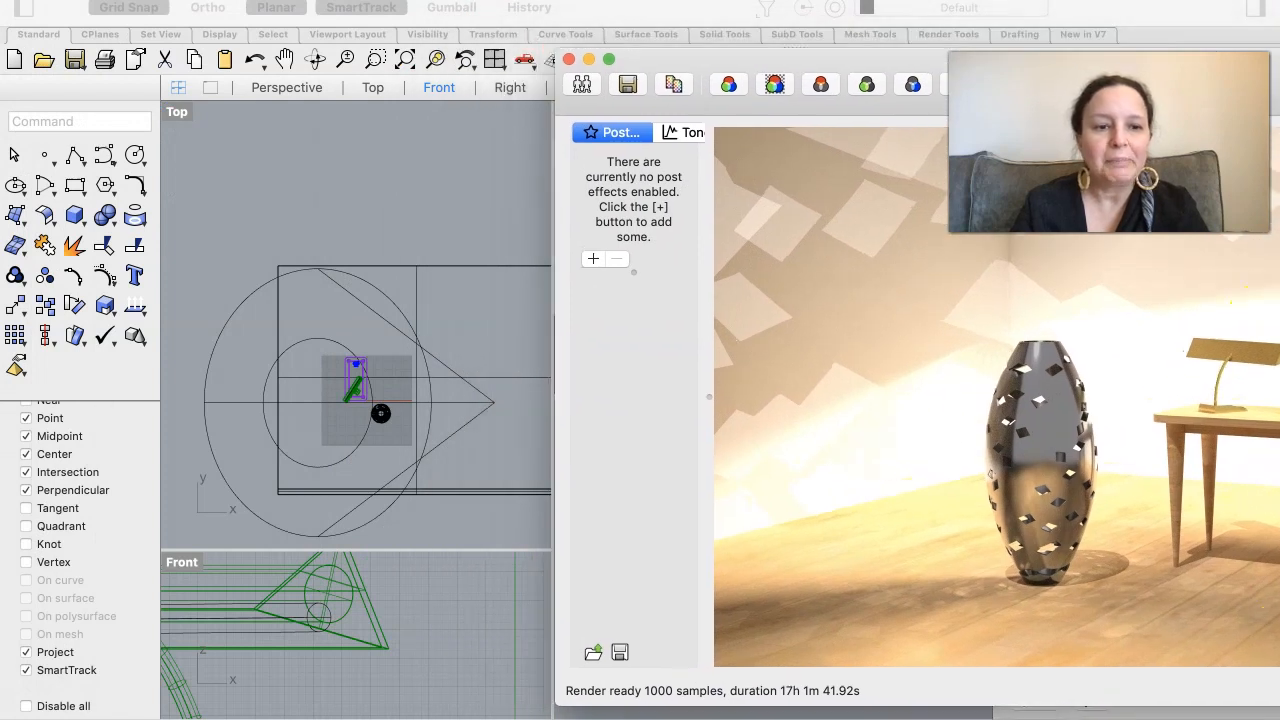
- Bring up spring2021 demo.jpg in Preview, zoom it out and narrow its window to compare it side by side with the Rhino Render result
mouse_move(1057, 712)
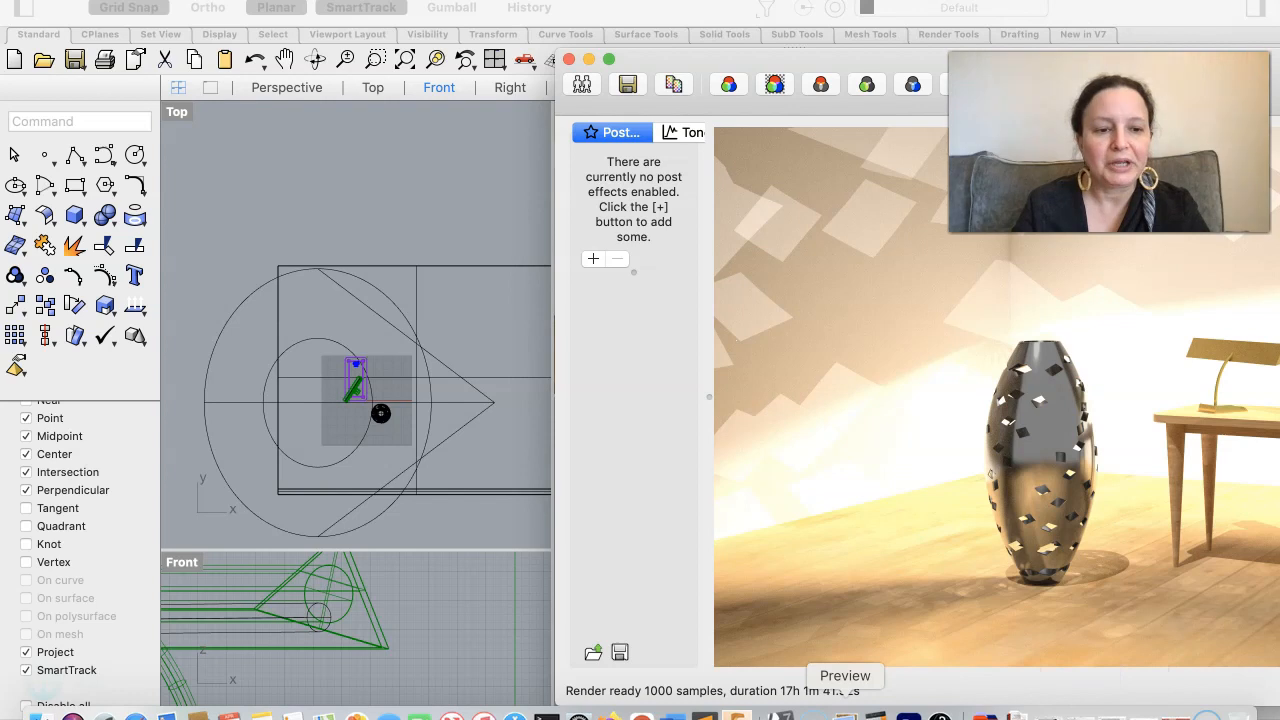
left_click(845, 712)
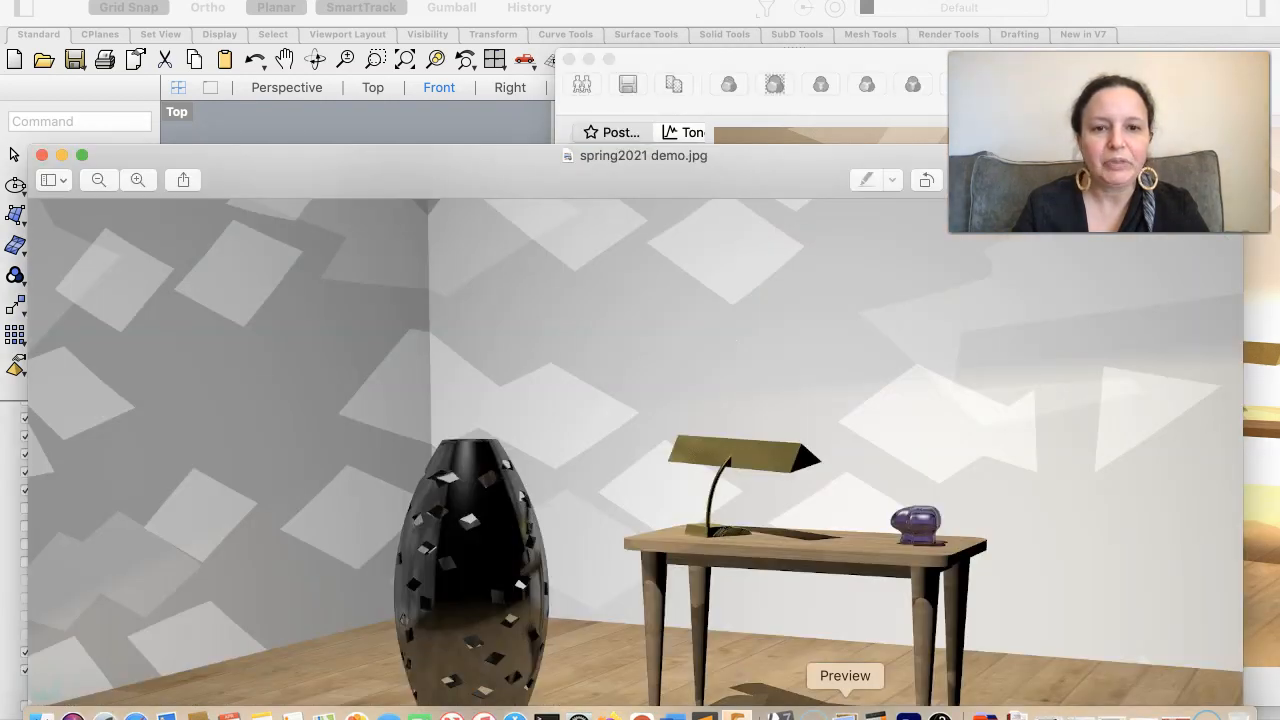
left_click_drag(759, 164, 766, 36)
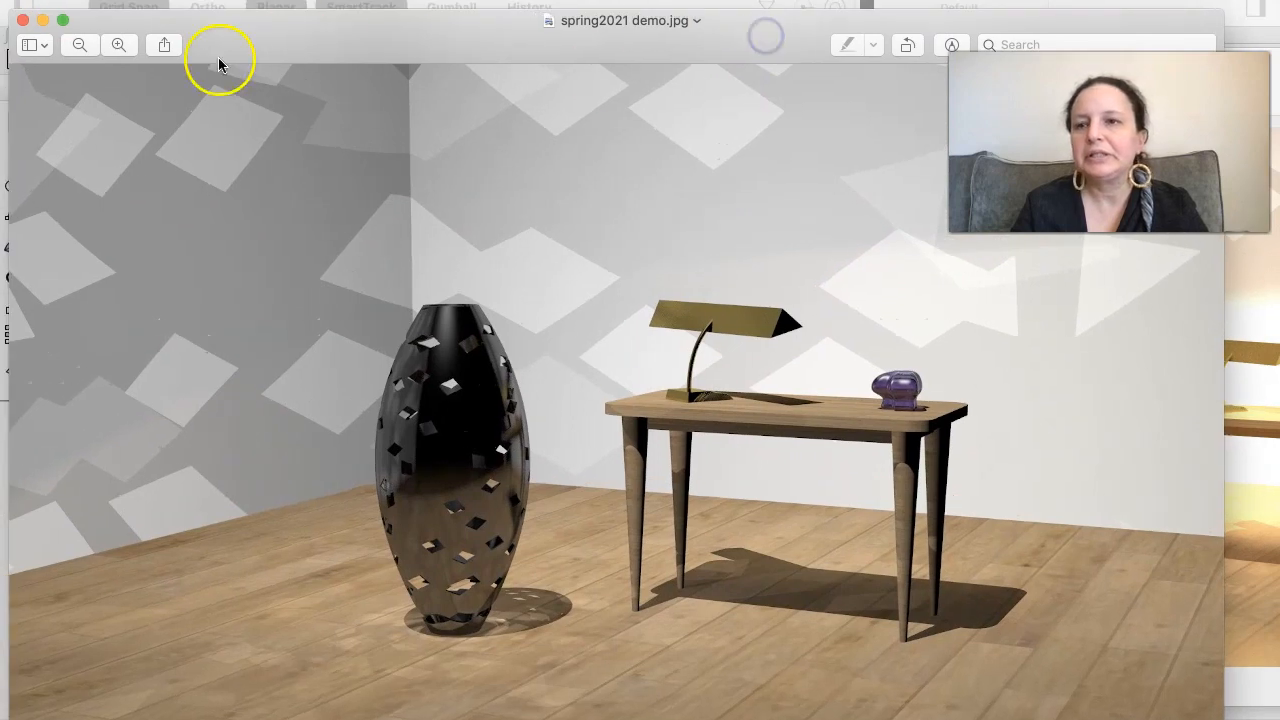
left_click(76, 46)
left_click(76, 48)
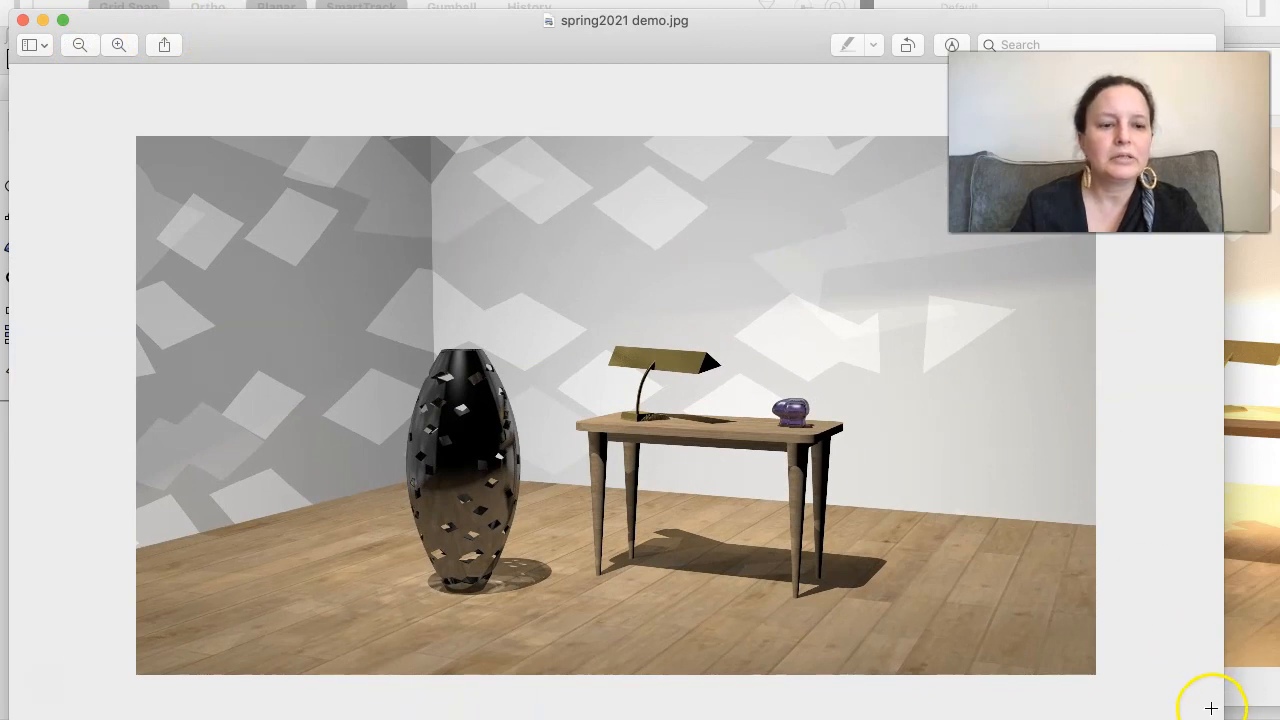
left_click_drag(1222, 688, 758, 715)
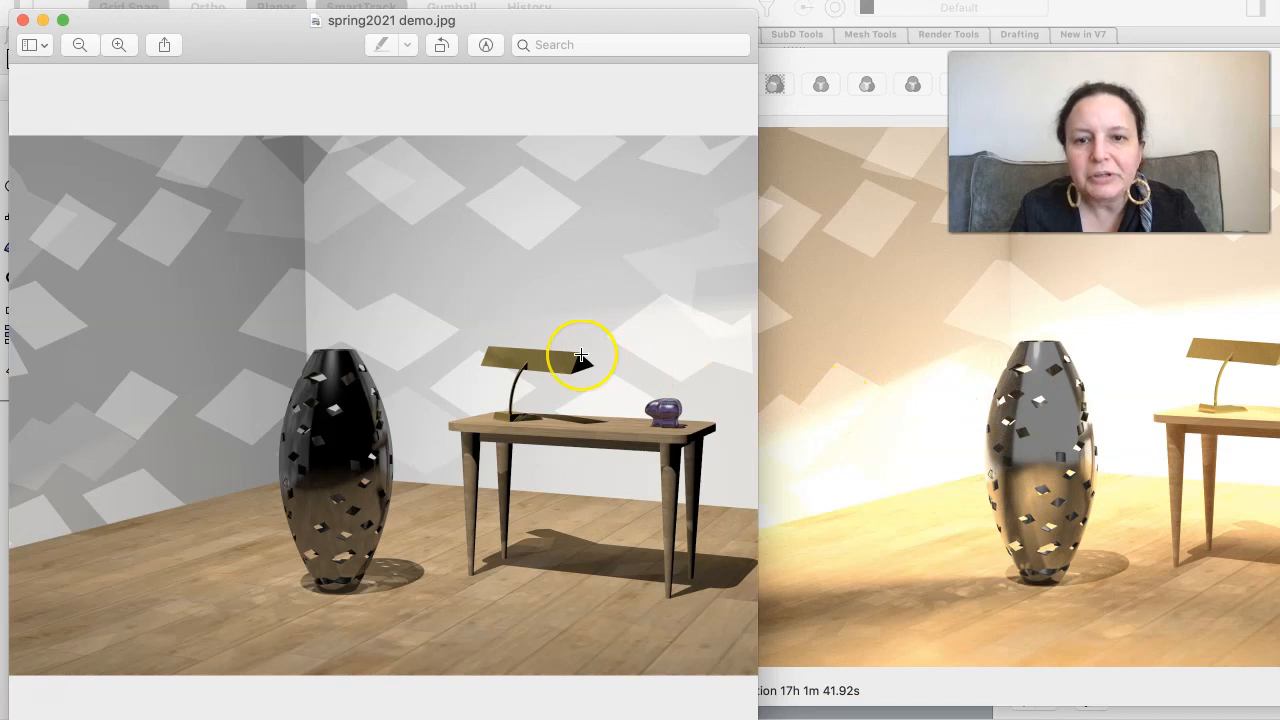
scroll(619, 300, "up", 5)
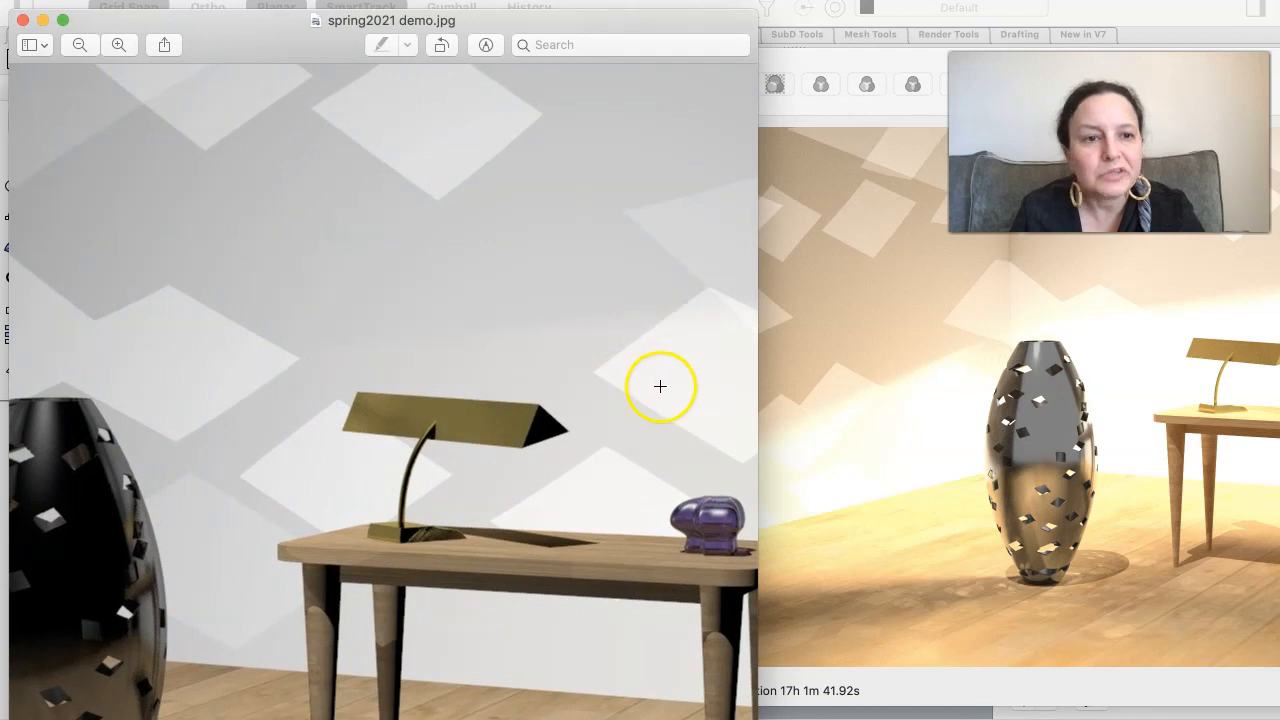
scroll(649, 381, "down", 5)
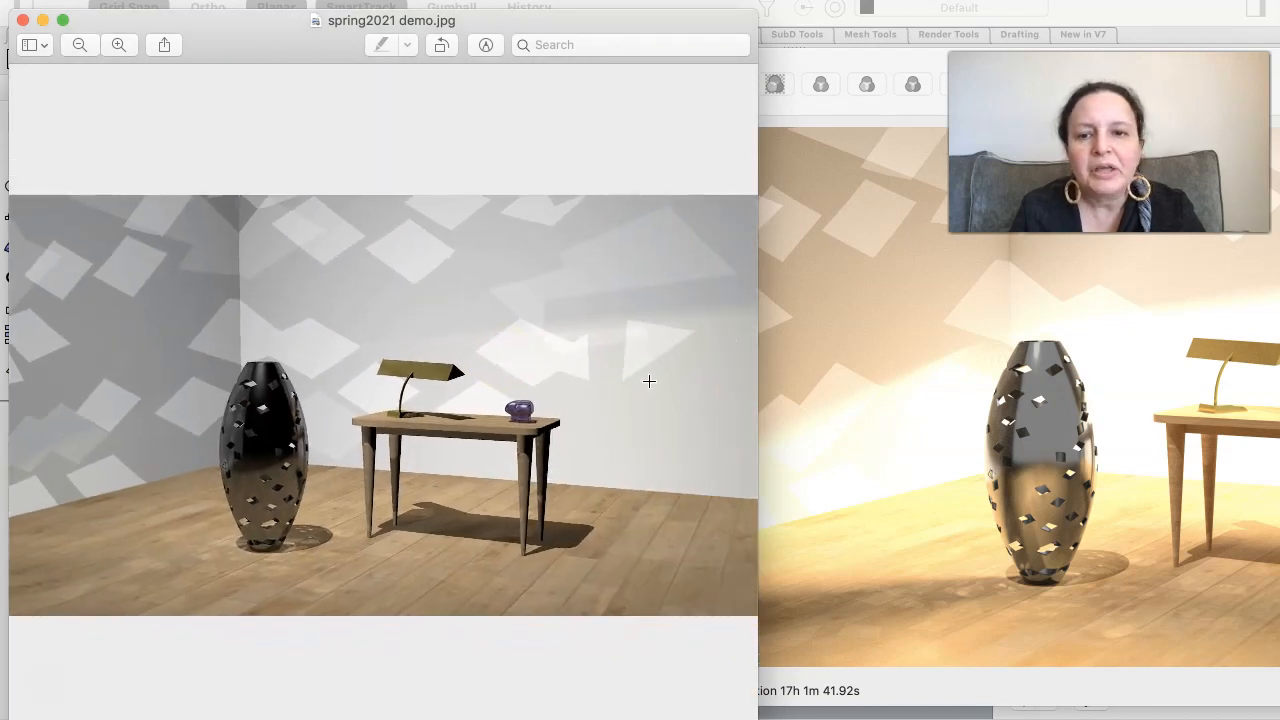
- Save the Rhino Render image to the Desktop as spring2021 demo2.jpg
left_click(932, 320)
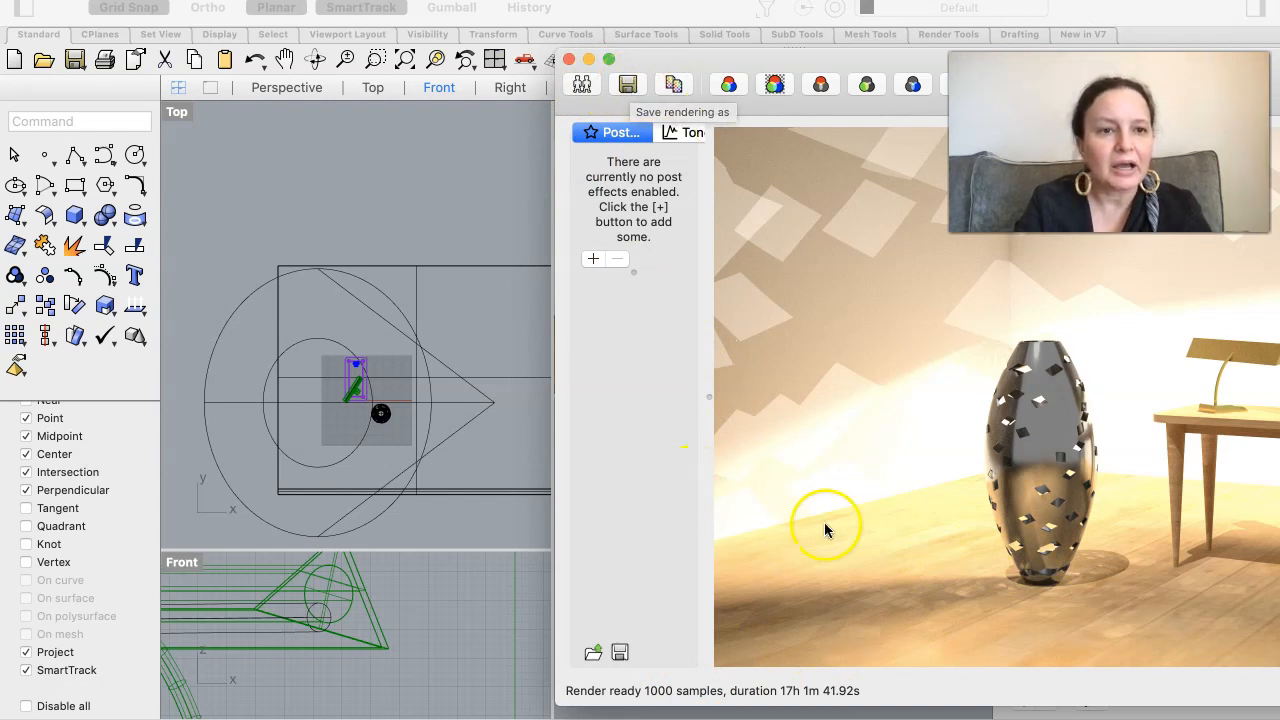
left_click(628, 86)
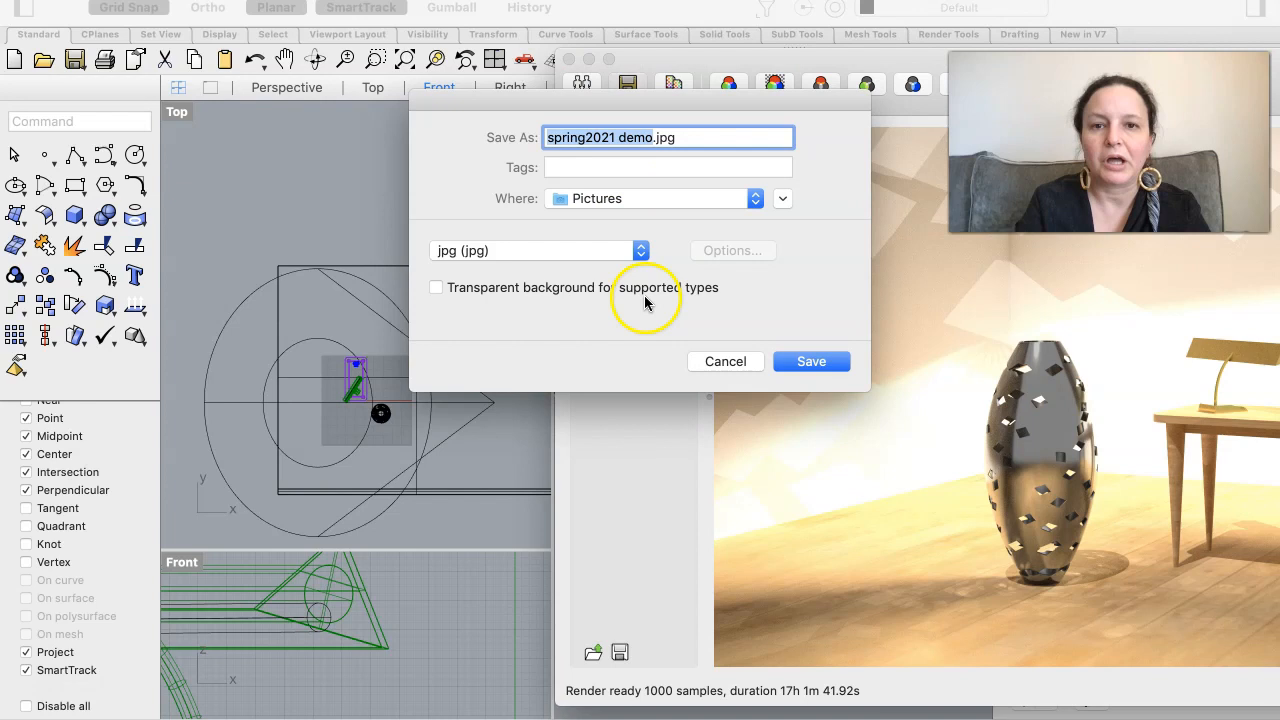
left_click(755, 198)
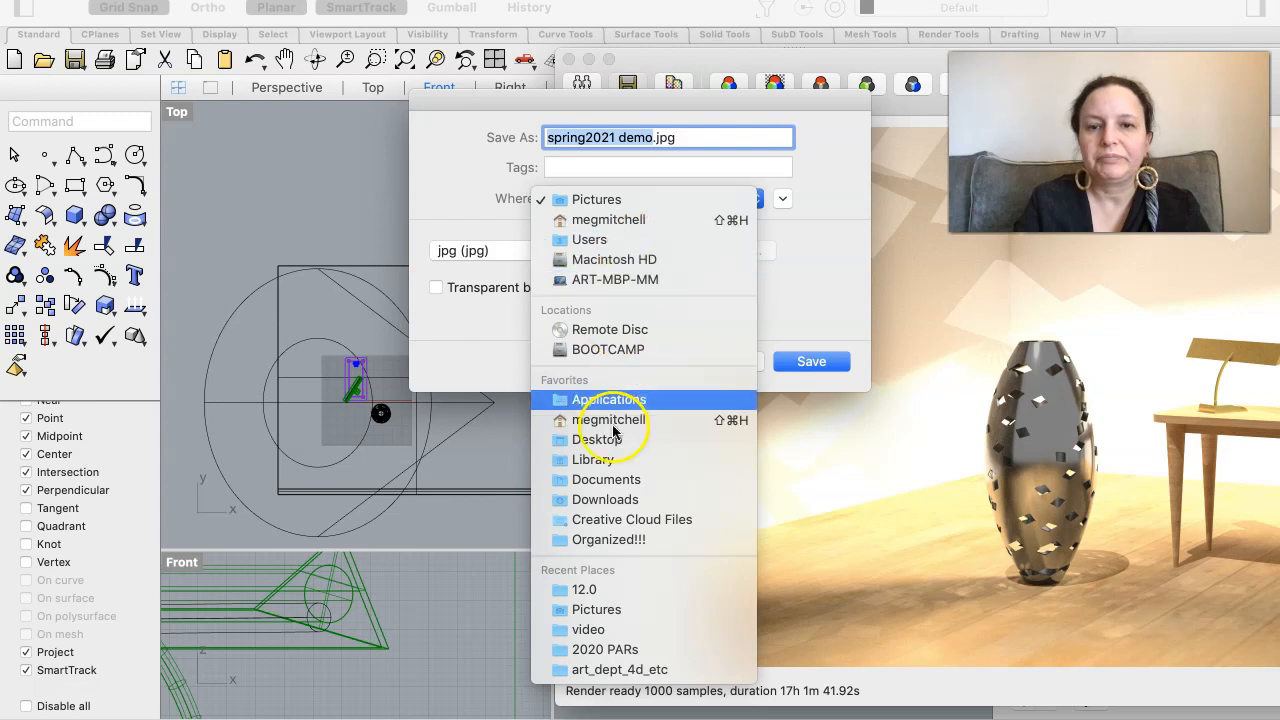
left_click(600, 439)
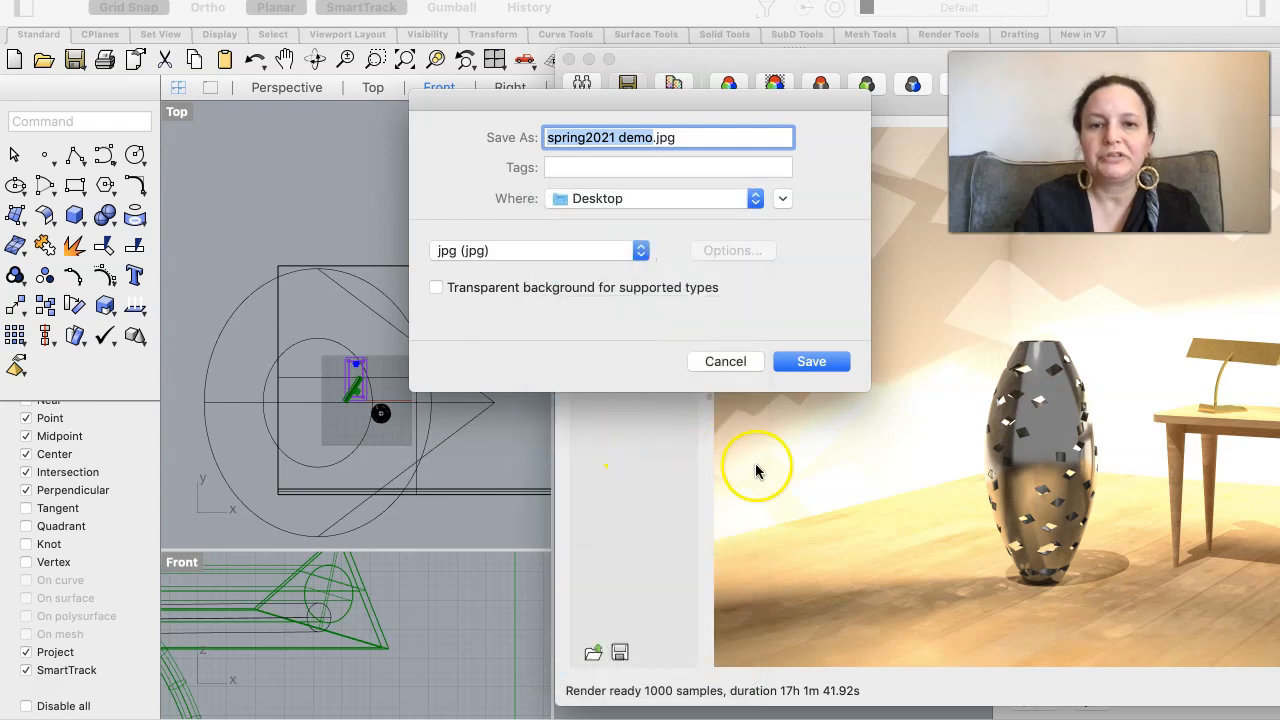
left_click(815, 361)
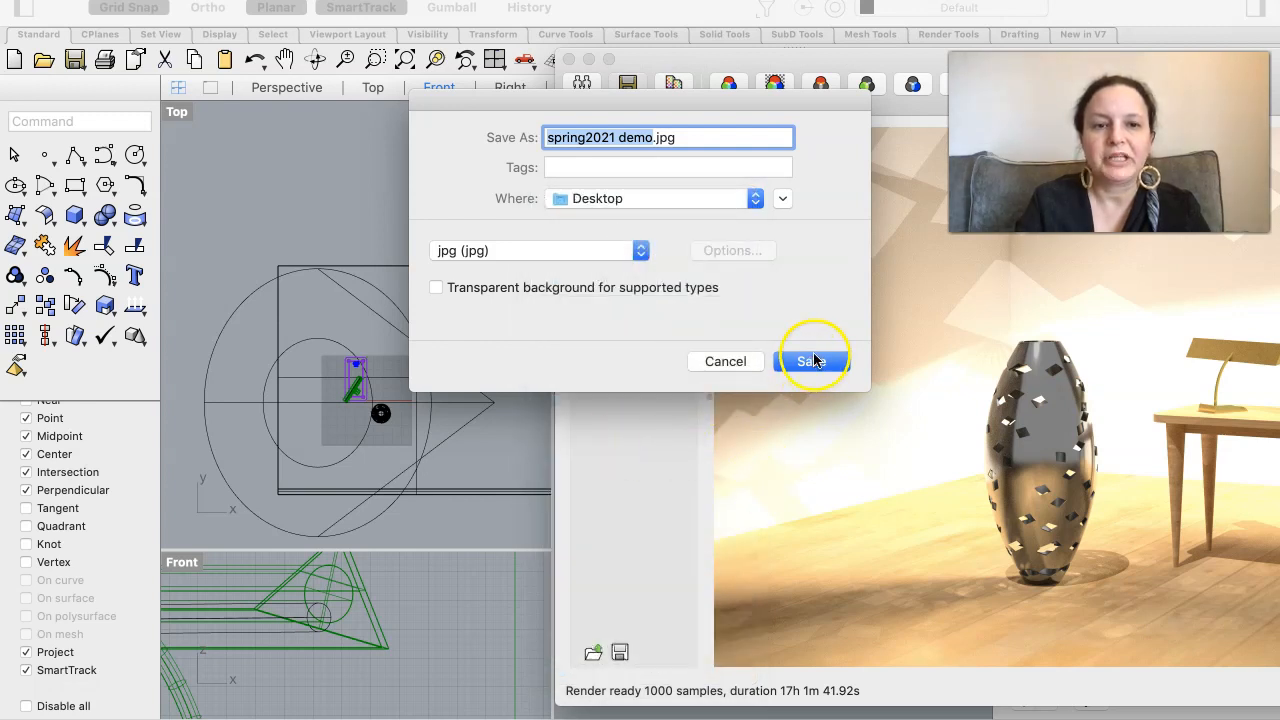
left_click(648, 137)
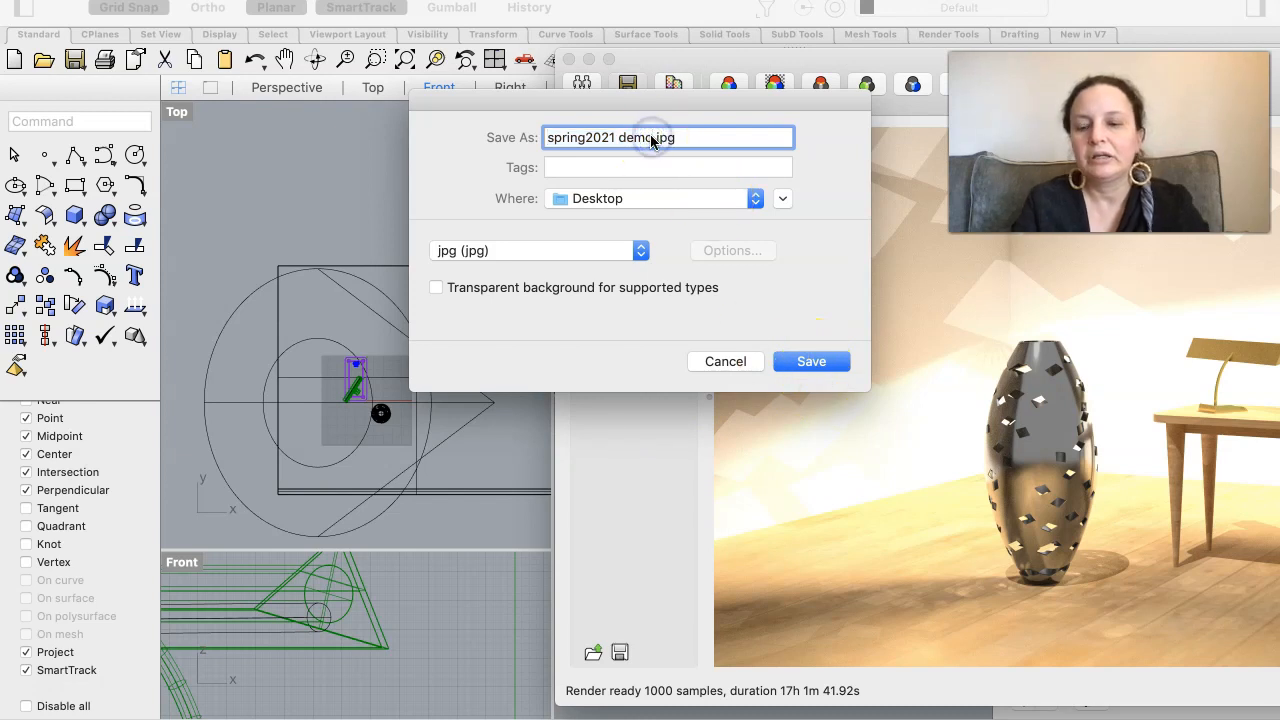
type("2")
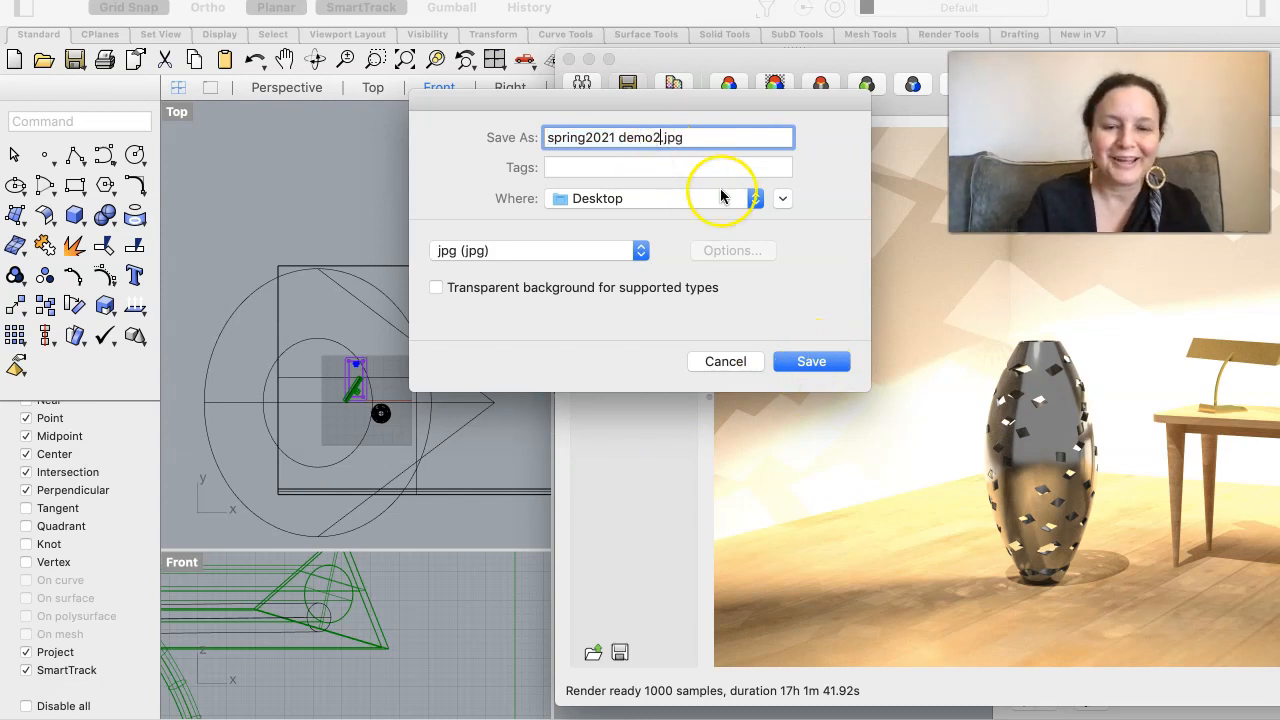
left_click(816, 364)
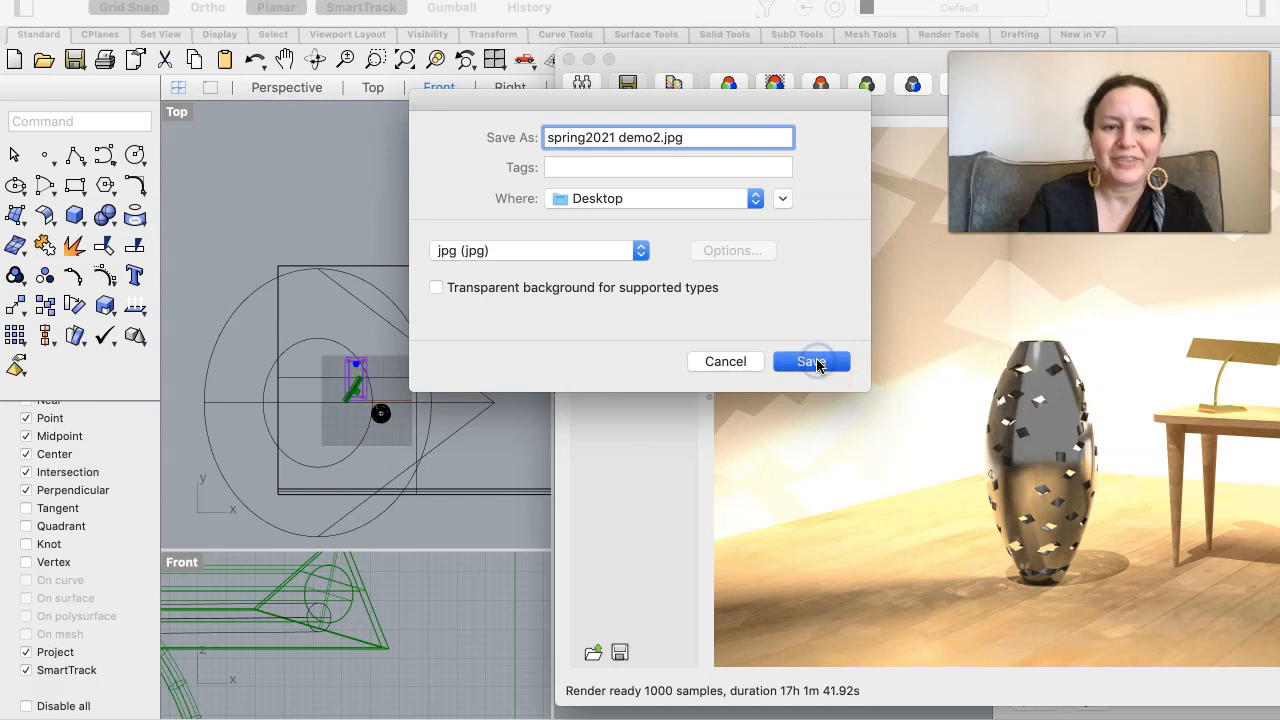
left_click(803, 363)
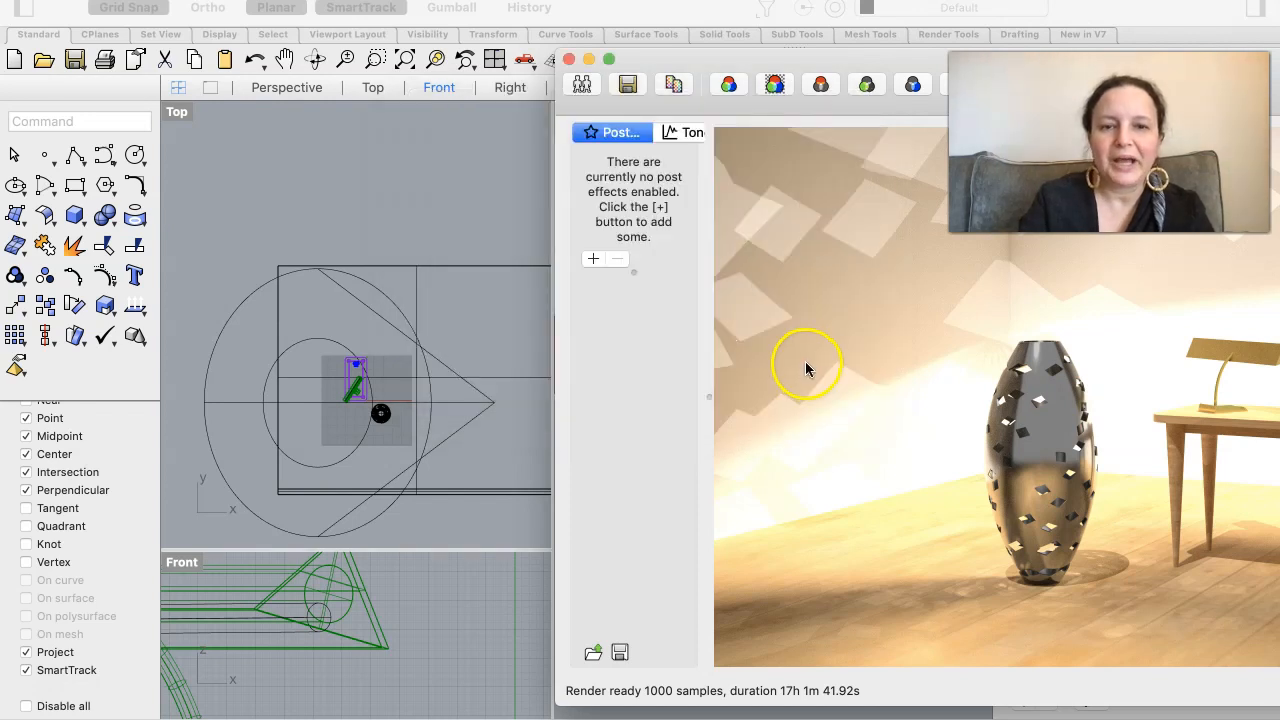
- Close the Rhino Render window and enlarge the Perspective viewport in both width and height
left_click(570, 60)
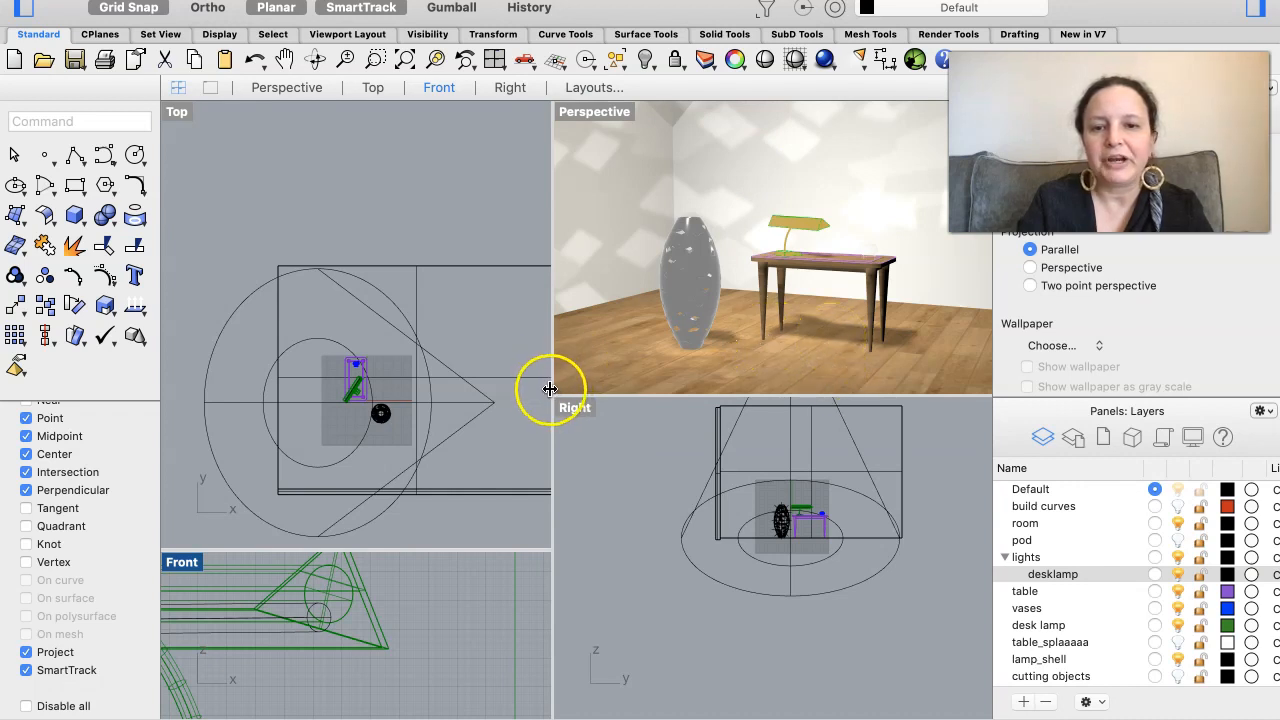
left_click_drag(552, 388, 433, 397)
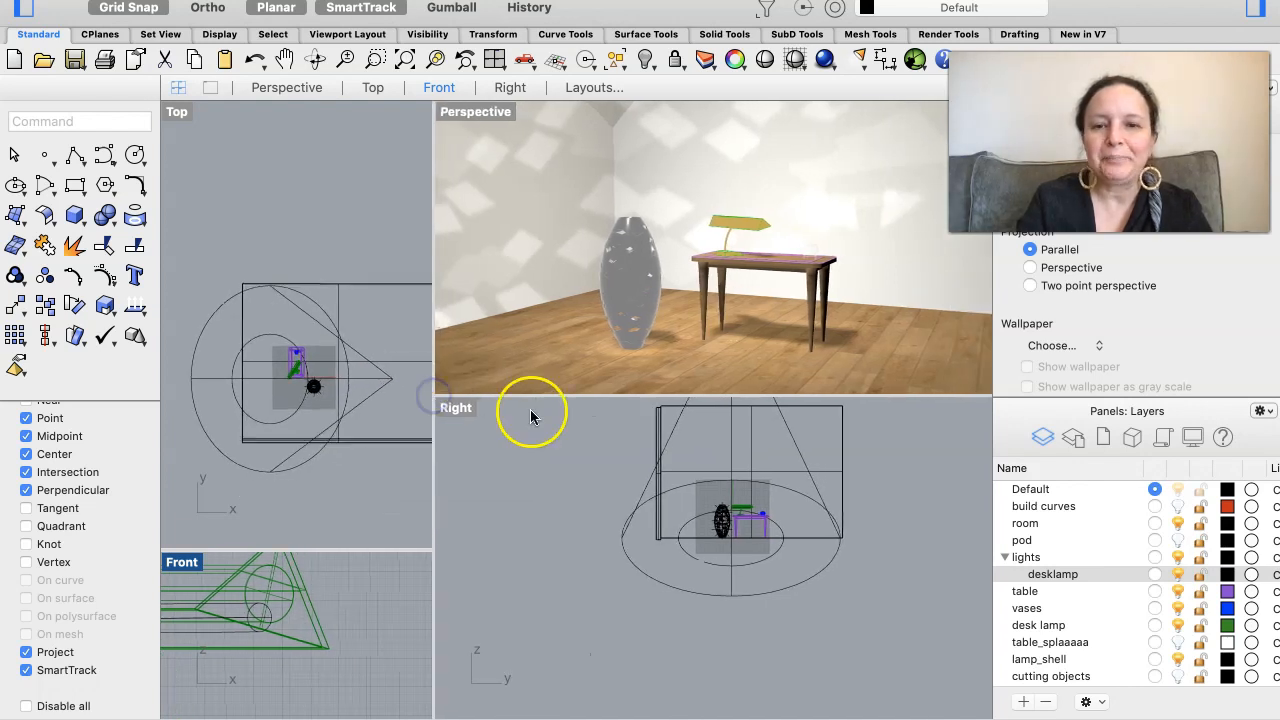
left_click_drag(530, 397, 529, 487)
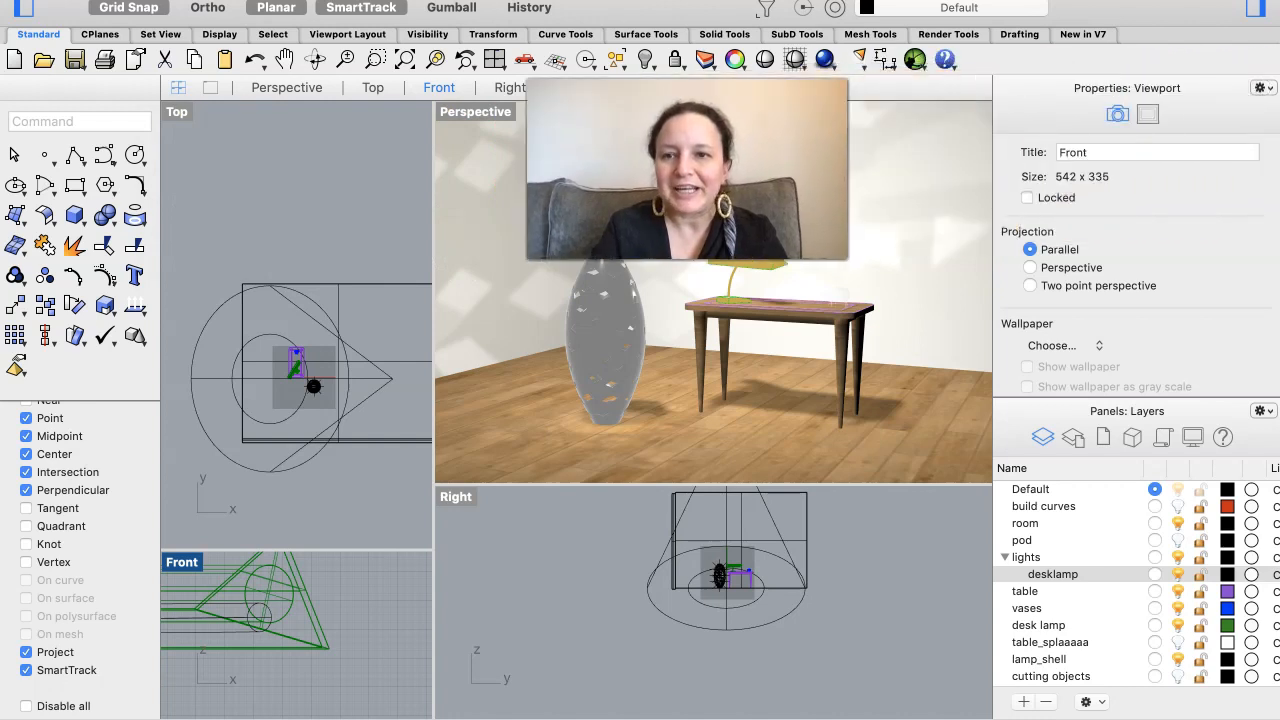
- Select the wood floor in the Perspective viewport and display the texture settings of its custom material
left_click(739, 432)
left_click(738, 440)
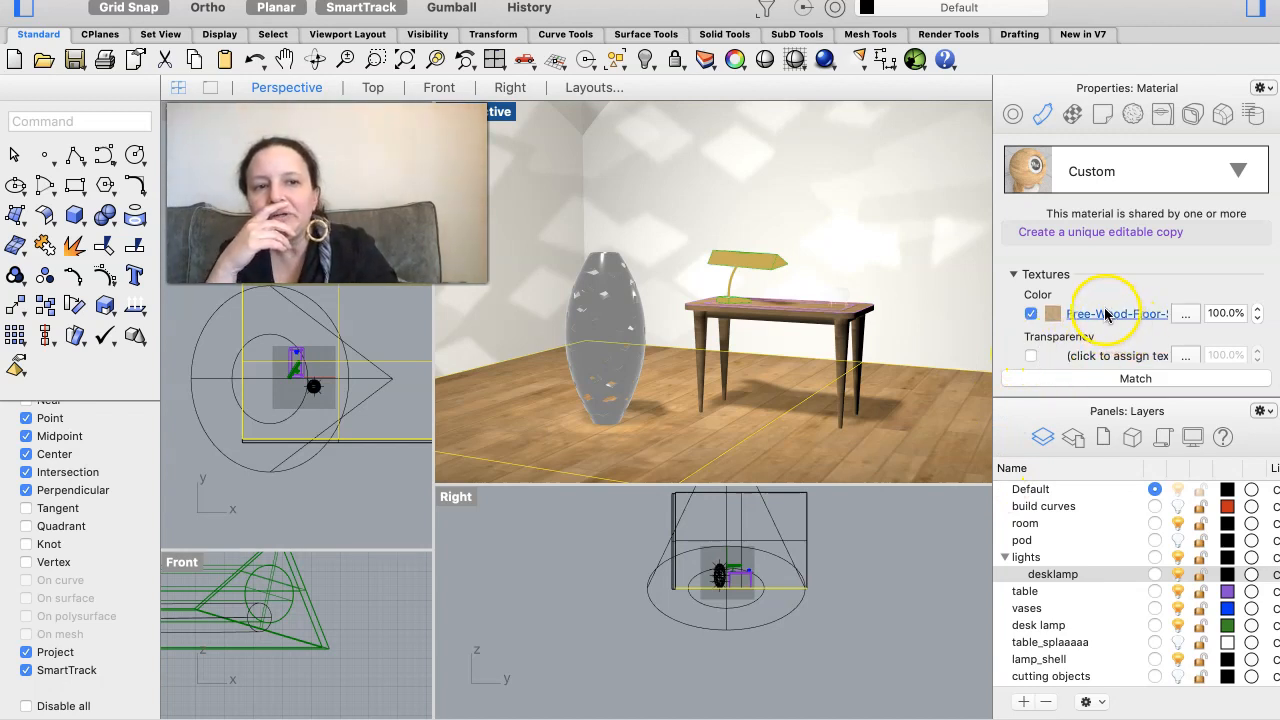
scroll(1115, 316, "down", 2)
scroll(1115, 311, "down", 1)
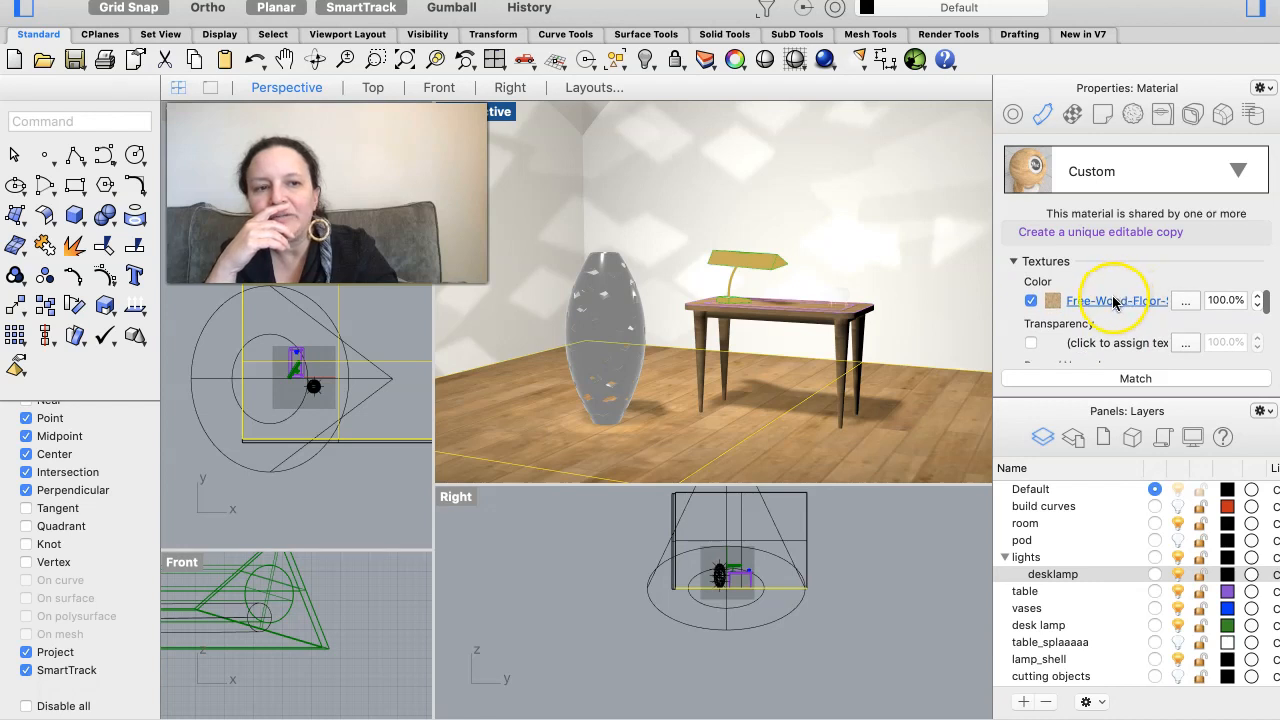
scroll(1115, 303, "up", 3)
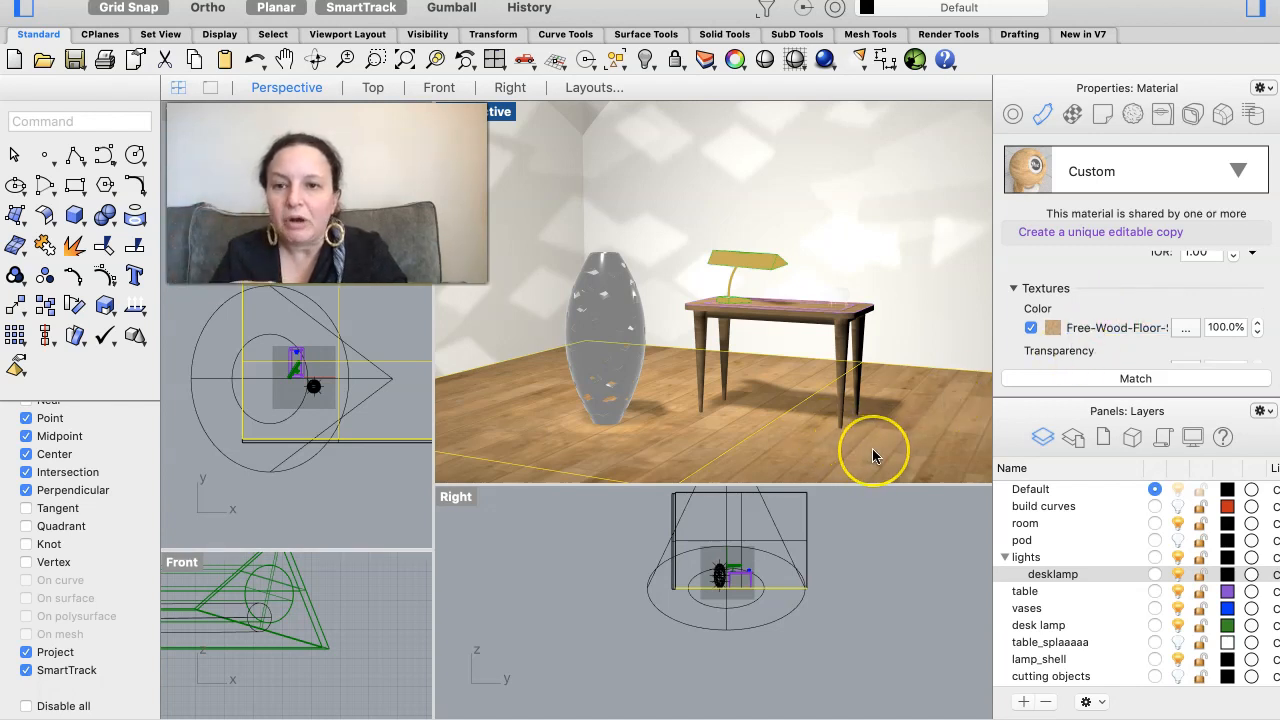
- Examine the wood floor texture around the table legs up close in spring2021 demo.jpg in Preview, and close the image
mouse_move(1017, 712)
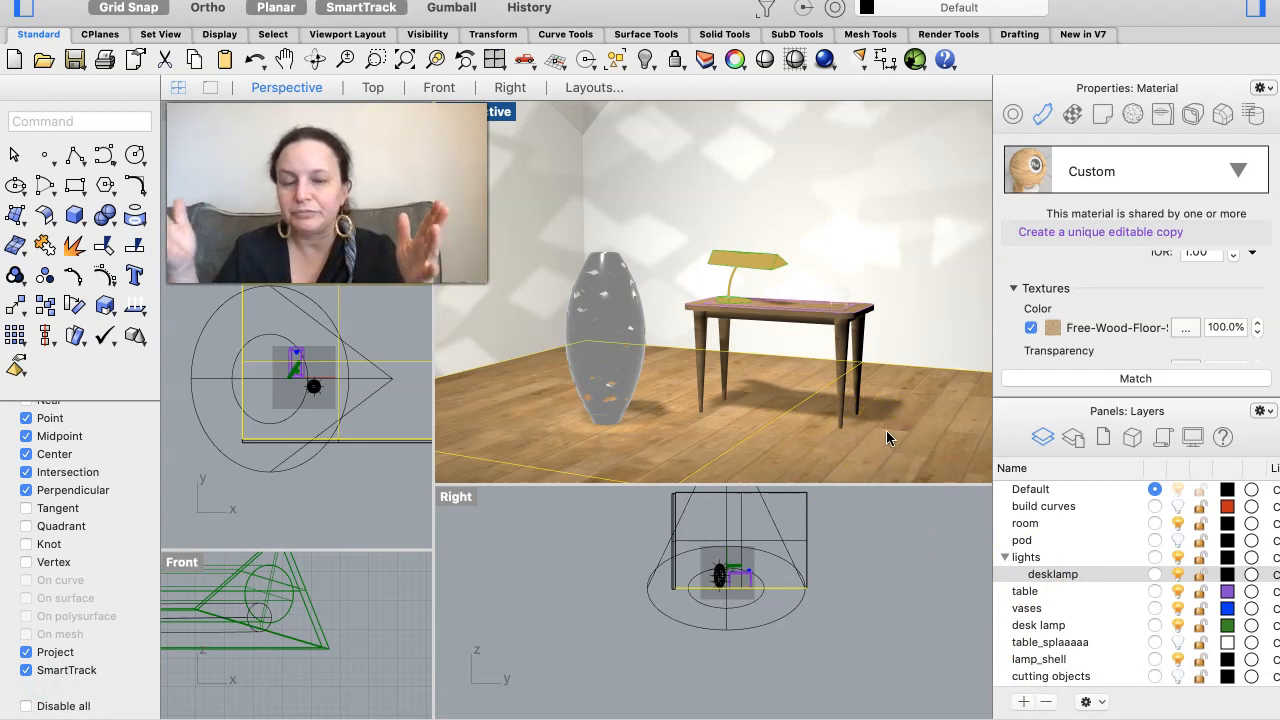
mouse_move(846, 717)
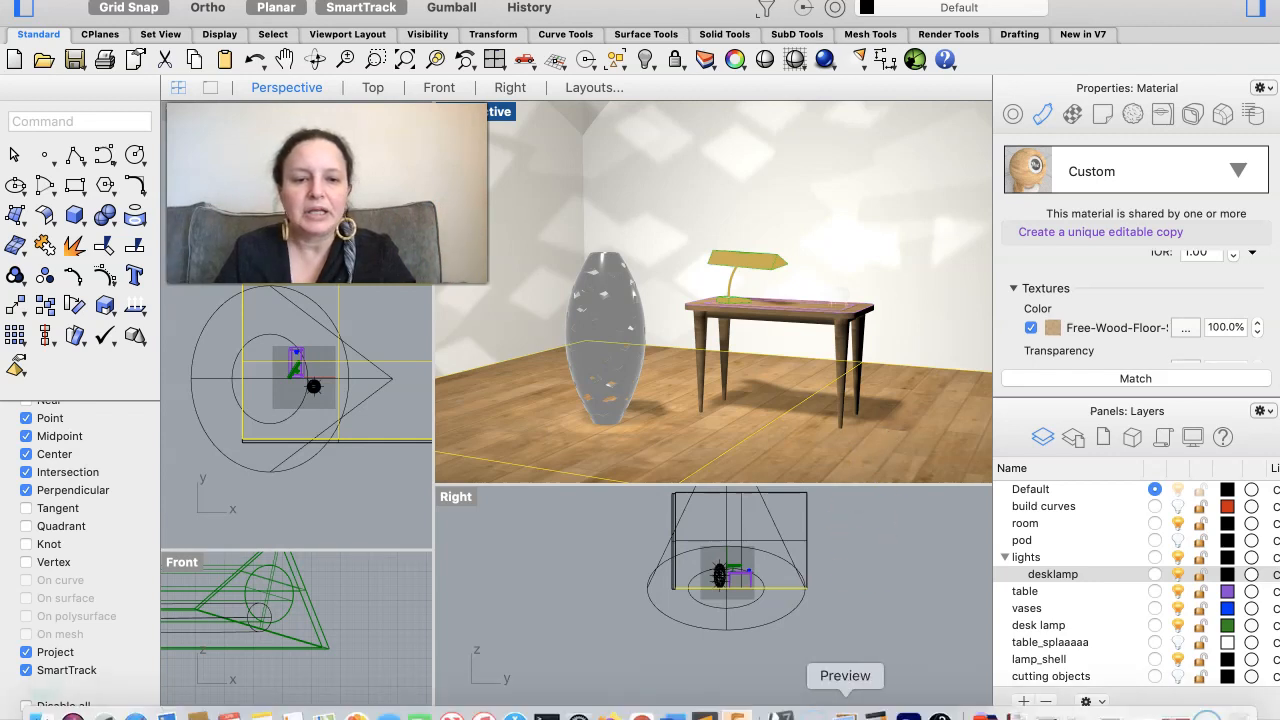
left_click(845, 714)
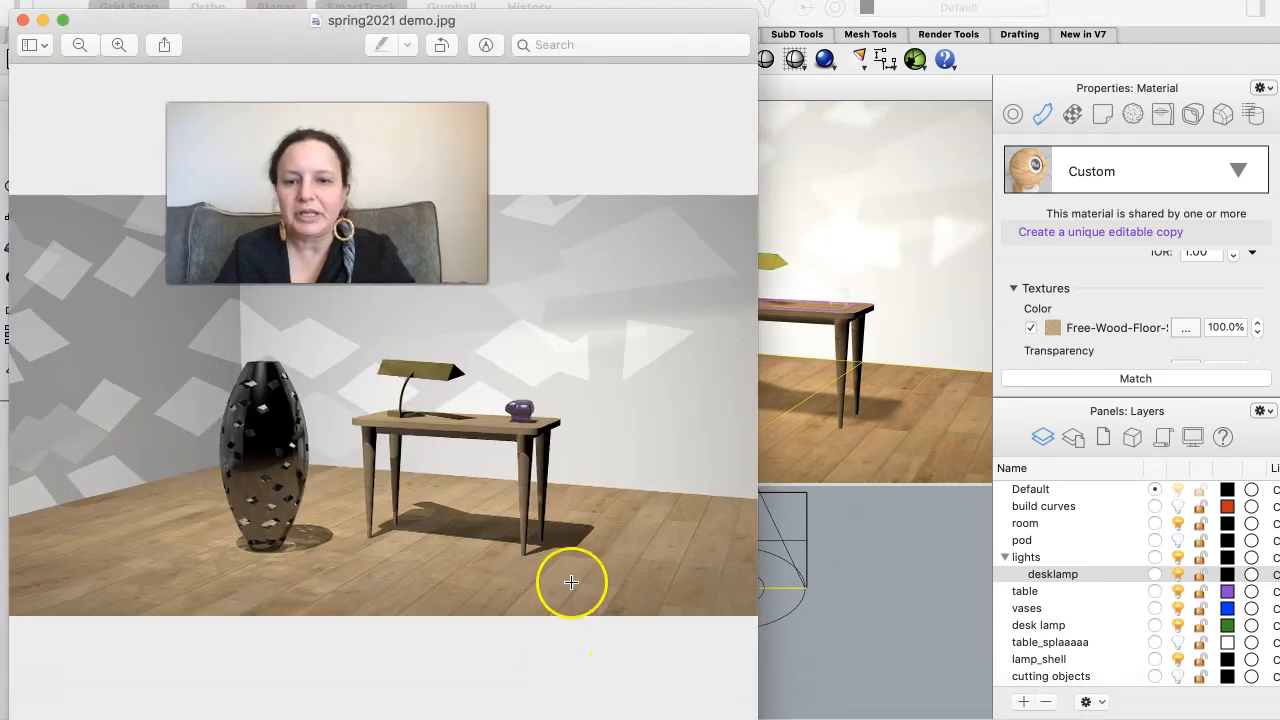
scroll(571, 582, "up", 2)
scroll(571, 582, "up", 2)
scroll(593, 515, "up", 4)
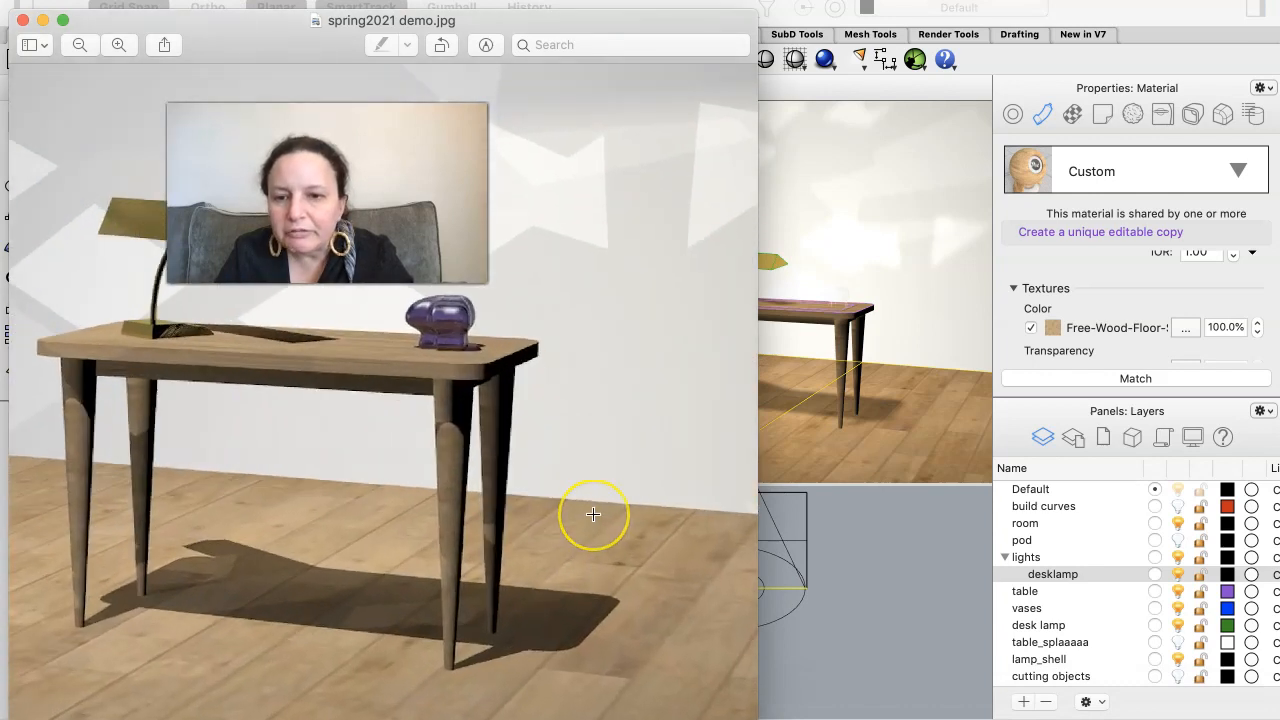
scroll(593, 514, "up", 5)
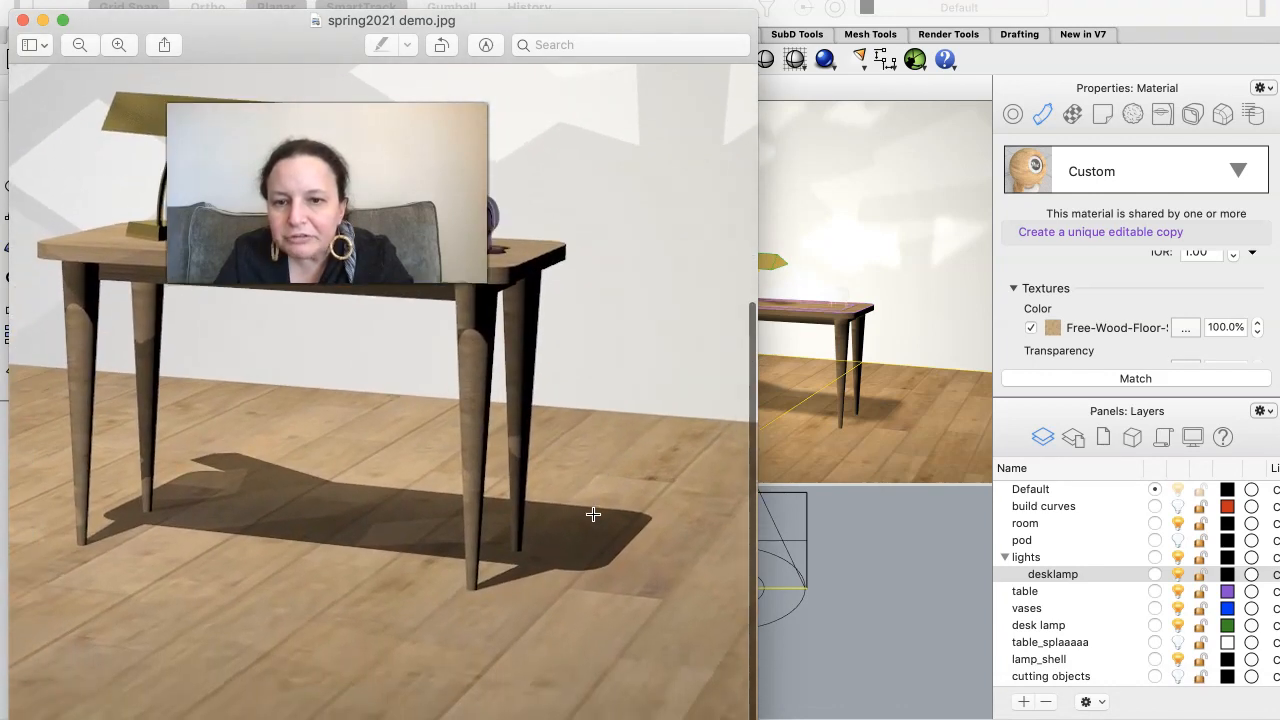
scroll(593, 514, "up", 5)
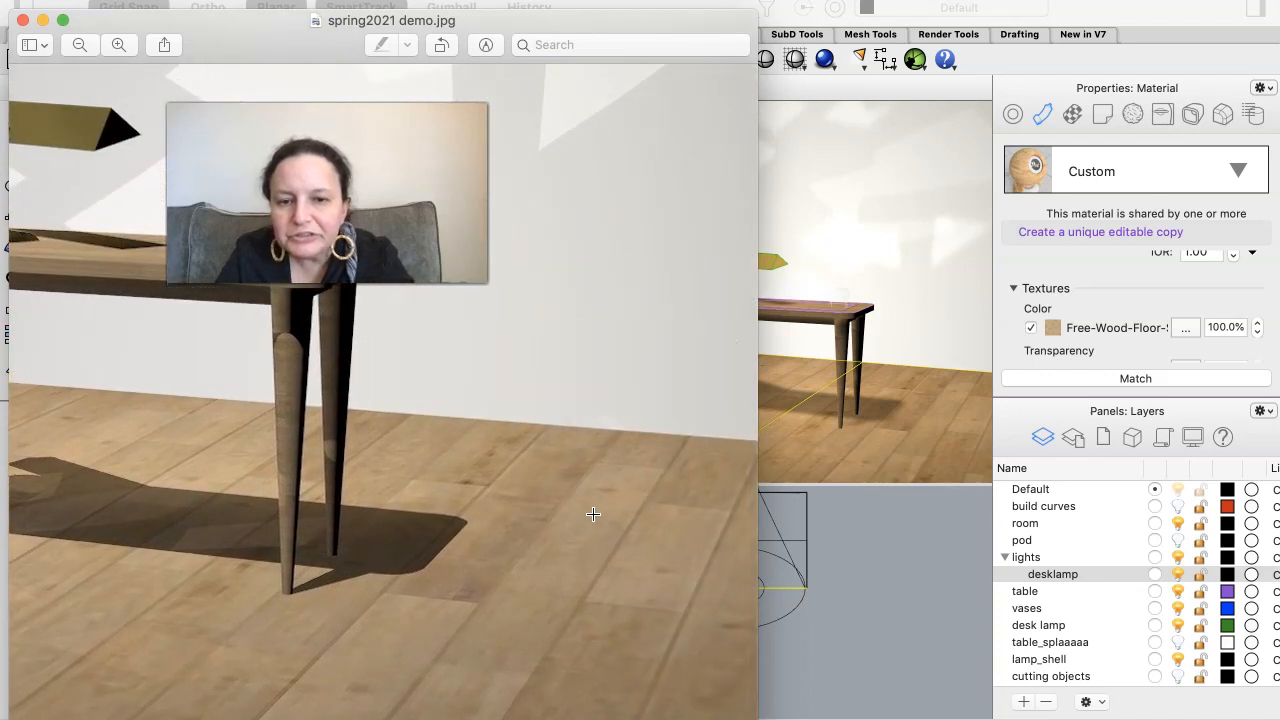
scroll(593, 514, "right", 3)
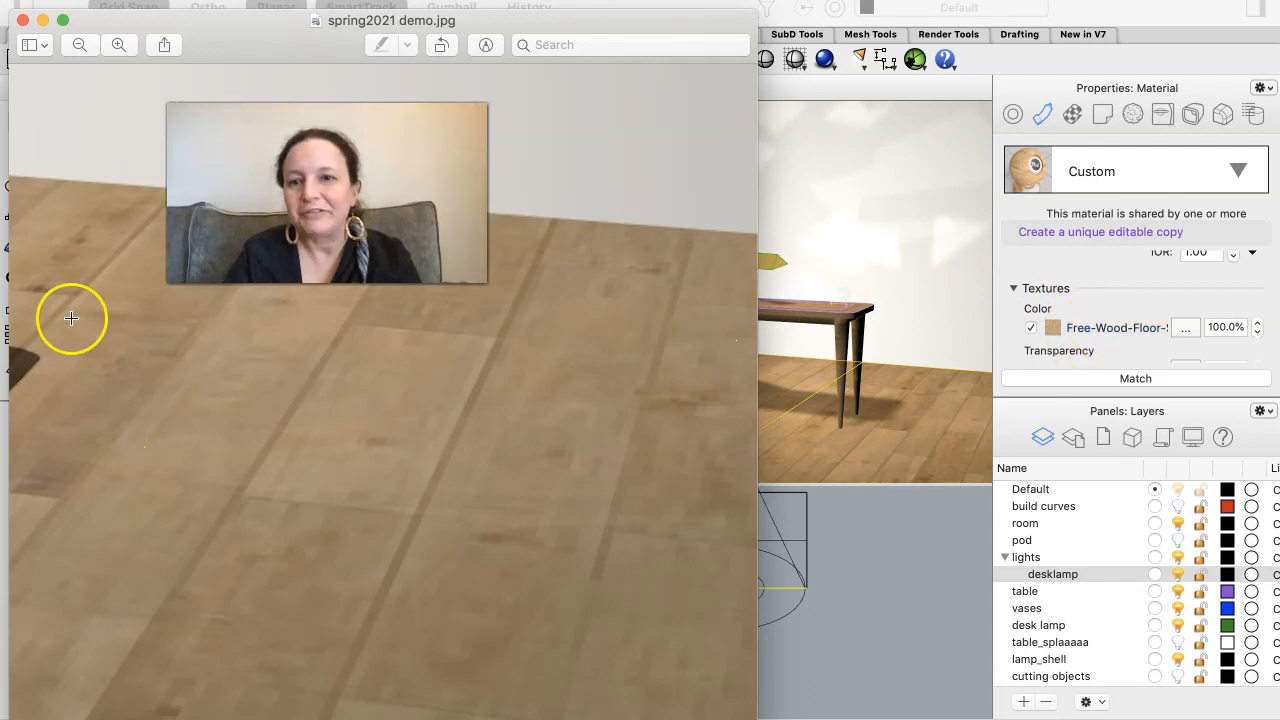
left_click(22, 20)
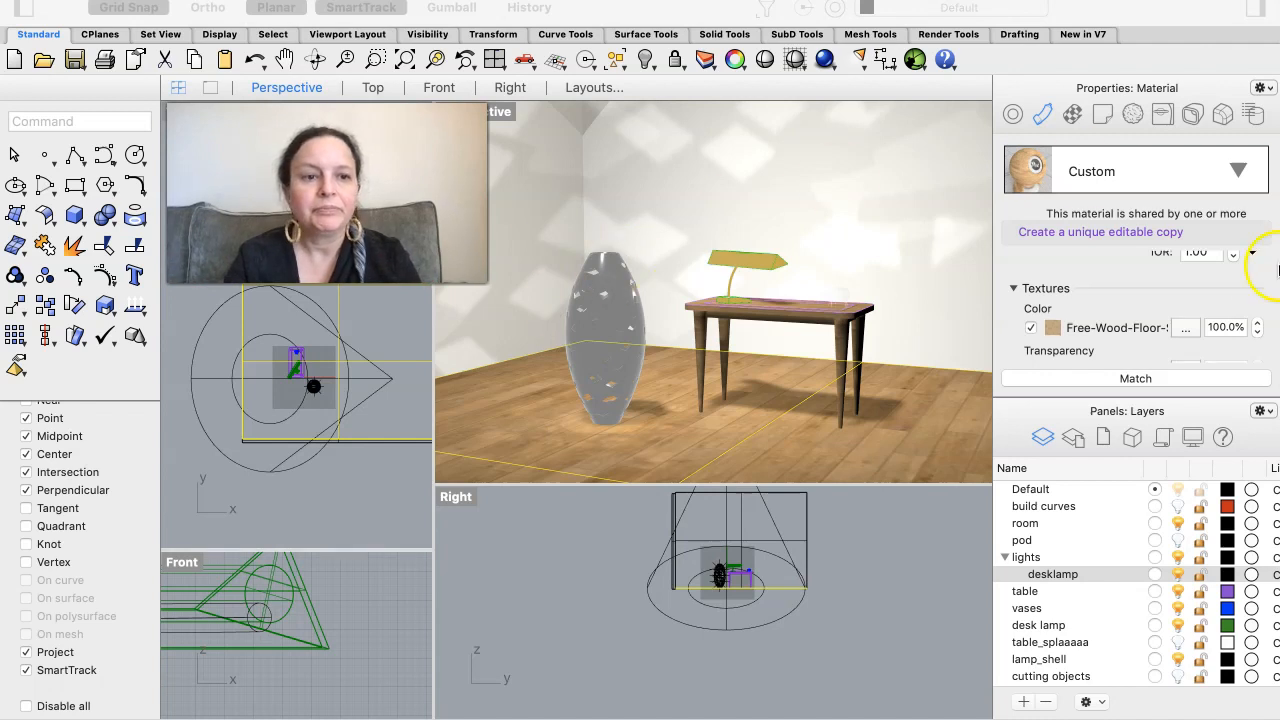
- Open the floor's wood color texture in an enlarged Content Editor and display its mapping settings beside the Perspective view
left_click(1101, 333)
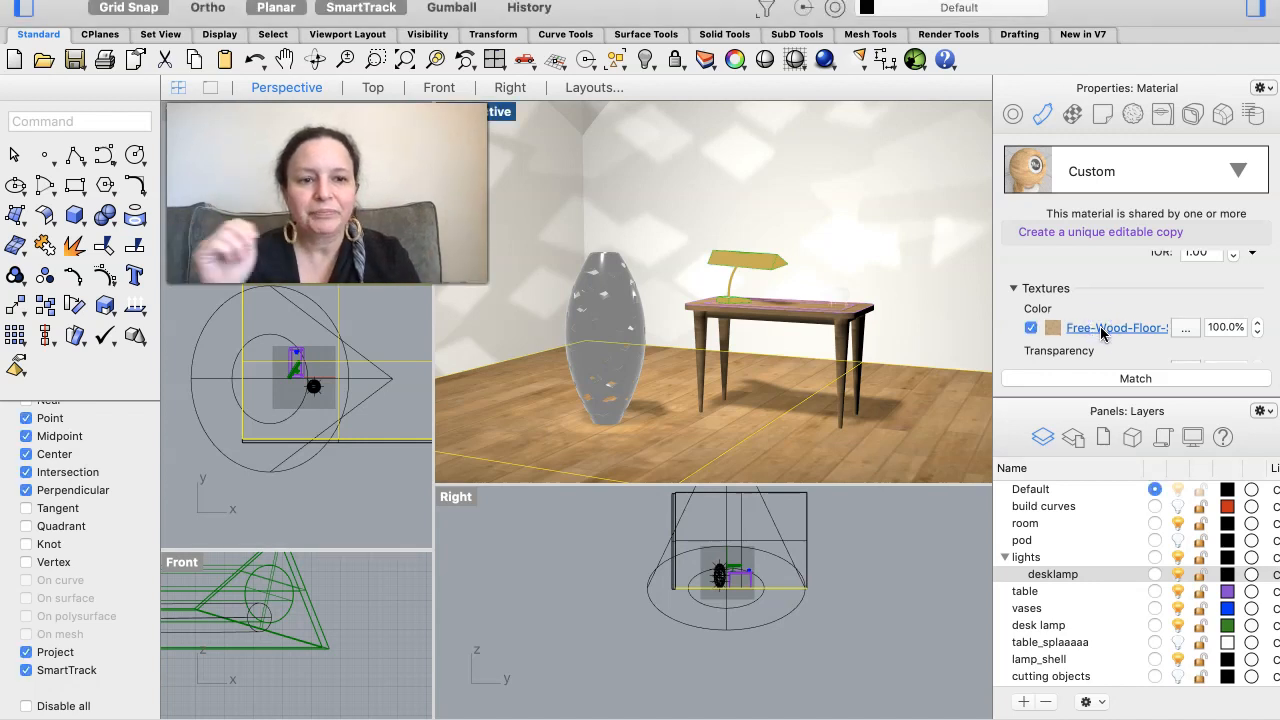
left_click(1119, 328)
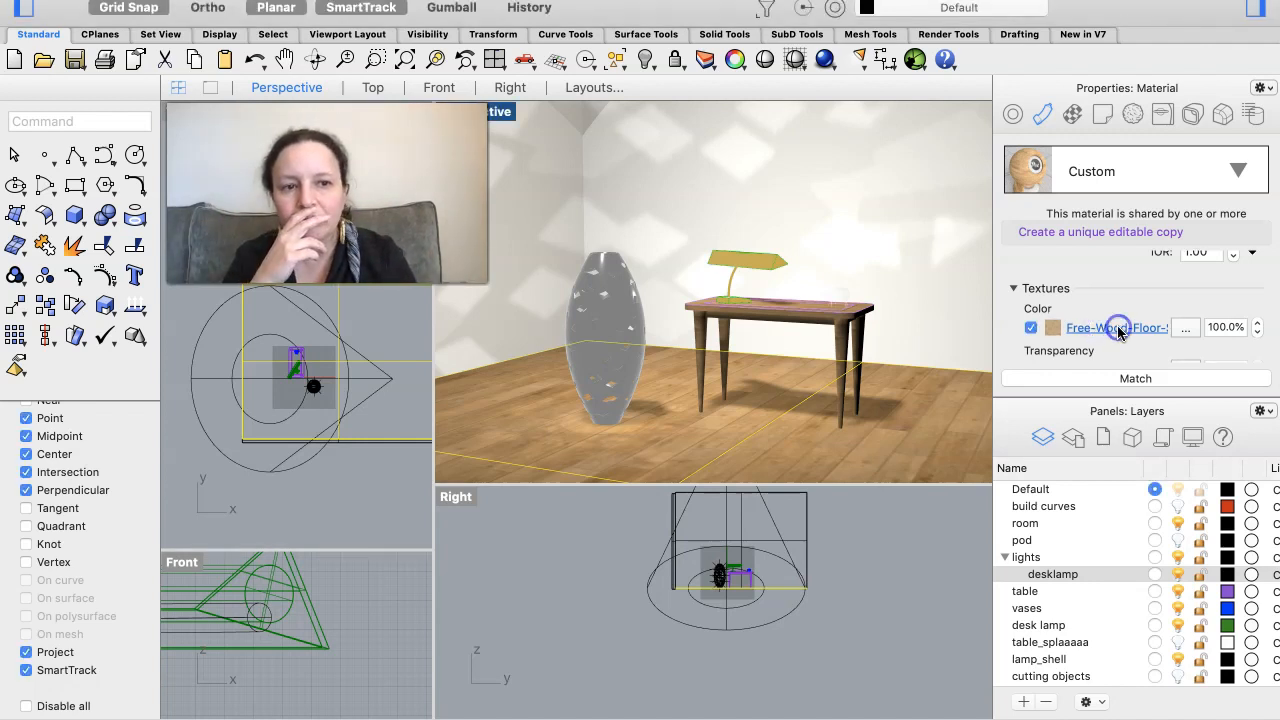
left_click(1103, 334)
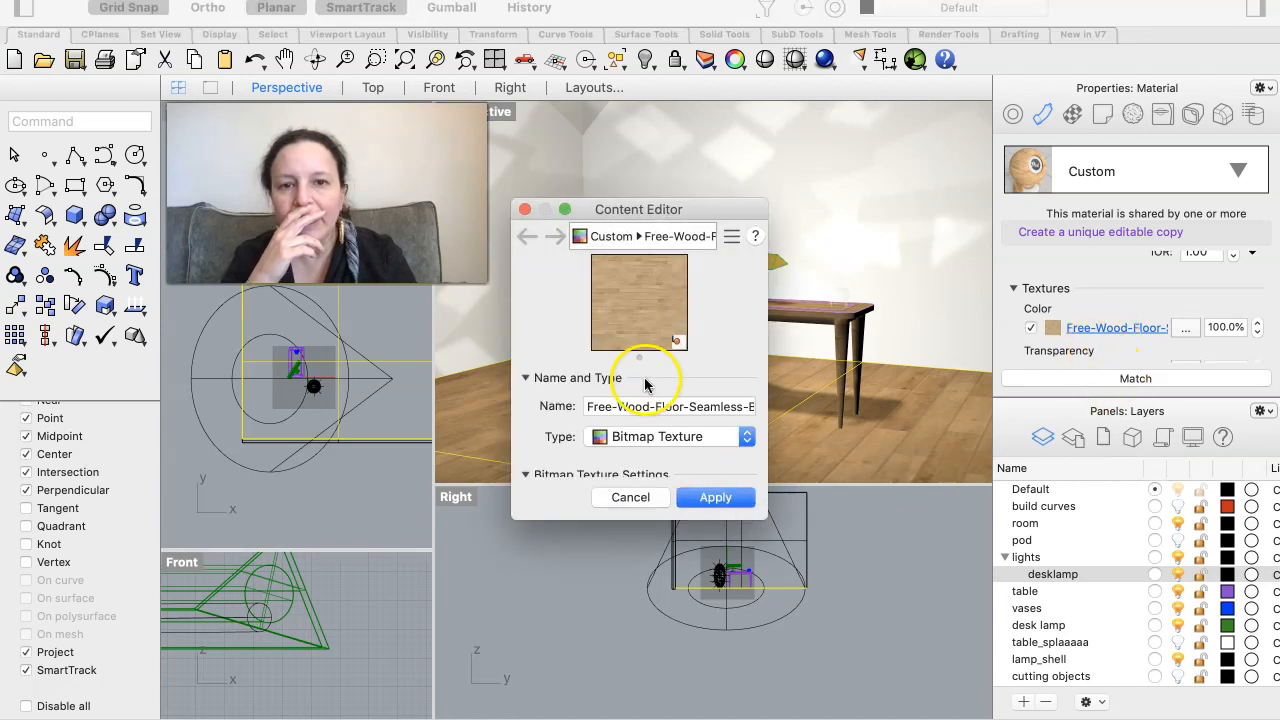
left_click_drag(766, 516, 966, 700)
scroll(857, 560, "down", 5)
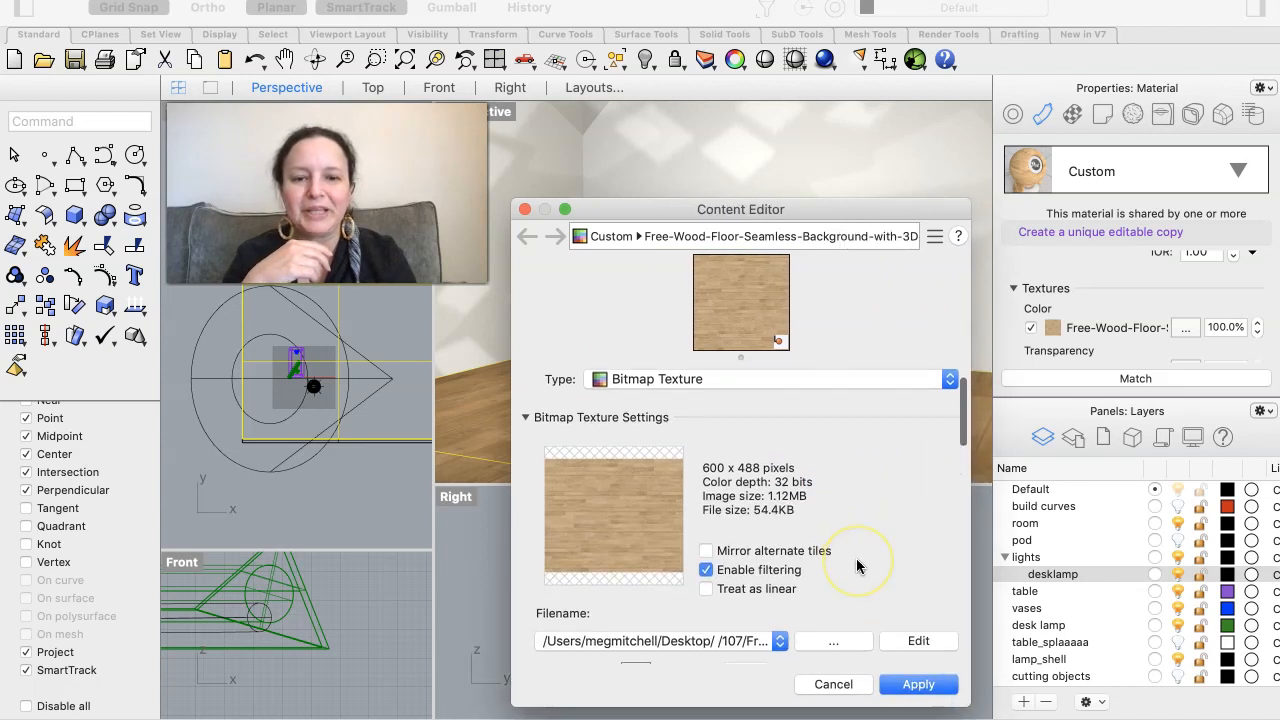
scroll(857, 566, "down", 3)
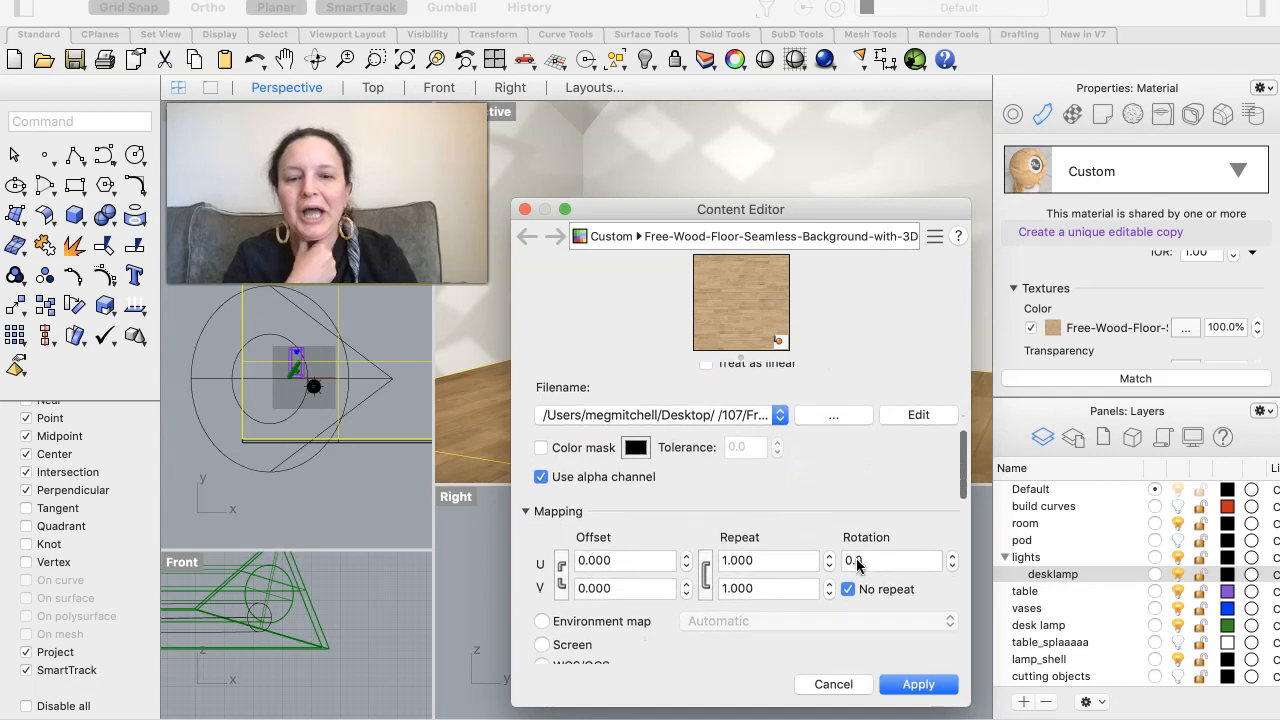
scroll(857, 566, "down", 2)
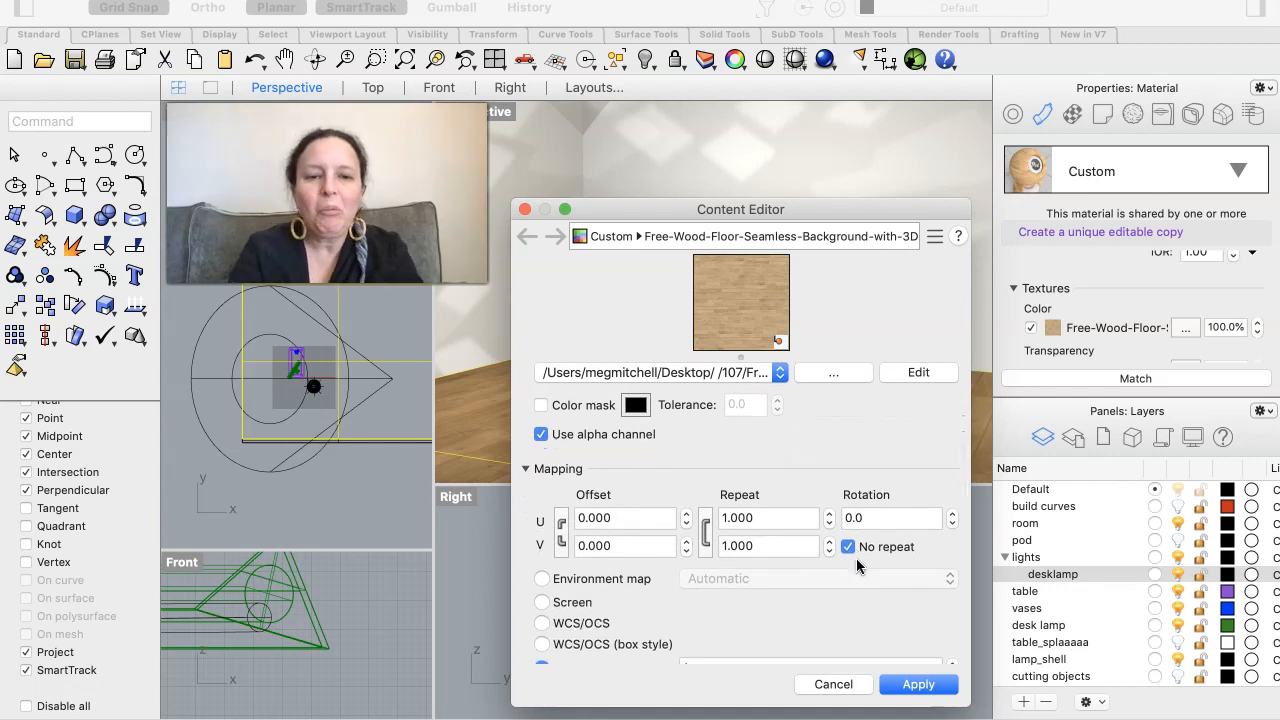
scroll(857, 566, "down", 1)
scroll(856, 563, "down", 1)
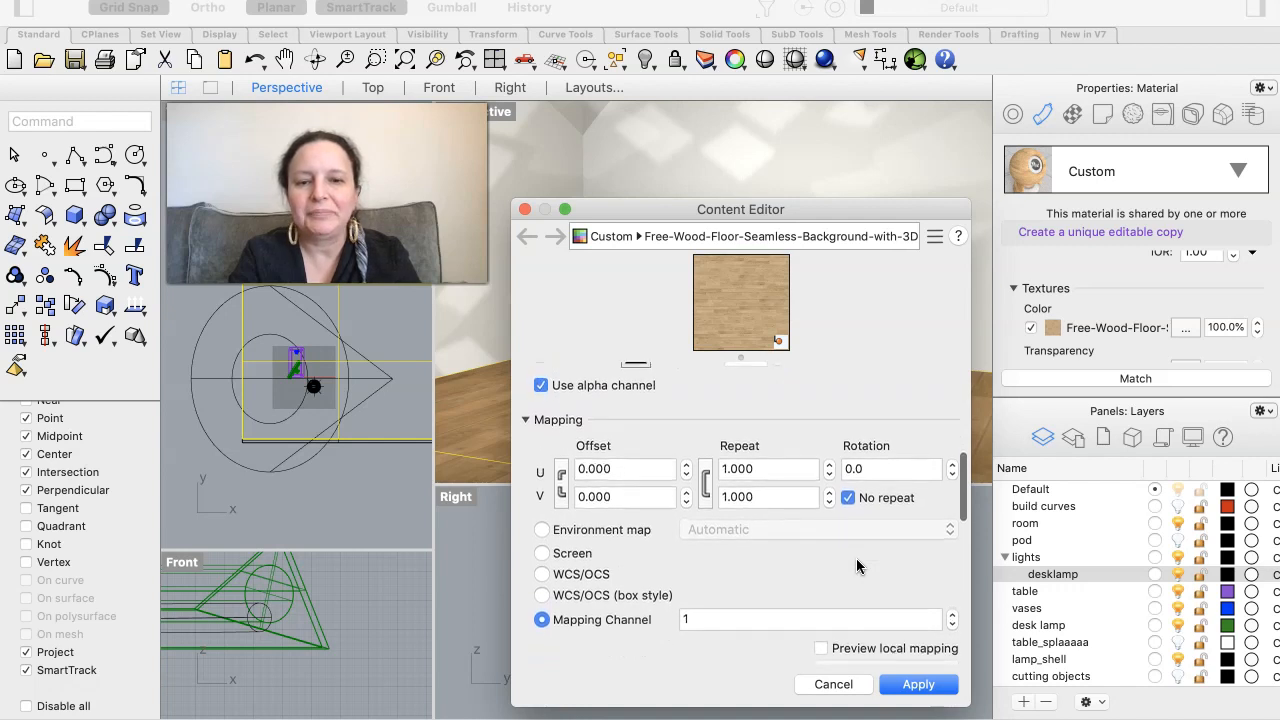
scroll(856, 566, "up", 2)
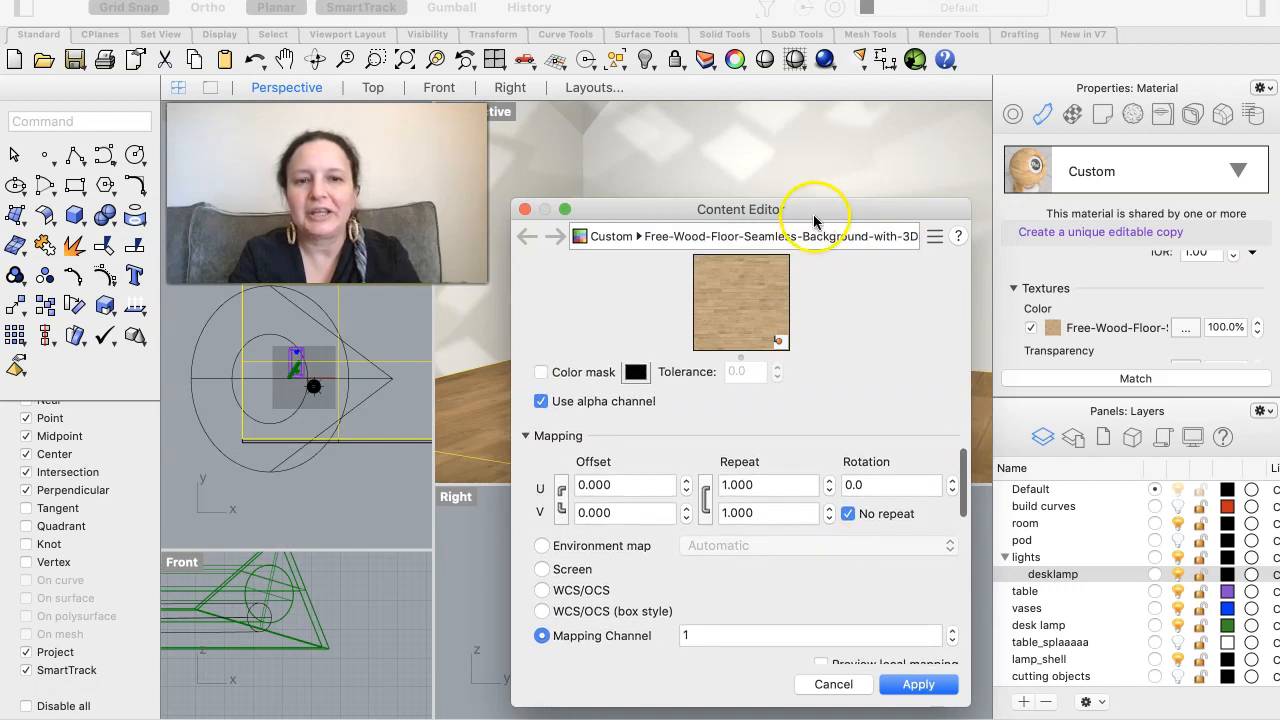
left_click_drag(806, 207, 1108, 142)
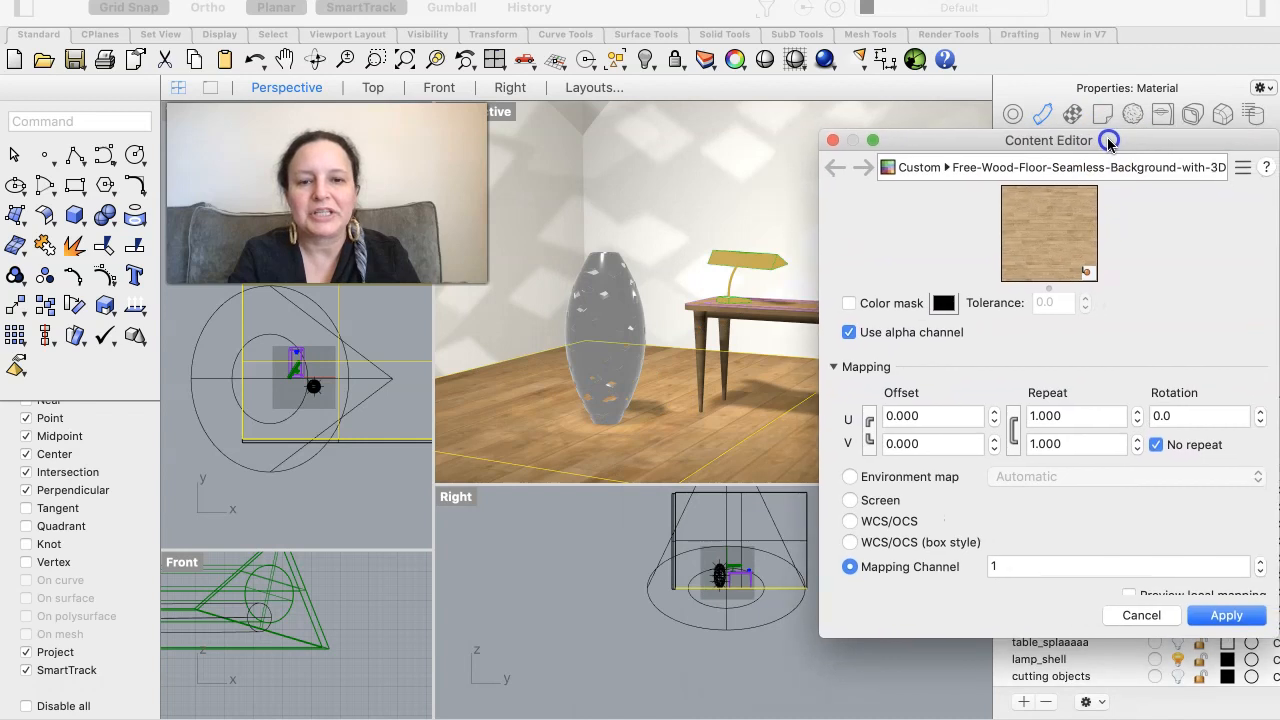
- Try linked U and V repeat values of 0.5 and then 2 on the floor's wood texture
double_click(1065, 414)
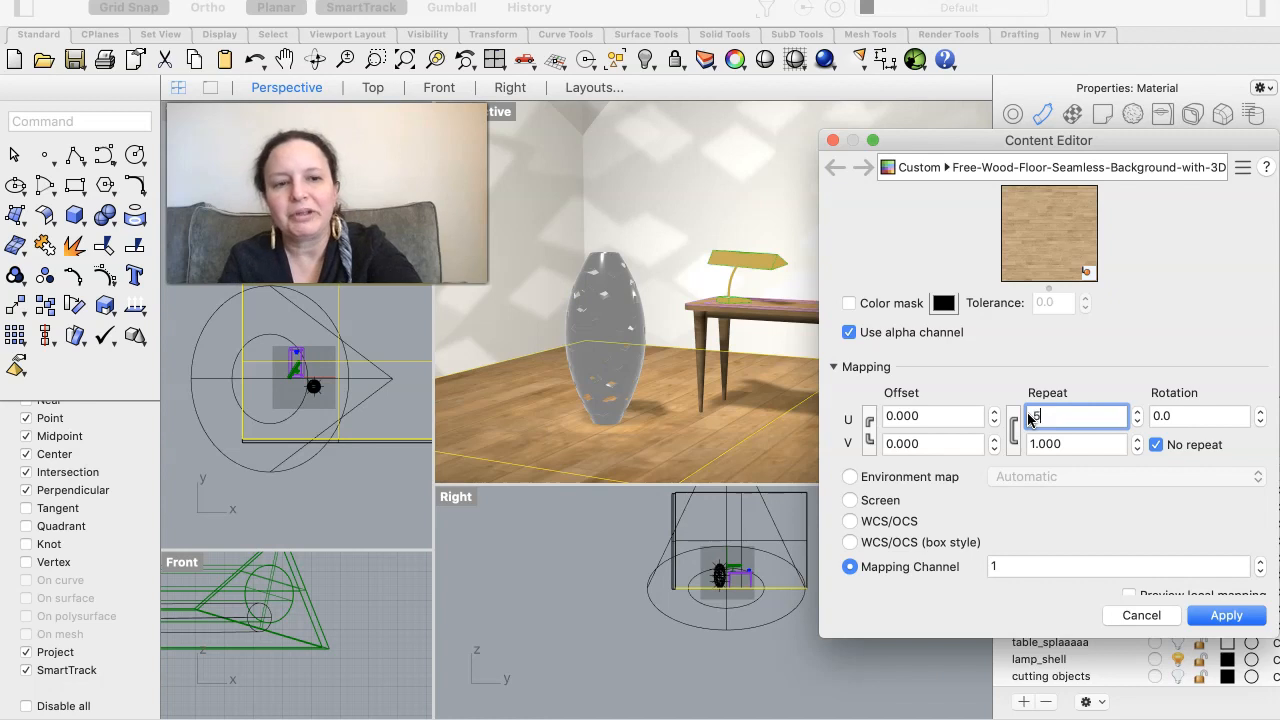
double_click(1075, 443)
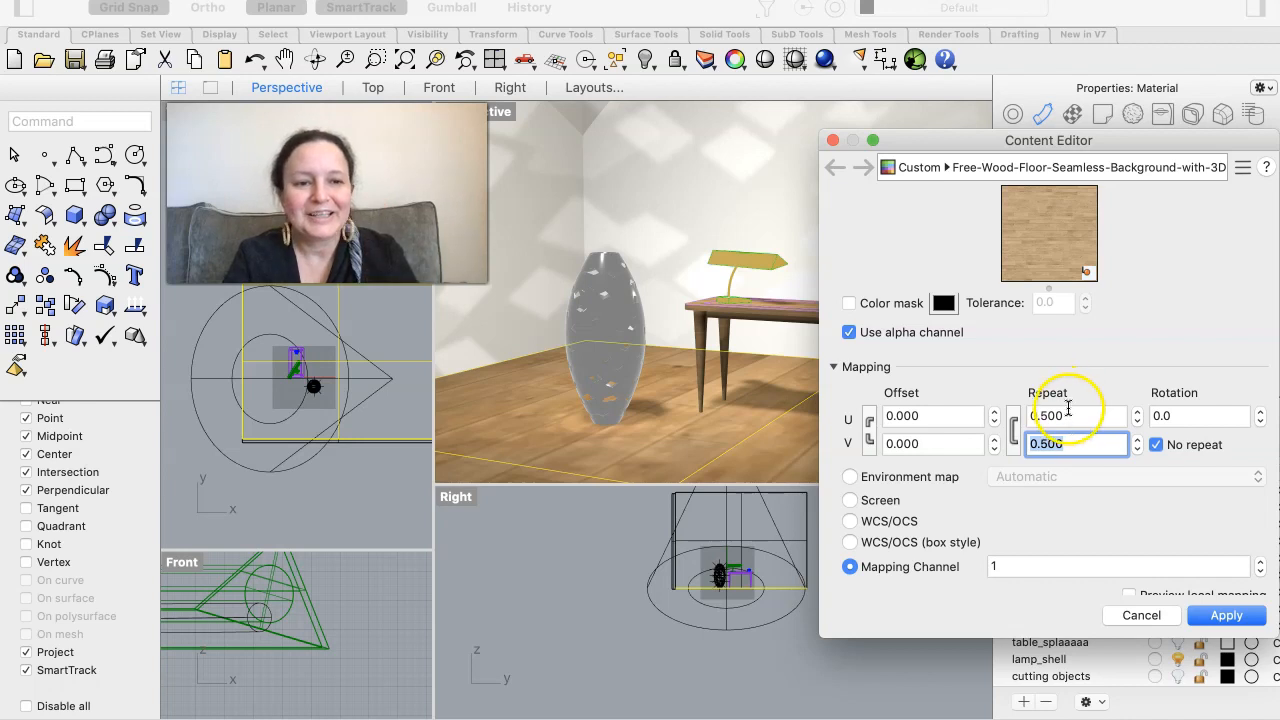
double_click(1068, 412)
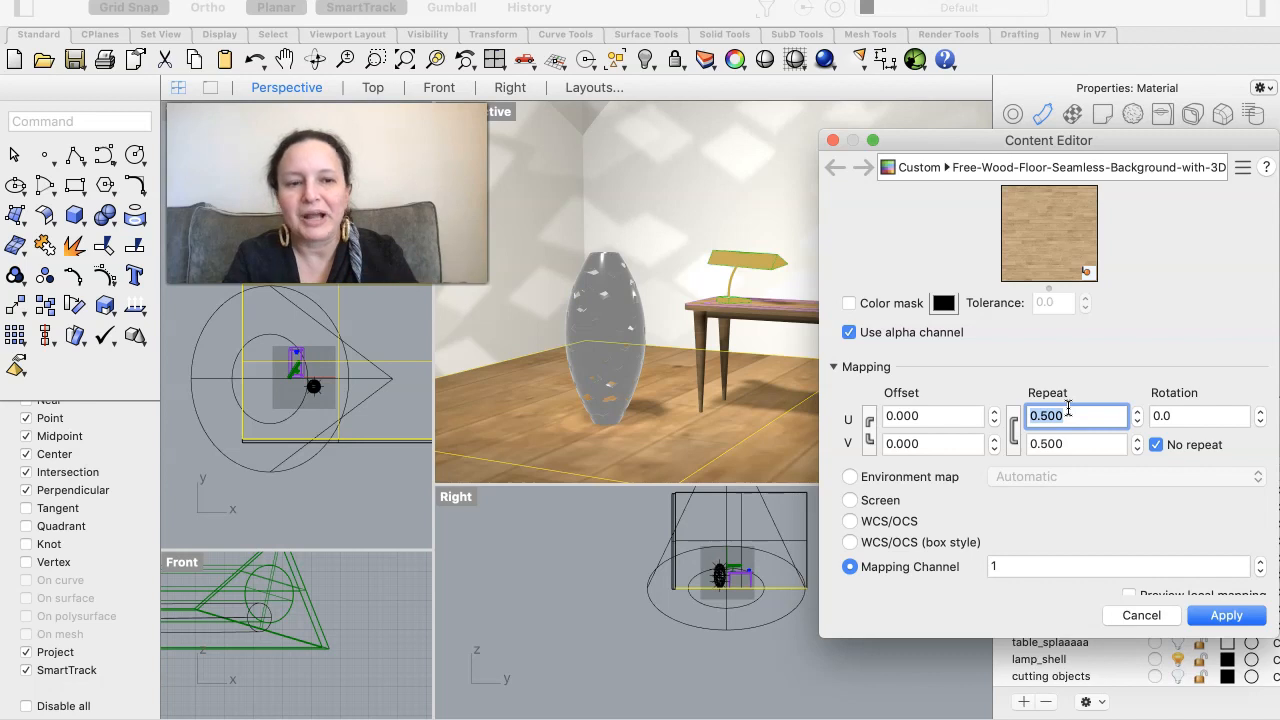
type("2")
double_click(1092, 447)
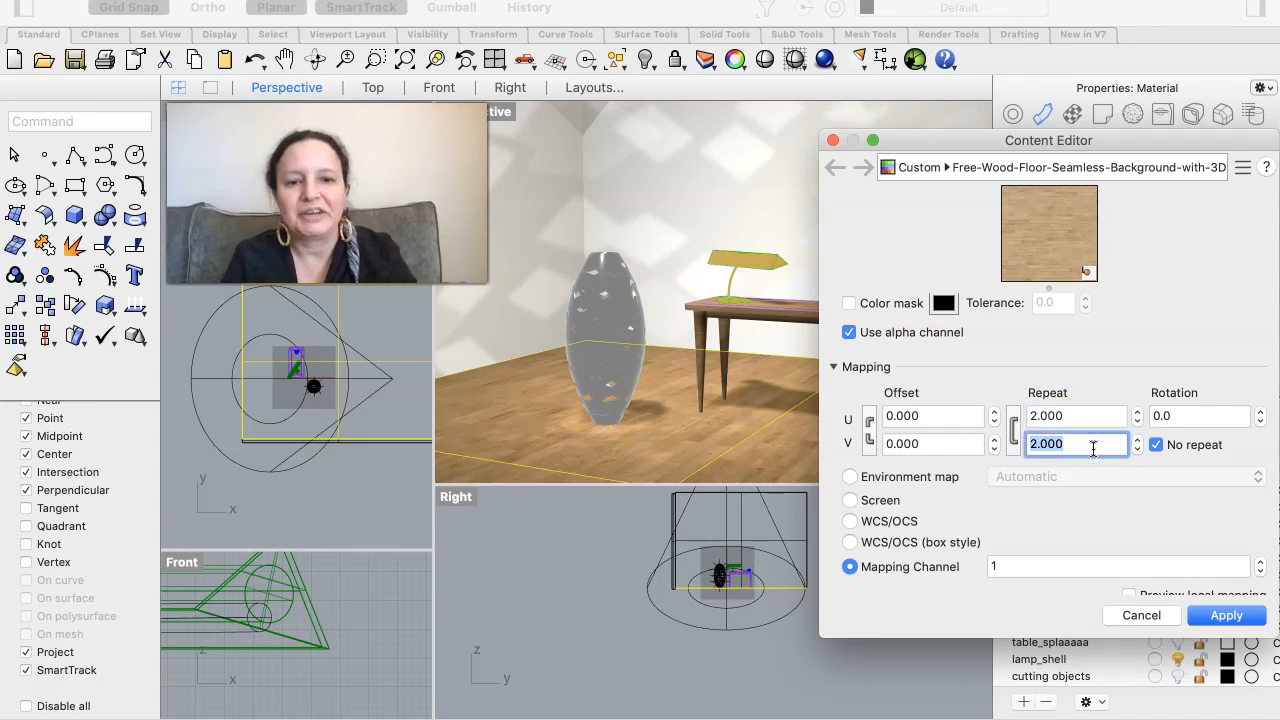
- Set the wood texture's linked U and V repeat to 2.5, inspect the floor in the Perspective view, and close the Content Editor
double_click(1069, 414)
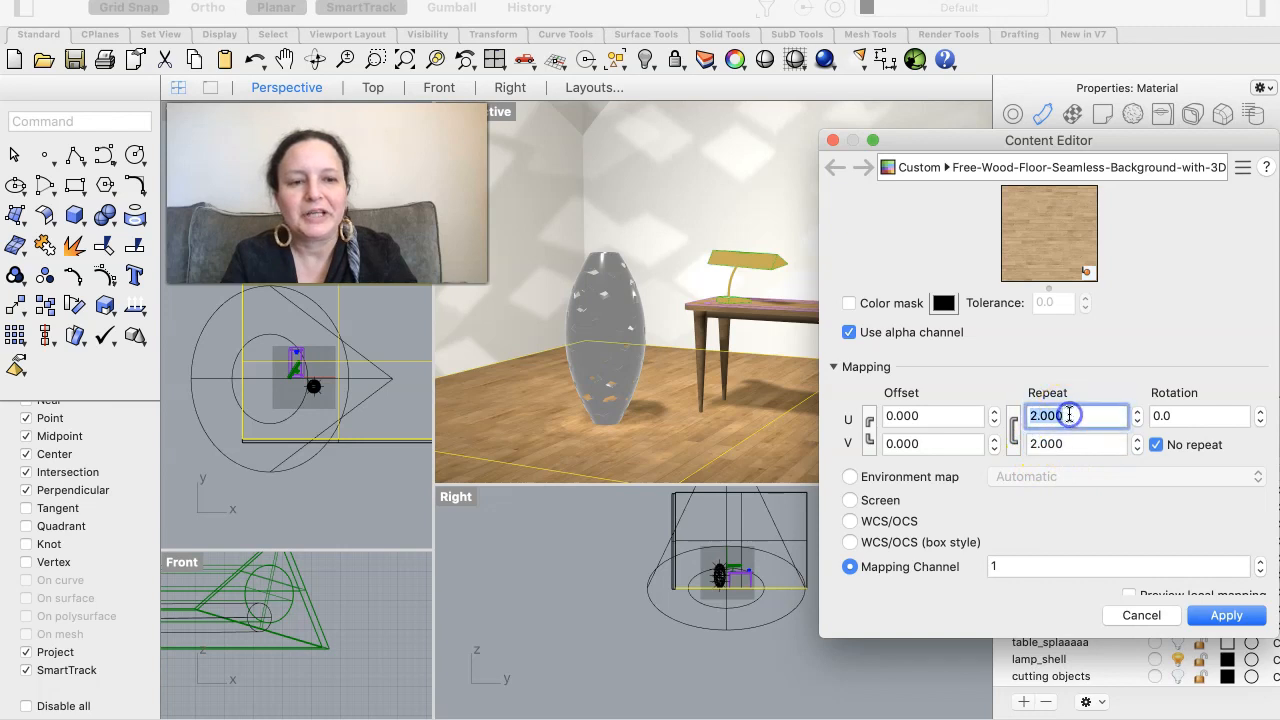
left_click(1055, 414)
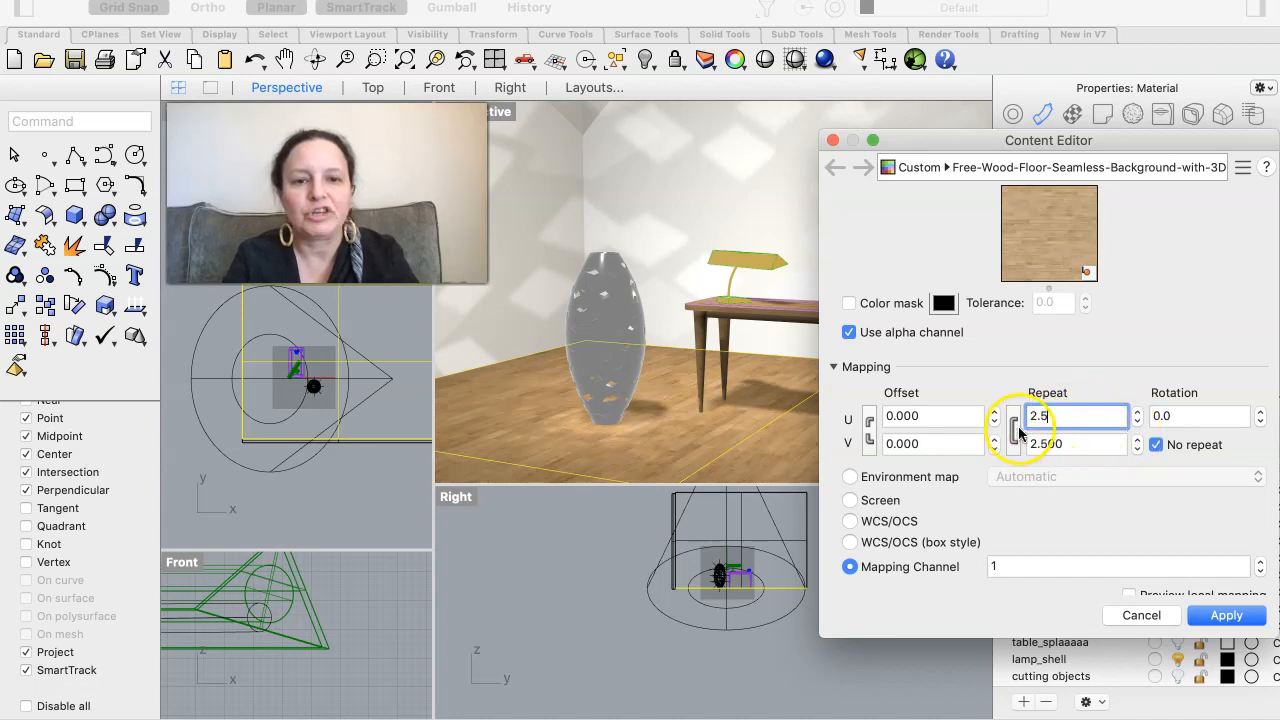
left_click_drag(965, 140, 96, 385)
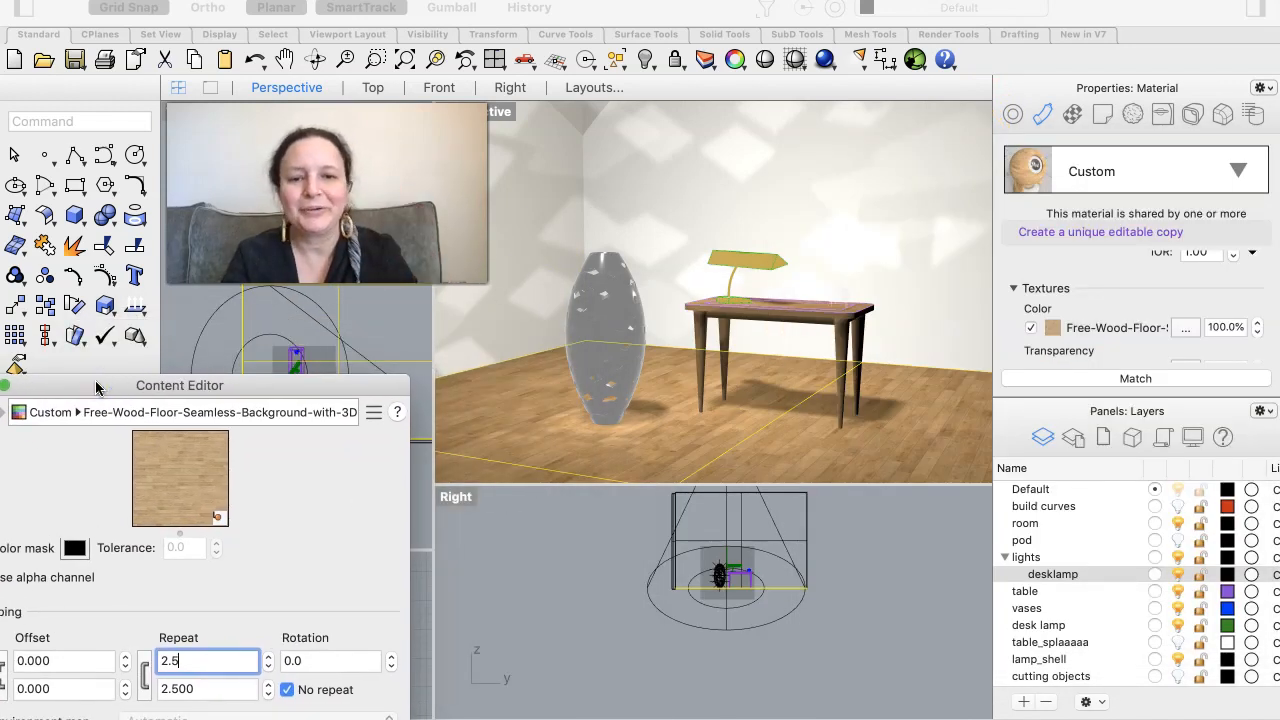
left_click(868, 448)
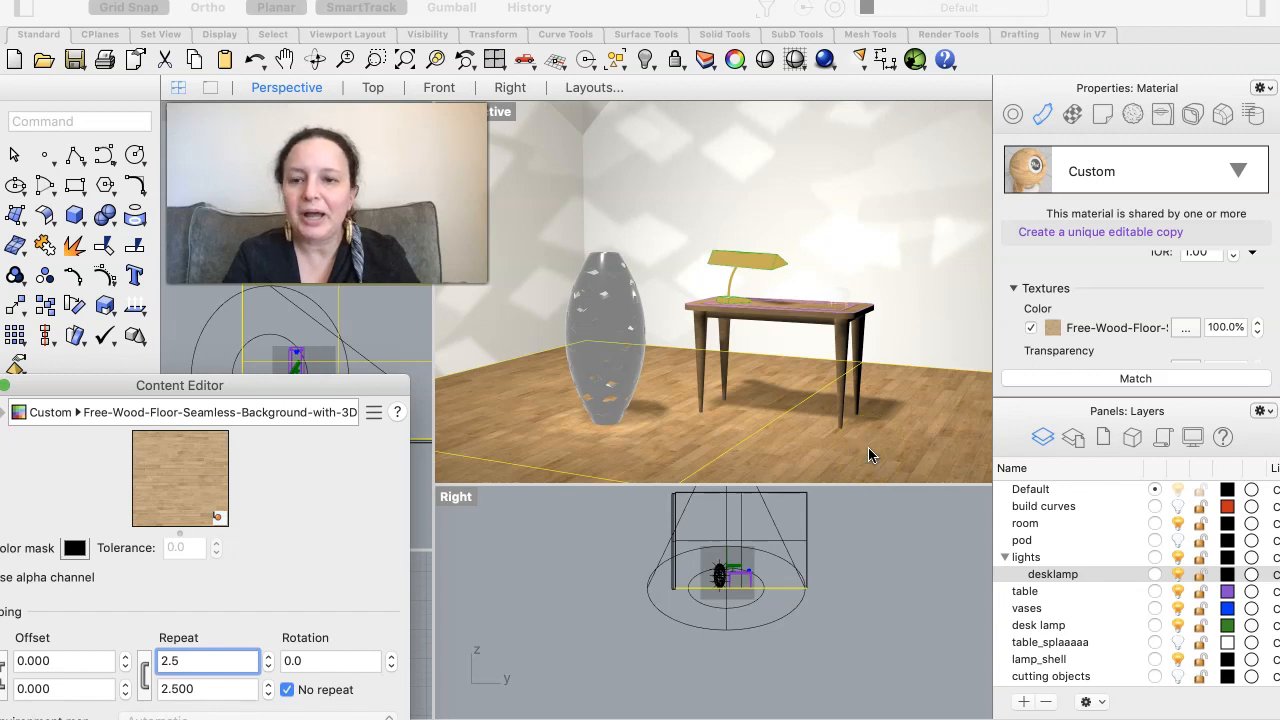
left_click_drag(358, 389, 464, 297)
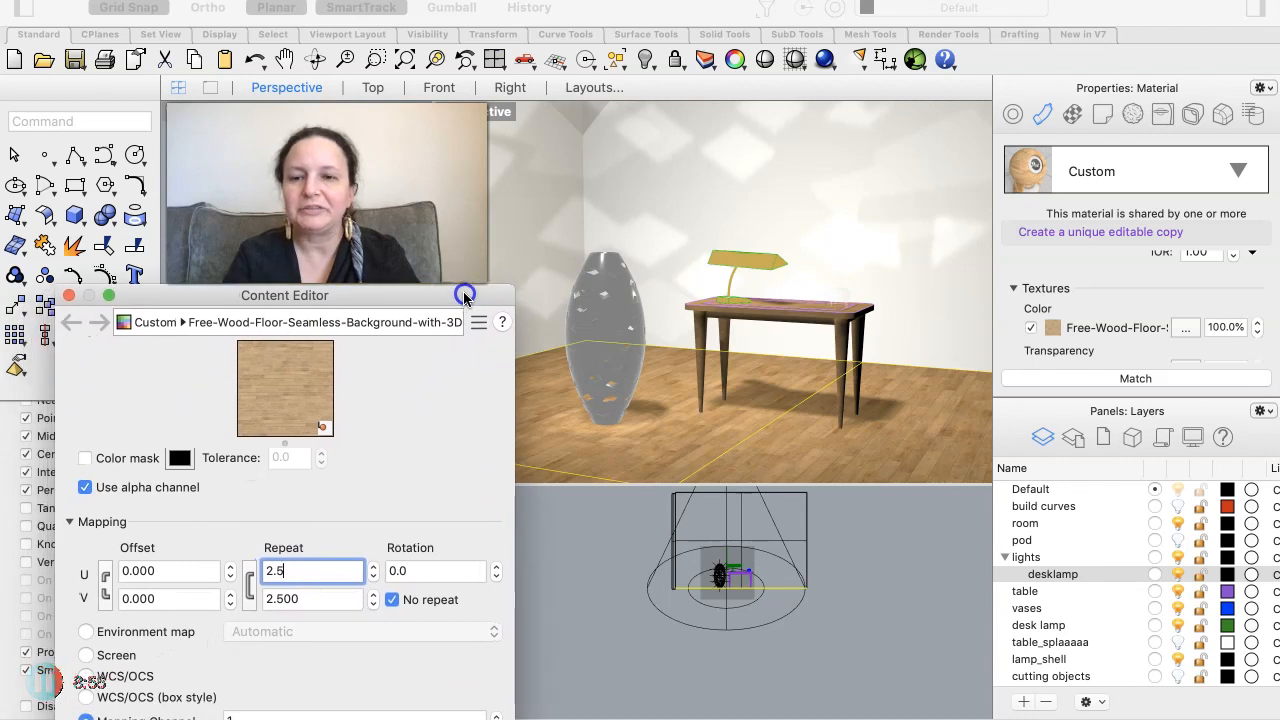
left_click(67, 296)
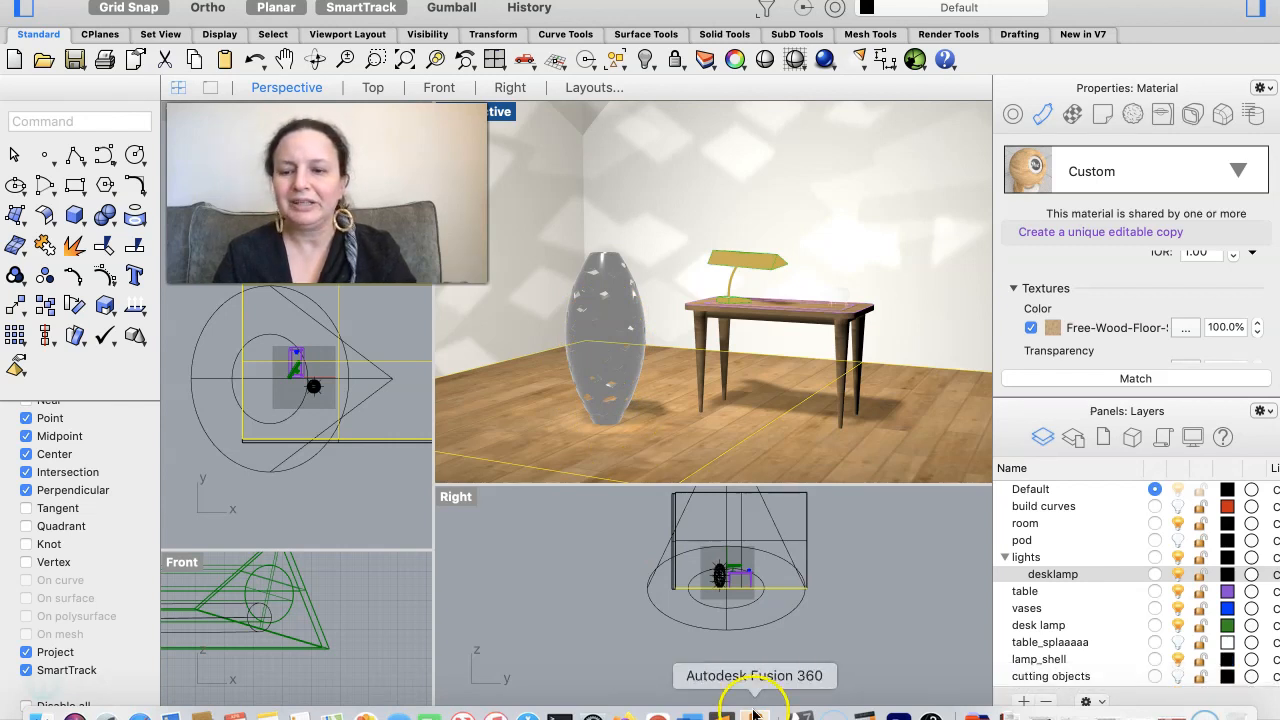
left_click(767, 572)
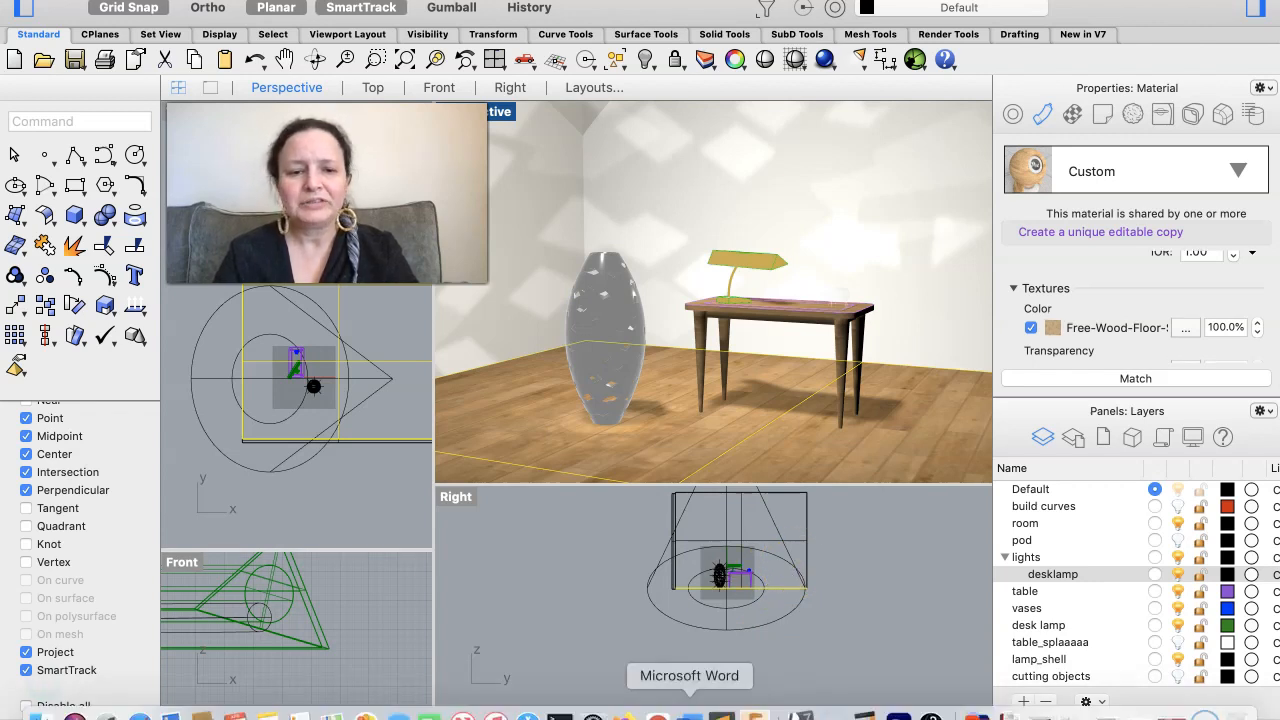
left_click(772, 553)
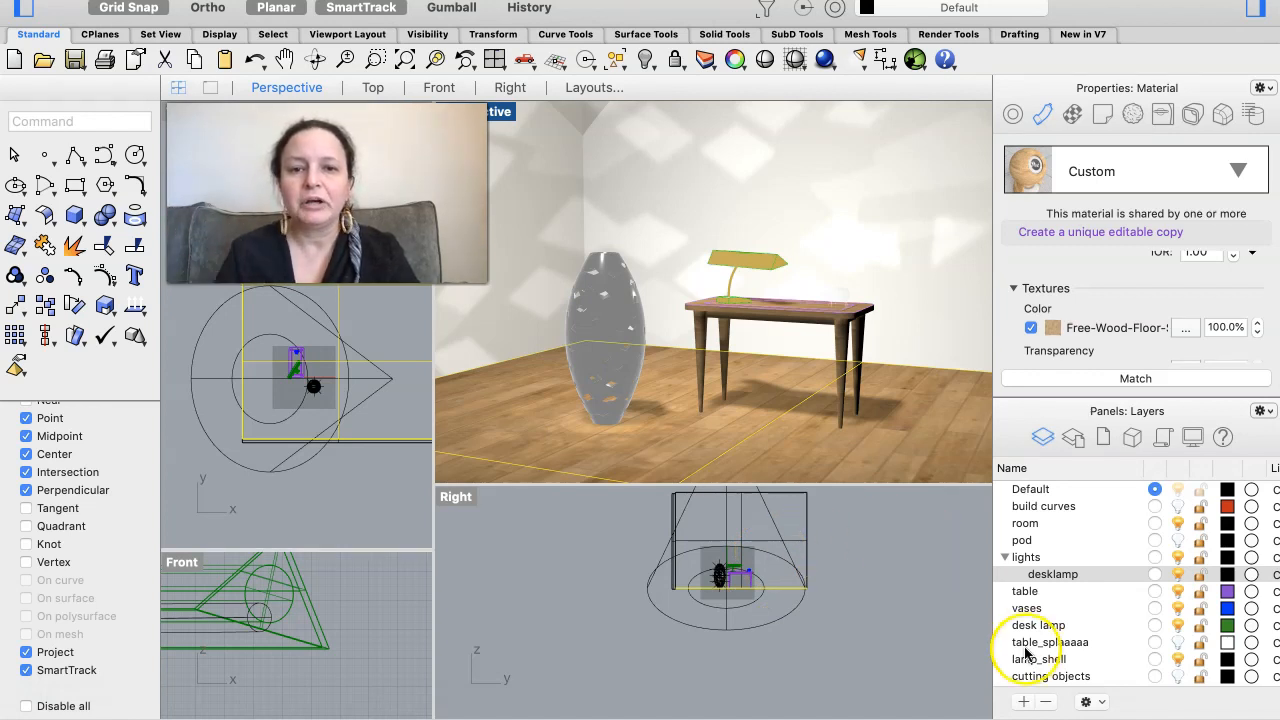
- Open the render properties and set the current renderer to Legacy Rhino Render
left_click(830, 64)
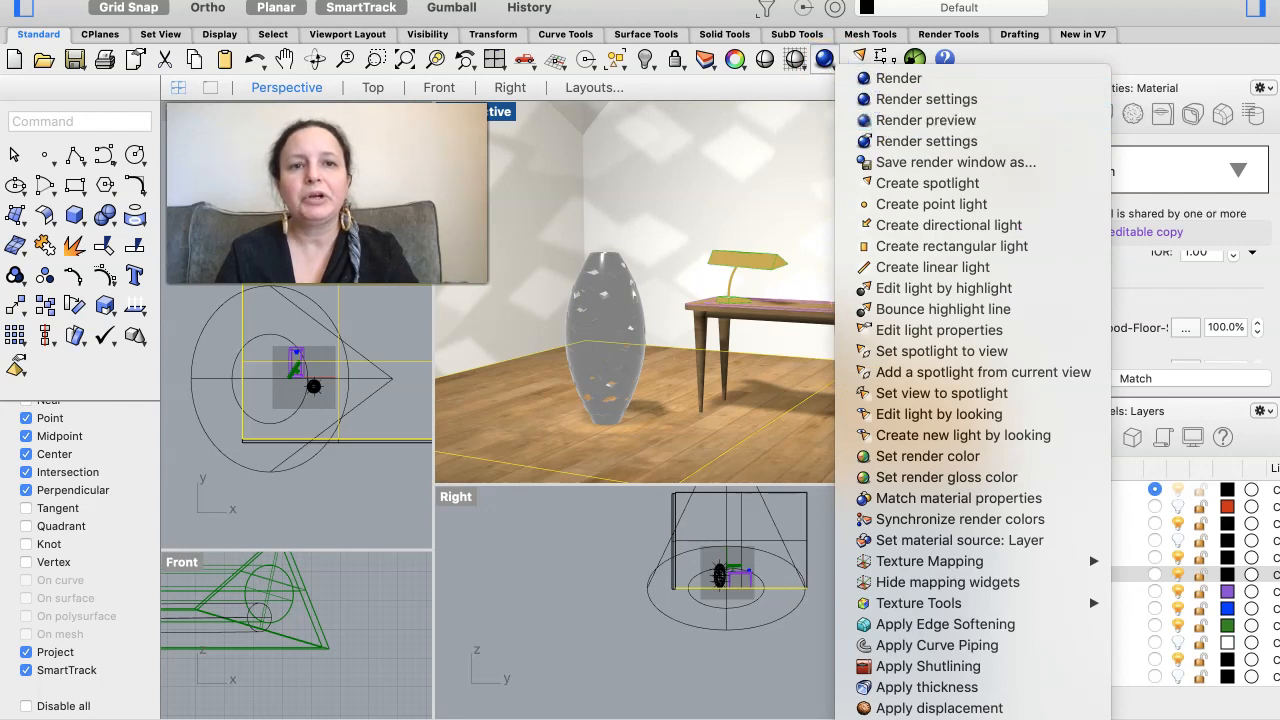
left_click(856, 1)
left_click(856, 1)
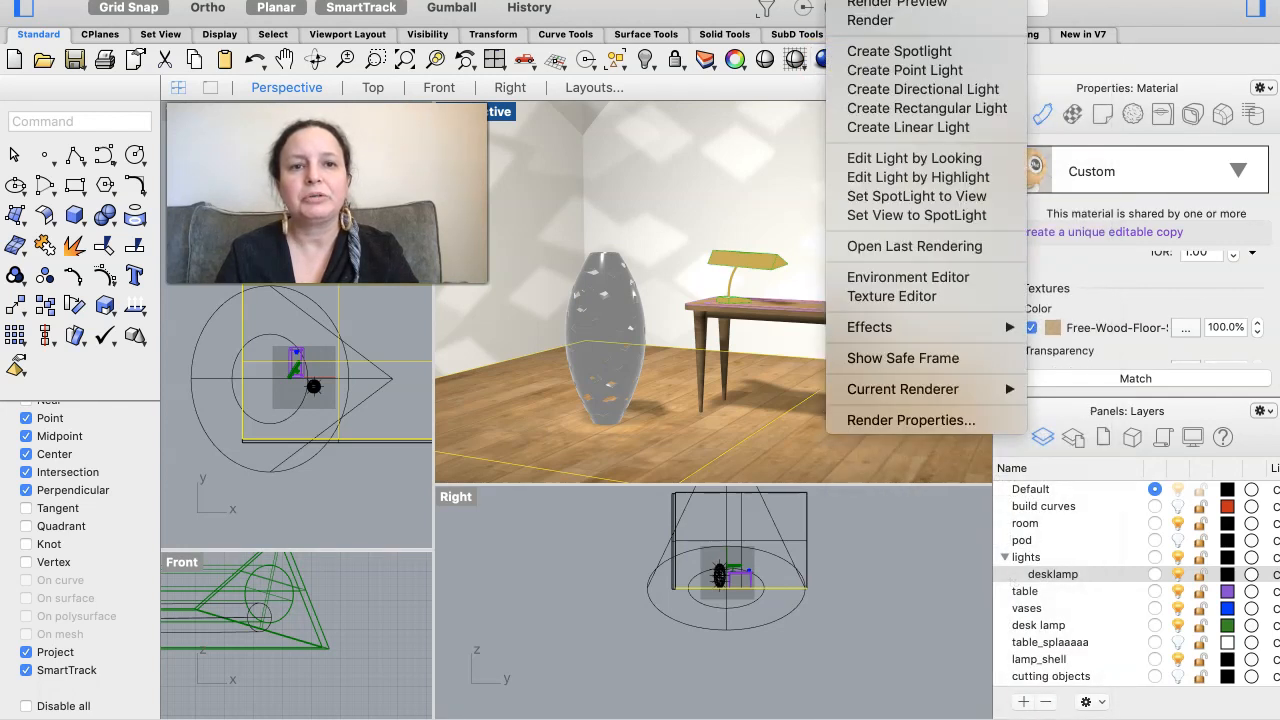
left_click(880, 420)
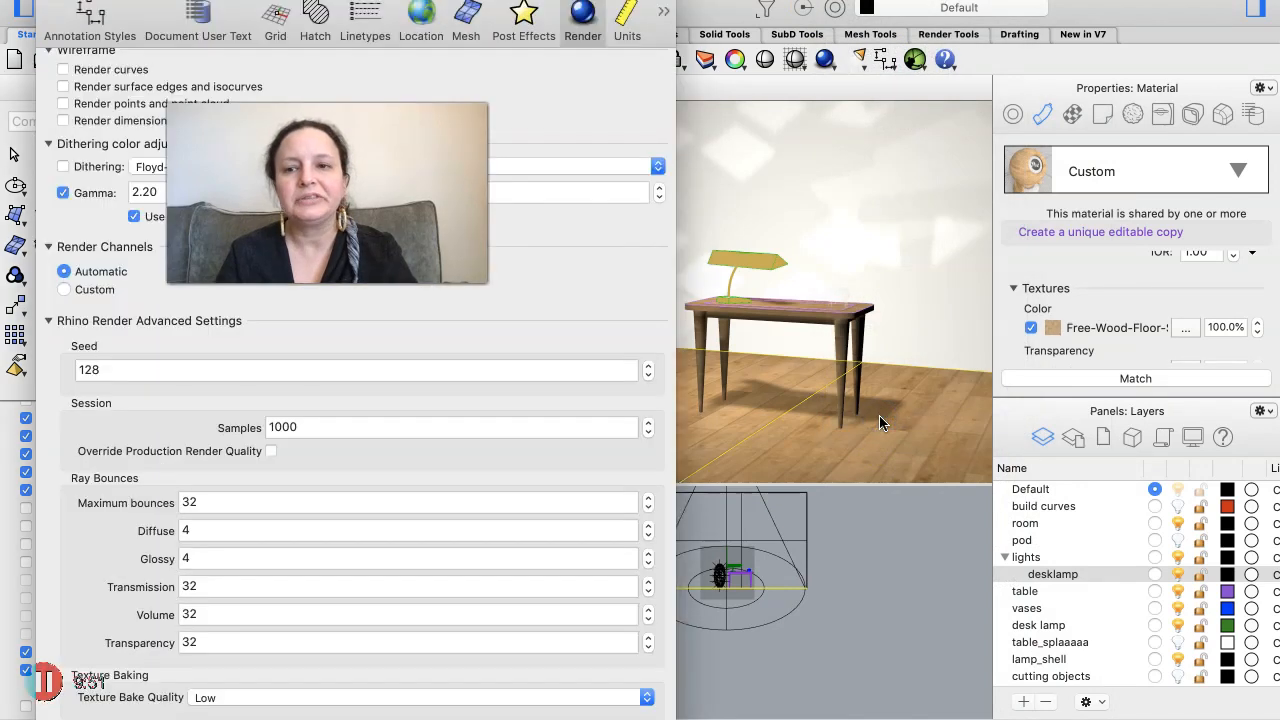
scroll(355, 400, "up", 10)
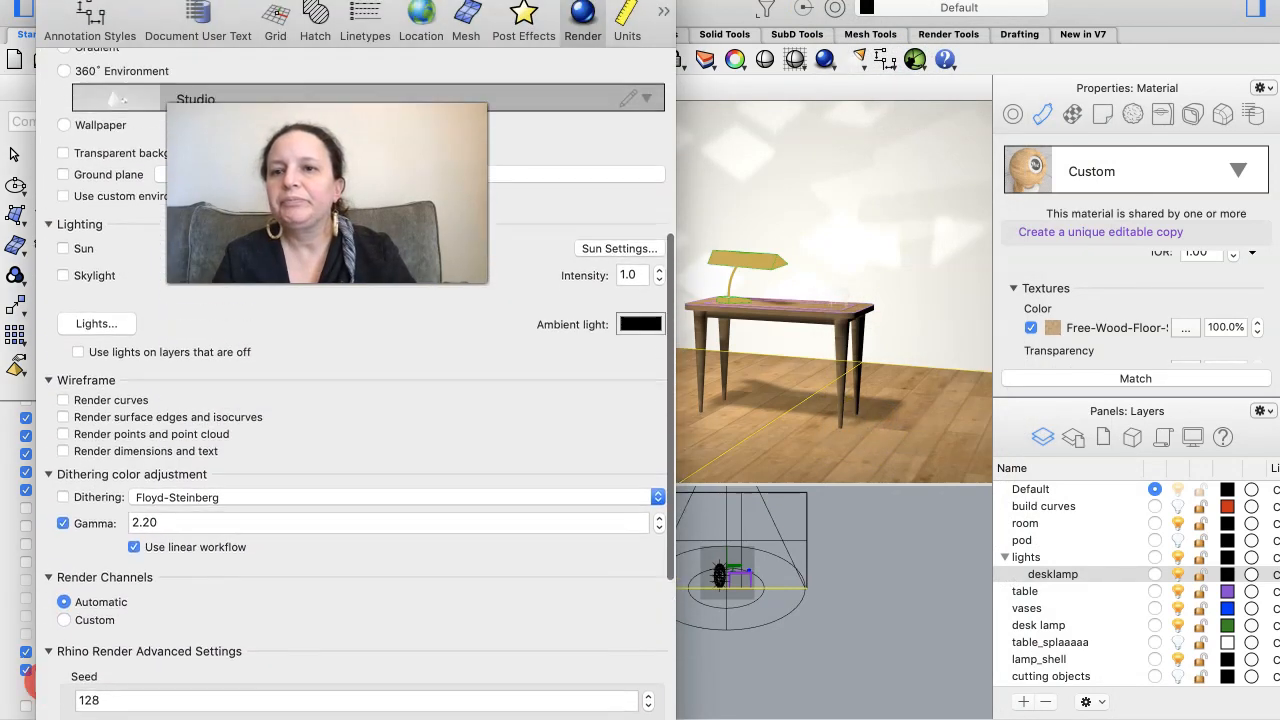
scroll(355, 400, "up", 4)
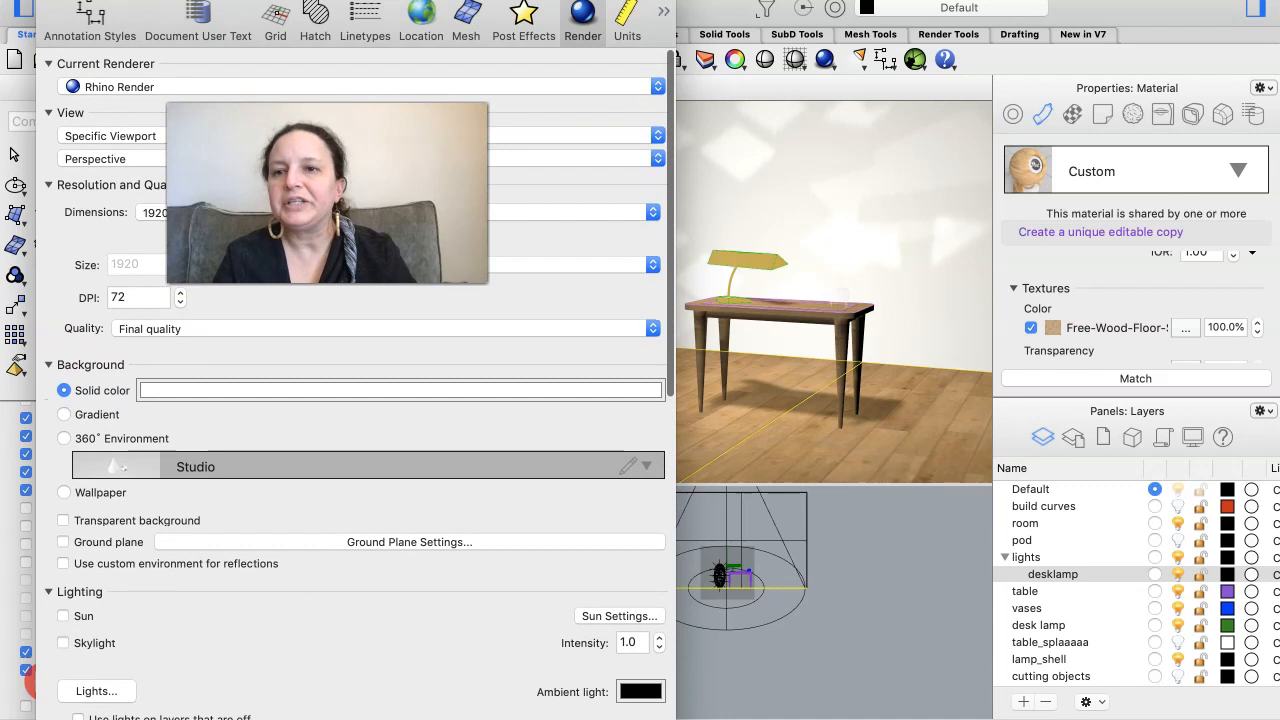
left_click(226, 90)
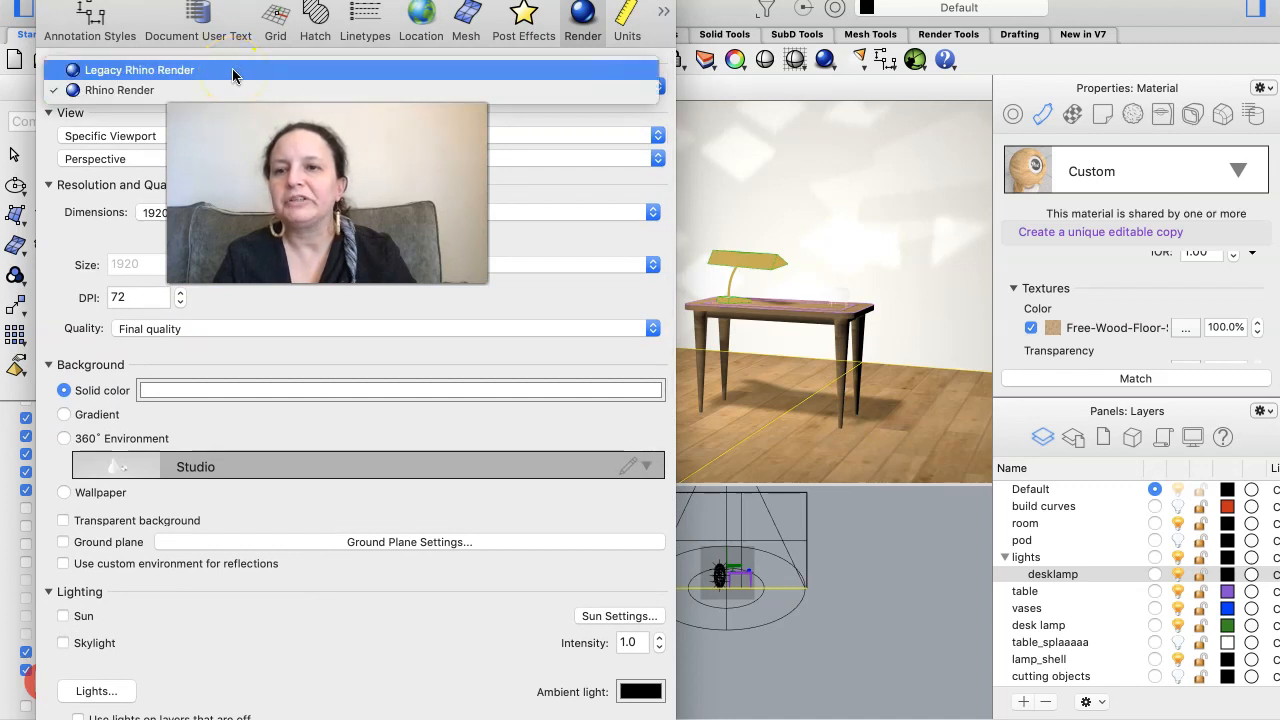
left_click(232, 71)
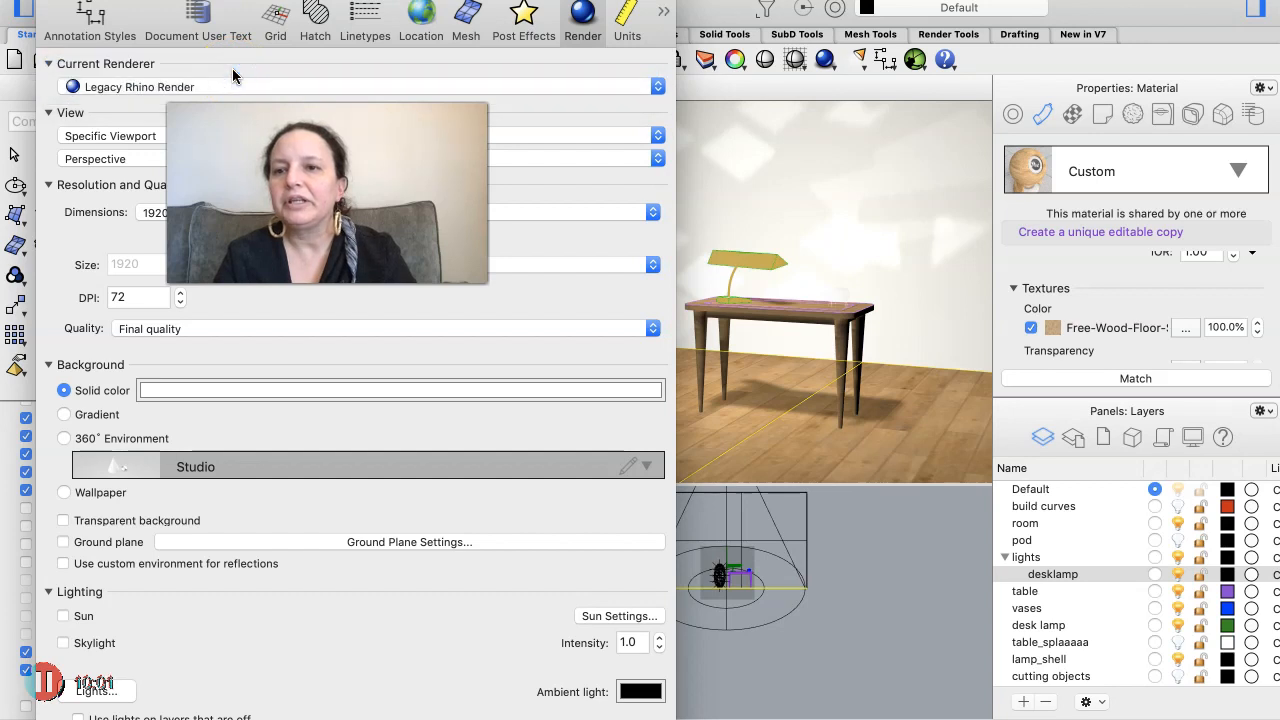
- Set the render quality to Draft quality and render the Perspective view
left_click(258, 327)
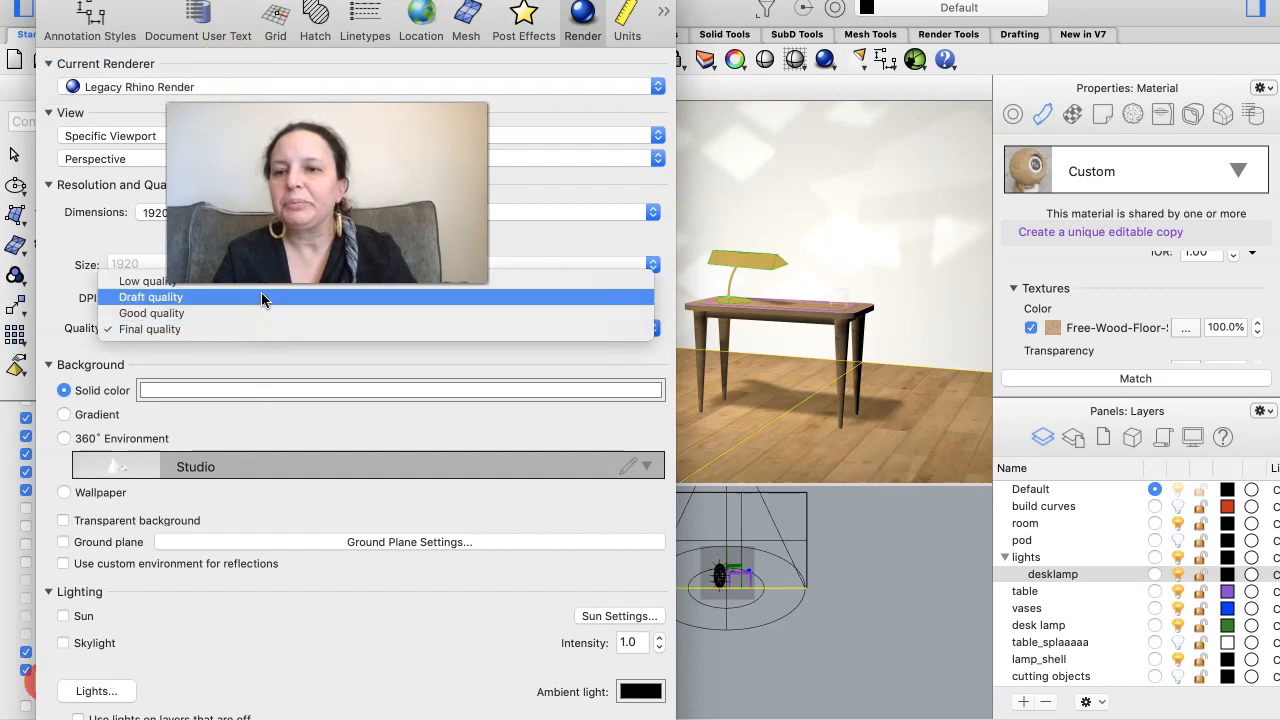
left_click(261, 297)
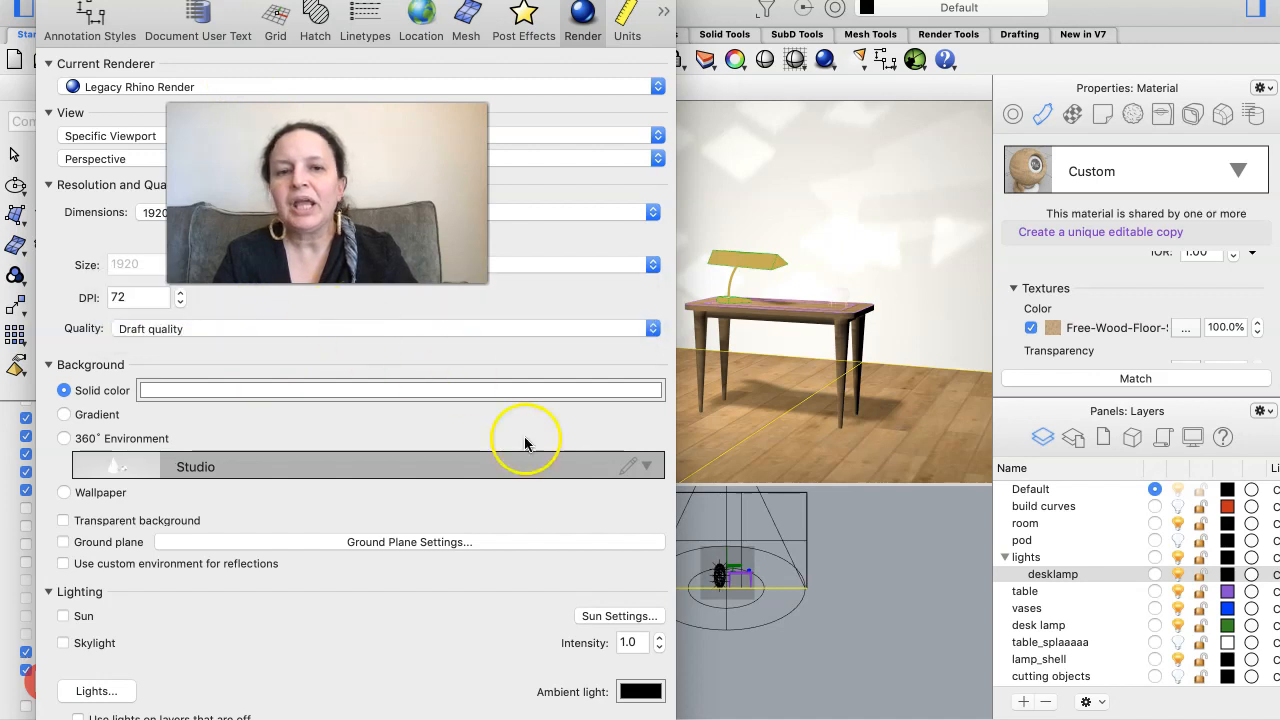
left_click(865, 443)
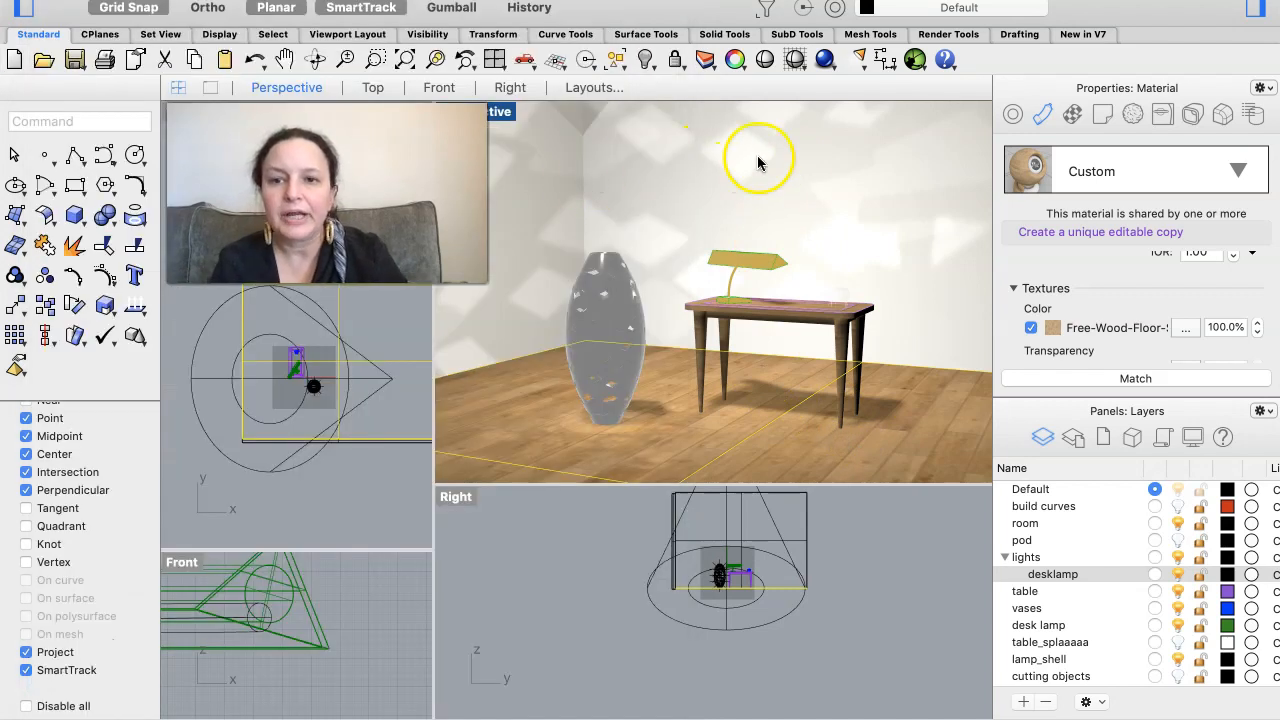
left_click(823, 60)
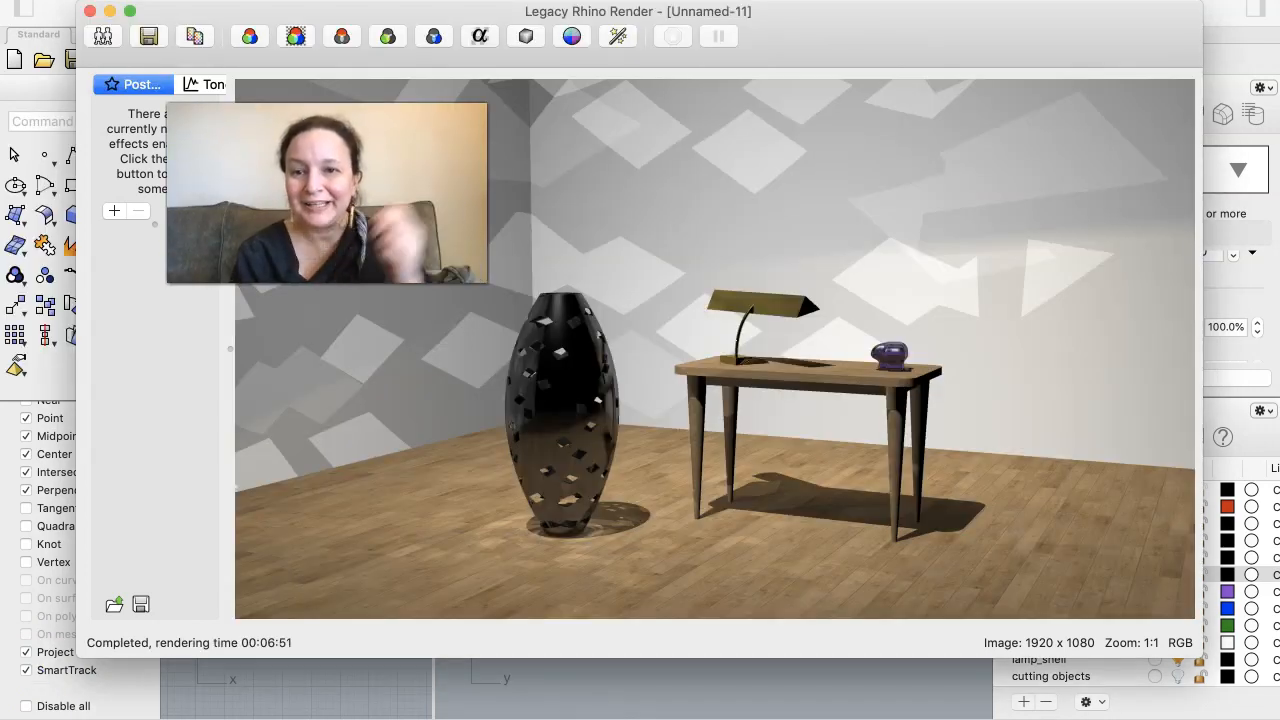
key("F11")
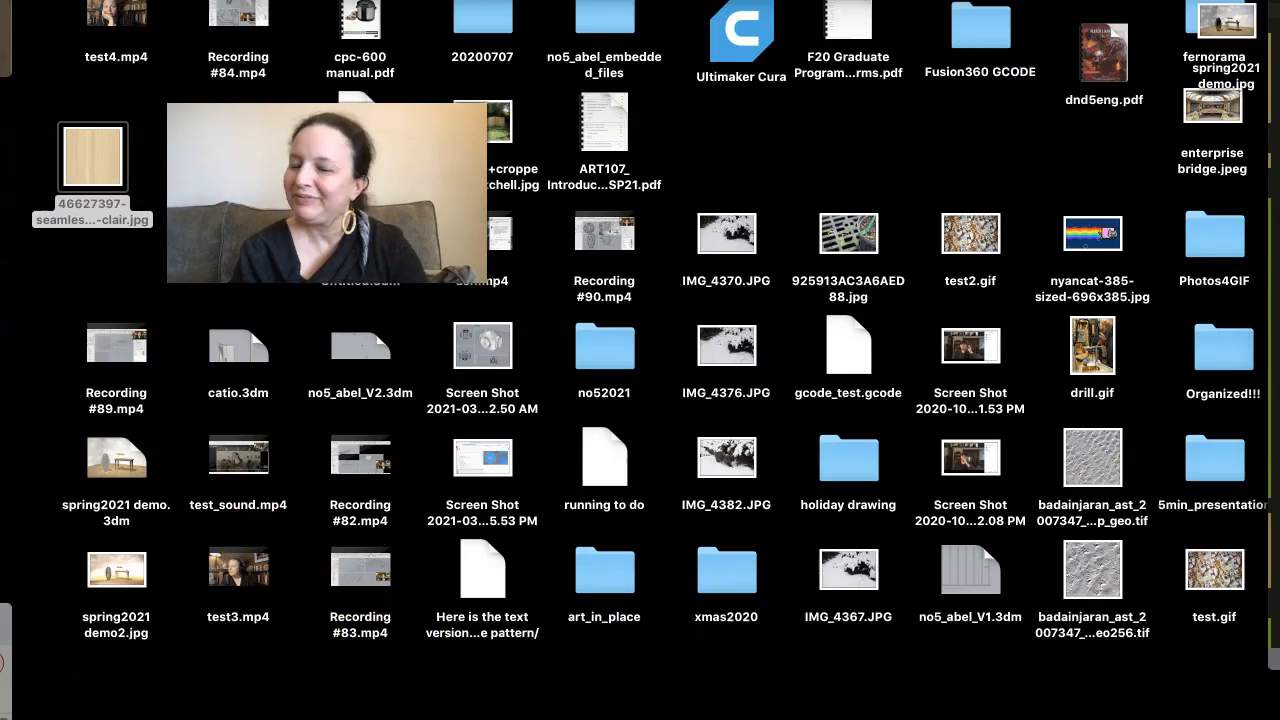
key("F11")
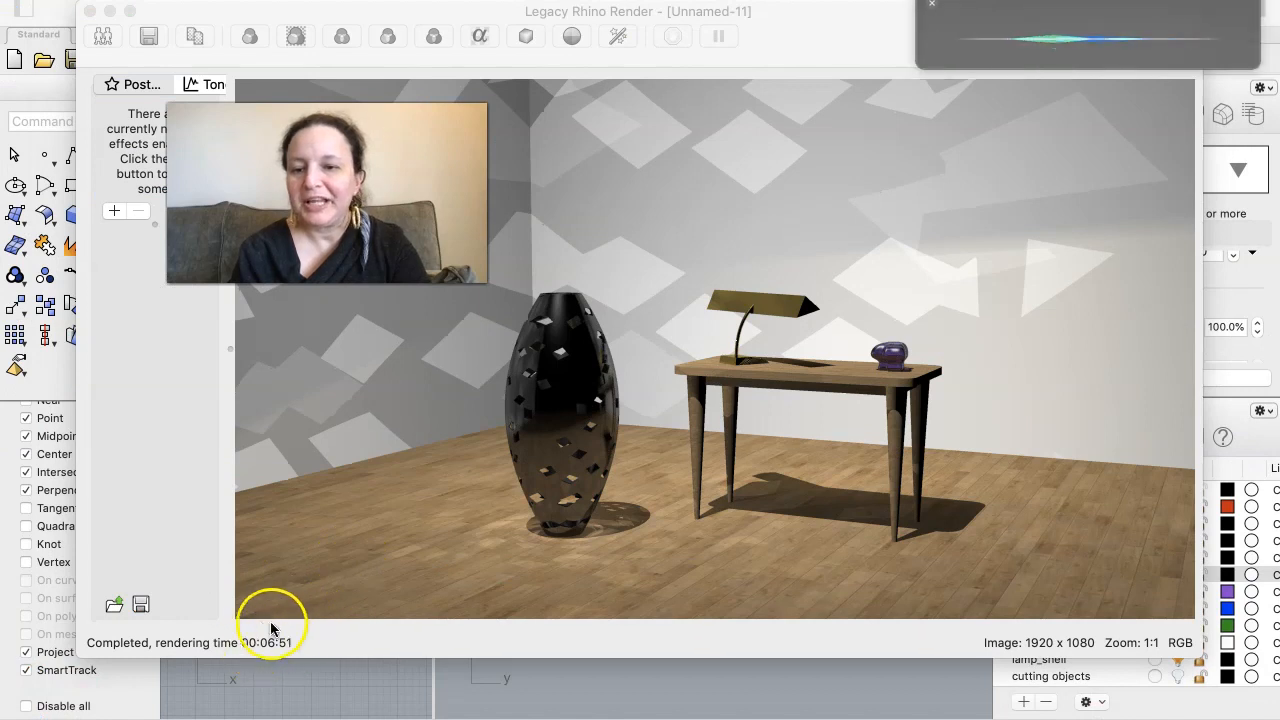
left_click(930, 8)
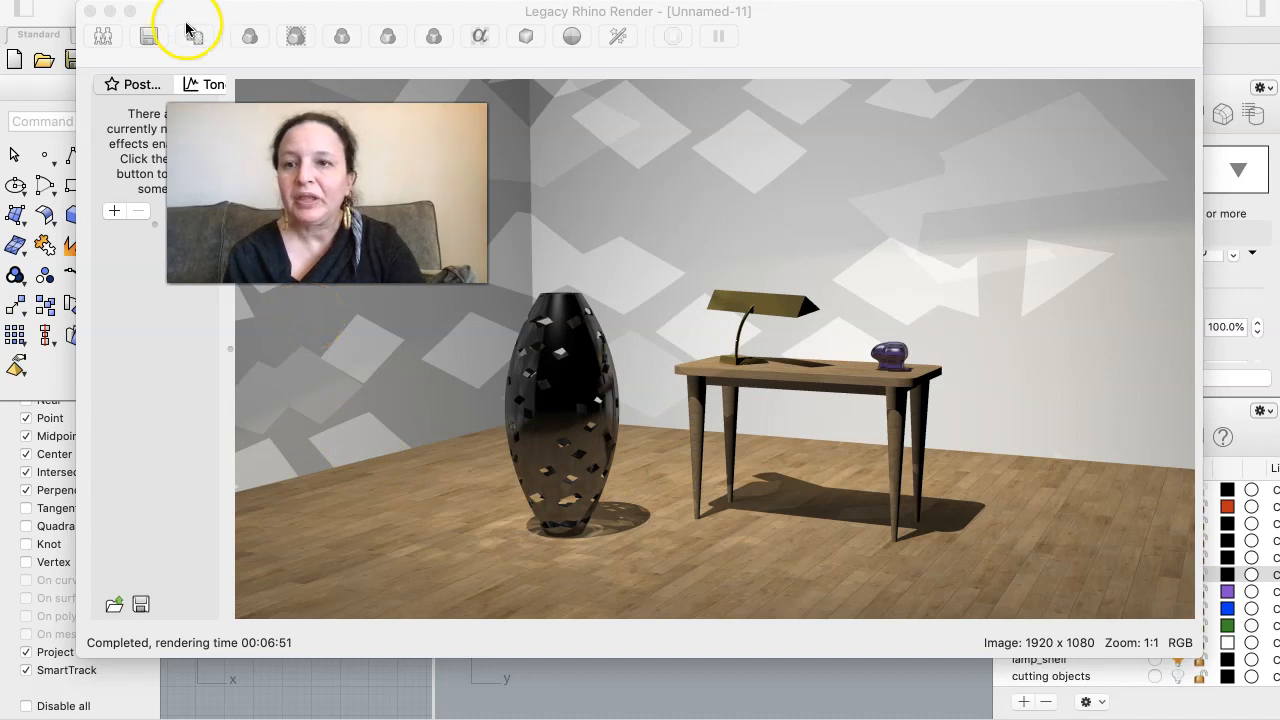
- Save the finished Legacy Rhino Render image to the Desktop as spring2021 demodraft.jpg
left_click(149, 36)
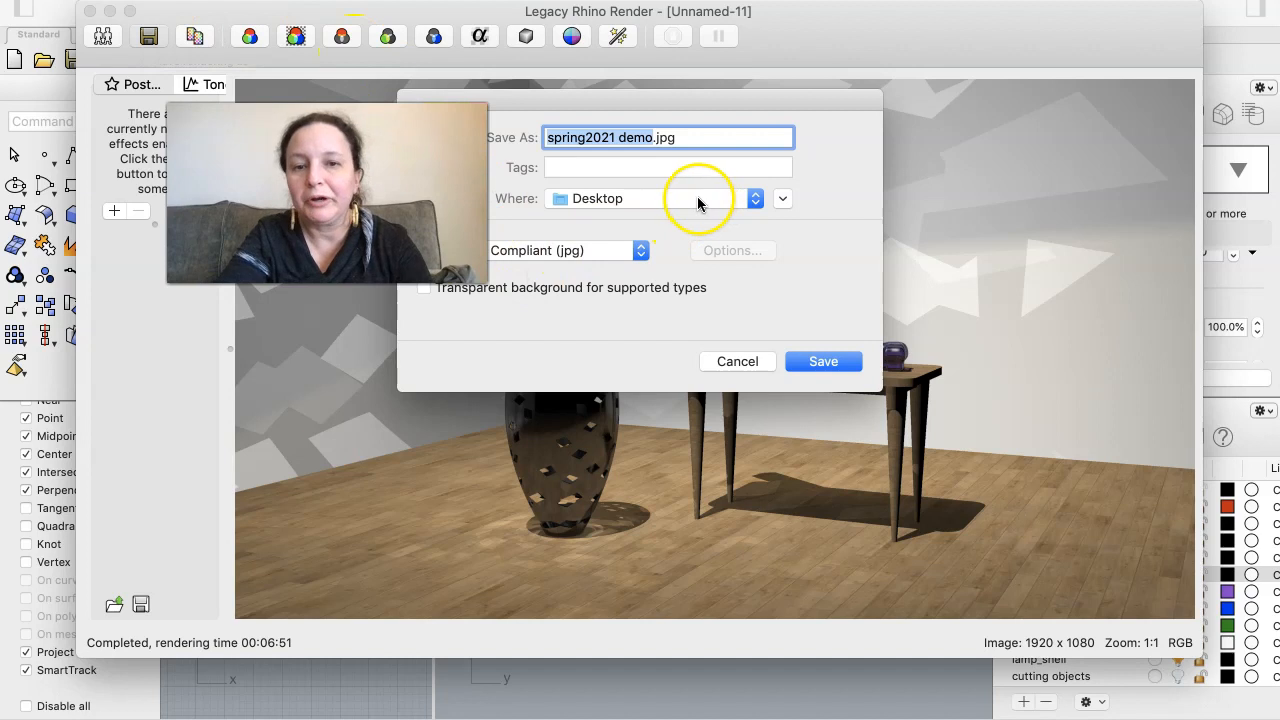
key("Right")
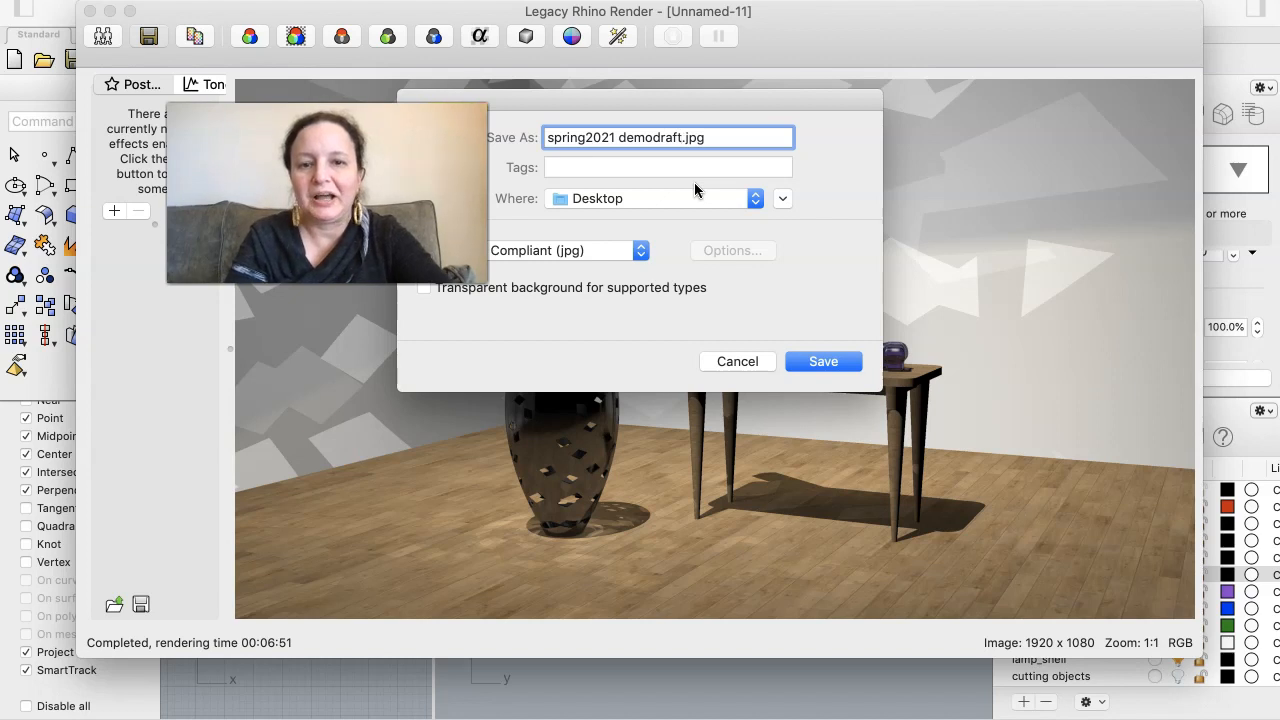
key("Return")
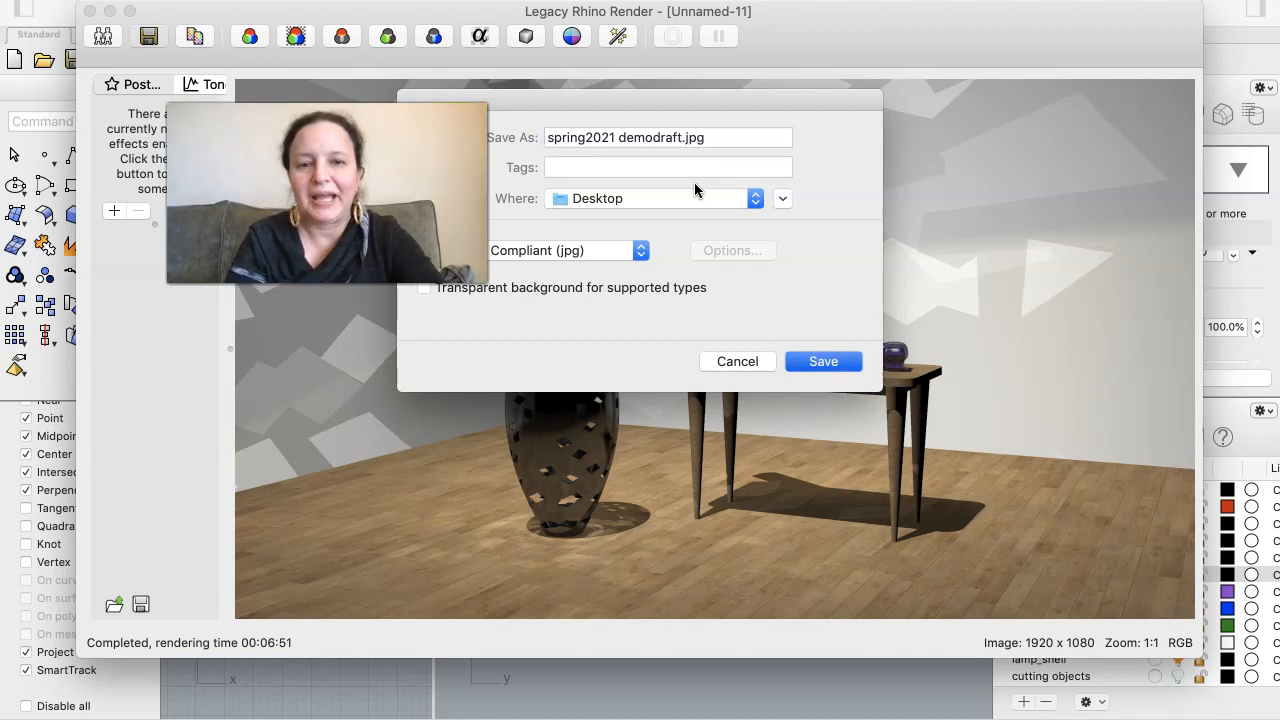
left_click(816, 371)
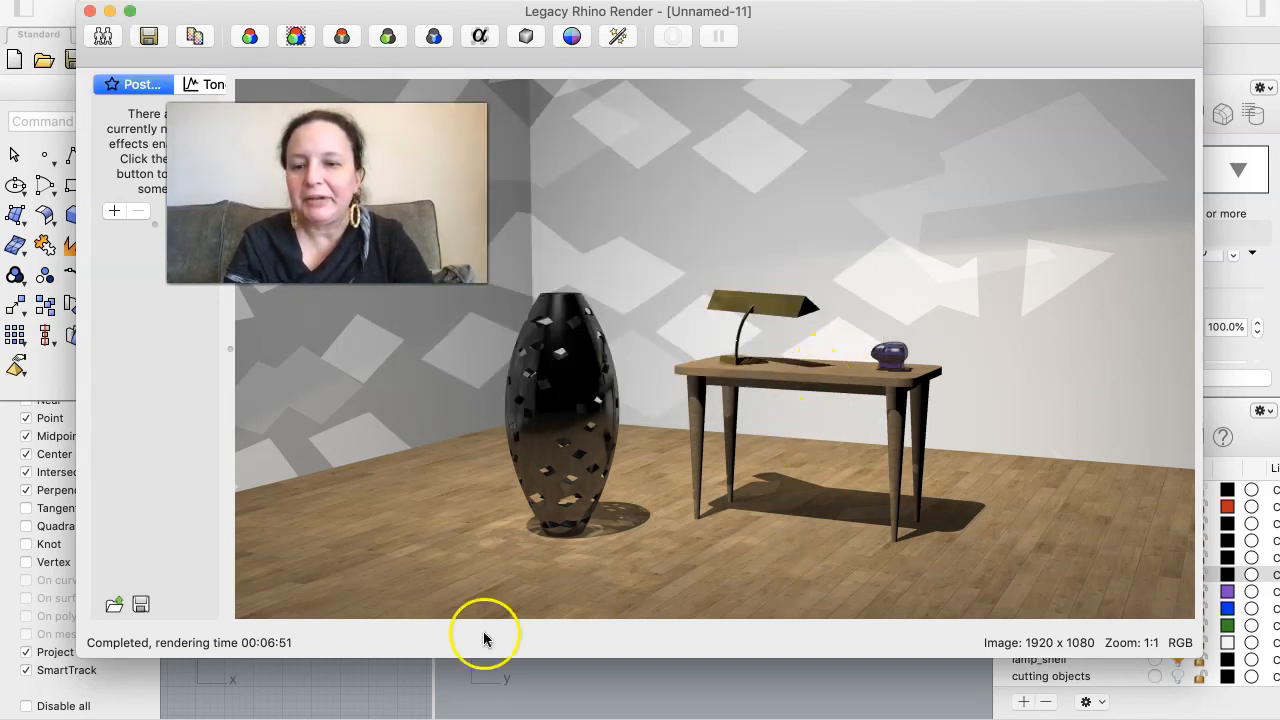
- Switch to Preview and open spring2021 demodraft.jpg from the Desktop
mouse_move(495, 717)
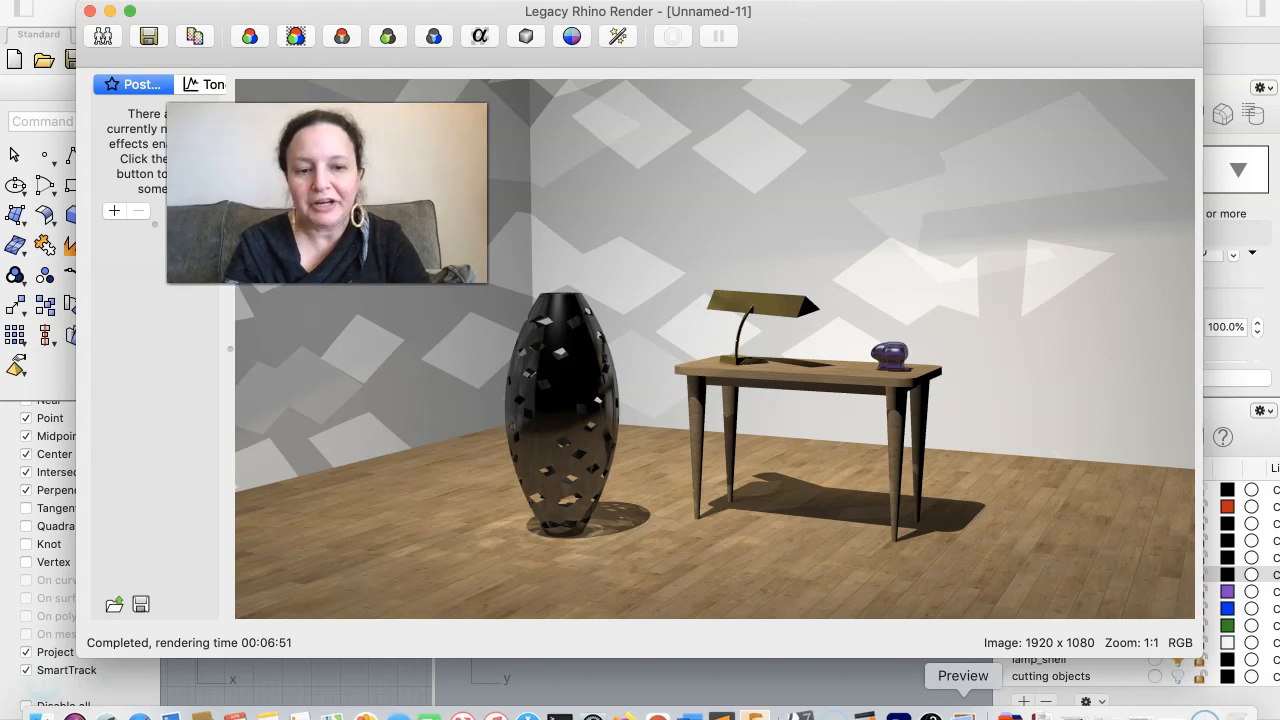
left_click(963, 712)
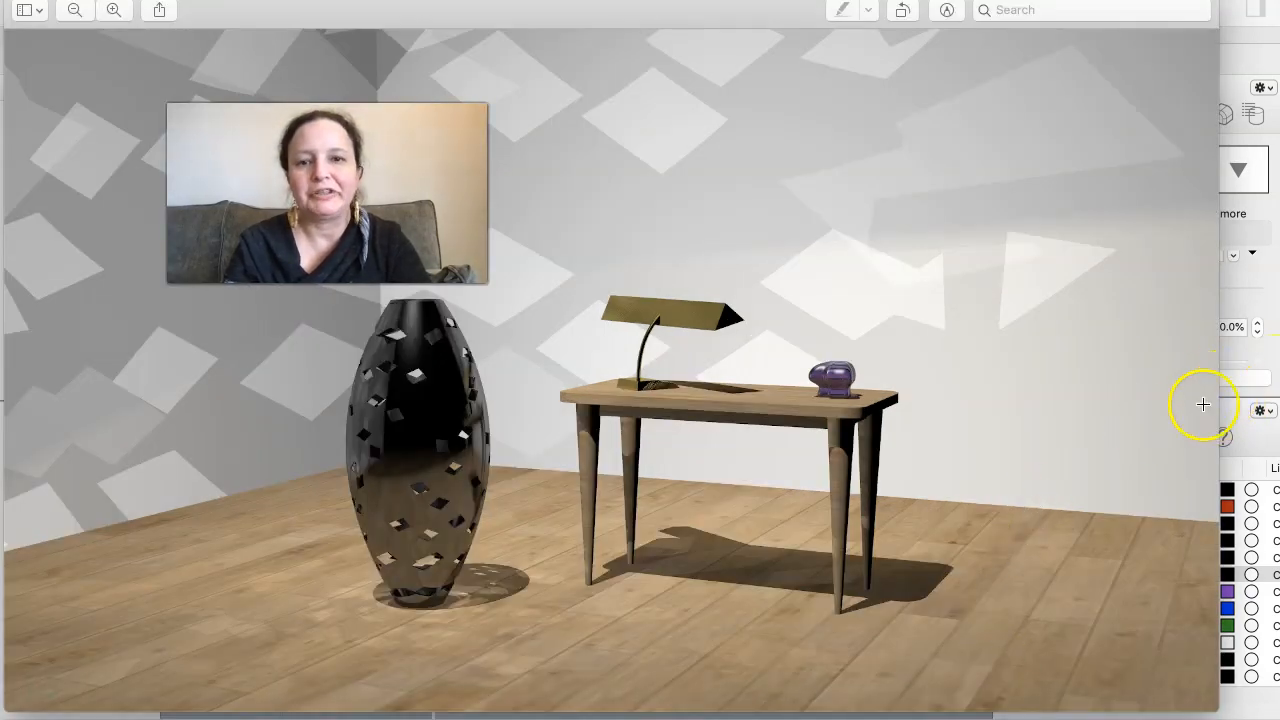
left_click(135, 0)
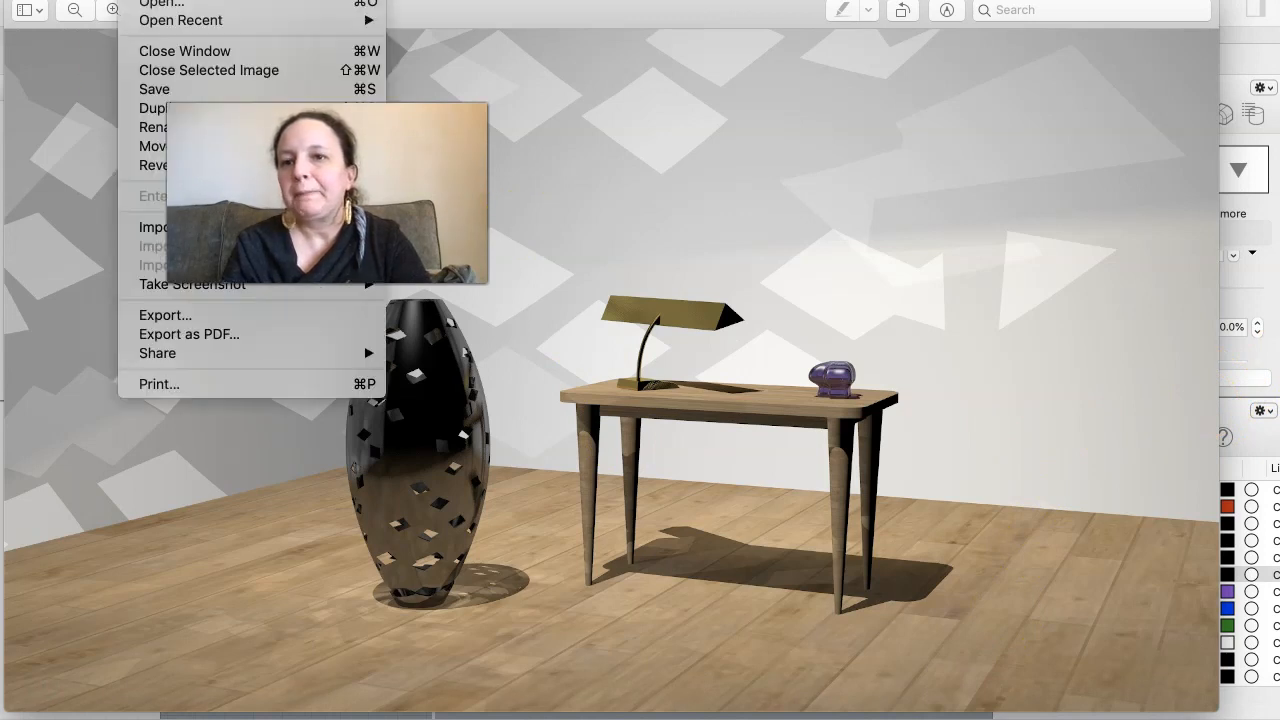
mouse_move(220, 28)
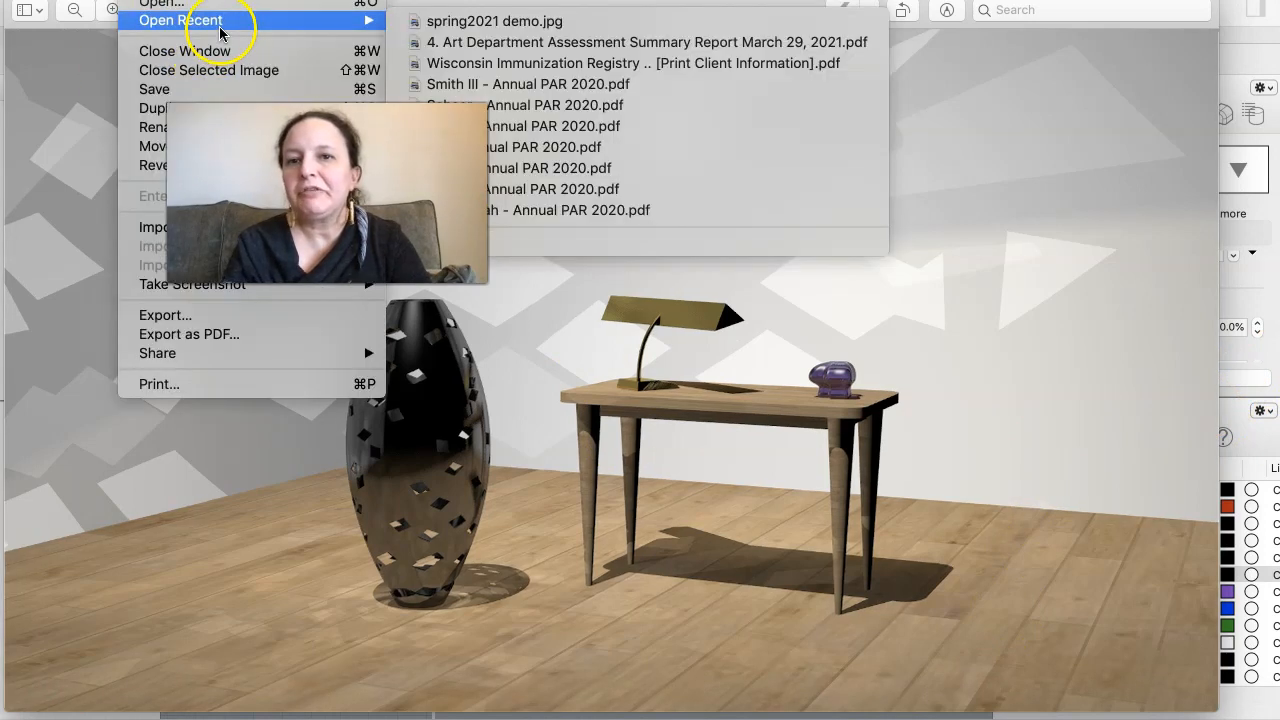
left_click(175, 0)
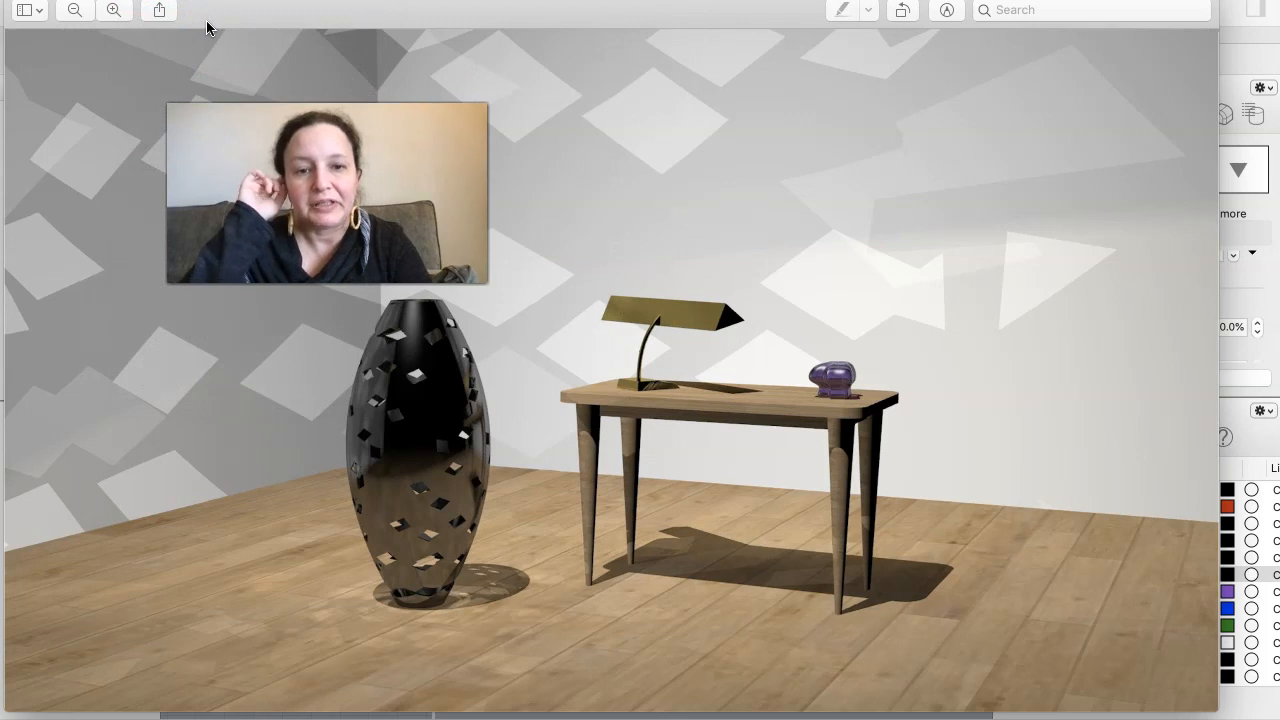
key("super+o")
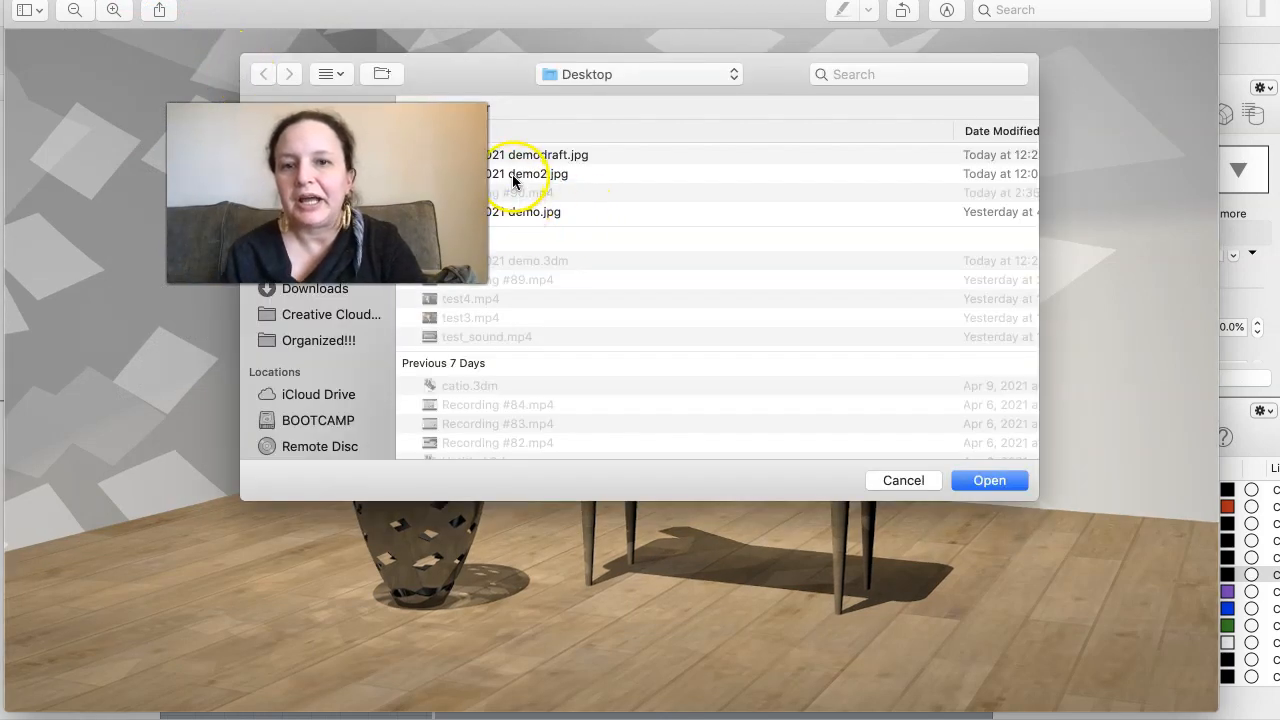
left_click(509, 211)
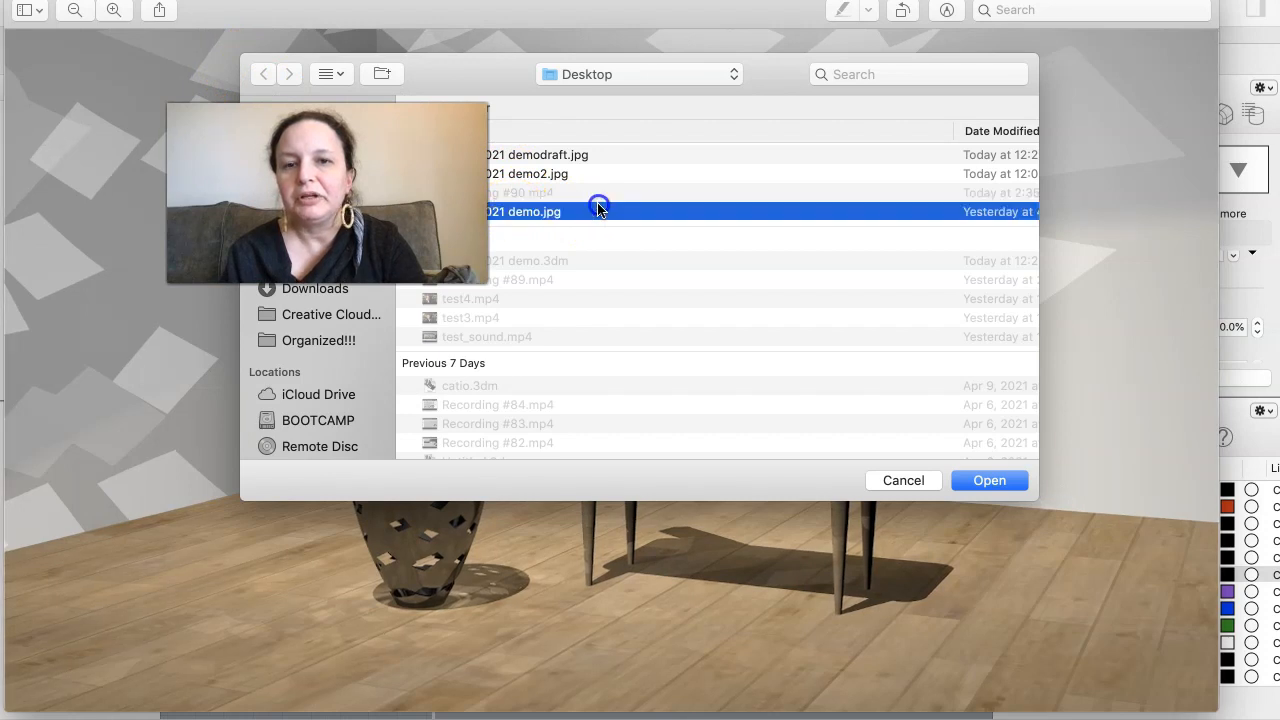
left_click(560, 156)
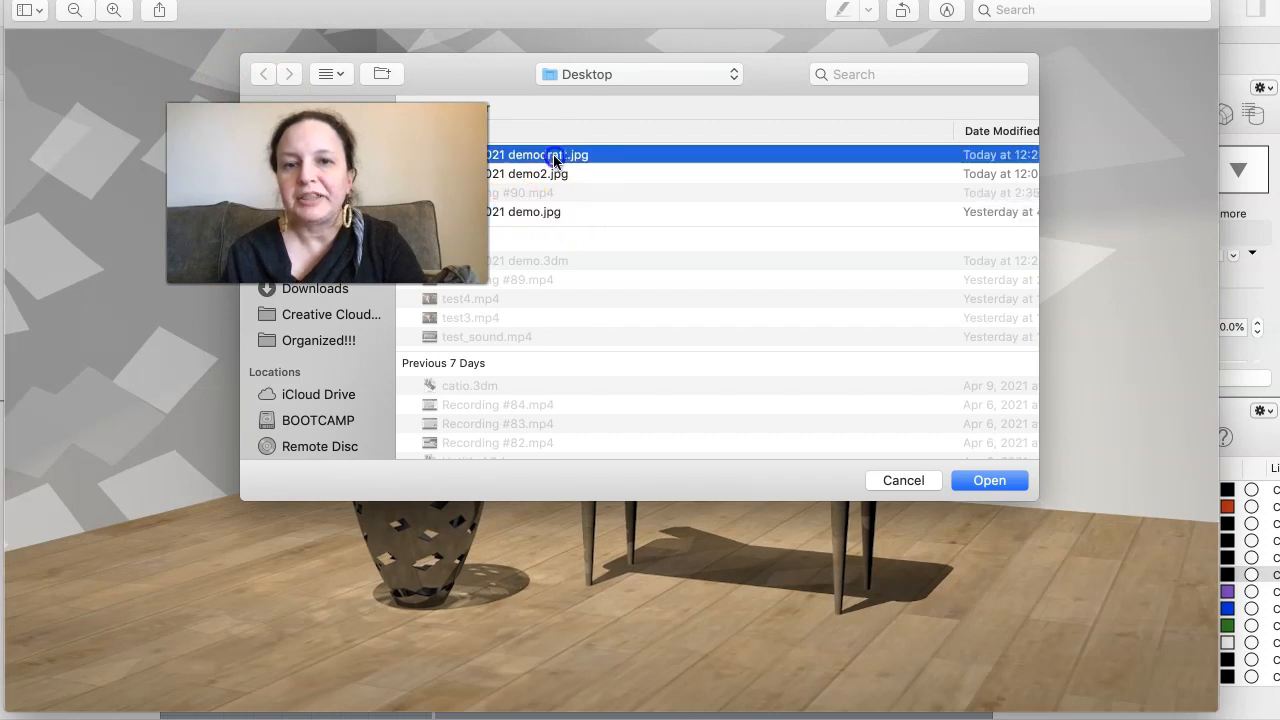
left_click(1020, 484)
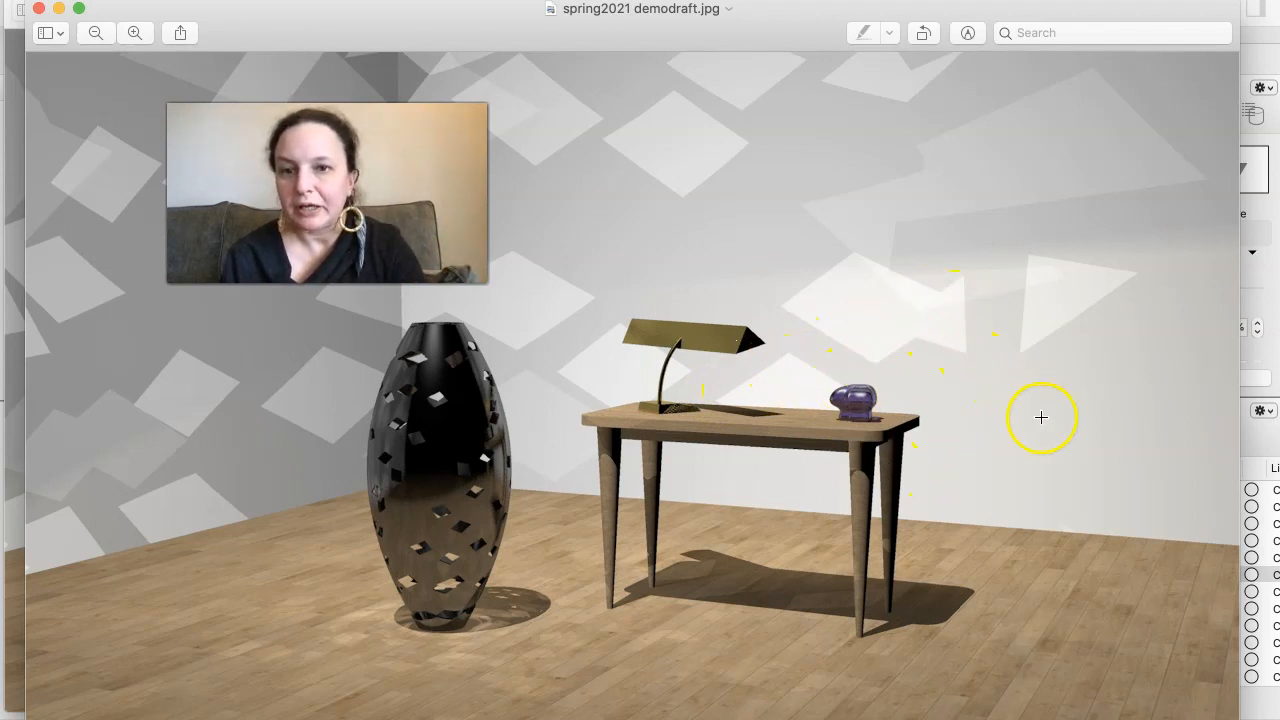
- Narrow the two image windows to about half width and place spring2021 demodraft.jpg and spring2021 demo.jpg side by side
left_click_drag(1241, 394, 598, 441)
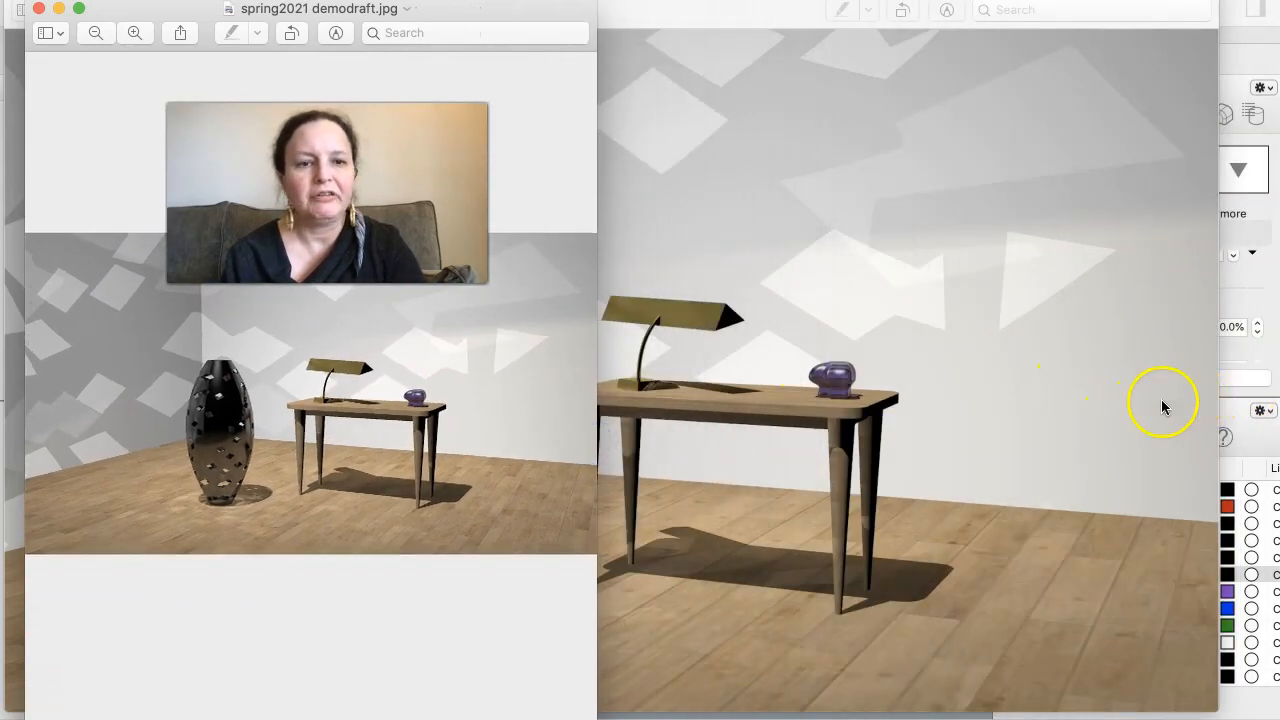
left_click(1069, 418)
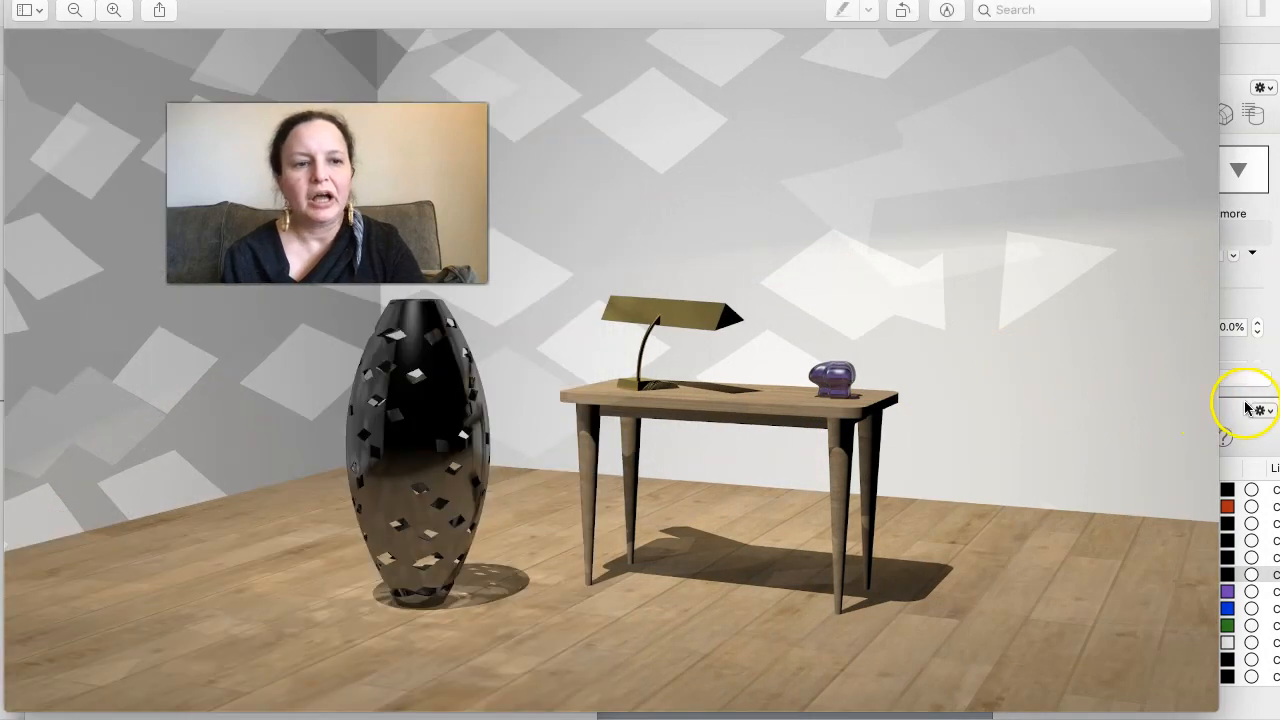
left_click_drag(1219, 404, 576, 446)
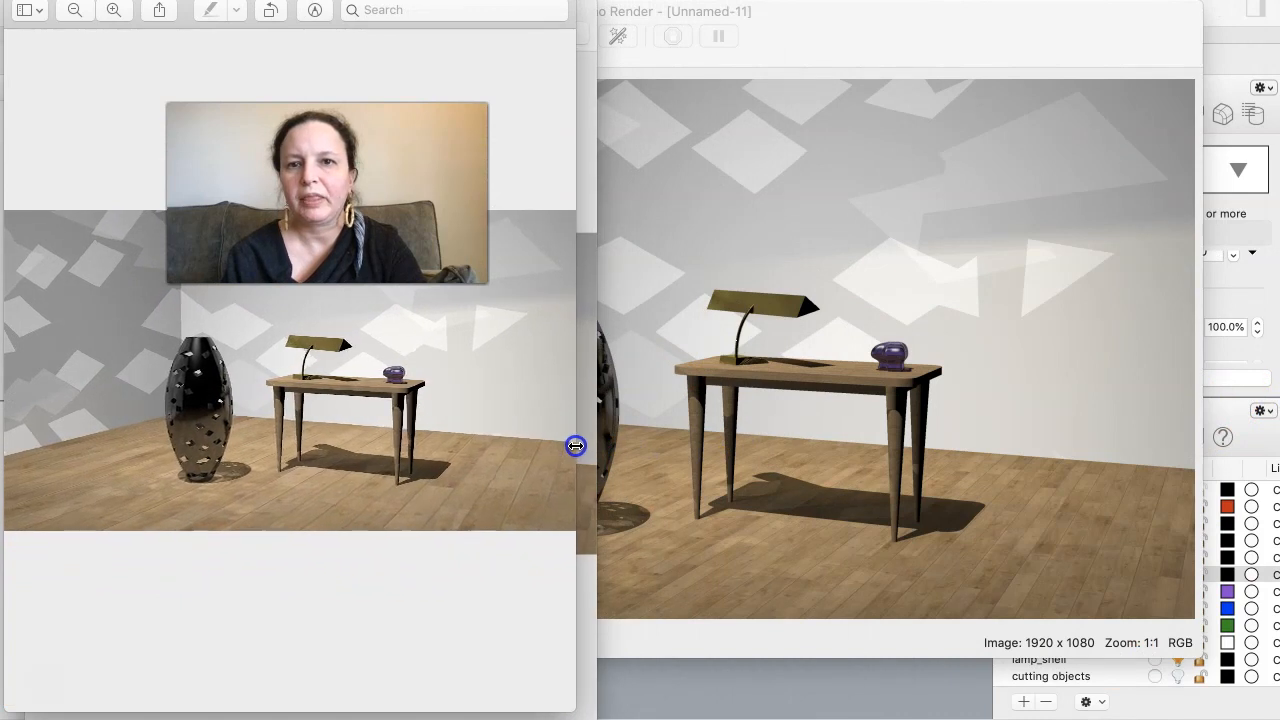
left_click_drag(400, 1, 1032, 13)
left_click_drag(575, 15, 575, 20)
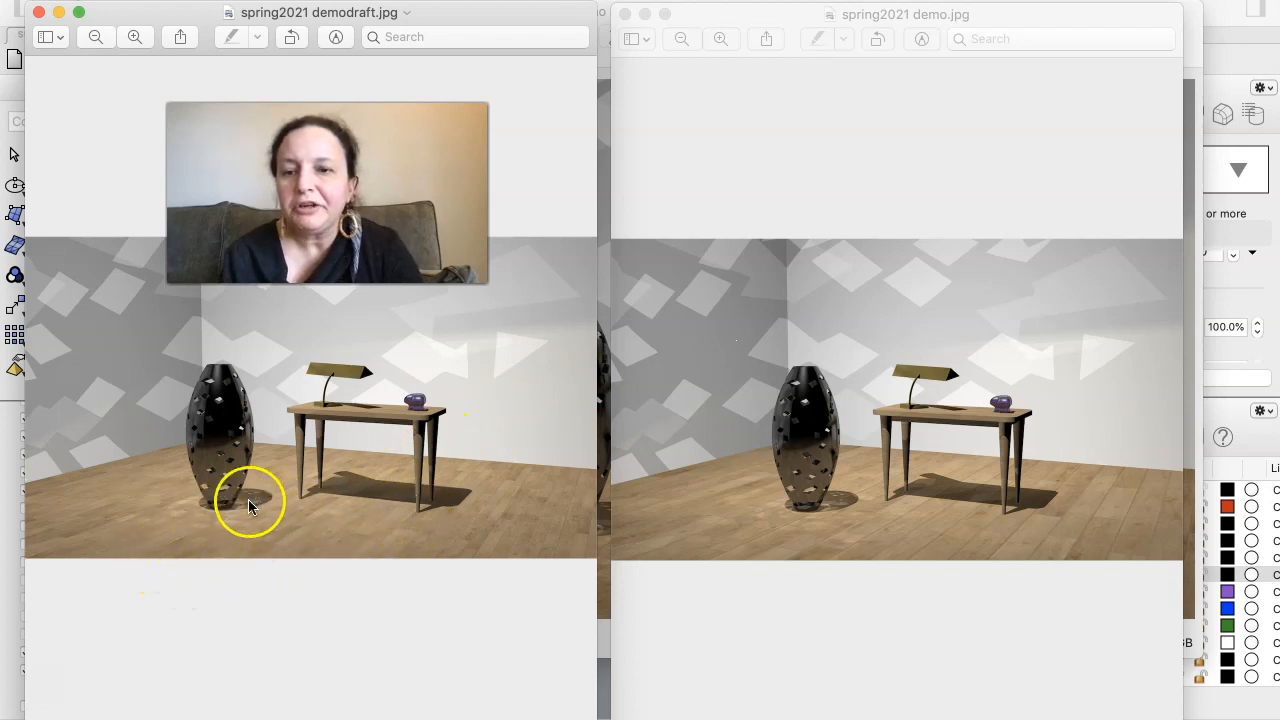
- Compare the vase's base, cut-outs and floor shadow up close in spring2021 demodraft.jpg and spring2021 demo.jpg
scroll(250, 503, "up", 5)
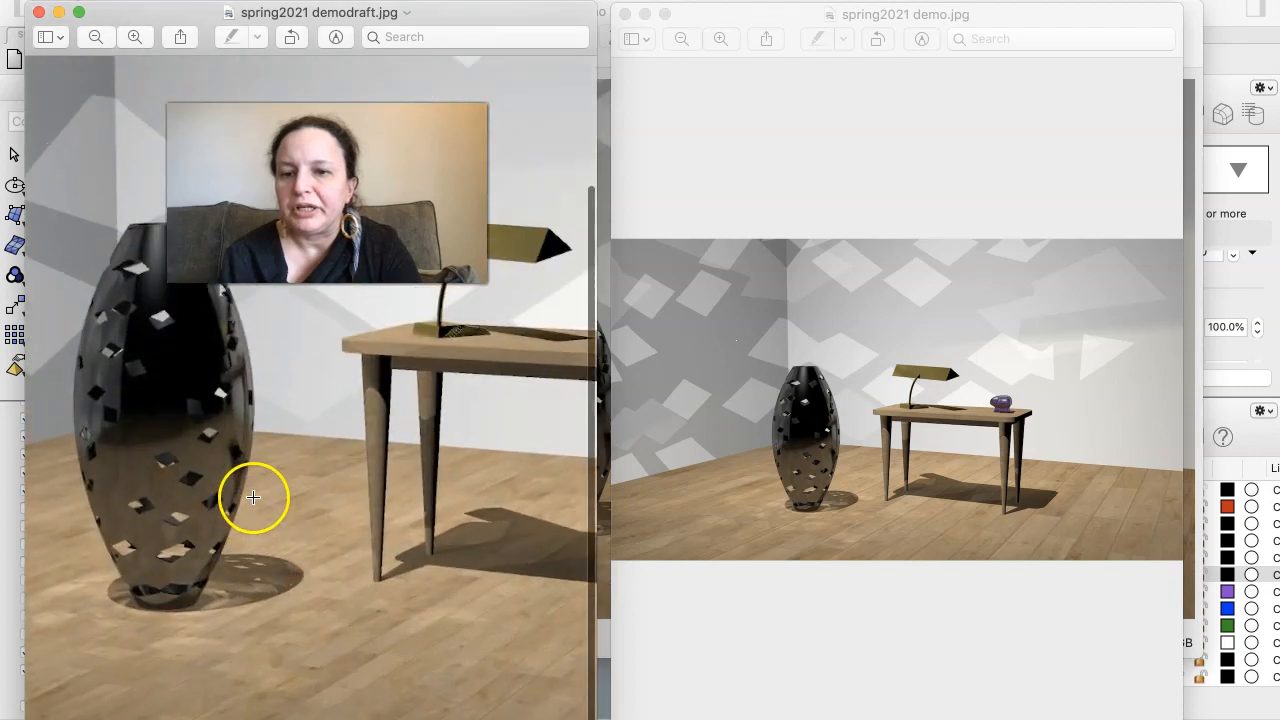
scroll(253, 497, "up", 5)
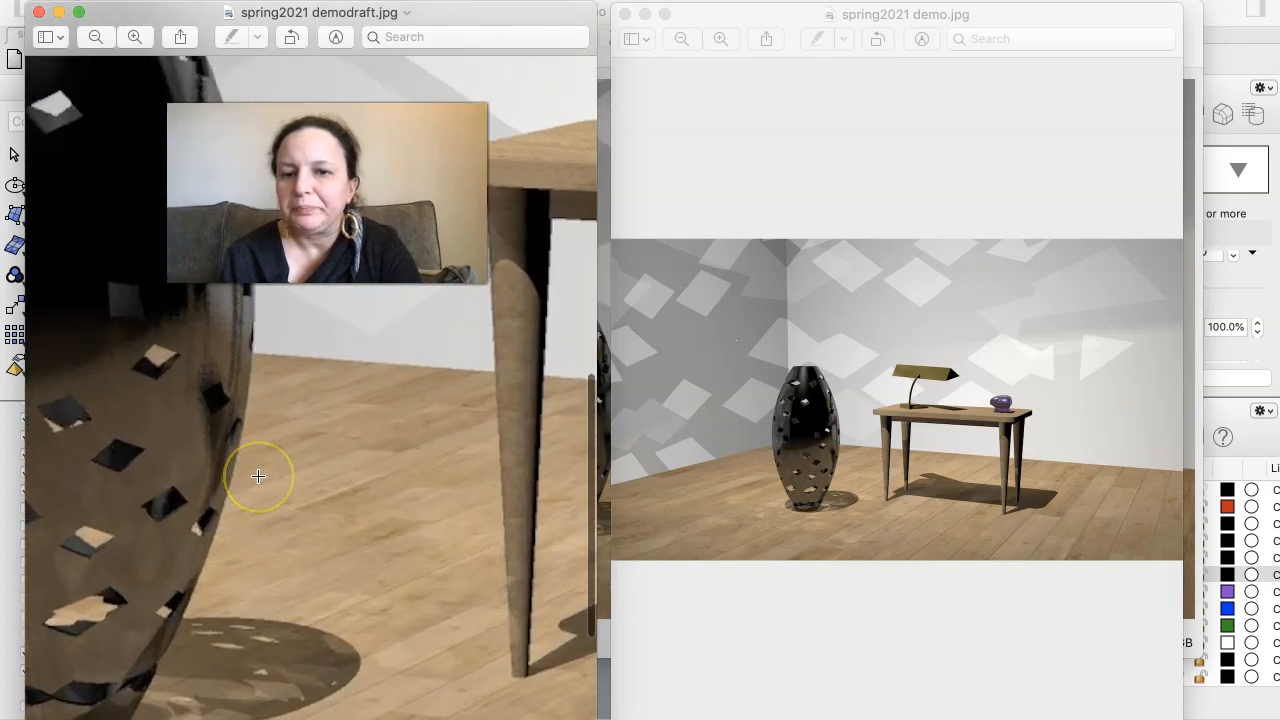
scroll(258, 476, "down", 5)
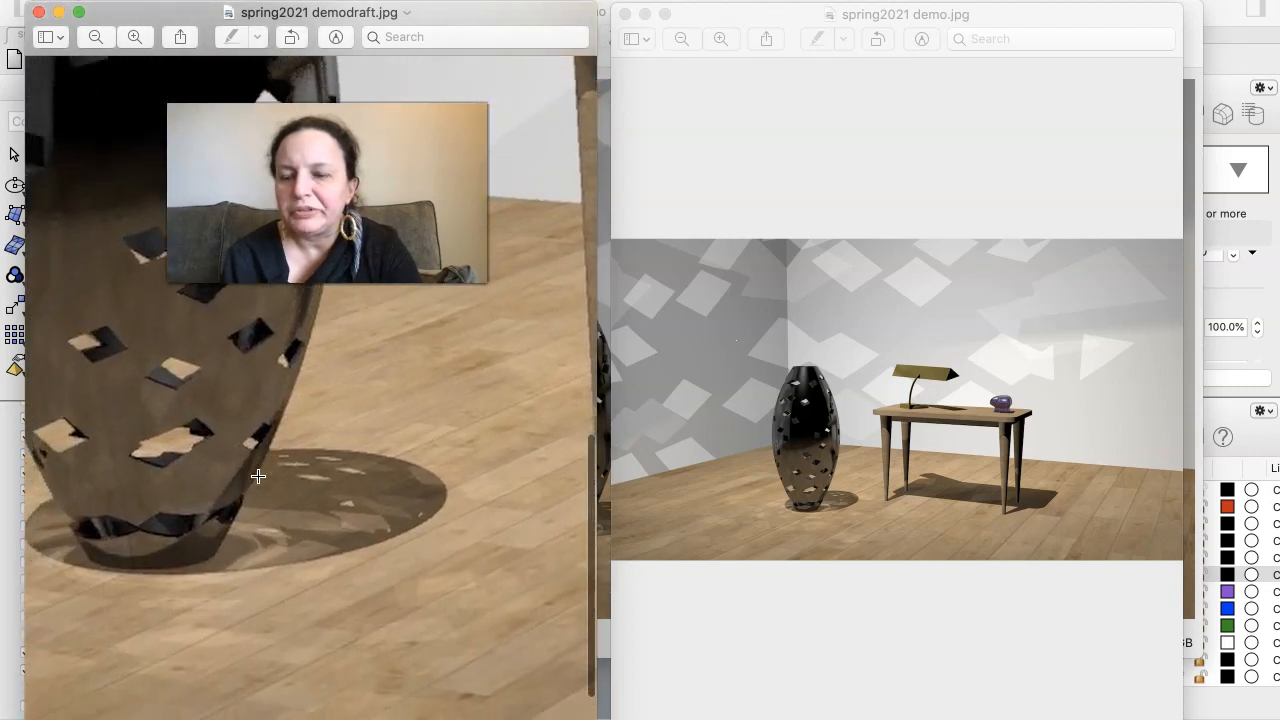
scroll(258, 476, "down", 3)
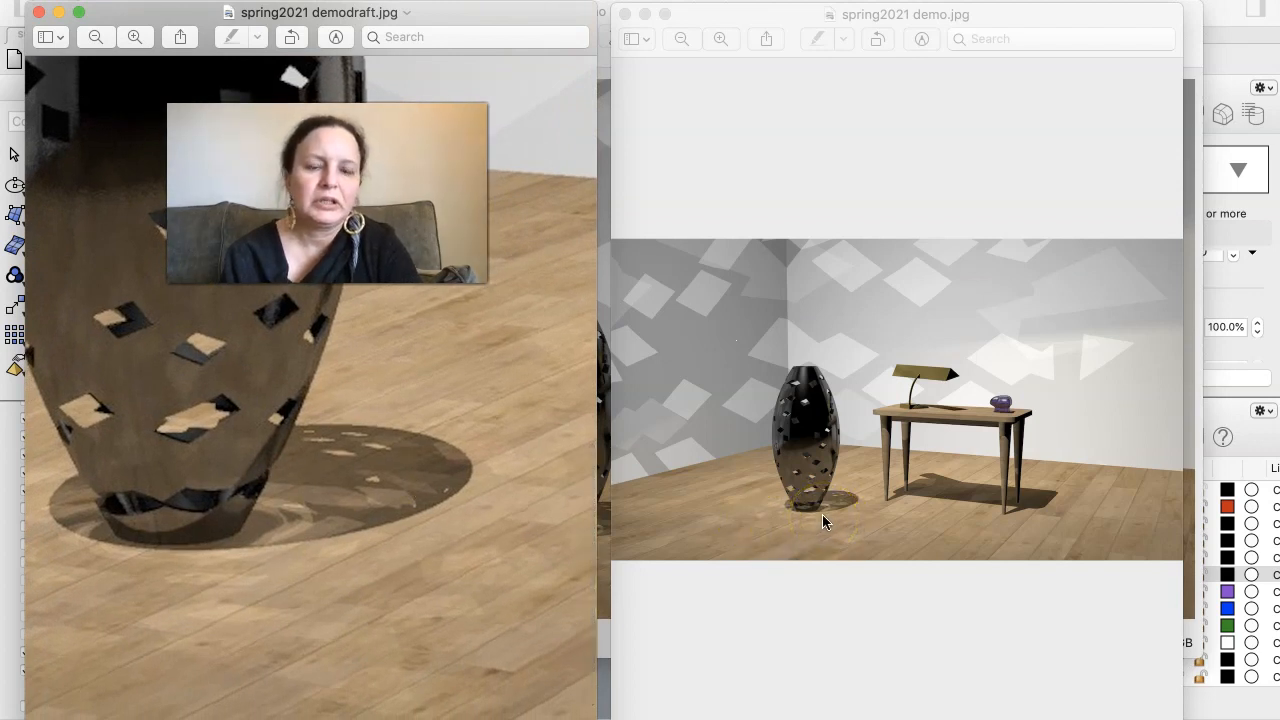
left_click(822, 514)
scroll(822, 514, "up", 10)
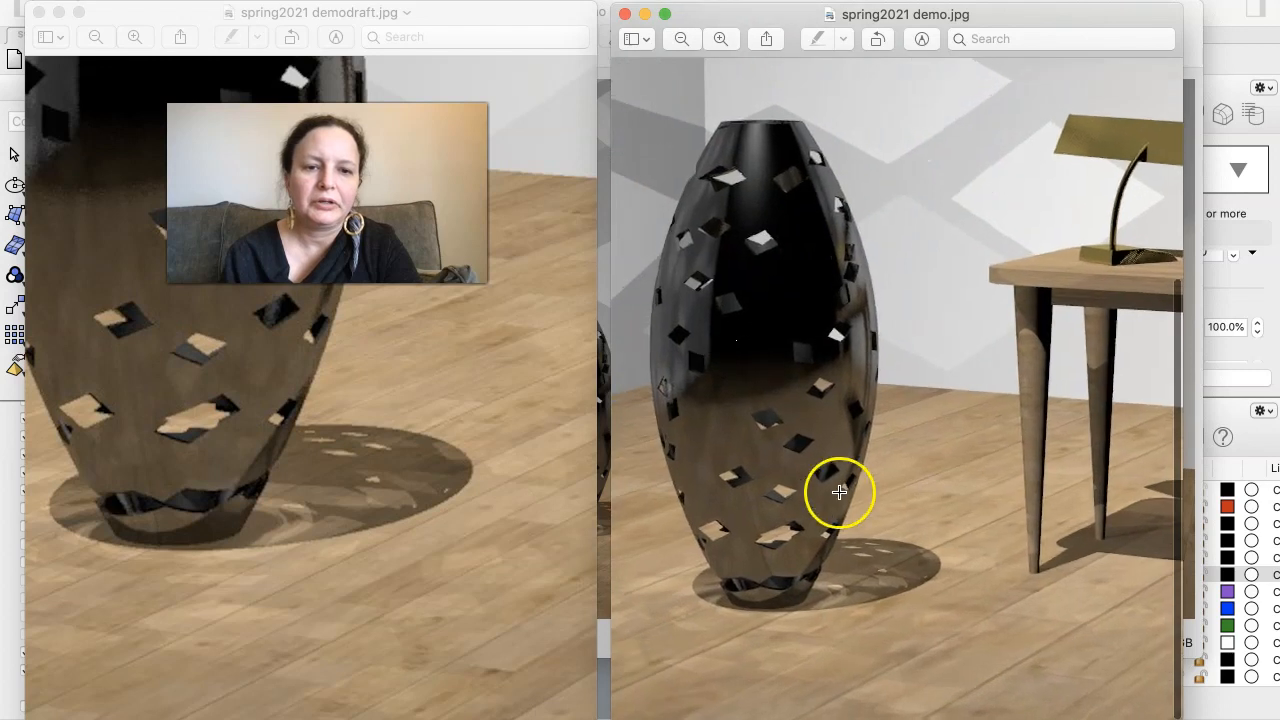
scroll(839, 492, "up", 3)
scroll(852, 458, "down", 5)
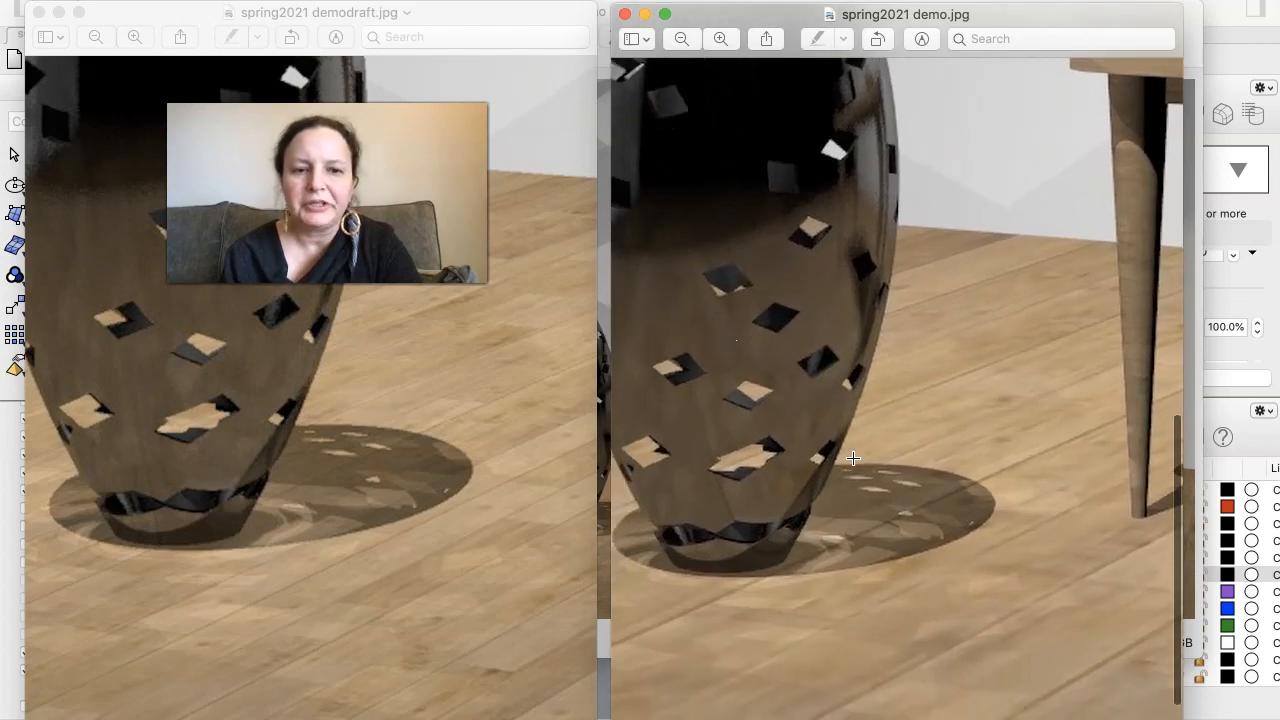
scroll(830, 505, "up", 5)
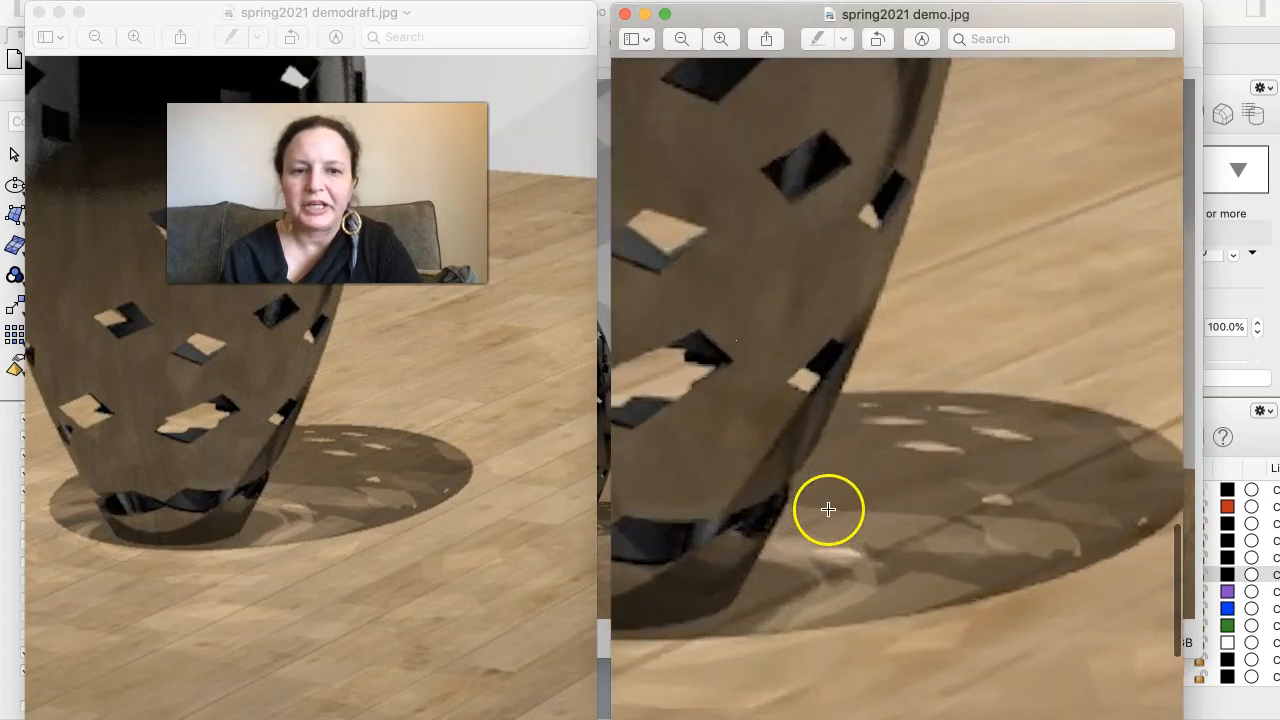
scroll(832, 501, "up", 5)
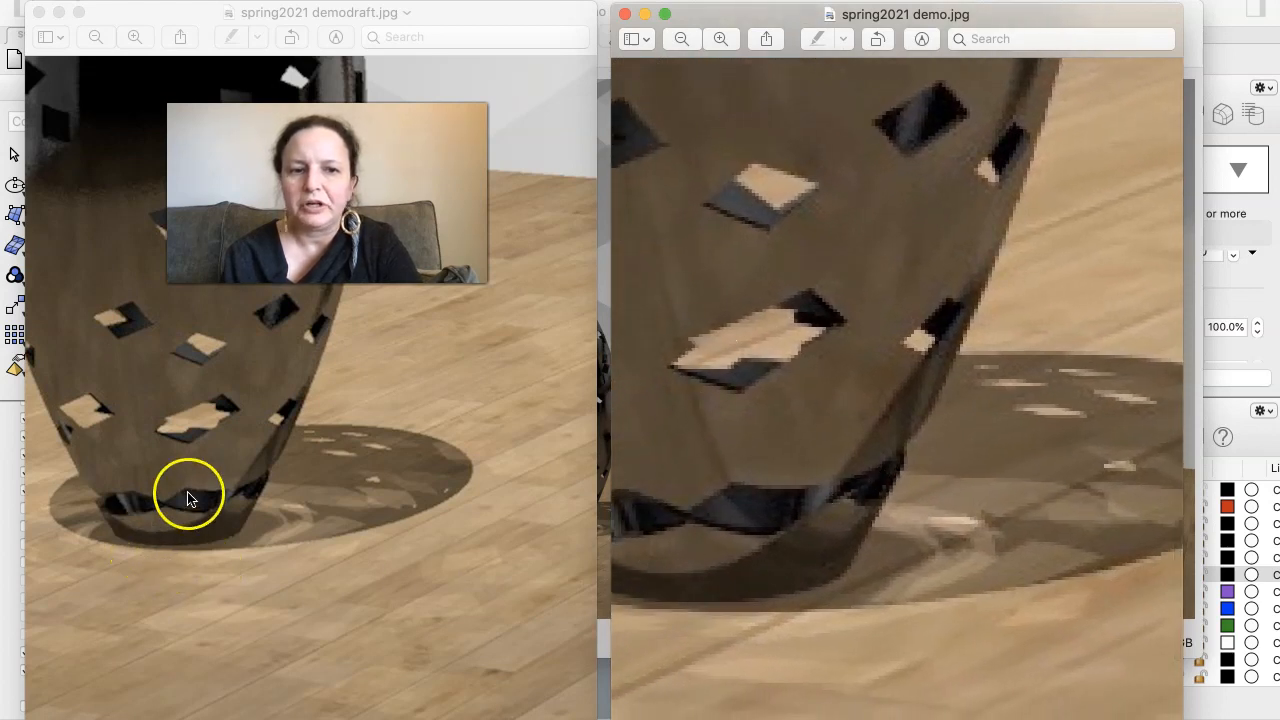
- Examine the edges of the vase's cut-outs and shadow at pixel level in the draft image, and return to the whole vase
left_click(218, 450)
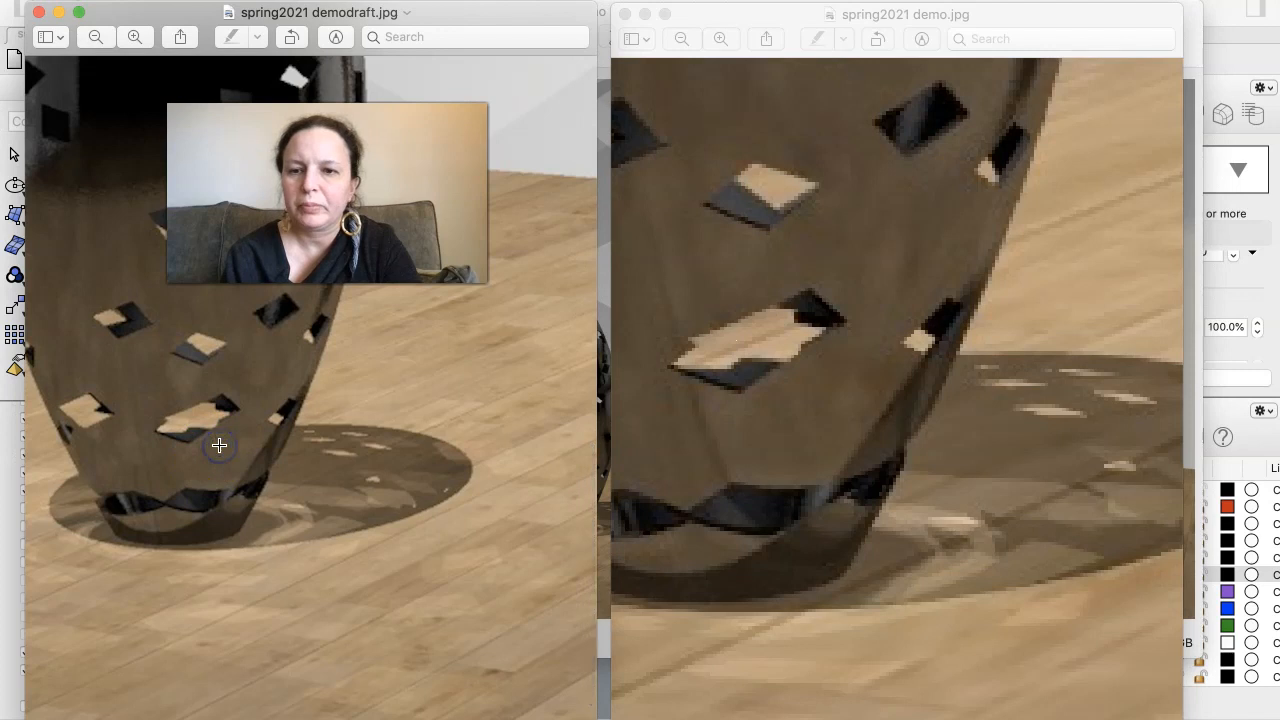
scroll(234, 400, "up", 4)
scroll(254, 389, "up", 4)
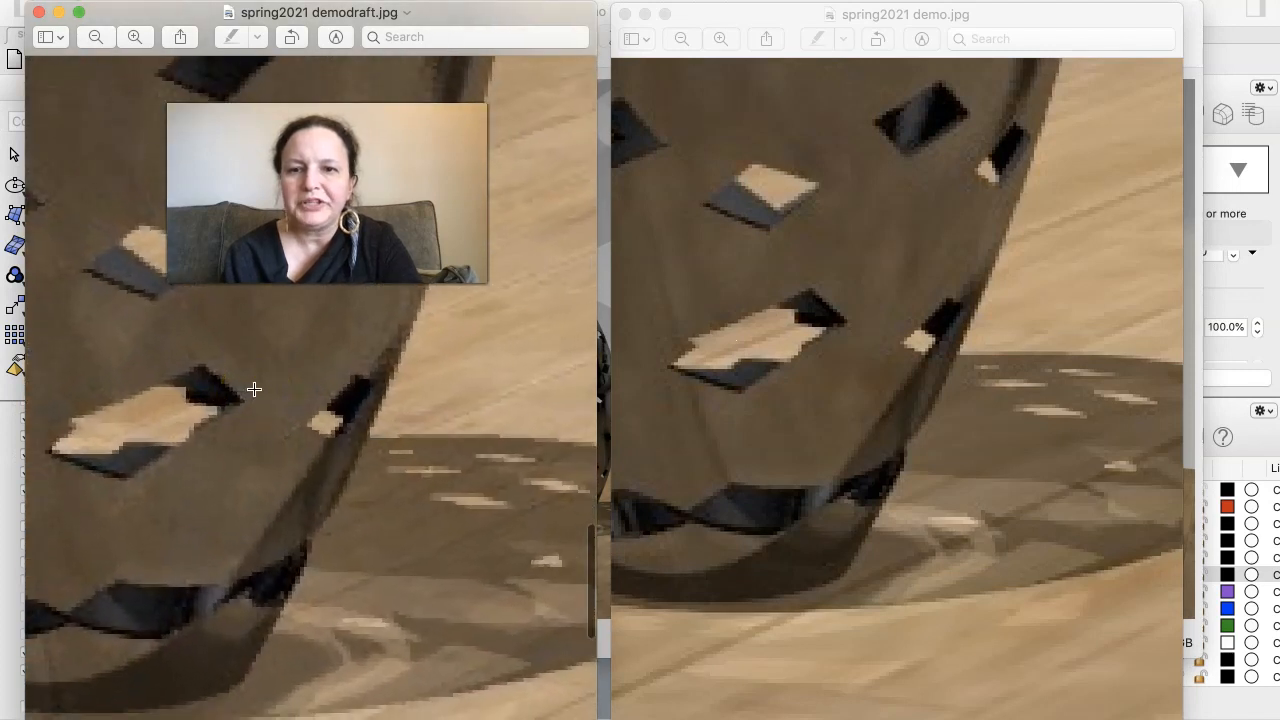
scroll(254, 389, "left", 3)
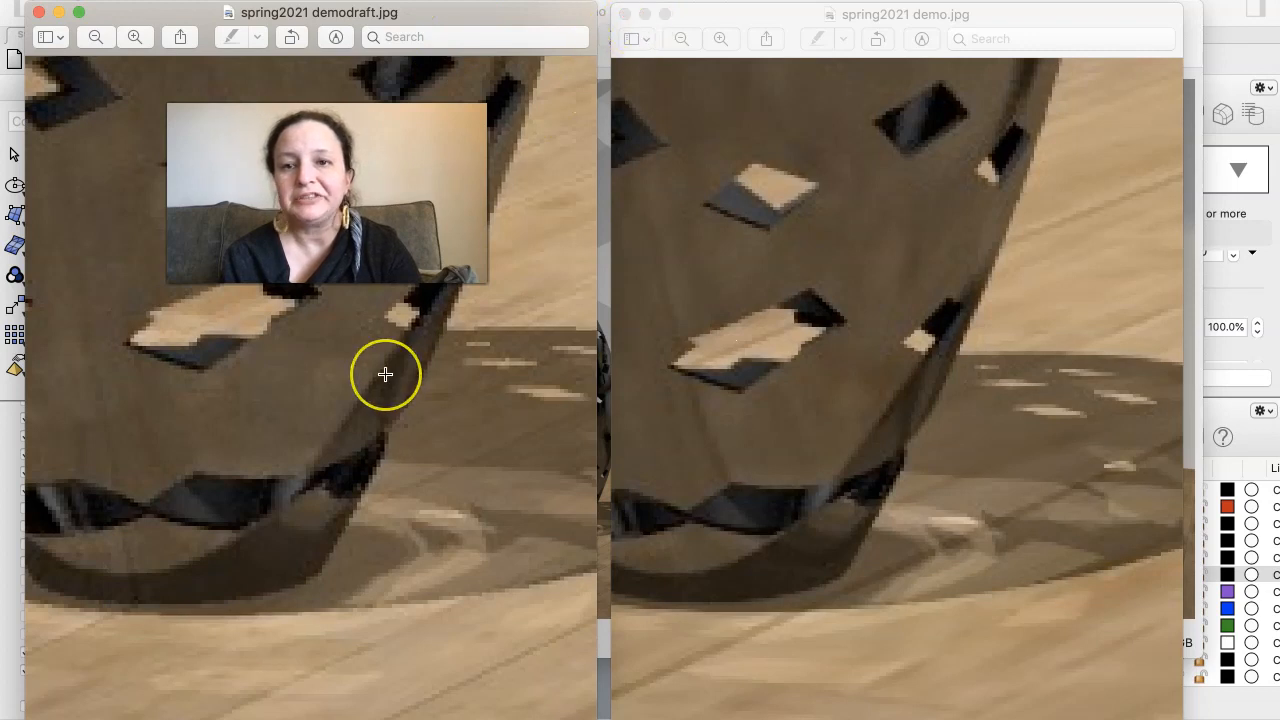
scroll(385, 374, "down", 2)
scroll(385, 374, "down", 5)
scroll(385, 374, "up", 2)
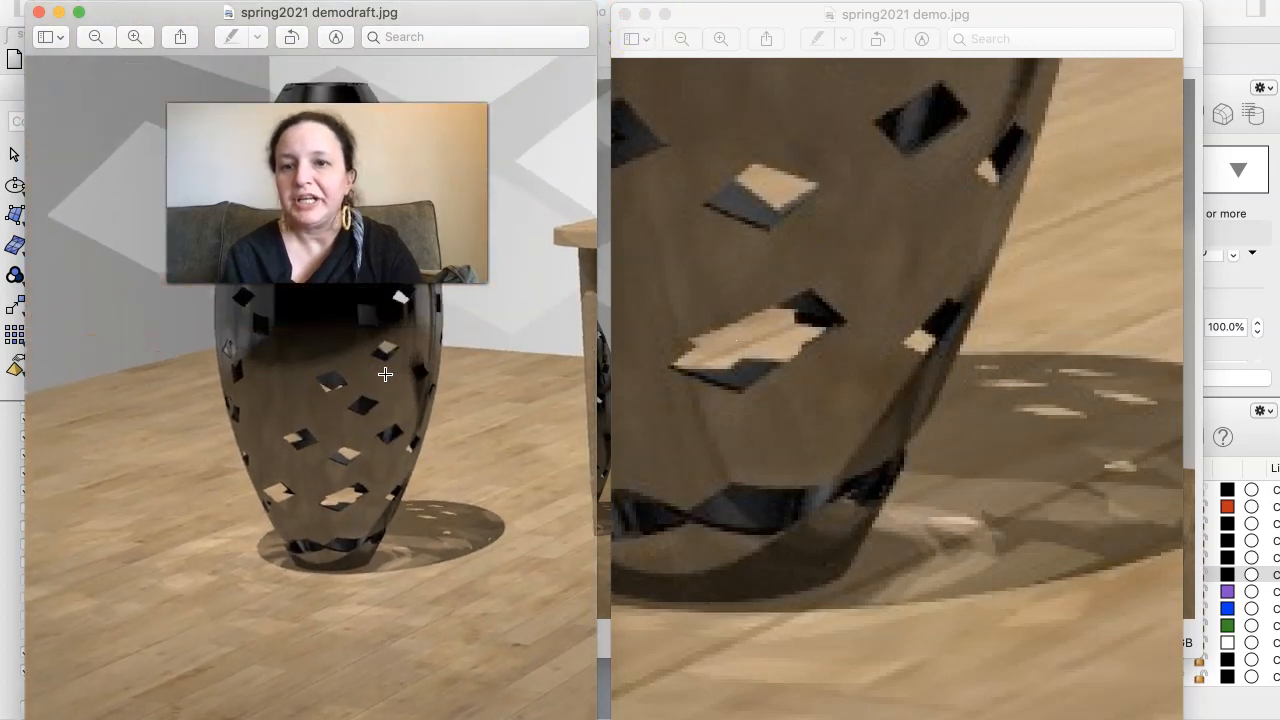
scroll(385, 374, "up", 2)
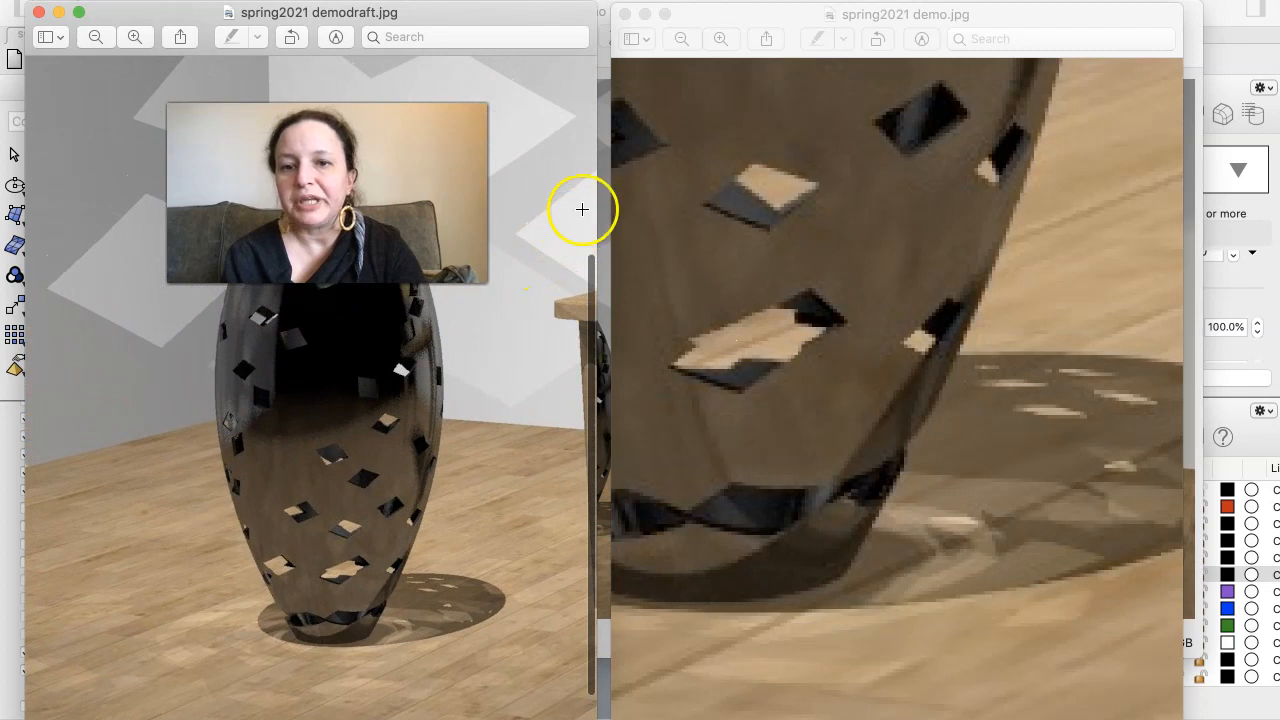
- Close spring2021 demo.jpg, return to Rhino and close the Legacy Rhino Render window
left_click(625, 14)
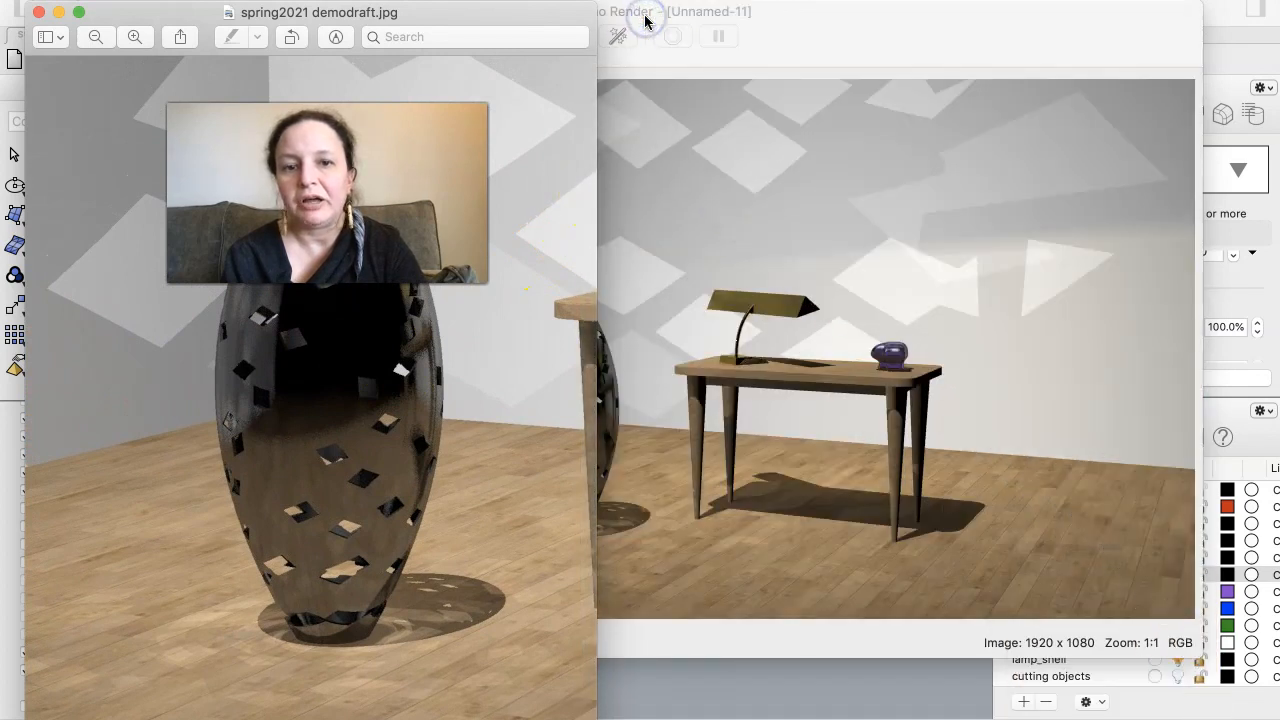
key("super+q")
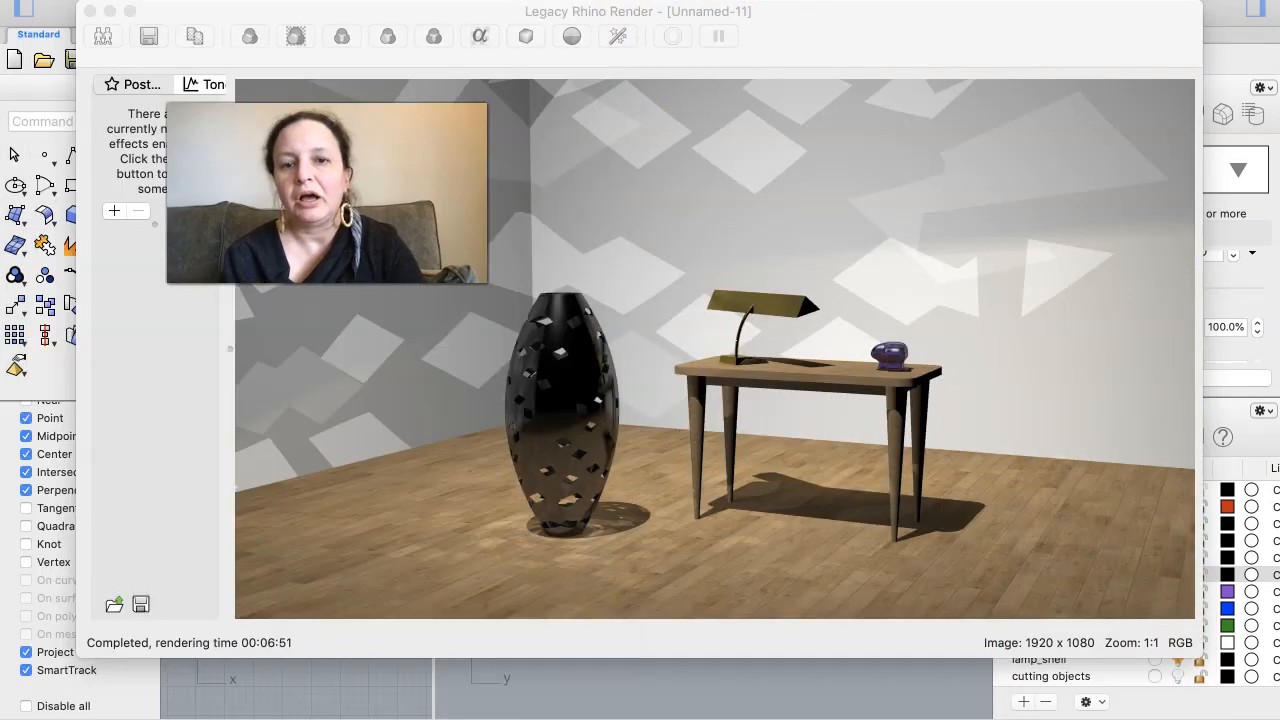
left_click(90, 10)
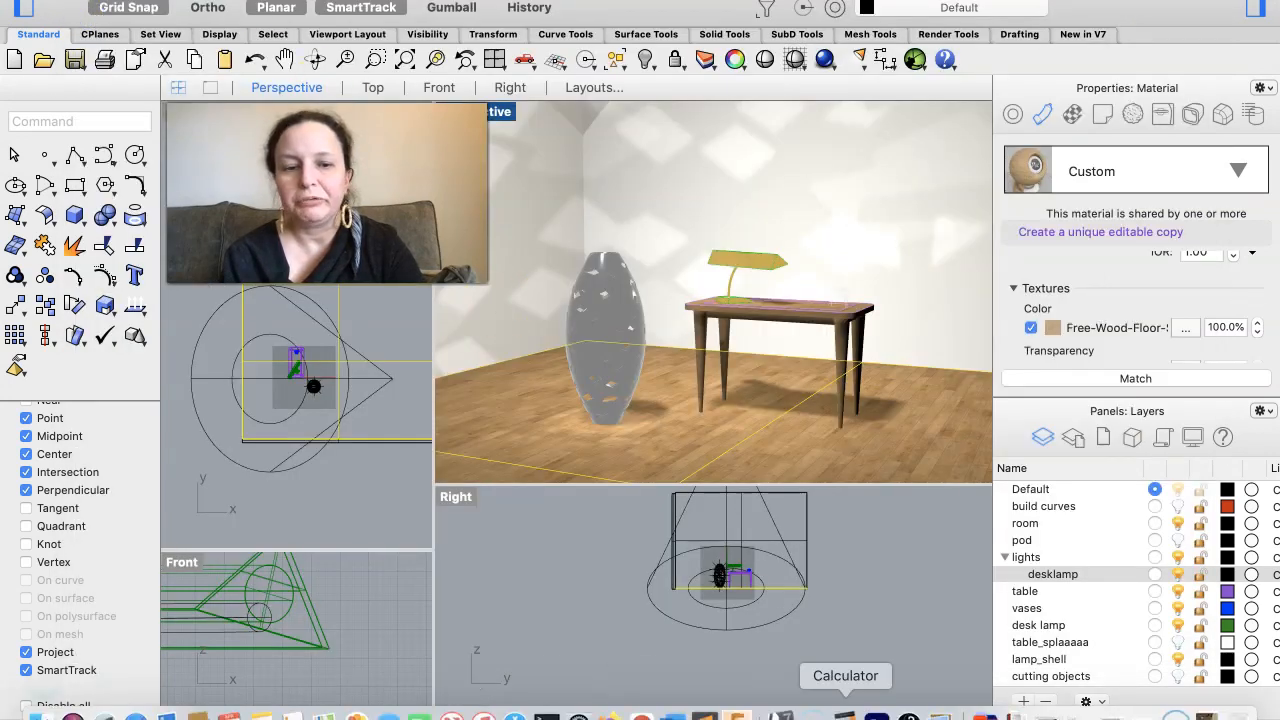
- Bring spring2021 demodraft.jpg back up in Preview and place it beside Rhino's Perspective view to inspect the vase
left_click(939, 714)
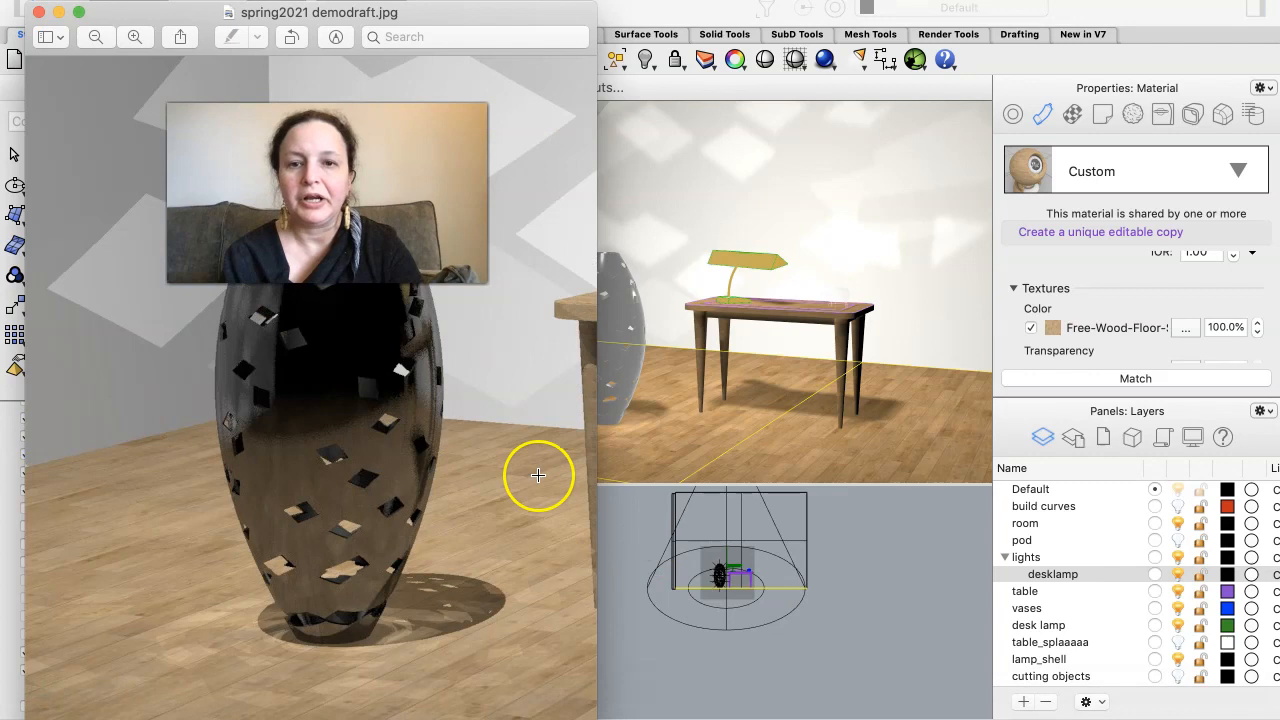
left_click_drag(535, 12, 500, 146)
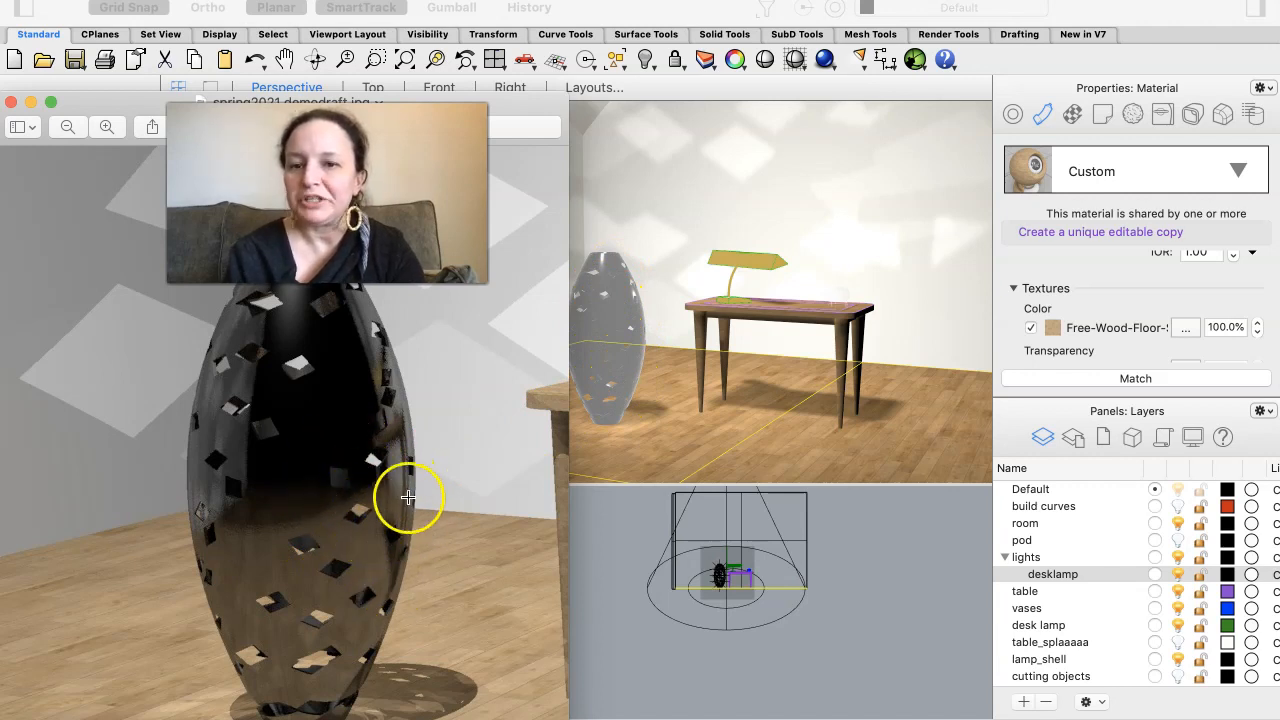
left_click(402, 597)
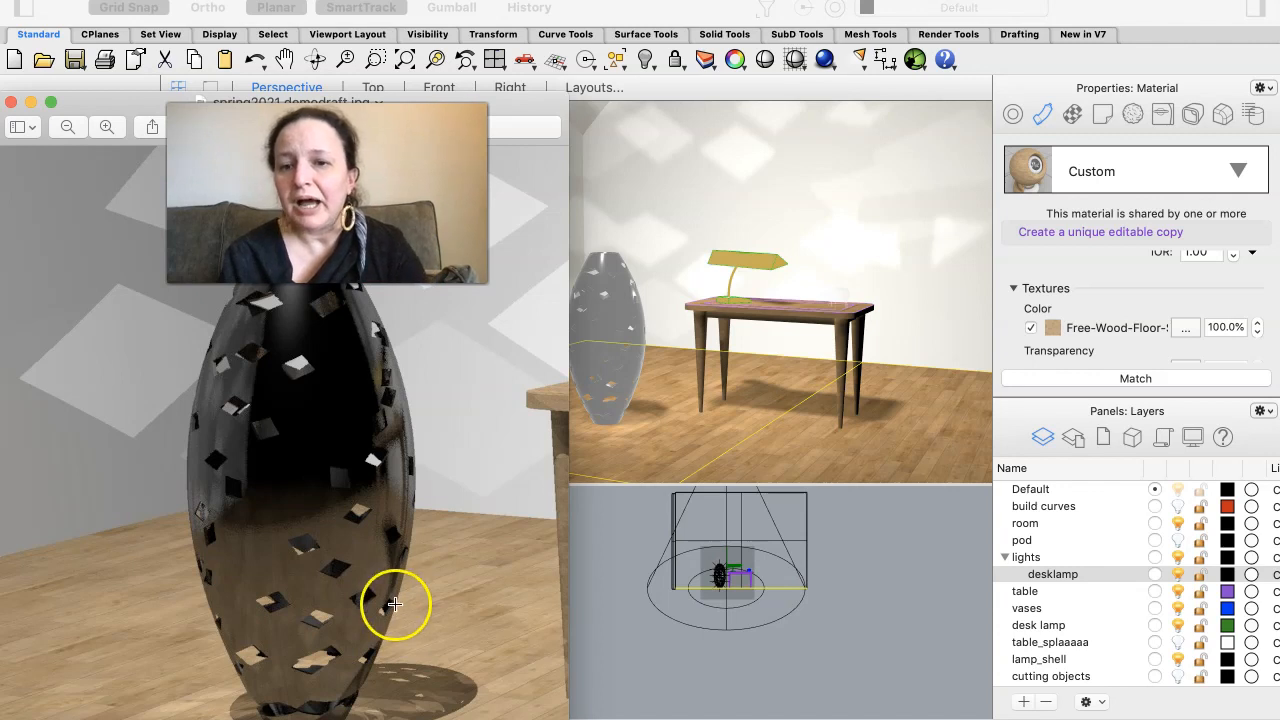